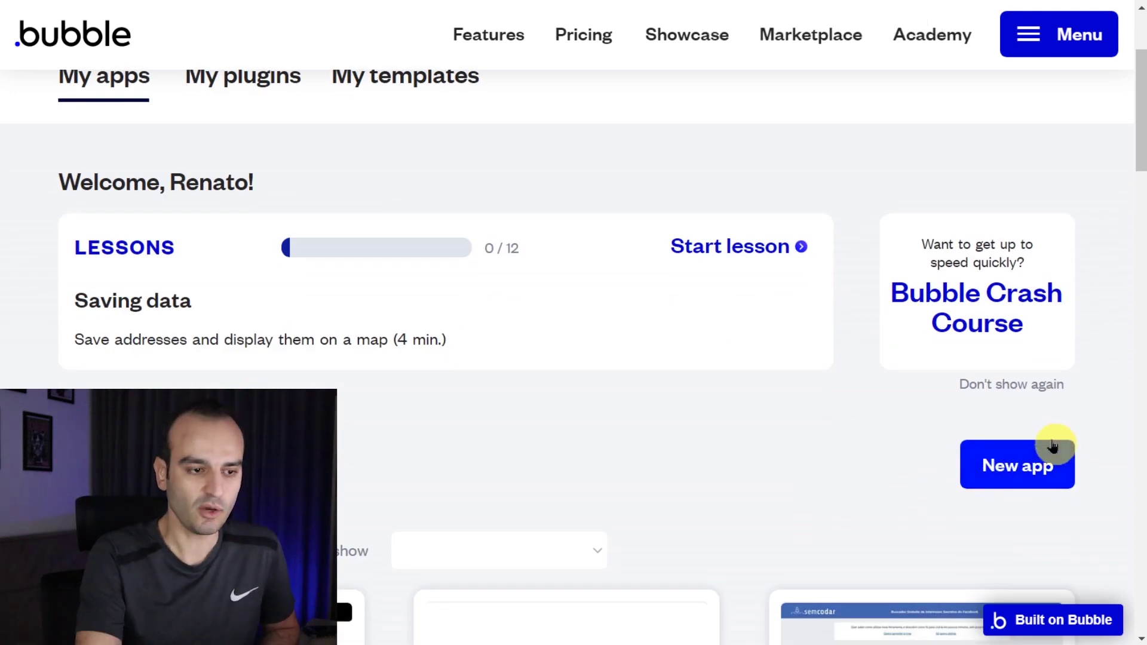
- Start a new Bubble app, name it 'mercadonato', and create it
click(1020, 472)
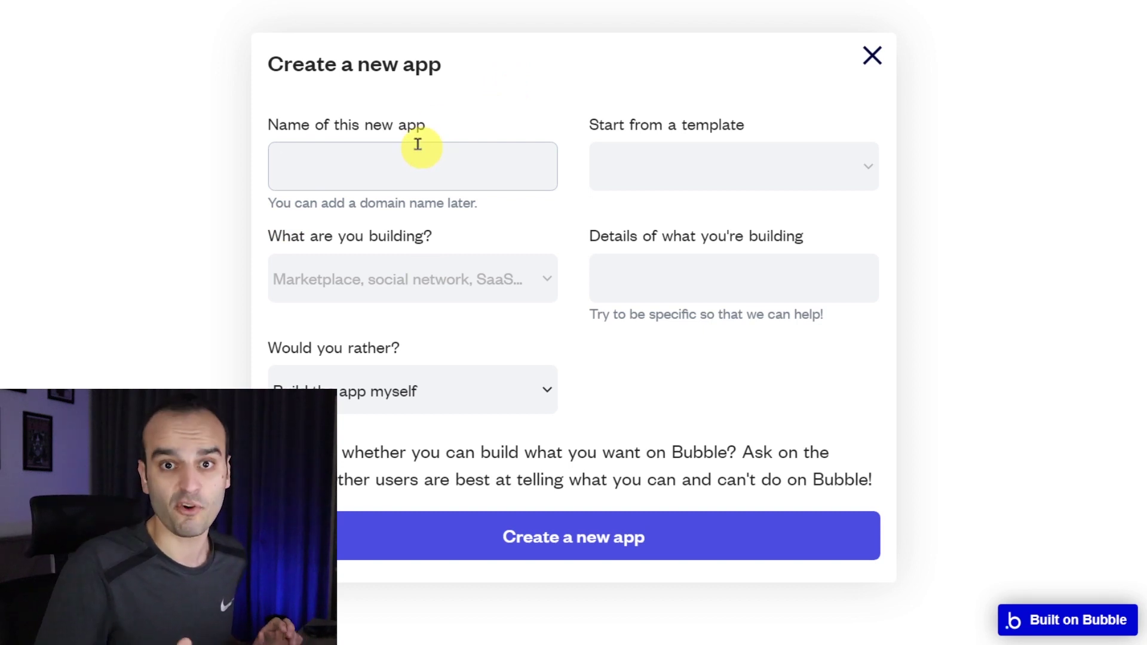
text(mercadonat)
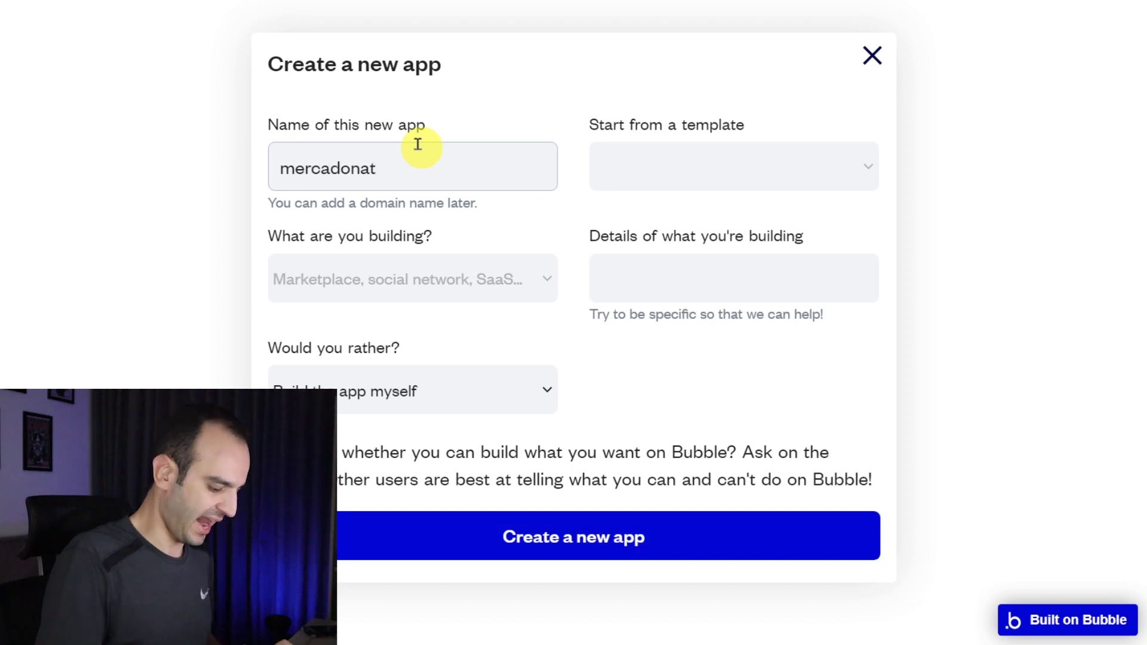
text(o)
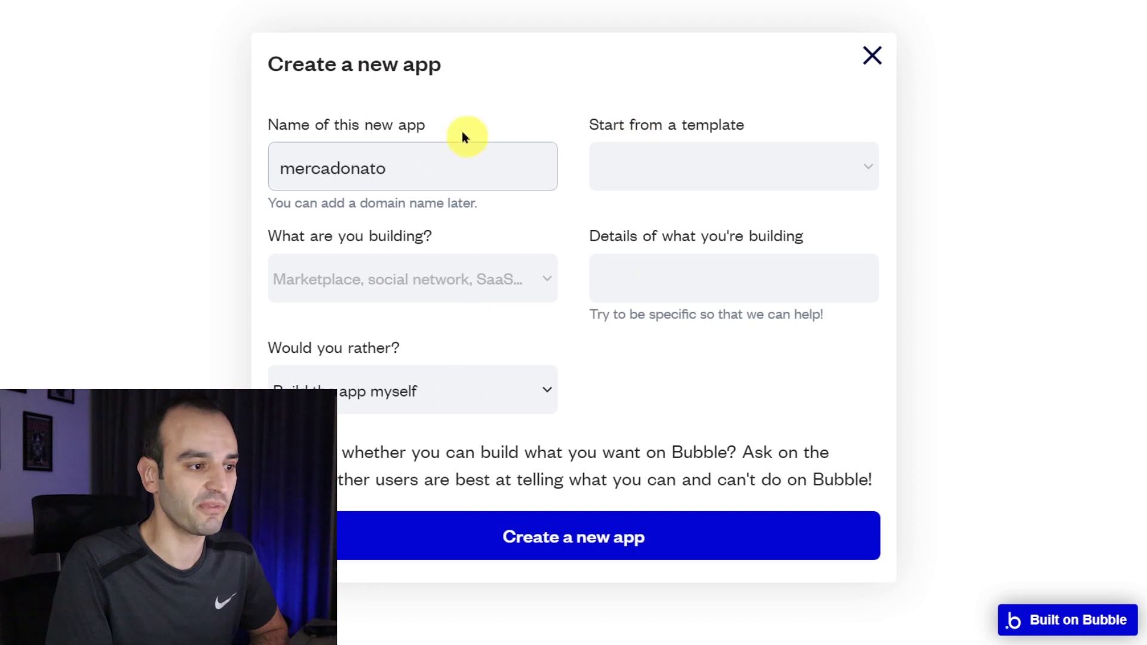
click(595, 550)
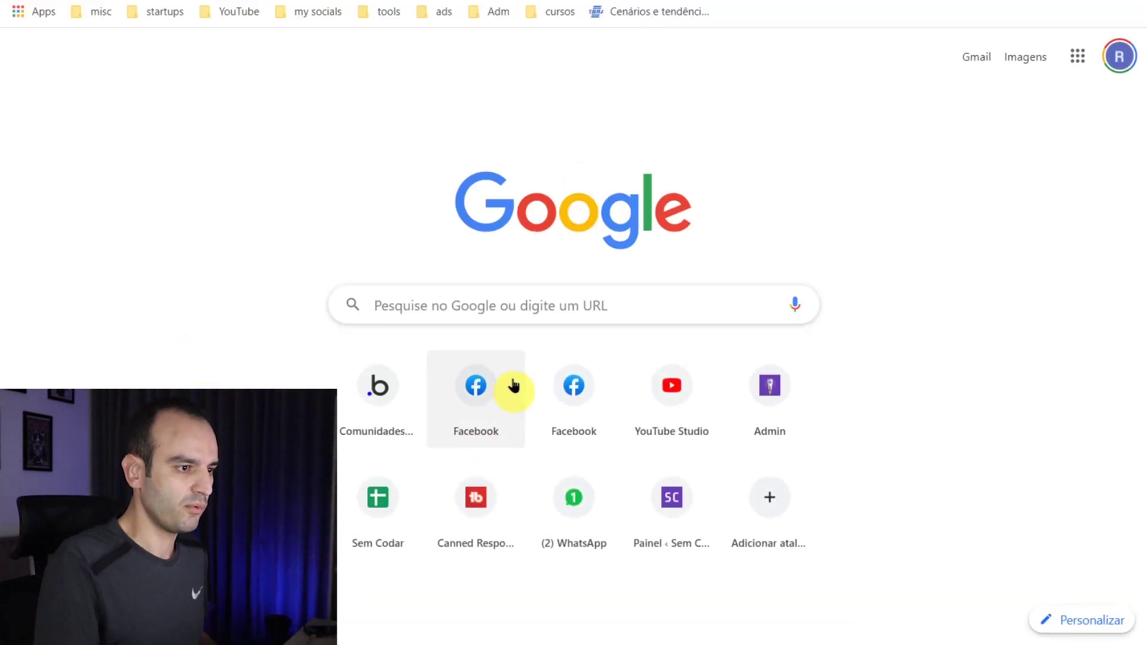
- Search Google for 'google chrome tradutor extensao' and open the Google Tradutor store page
click(512, 307)
text(google chro)
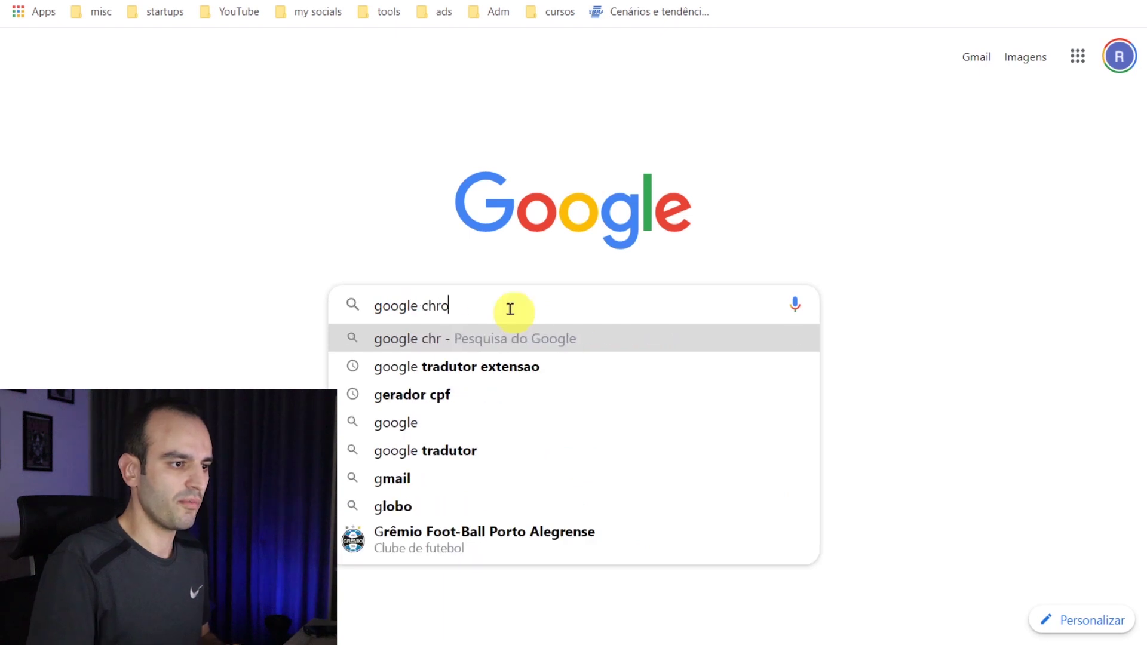
text(me tradut)
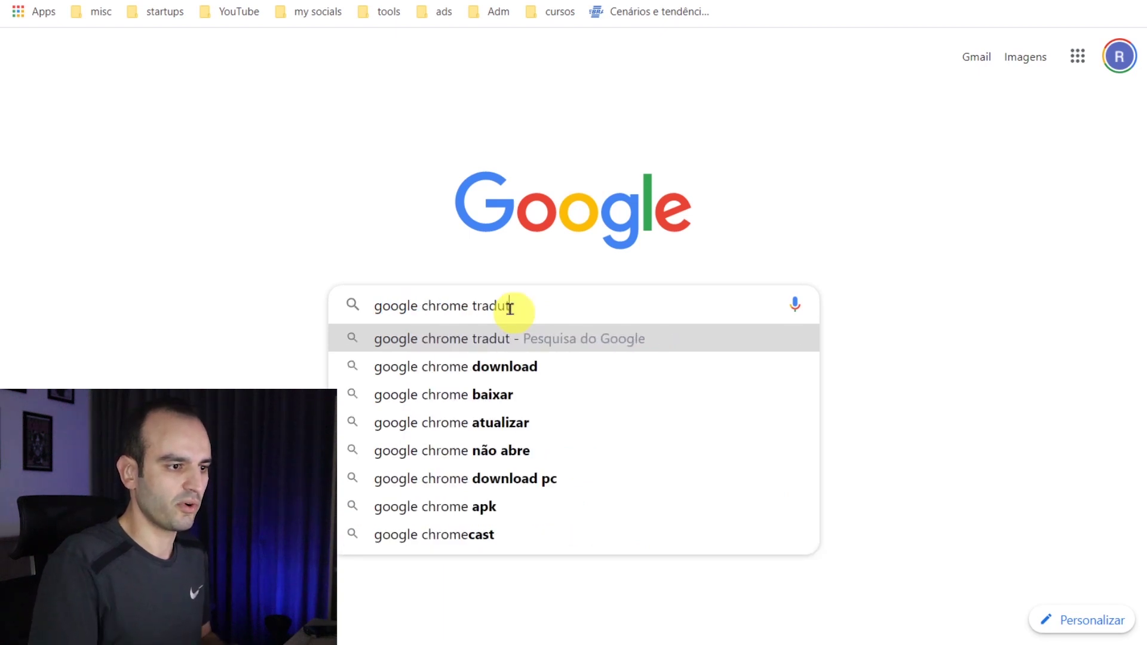
text(or extensao)
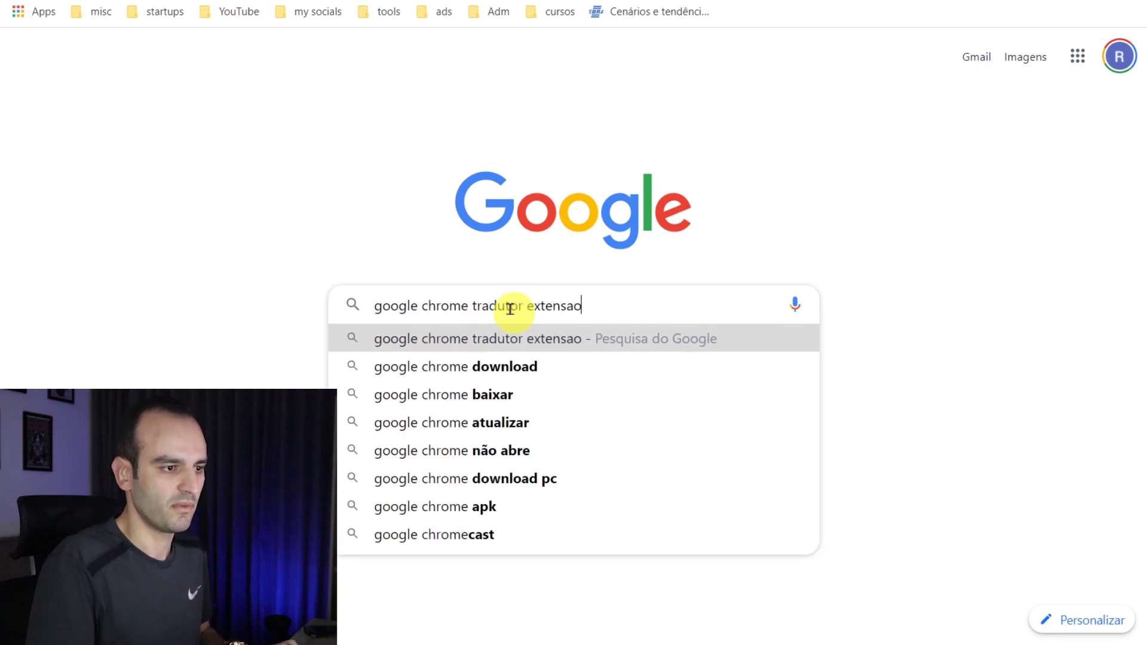
click(550, 336)
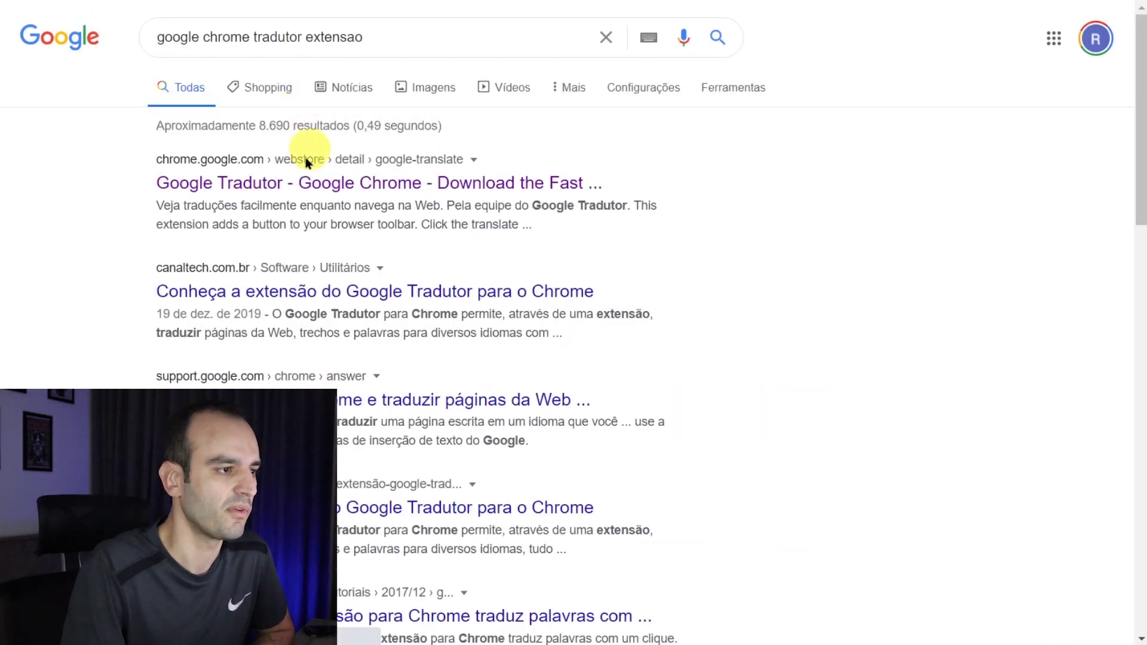
click(301, 185)
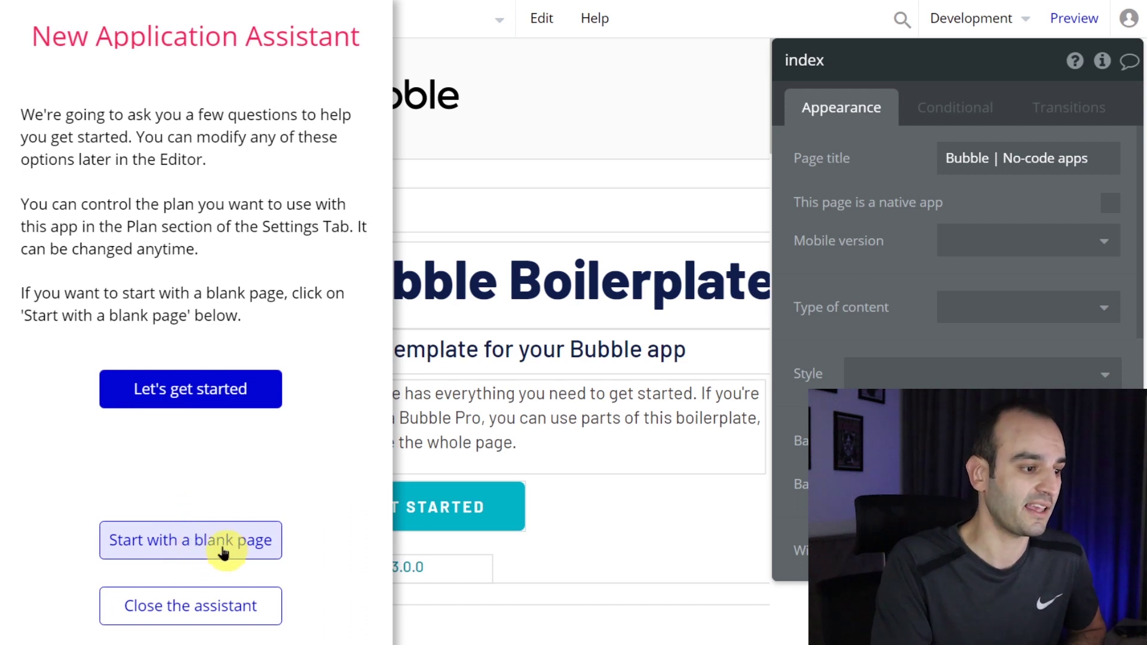
- Start the app from a blank page and close the New Application Assistant
click(223, 551)
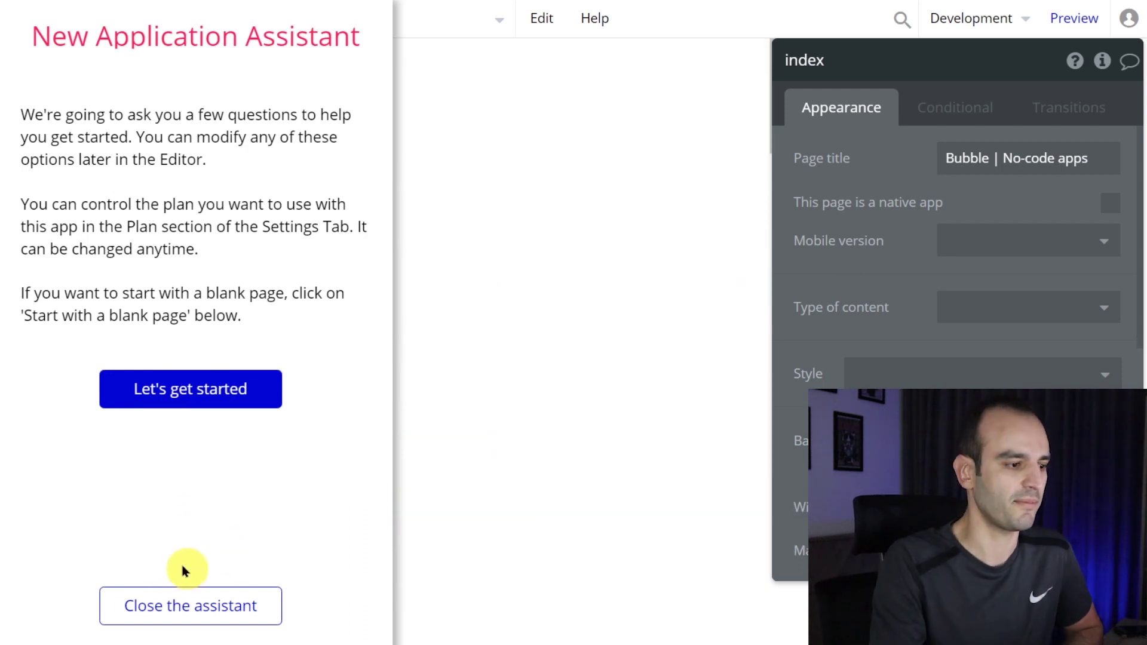
click(210, 618)
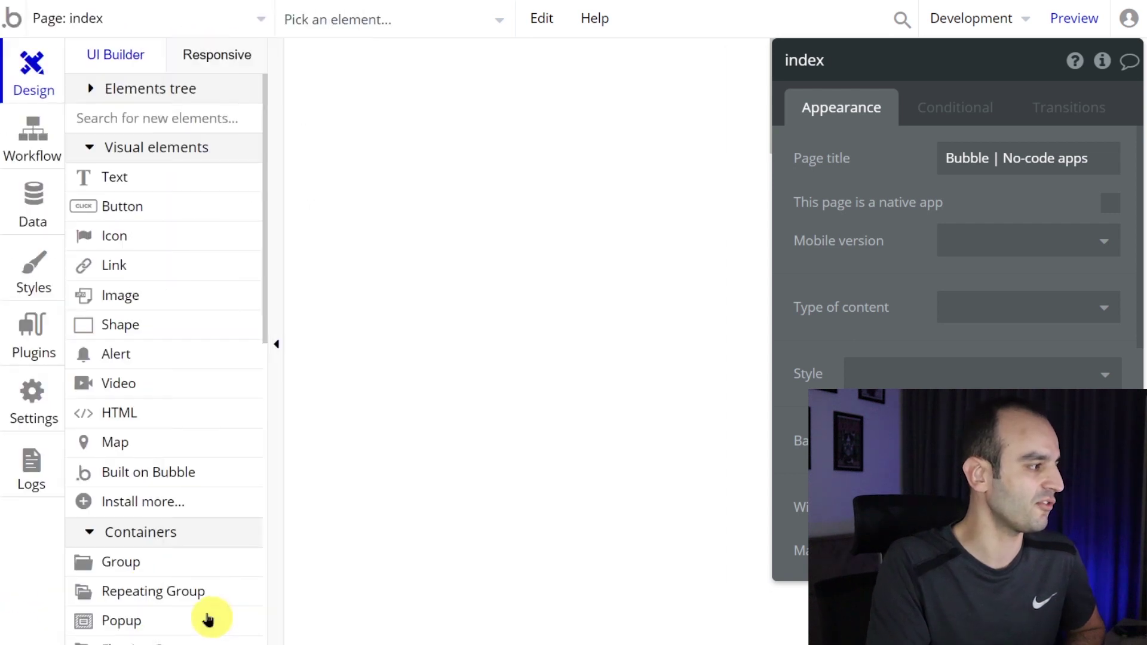
key(ctrl+plus)
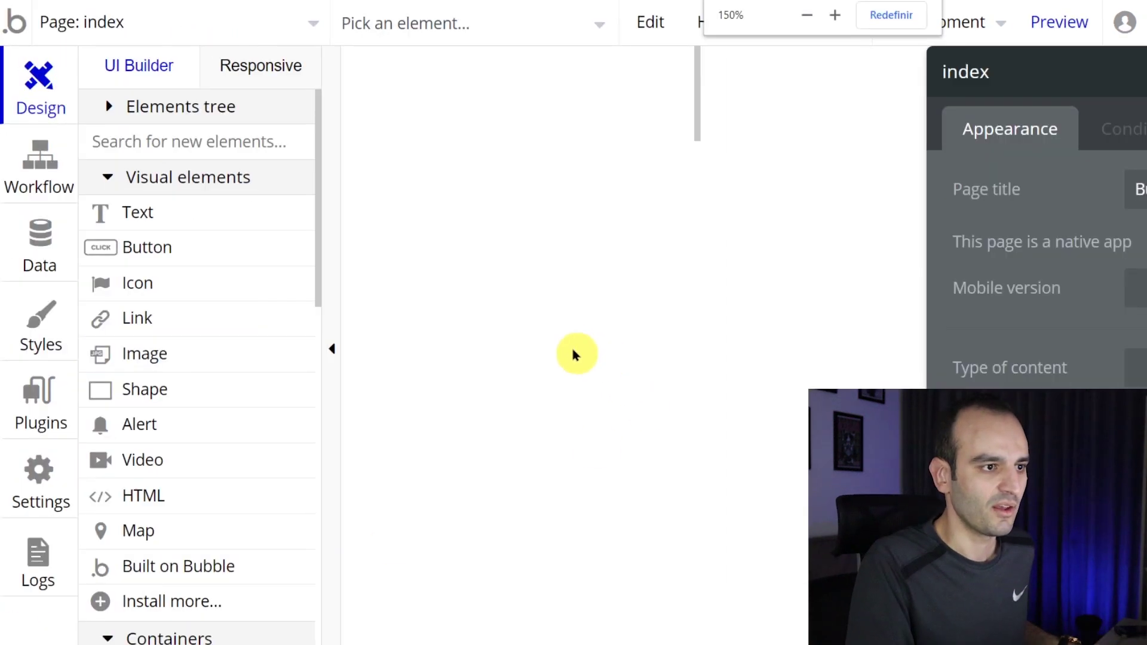
key(ctrl+minus)
- Glance at the workflow editor, return to Design, and zoom the editor to 125%
click(61, 157)
click(30, 89)
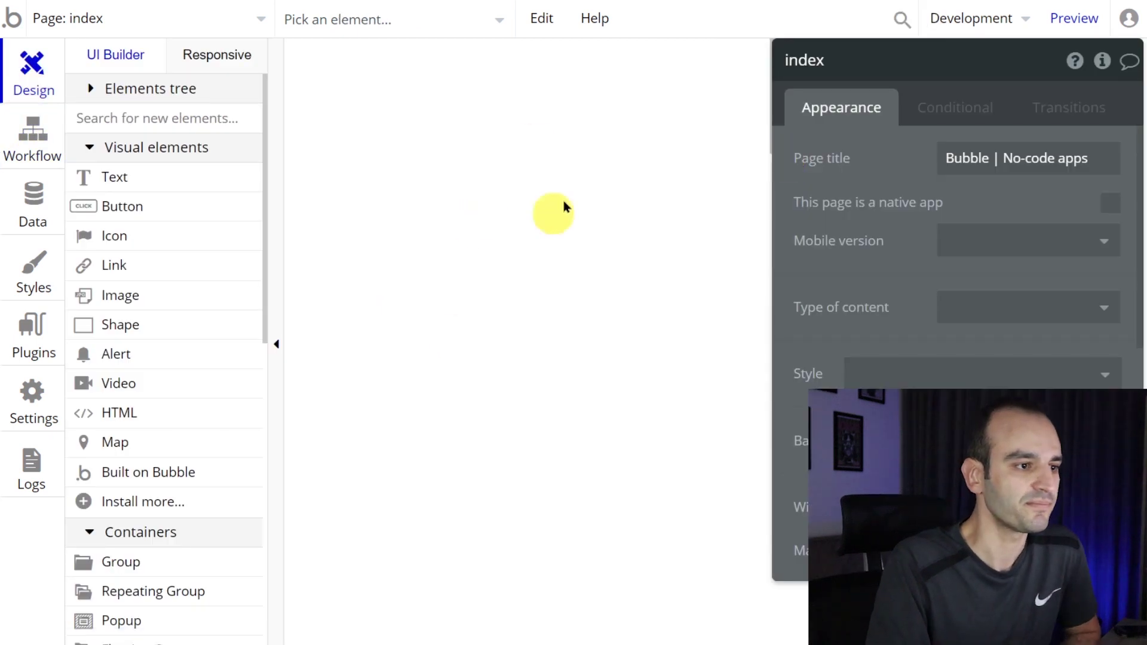
mouse_move(194, 323)
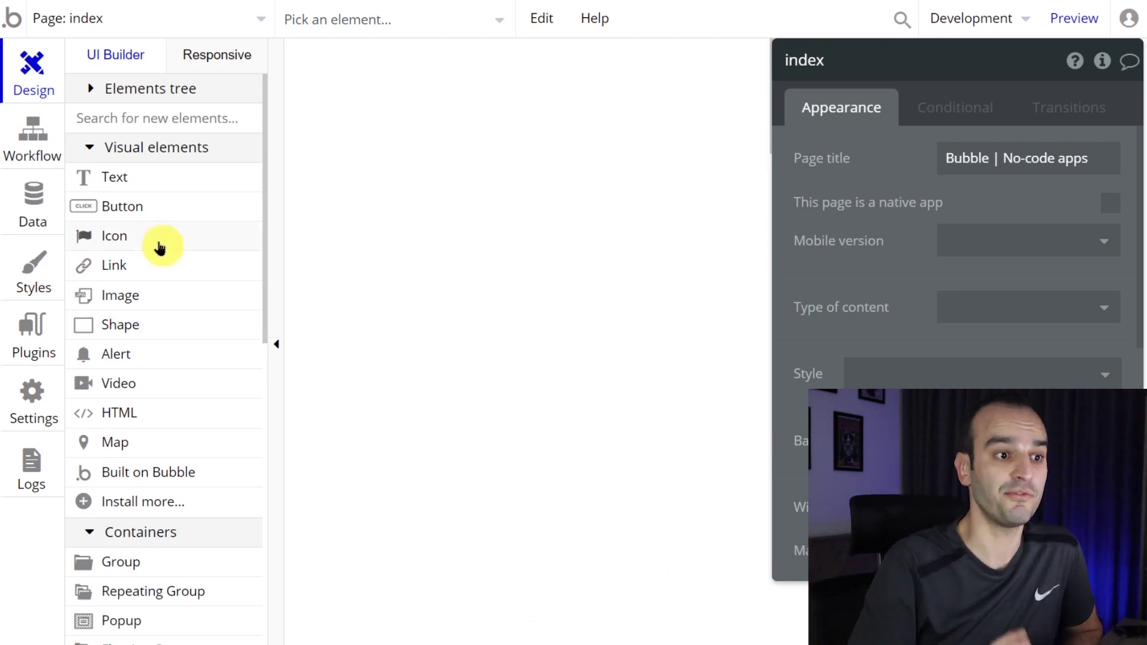
mouse_move(160, 247)
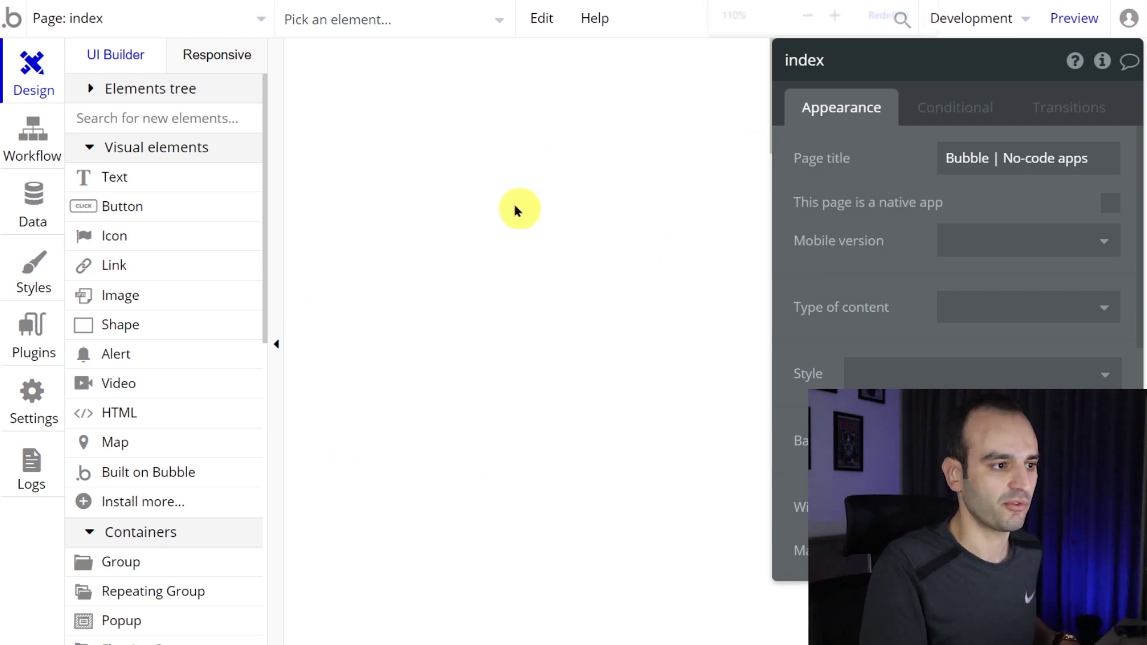
click(33, 134)
click(32, 72)
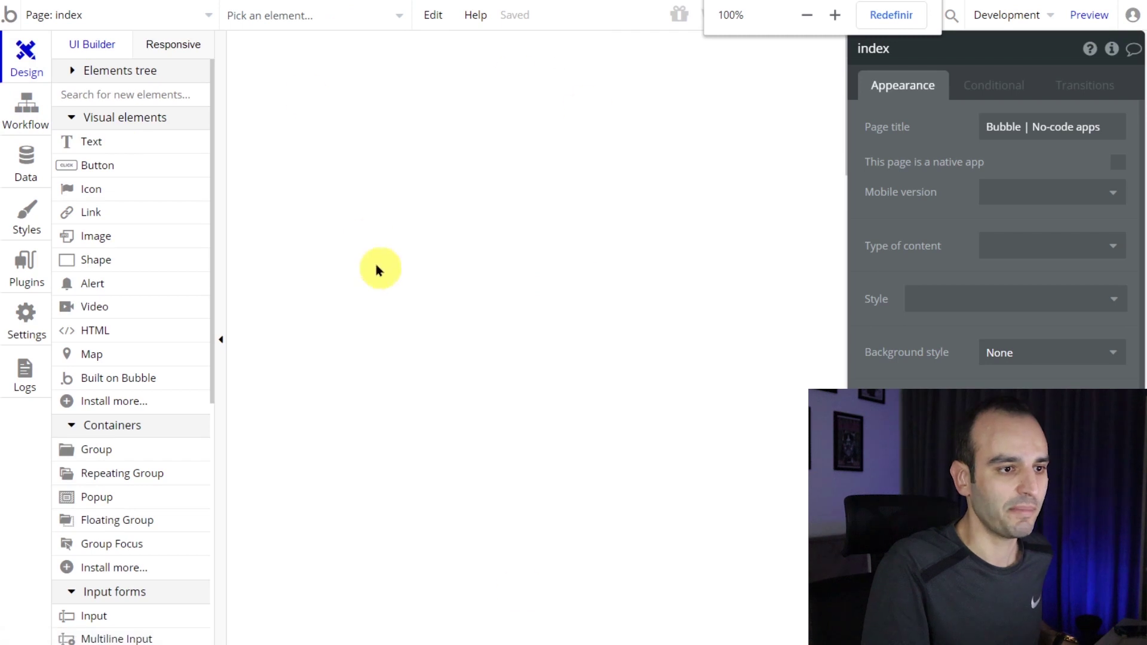
key(ctrl+plus)
key(ctrl+plus)
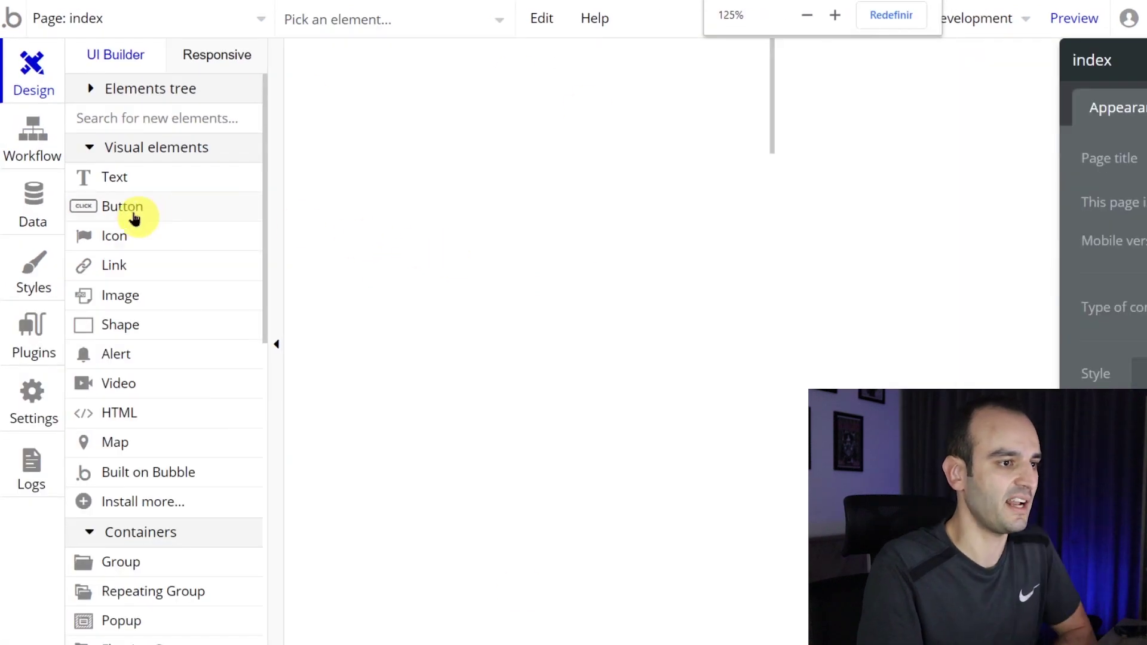
- Draw a button, a text box below it, and a flag icon on the index page
click(134, 216)
drag(371, 76, 589, 162)
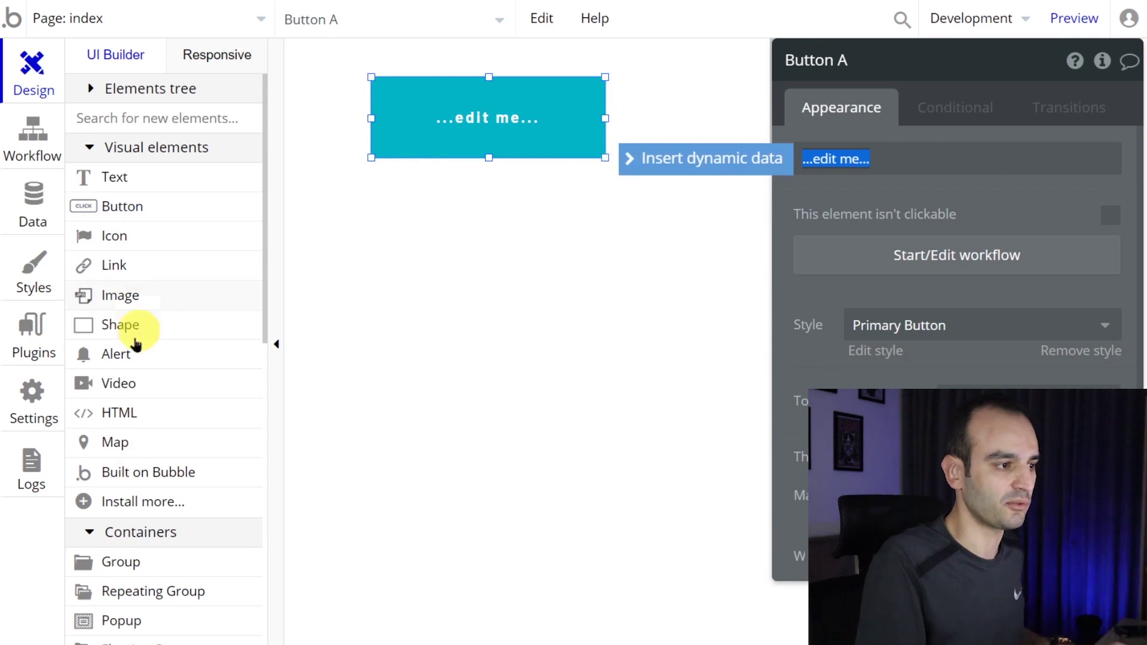
click(115, 179)
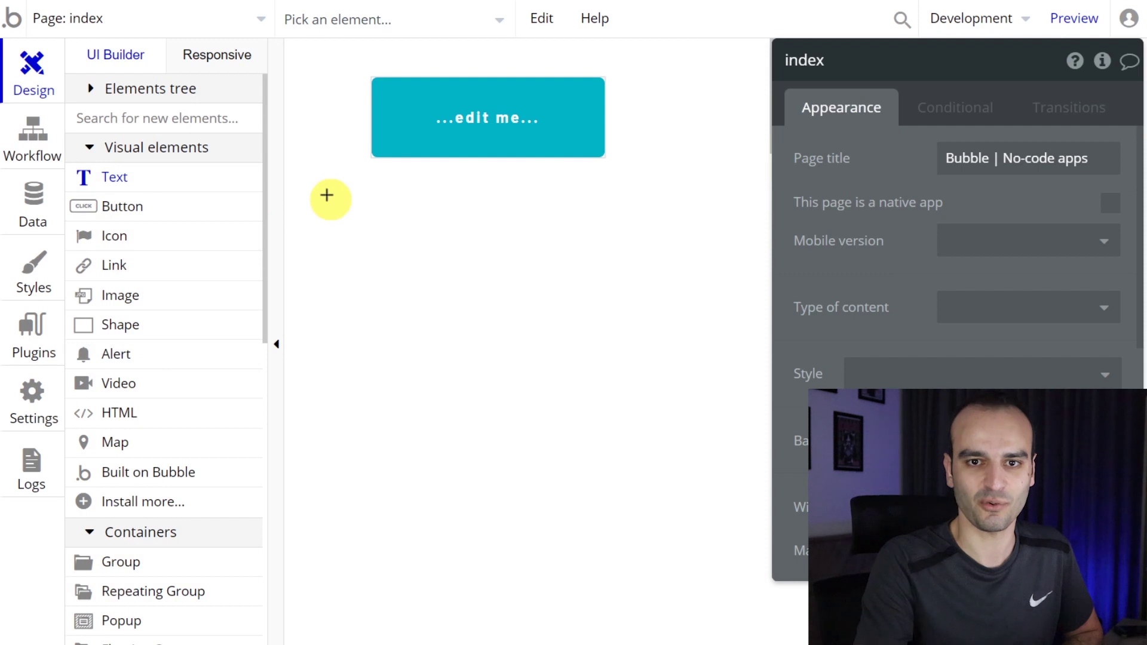
drag(327, 196, 499, 255)
click(179, 236)
drag(350, 280, 515, 352)
- Add an image box, a grey shape and a video player, then deselect
click(120, 295)
drag(561, 203, 683, 291)
click(126, 325)
drag(539, 310, 675, 397)
click(118, 383)
drag(356, 379, 488, 492)
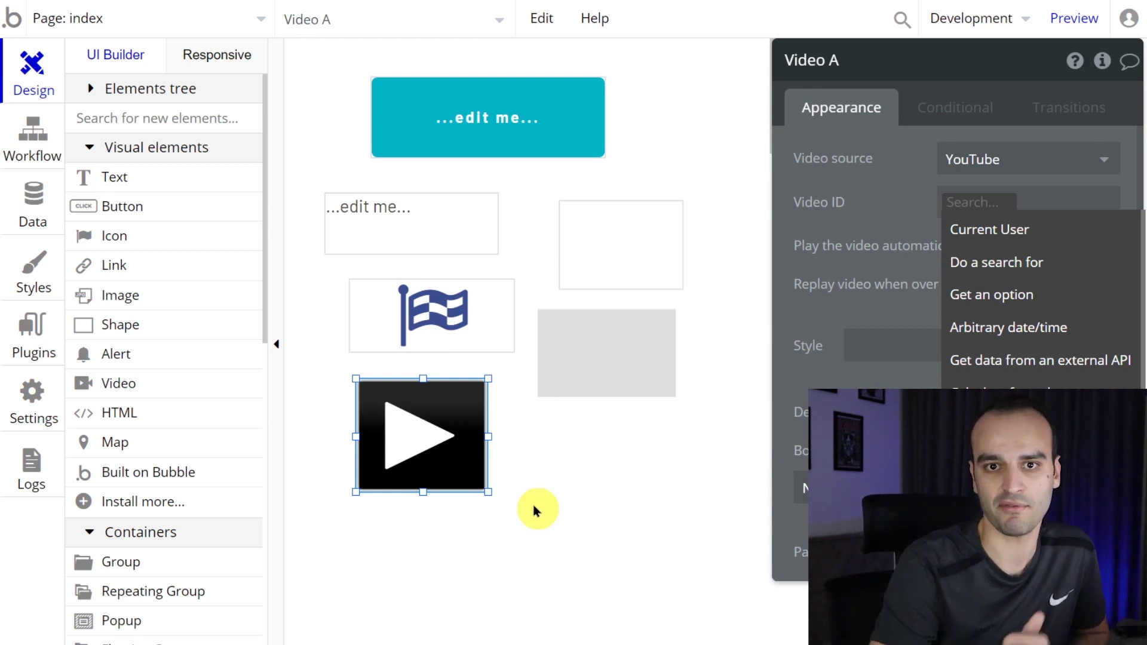
click(699, 242)
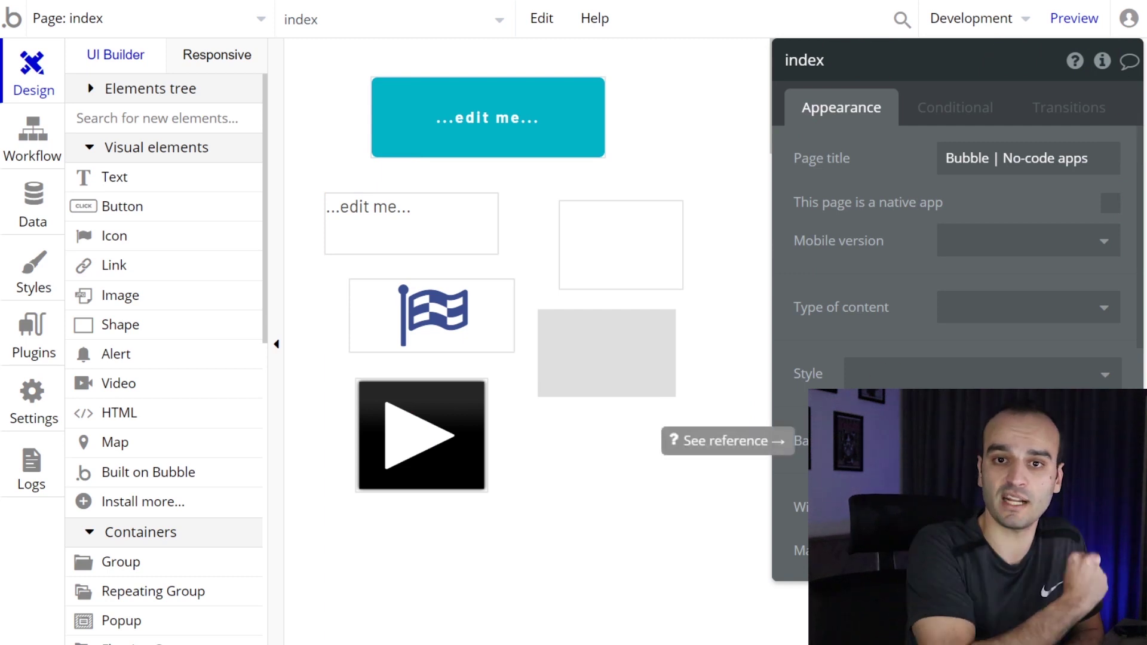
- Relabel the button 'mudar o texto do botão' and show the empty workflow editor
click(509, 130)
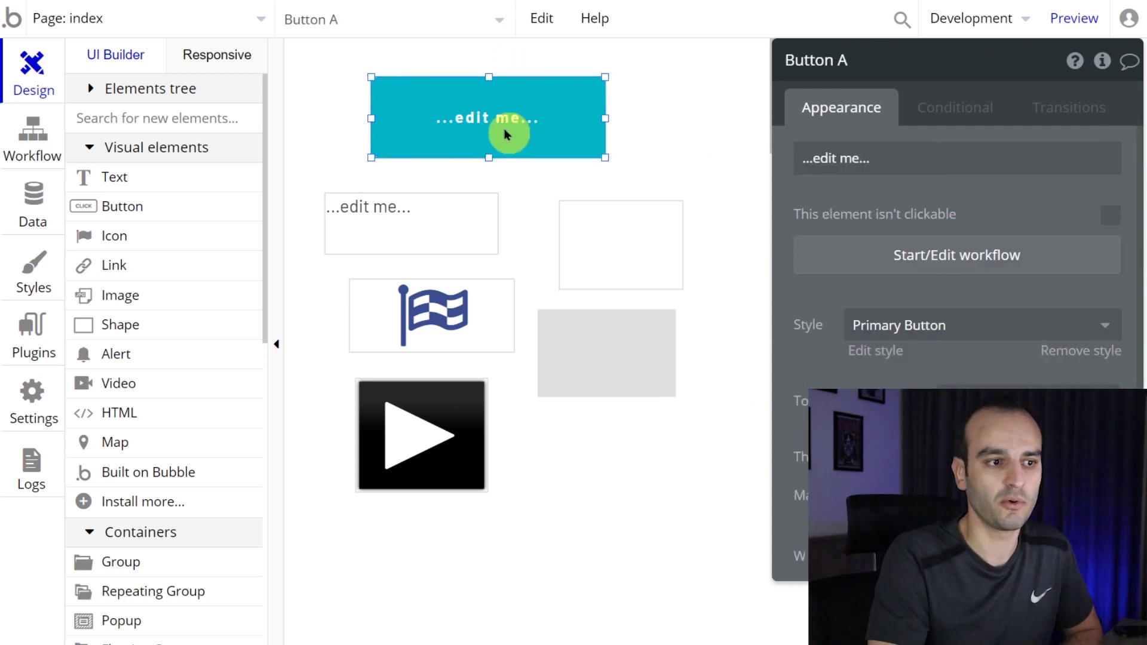
triple_click(861, 157)
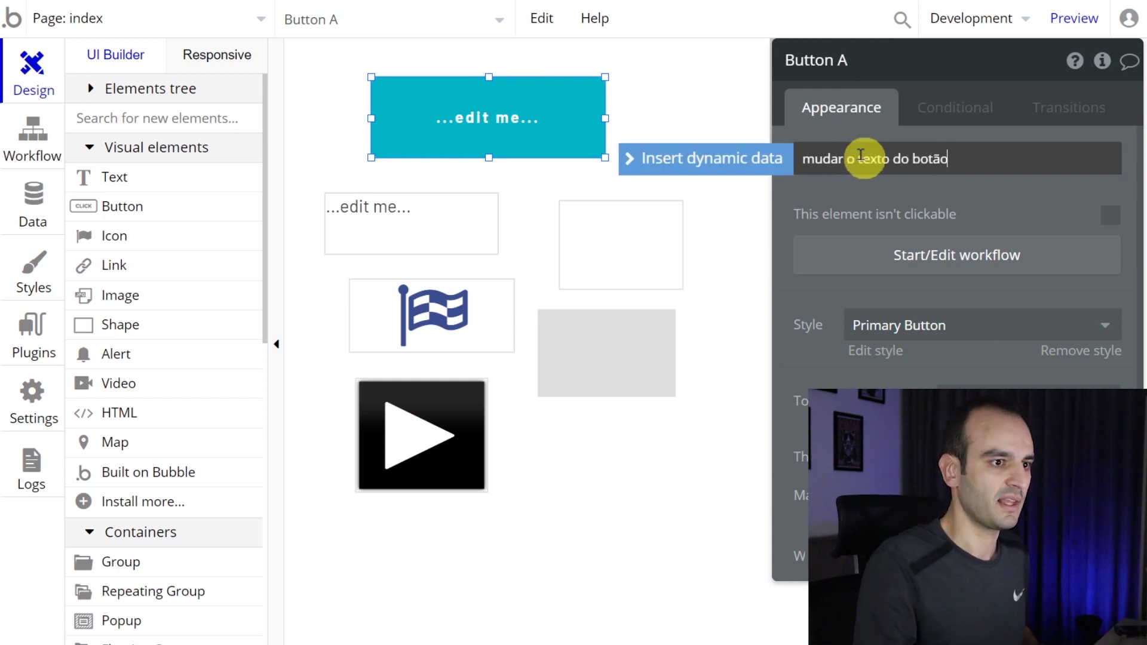
click(903, 202)
click(482, 134)
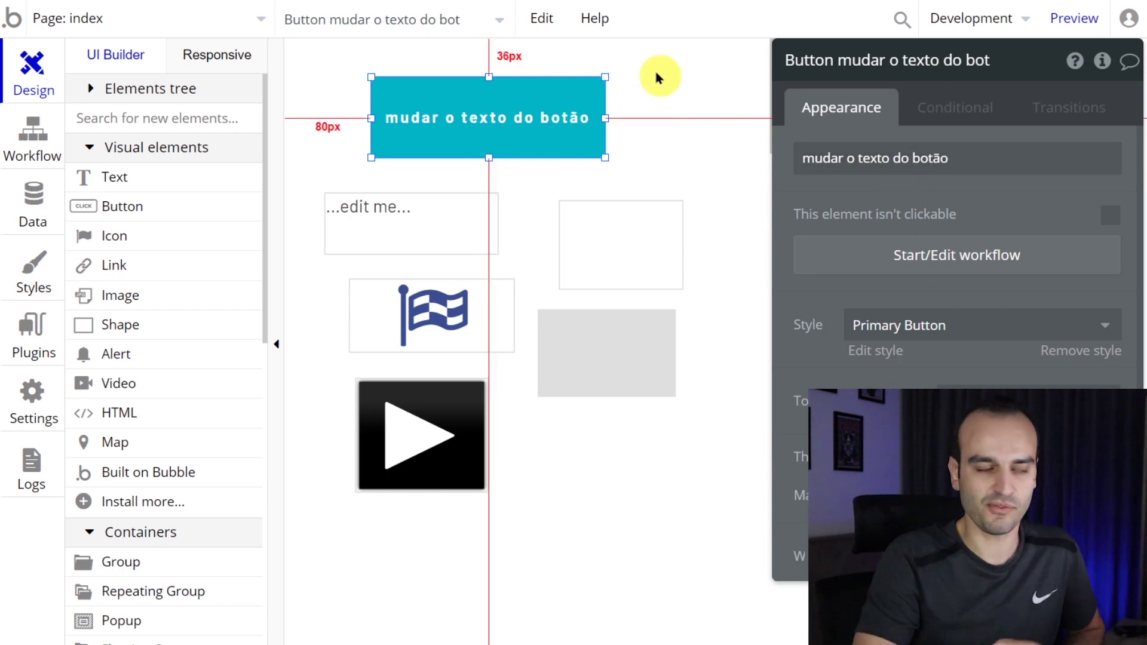
click(34, 135)
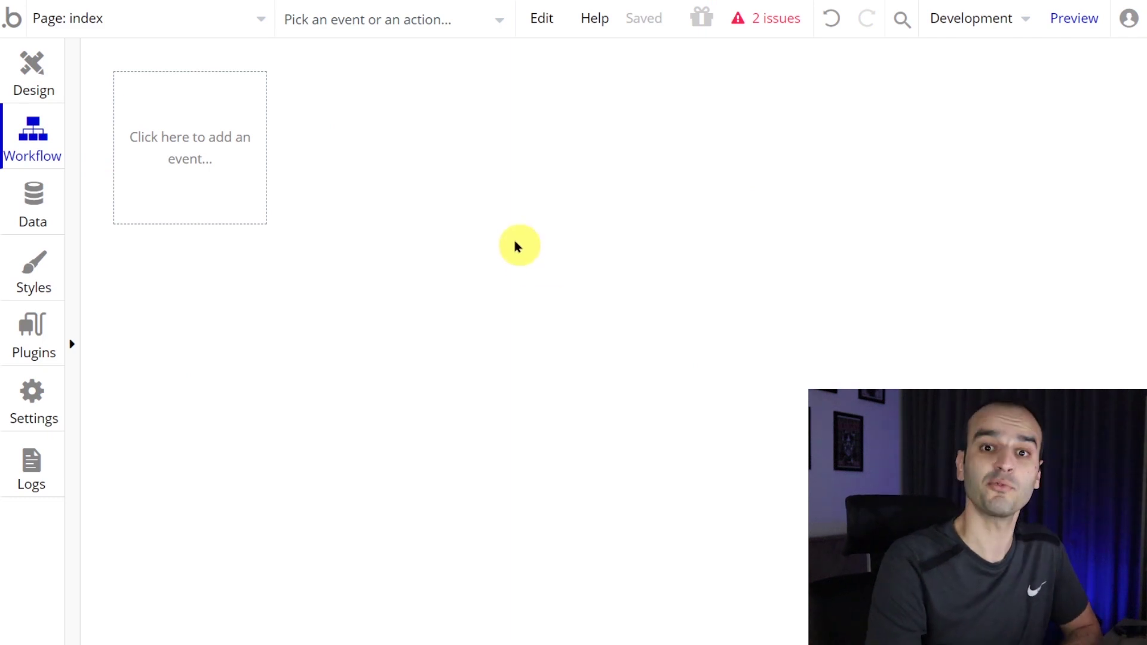
- Browse the Data, Styles, Plugins, Settings and Logs tabs, ending on the Hobby App plan page
click(40, 207)
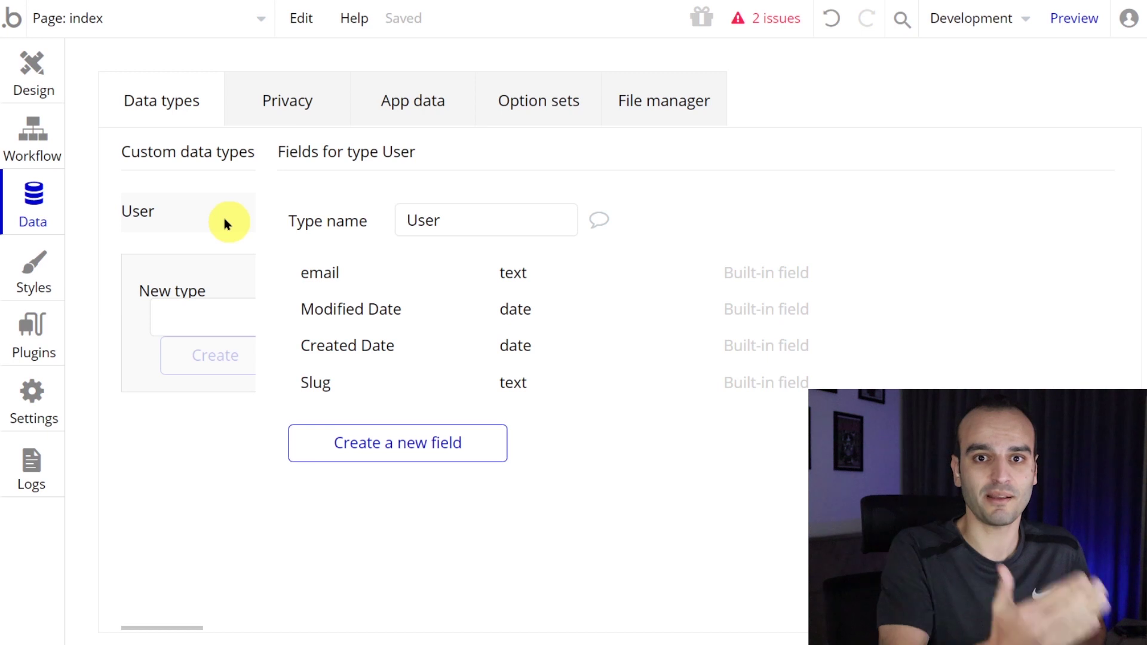
click(27, 275)
click(41, 323)
click(40, 426)
click(42, 475)
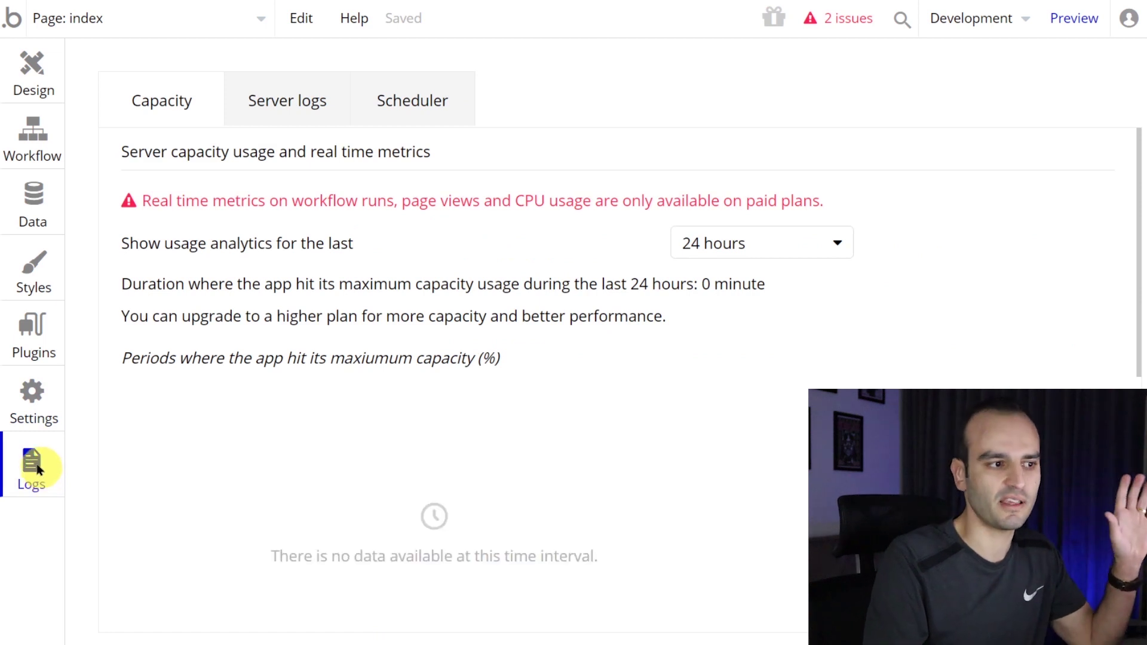
click(34, 422)
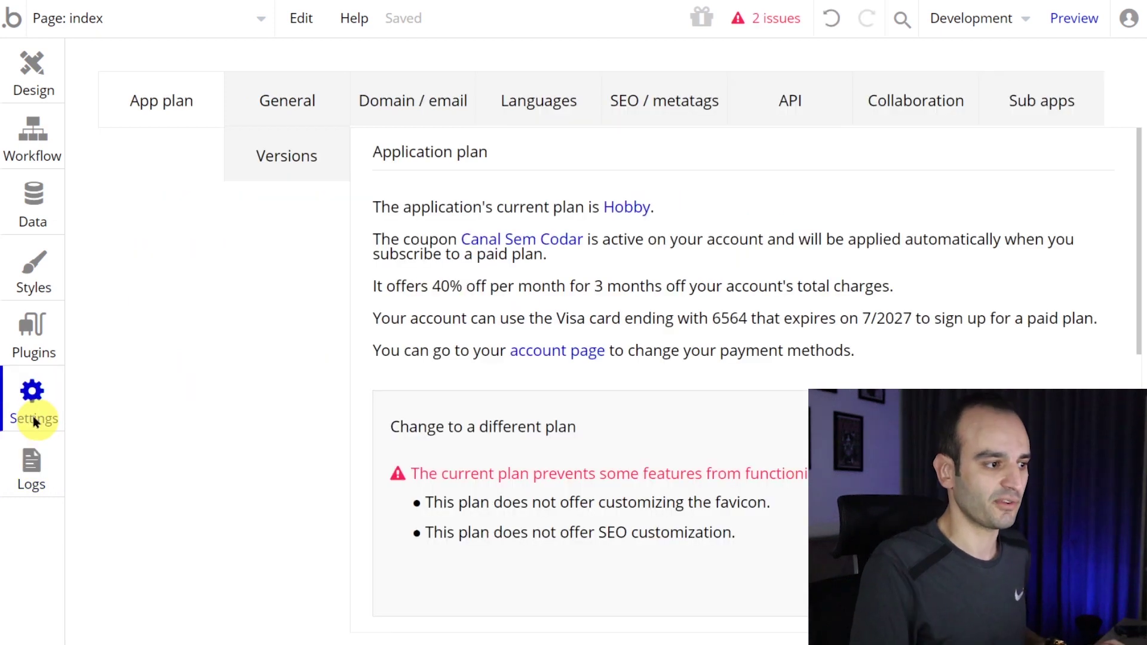
- Open Settings > Languages and settle the browser zoom at 110%
click(36, 408)
click(37, 409)
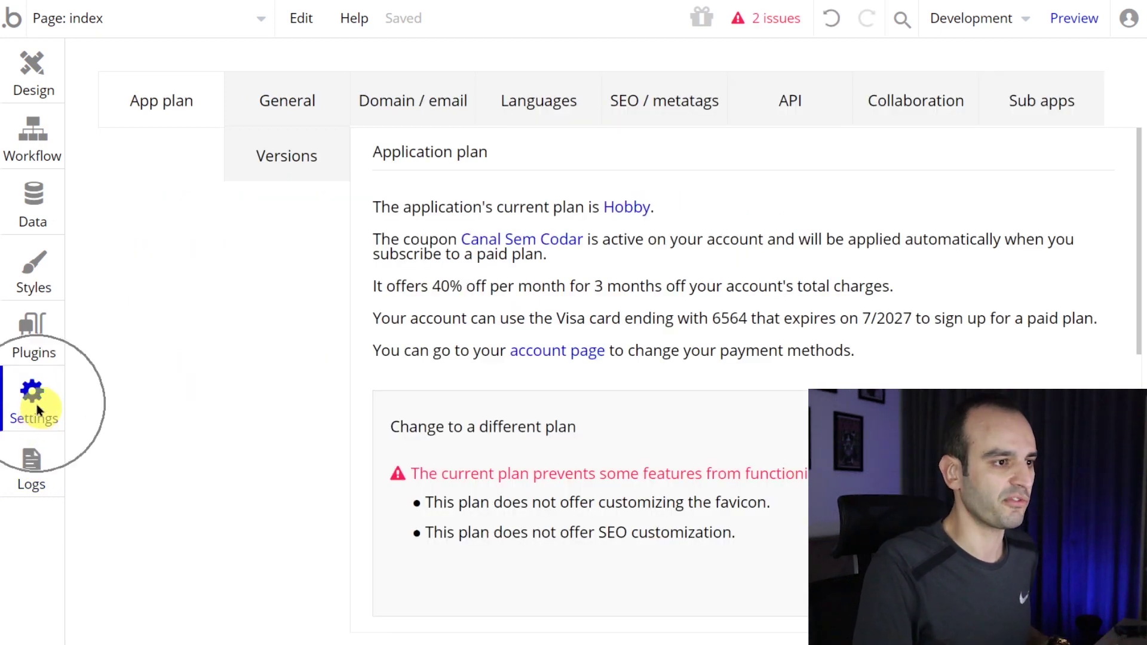
click(531, 105)
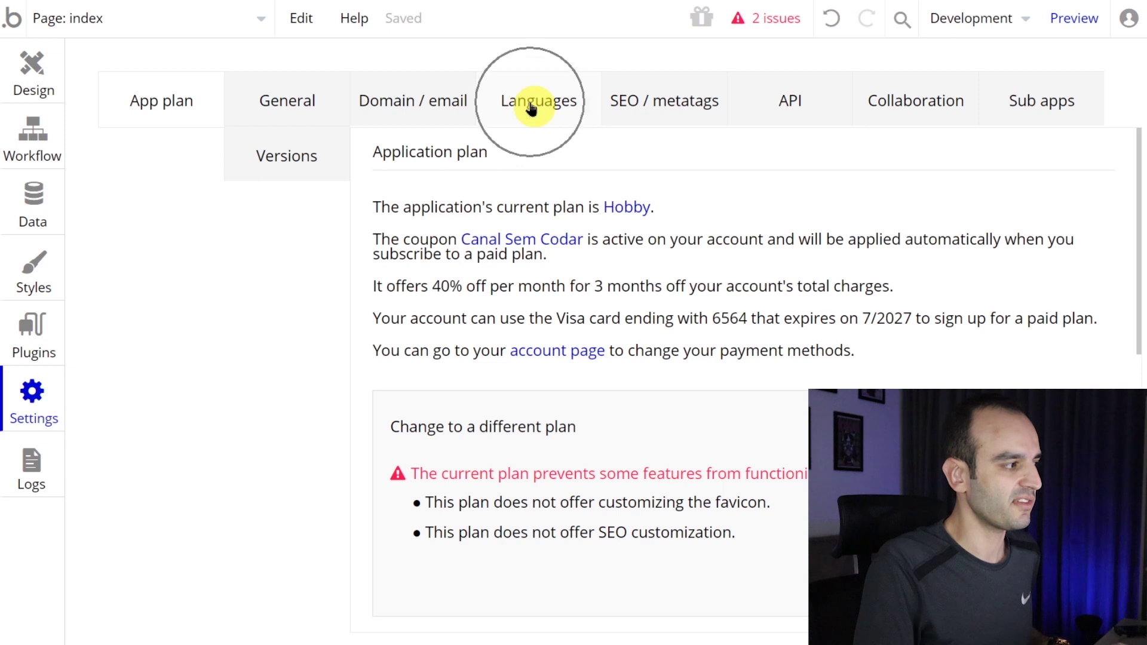
key(ctrl+minus)
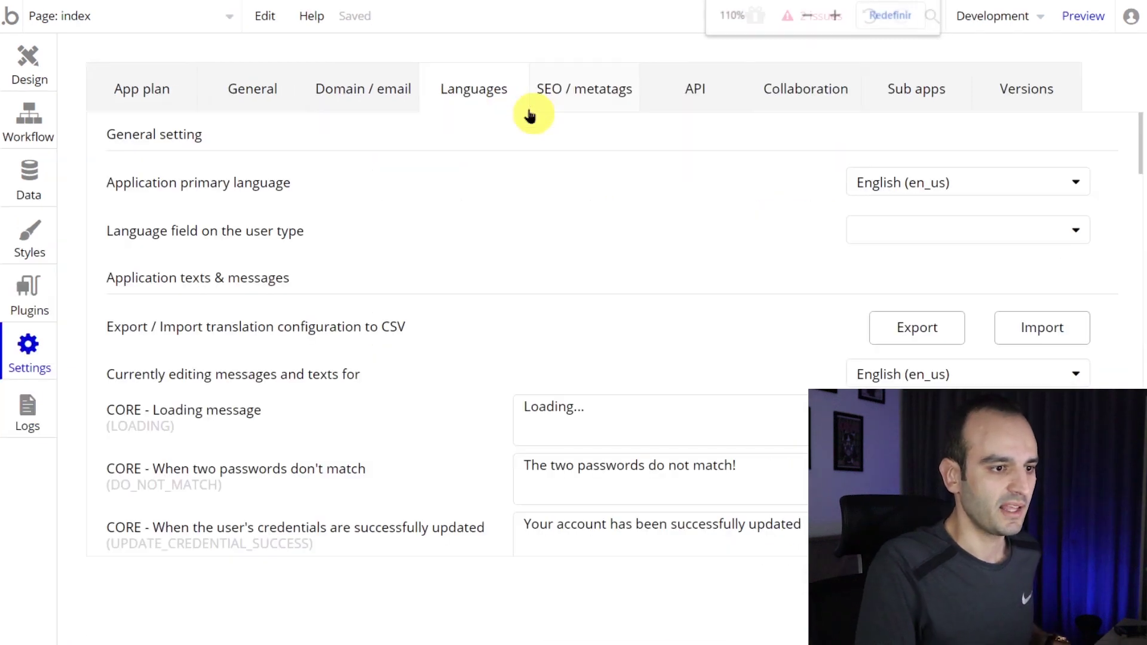
key(ctrl+plus)
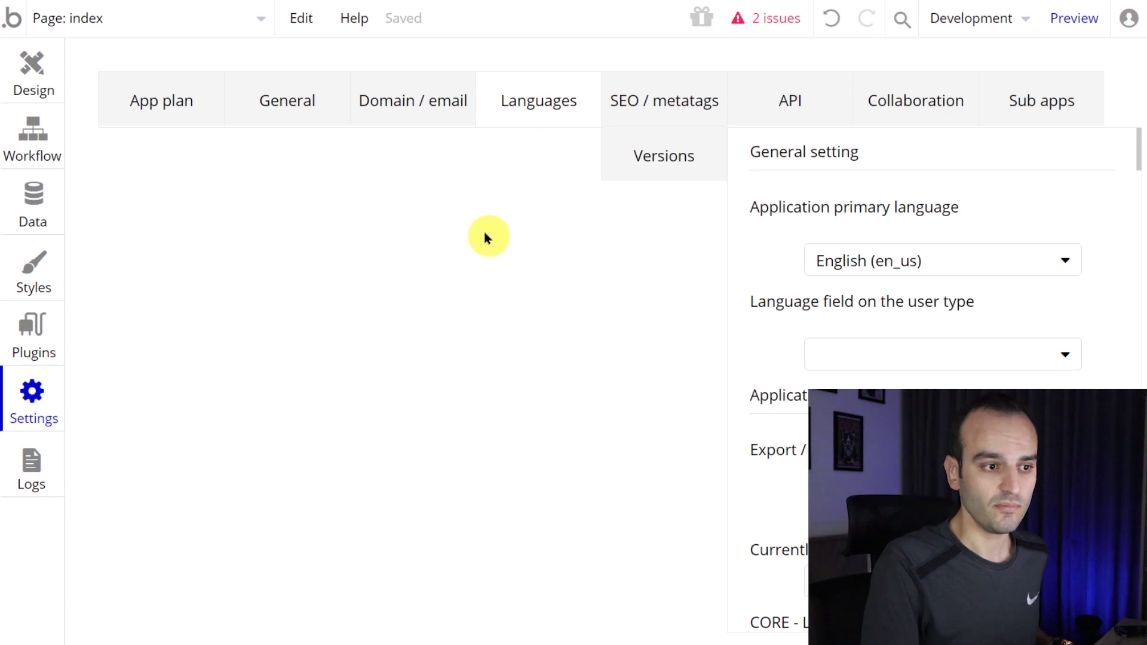
key(ctrl+minus)
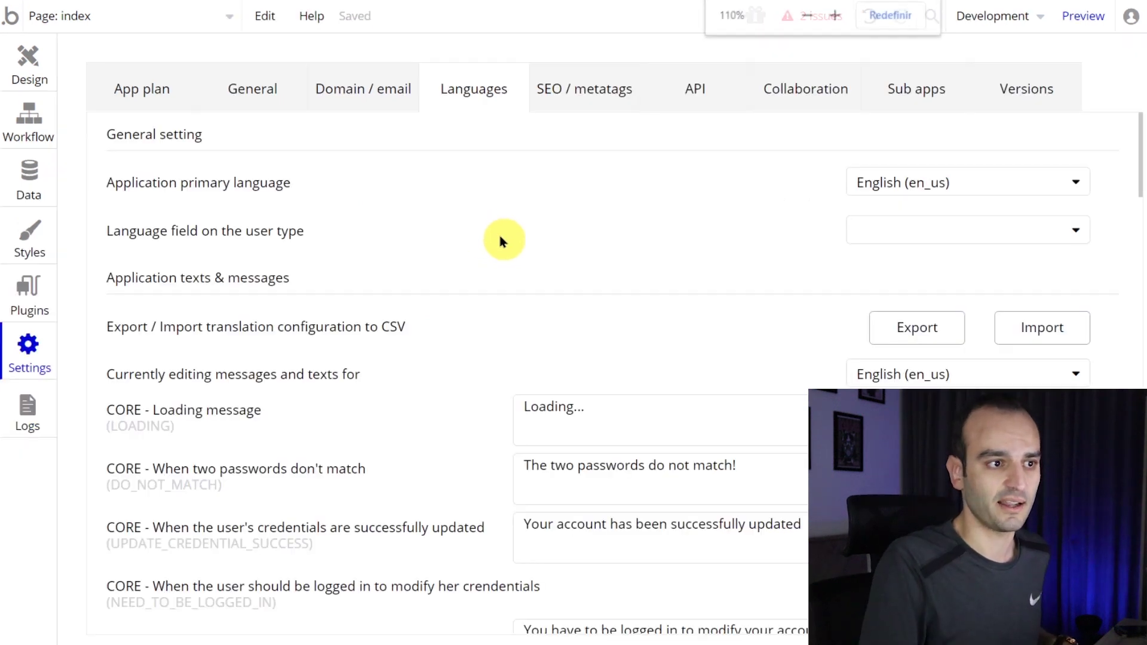
key(ctrl+plus)
key(ctrl+plus)
key(ctrl+plus)
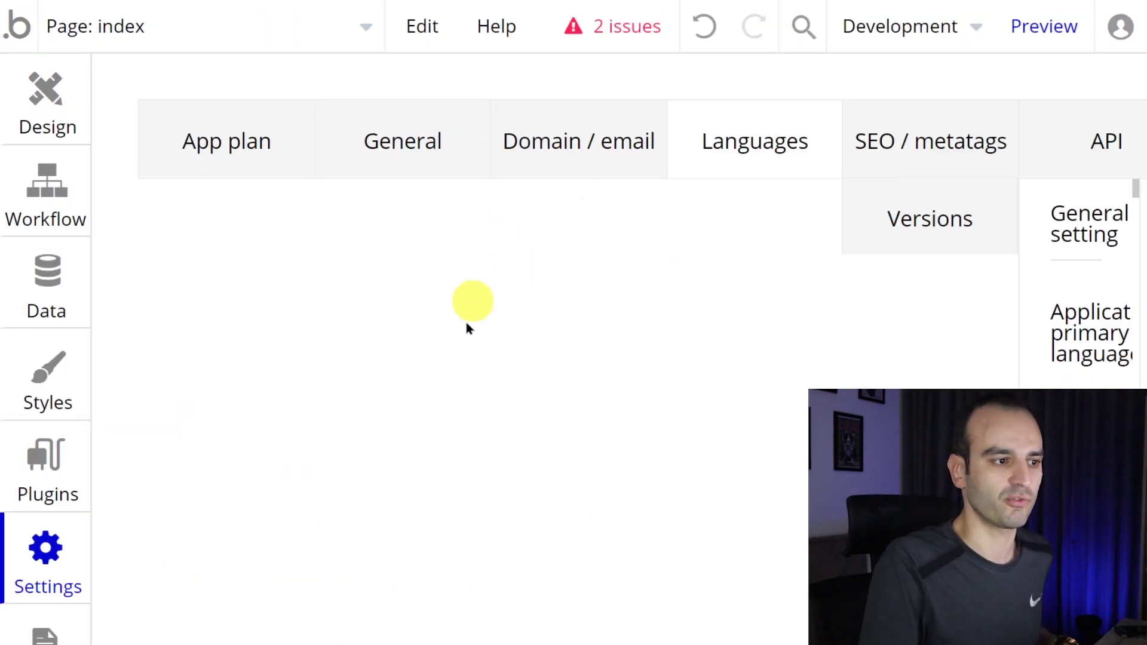
key(ctrl+minus)
key(ctrl+minus)
key(ctrl+minus)
key(ctrl+plus)
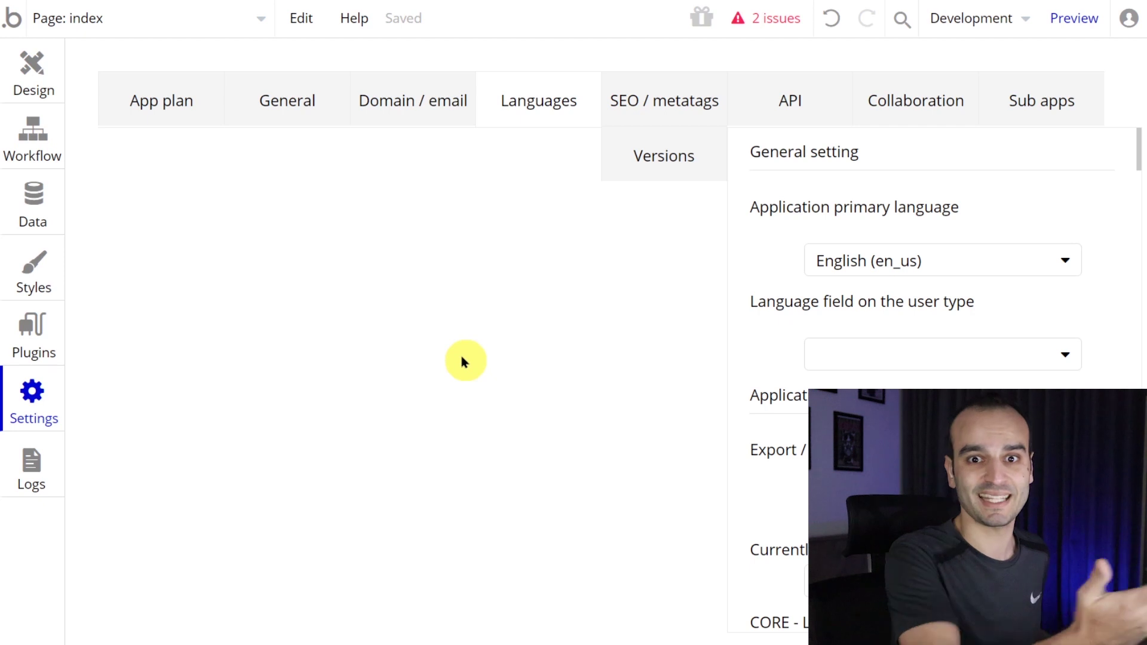
key(ctrl+minus)
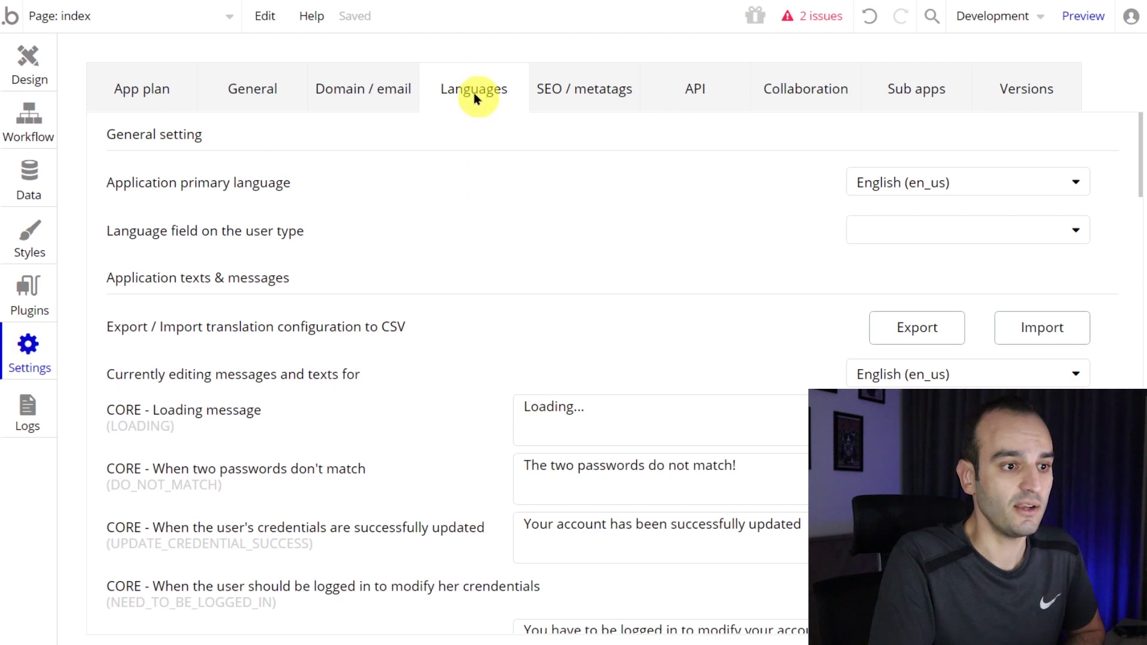
- Set the application primary language to Portuguese Brazil (pt_br)
click(894, 182)
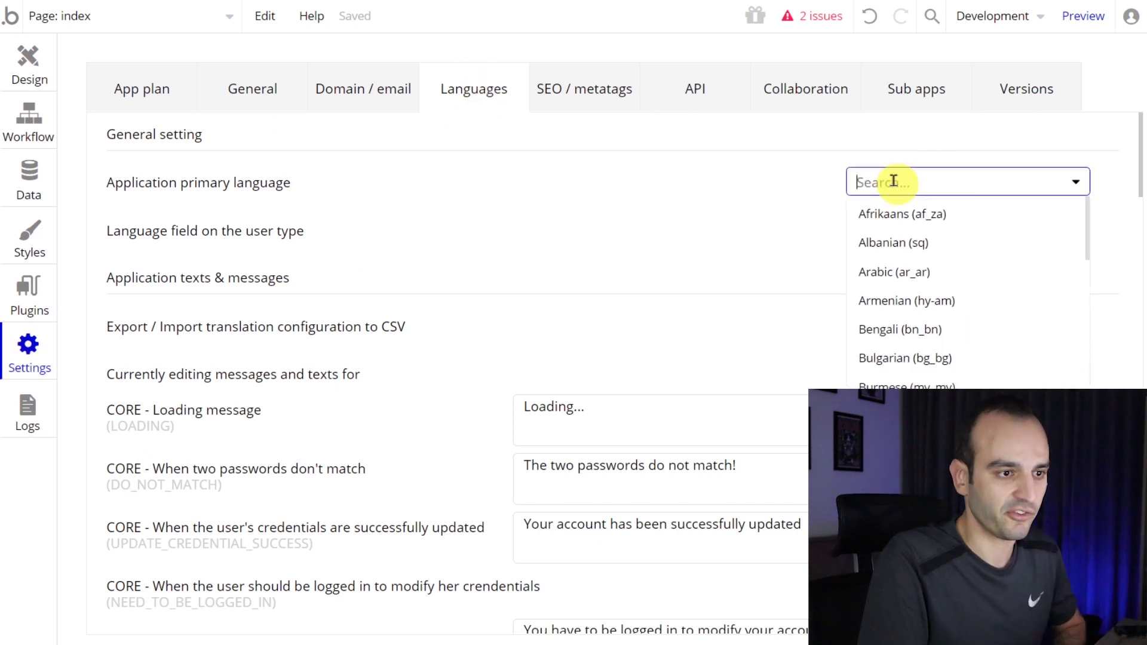
text(br)
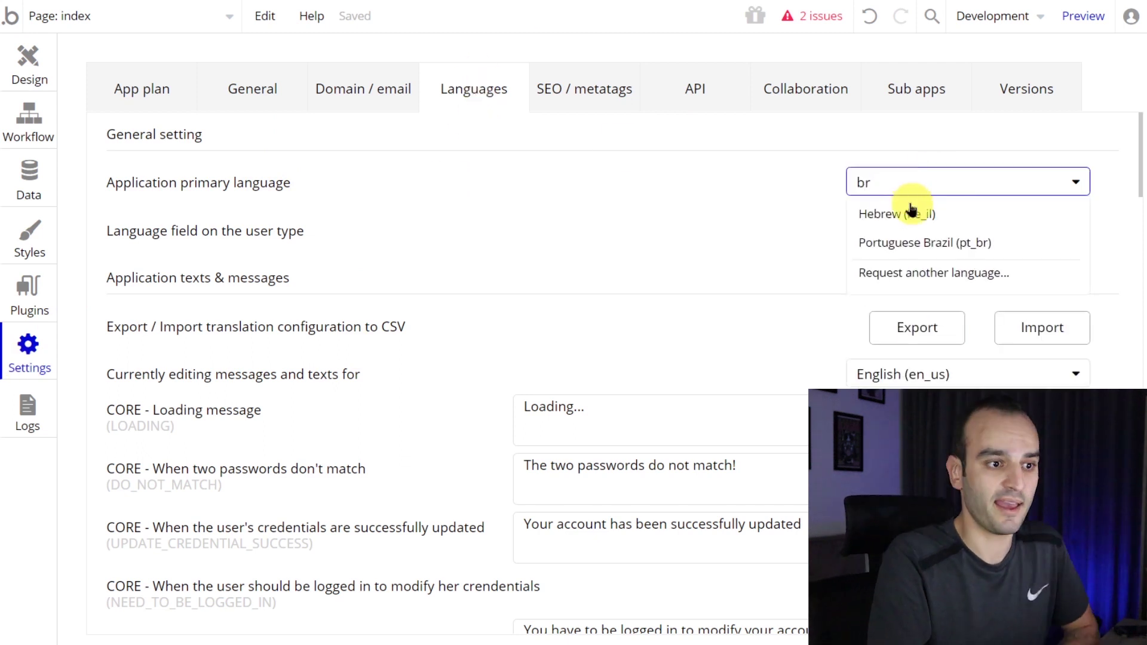
click(935, 252)
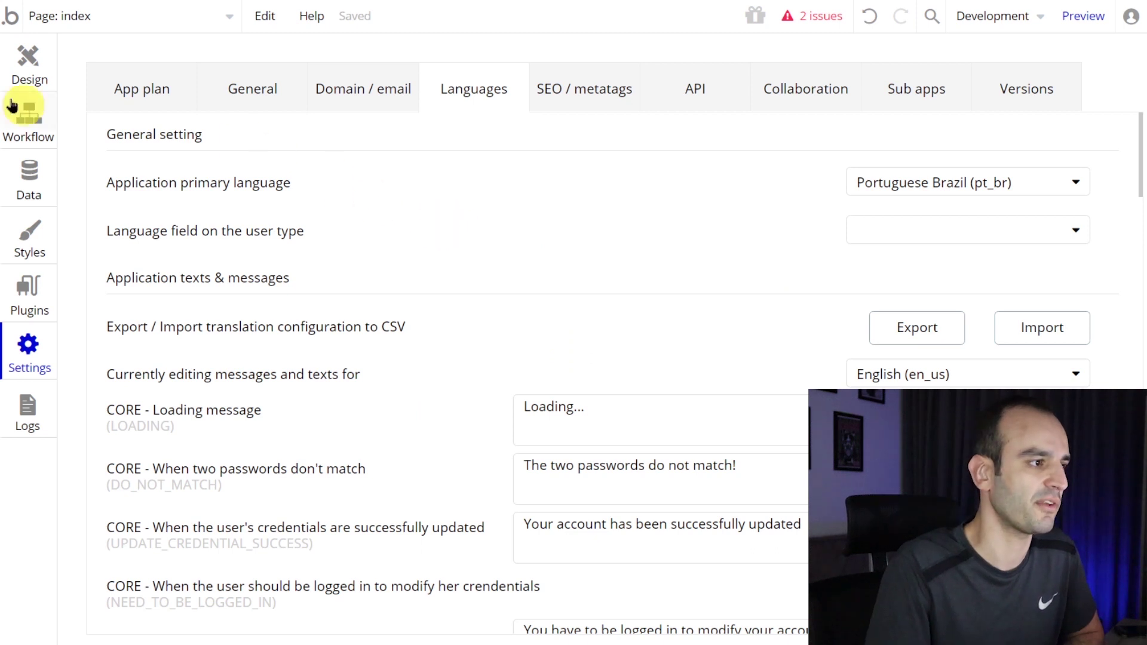
- Return to Design at 125% zoom and collapse the elements panel
click(27, 67)
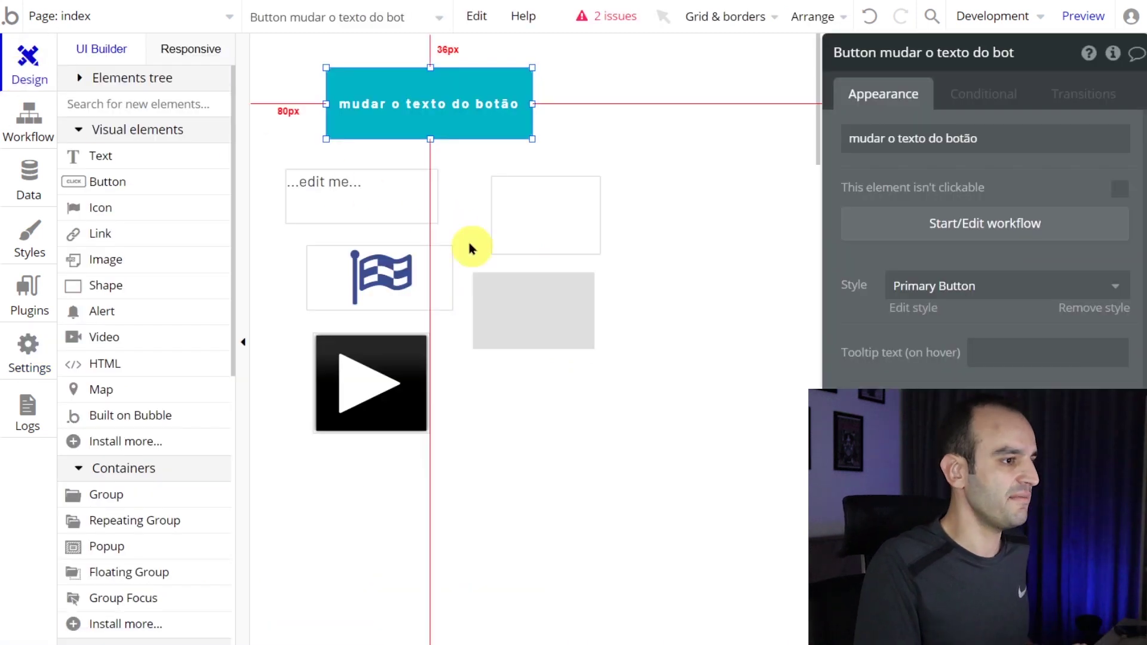
key(ctrl+plus)
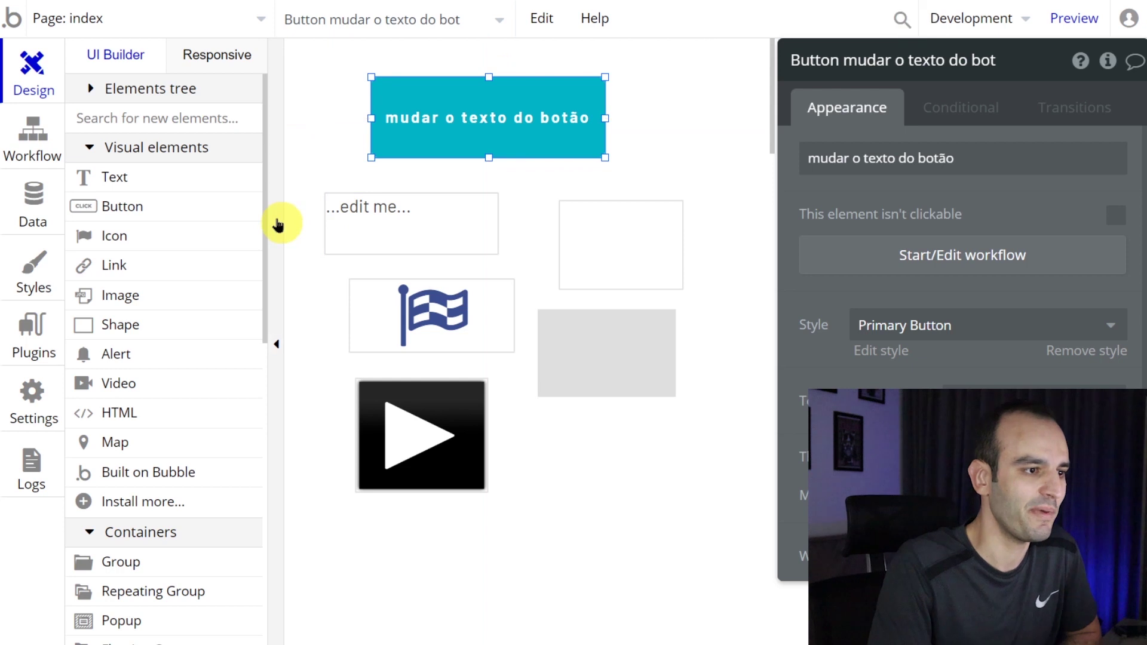
click(278, 224)
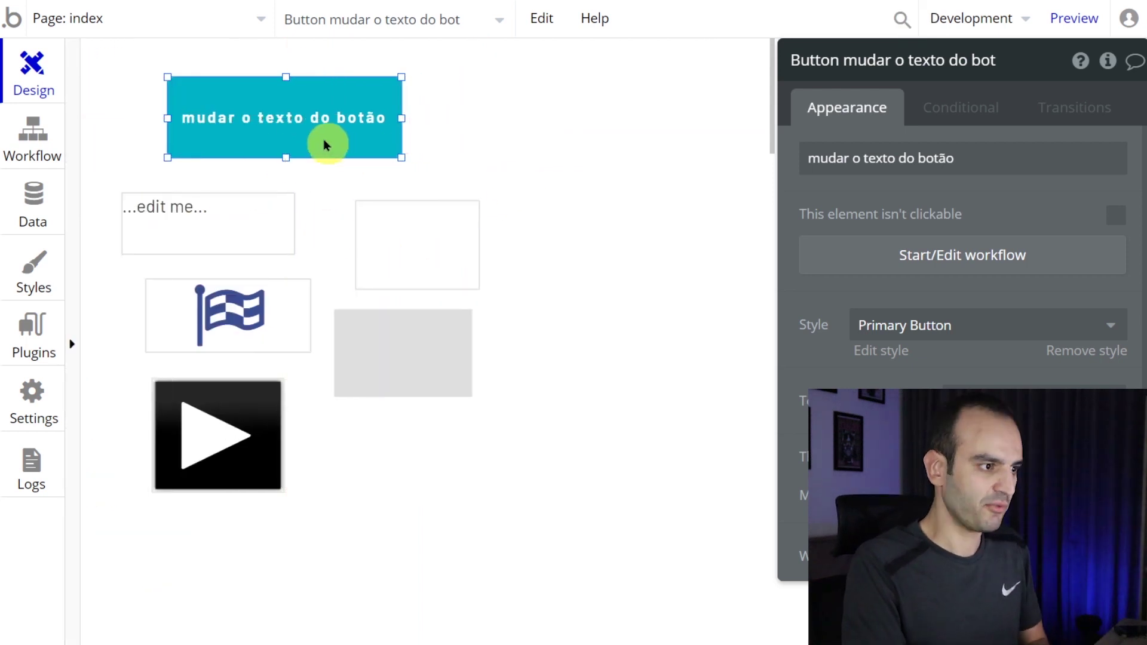
- Delete the button, '...edit me' text box, empty box, flag icon and grey shape
key(Delete)
click(278, 246)
key(Delete)
click(422, 240)
key(Delete)
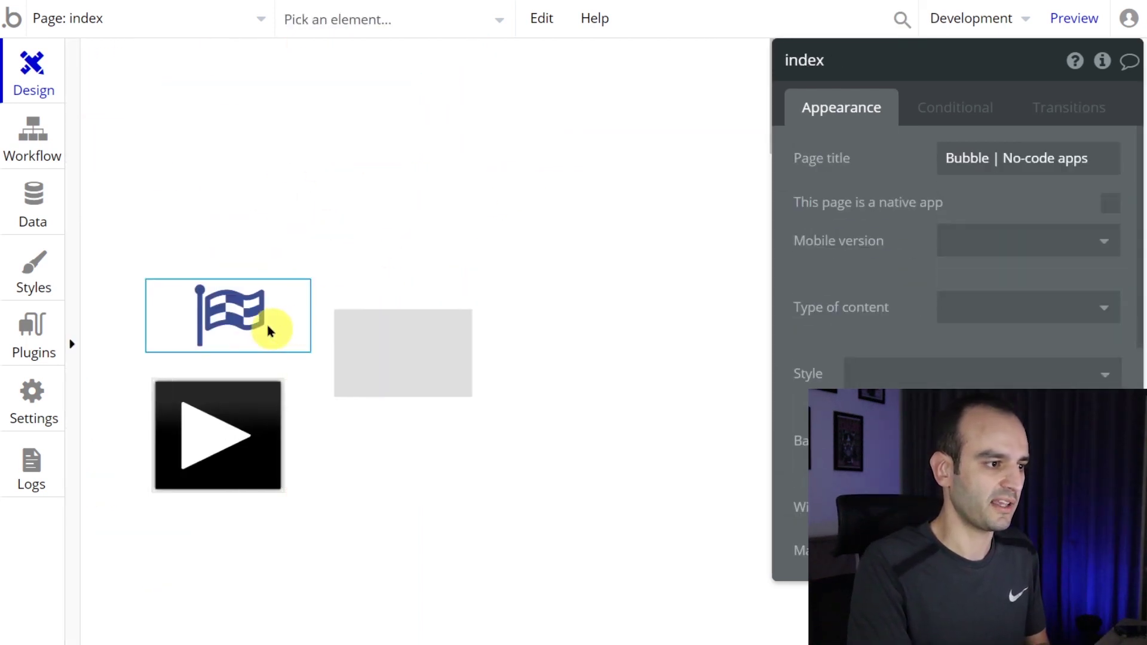
click(268, 331)
key(Delete)
click(352, 352)
key(Delete)
- Delete the video element and change the index page width from 1080 to 400
click(234, 424)
key(Delete)
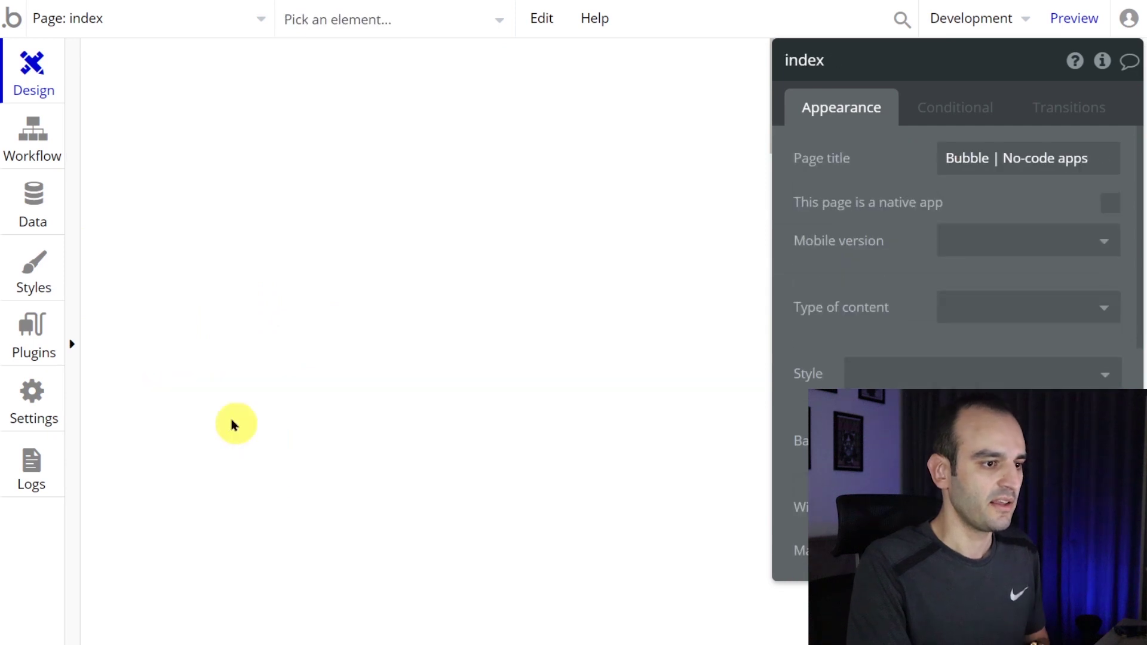
click(405, 165)
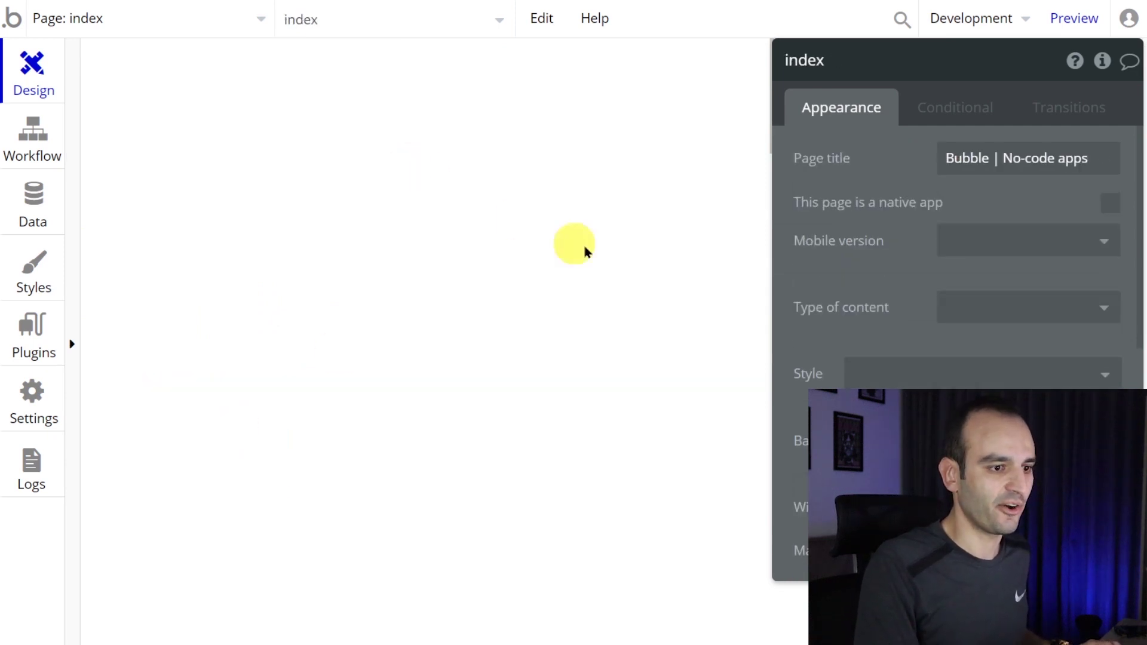
scroll(844, 315, down, 3)
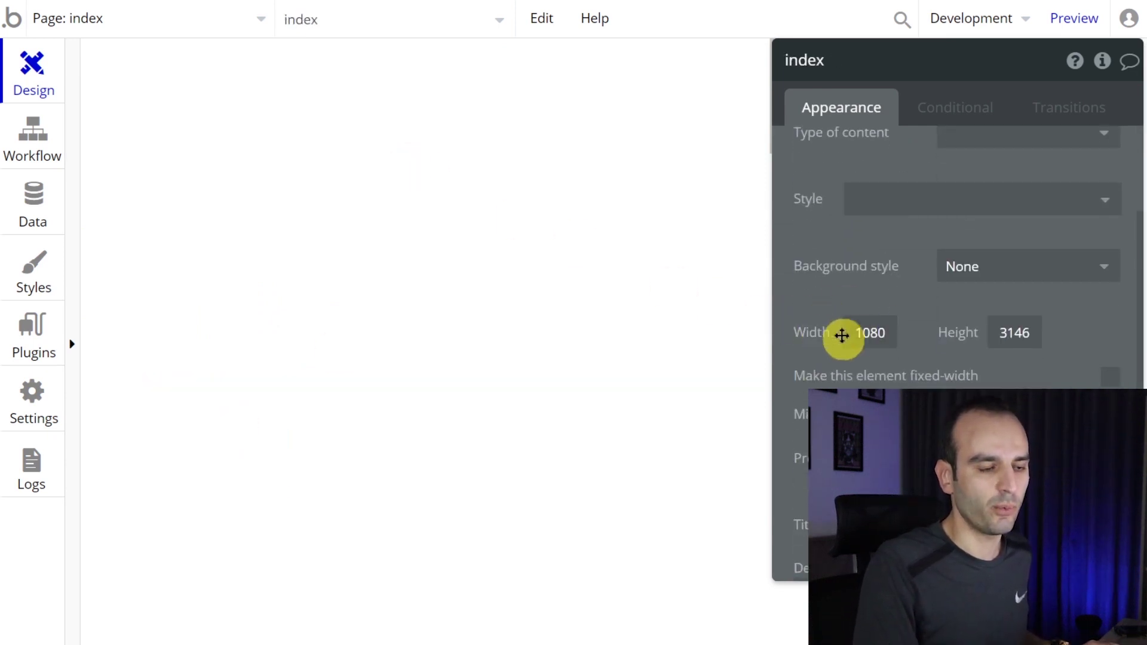
drag(884, 333, 814, 341)
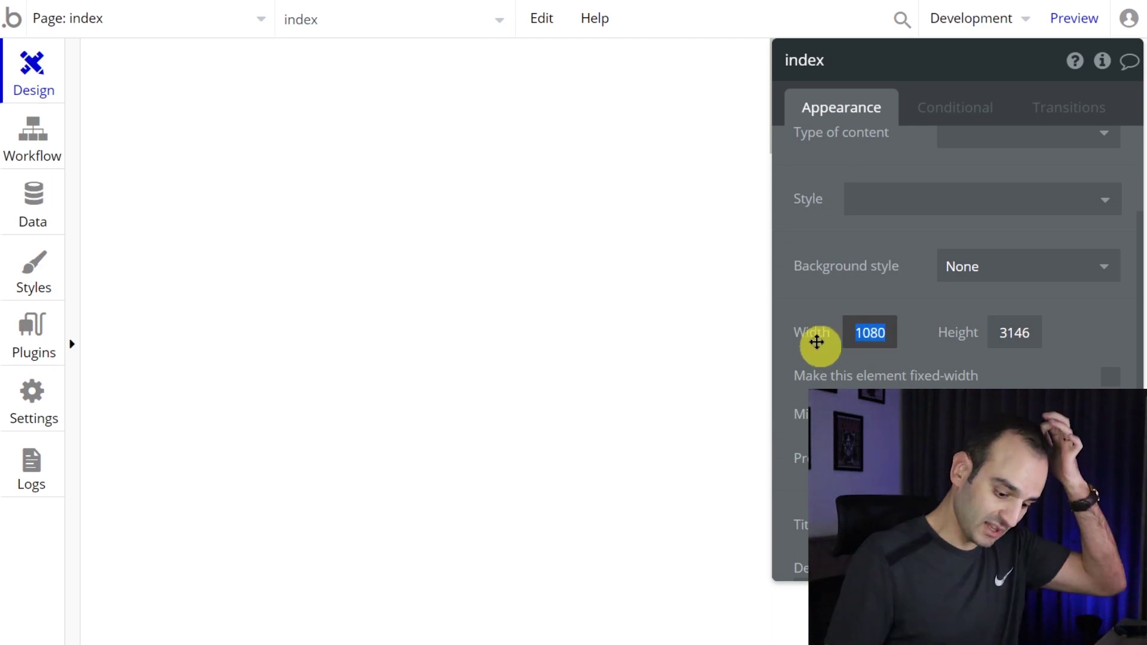
text(400)
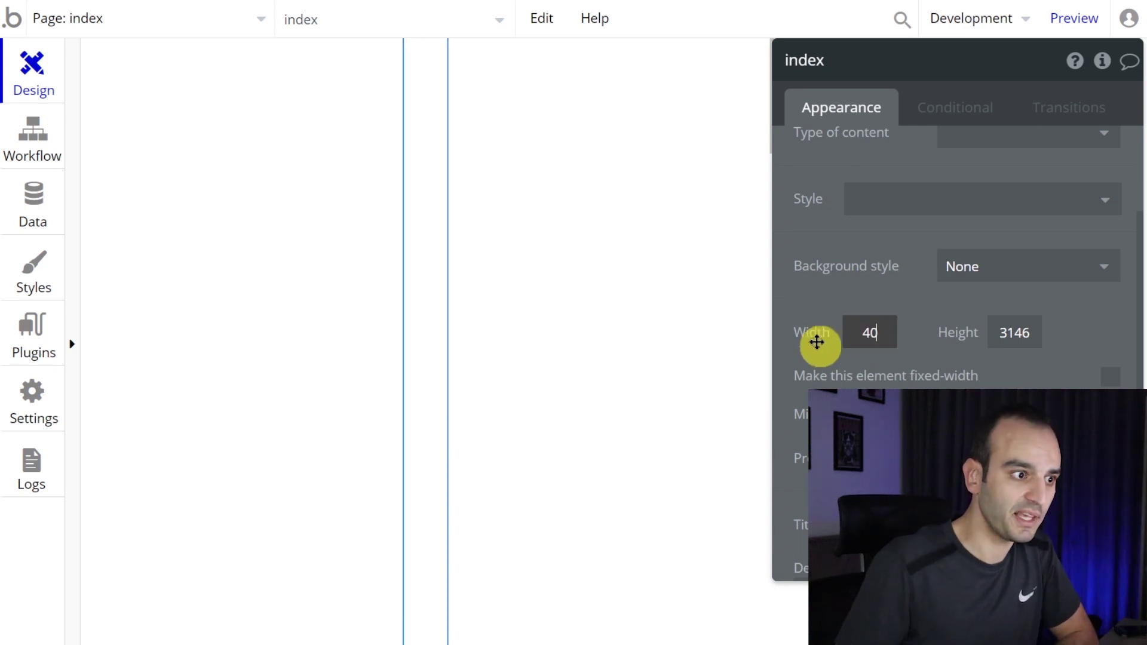
click(72, 345)
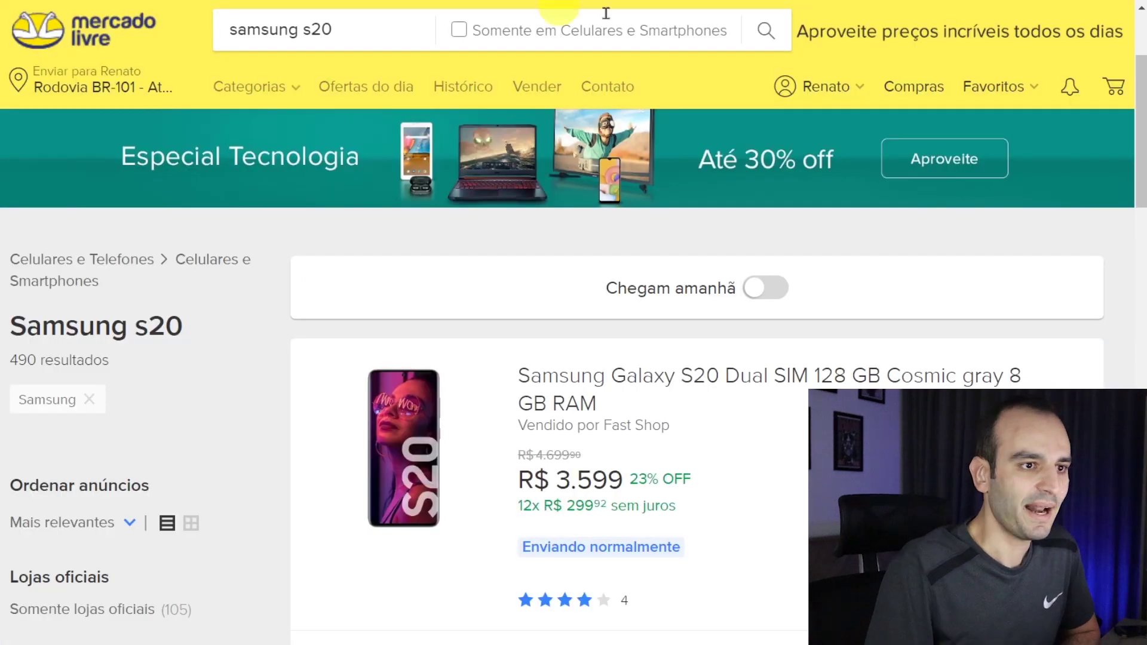
- Launch the ColorPick Eyedropper extension on the Mercado Livre results and start sampling colours
click(989, 1)
click(952, 78)
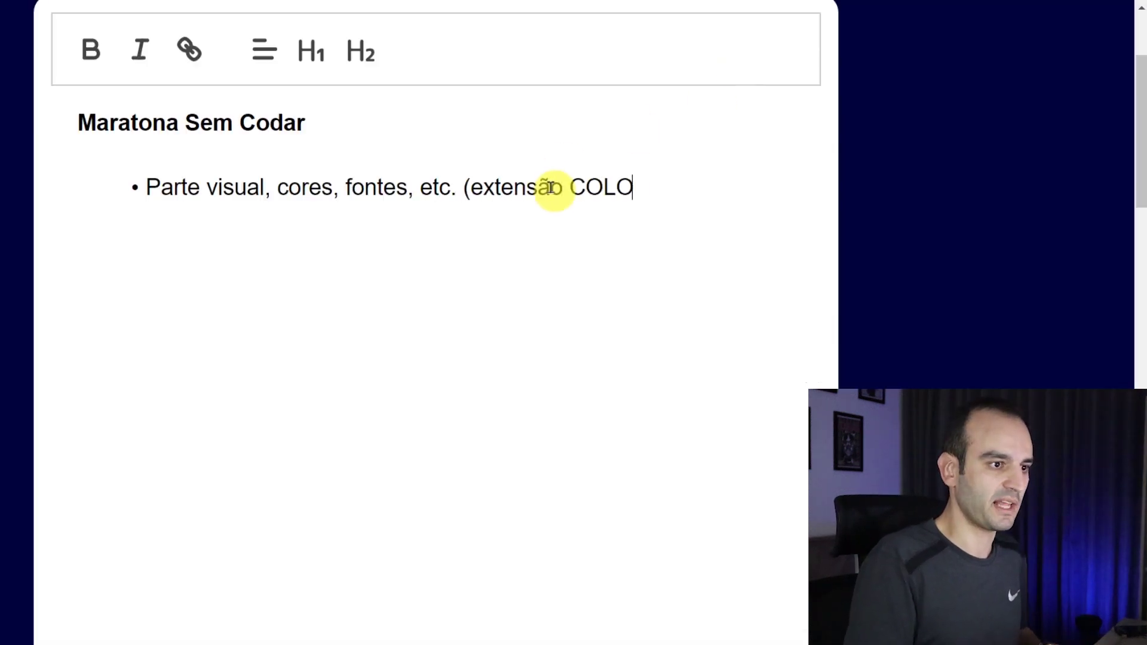
- Add '(extensão COLORPICK EYEDROPPER)' to the notes bullet and sample the header yellow FFF159
text(EDROPPER))
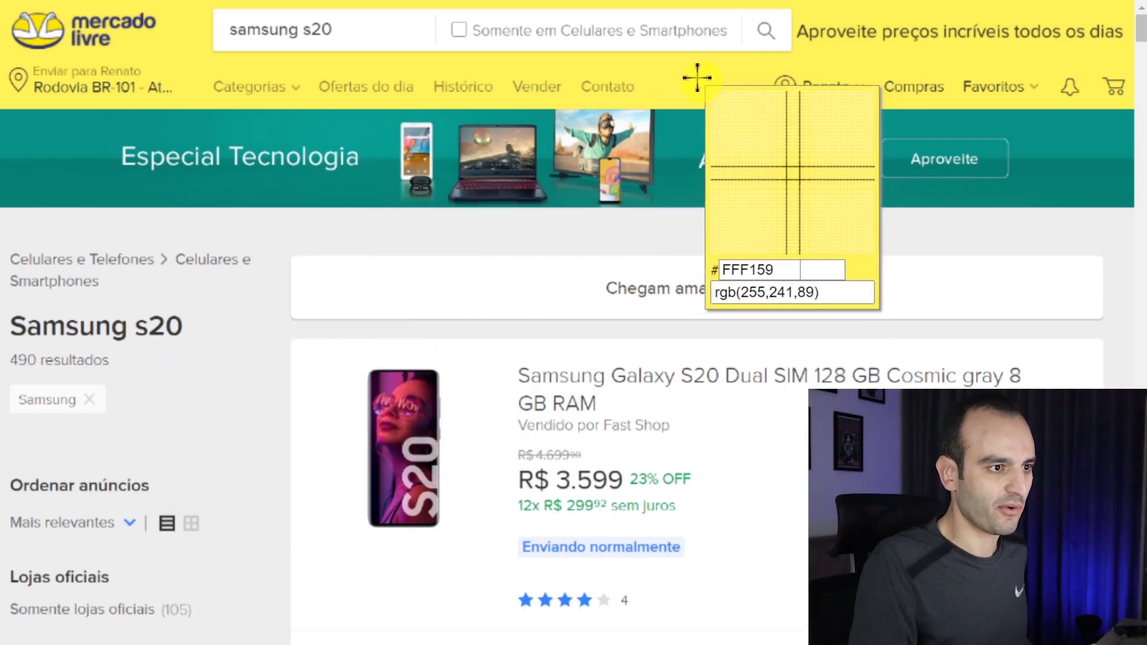
click(696, 77)
key(ctrl+c)
click(763, 118)
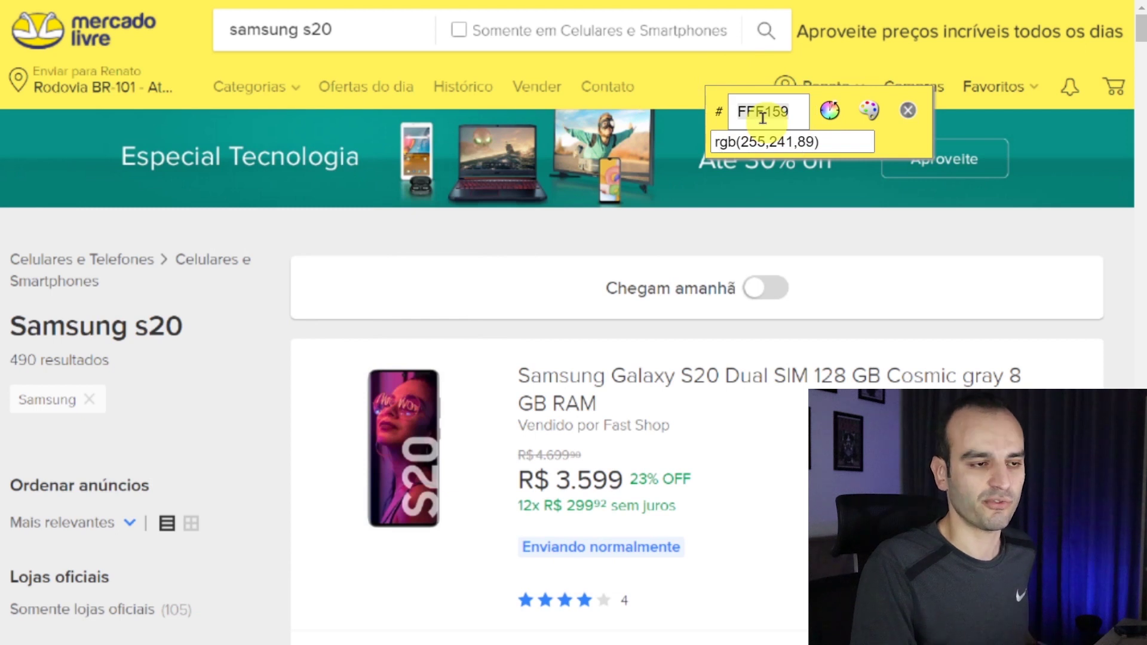
click(907, 111)
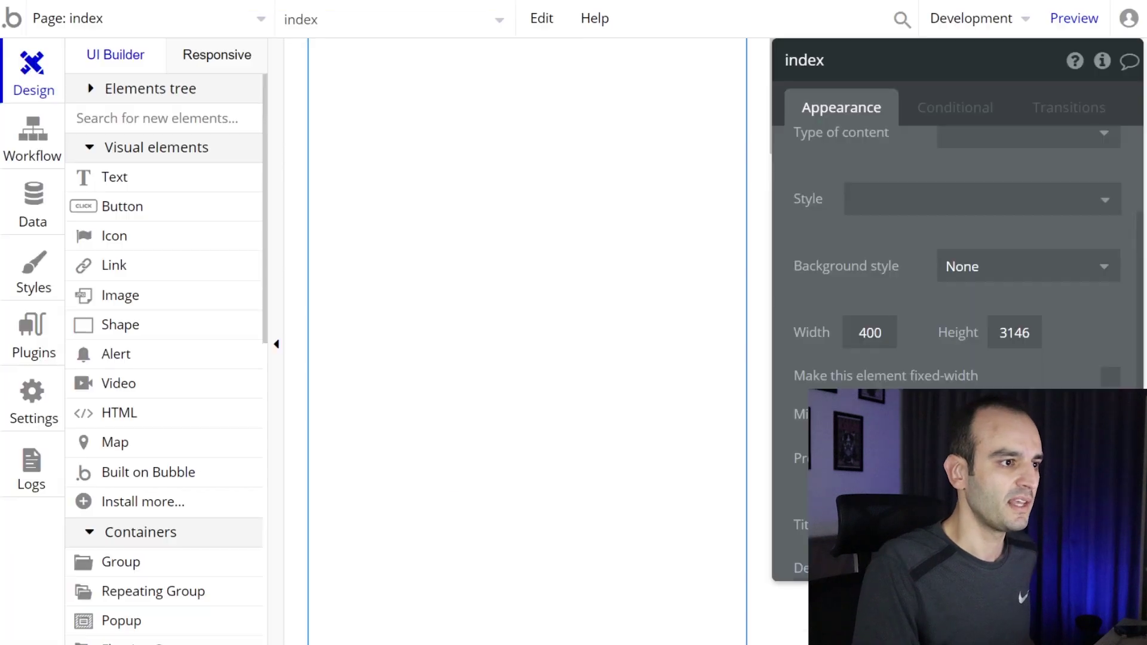
- Draw Group A at the page's top-left and widen it to 400 by 85
scroll(204, 391, down, 5)
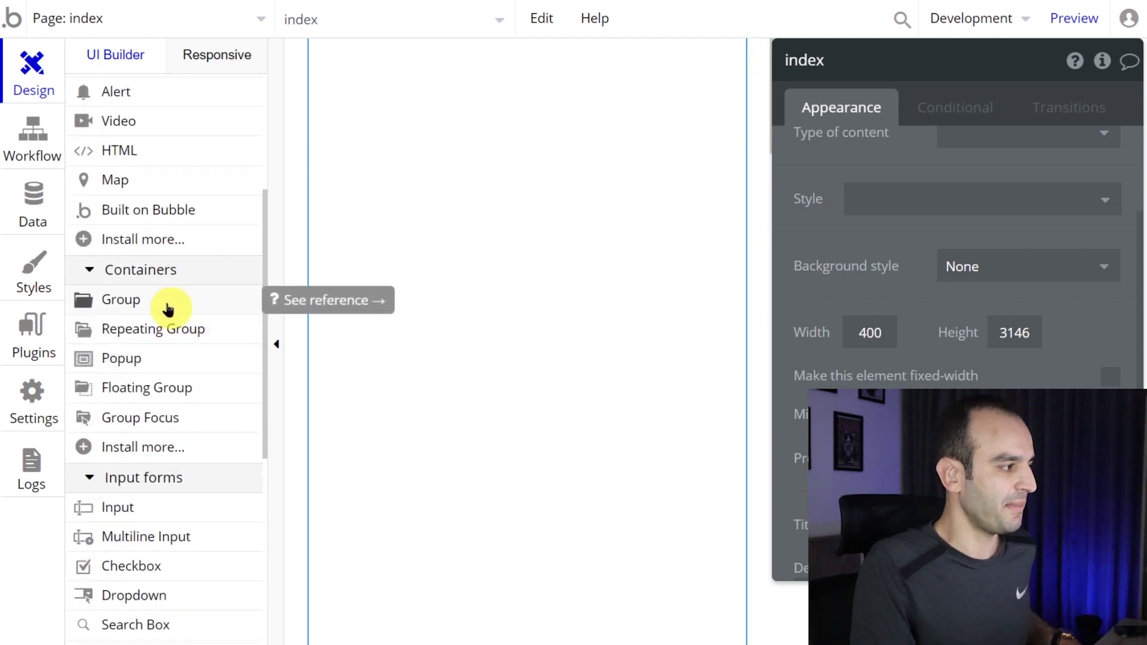
click(167, 308)
drag(330, 50, 632, 163)
drag(413, 114, 384, 103)
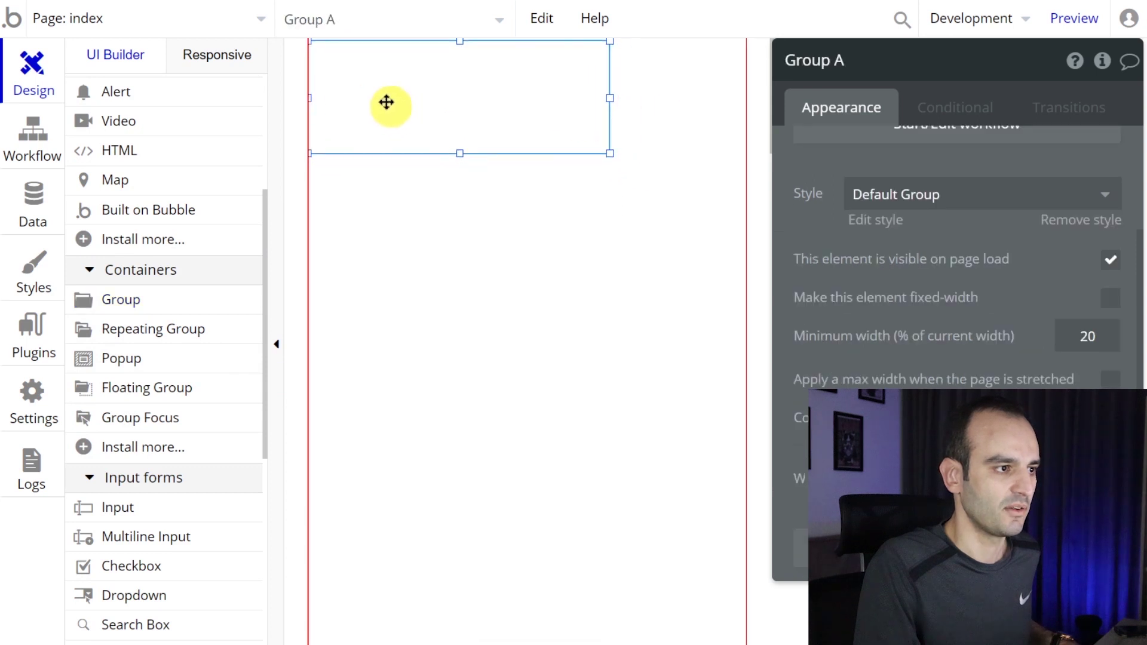
drag(609, 152, 744, 132)
click(758, 136)
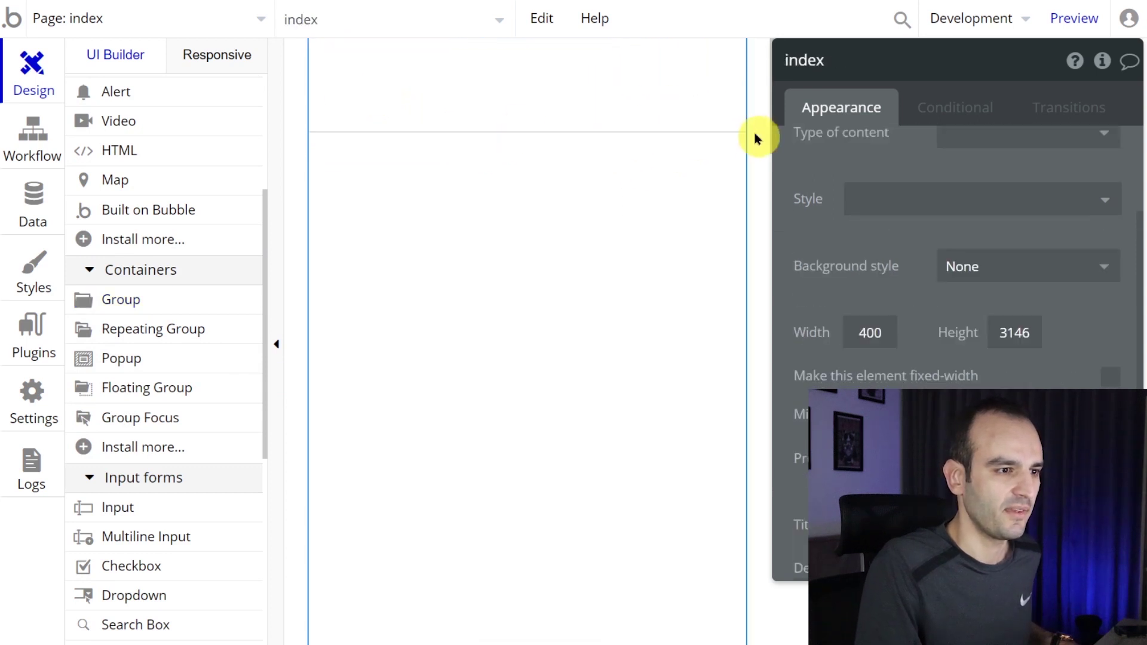
click(640, 117)
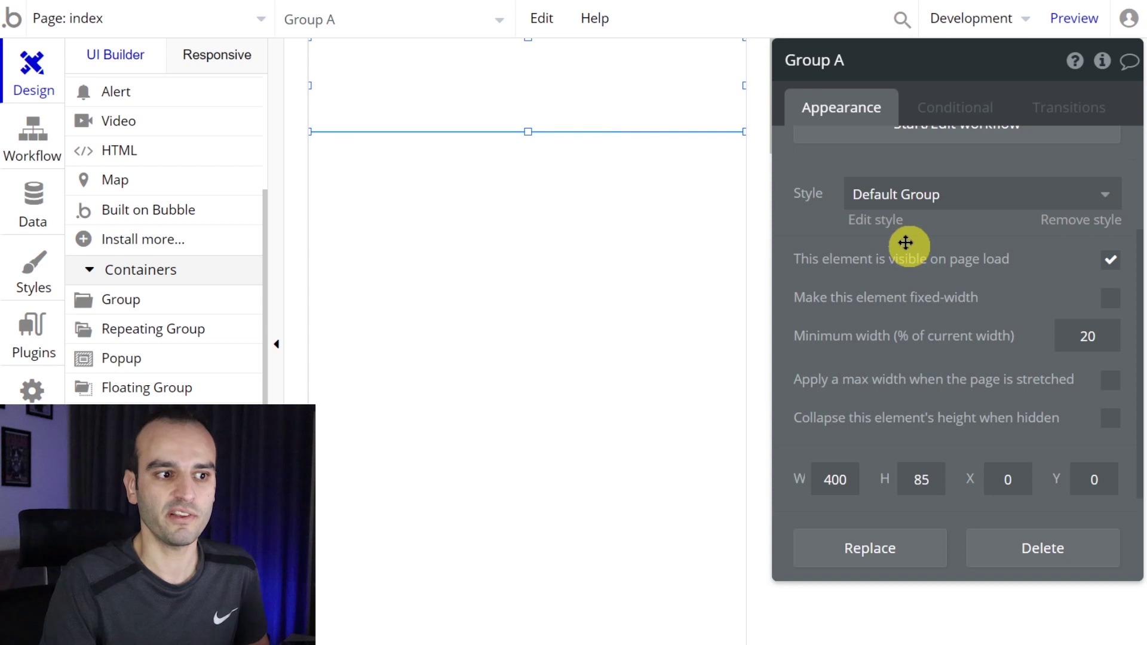
- Try the Border, Tips, Warning, Inner and Default group styles, then remove Group A's preset style
scroll(896, 251, up, 2)
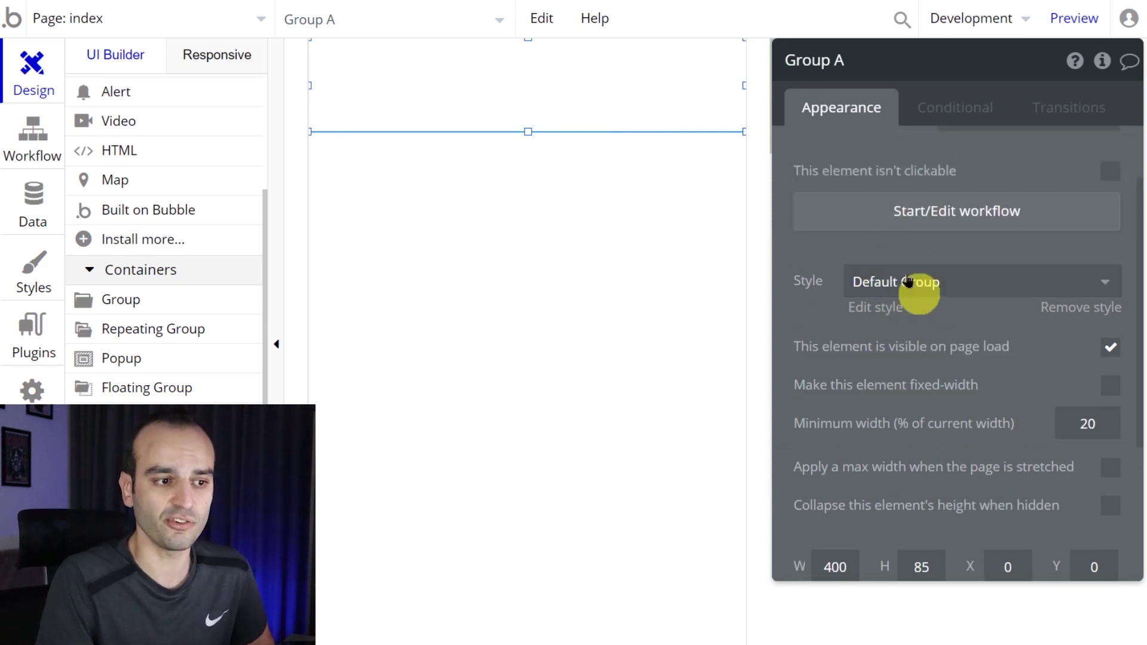
click(881, 293)
click(932, 382)
click(922, 293)
click(923, 415)
click(923, 293)
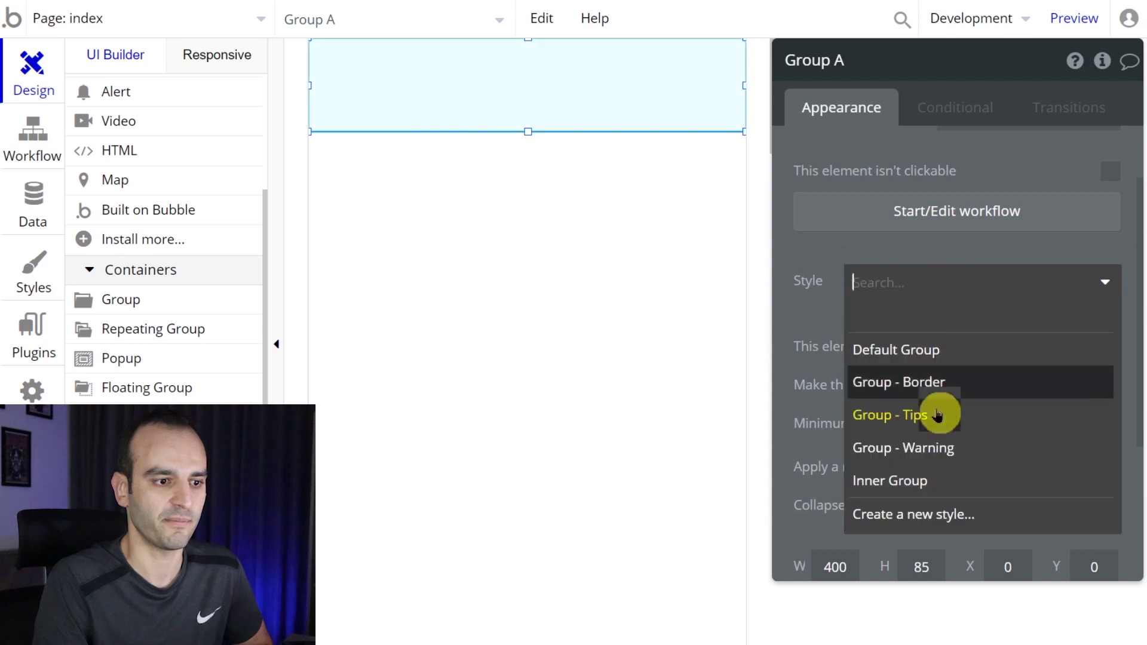
click(932, 447)
click(932, 282)
click(931, 480)
click(930, 295)
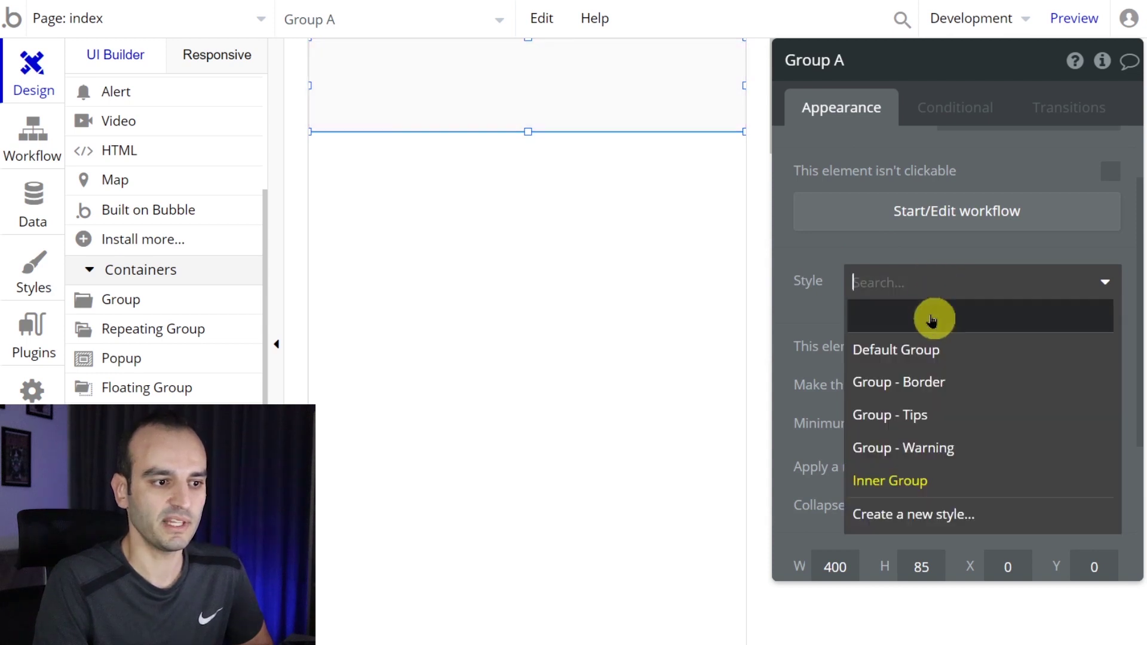
click(930, 317)
click(925, 286)
click(917, 352)
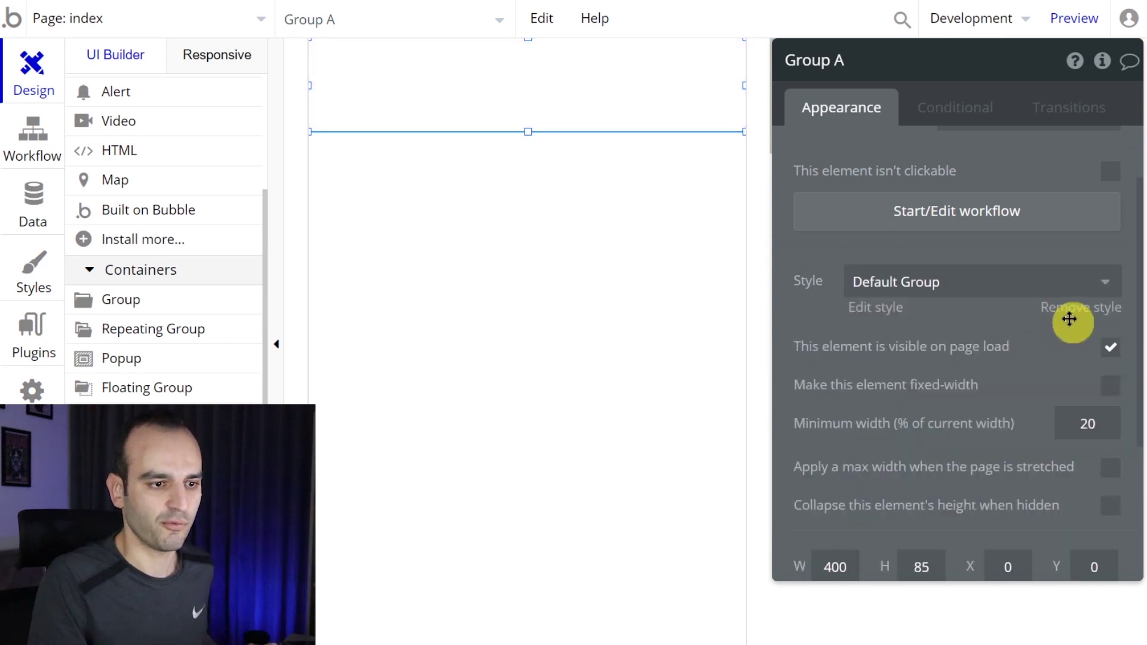
click(1070, 316)
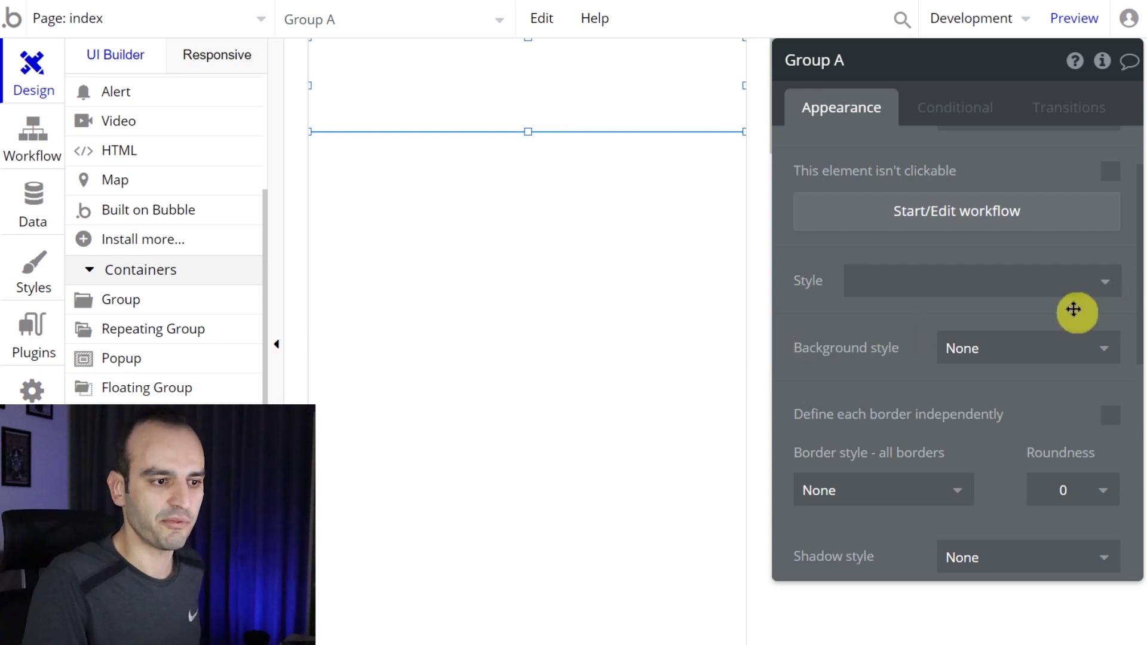
- Give Group A a flat colour background of yellow #FFF159
scroll(842, 323, down, 2)
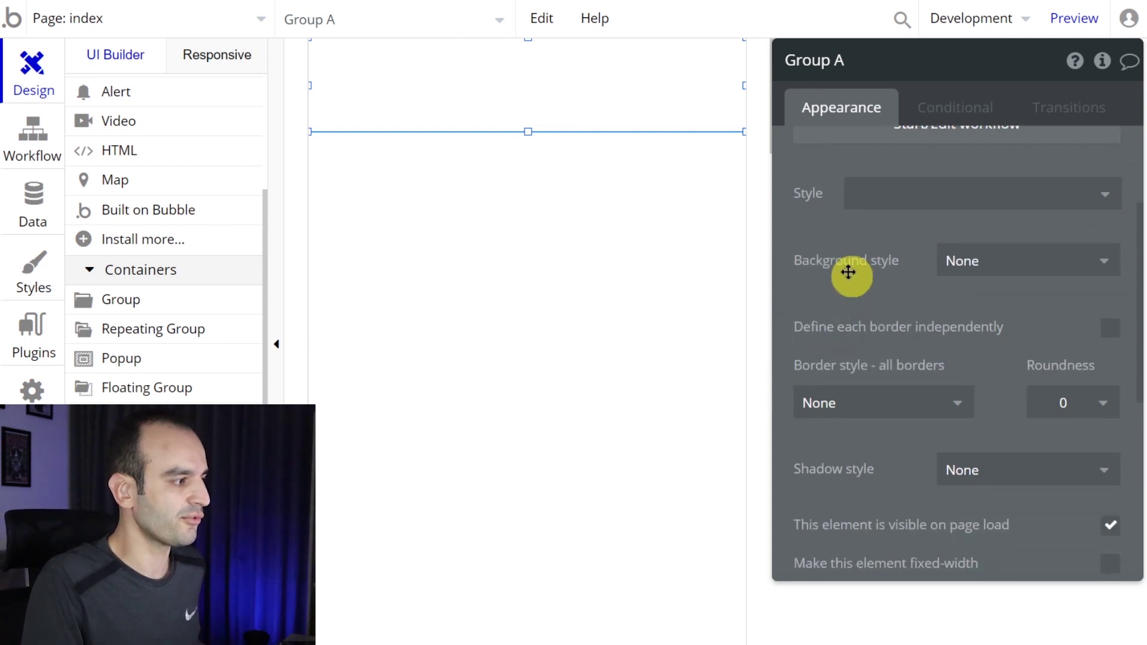
click(1024, 261)
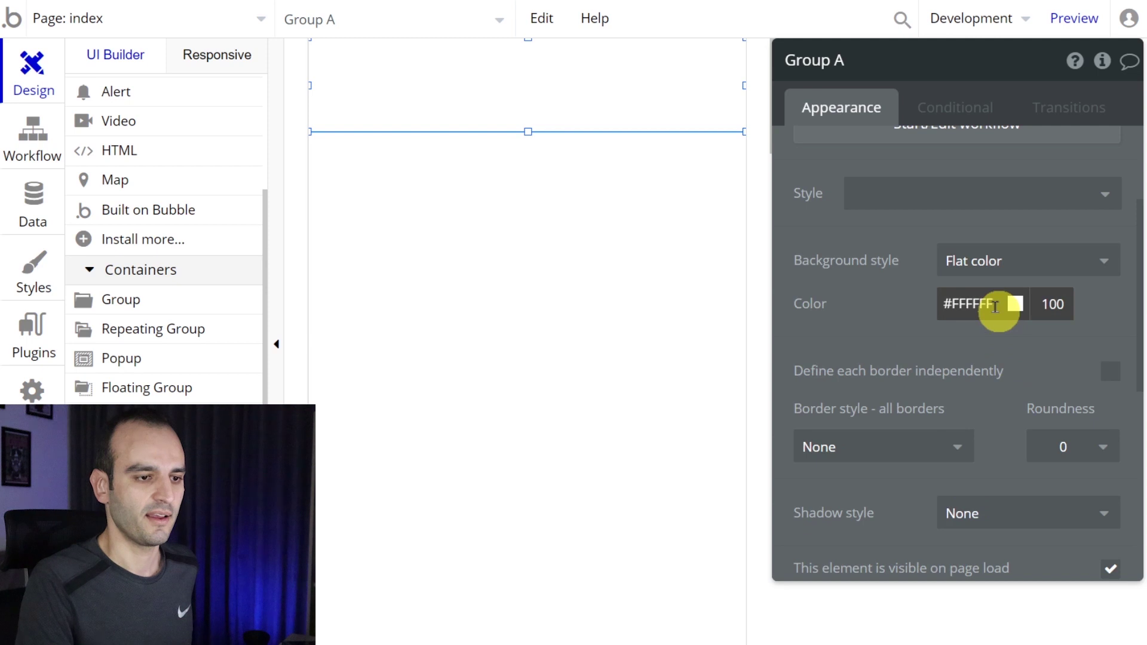
click(996, 306)
key(ctrl+a)
key(ctrl+v)
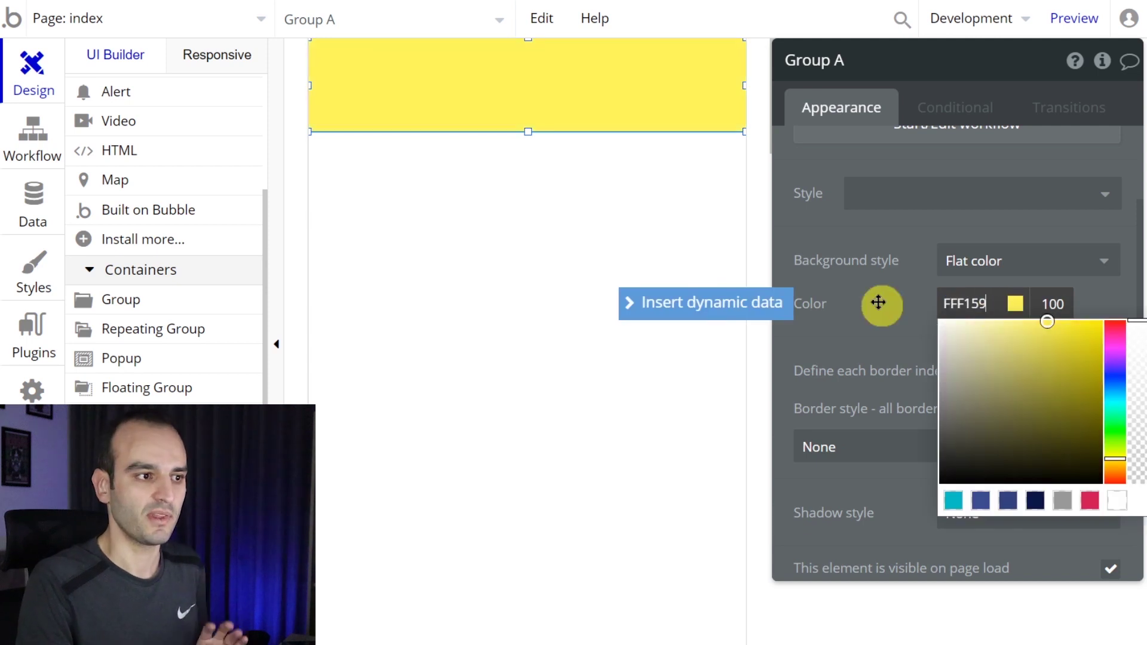
click(884, 303)
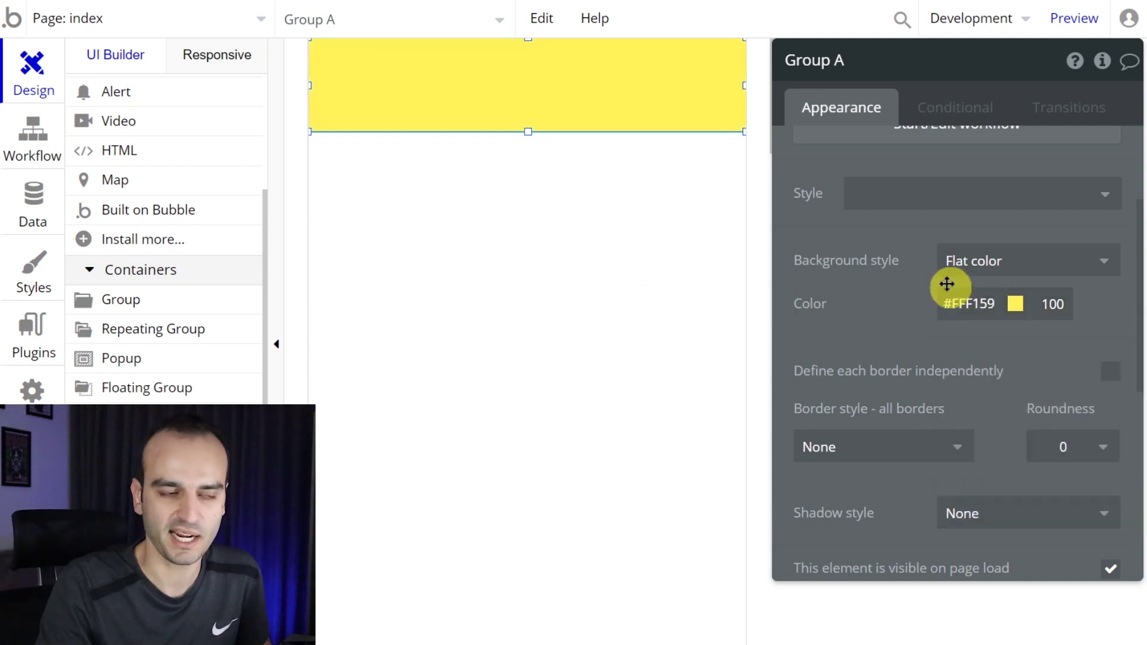
click(573, 219)
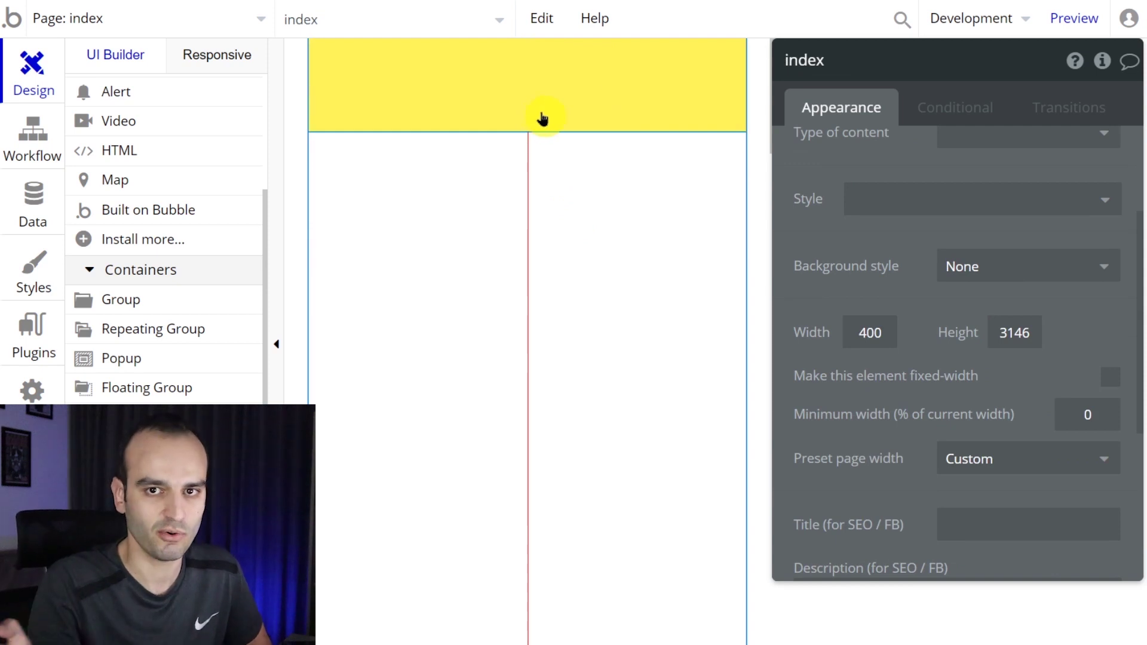
- Draw Image A inside the yellow header and upload mercadonato-logo.png as its picture
scroll(167, 297, up, 5)
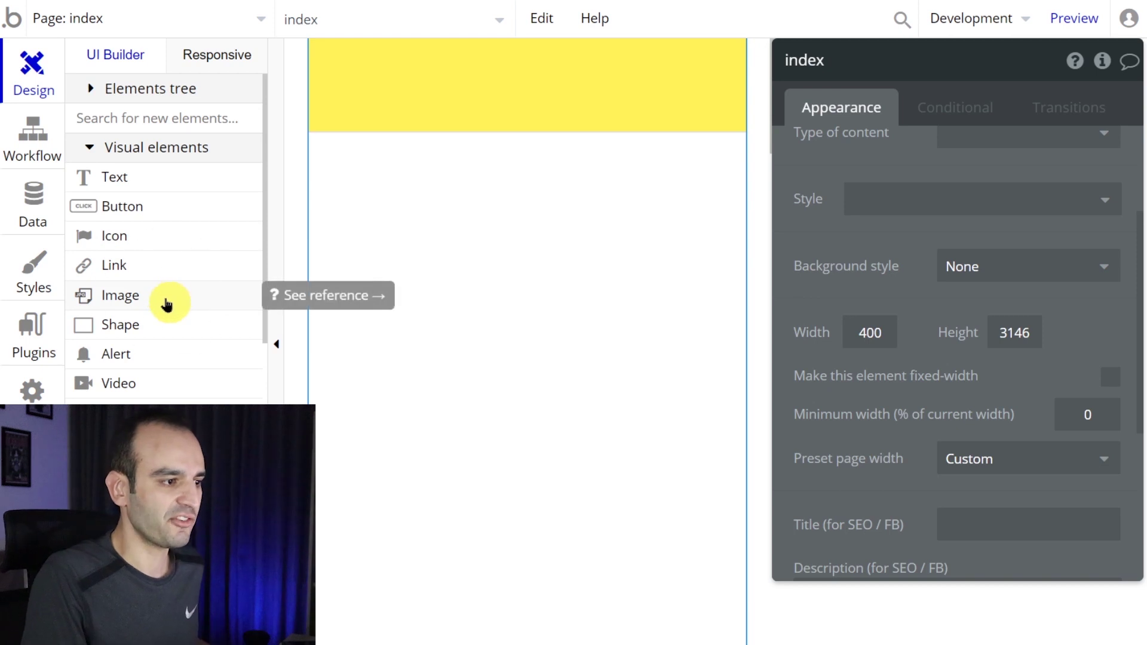
click(167, 304)
drag(465, 46, 610, 121)
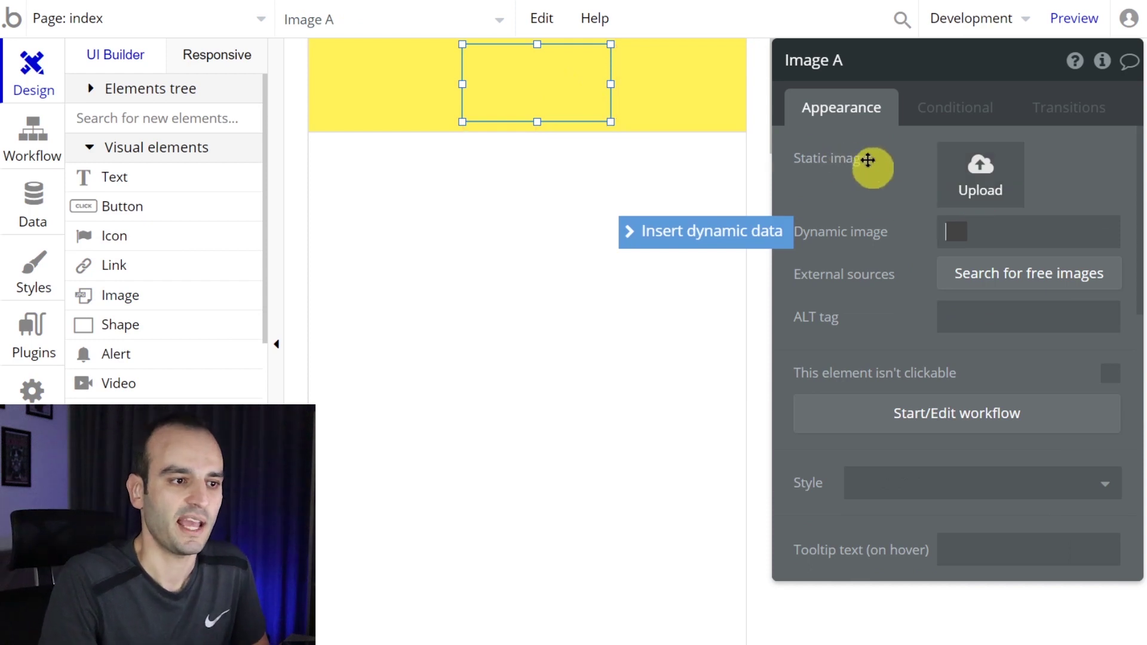
click(987, 170)
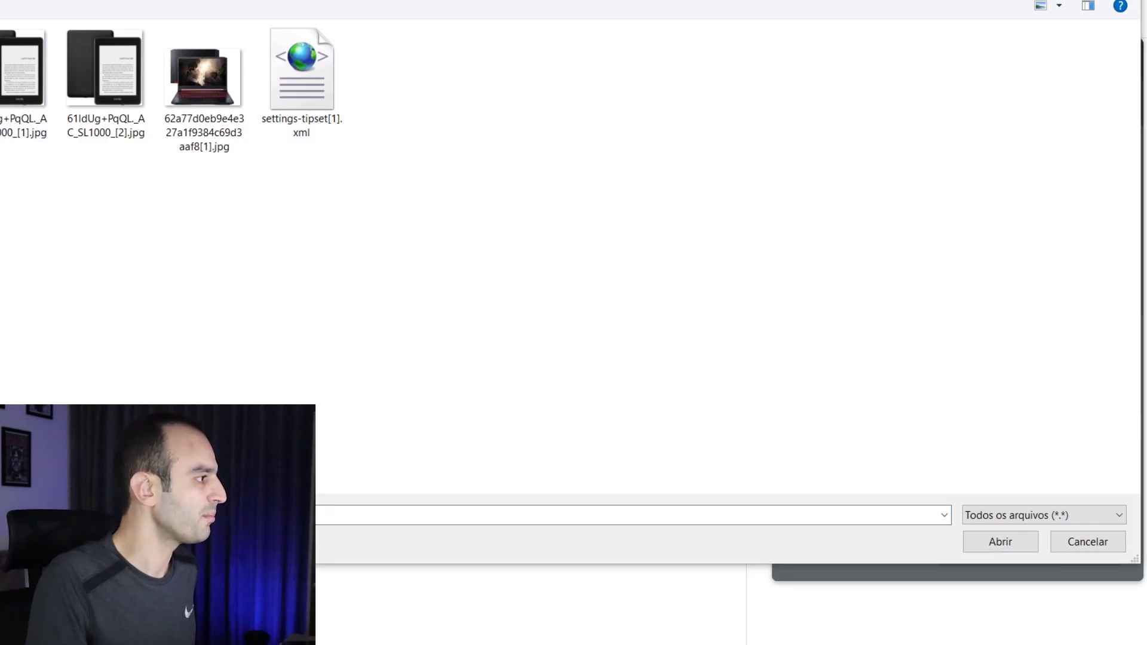
click(333, 20)
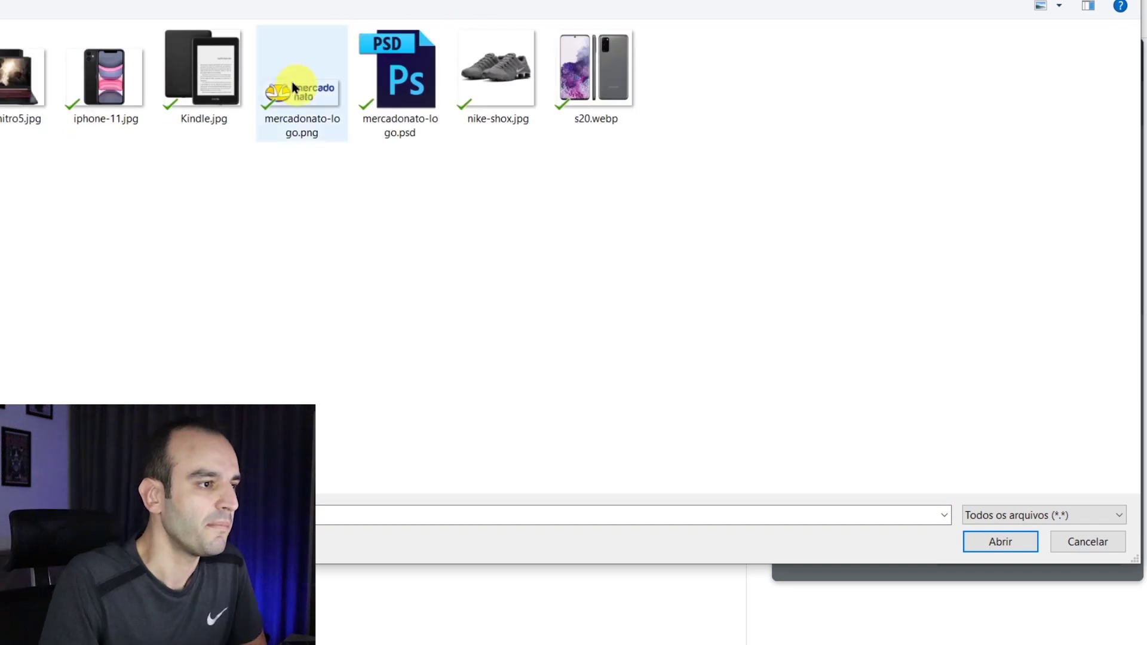
double_click(293, 84)
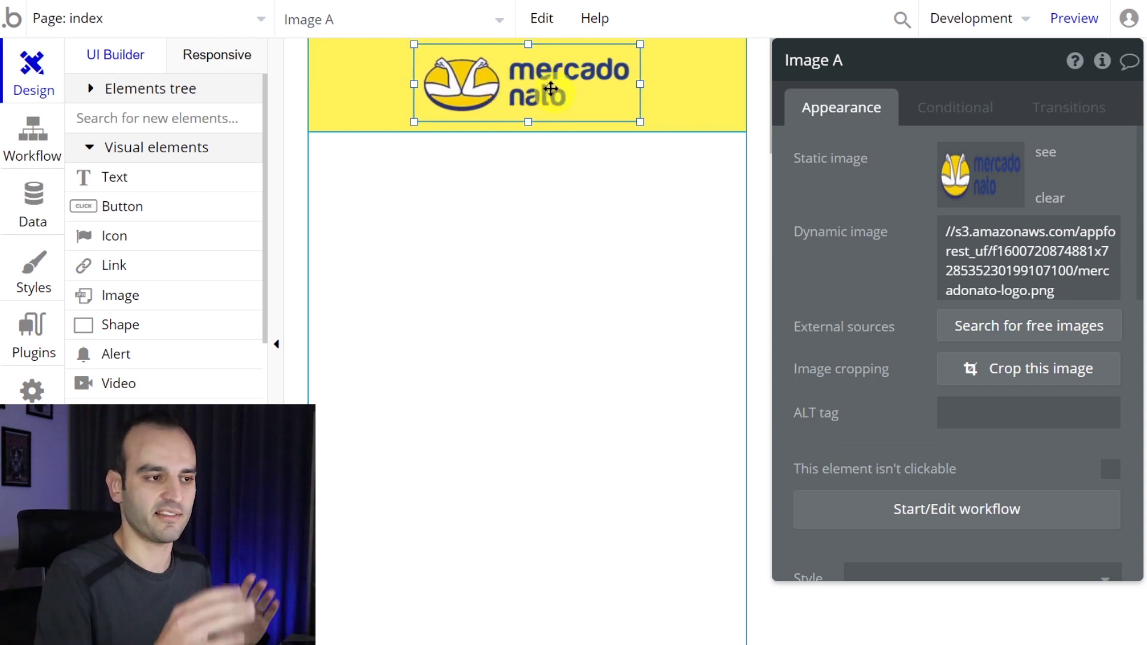
click(1070, 25)
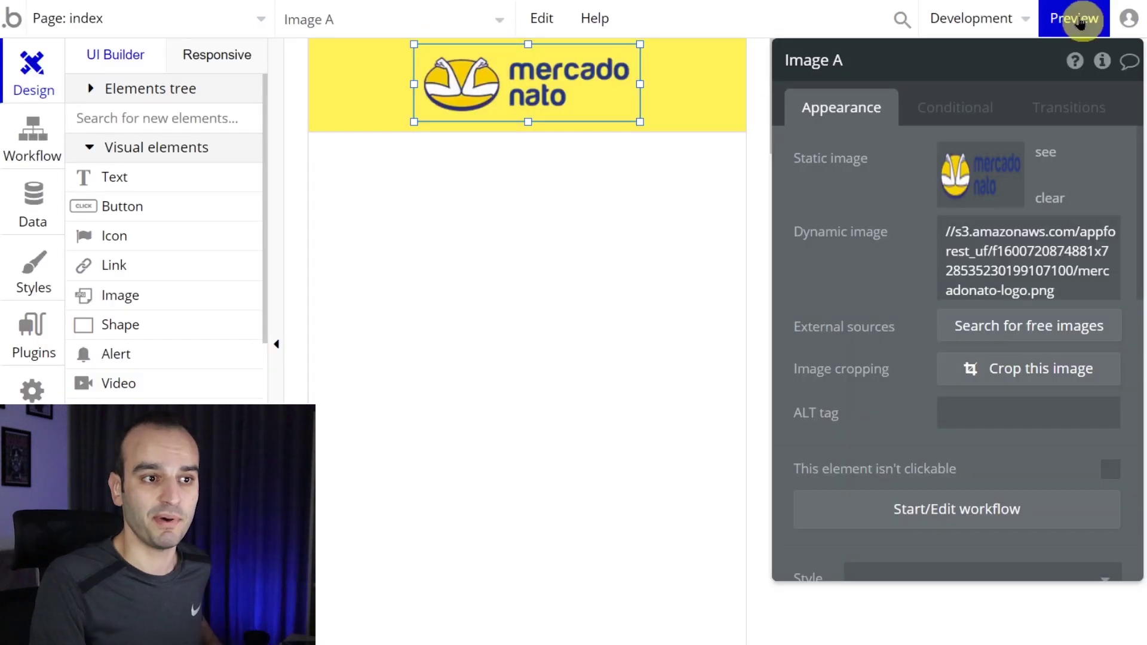
- Check the logo header in a zoomed-in normal preview, then return to Mercado Livre's results
mouse_move(1081, 24)
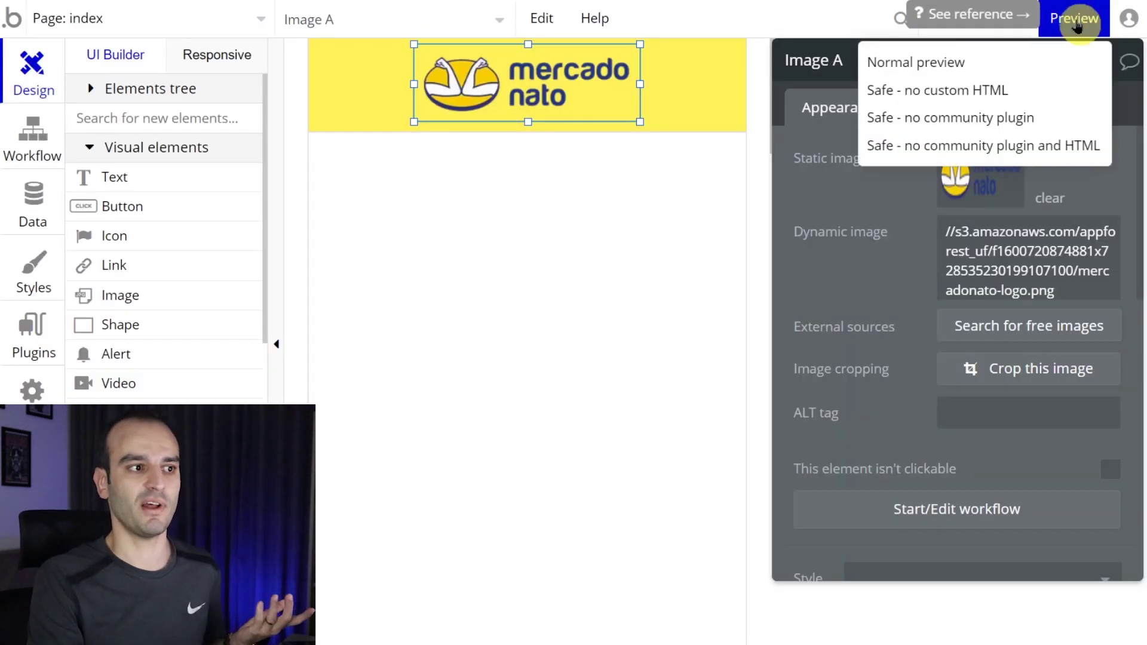
click(1078, 25)
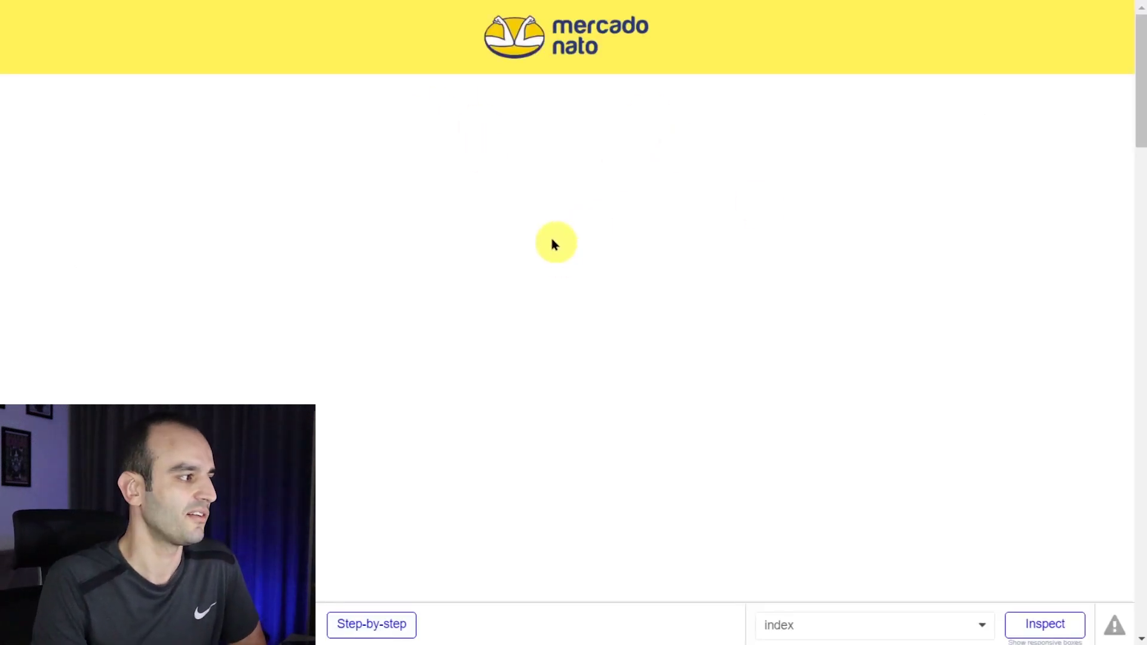
key(ctrl+plus)
key(ctrl+plus)
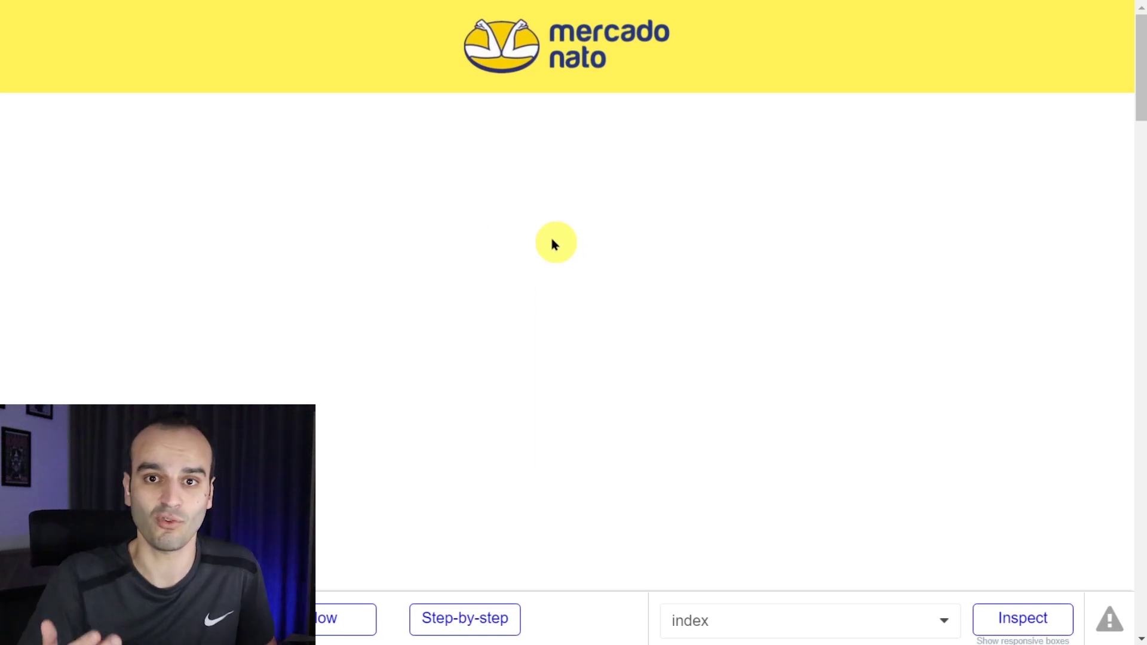
key(ctrl+w)
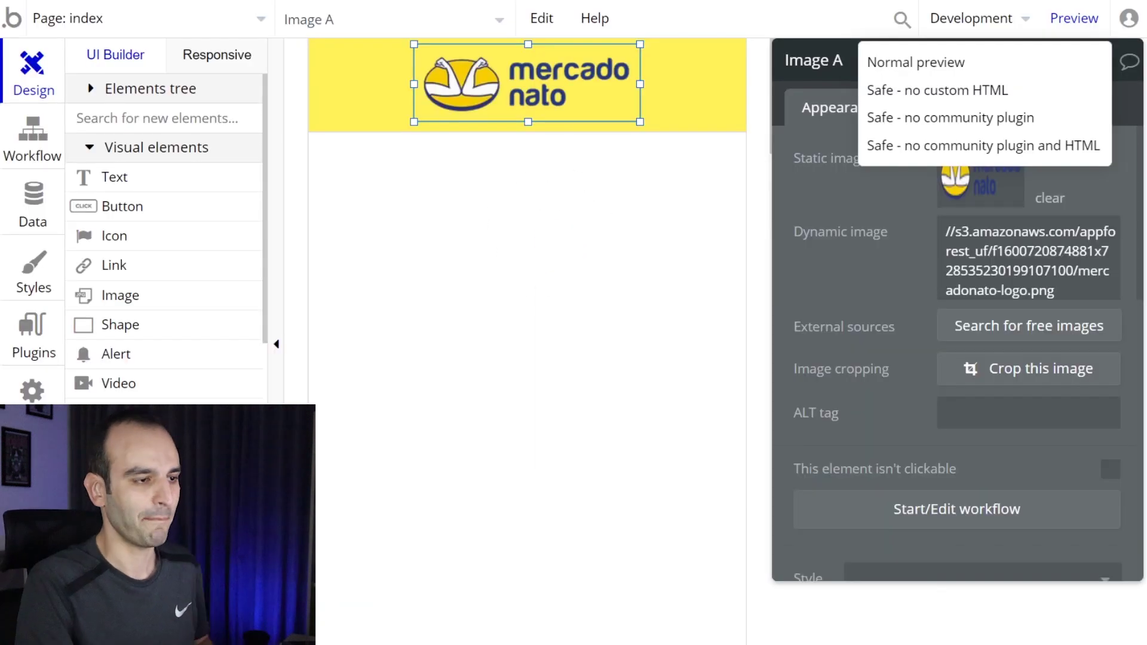
key(alt+Tab)
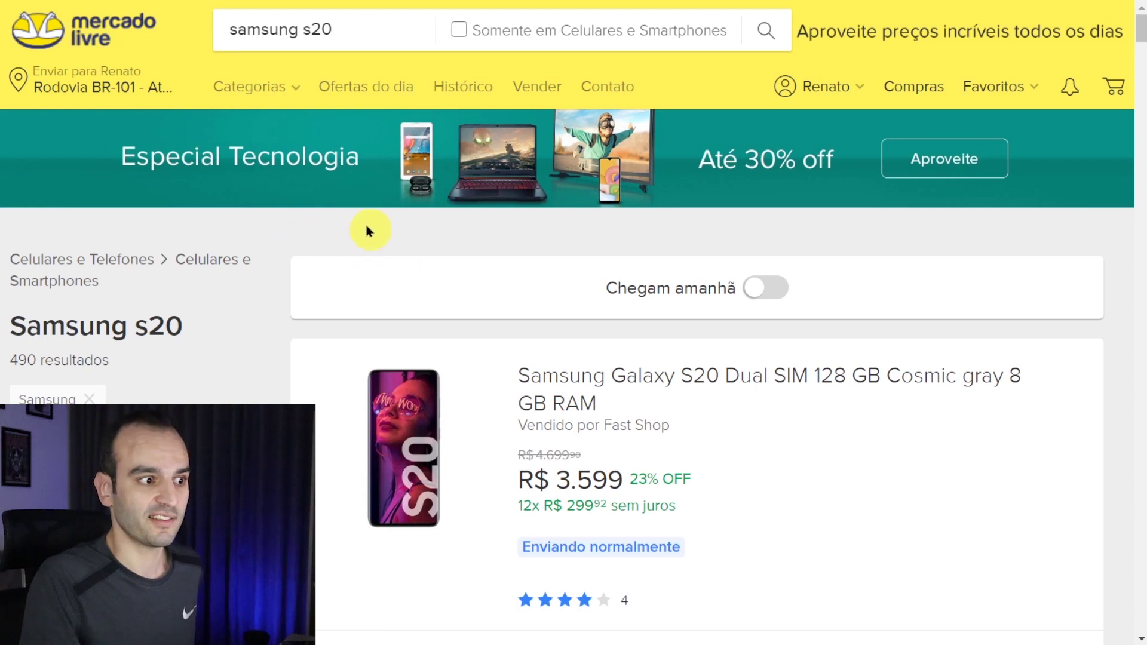
- Sample Mercado Livre's light grey background EDEDED, then select the index page in Bubble
click(989, 1)
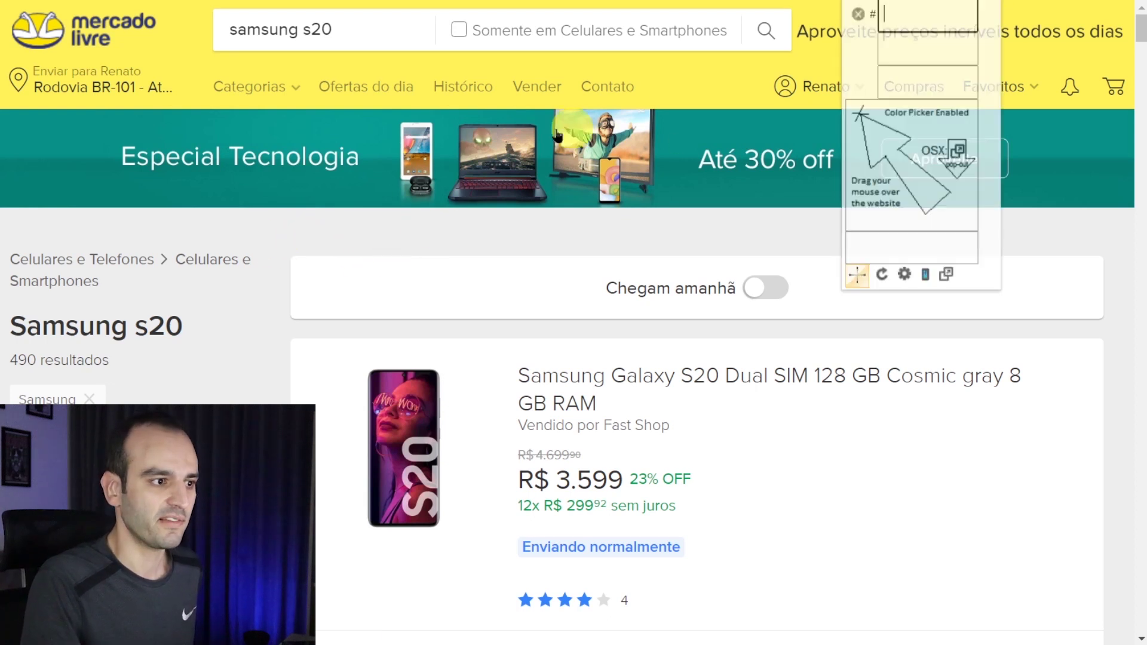
click(374, 229)
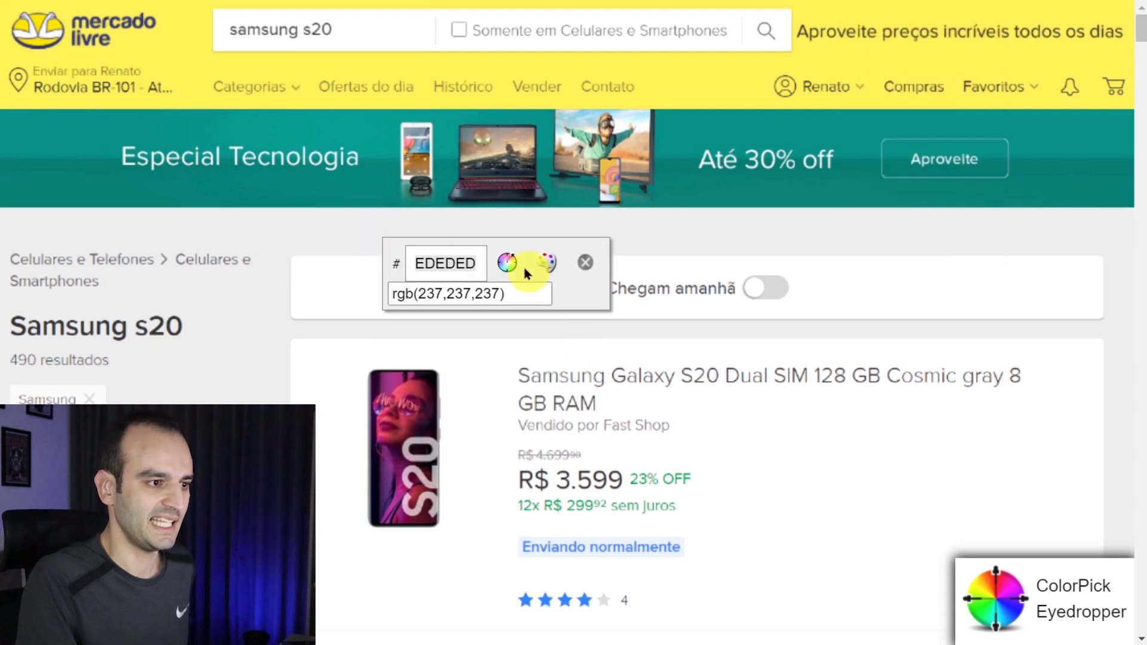
click(586, 269)
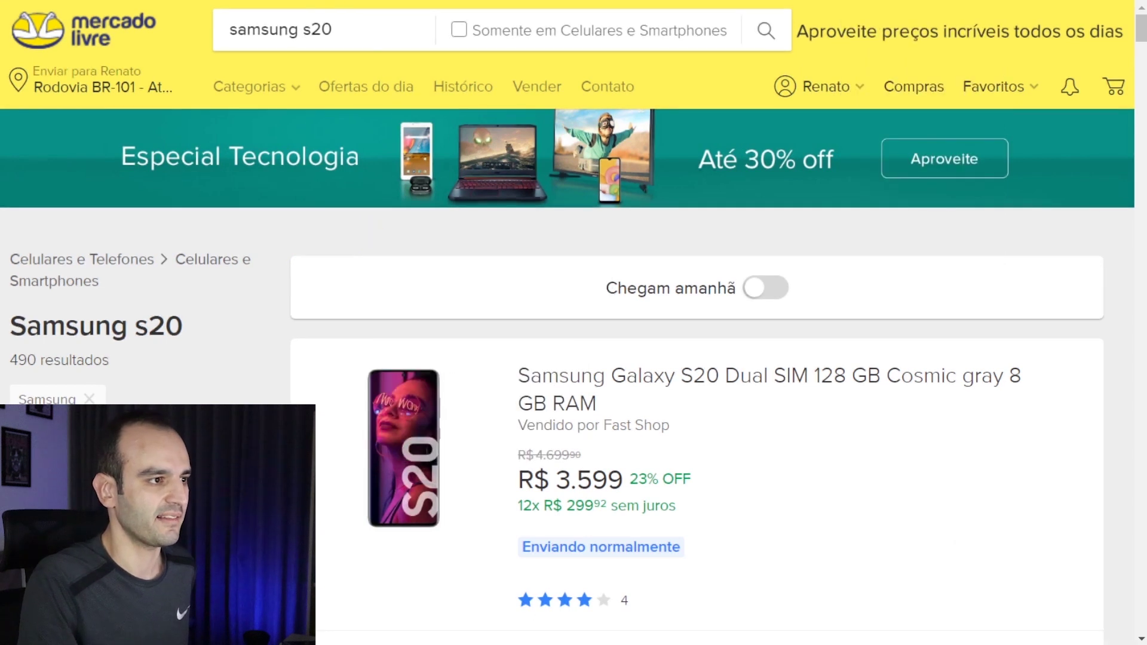
key(alt+Tab)
click(565, 233)
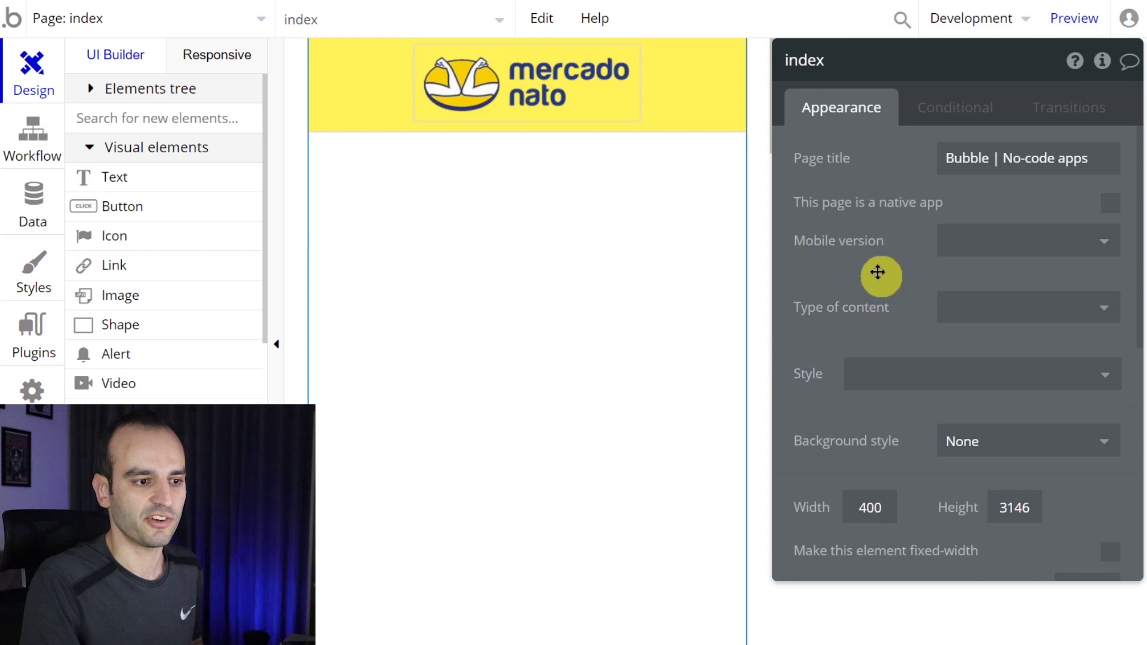
scroll(878, 266, down, 3)
- Set the page background to flat colour #EDEDED and compare it with Mercado Livre's page
click(1007, 272)
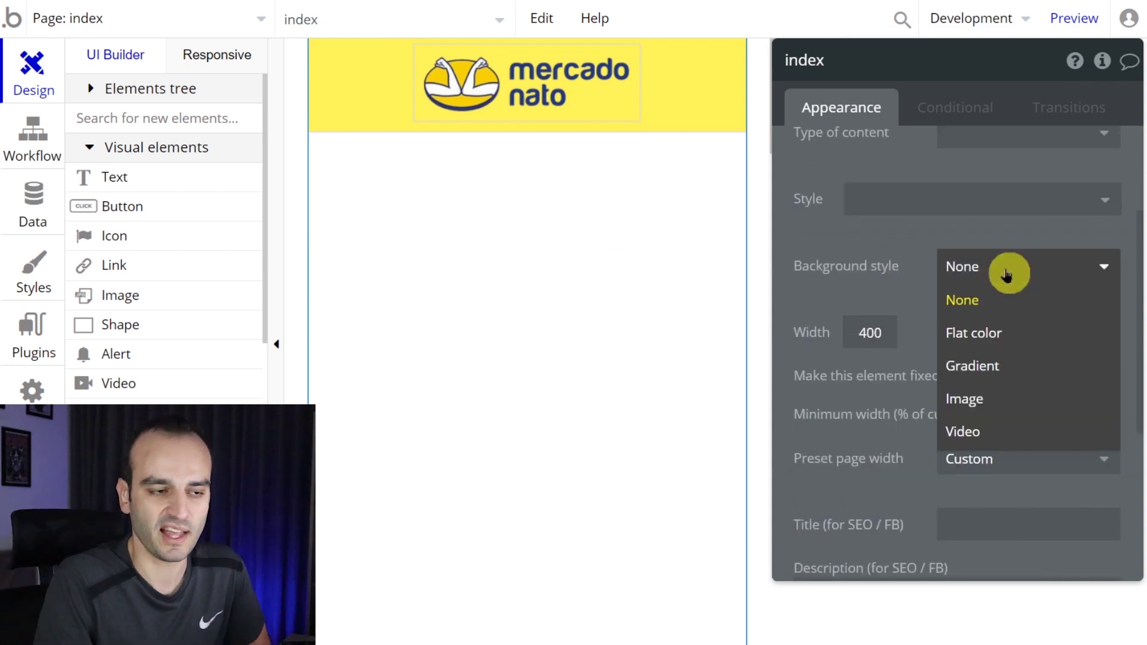
click(1005, 342)
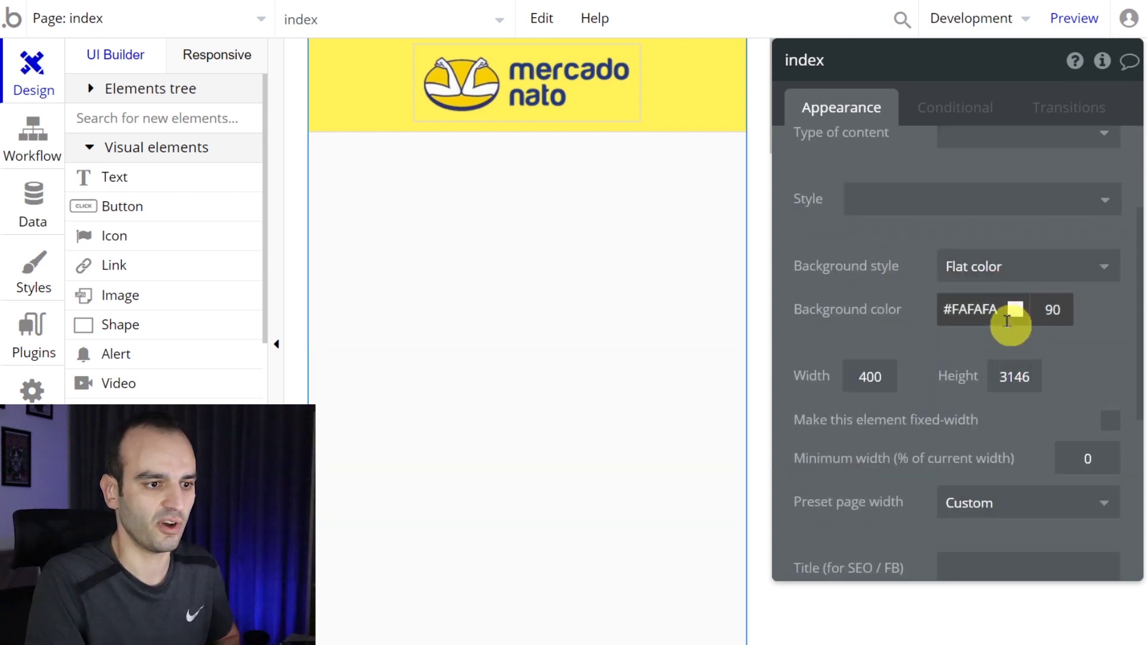
click(1010, 310)
text(EDEDED)
click(601, 311)
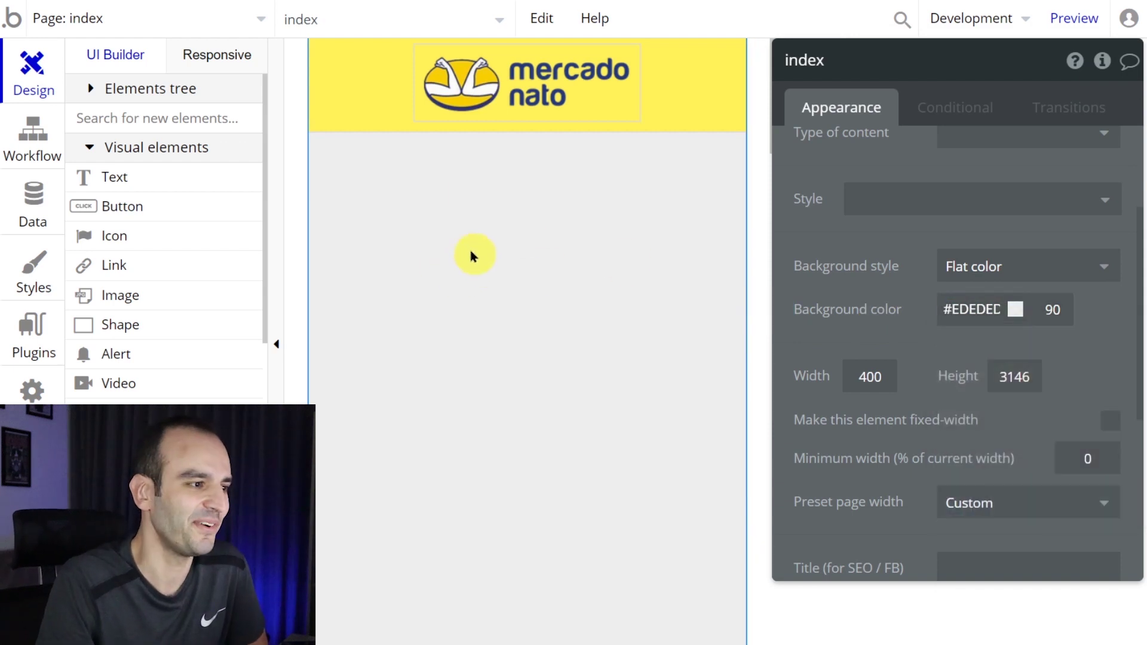
key(alt+Tab)
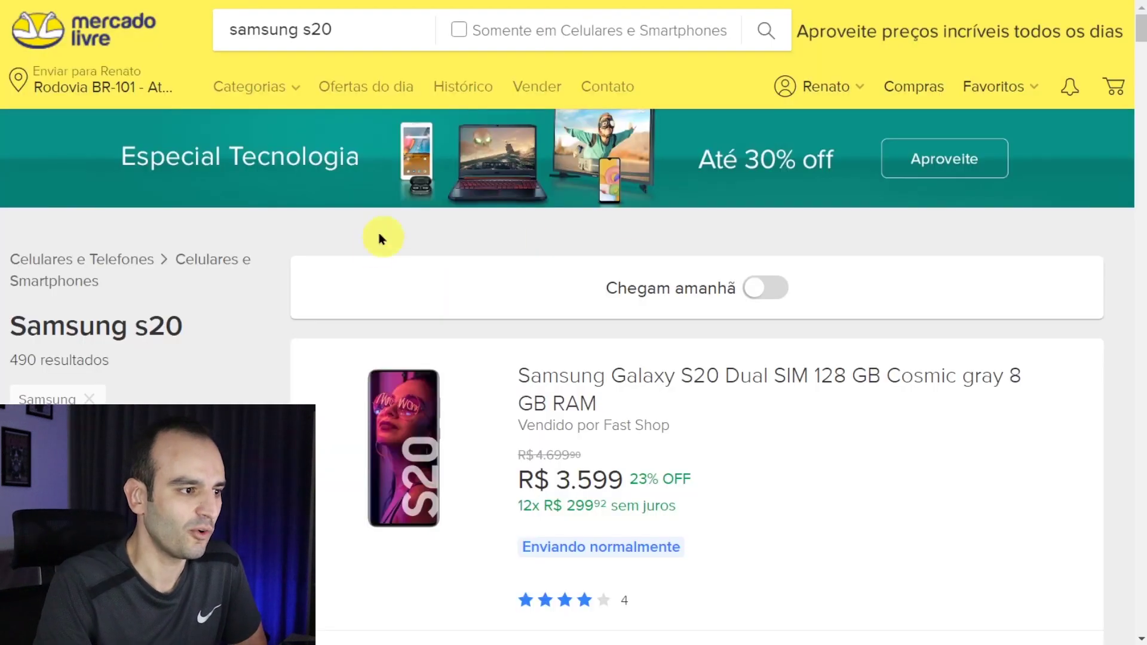
scroll(345, 274, down, 3)
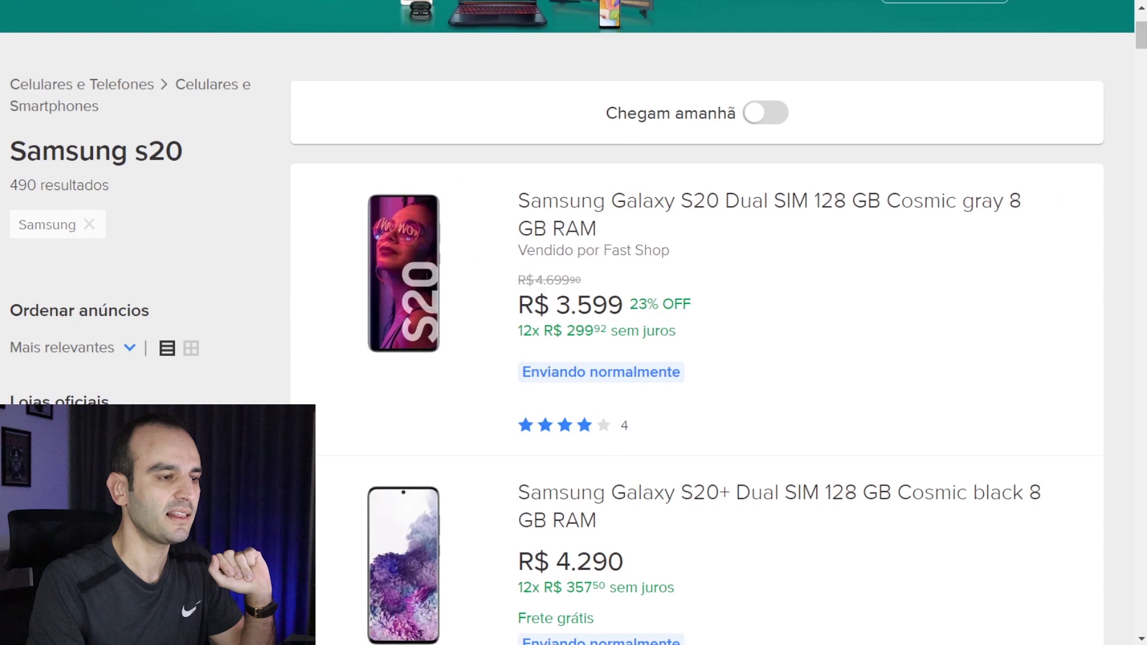
key(alt+Tab)
- Draw a large Group B below the header with no style and flat white background, then preview
scroll(179, 323, down, 3)
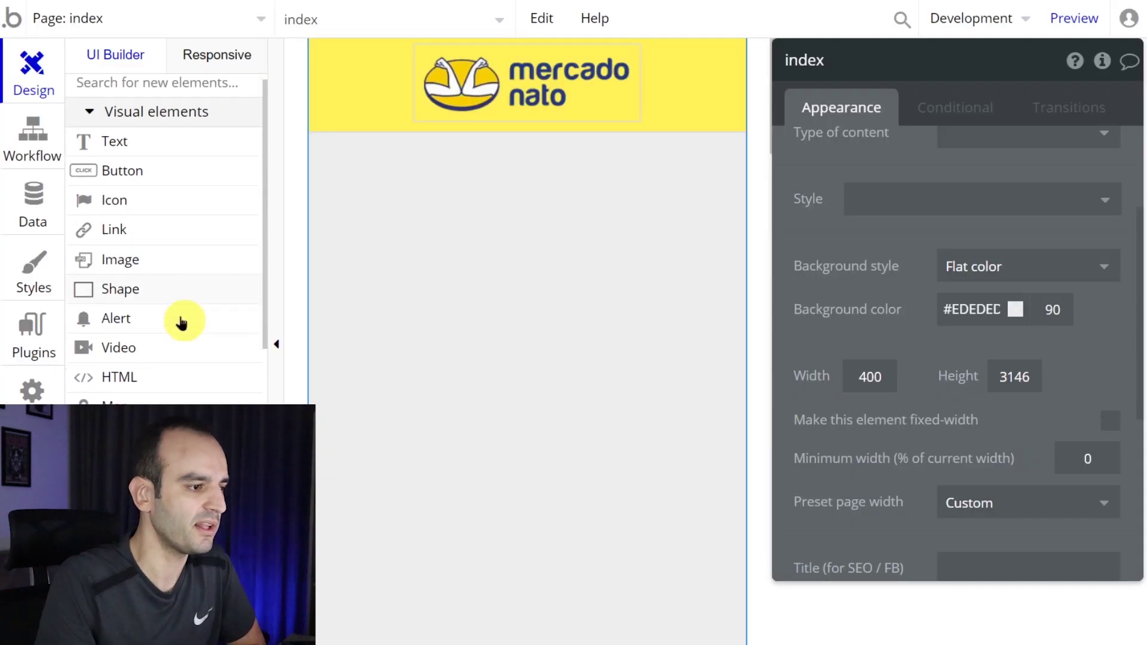
click(168, 390)
drag(332, 148, 723, 525)
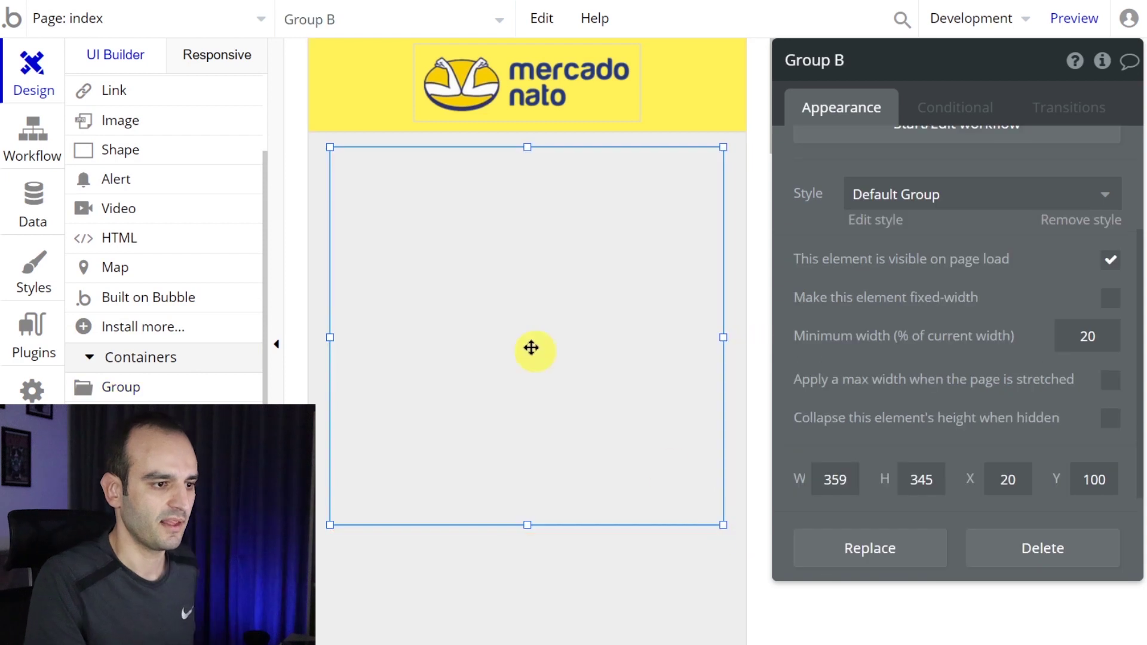
click(1069, 222)
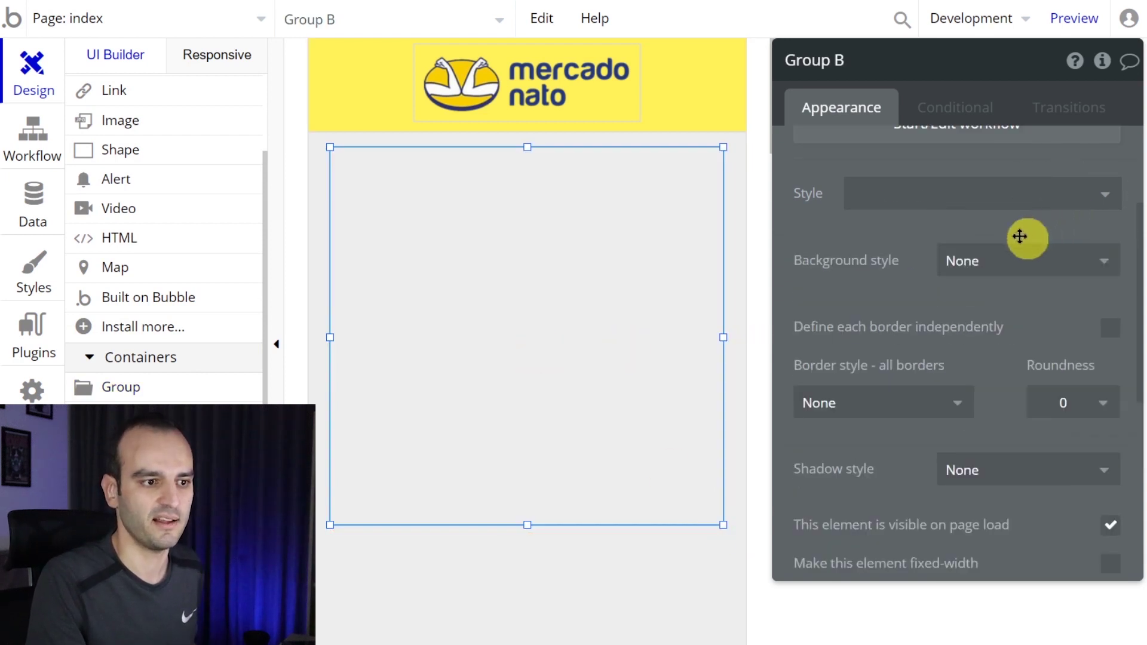
click(1012, 259)
click(1020, 325)
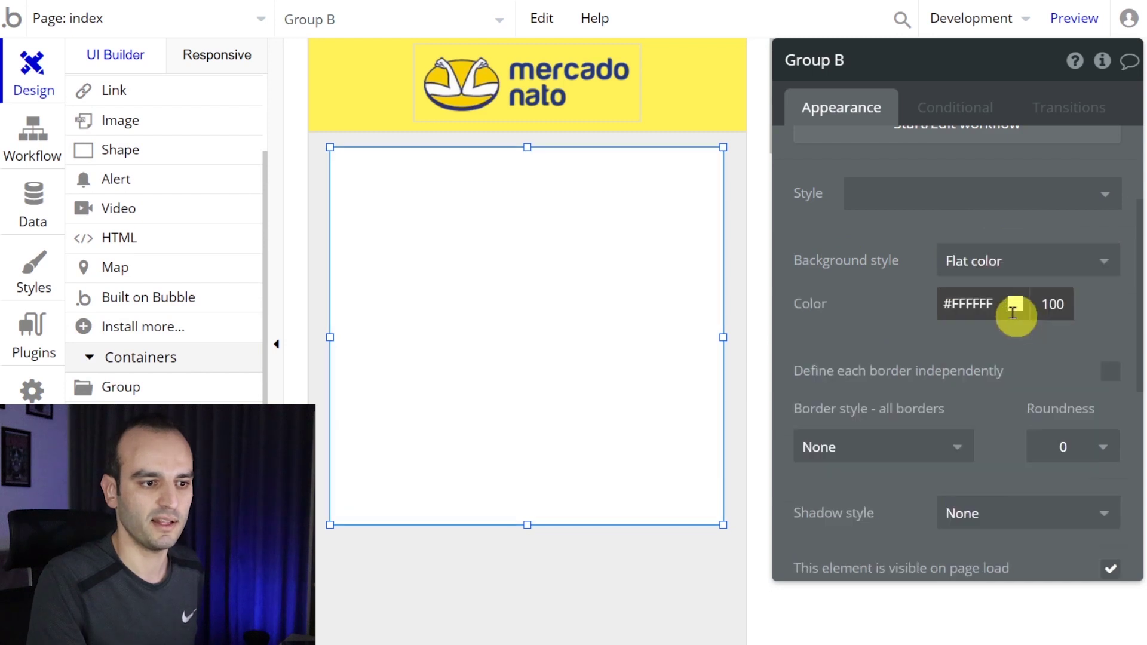
click(1083, 19)
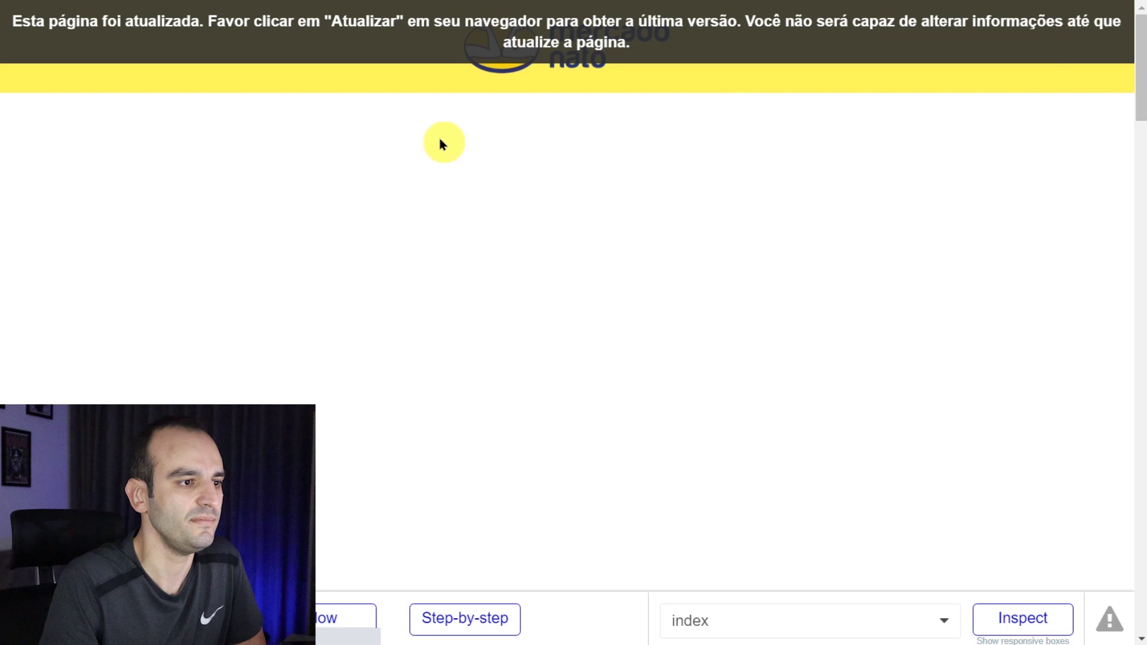
key(F5)
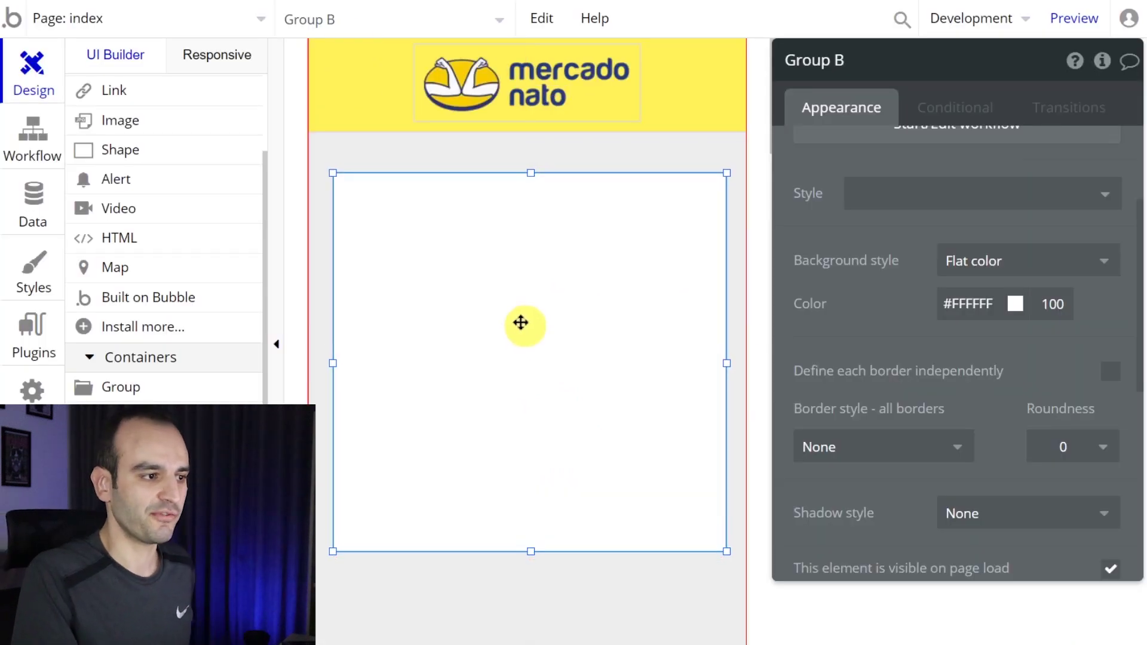
- Move Group B a few pixels higher on the canvas
drag(522, 323, 519, 310)
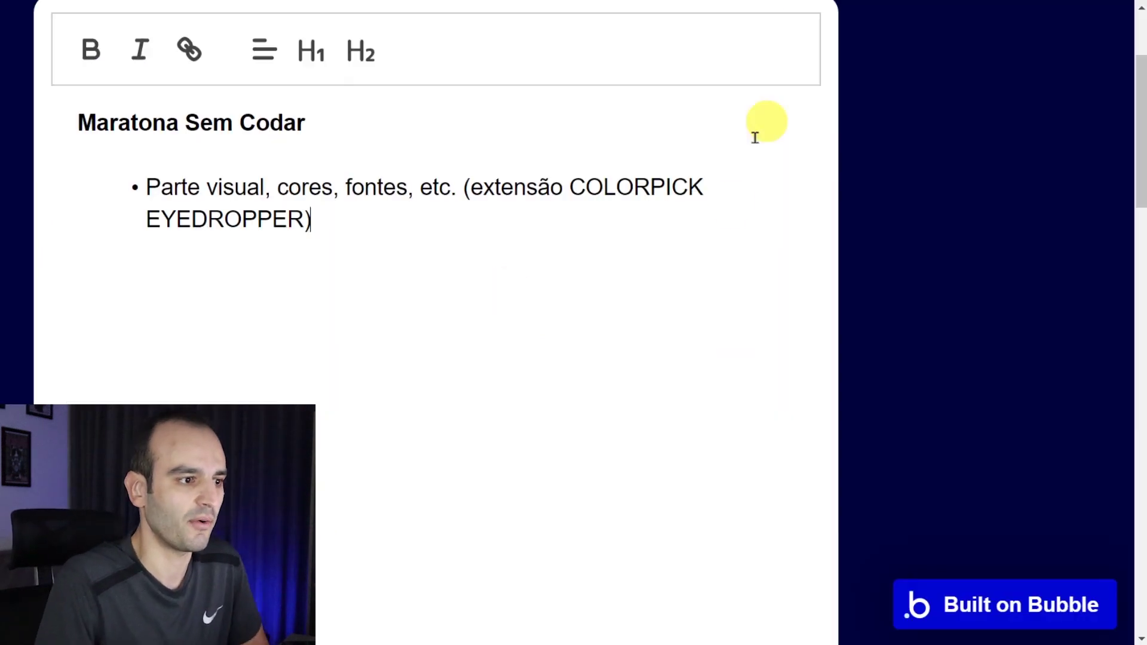
- Start a new empty bullet below the EYEDROPPER line in the notes
key(Return)
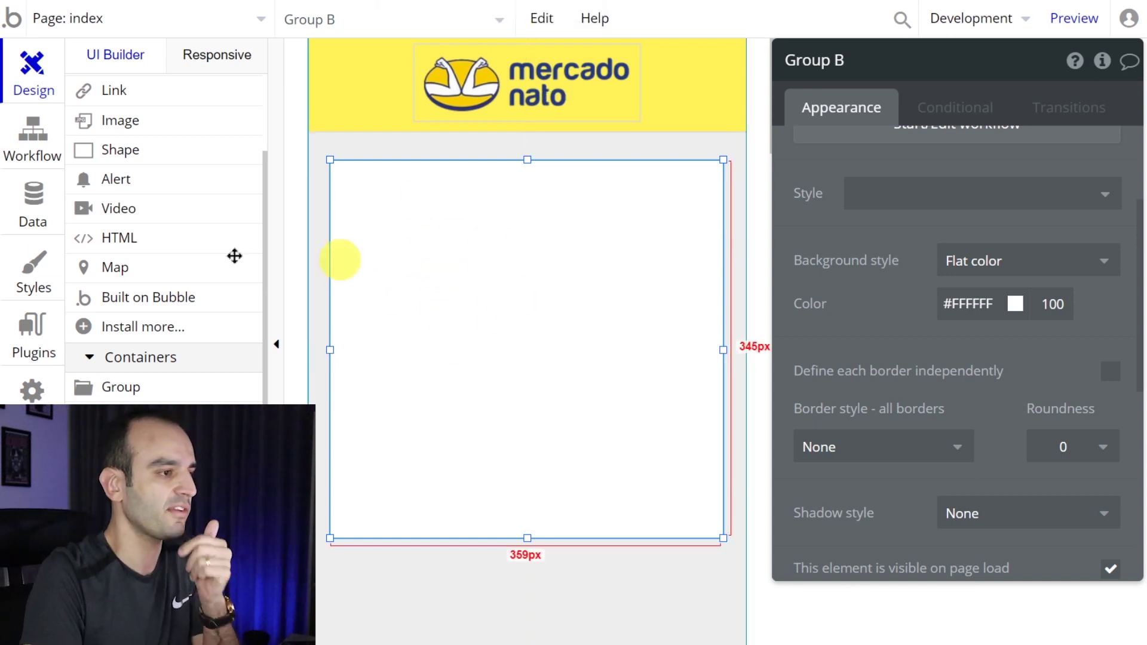
- Draw a text box at the top of Group B reading 'Cadastrar Produto'
scroll(213, 251, up, 3)
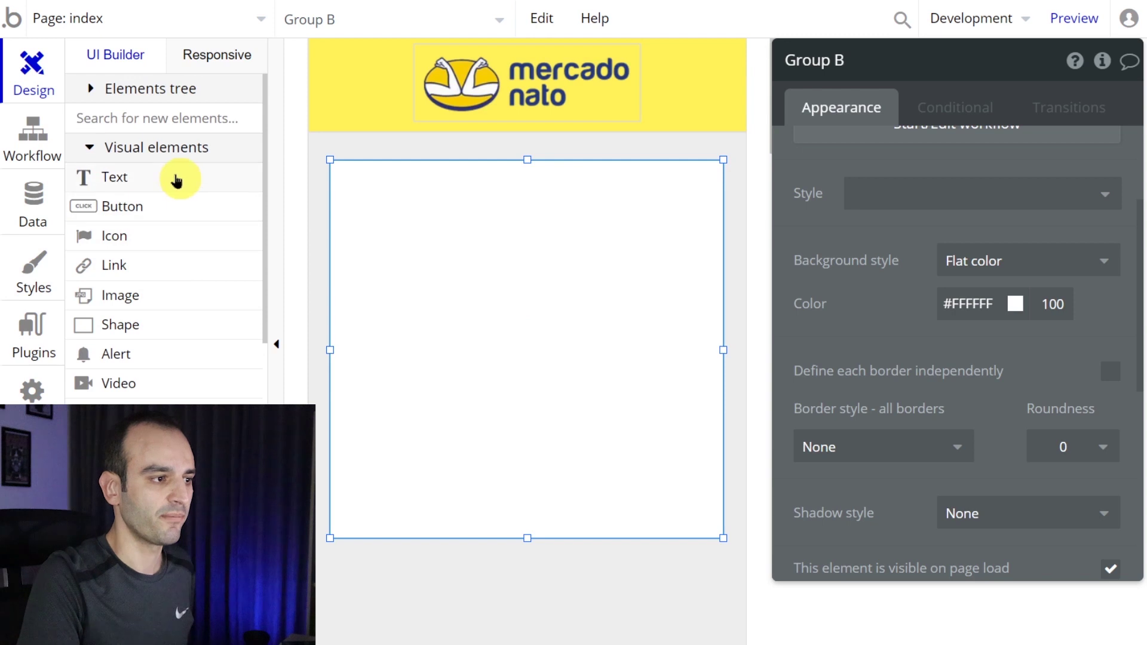
click(179, 177)
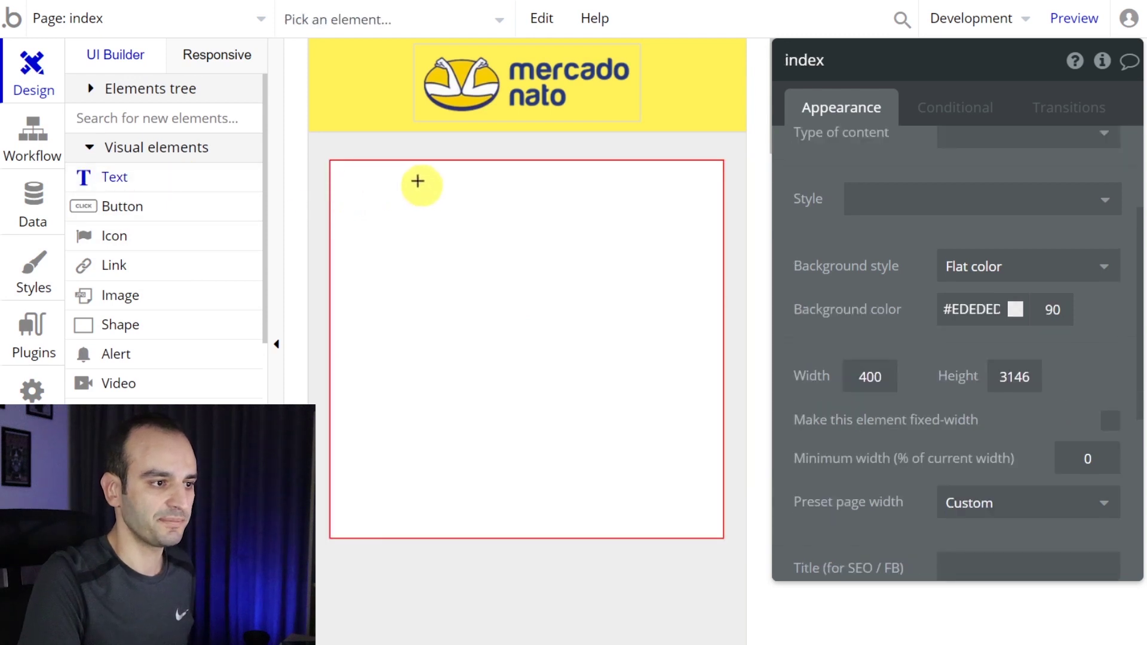
drag(366, 182, 673, 229)
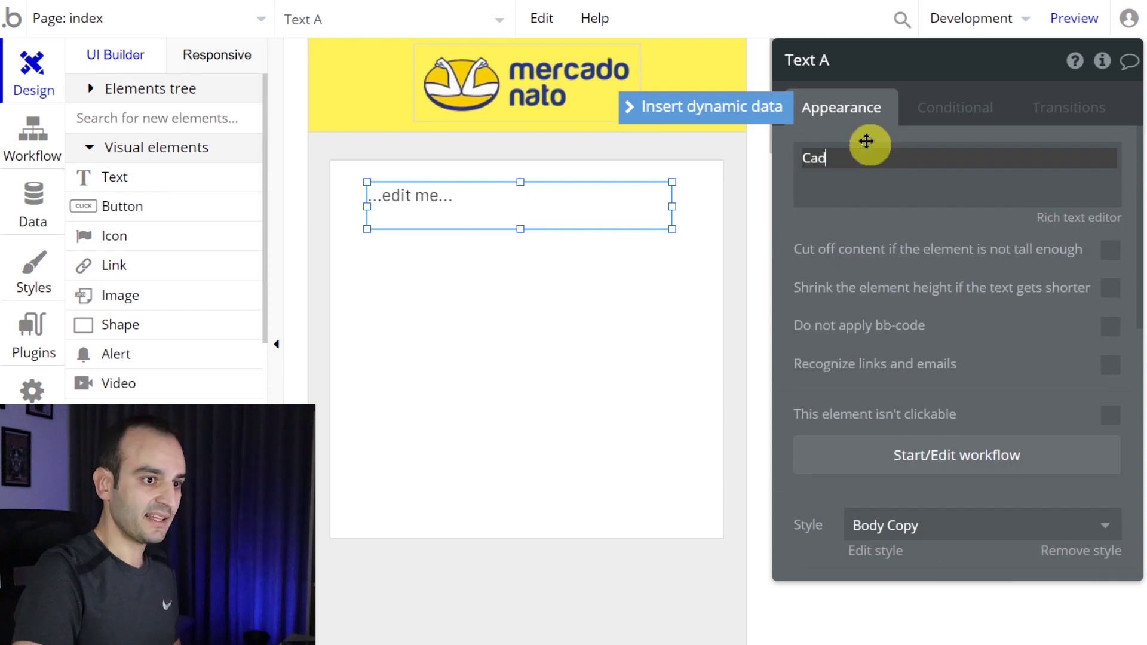
text(Cadastrar Produto)
click(647, 213)
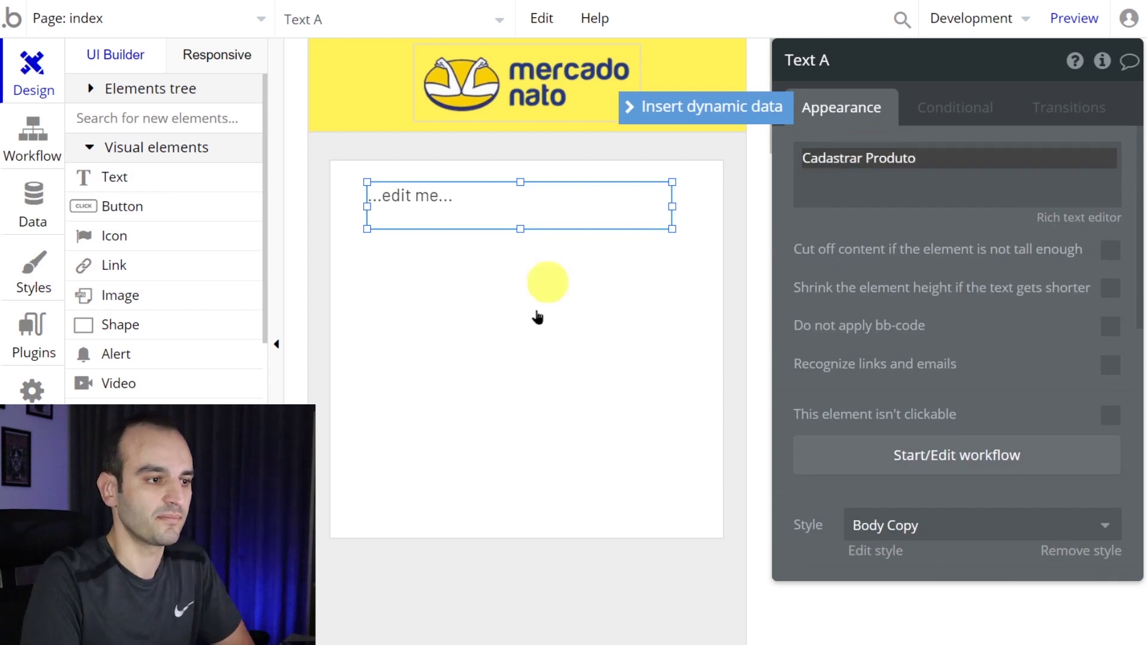
- Style the Cadastrar Produto heading as H2 Heading - Dark
scroll(926, 335, down, 3)
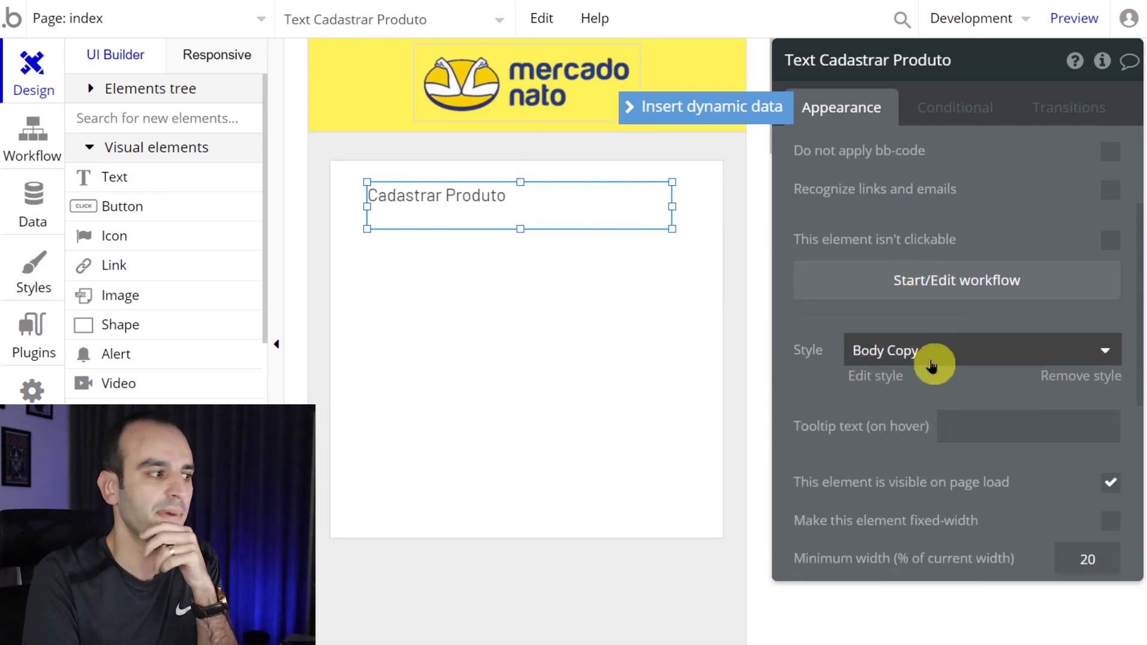
click(931, 348)
scroll(920, 413, down, 2)
click(953, 432)
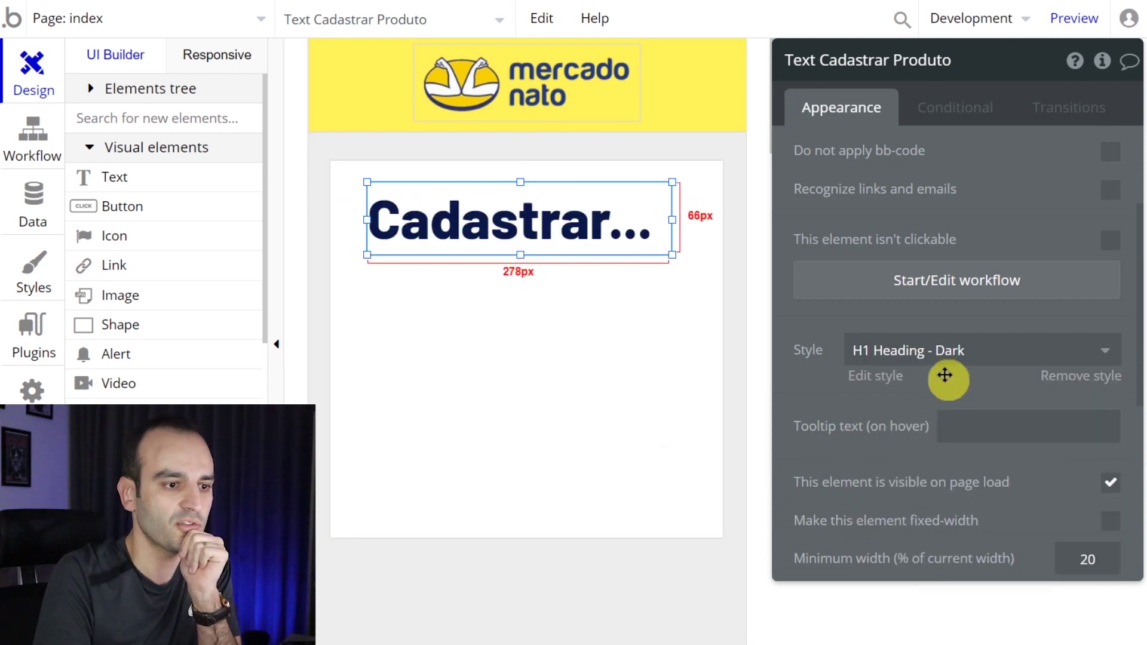
click(941, 353)
click(933, 580)
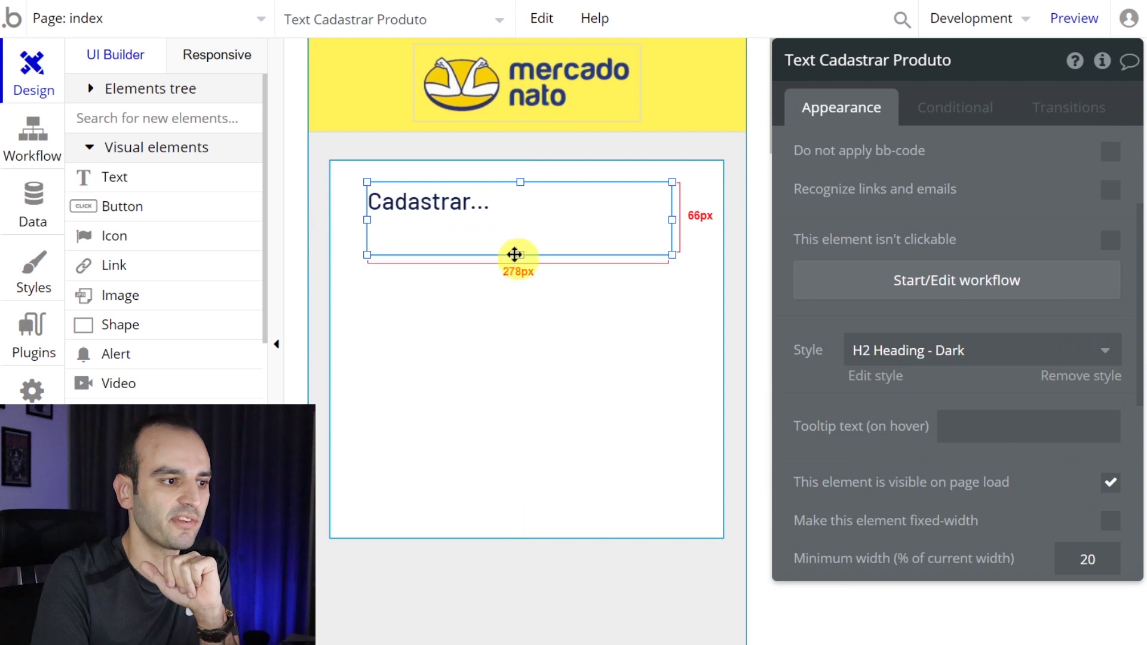
- Resize the heading box to a single line stretched across Group B's width
drag(518, 254, 503, 211)
click(604, 227)
click(656, 206)
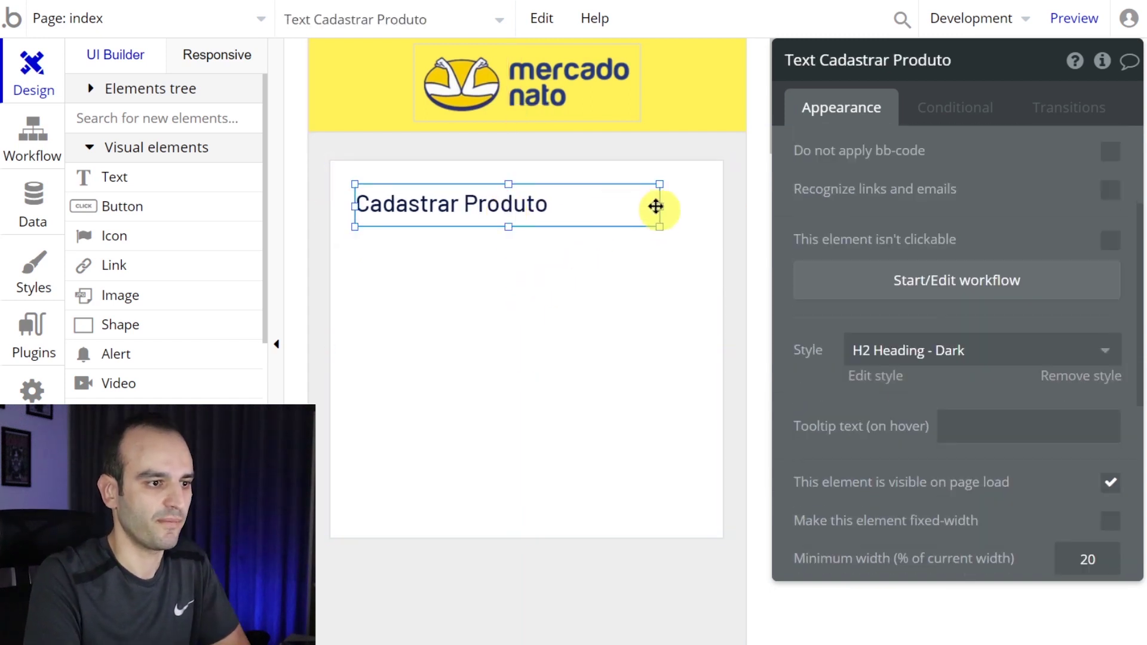
drag(657, 206, 699, 206)
click(630, 274)
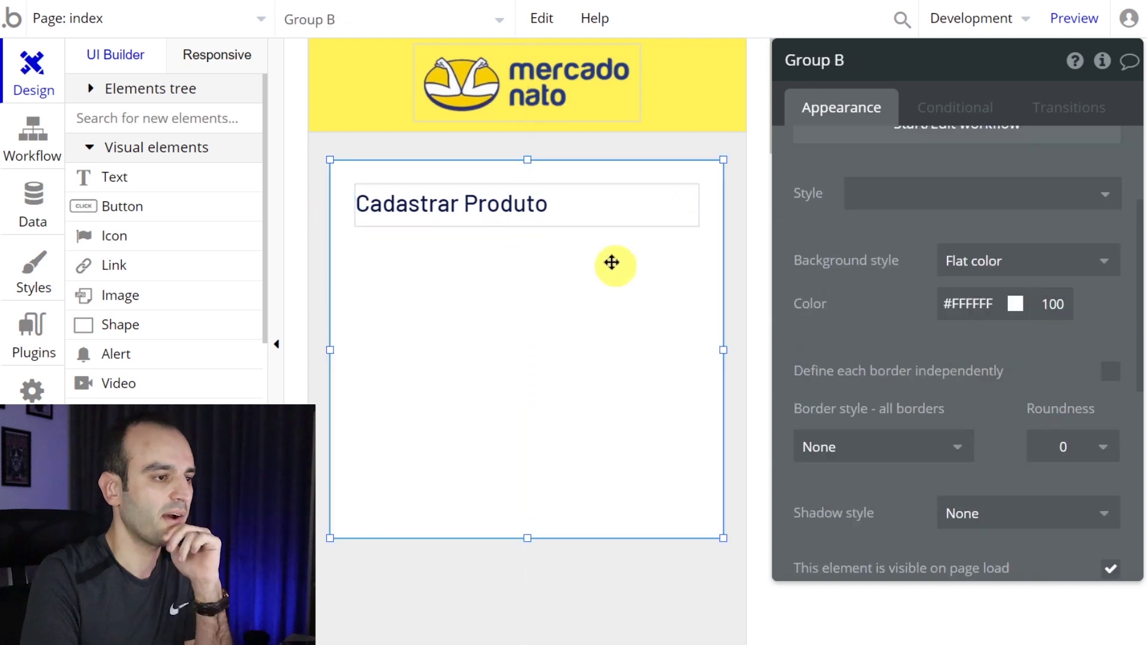
- Add a 'Nome do Produto' text label below the form heading
click(179, 178)
drag(359, 256, 589, 288)
text(N)
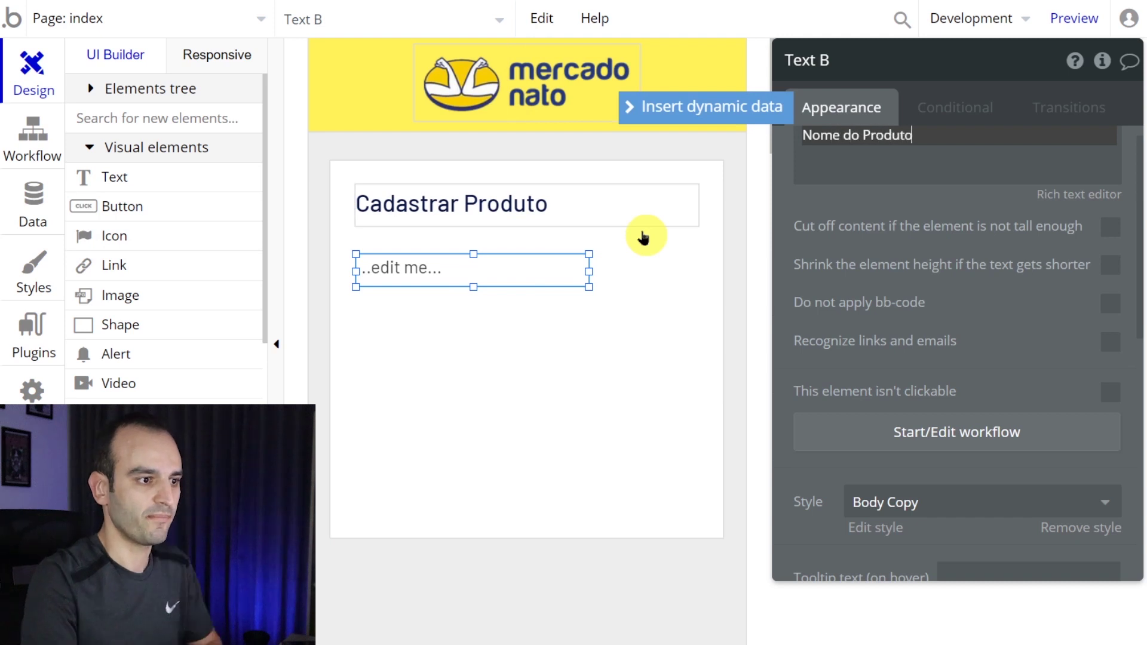
text(ome do Produto)
click(526, 298)
click(506, 277)
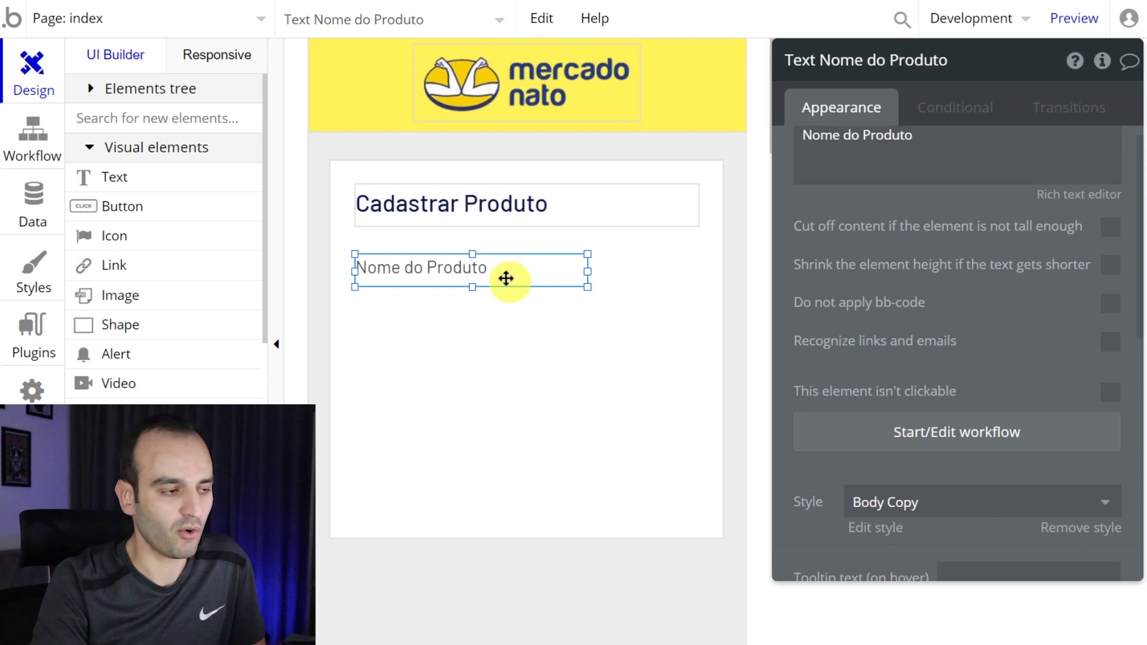
- Place a wide text input under Nome do Produto and open a refreshed page preview
scroll(233, 317, down, 8)
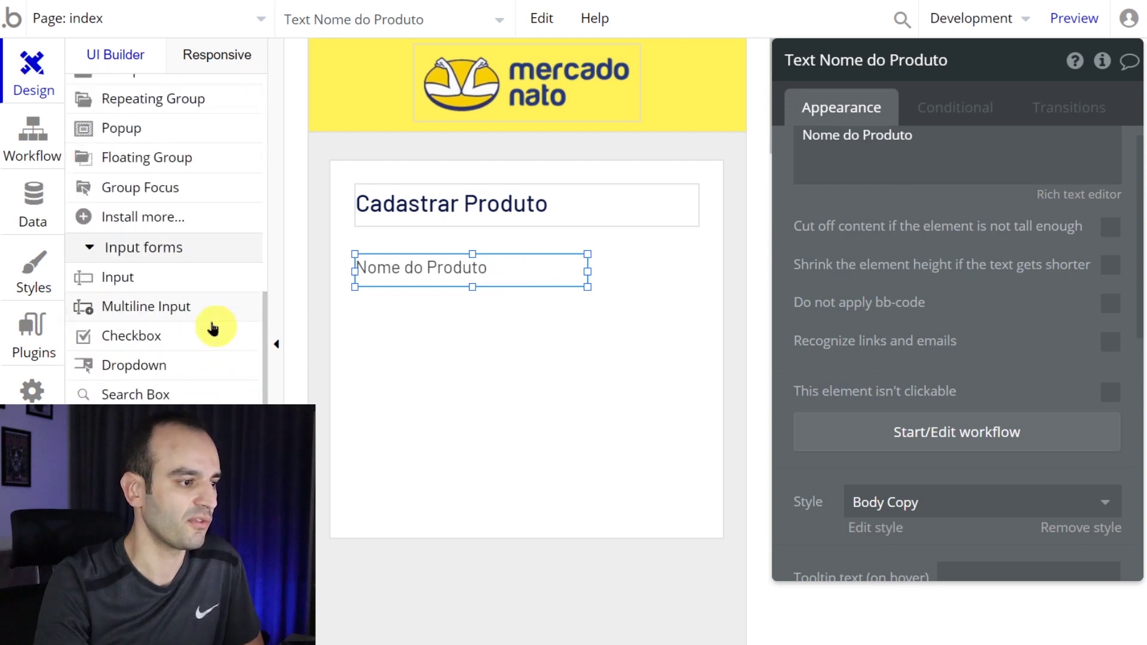
click(167, 255)
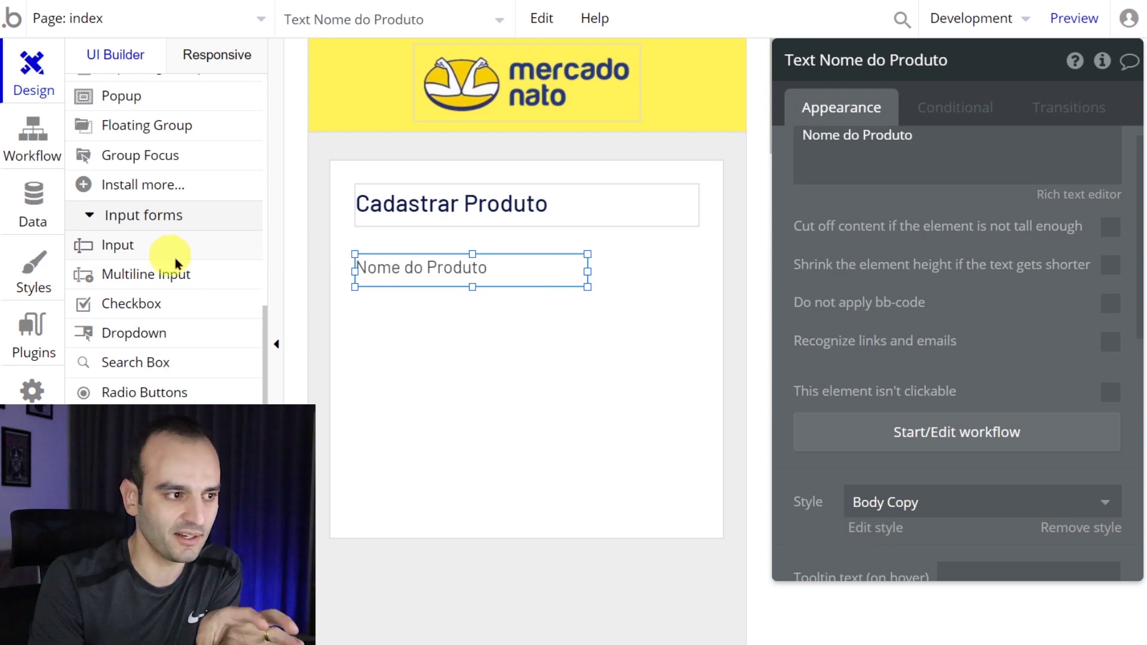
click(431, 345)
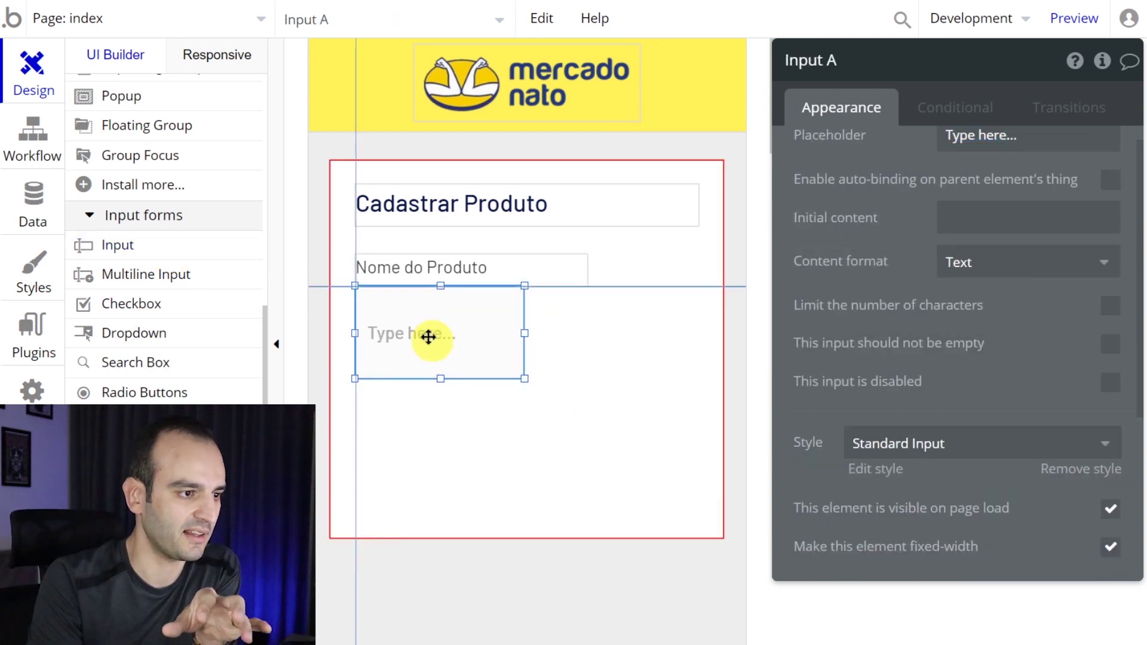
drag(526, 380, 700, 337)
scroll(1096, 198, up, 1)
click(1073, 19)
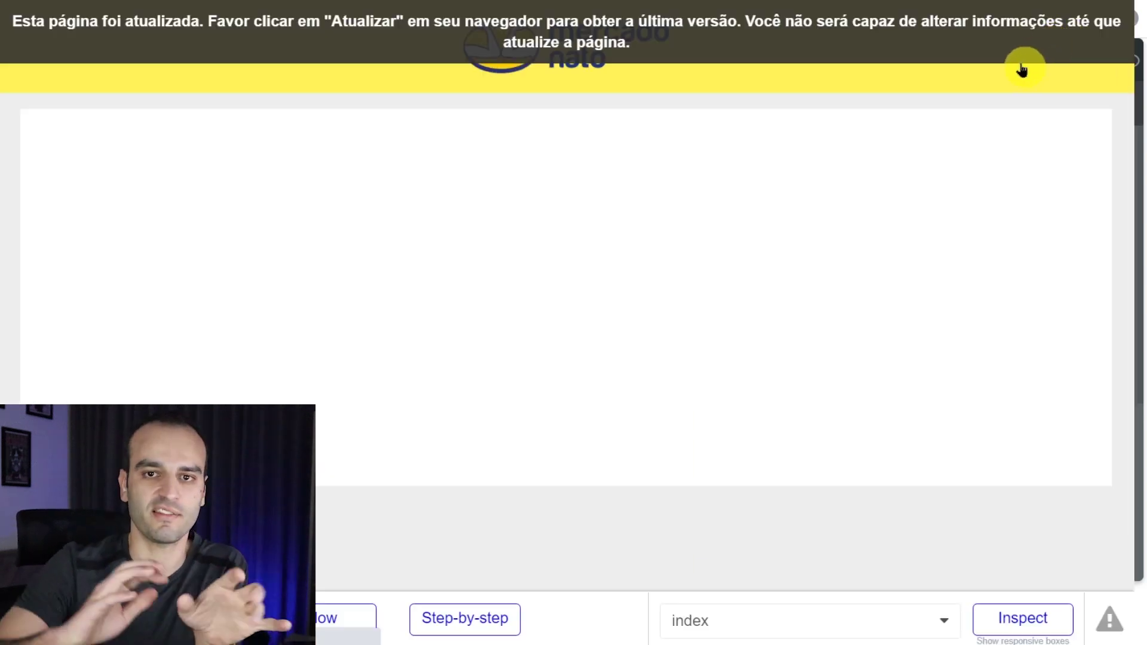
key(F5)
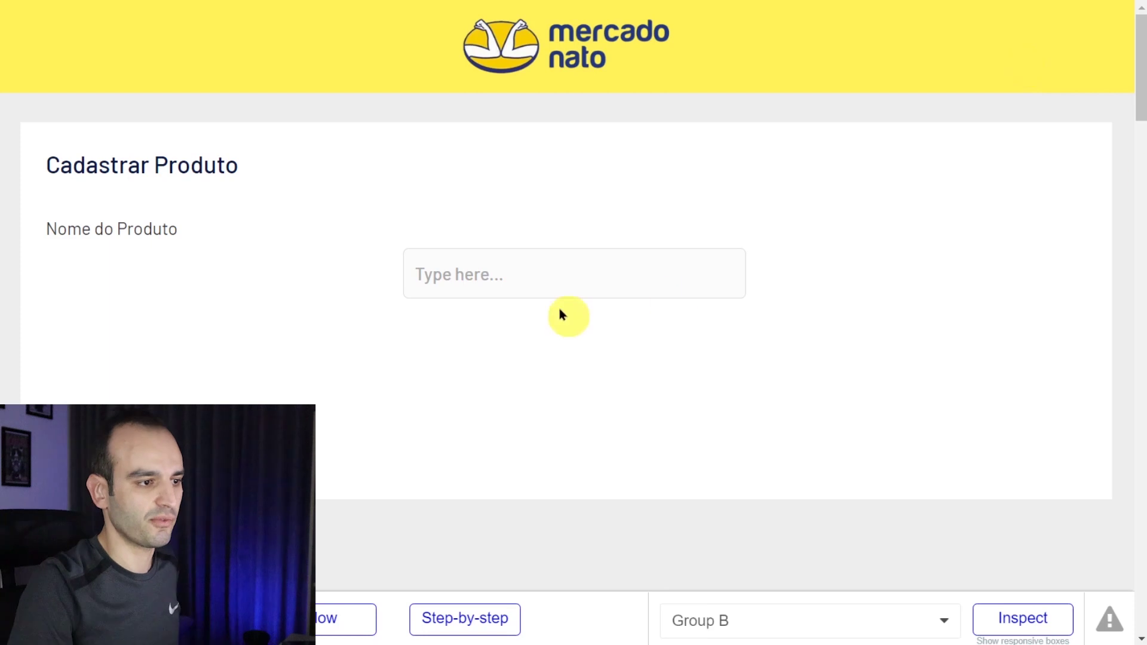
- Replace the preview's product name entry with 'Iphone 11'
click(546, 276)
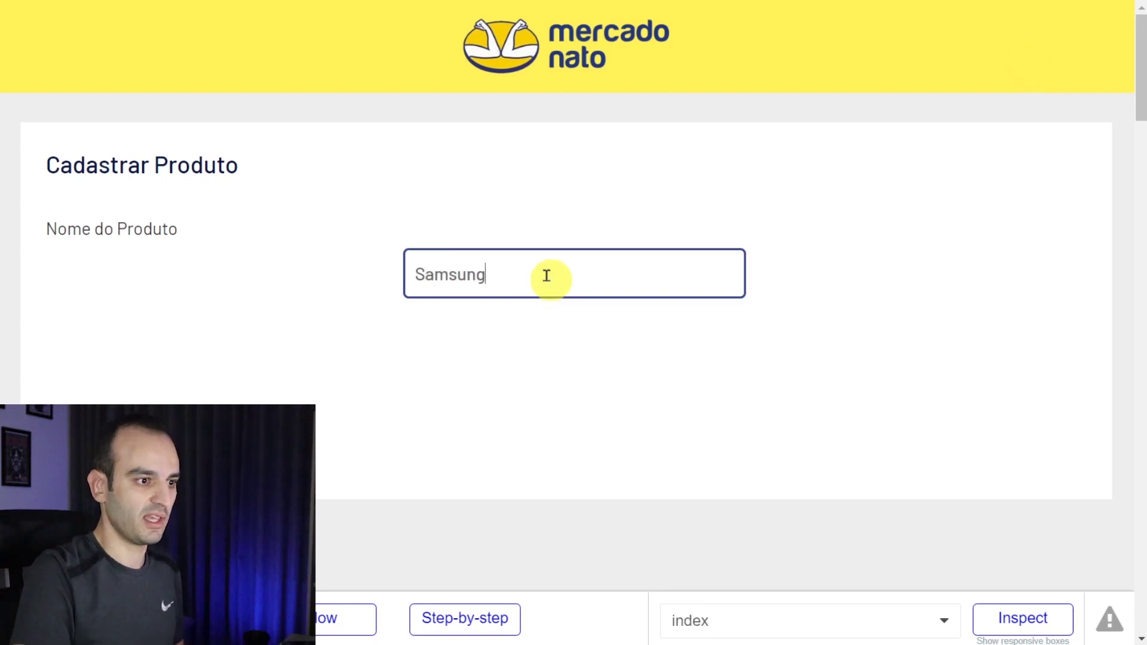
key(ctrl+a)
key(BackSpace)
text(Iphone )
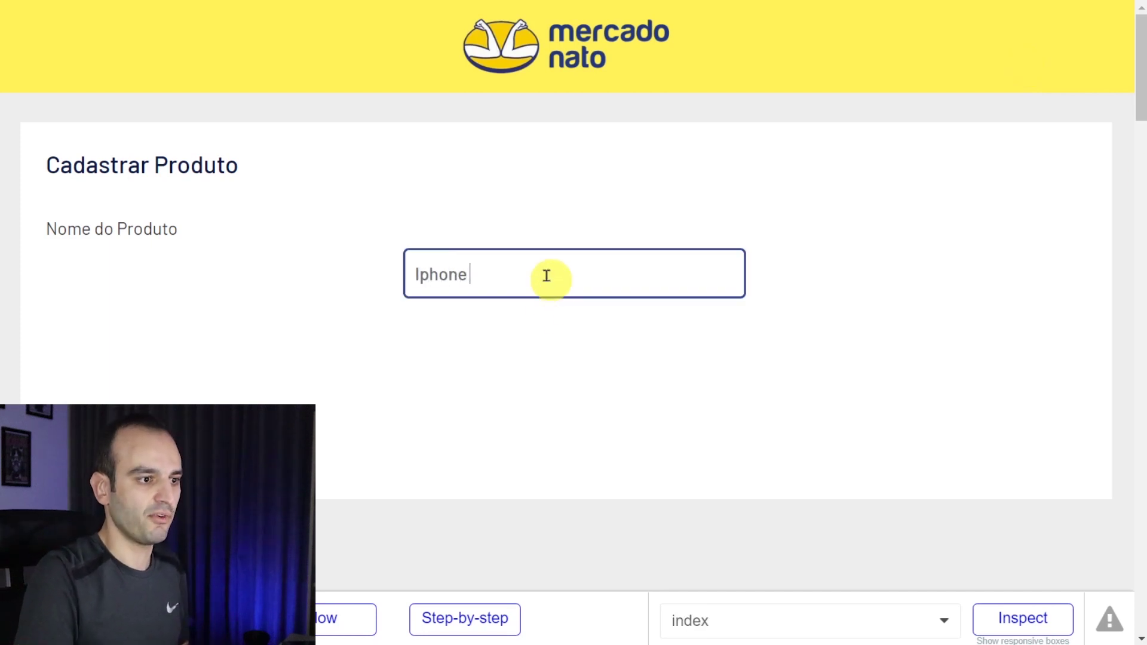
text(11)
click(461, 297)
click(466, 276)
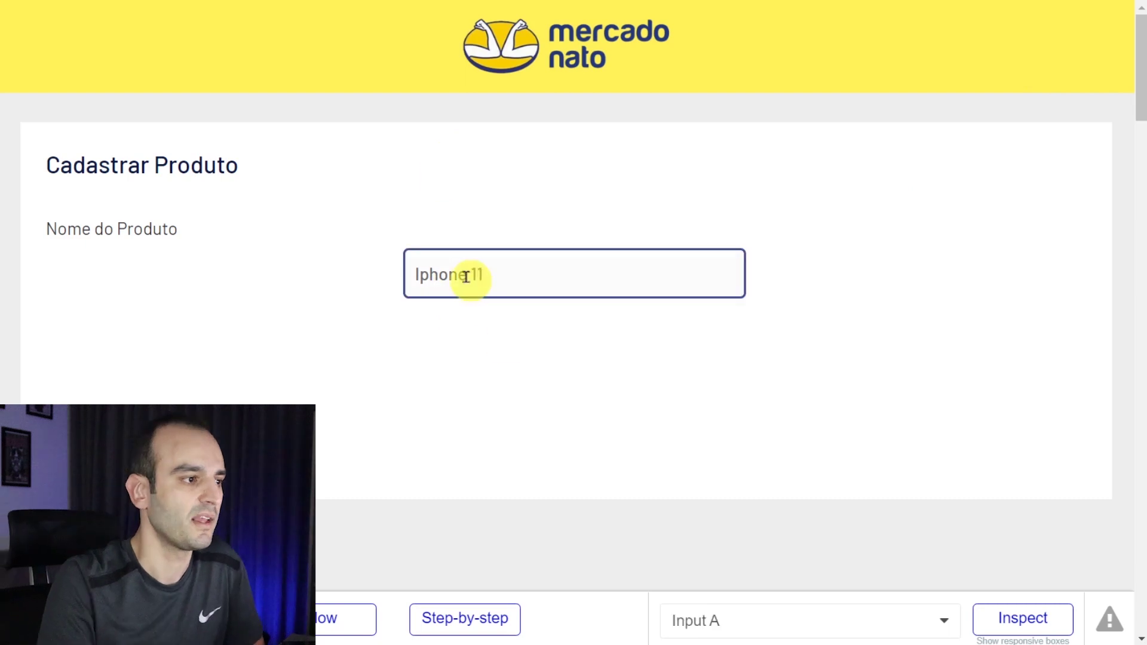
click(442, 221)
- Glance at the editor, then view the preview in Chrome's responsive device mode
key(alt+Tab)
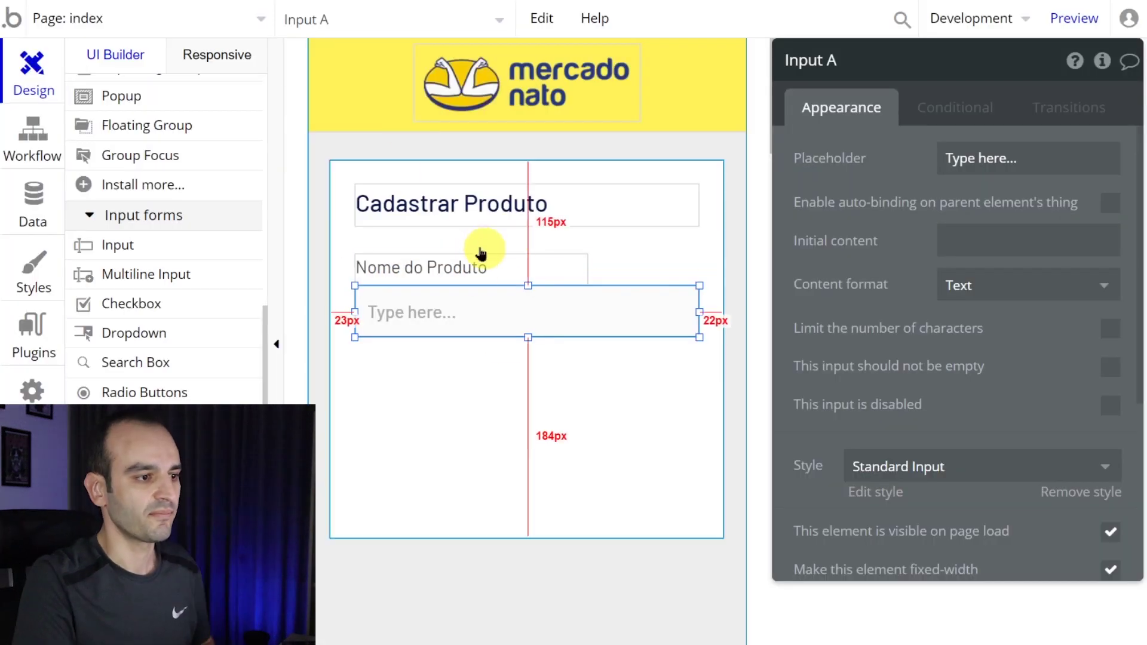
key(alt+Tab)
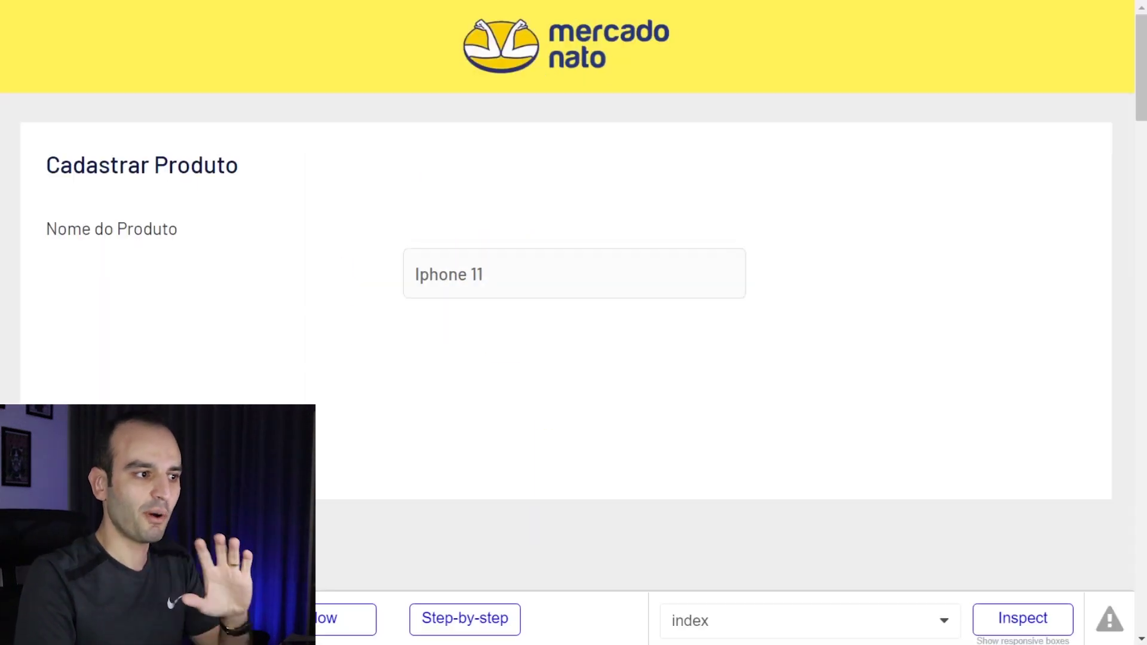
click(435, 194)
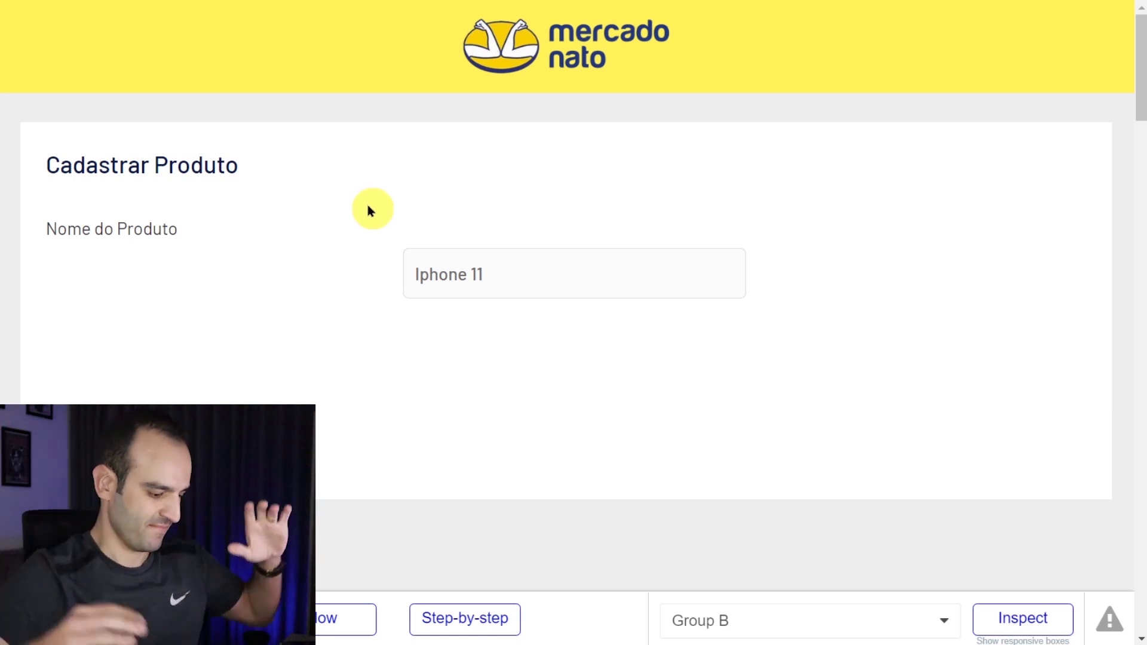
key(F12)
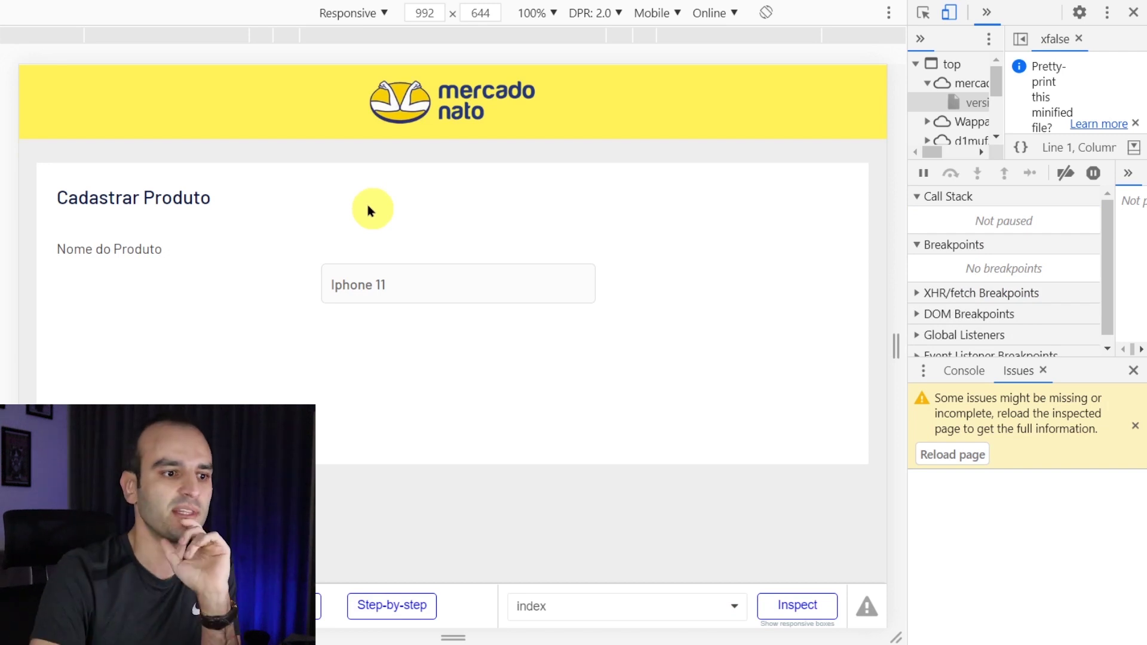
drag(895, 335, 889, 336)
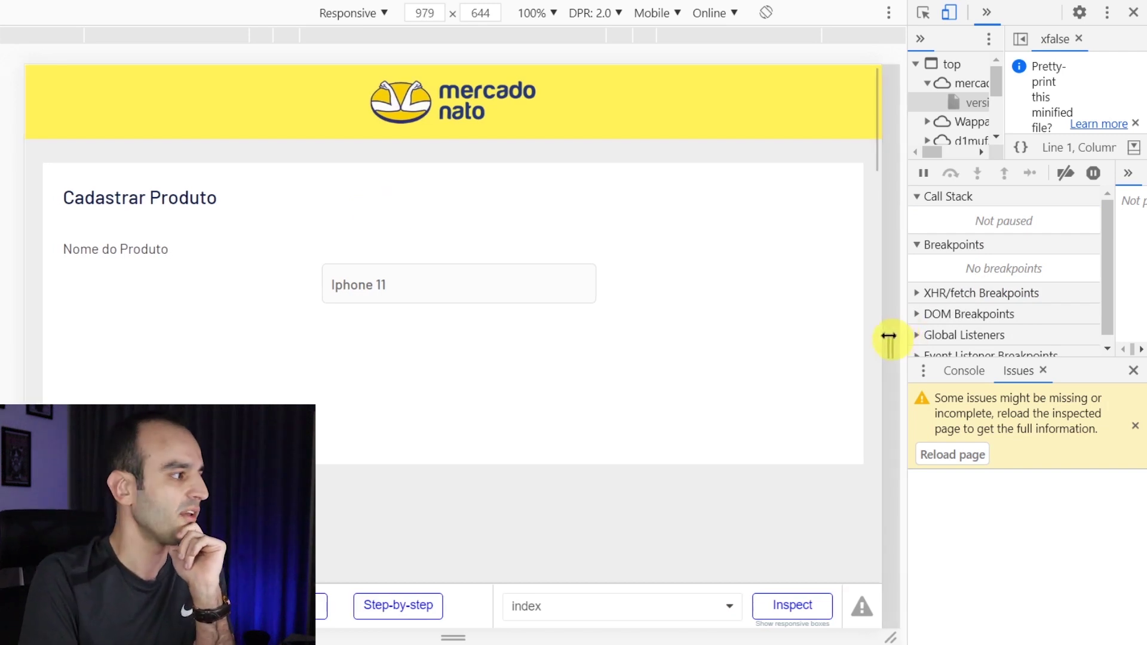
key(F12)
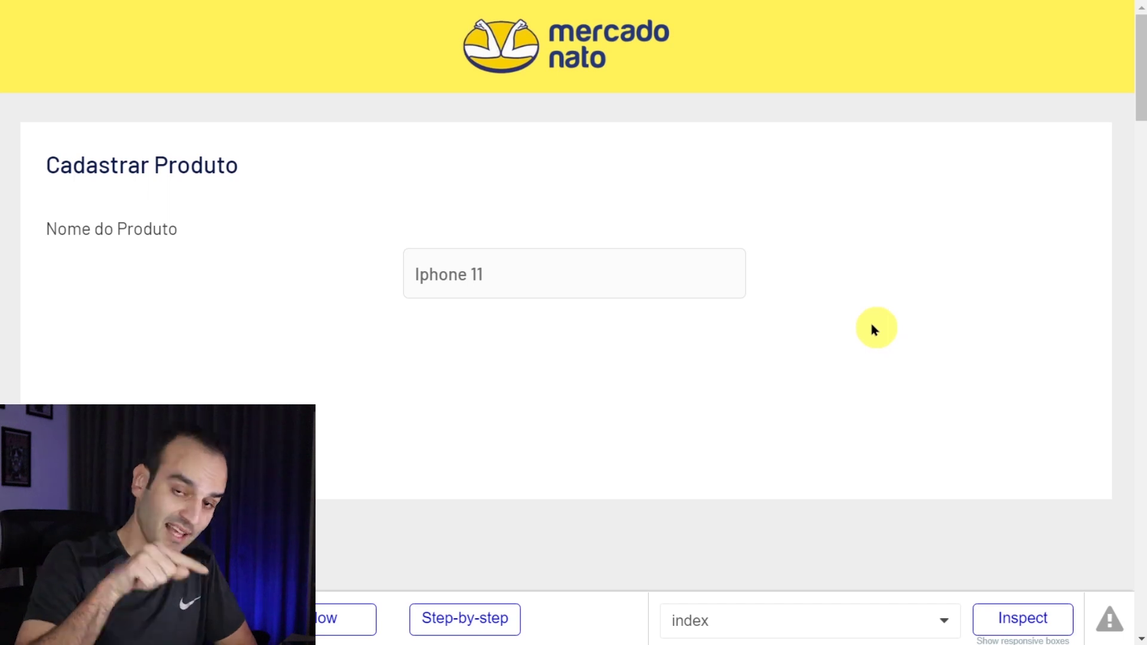
key(F12)
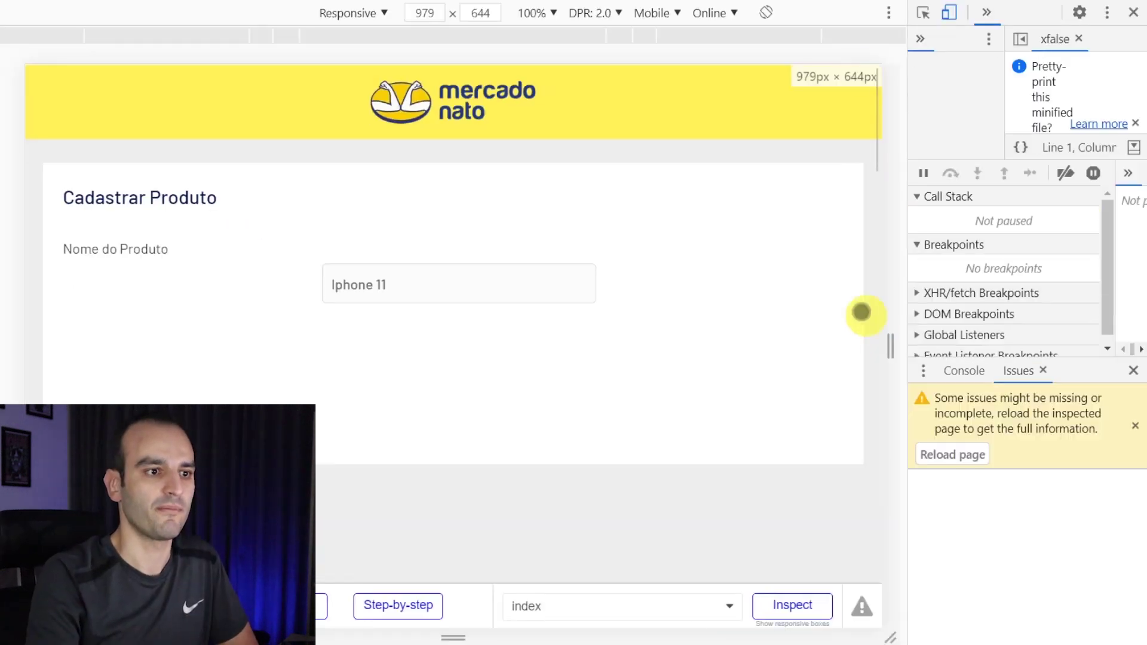
click(950, 13)
click(950, 13)
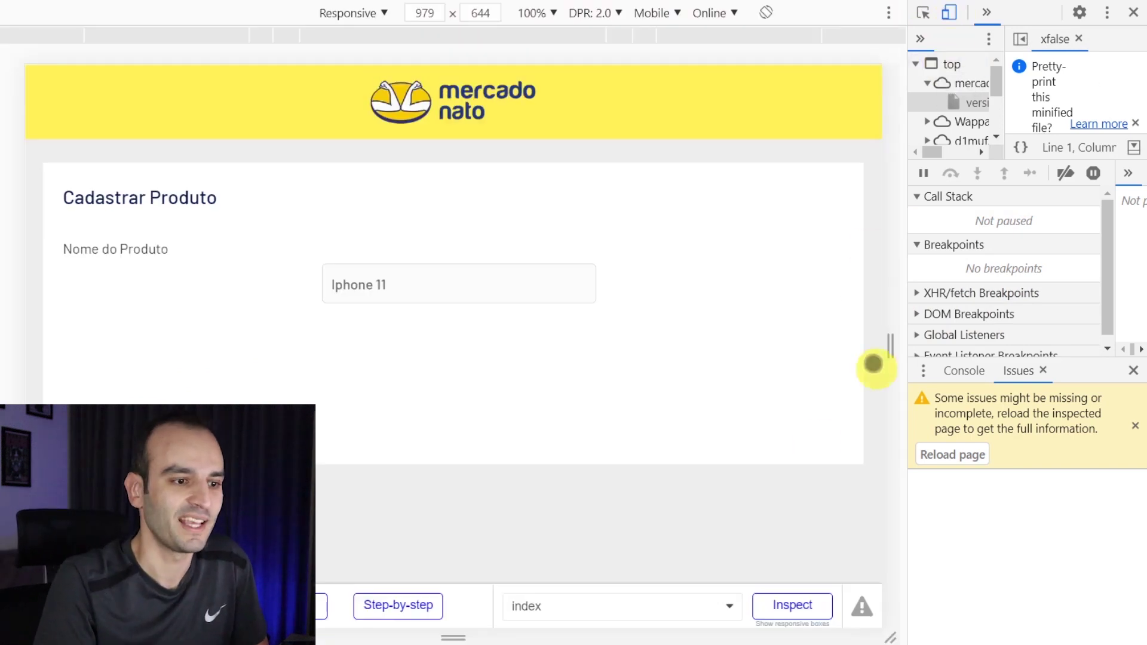
drag(891, 354, 585, 415)
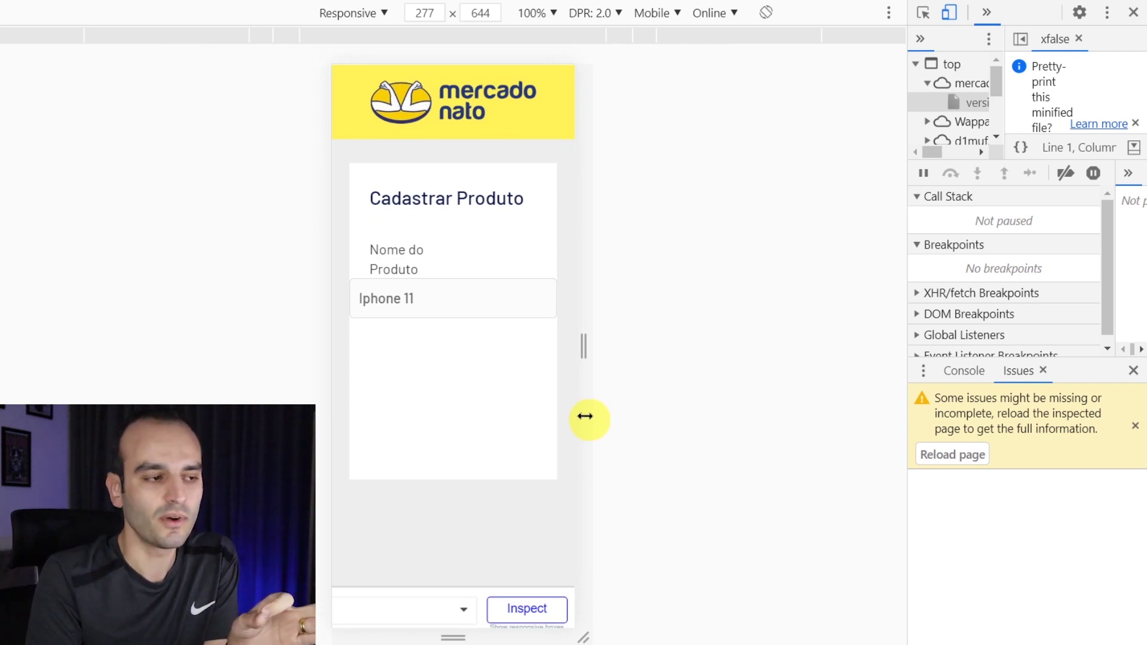
drag(585, 416, 849, 436)
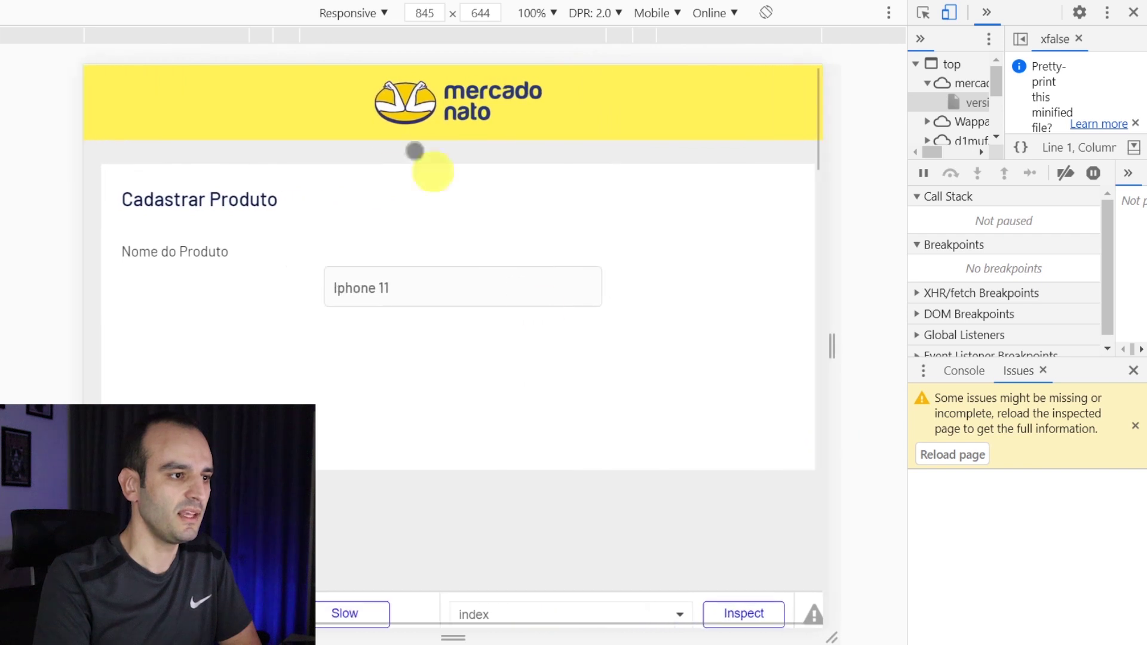
click(352, 13)
click(423, 179)
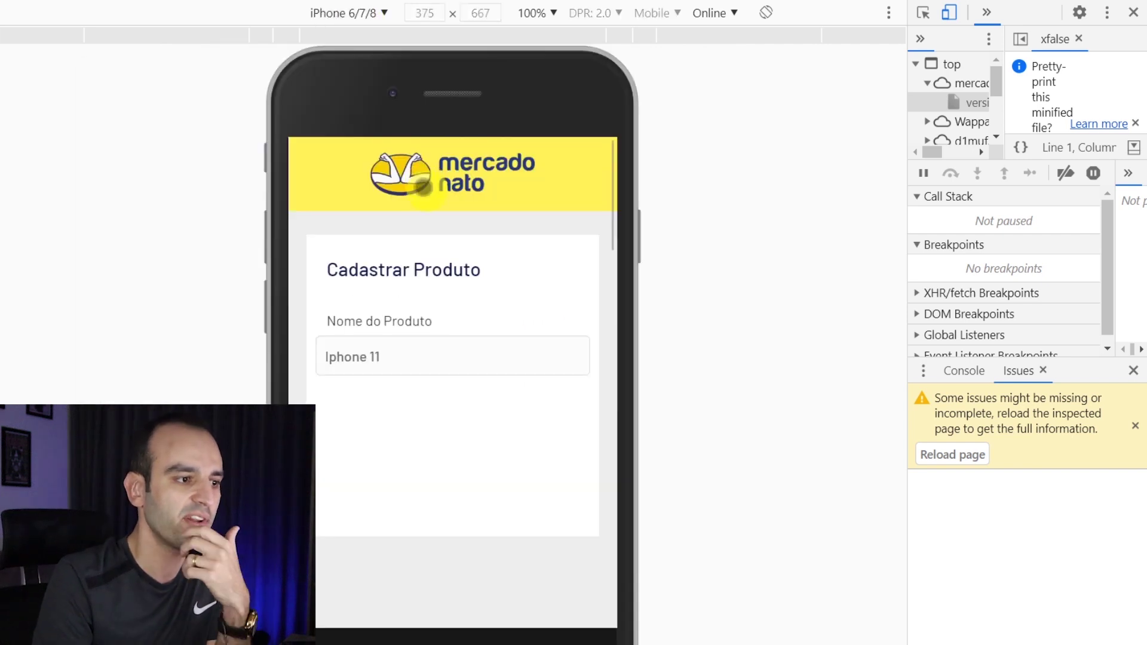
click(365, 12)
click(361, 157)
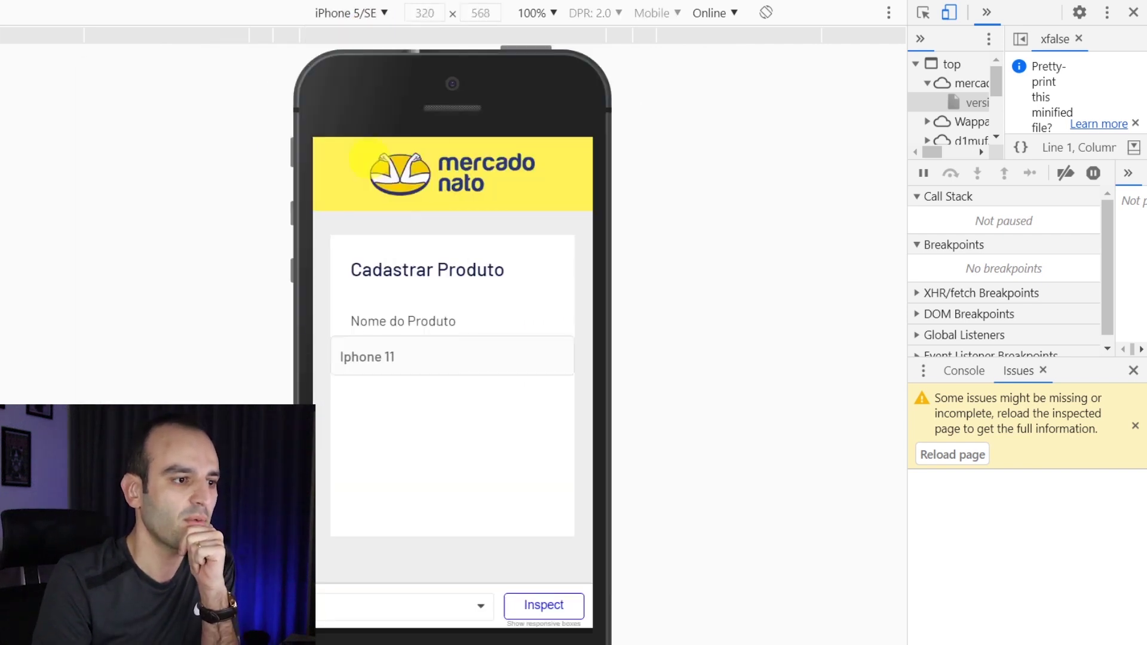
click(339, 13)
click(384, 236)
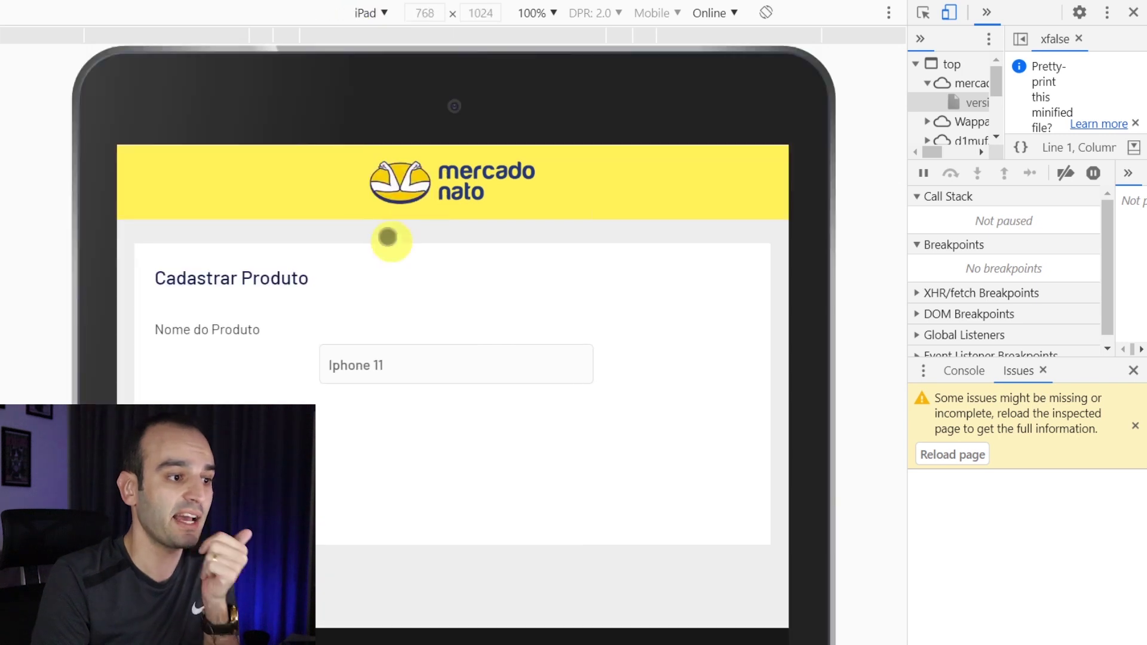
click(362, 13)
click(406, 39)
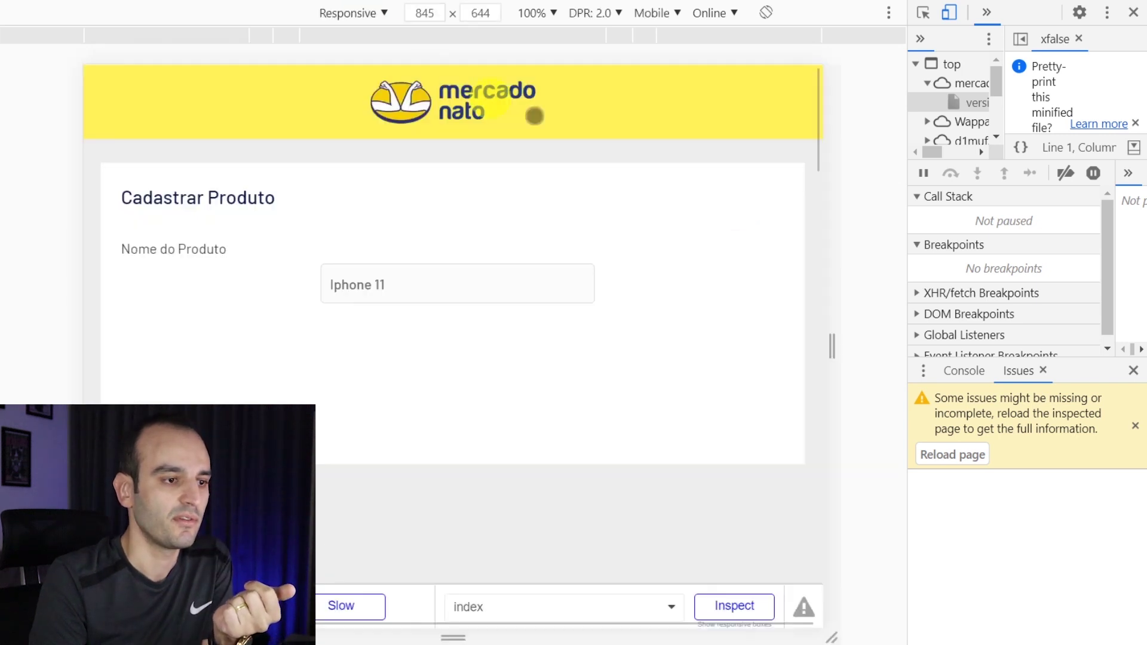
drag(825, 315, 781, 339)
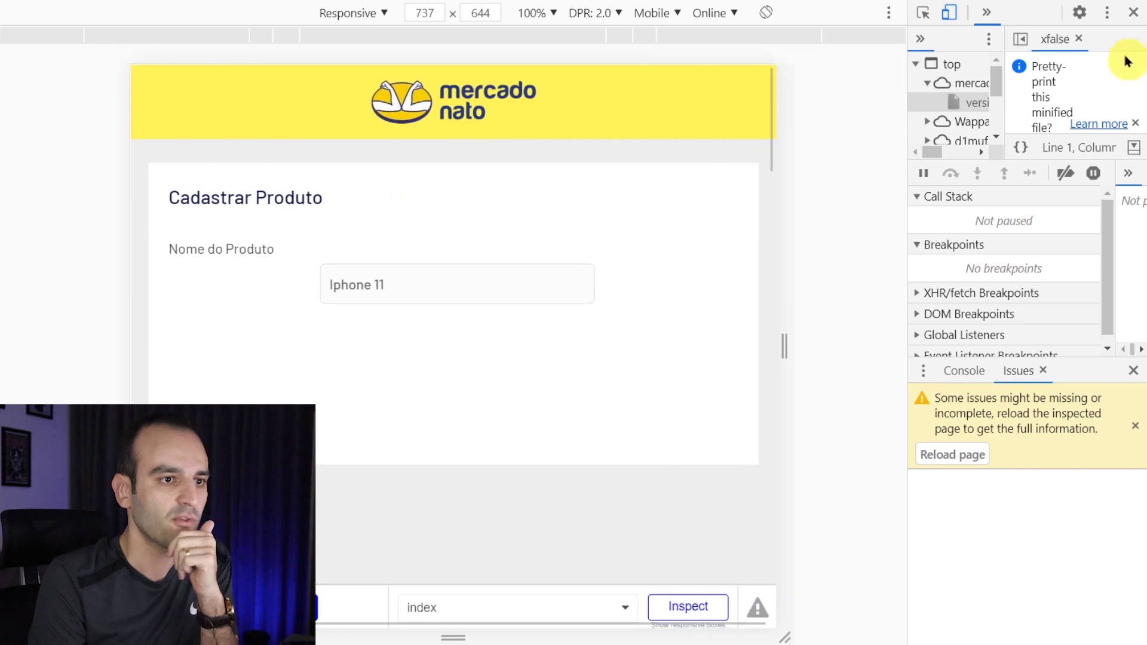
click(1131, 13)
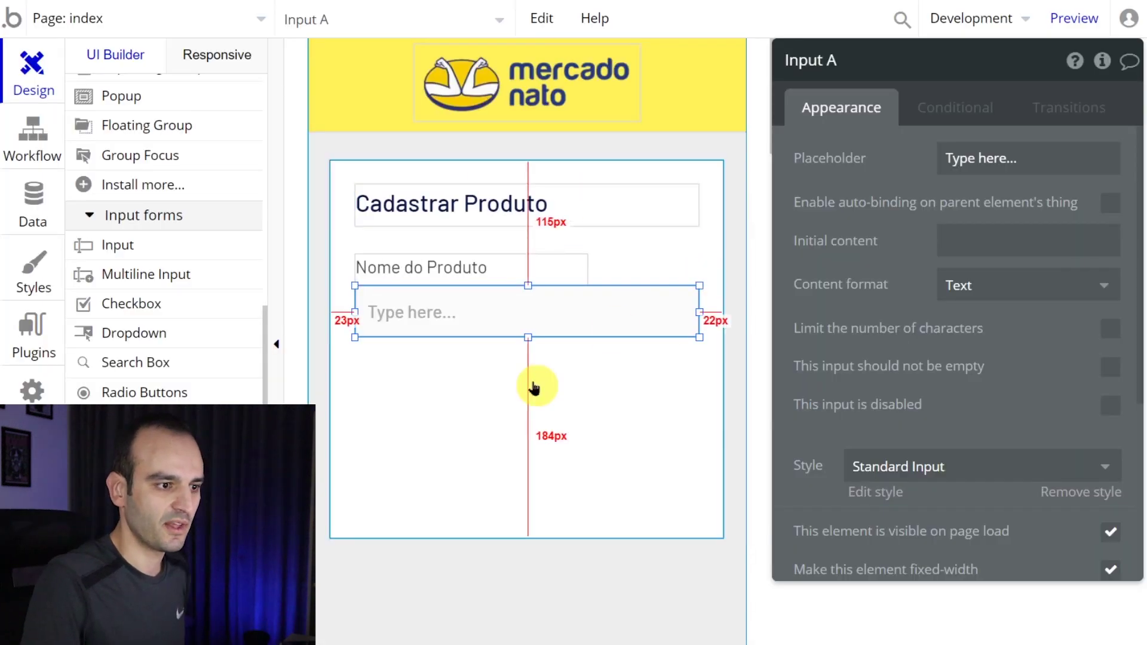
- Enable 'Apply a max width when the page is stretched' on the product form group
click(531, 384)
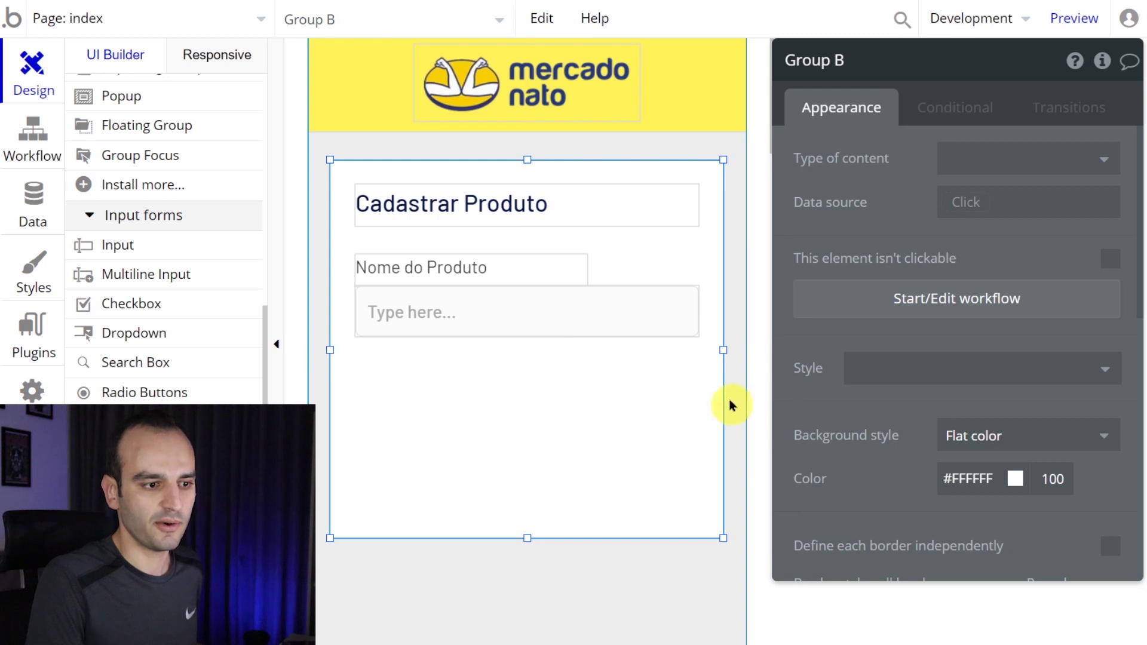
scroll(707, 405, down, 5)
scroll(548, 210, up, 8)
scroll(828, 231, down, 10)
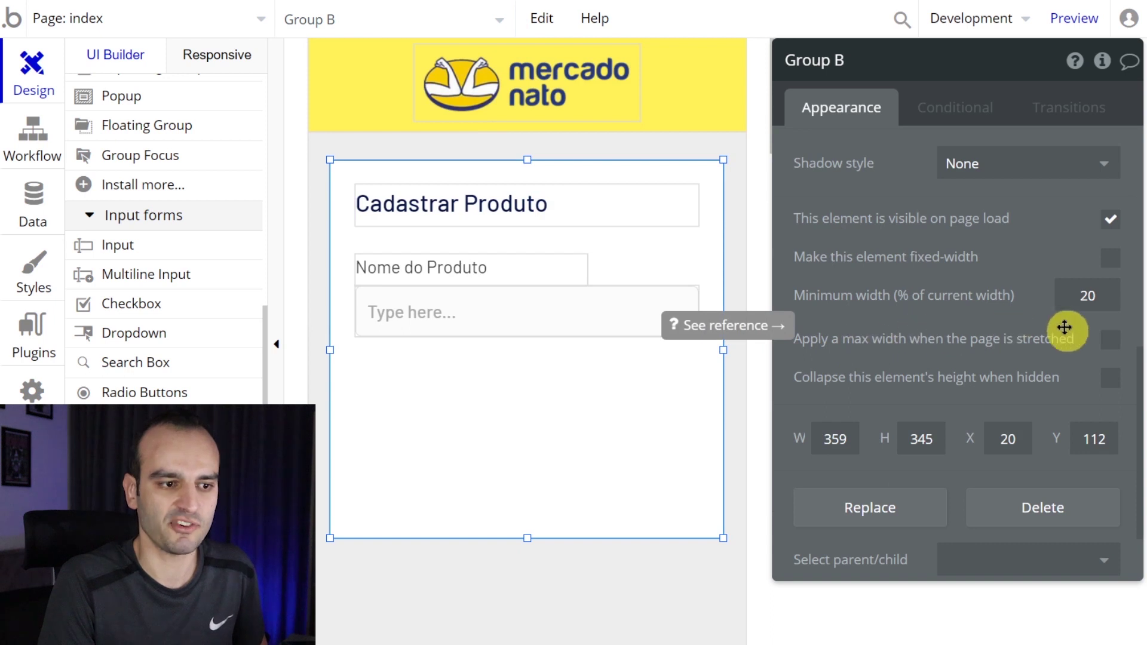
click(1110, 339)
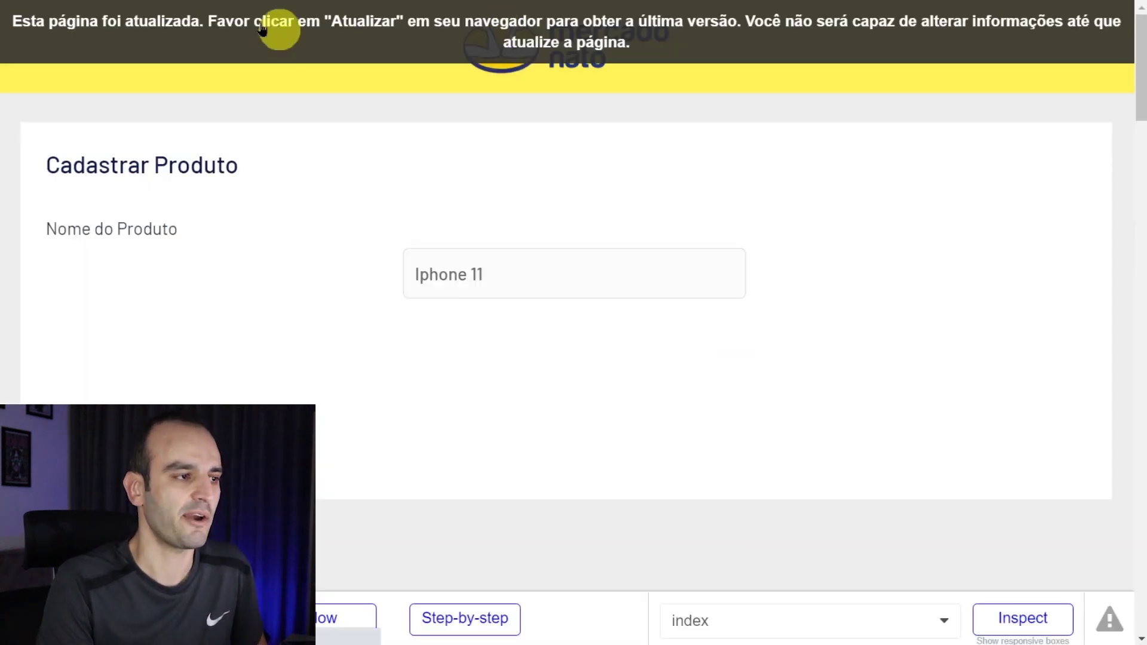
- Reload the preview, test it at about 273 pixels wide, then select Input A in the editor
click(263, 23)
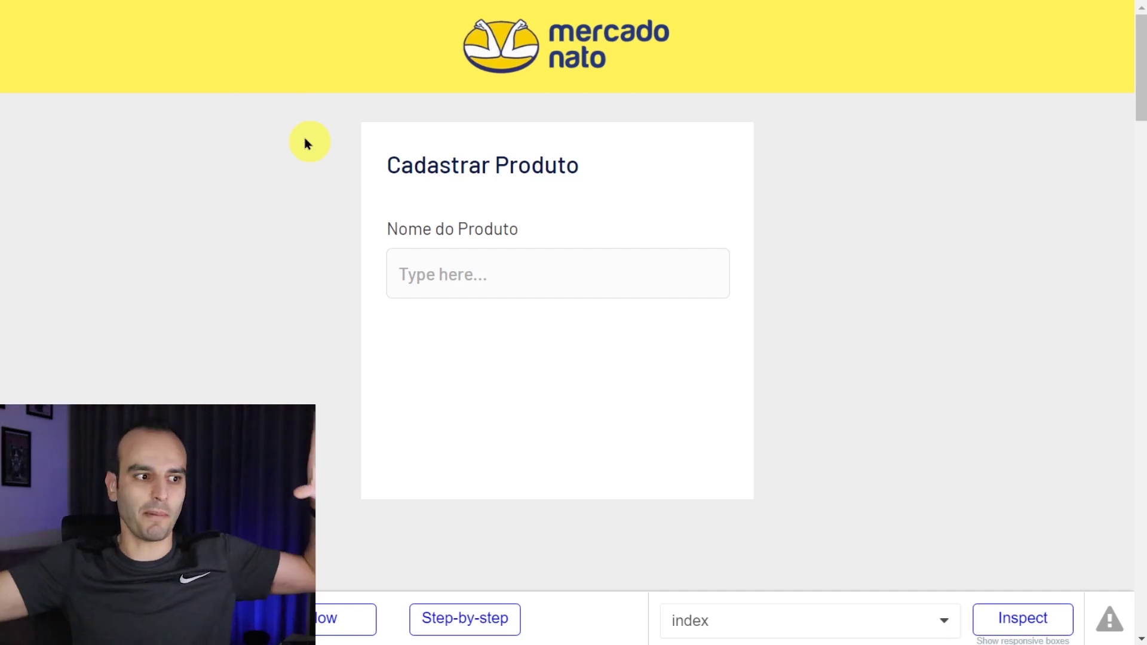
key(ctrl+shift+i)
drag(773, 325, 825, 367)
key(ctrl+shift+i)
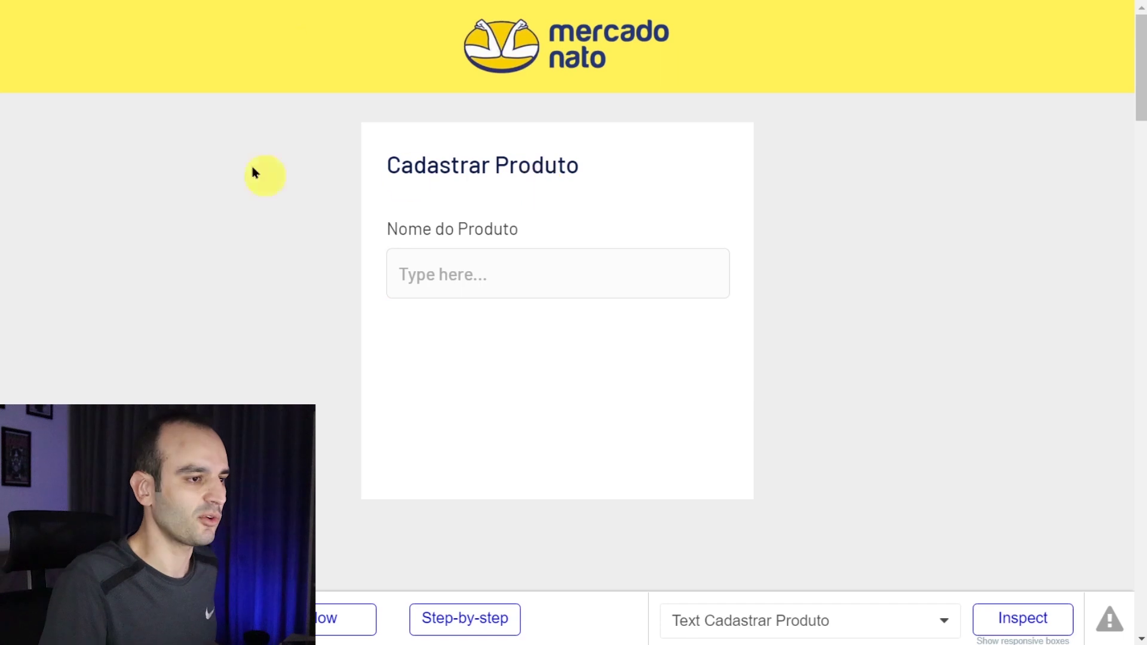
key(ctrl+Tab)
click(475, 313)
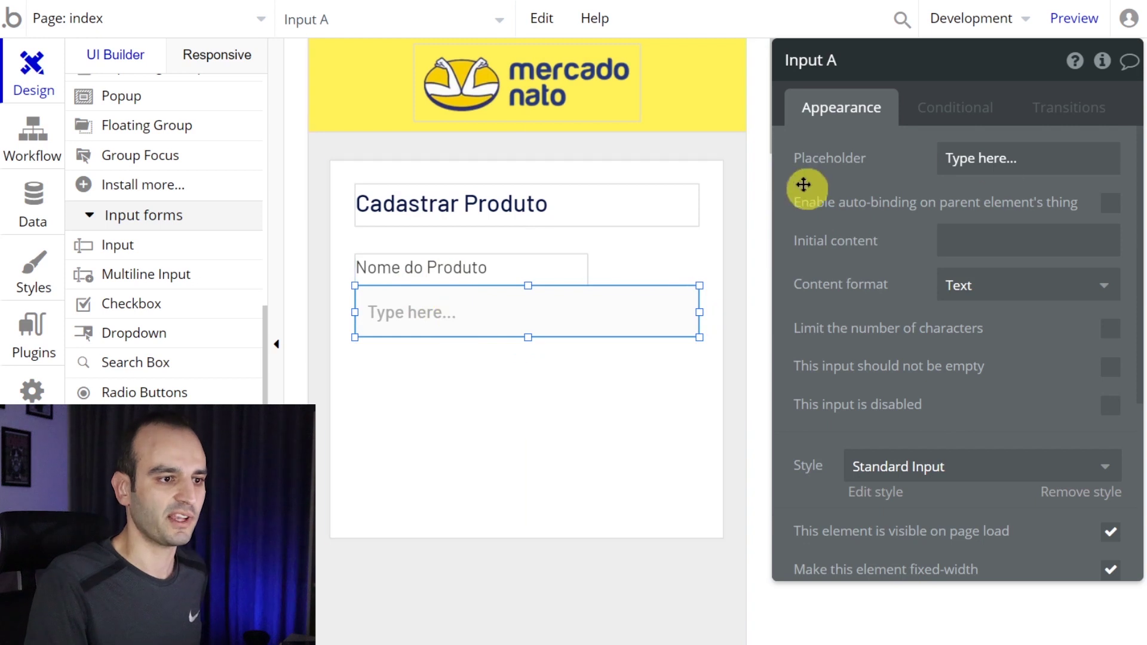
- Set the name placeholder to 'ex: Samsung S20' and add a copied 'Valor do Produto' label below
click(1006, 159)
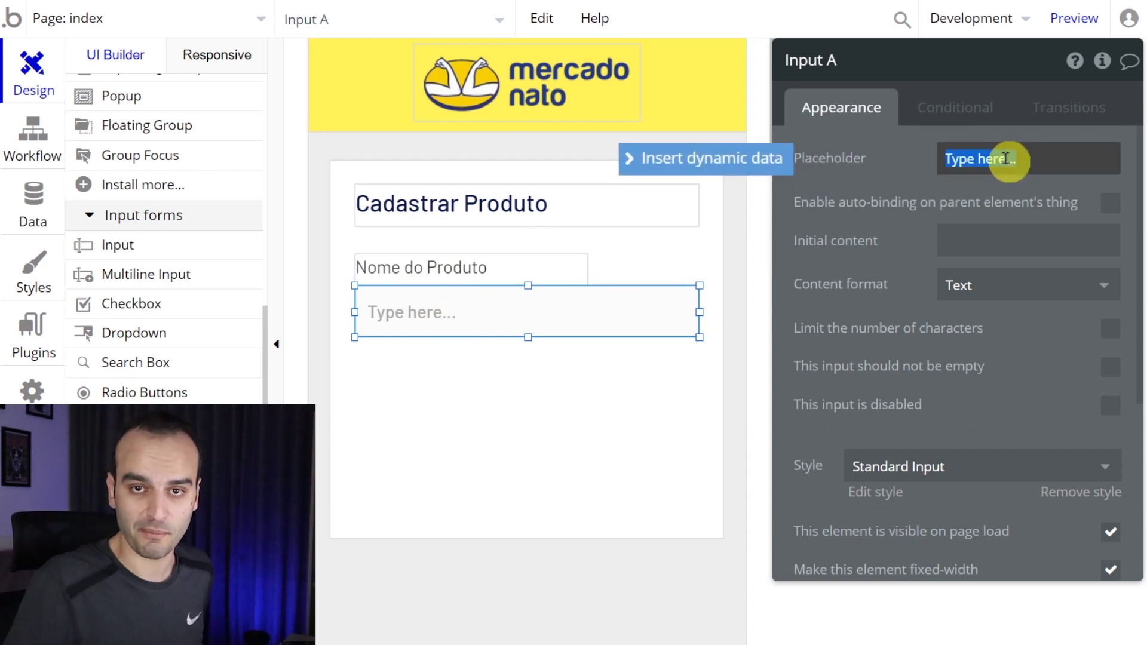
text(ex: Samsung S20)
click(551, 271)
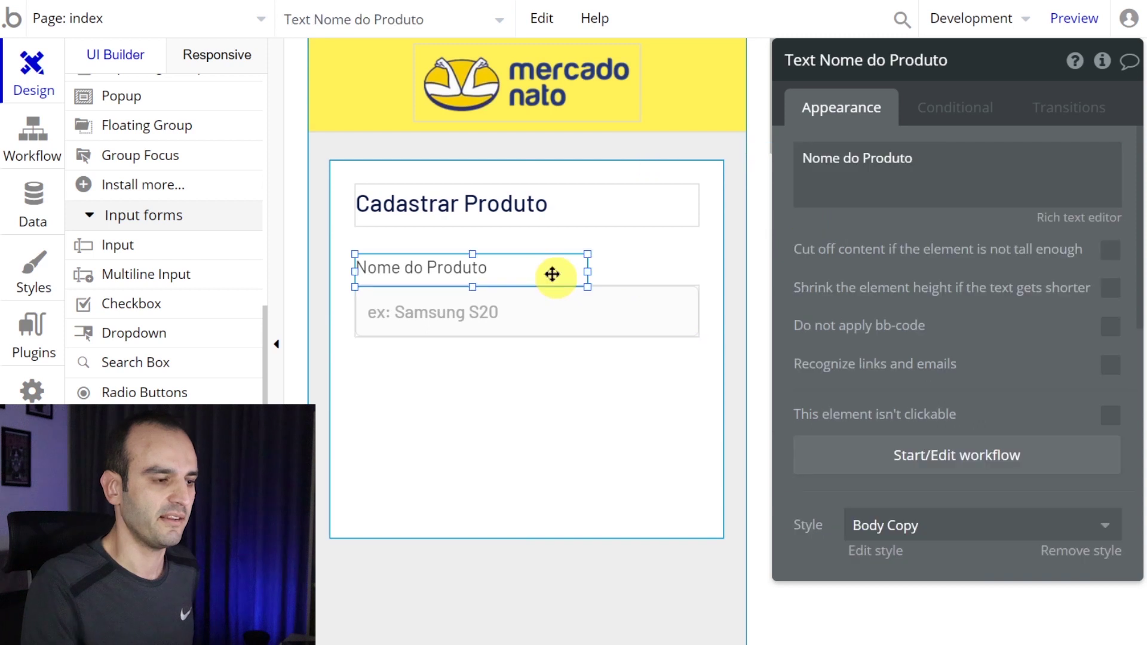
drag(530, 284, 505, 374)
click(466, 374)
text(Valor)
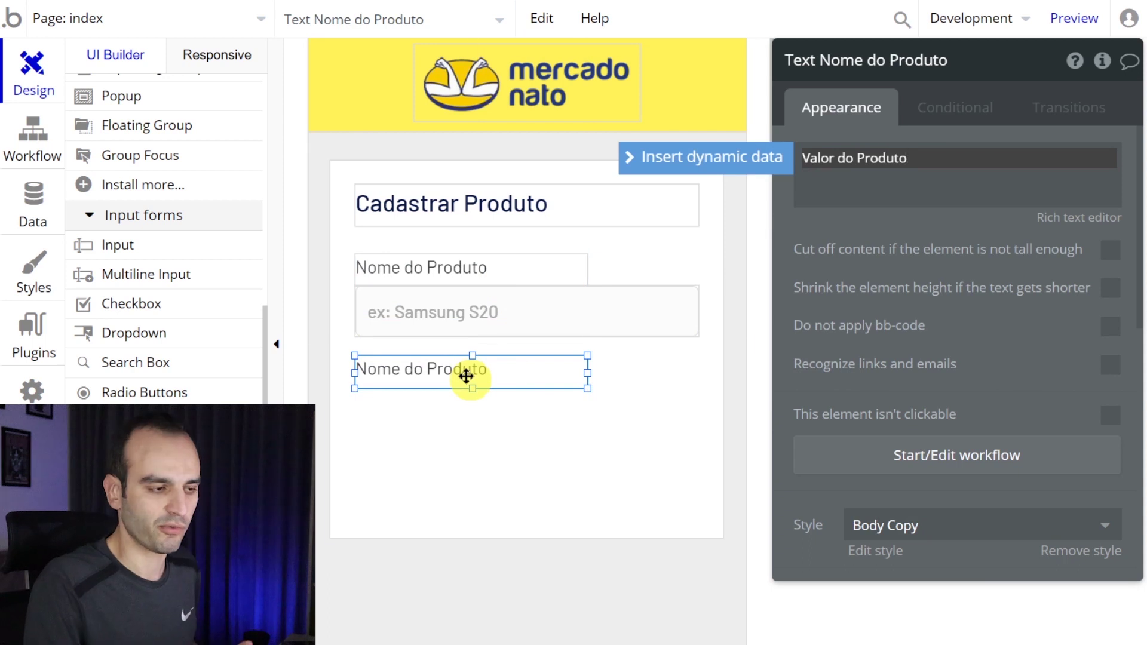
- Duplicate the name input under Valor do Produto with placeholder 'ex: R$1.500,00'
click(459, 321)
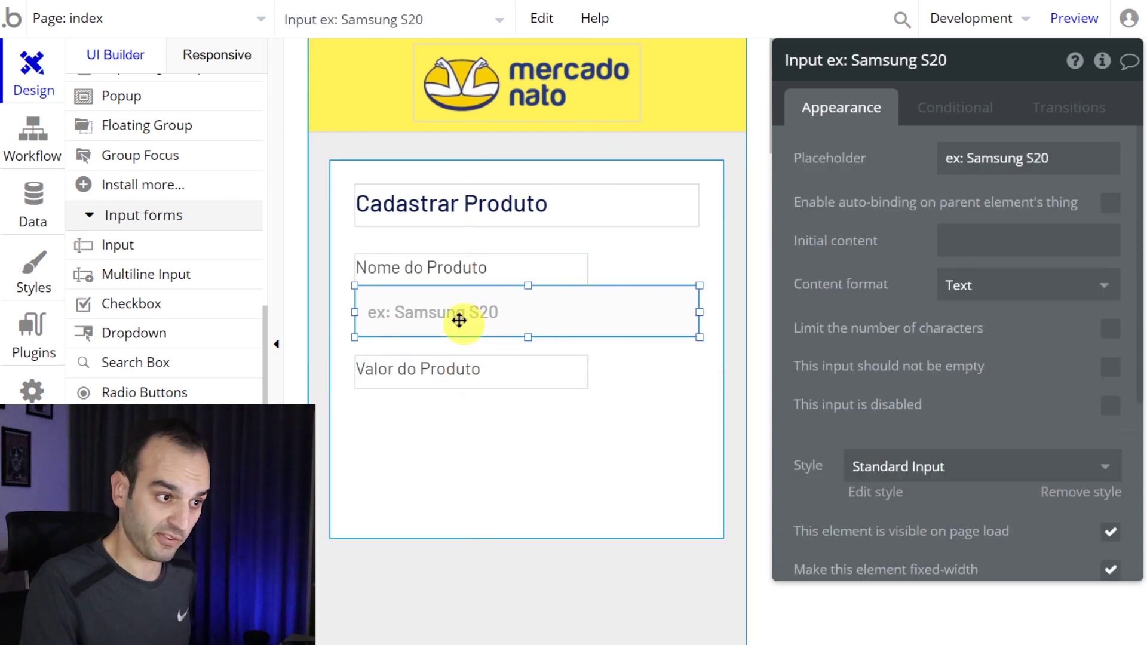
key(ctrl+c)
key(ctrl+v)
click(458, 412)
click(1016, 159)
text(ex)
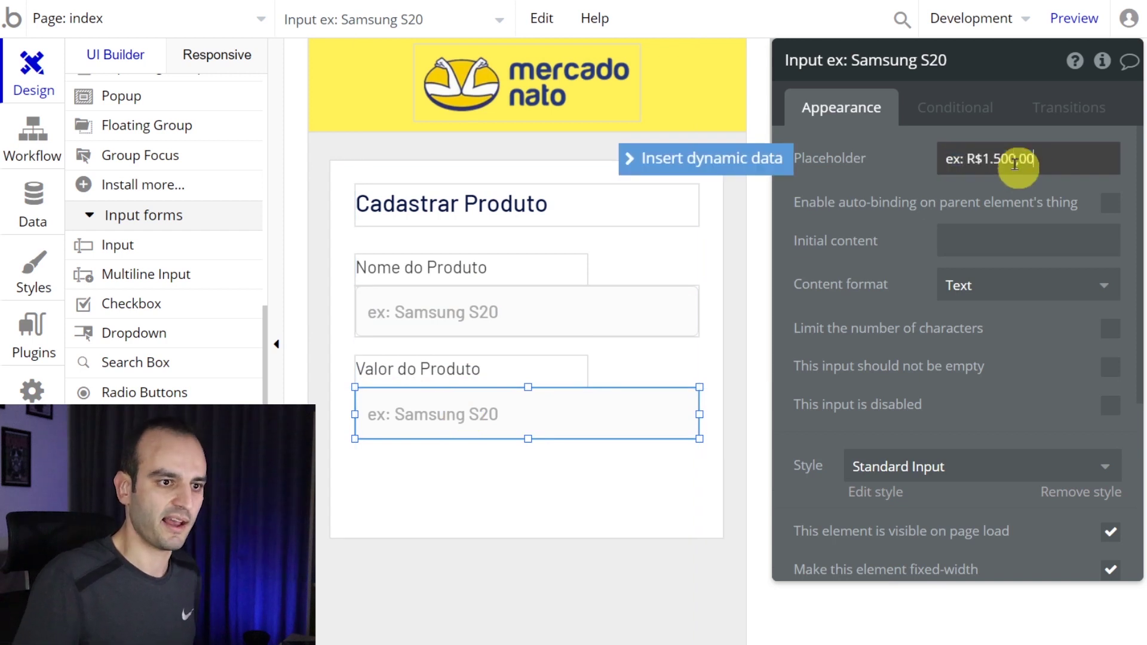
click(879, 242)
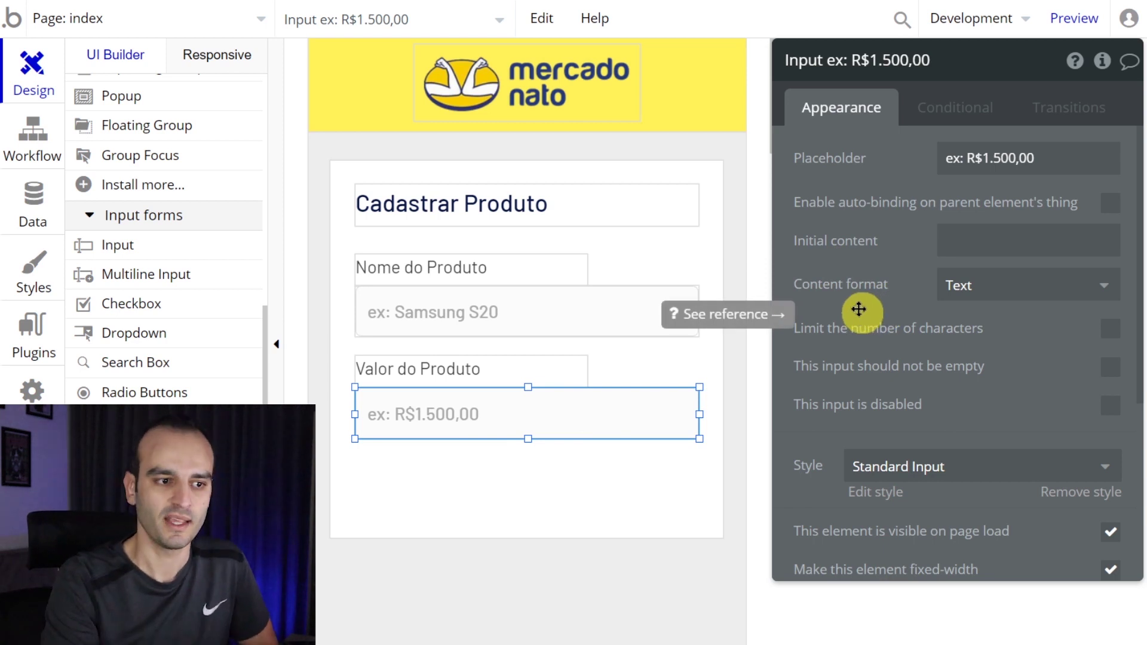
- Set the price field's content format to Currency with an R$ prefix
click(1004, 291)
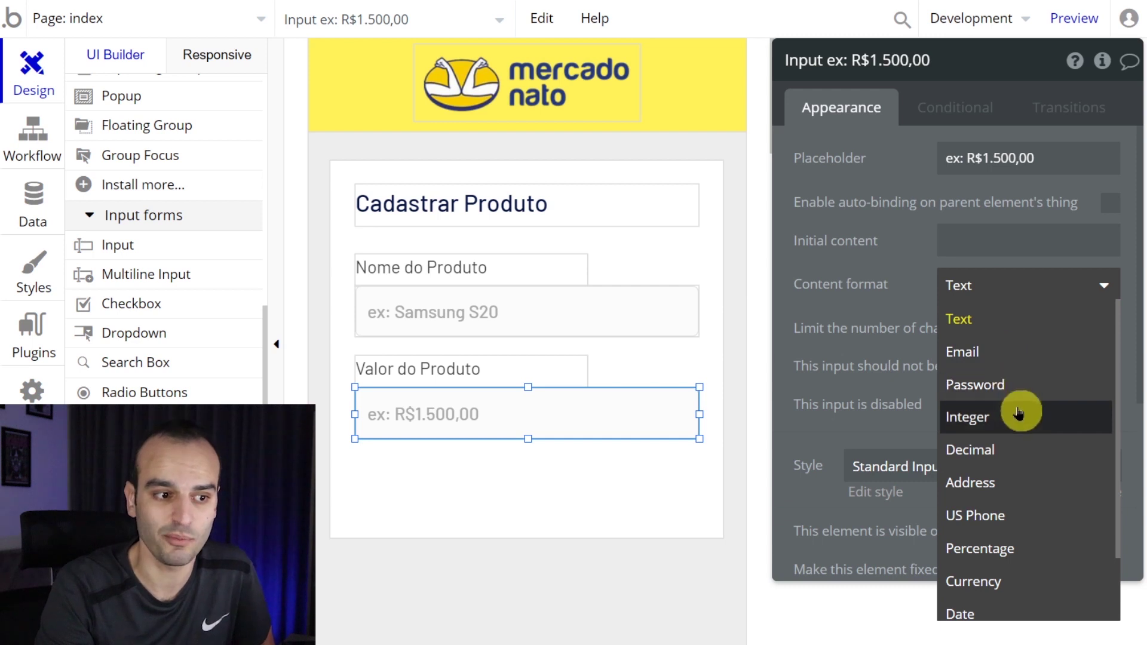
scroll(1019, 476, down, 2)
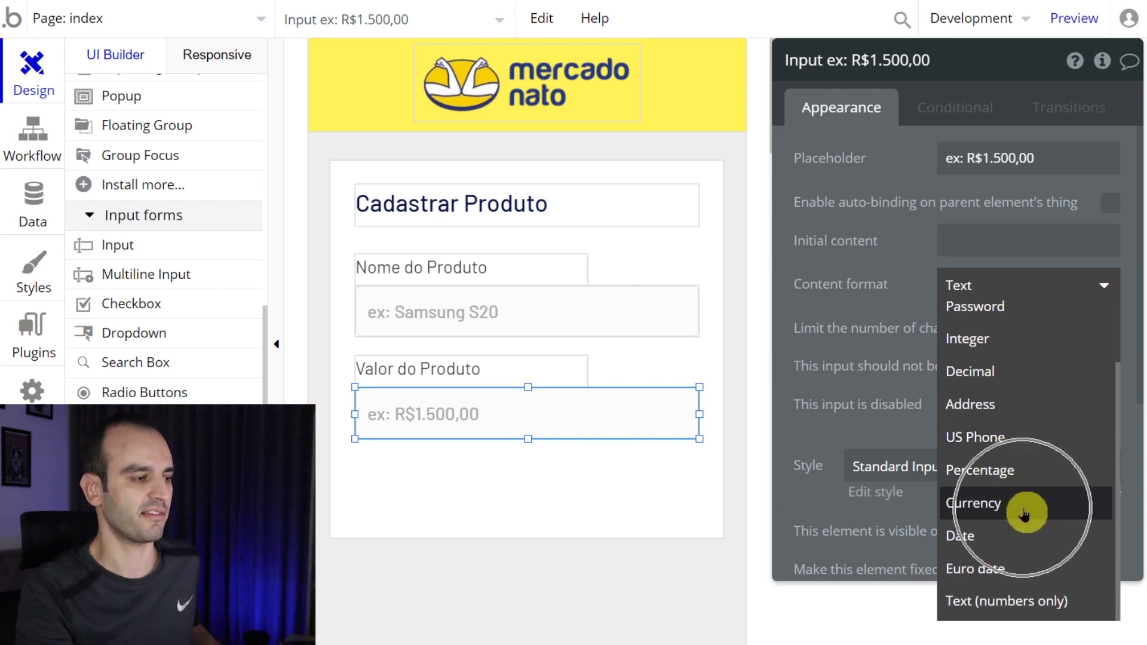
click(1024, 512)
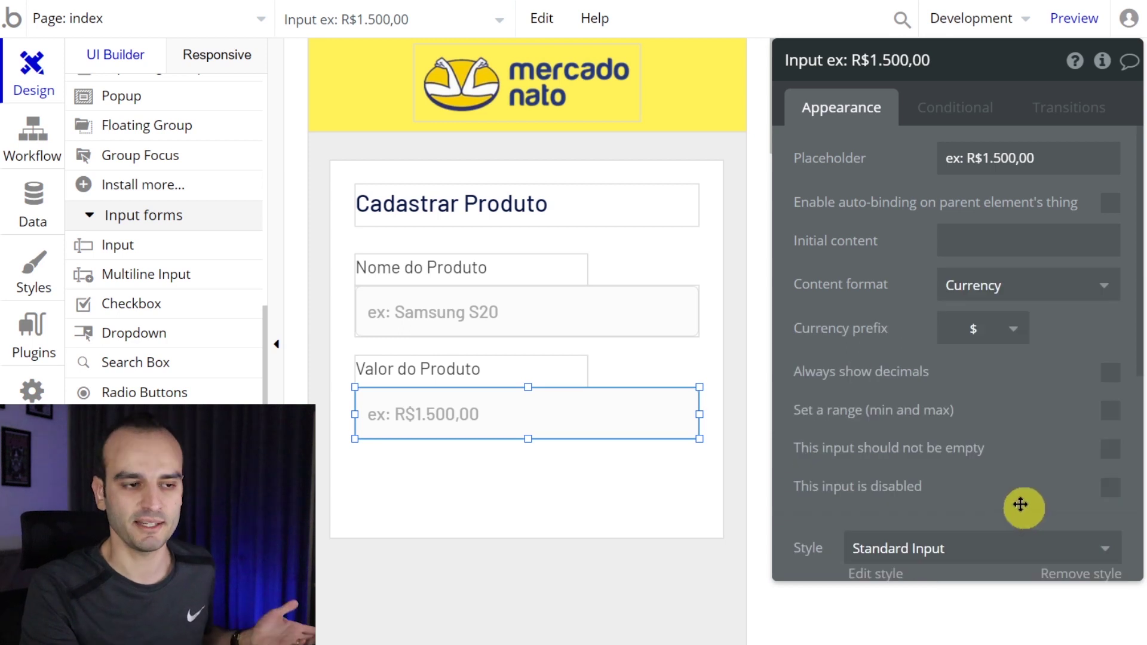
click(973, 330)
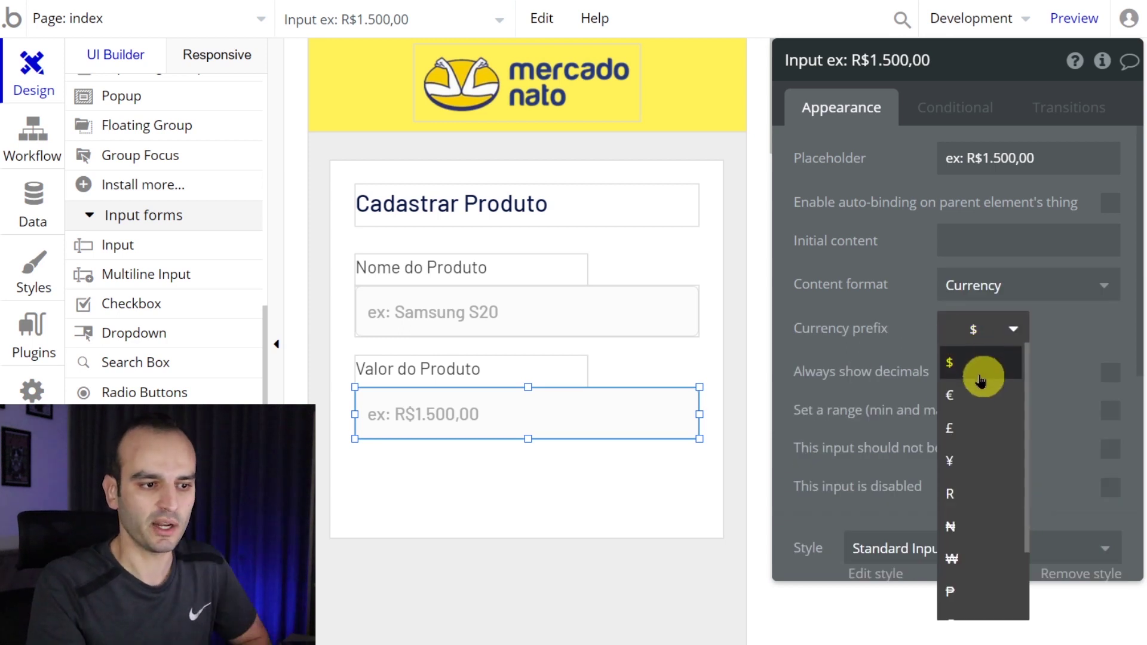
click(972, 328)
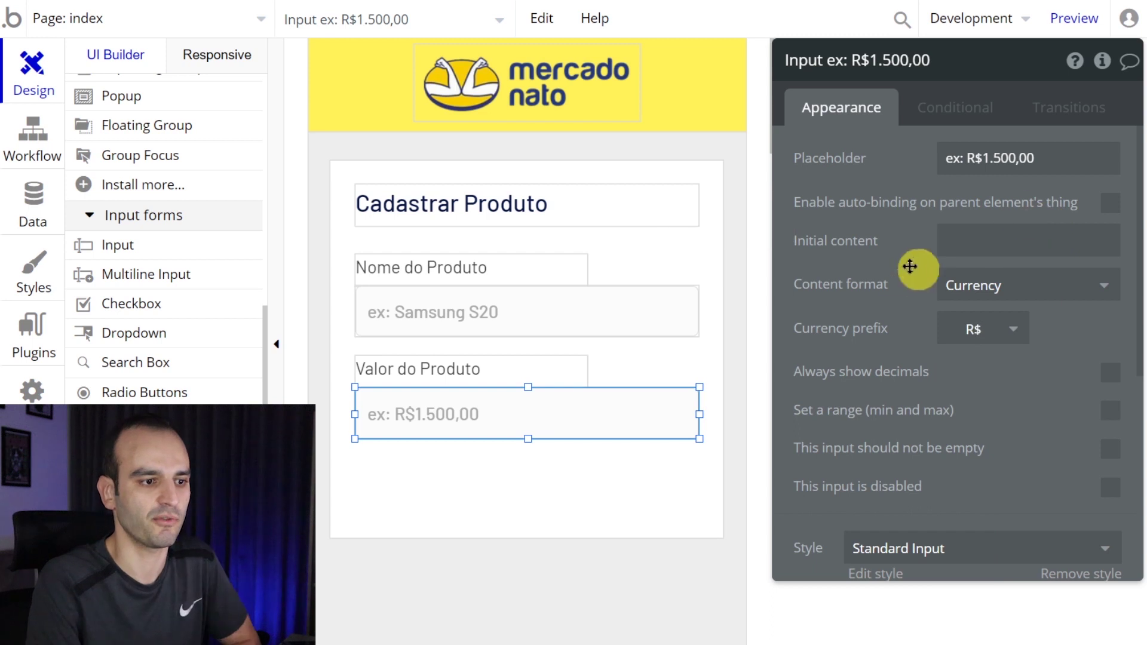
- Lengthen the product form group downward
click(571, 467)
scroll(570, 467, down, 3)
drag(527, 361, 525, 476)
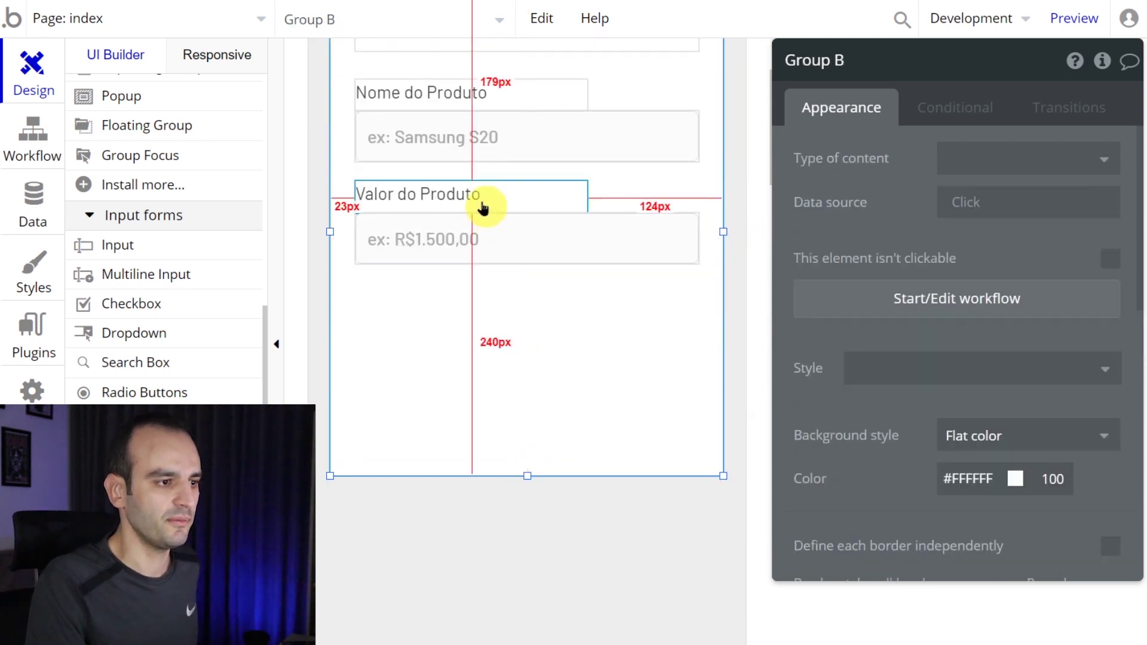
- Copy the Valor do Produto label below the price field, rename it 'Foto do Produto', and pick Picture Uploader
click(481, 200)
key(ctrl+c)
key(ctrl+v)
drag(483, 294, 482, 297)
double_click(482, 297)
text(Fot)
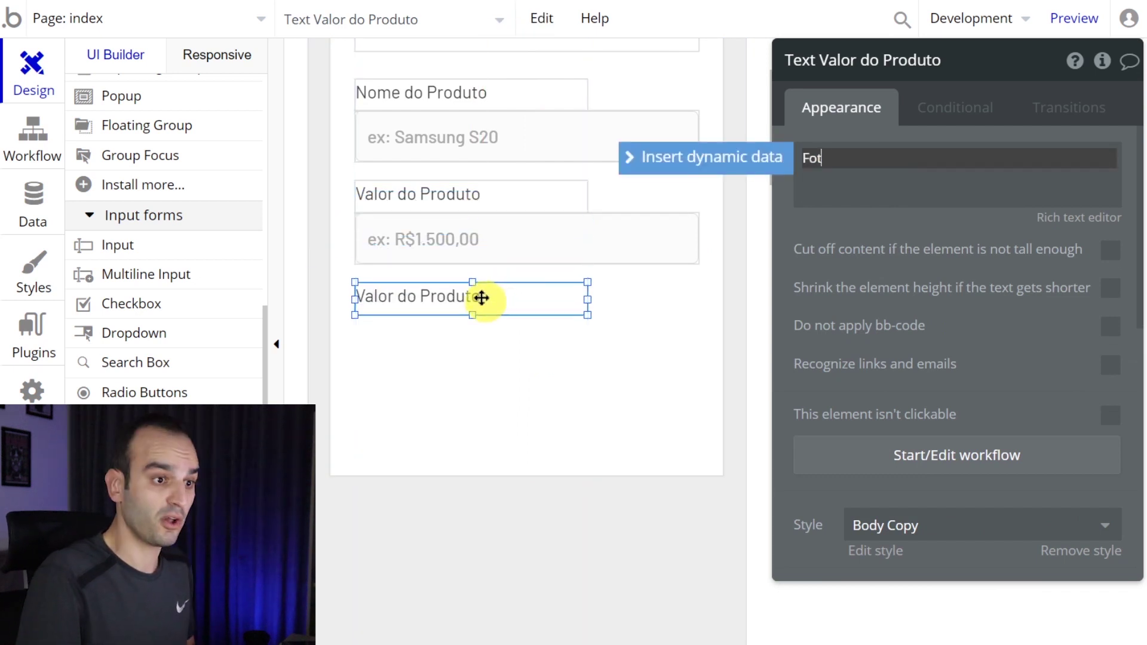
text(o do Produt)
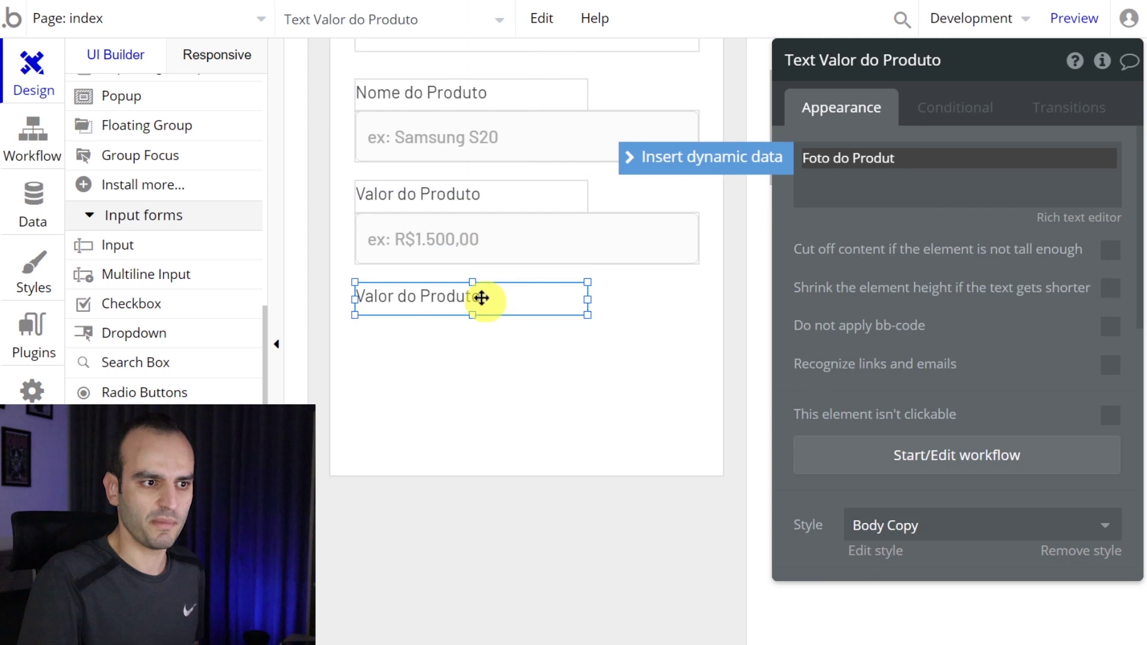
text(o)
click(482, 297)
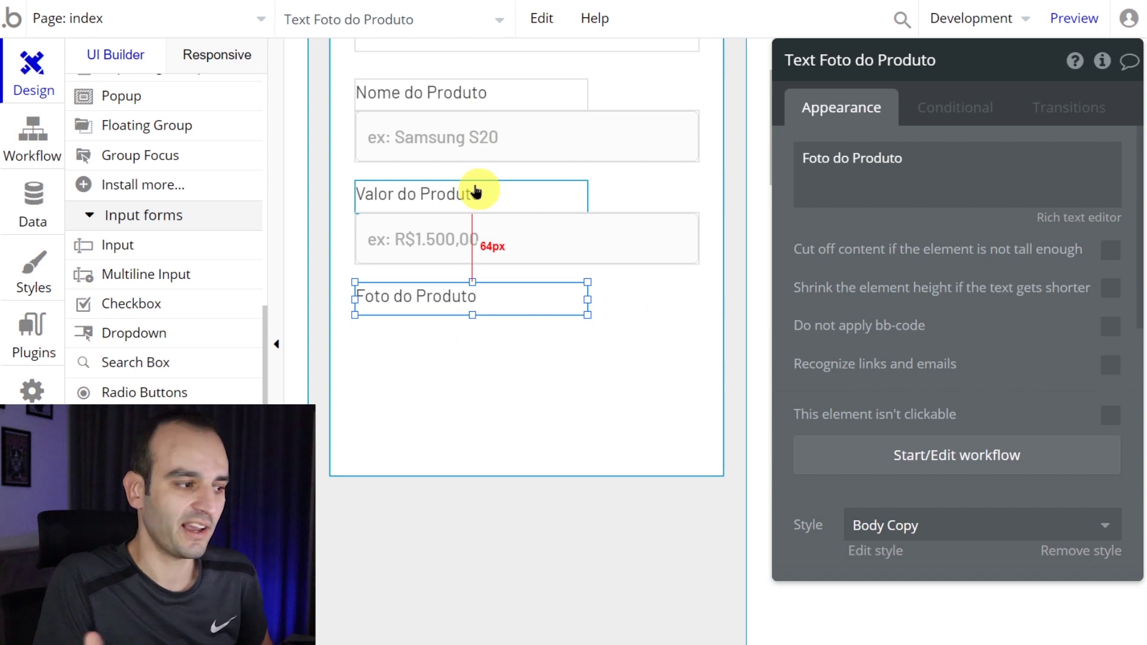
scroll(179, 326, down, 3)
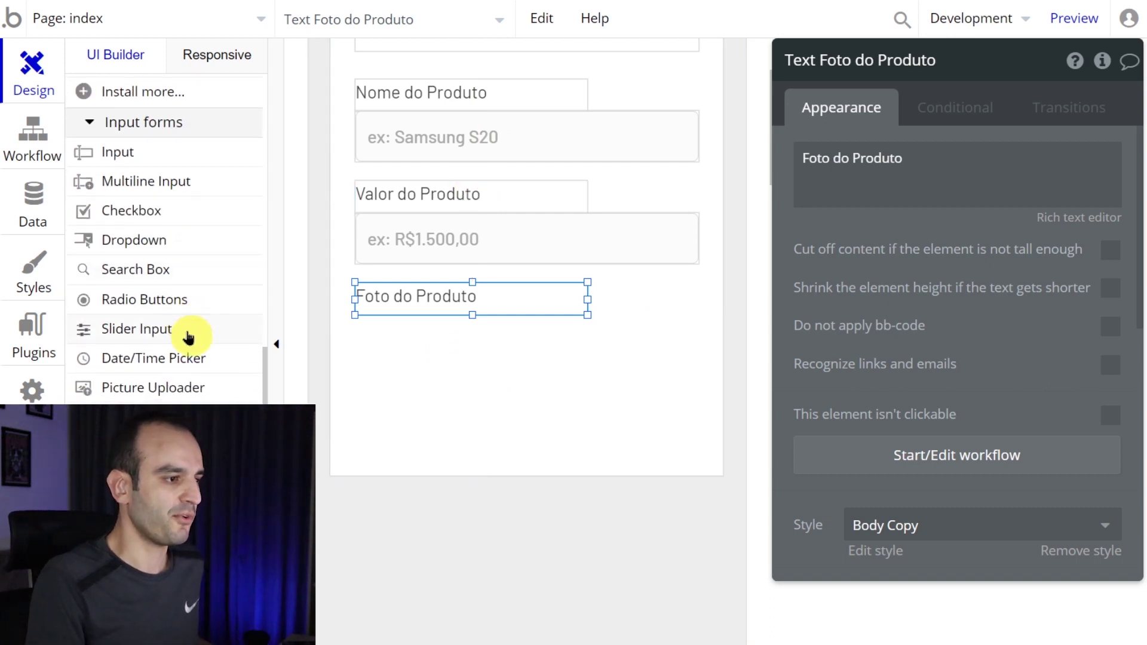
click(230, 318)
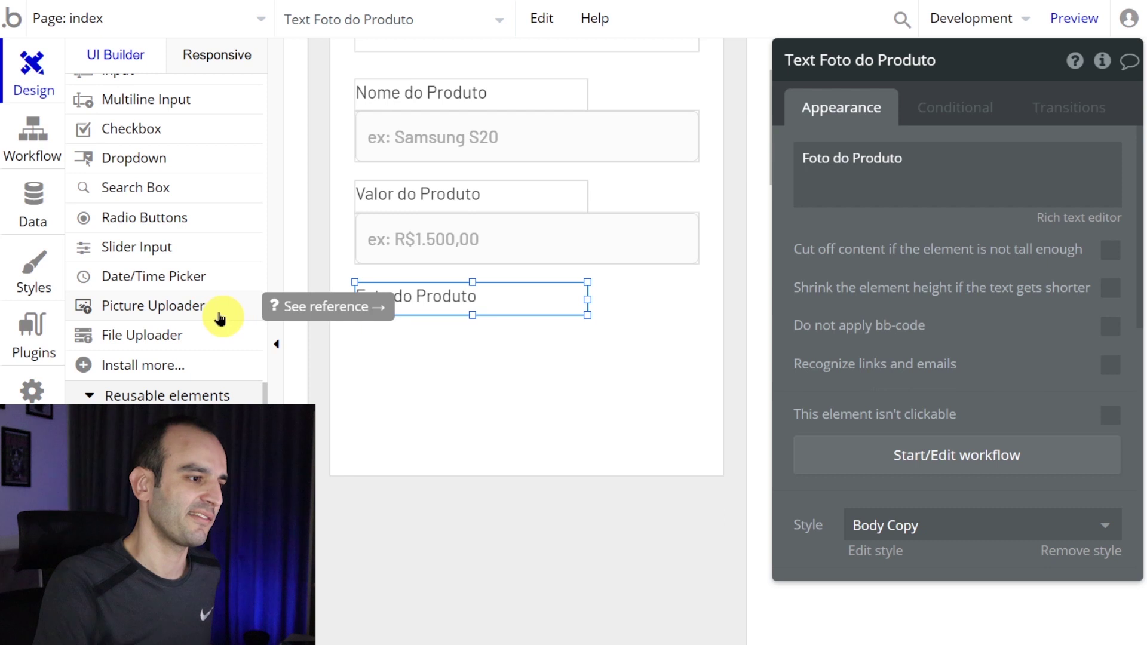
- Draw a picture uploader under Foto do Produto and extend the form group to fit it
click(224, 312)
drag(408, 335, 550, 463)
drag(497, 402, 447, 388)
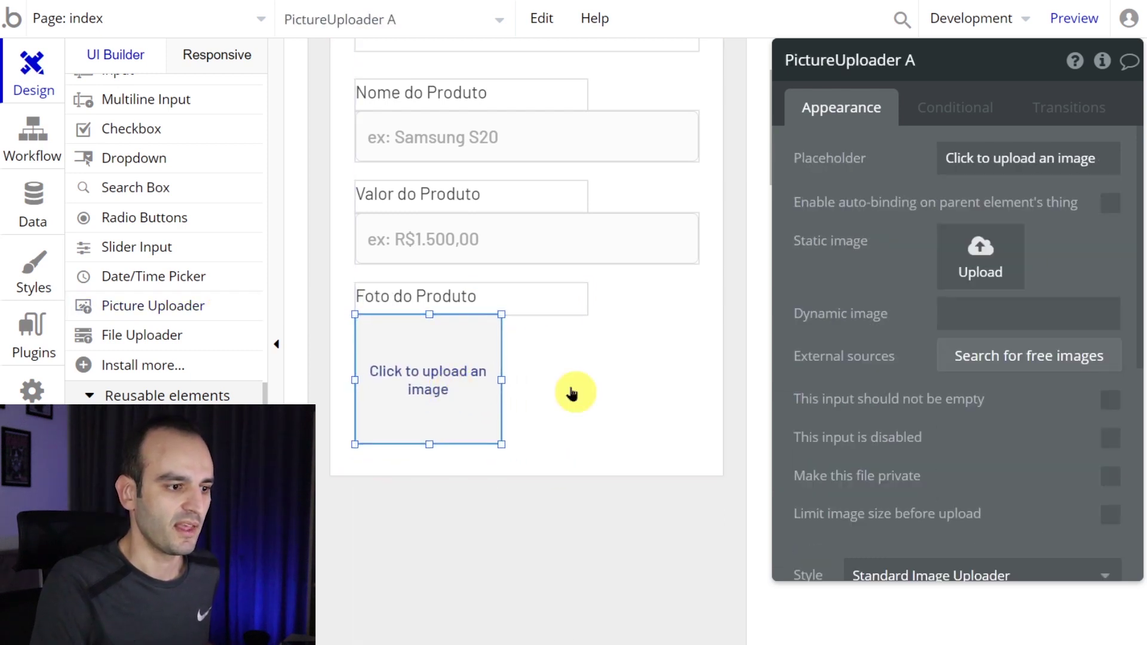
click(572, 392)
drag(530, 476, 526, 577)
- Size the uploader 130×130 with placeholder 'Insira uma imagem do produto'
click(476, 421)
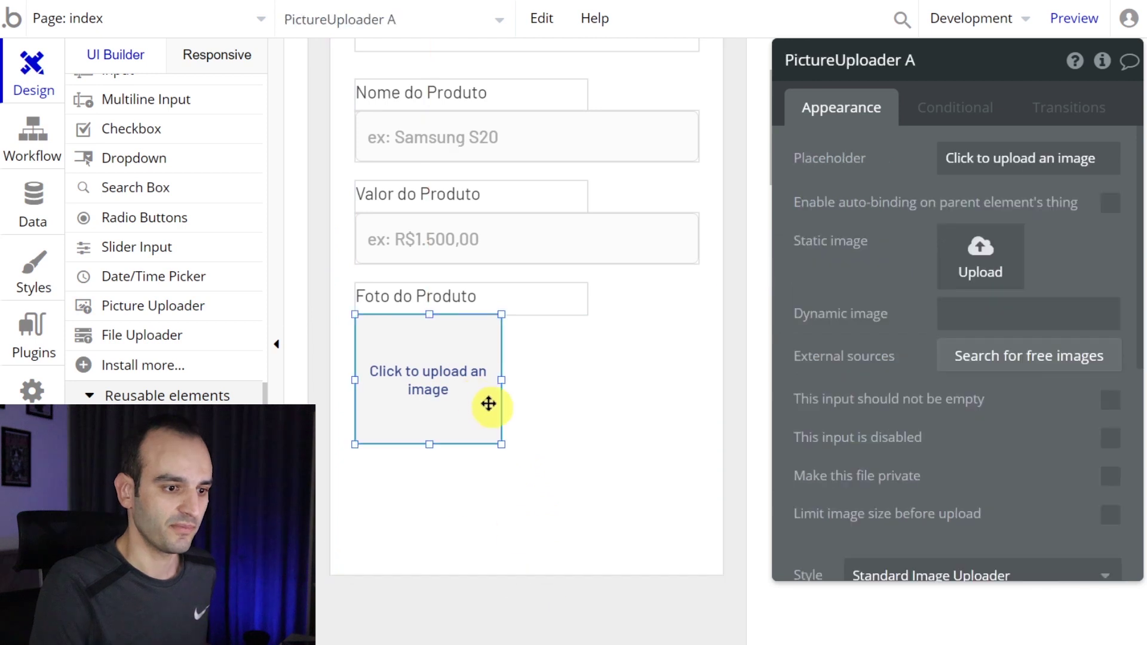
scroll(901, 425, down, 6)
double_click(863, 339)
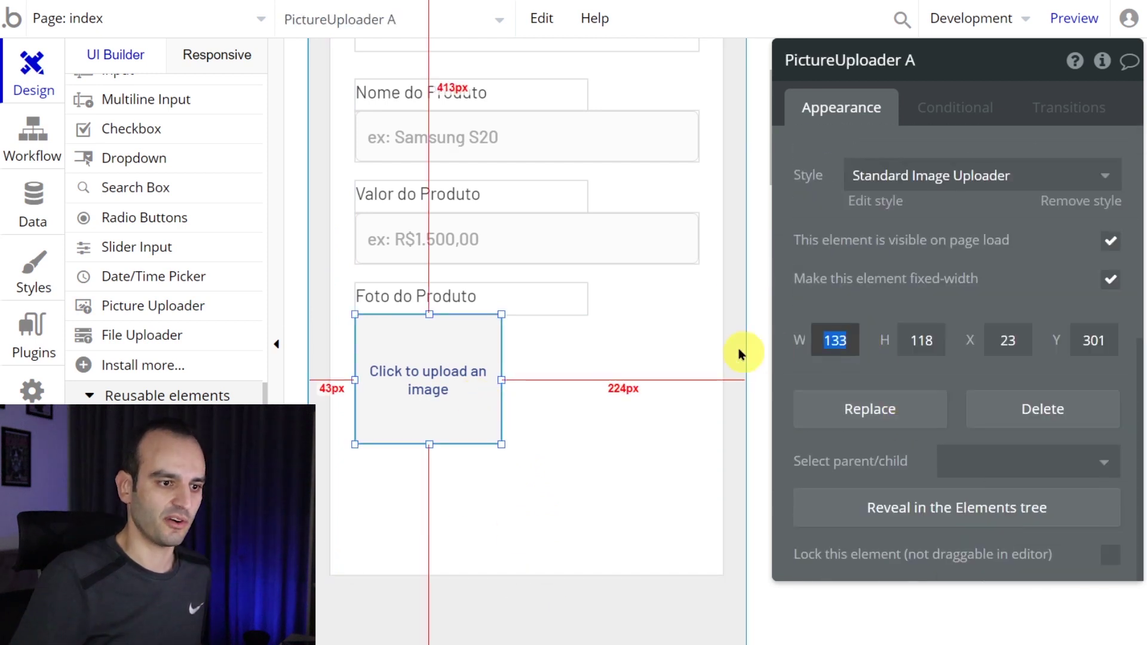
text(130)
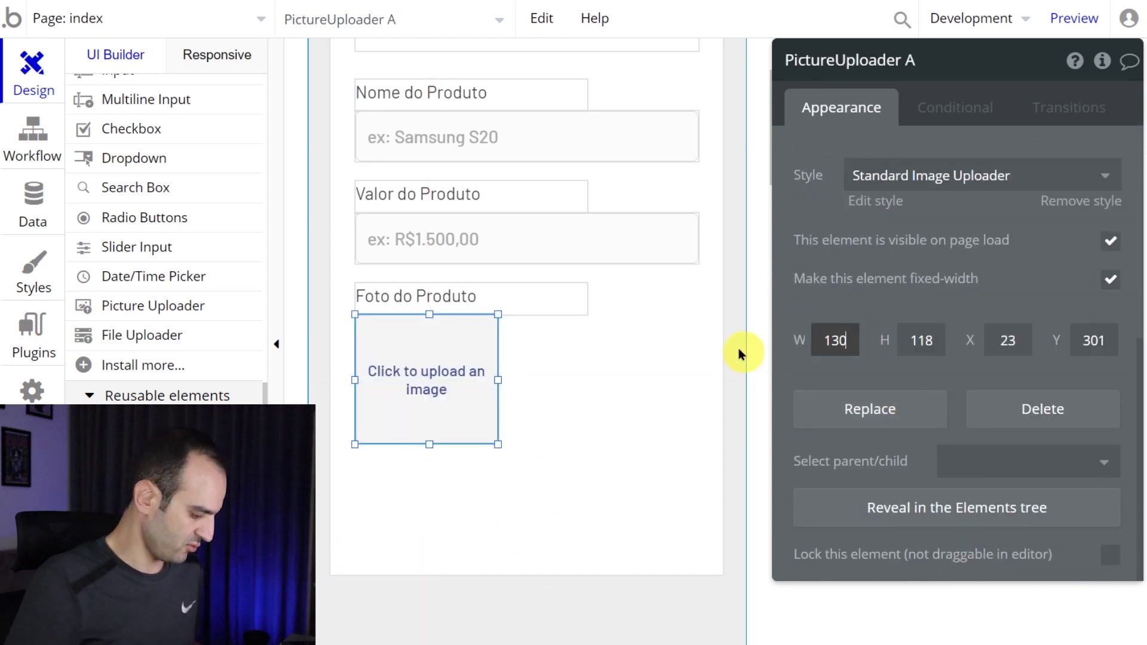
key(Tab)
text(130)
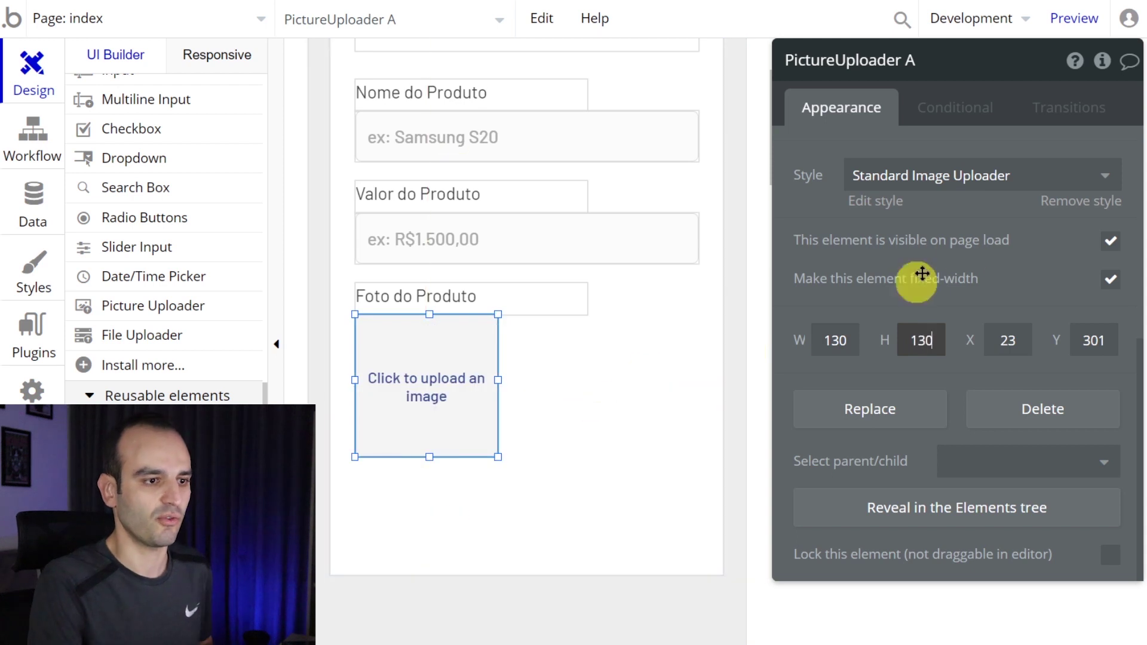
scroll(917, 274, up, 5)
click(971, 157)
key(BackSpace)
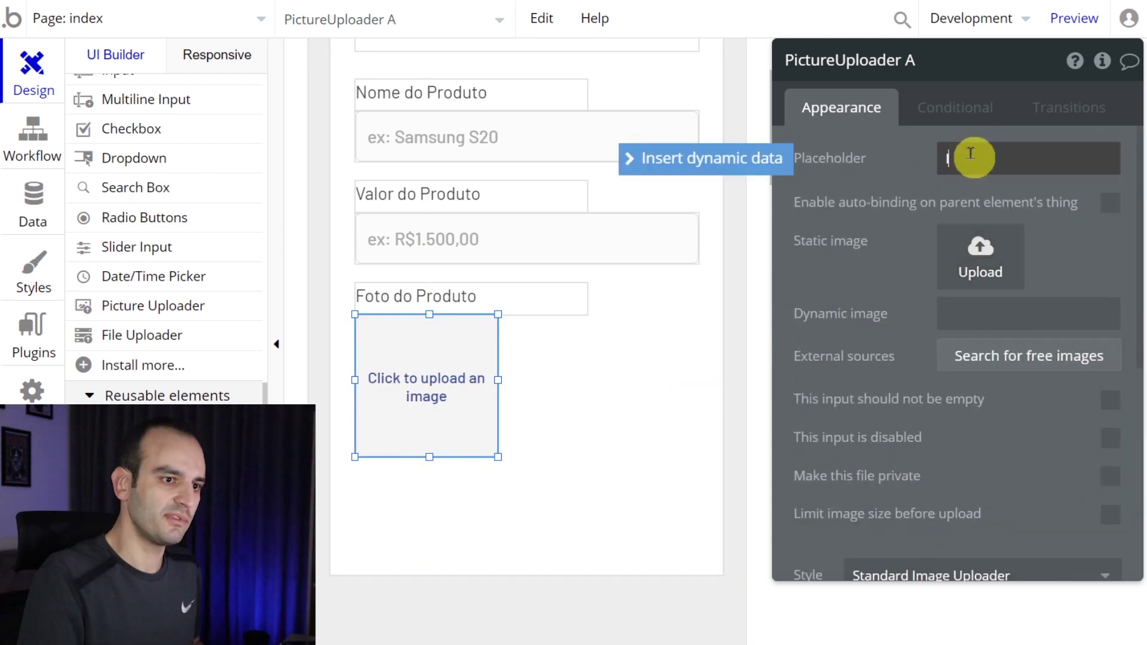
text(Insira uma imagem do produto)
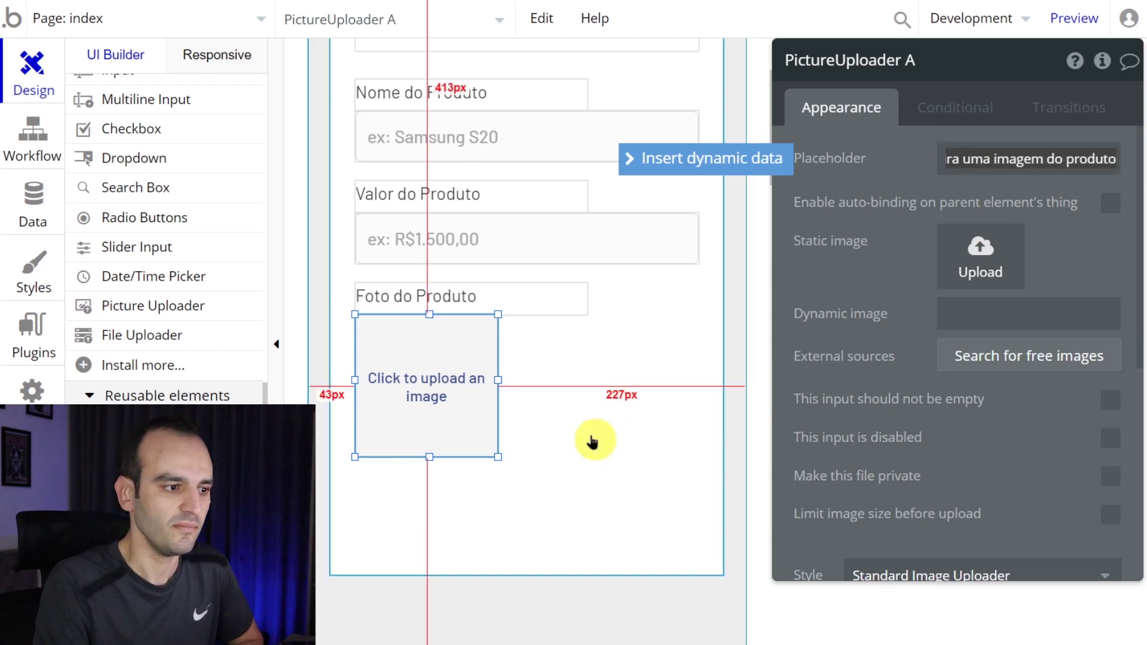
click(592, 442)
click(471, 385)
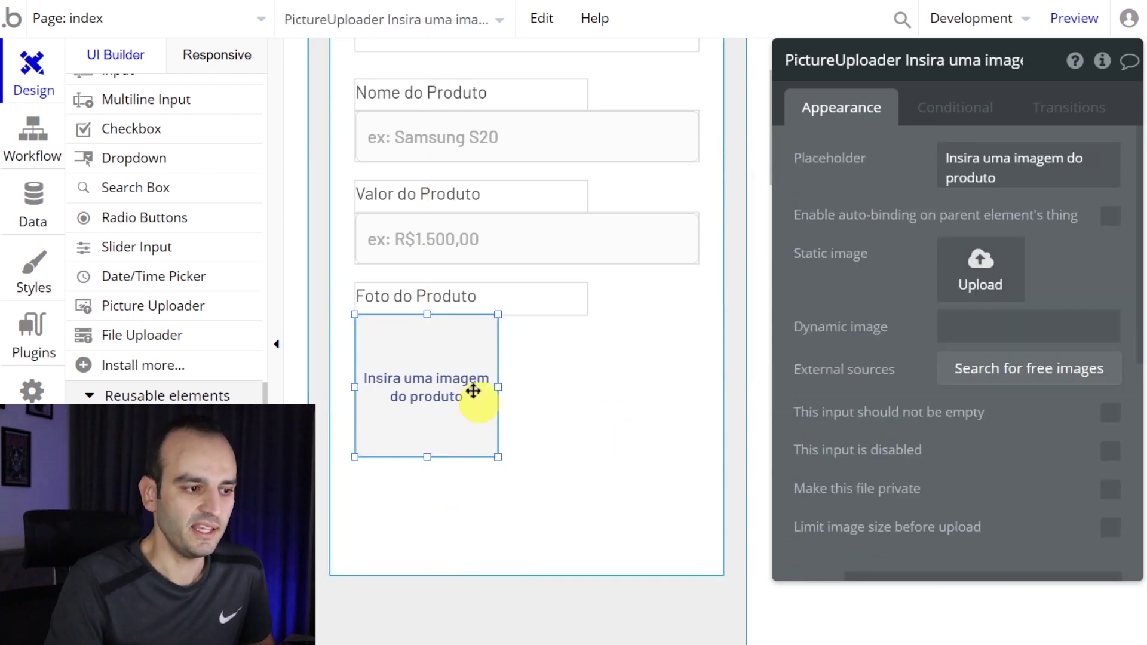
- Open a refreshed preview and upload s20.webp as the product photo
click(1082, 12)
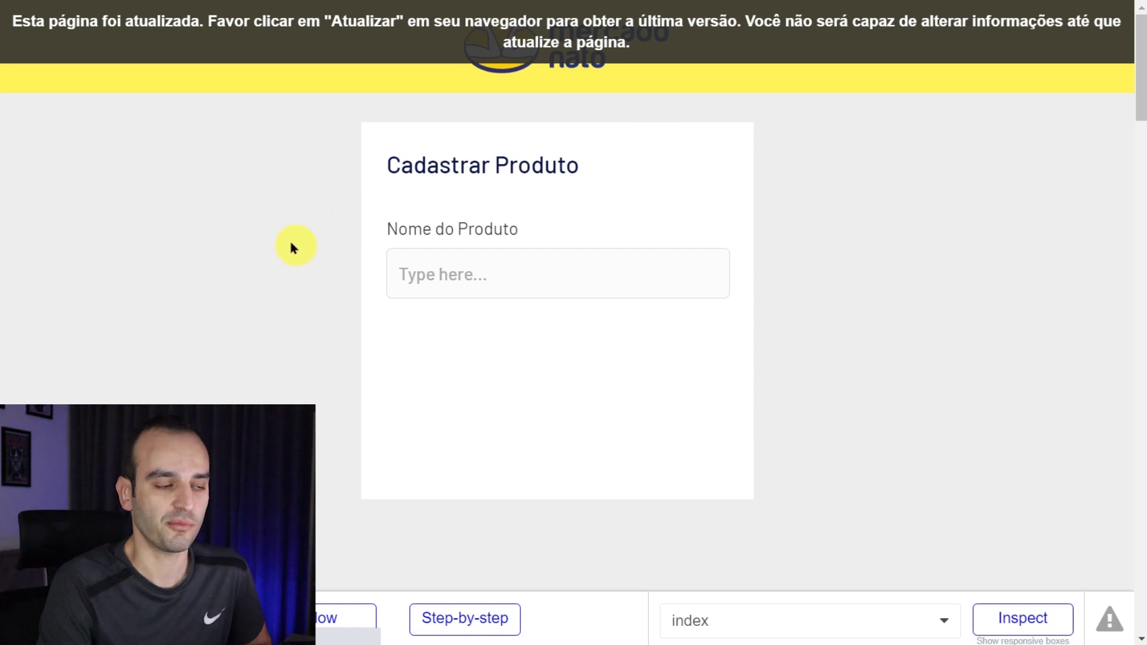
key(F5)
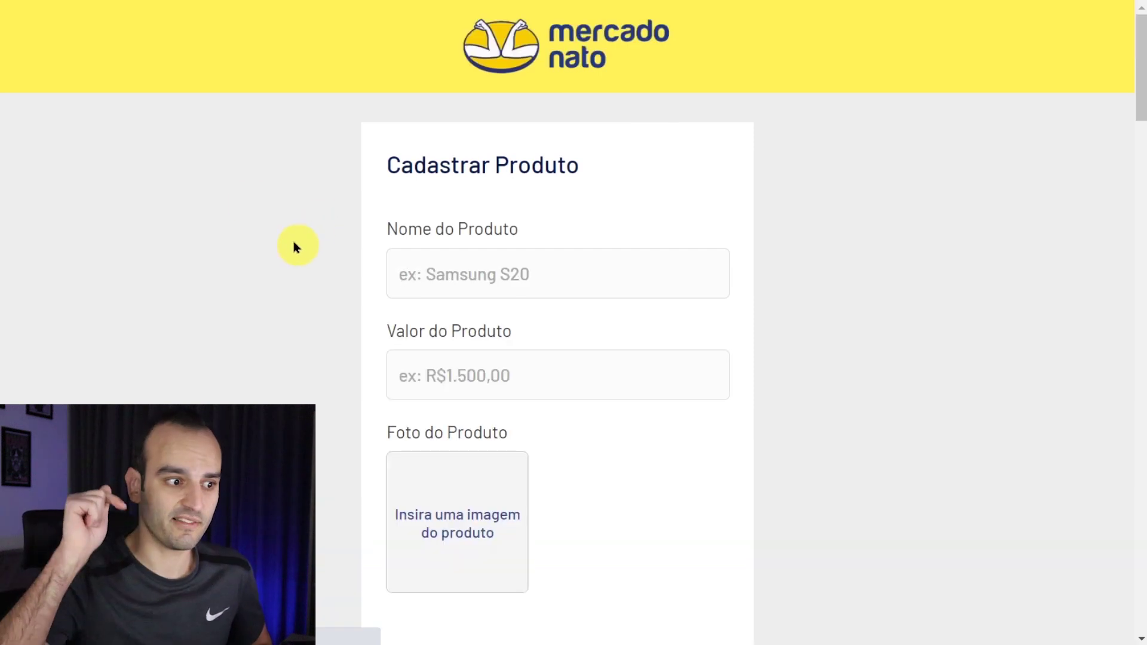
scroll(293, 245, down, 5)
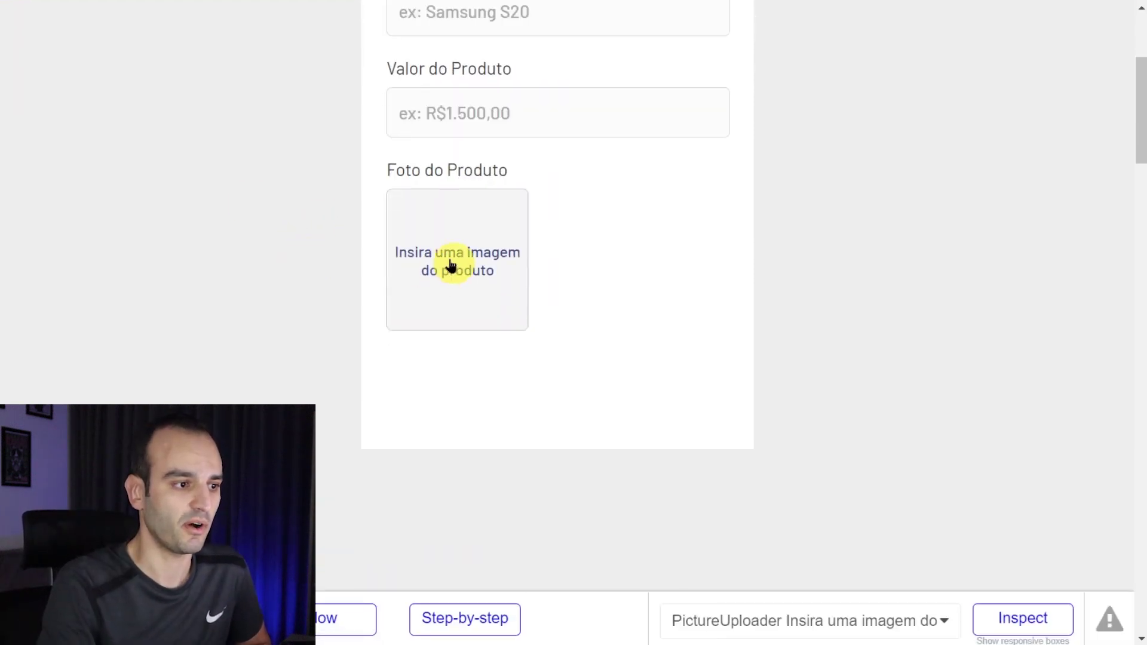
click(451, 265)
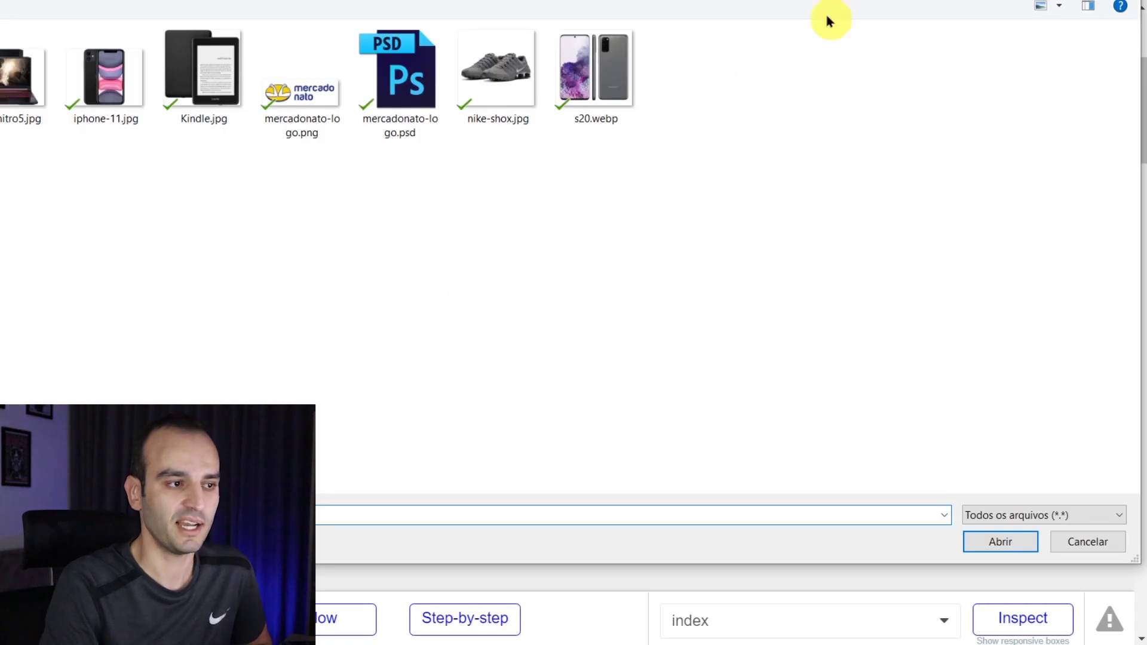
double_click(571, 91)
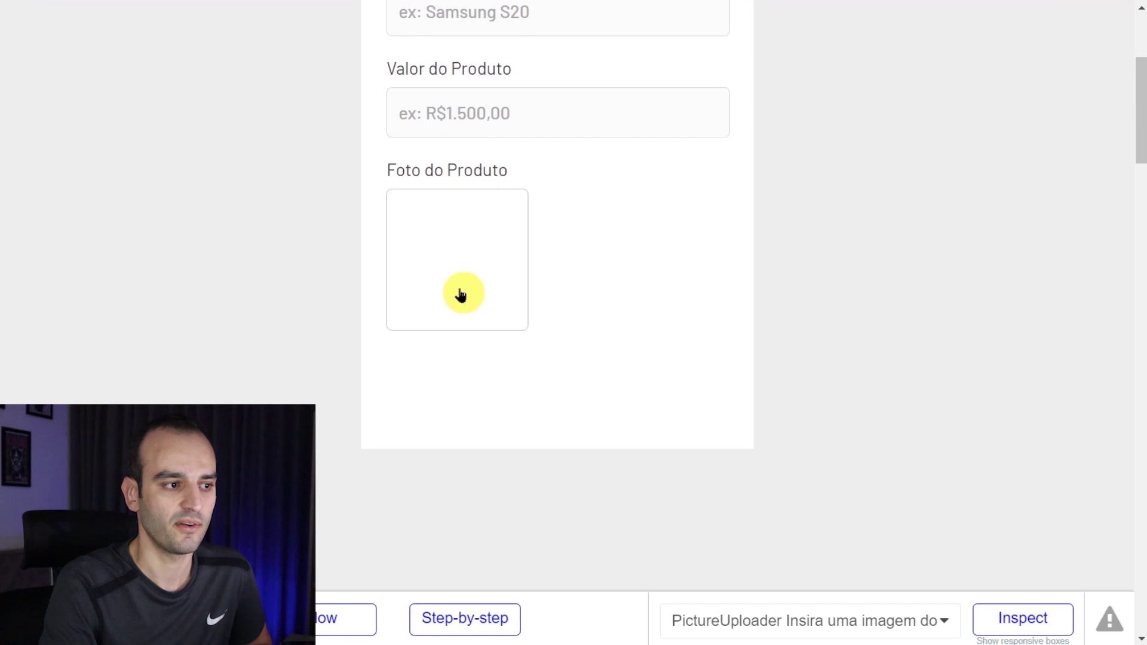
- Enter a test 'Iphone 11 PRO' name and price R$1.500,00, then return to the editor
click(417, 105)
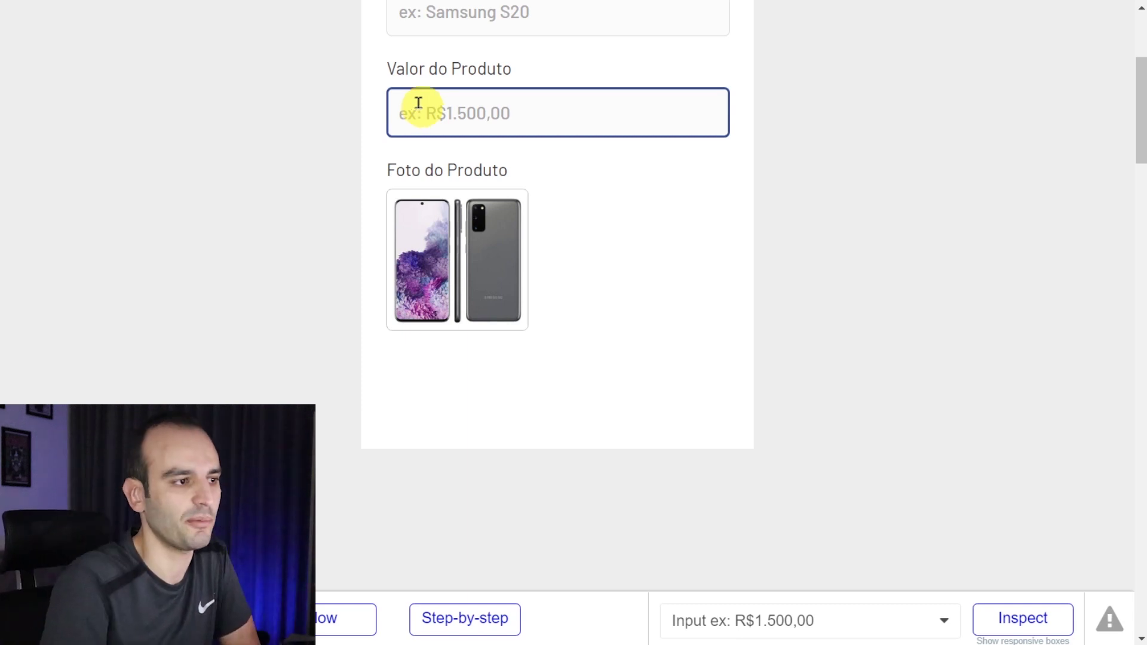
key(ctrl+Tab)
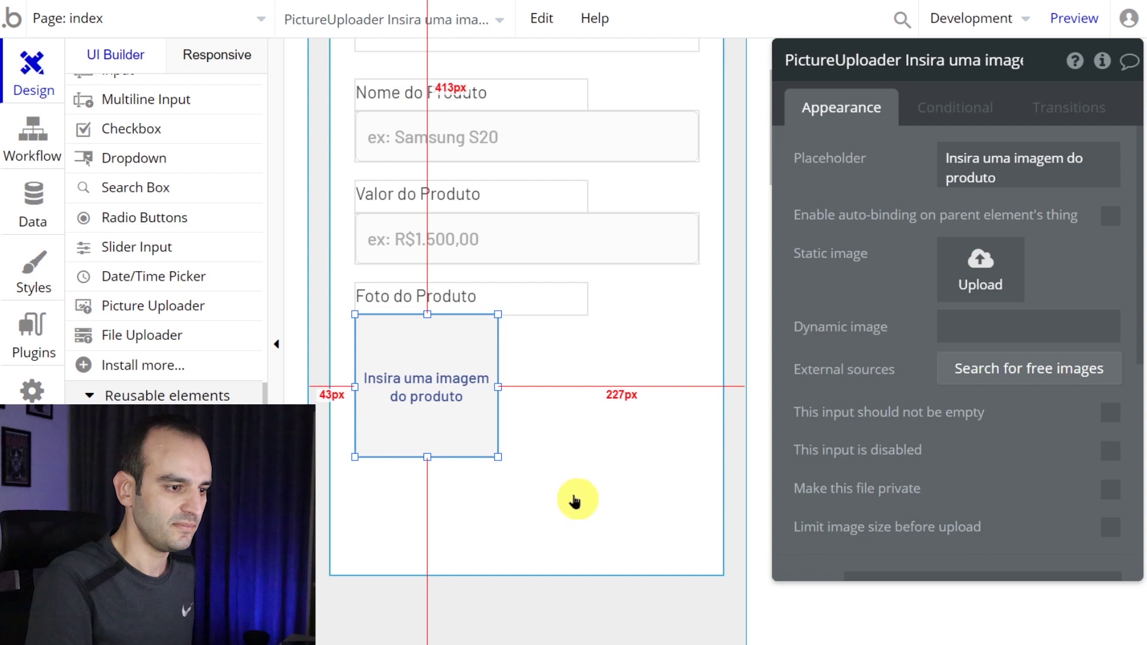
click(578, 497)
key(ctrl+Tab)
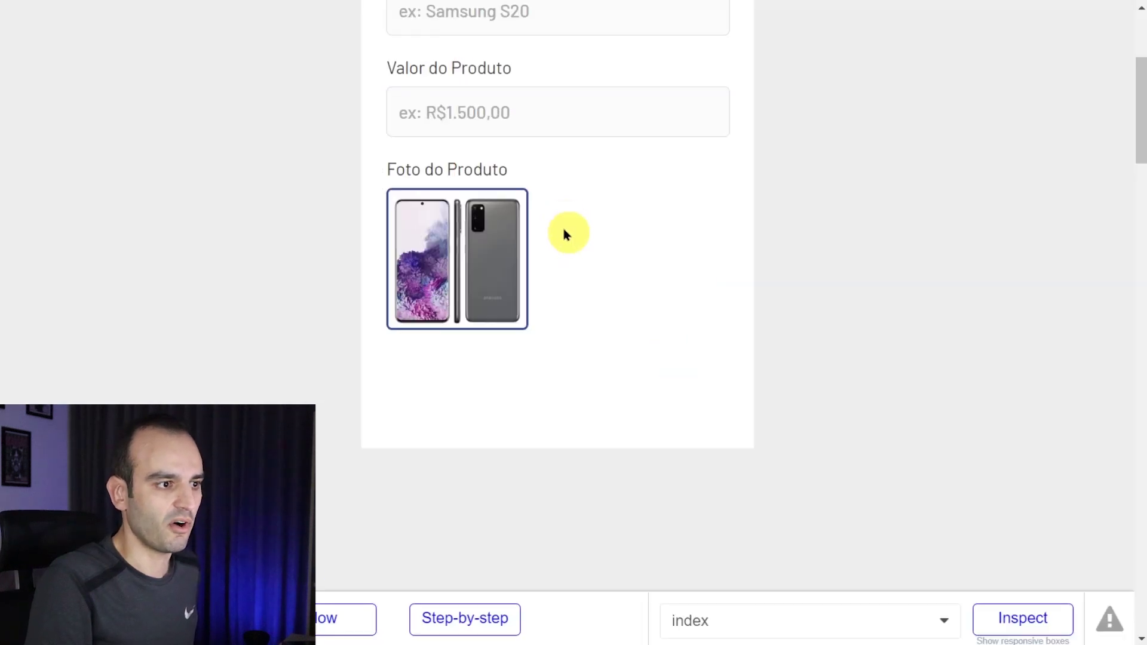
scroll(564, 230, up, 3)
click(589, 192)
text(I)
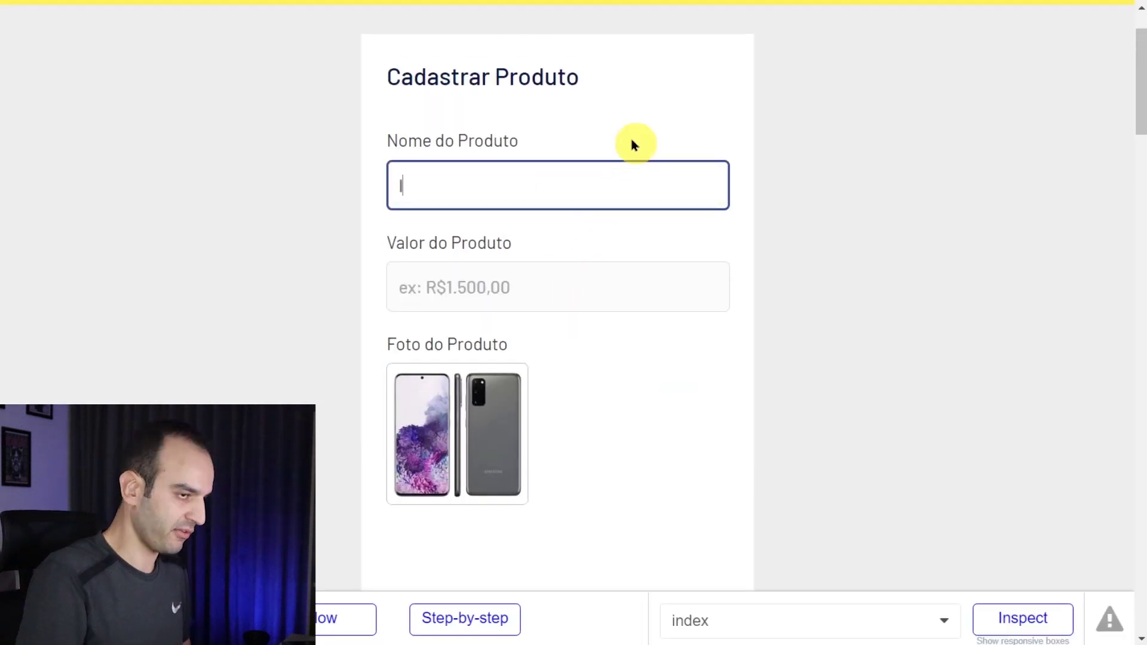
text(phone 11 PRO ds hdfuis hrf89ew ryf894ew hrfuew)
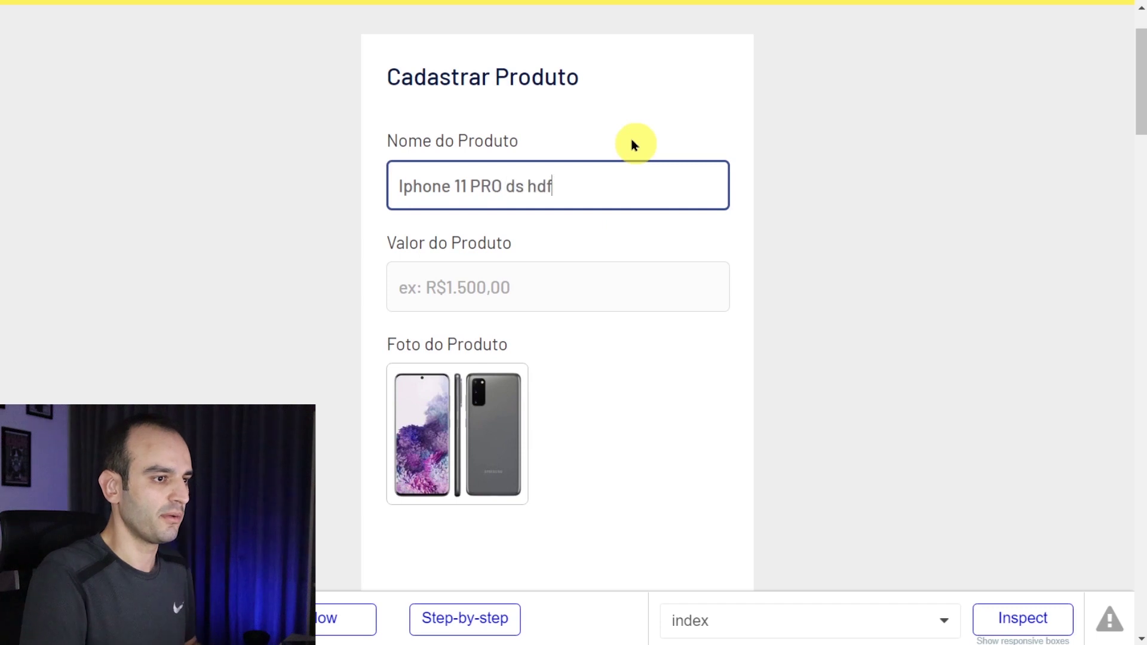
key(Tab)
text(R$)
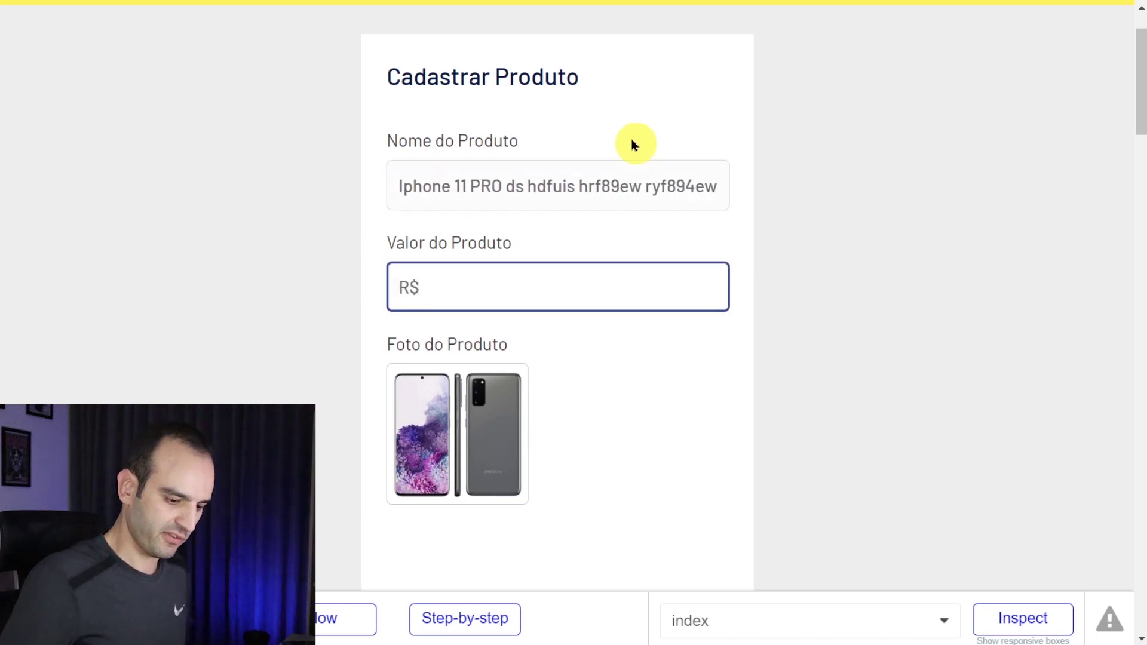
text(1.500,00)
click(740, 414)
scroll(521, 366, down, 2)
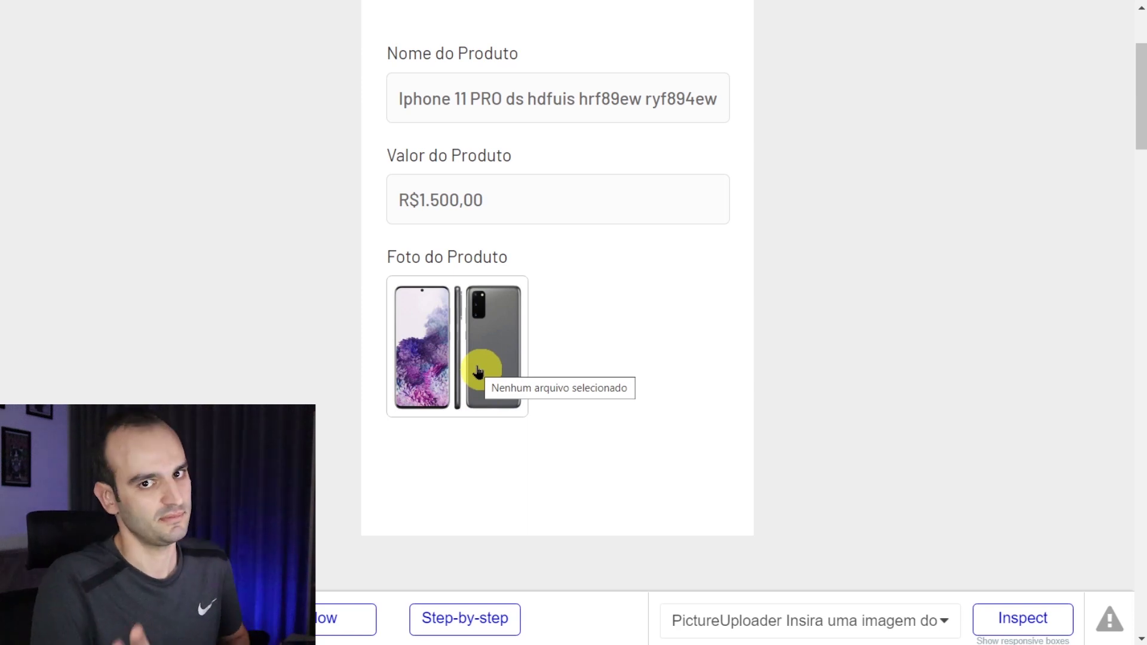
click(478, 371)
key(alt+Tab)
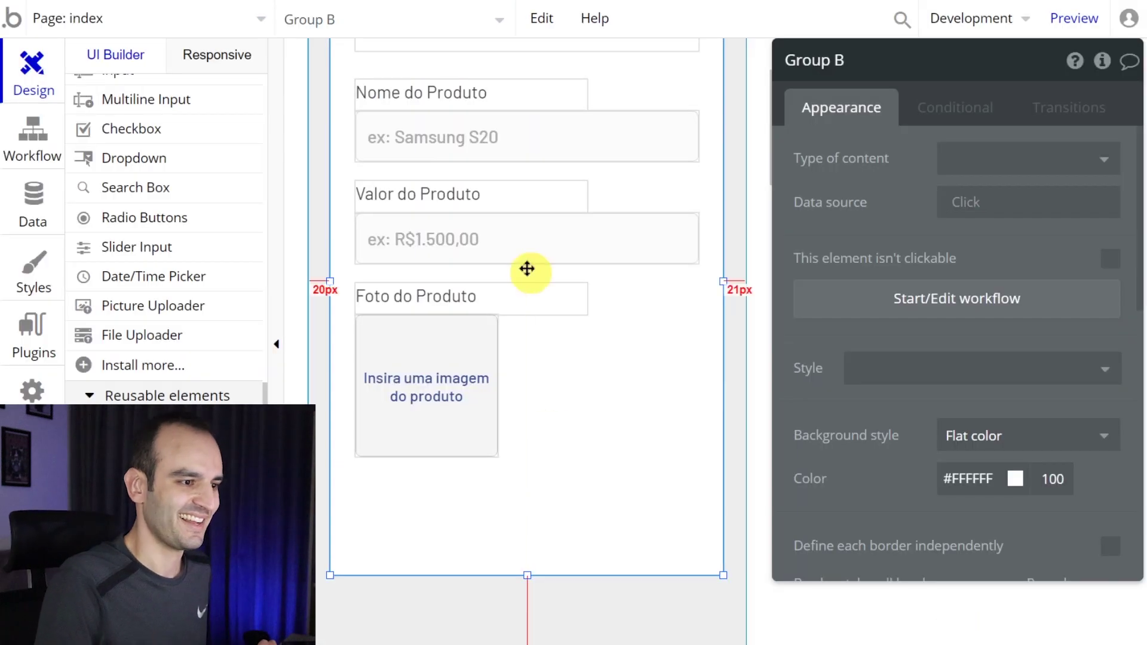
- Make the form group slightly taller at the bottom and choose the Button element
drag(526, 576, 533, 584)
scroll(180, 331, up, 10)
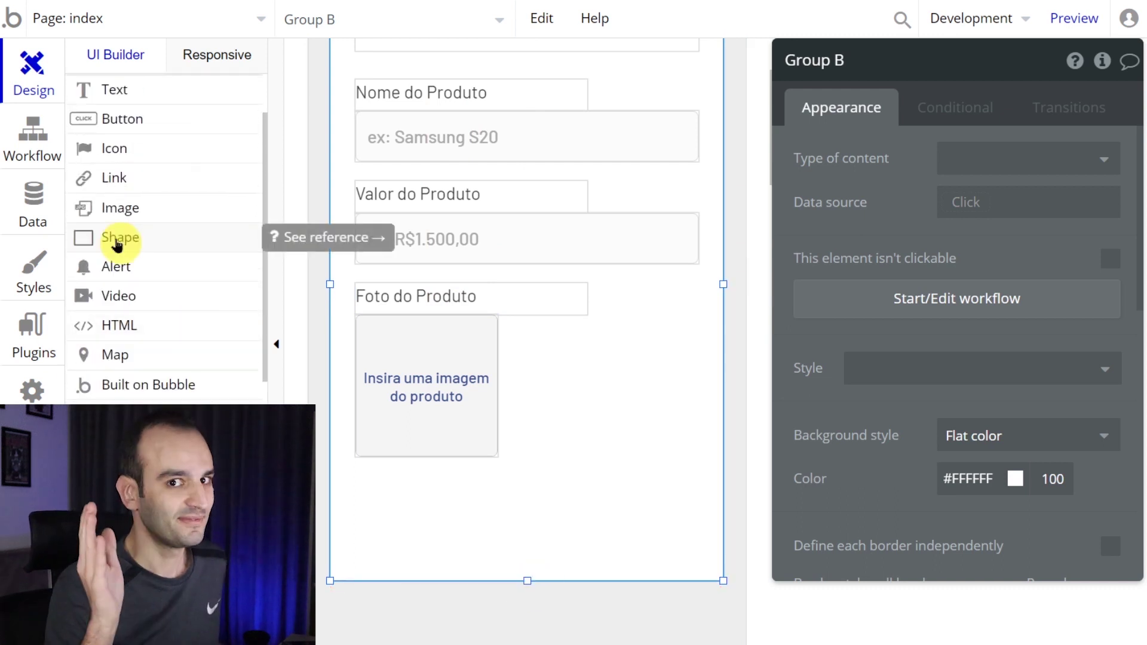
click(200, 122)
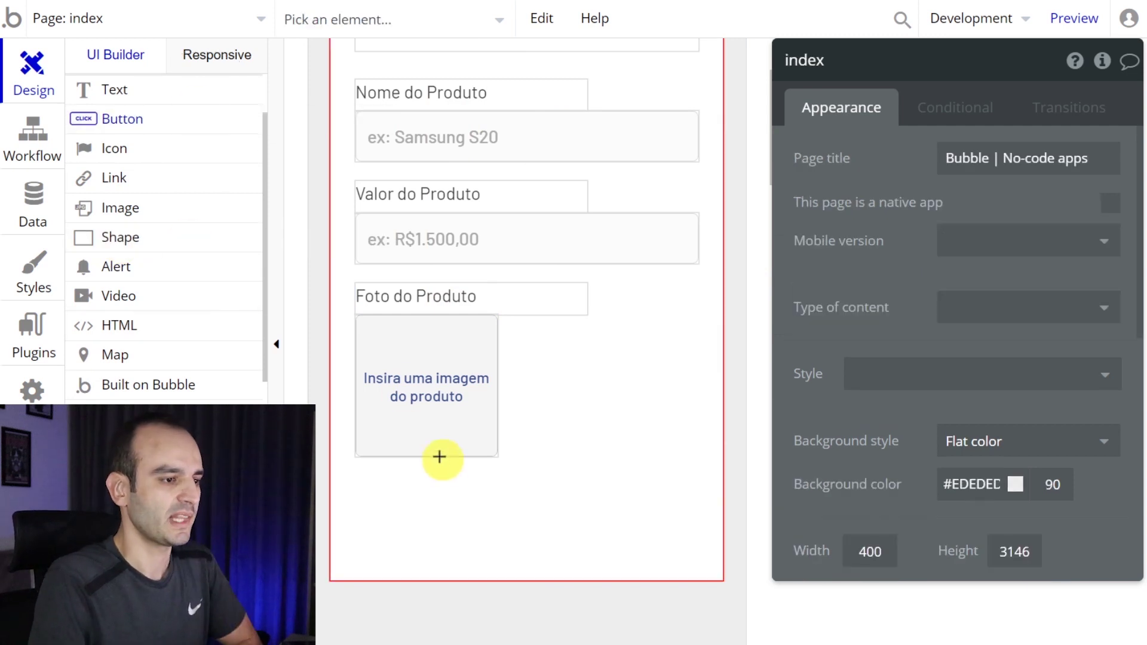
- Add a 'CADASTRAR PRODUTO' button under the photo uploader and start its click workflow
drag(413, 482, 634, 544)
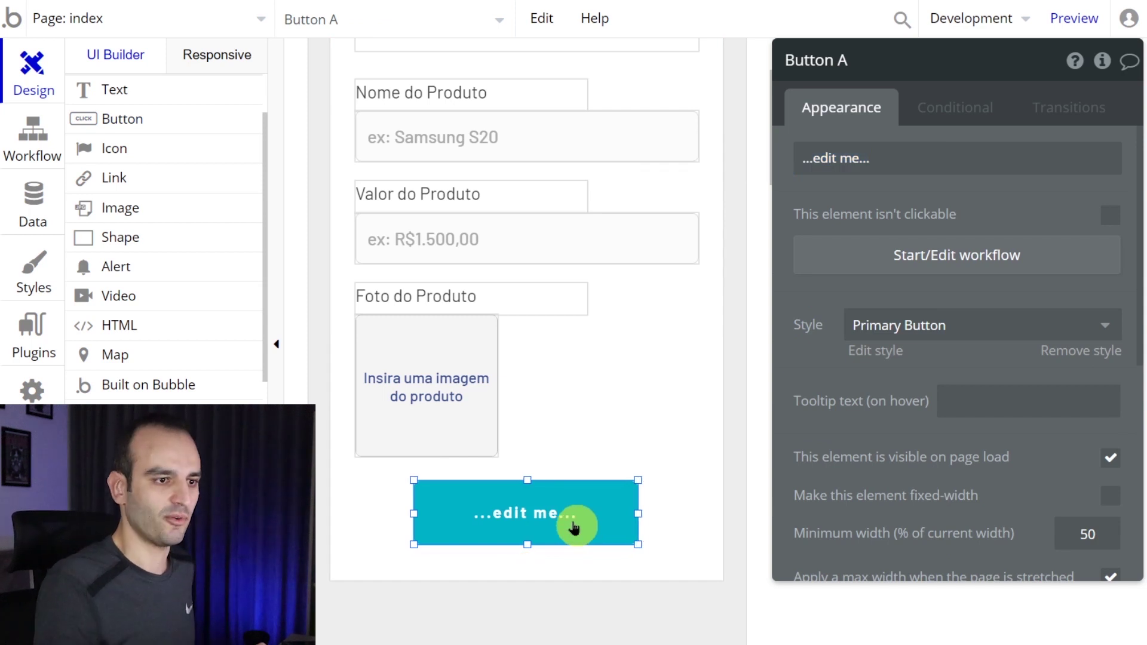
triple_click(846, 170)
text(CADASTRAR PRODUTO)
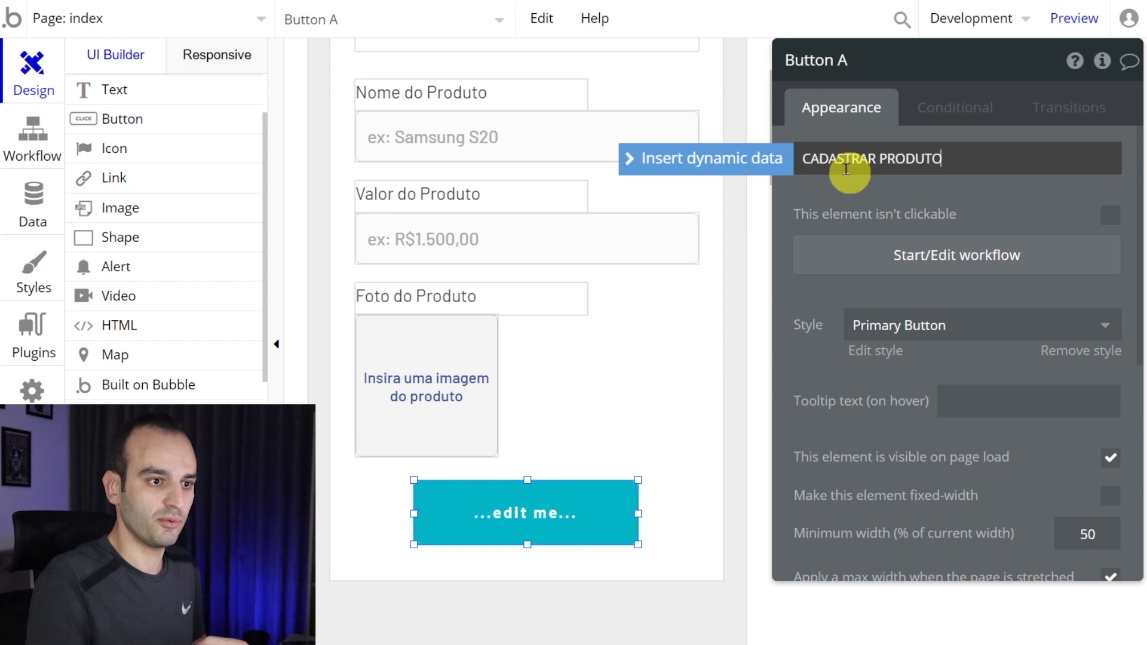
click(580, 525)
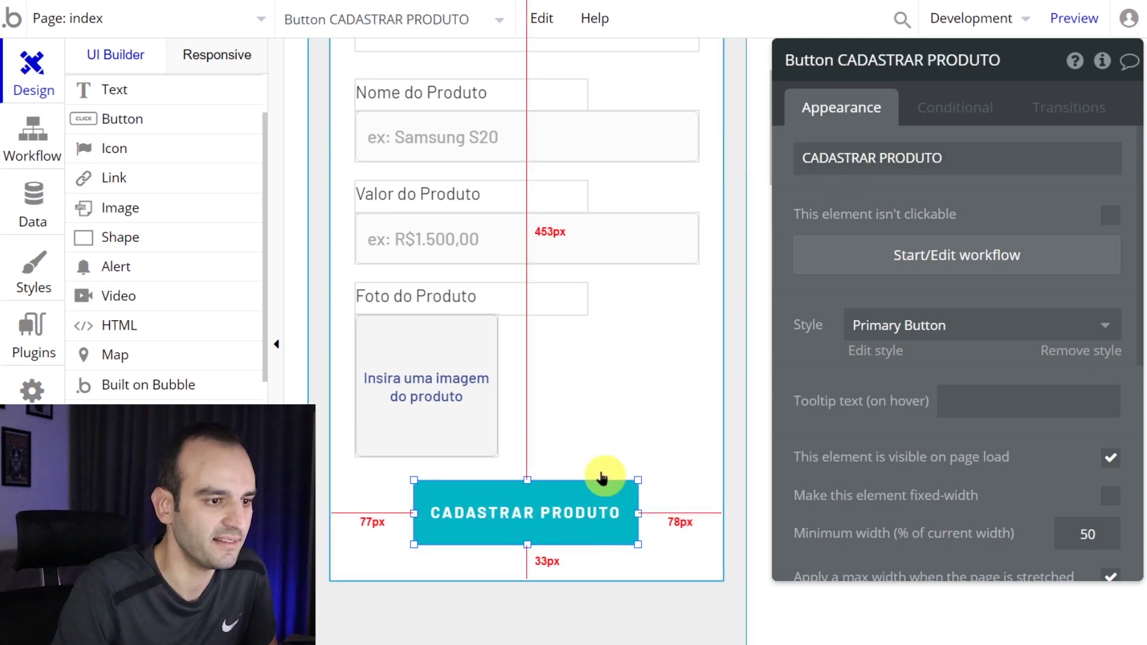
click(902, 267)
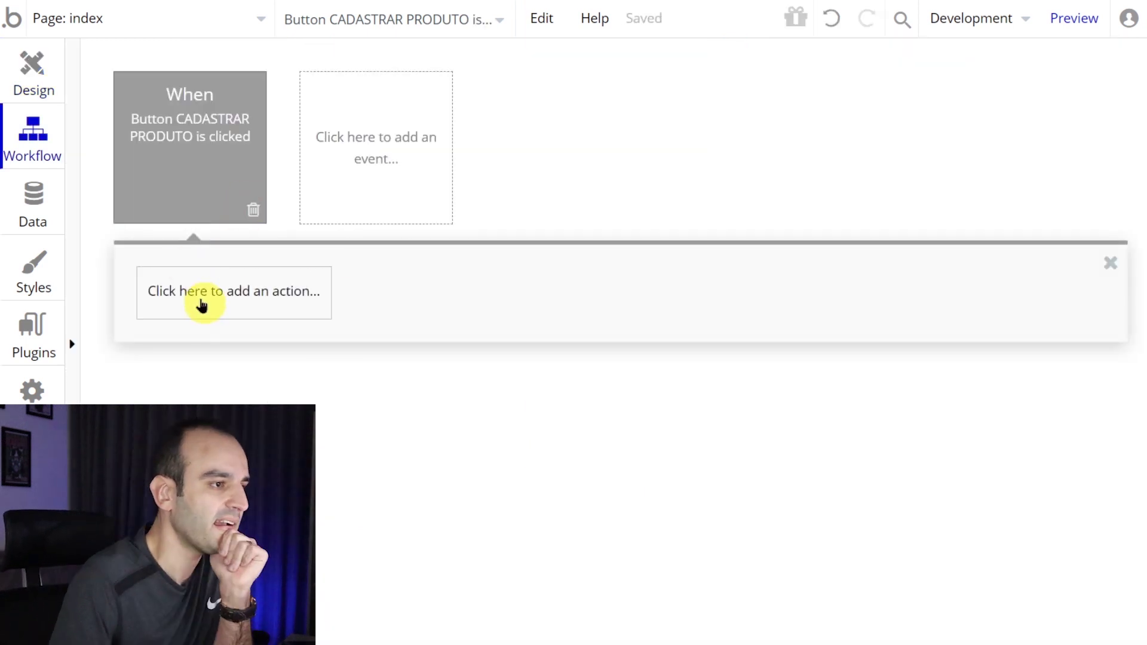
click(33, 71)
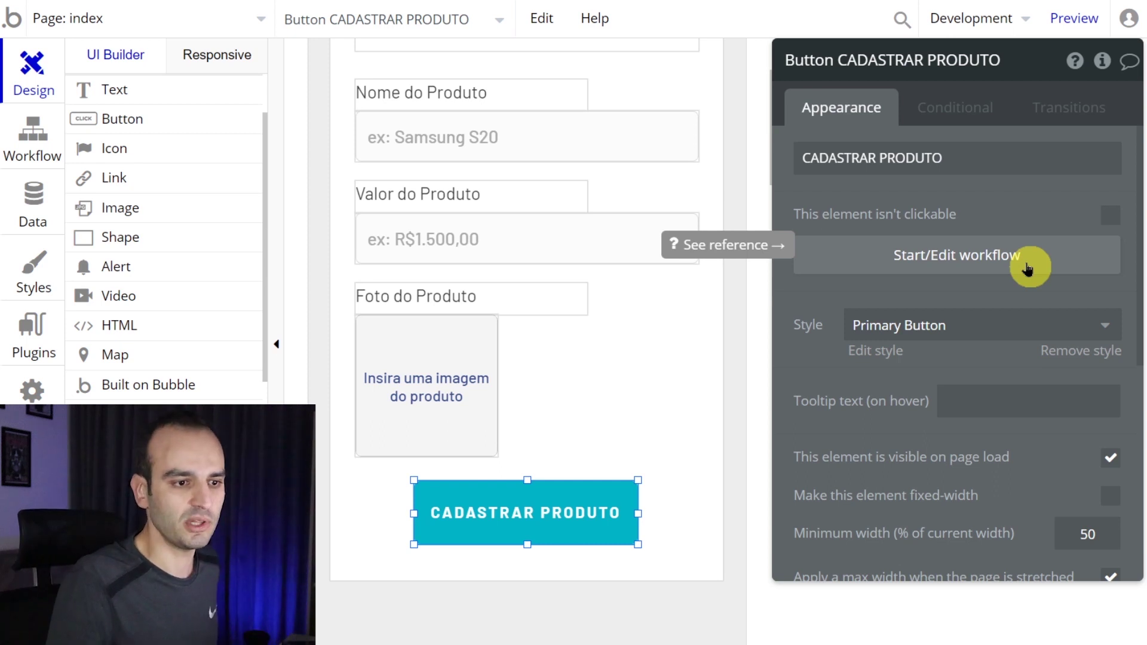
click(1026, 269)
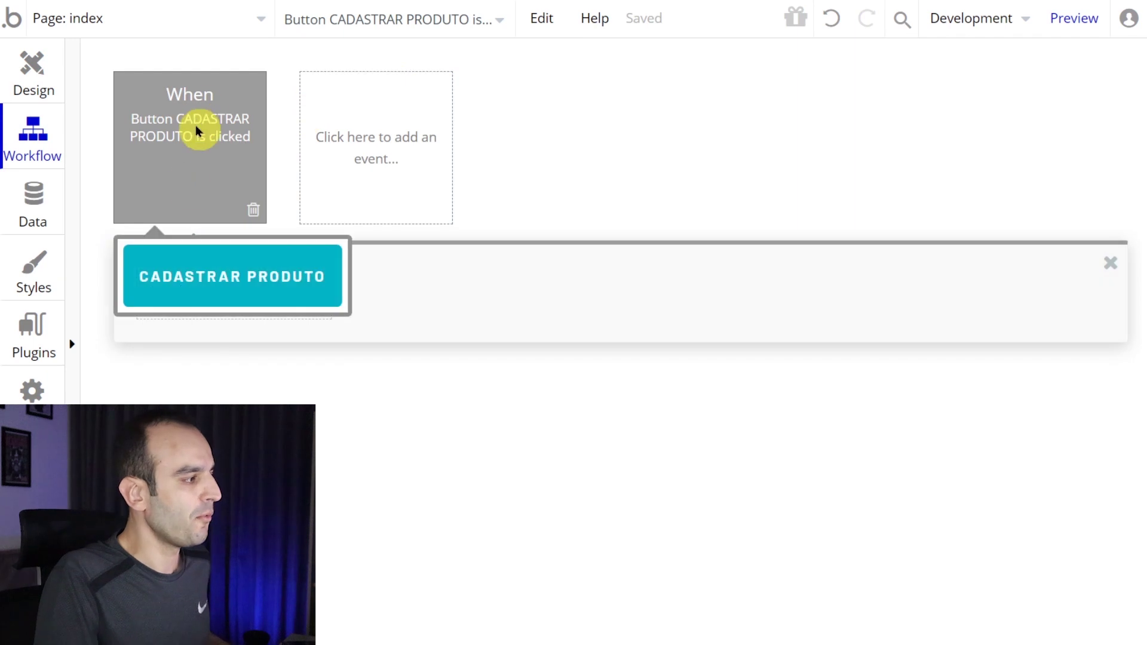
key(ctrl+plus)
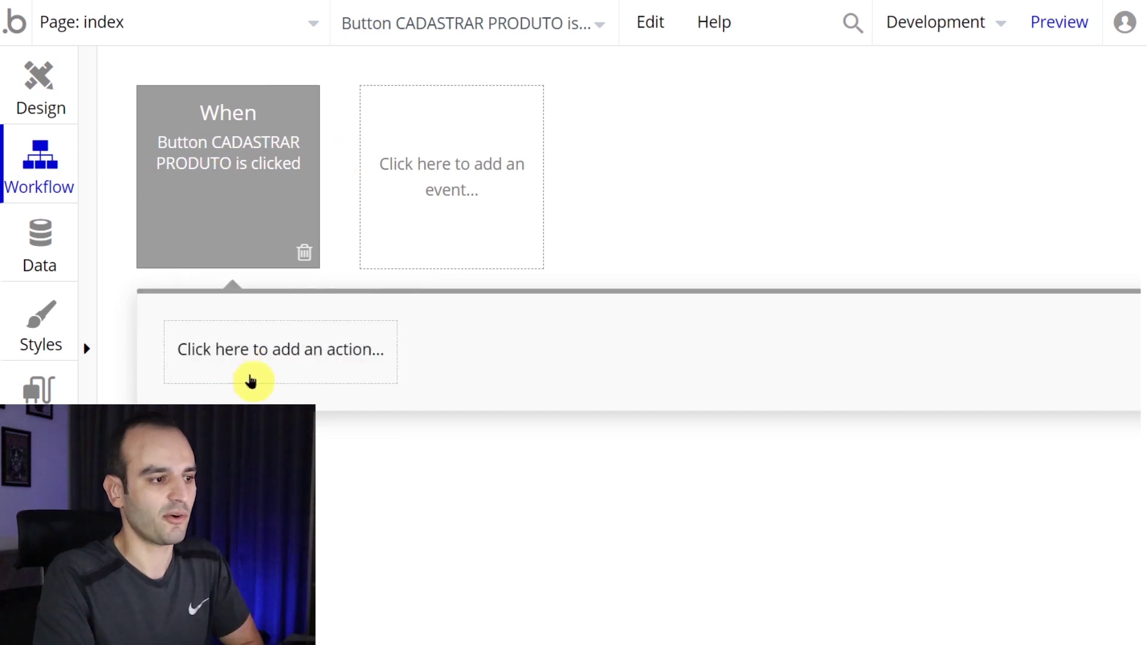
click(249, 372)
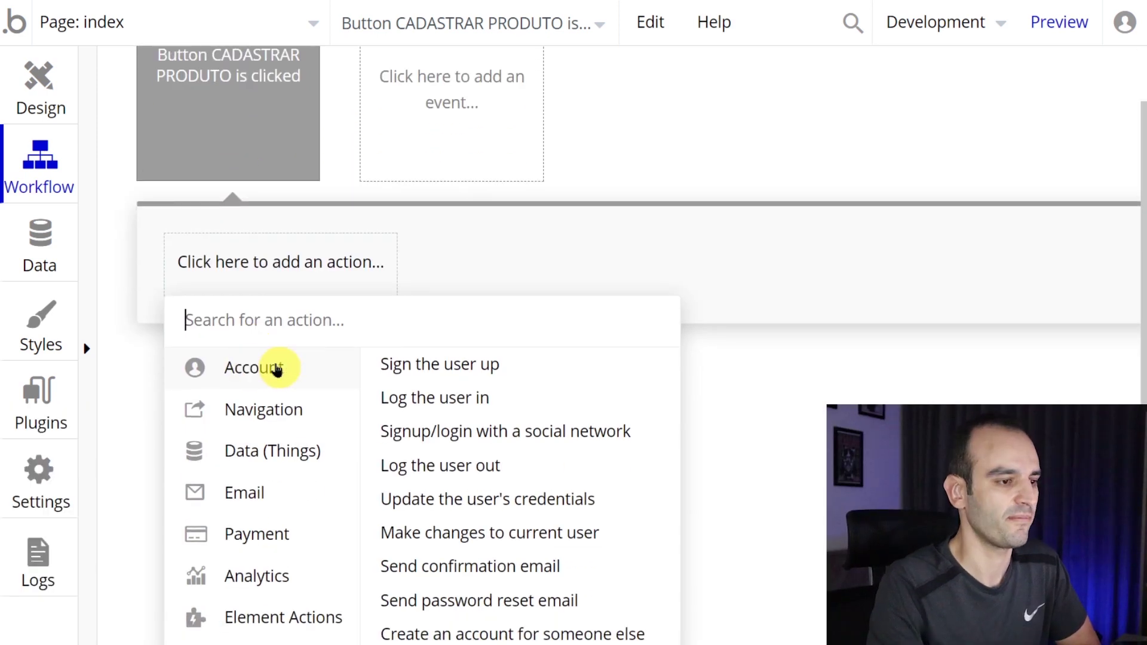
- Add a 'Create a new thing...' action from the Data (Things) category as Step 1
scroll(274, 366, down, 2)
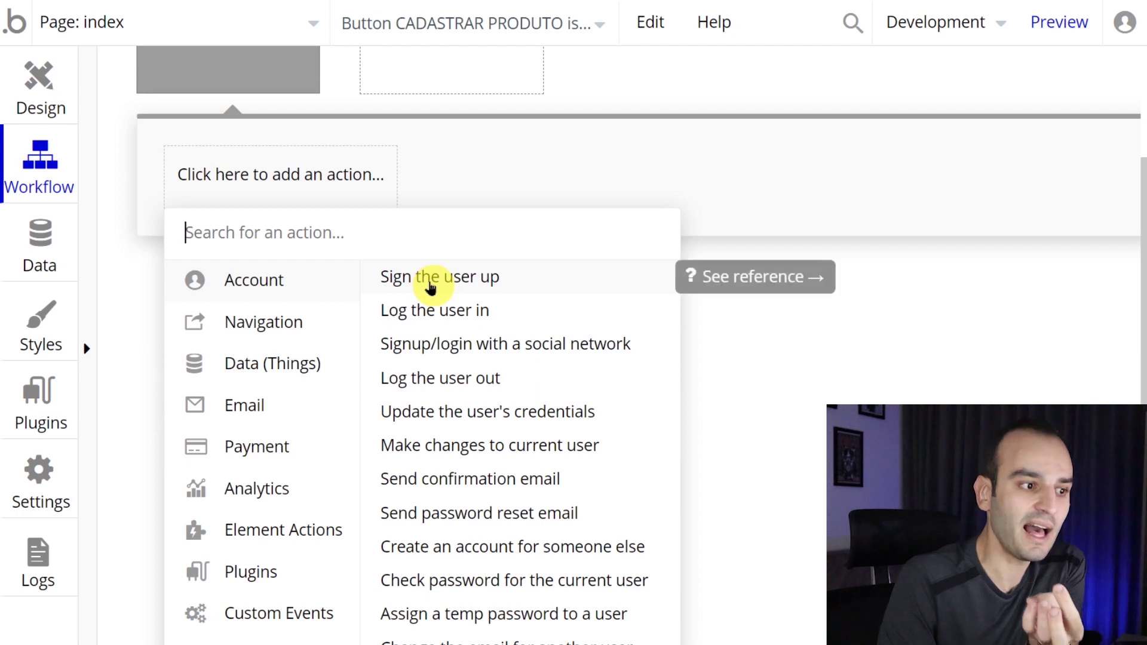
scroll(454, 319, down, 2)
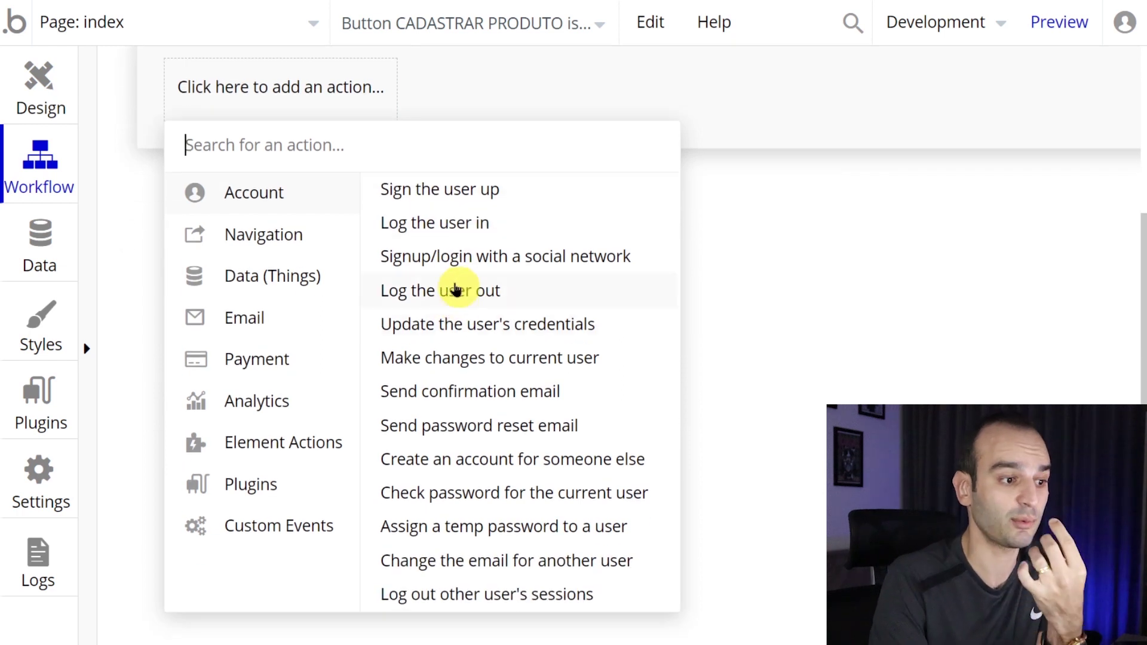
mouse_move(297, 238)
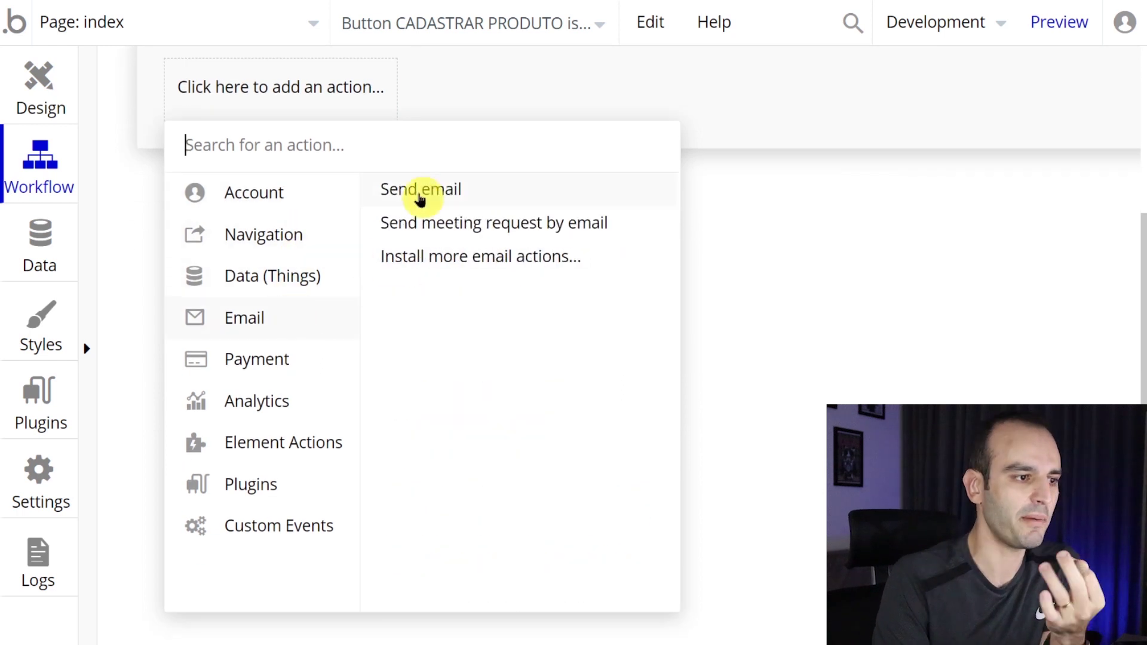
mouse_move(346, 283)
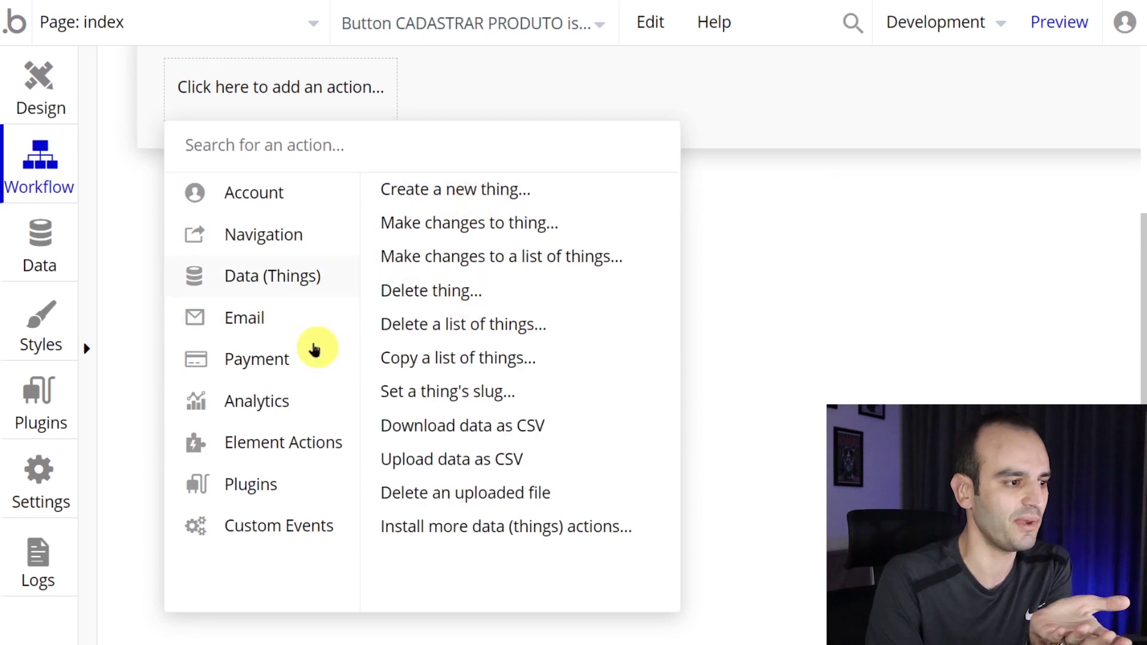
mouse_move(298, 366)
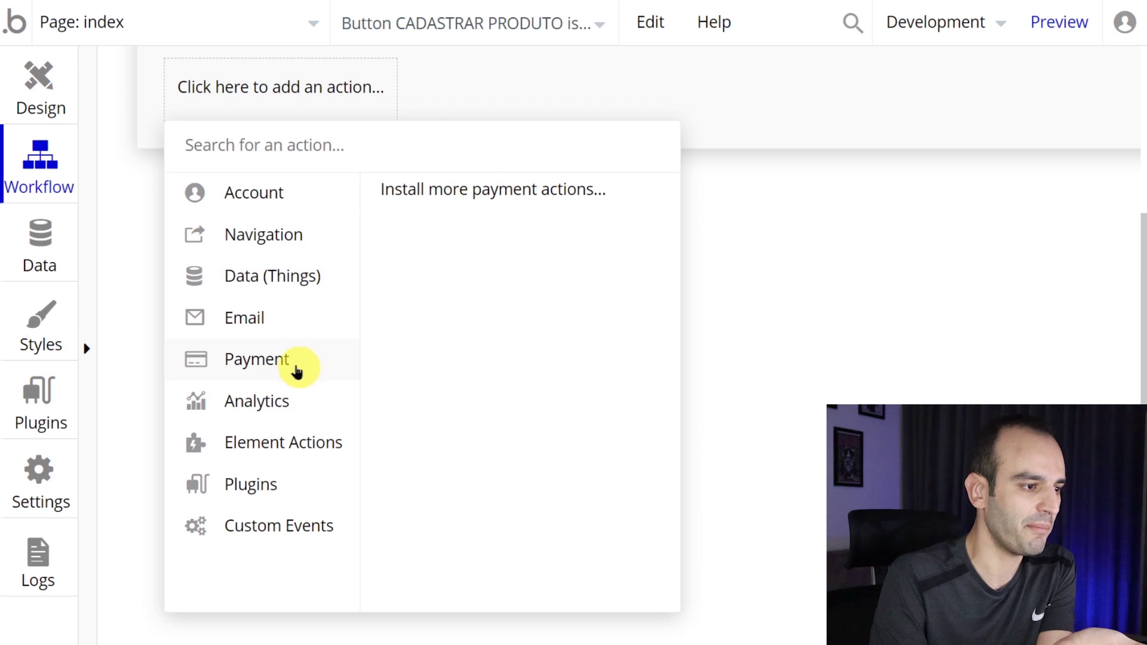
mouse_move(297, 444)
mouse_move(298, 485)
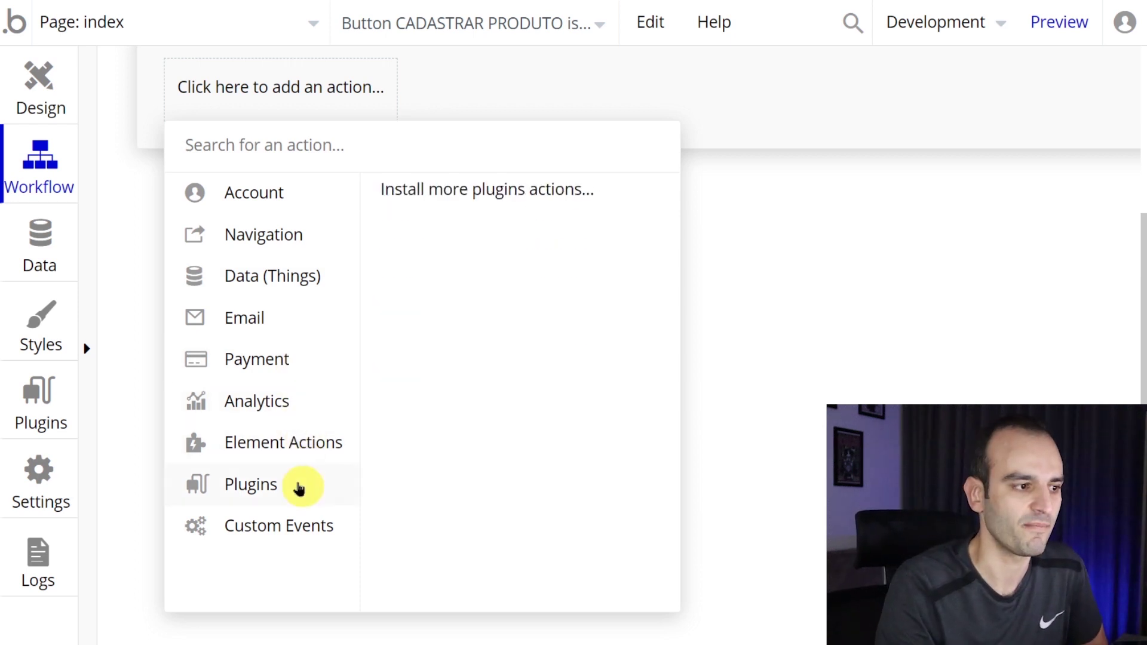
scroll(307, 436, up, 1)
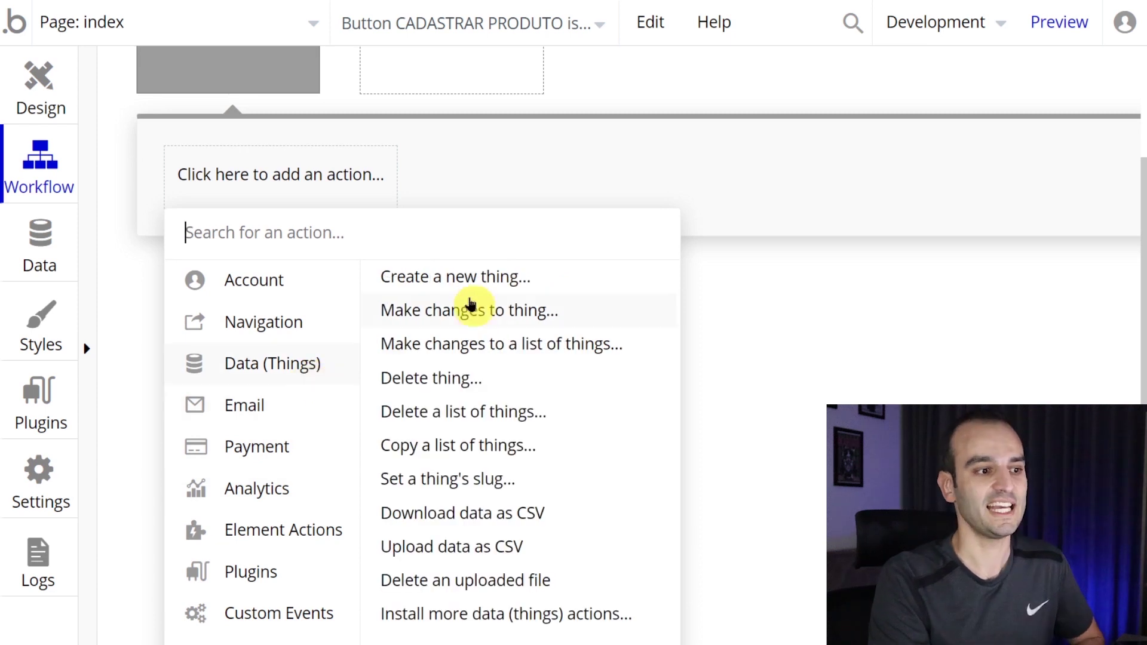
mouse_move(471, 293)
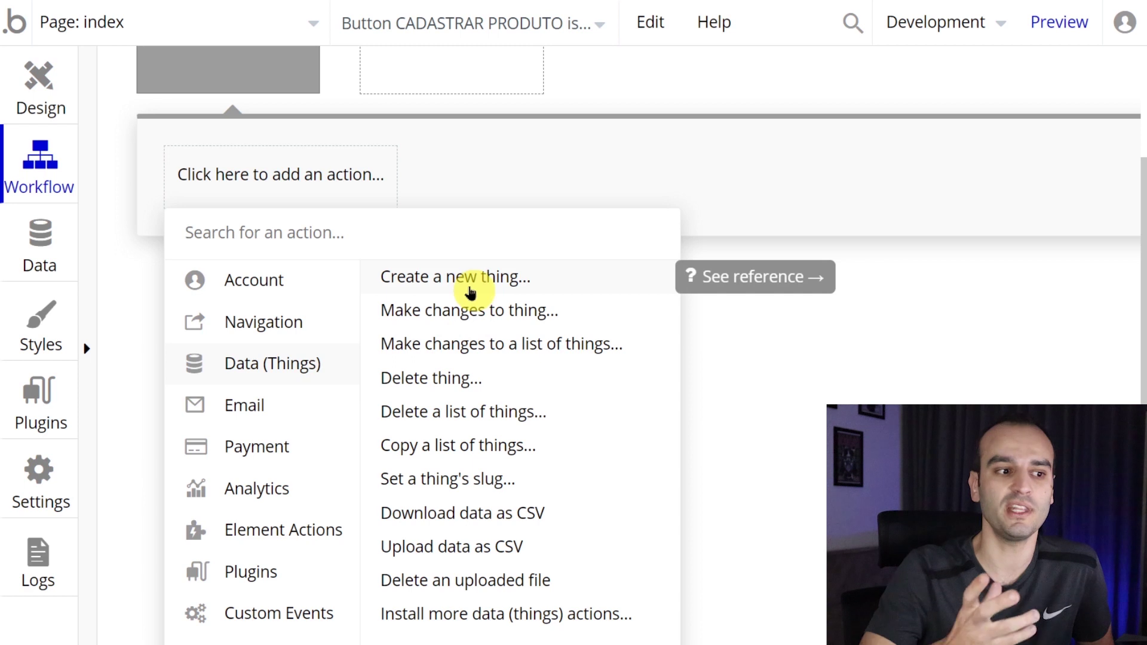
click(469, 292)
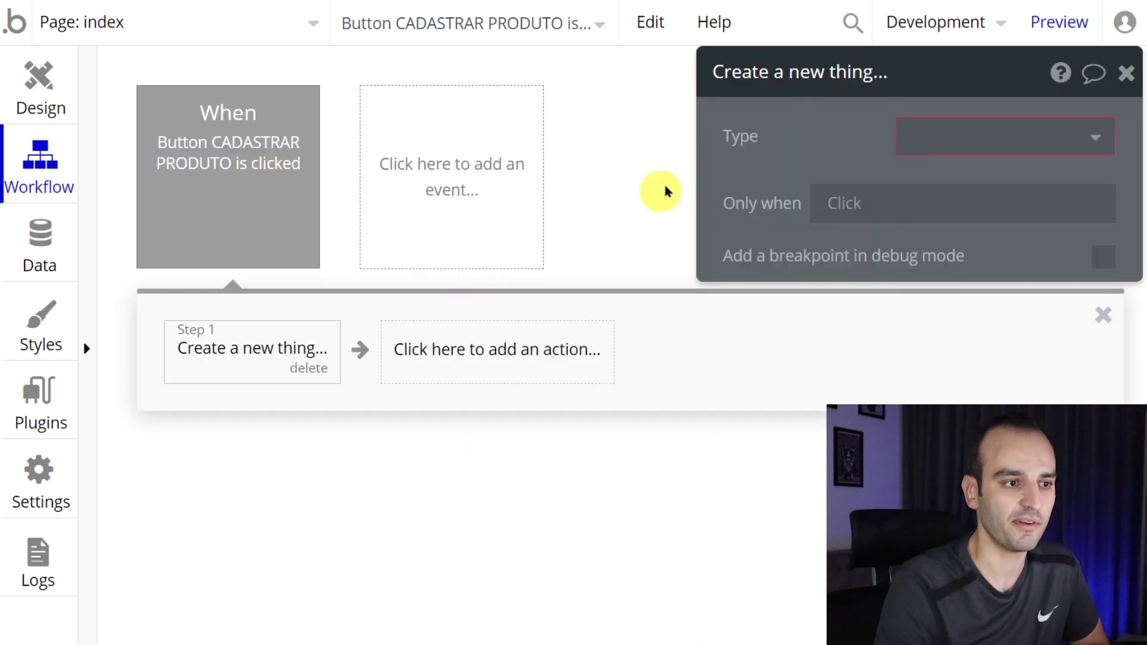
- Check the step's Type list, which offers only 'Create a new type...', then go to the Data tab
click(620, 170)
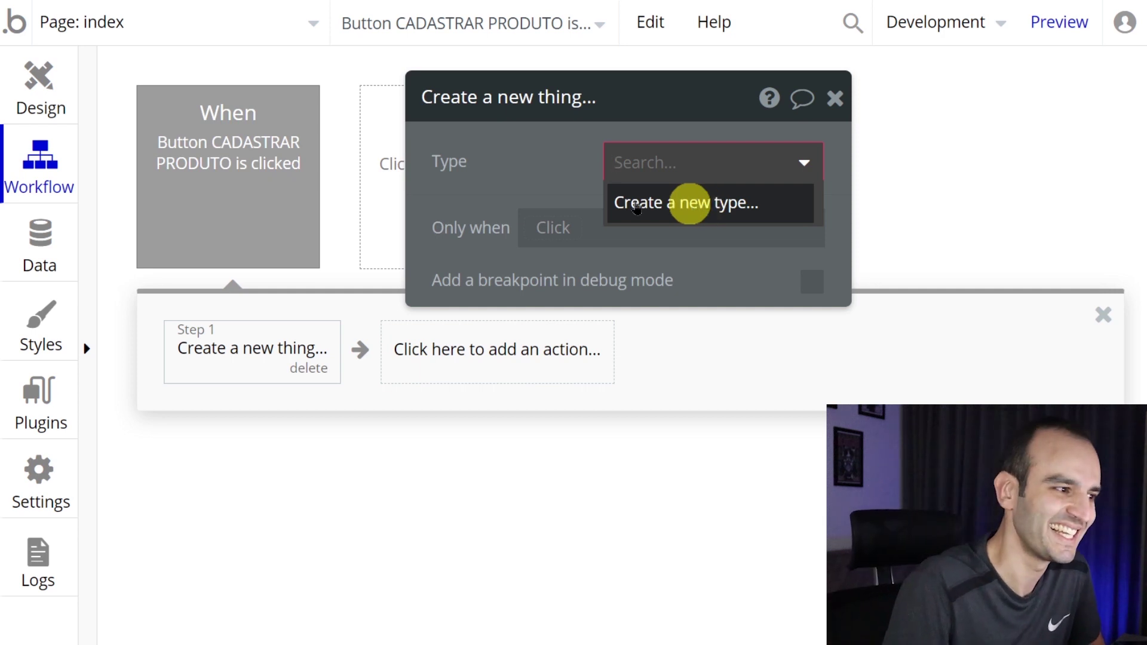
click(39, 246)
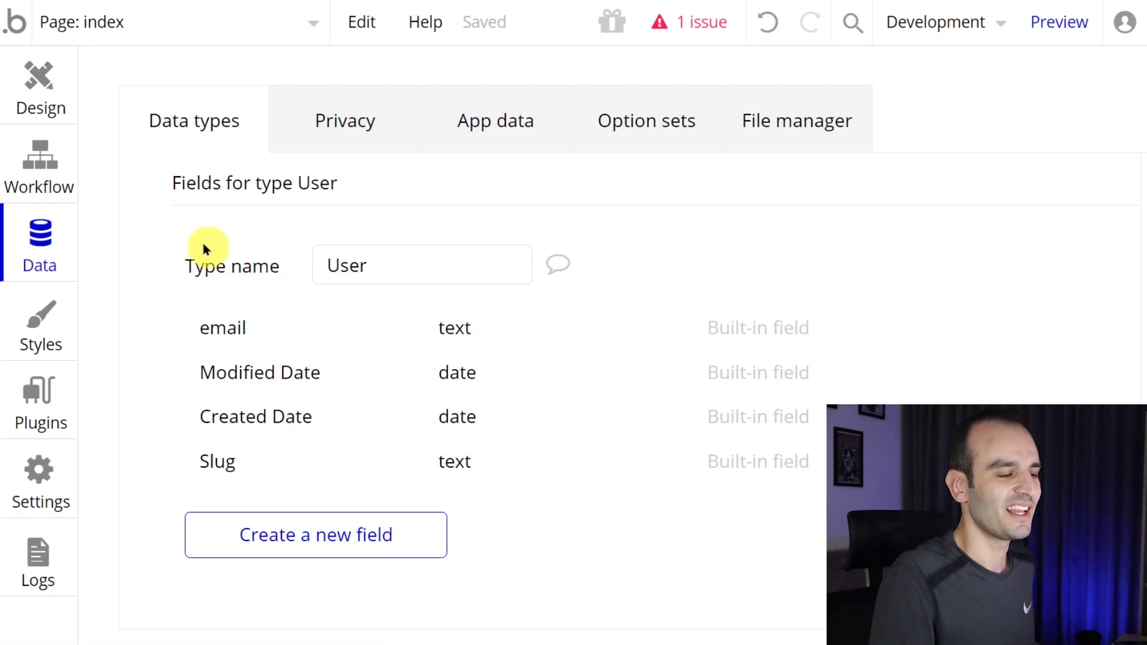
- Create a custom data type named Produto under Data types
key(ctrl+minus)
key(ctrl+minus)
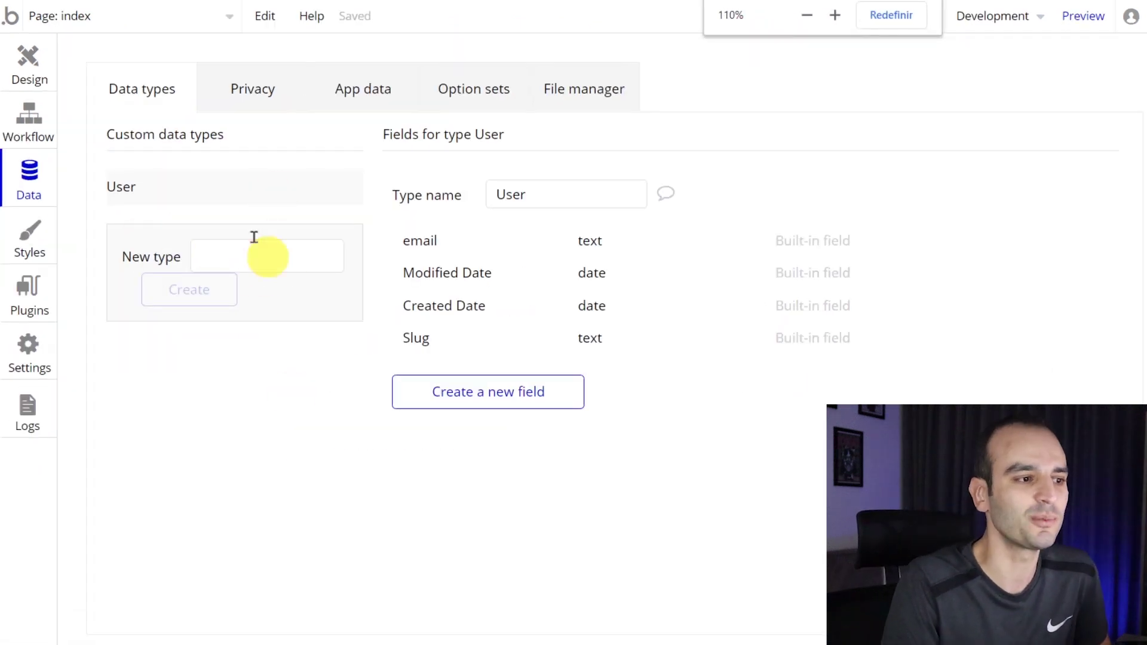
click(261, 266)
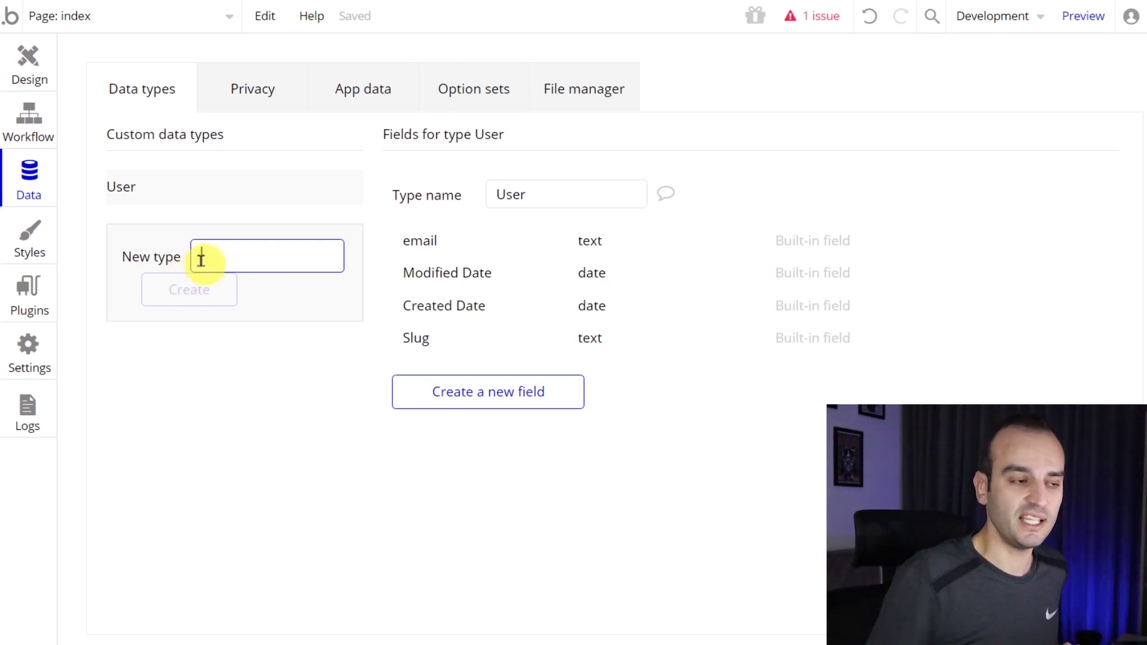
text(Produto)
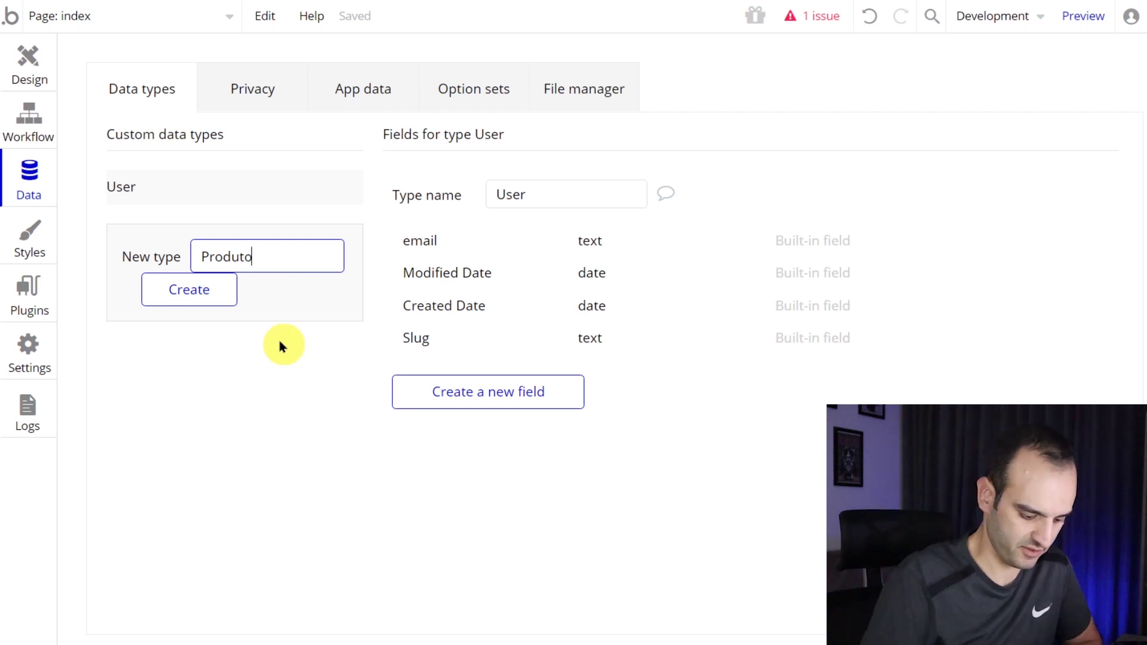
key(Return)
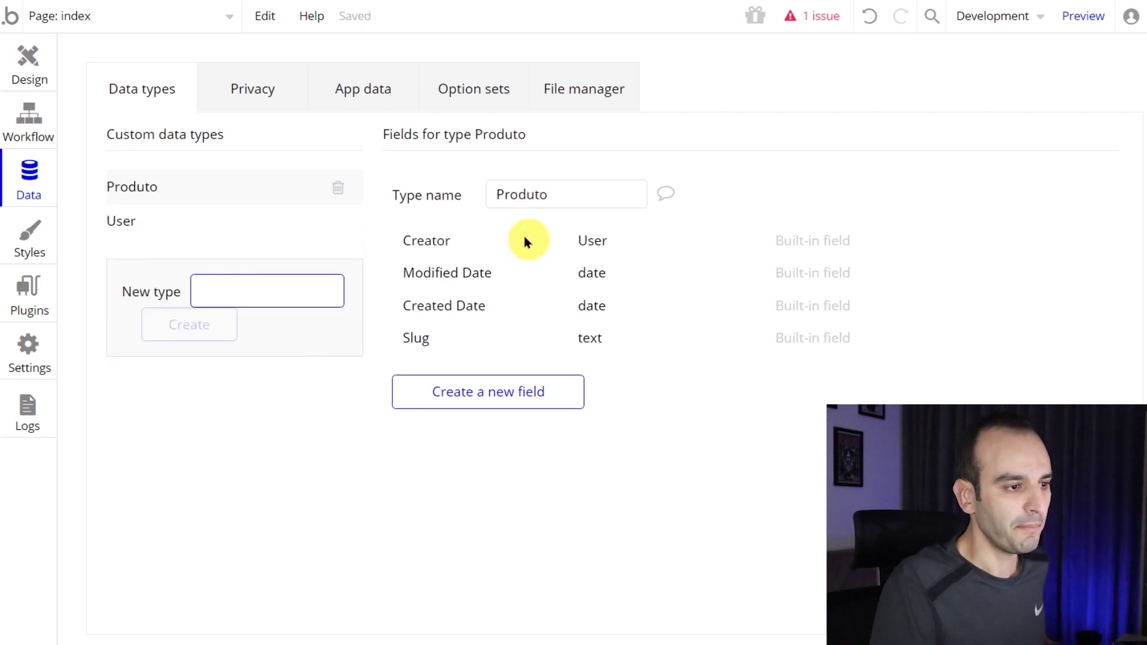
key(ctrl+plus)
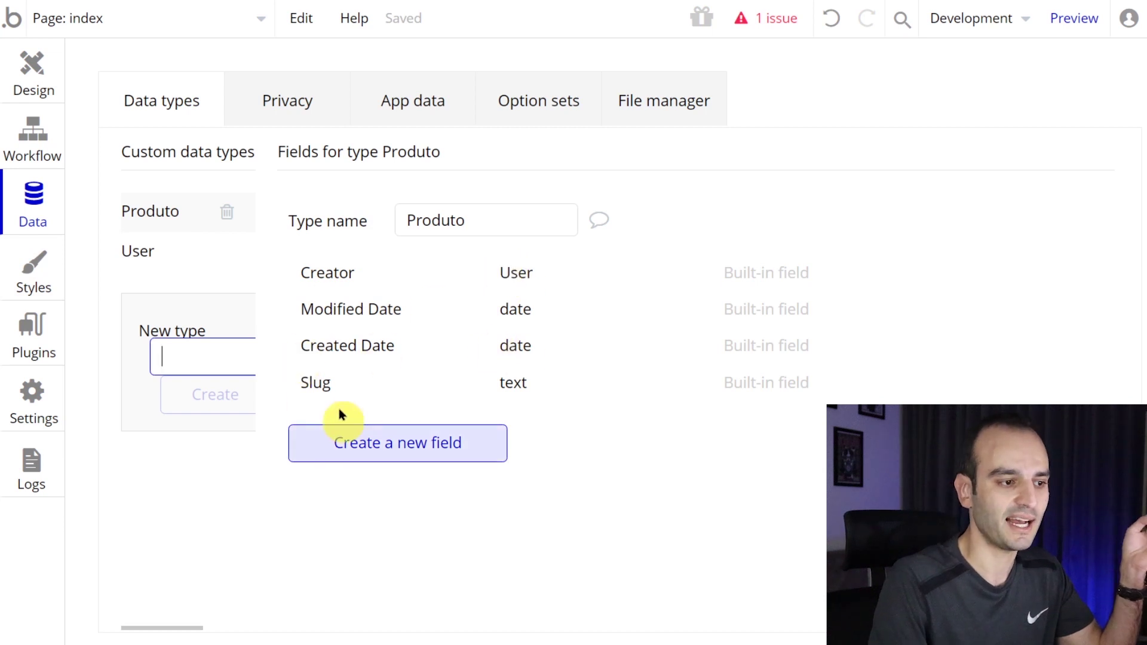
click(405, 440)
- Add Produto fields nome (text), valor do produto (number) and foto do produto (image)
text(nome)
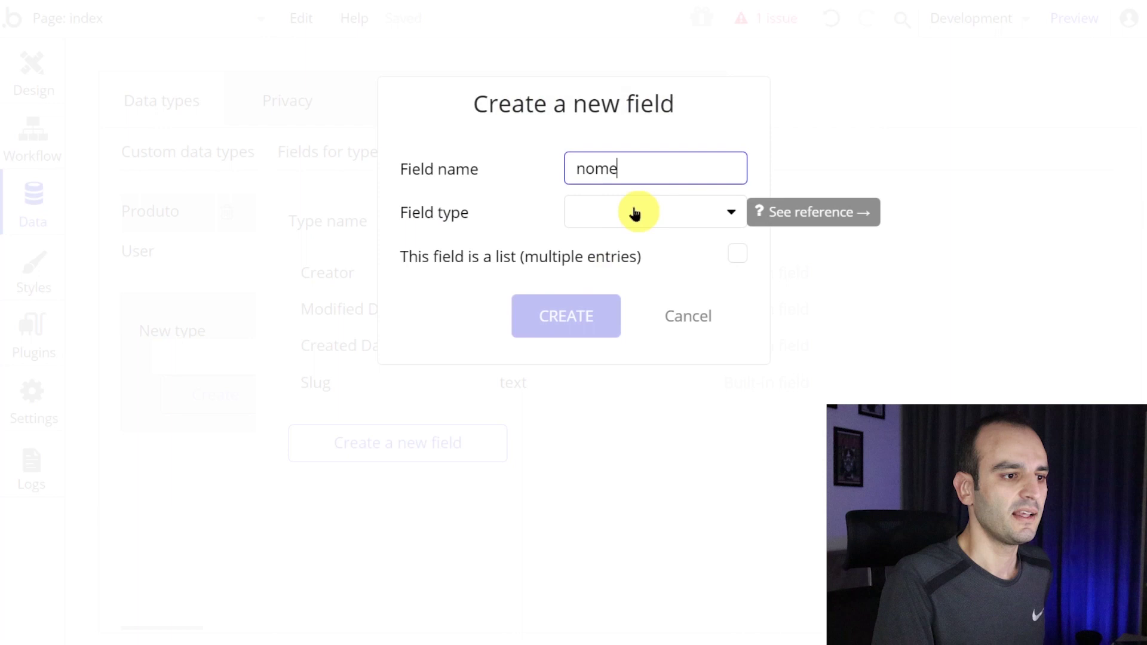
click(608, 216)
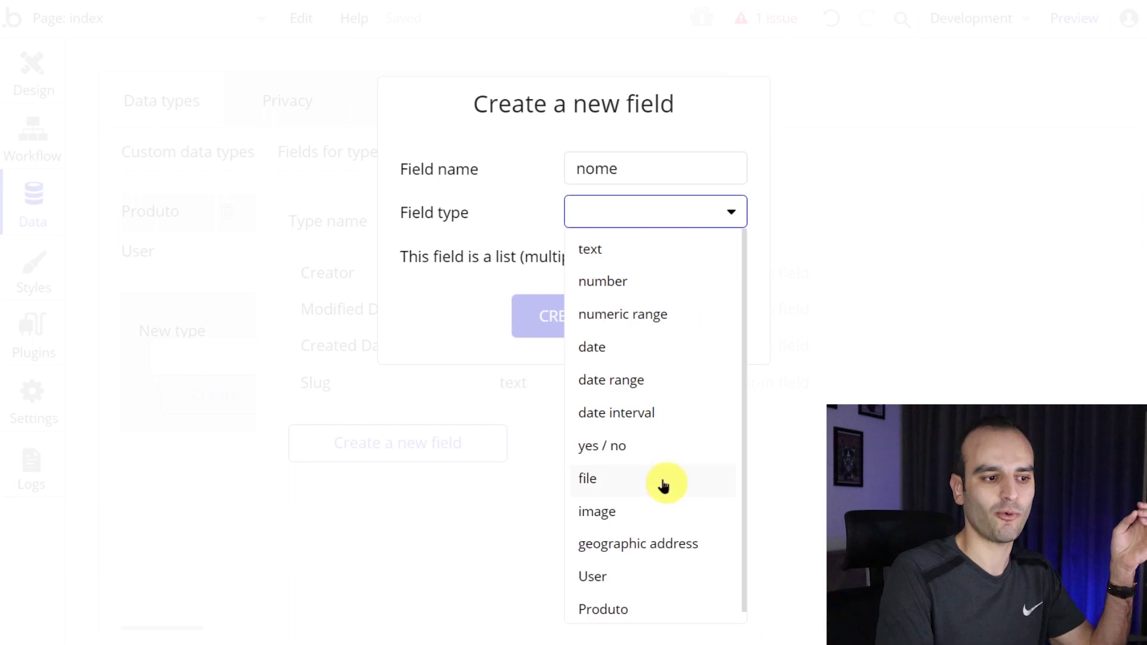
click(639, 247)
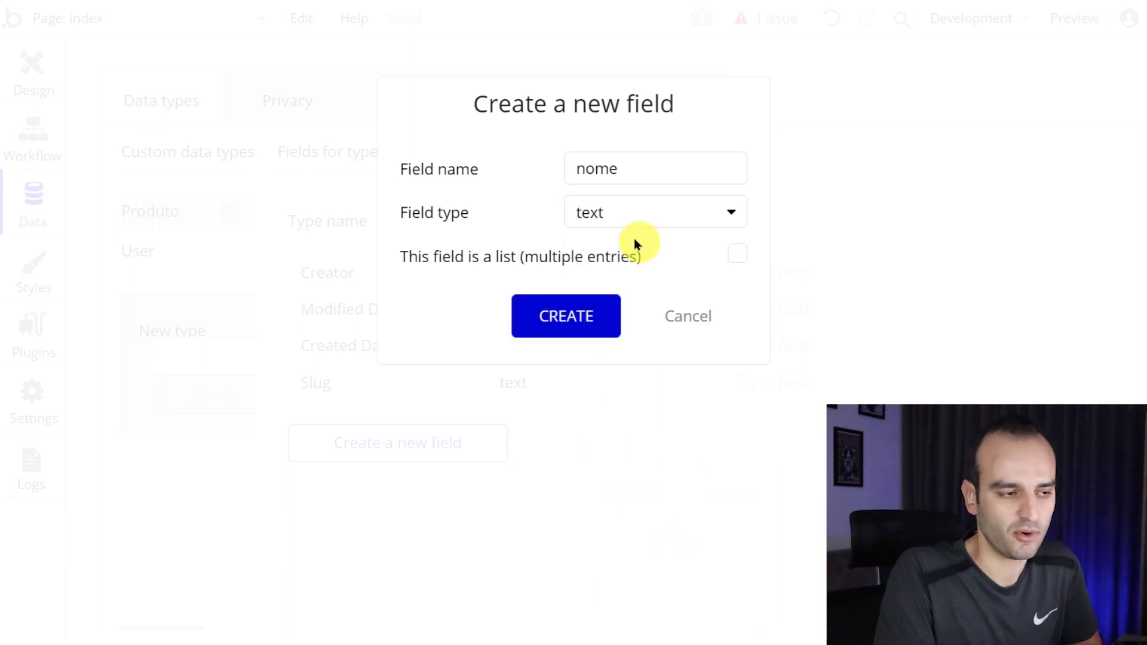
click(581, 318)
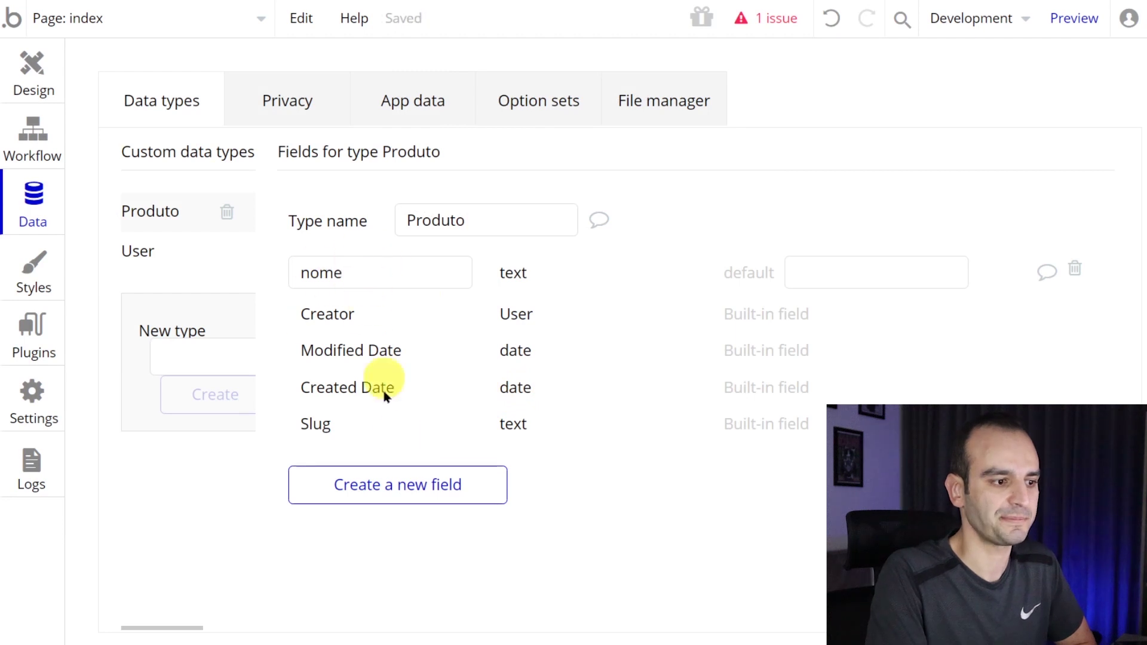
click(409, 485)
text(valor do produto)
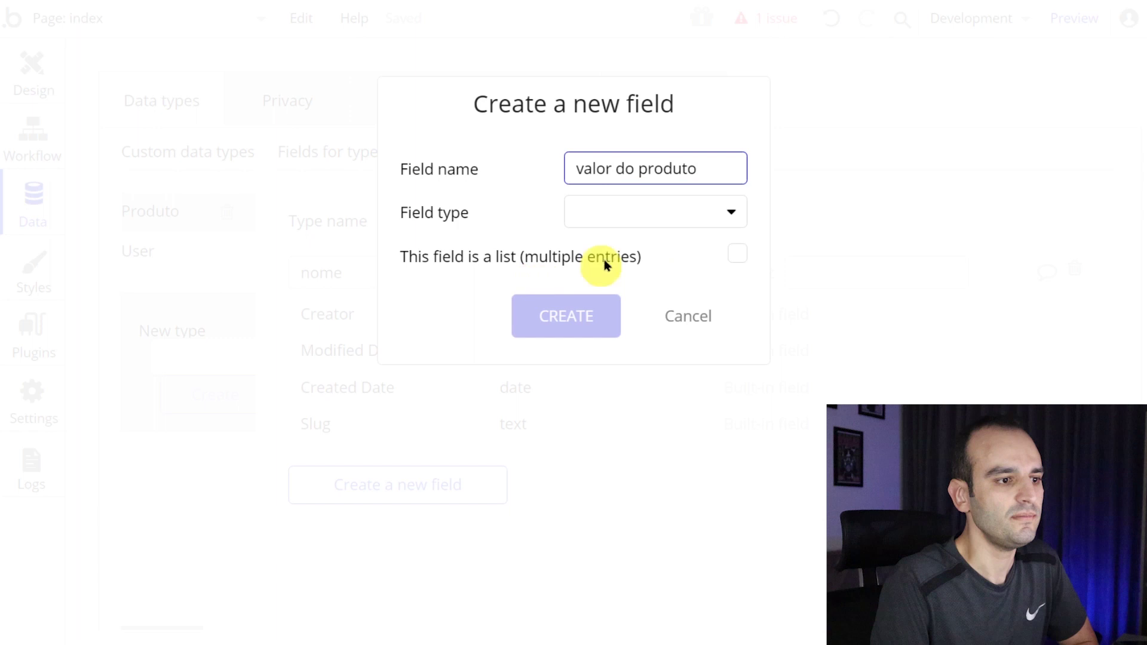
click(655, 220)
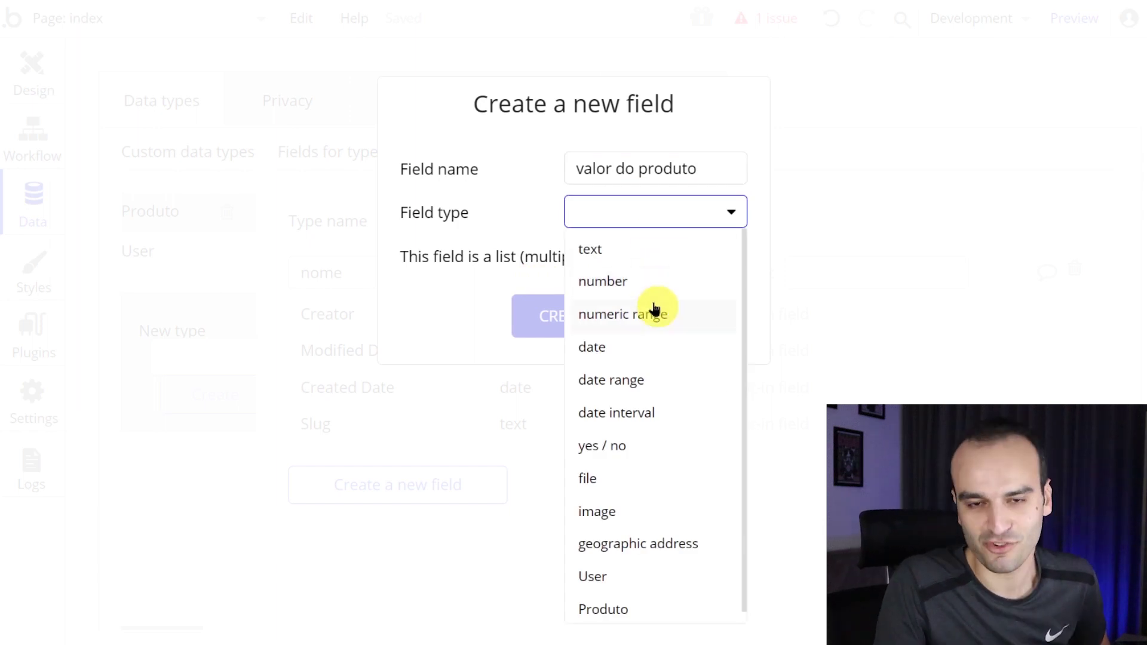
click(642, 282)
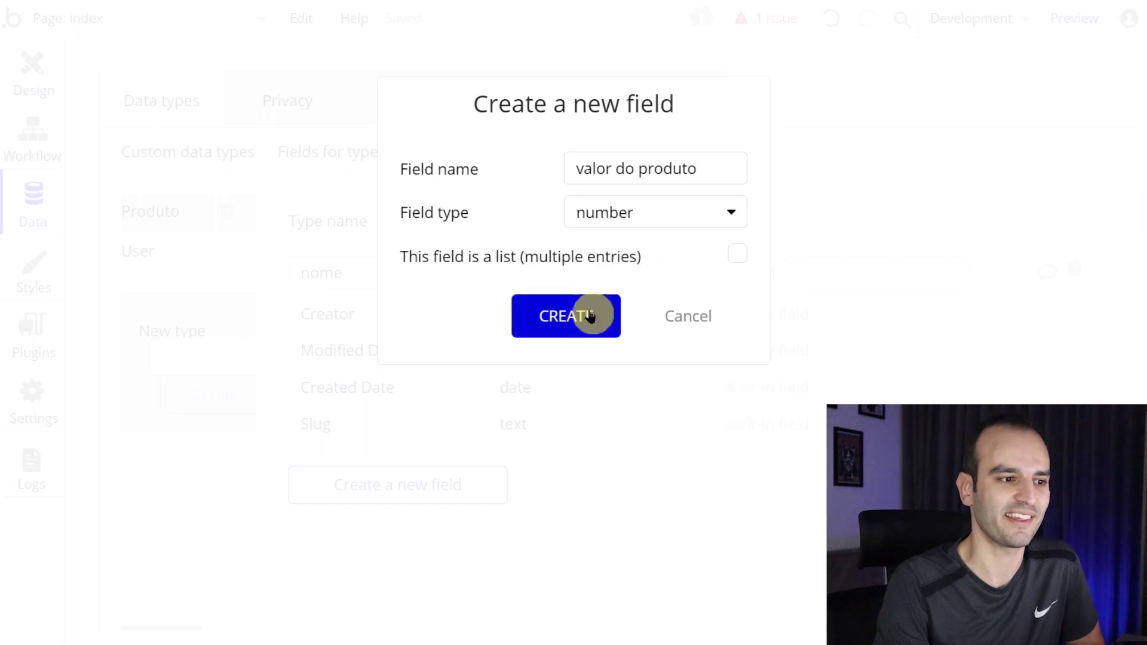
click(590, 314)
click(436, 521)
text(foto do produto)
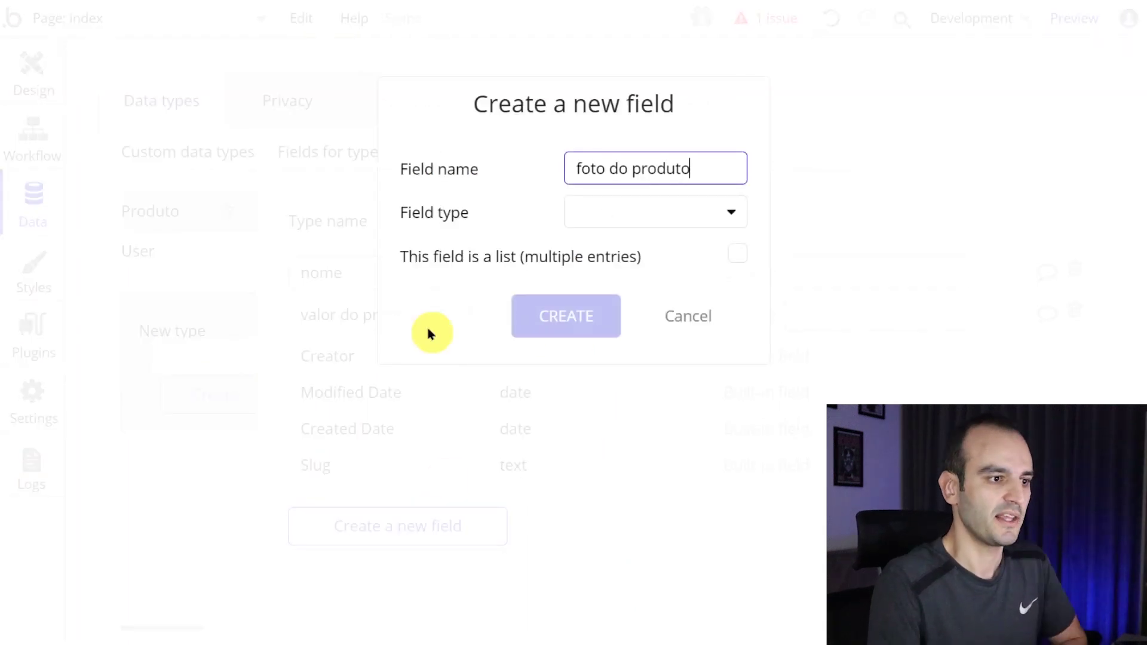
click(622, 213)
click(597, 512)
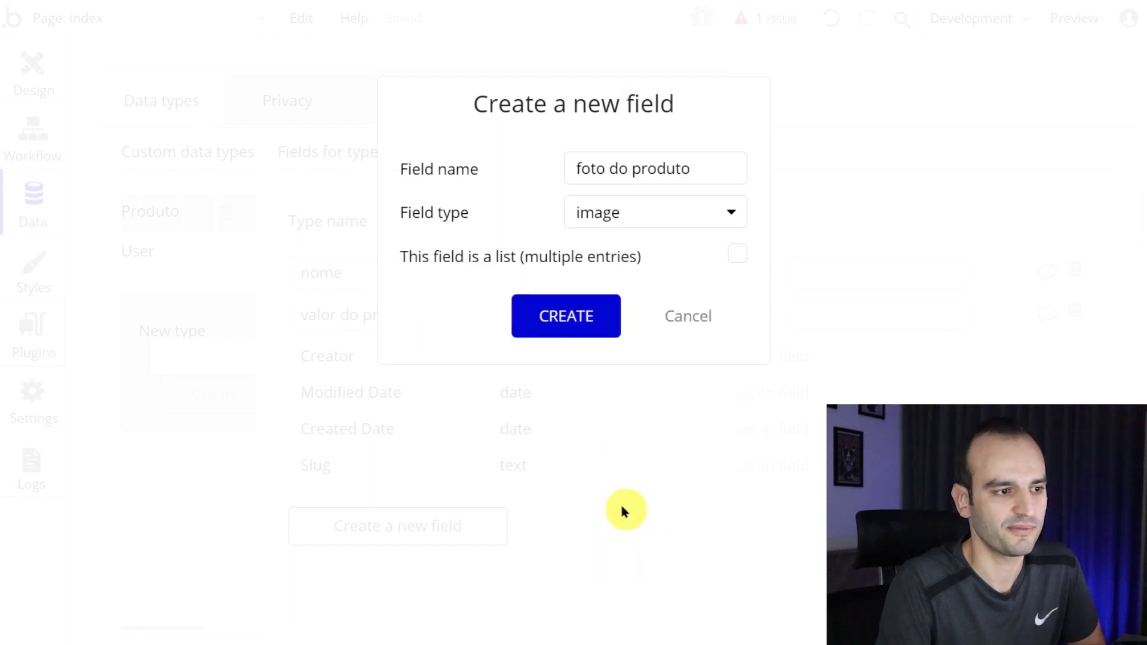
click(555, 317)
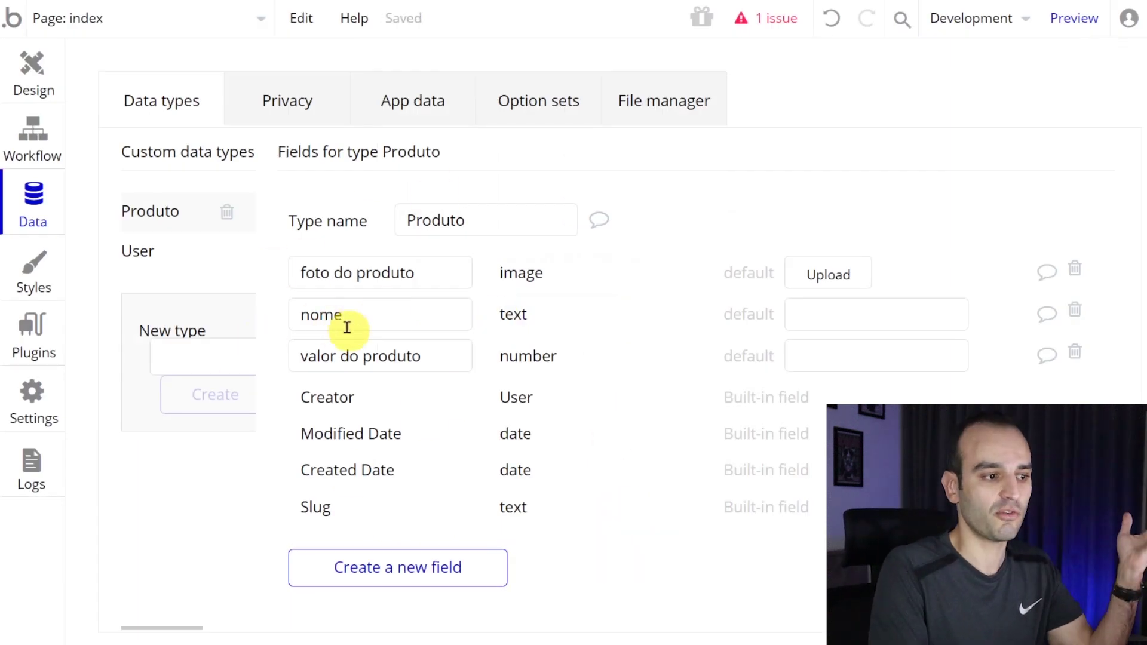
- Review the three new Produto fields, then go back to the button's workflow
click(385, 317)
click(403, 355)
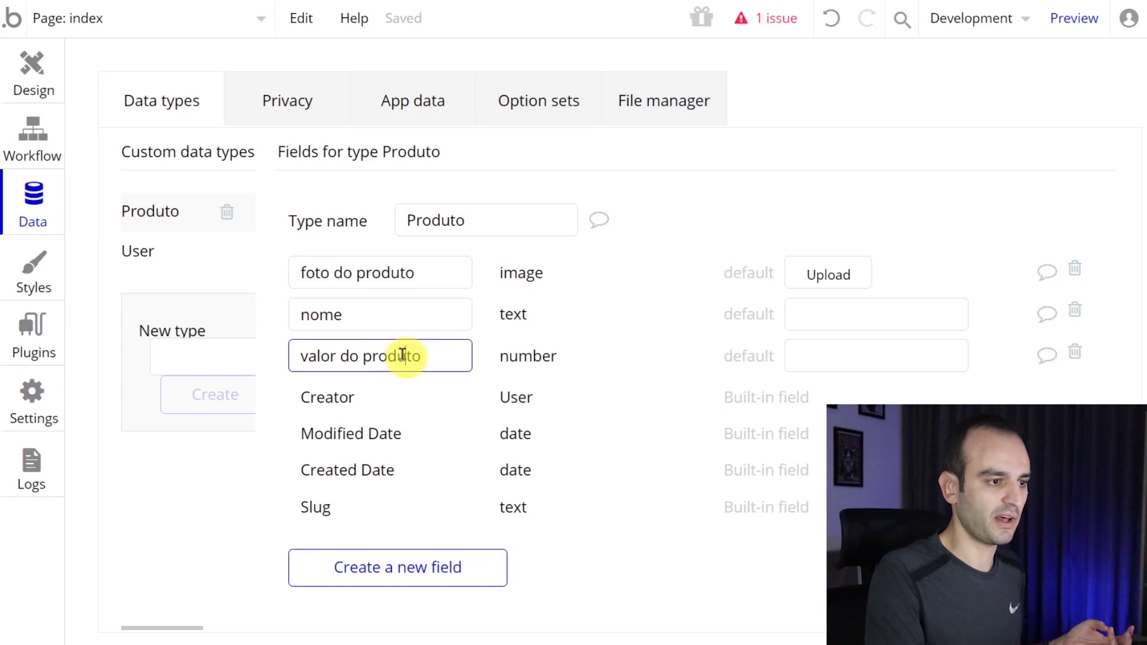
click(399, 272)
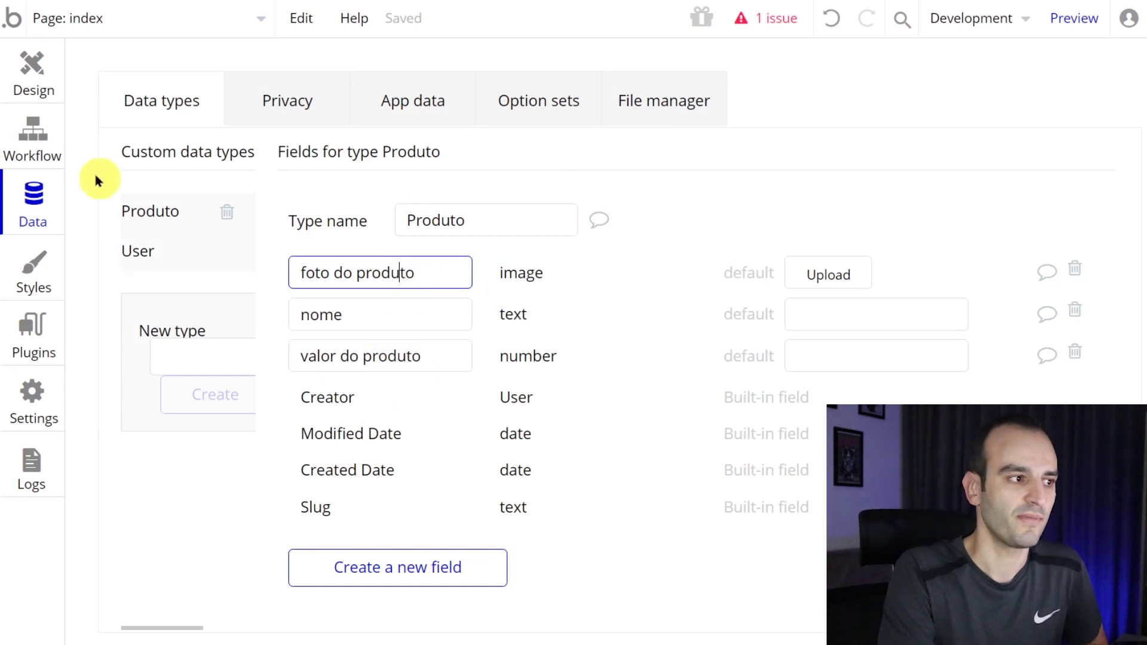
click(48, 90)
click(42, 135)
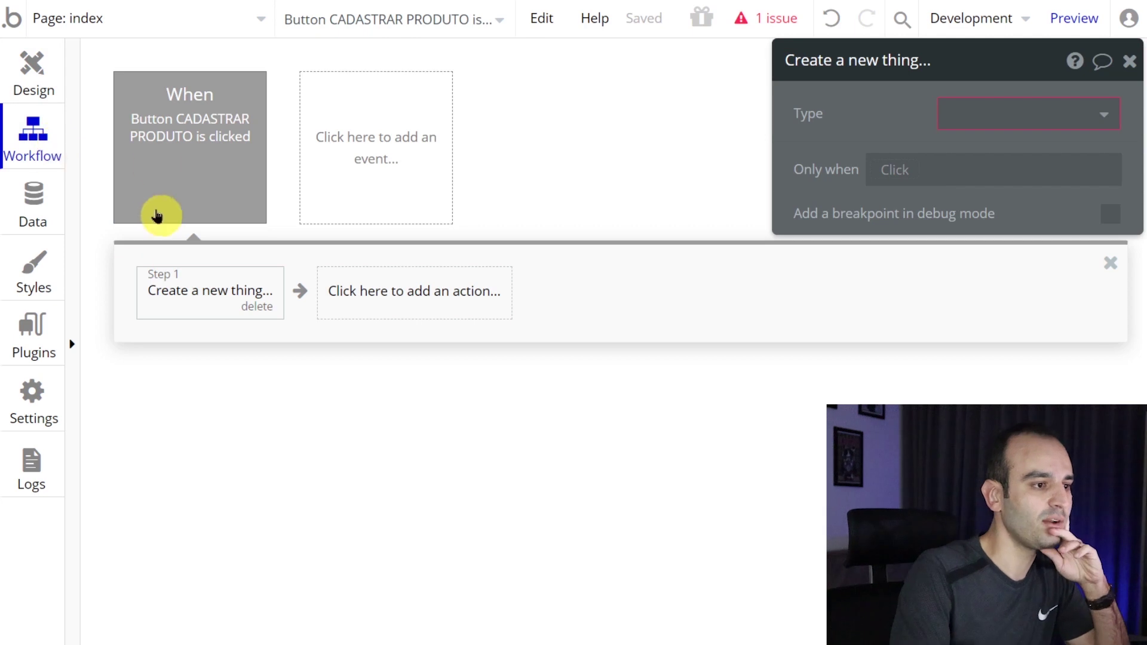
- Set the Create a new thing step's Type to Produto
click(14, 74)
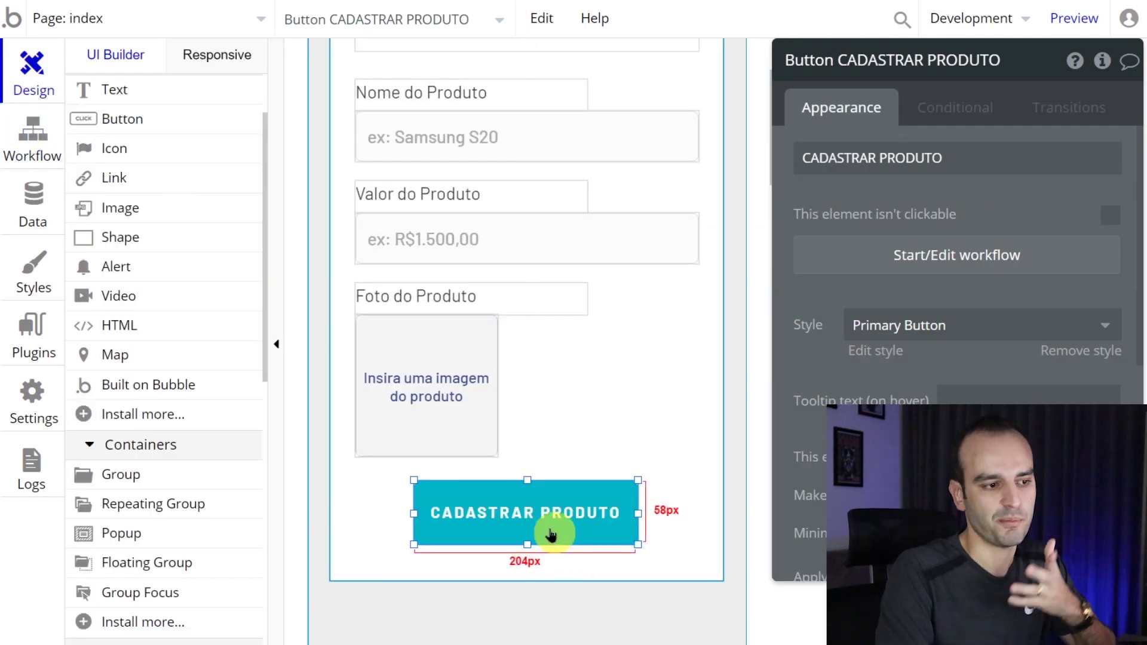
click(1021, 270)
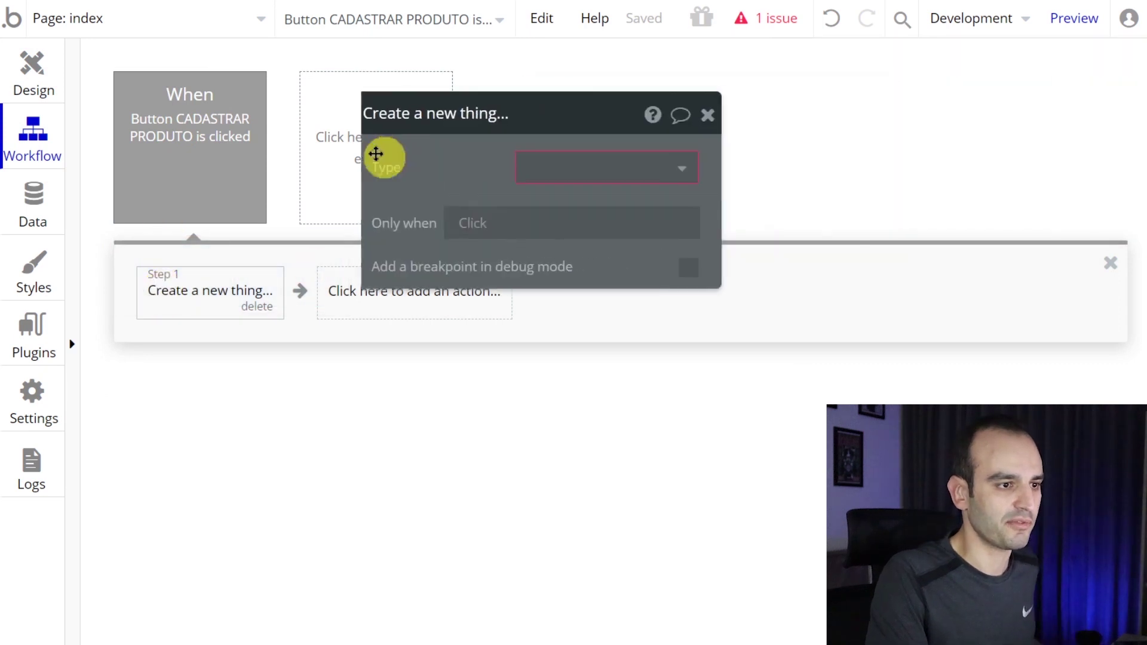
click(630, 174)
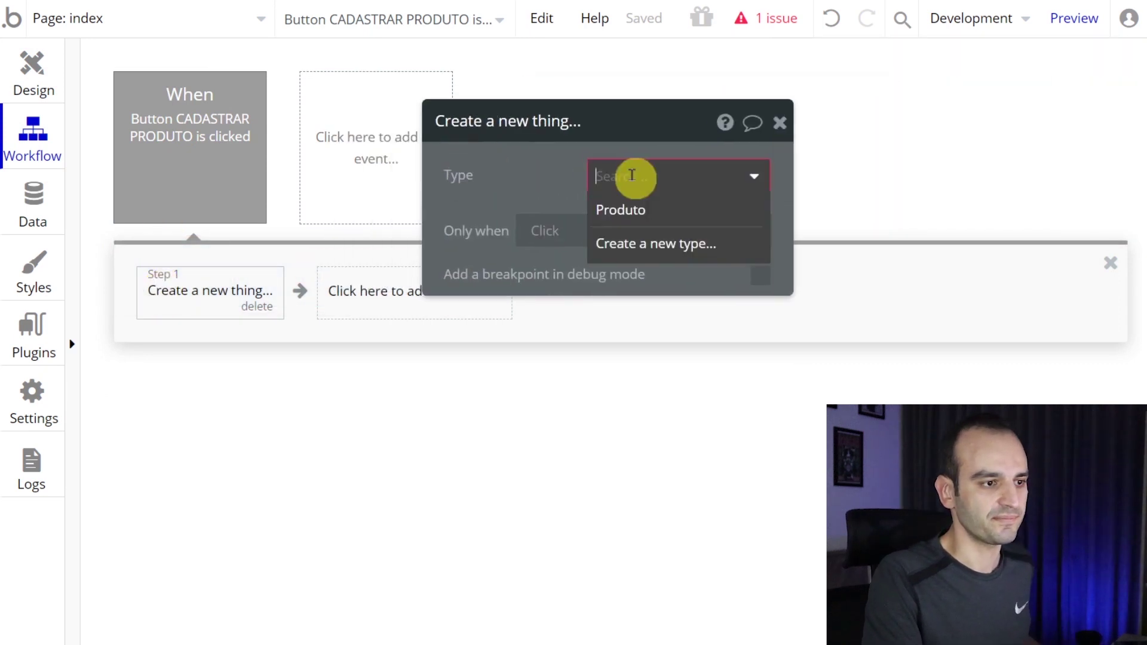
click(683, 223)
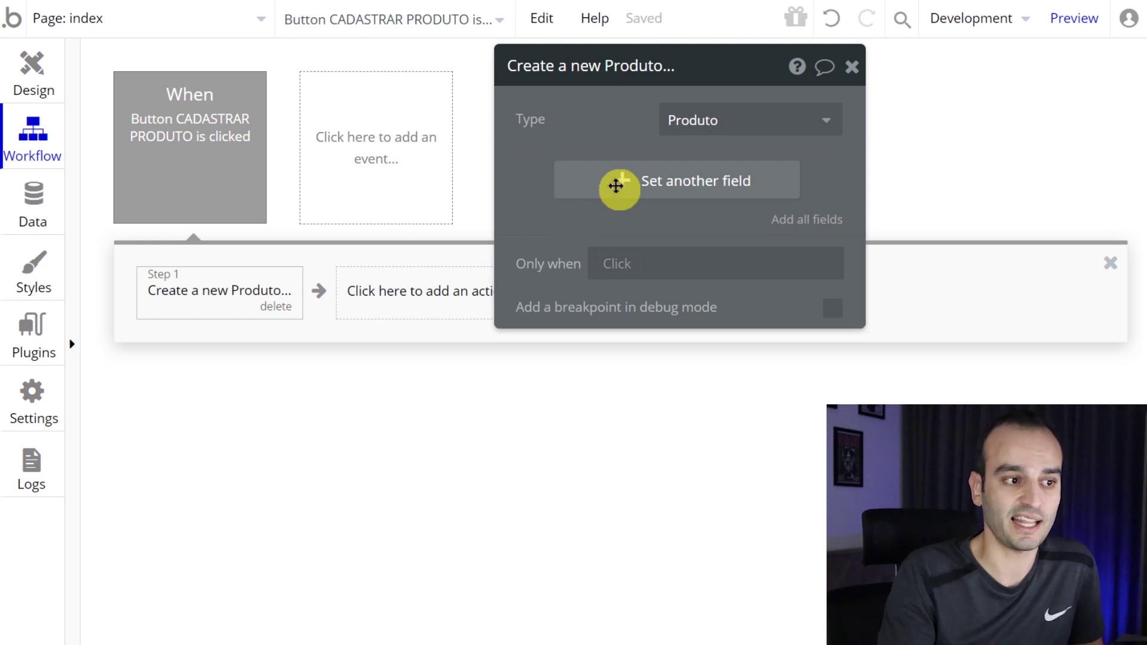
- Add the nome field to the action and delete its fixed text value
click(617, 190)
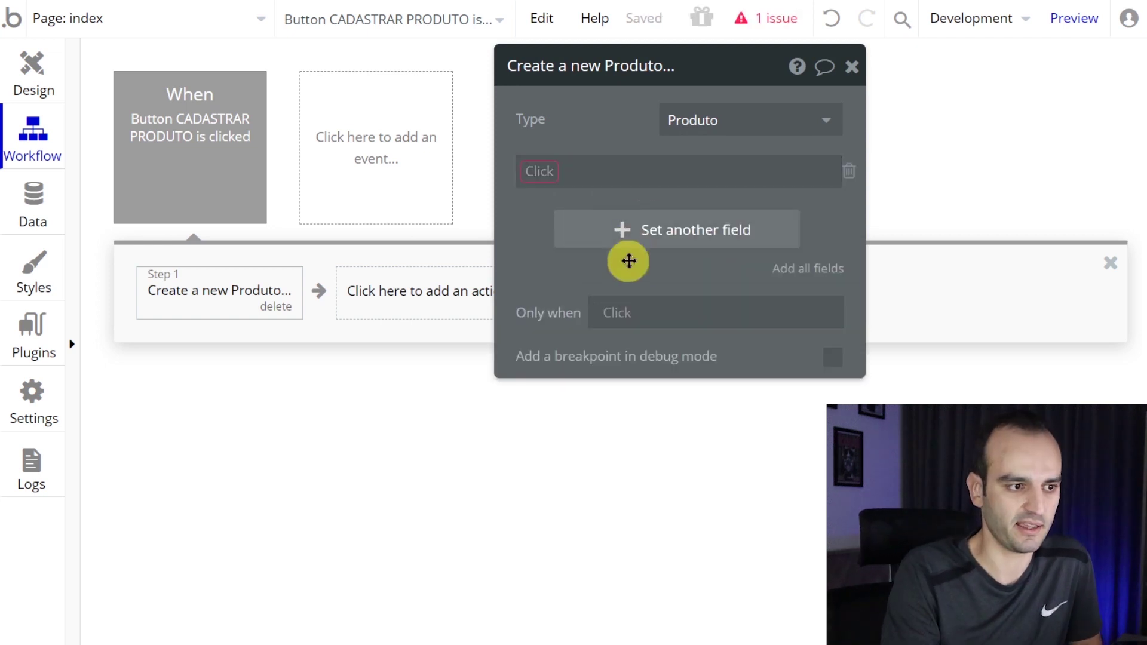
click(531, 176)
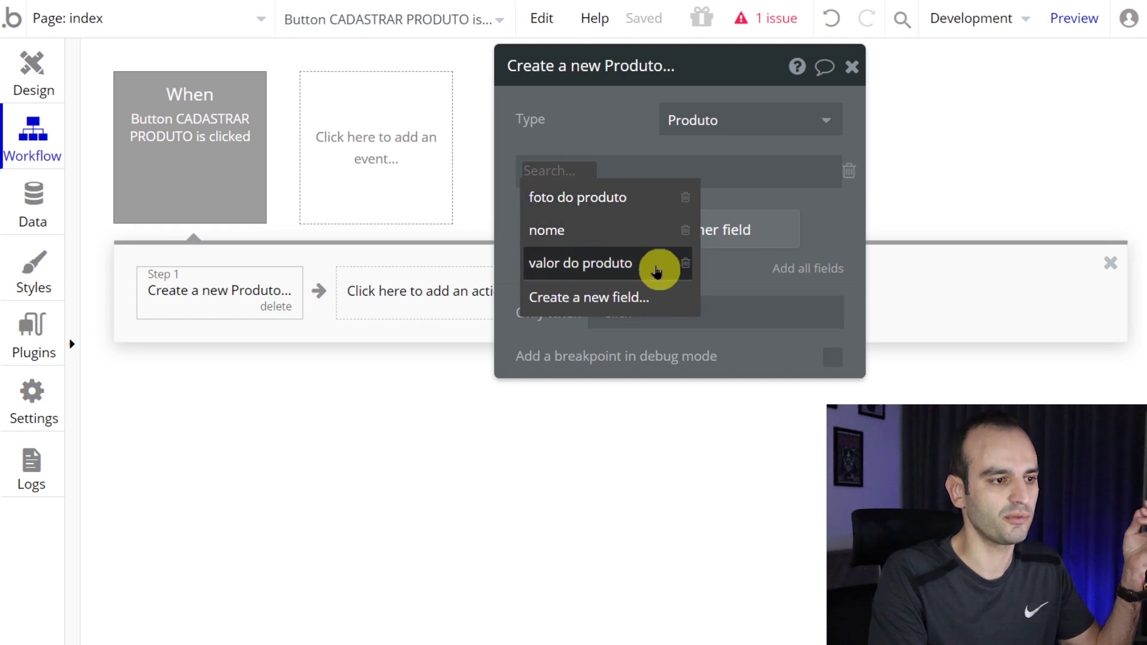
click(628, 231)
click(686, 174)
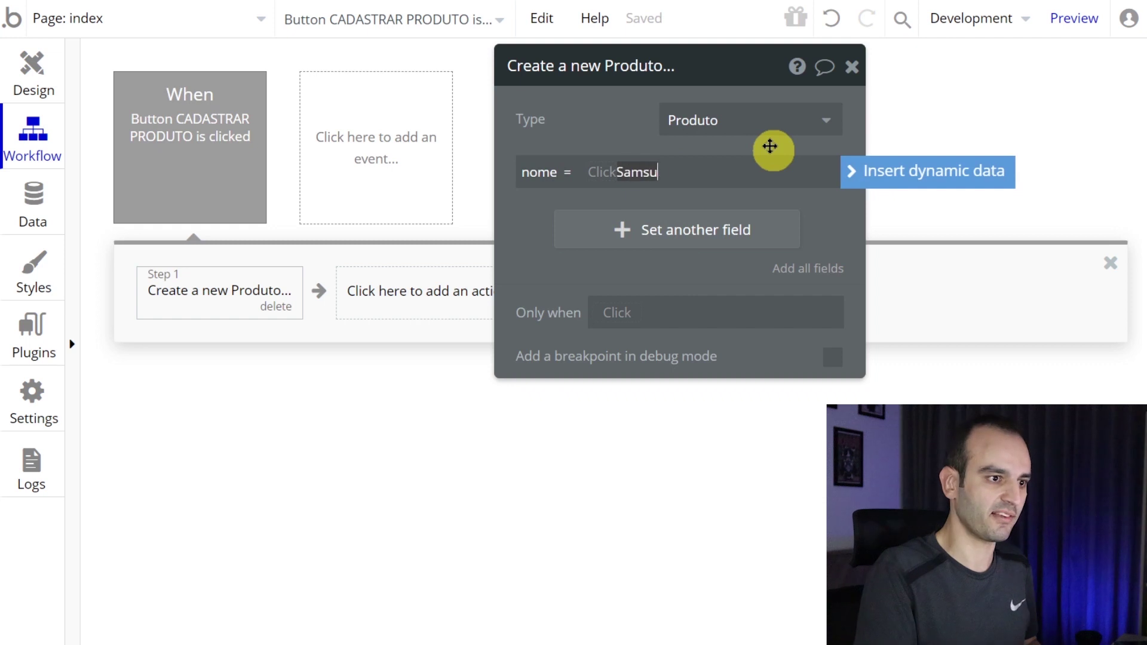
drag(612, 106, 542, 130)
key(ctrl+plus)
mouse_move(545, 195)
mouse_down()
mouse_move(515, 192)
mouse_move(533, 195)
mouse_up()
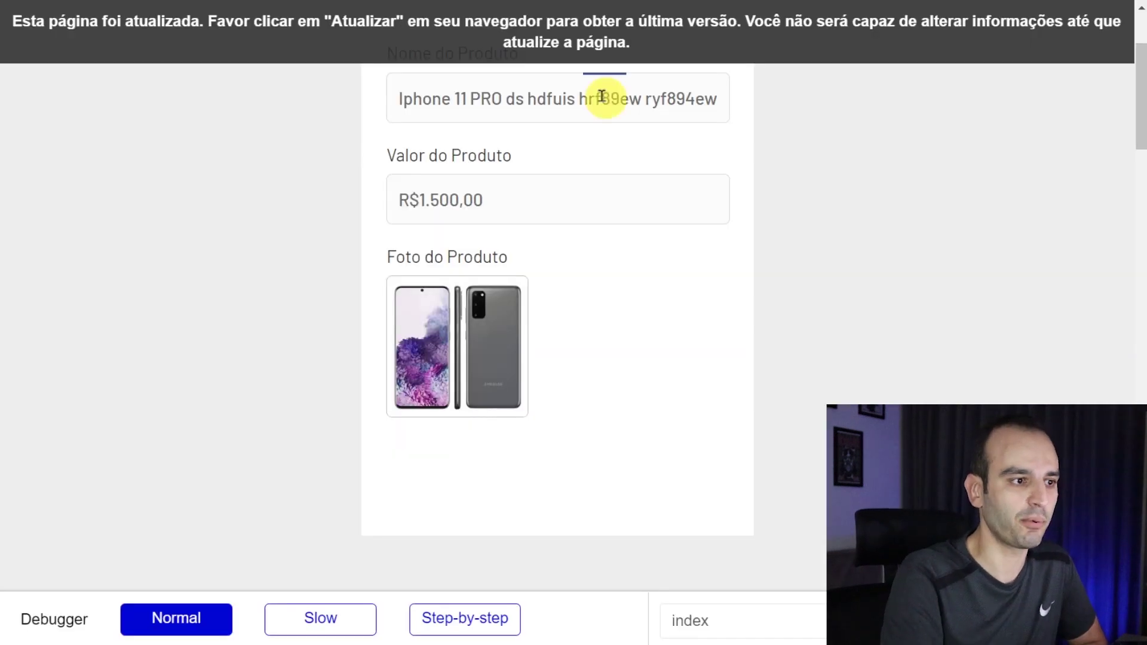
drag(422, 274, 280, 299)
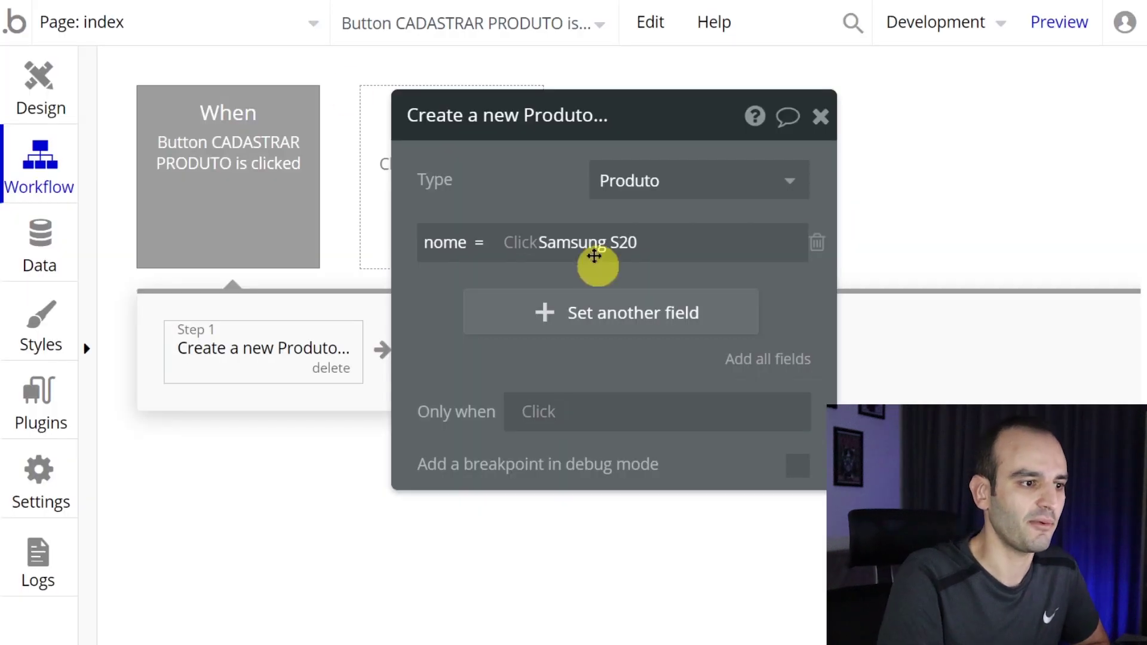
triple_click(598, 245)
key(BackSpace)
click(583, 197)
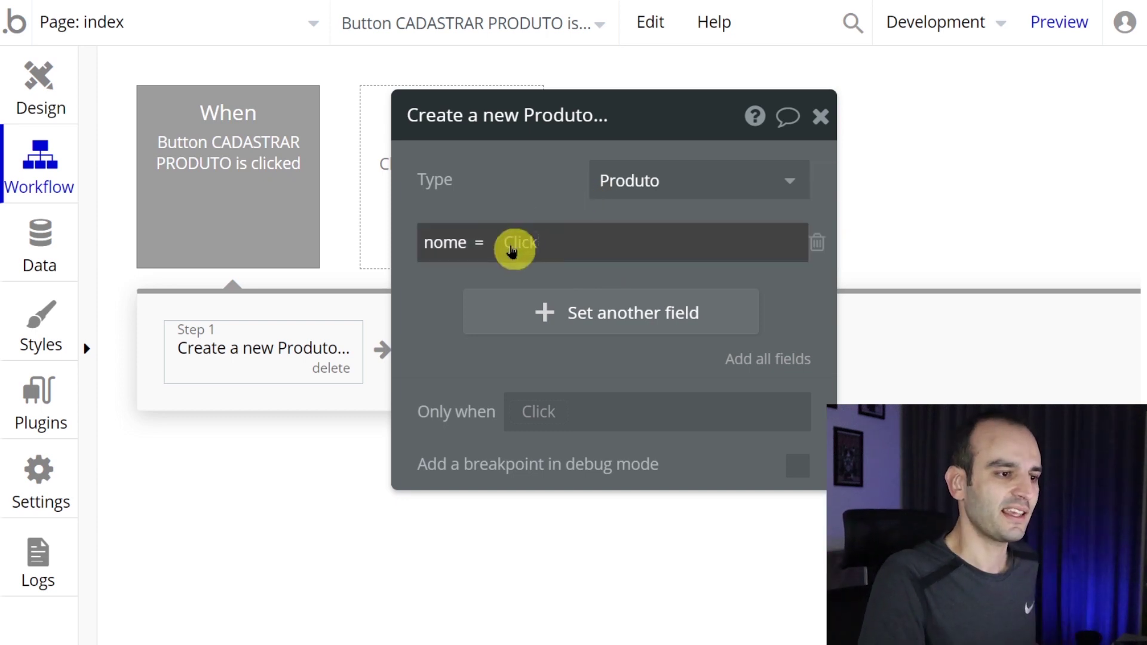
click(512, 250)
- Browse nome's dynamic data sources to find 'Input ex: Samsung S20', then return to Design
scroll(605, 367, down, 10)
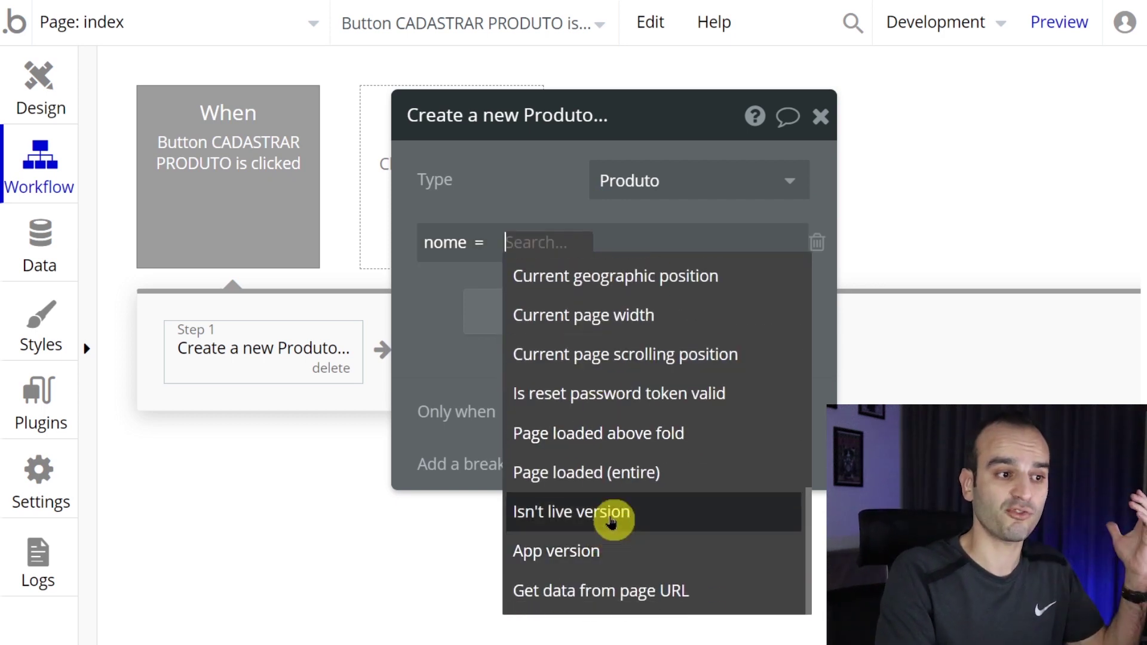
scroll(598, 510, up, 1)
scroll(592, 507, up, 8)
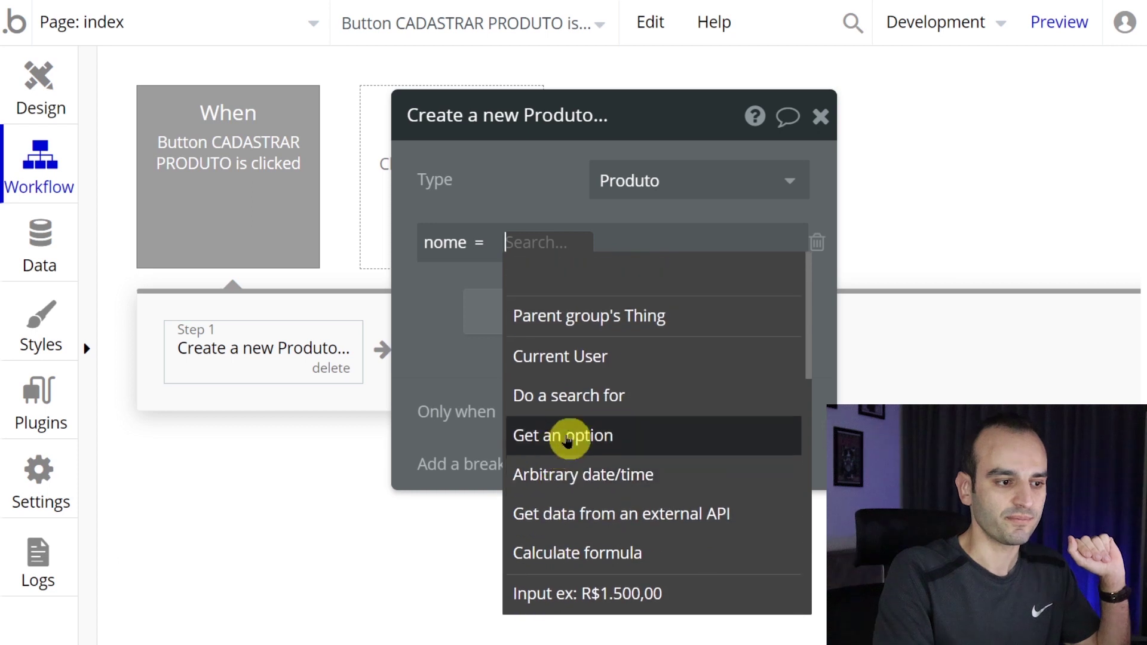
scroll(578, 402, down, 3)
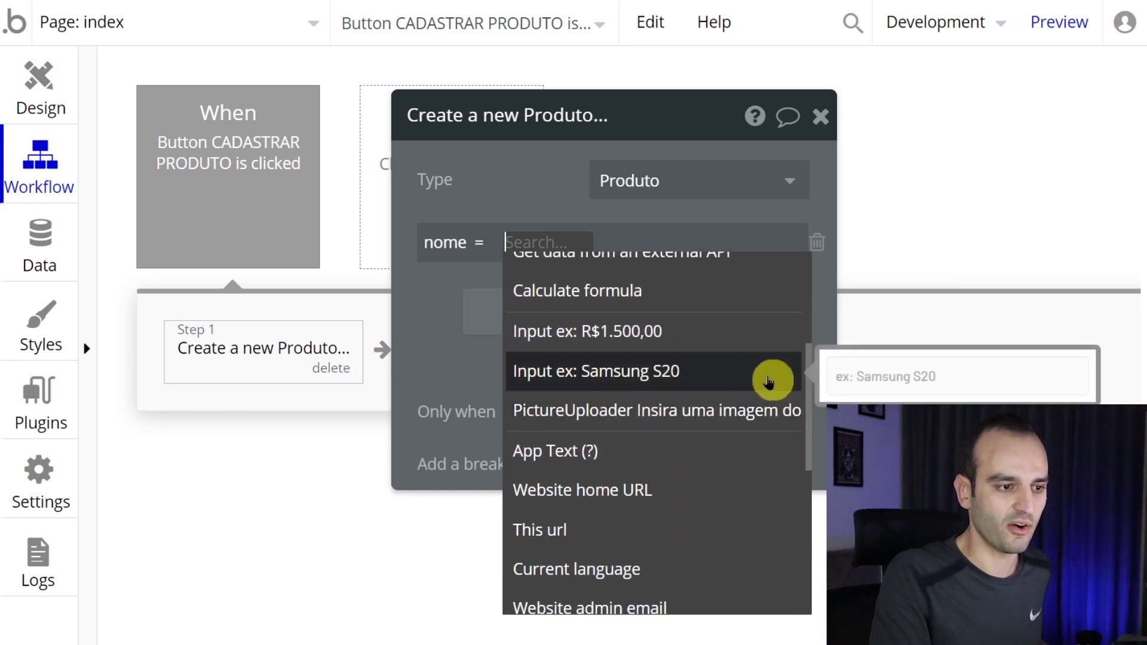
click(746, 382)
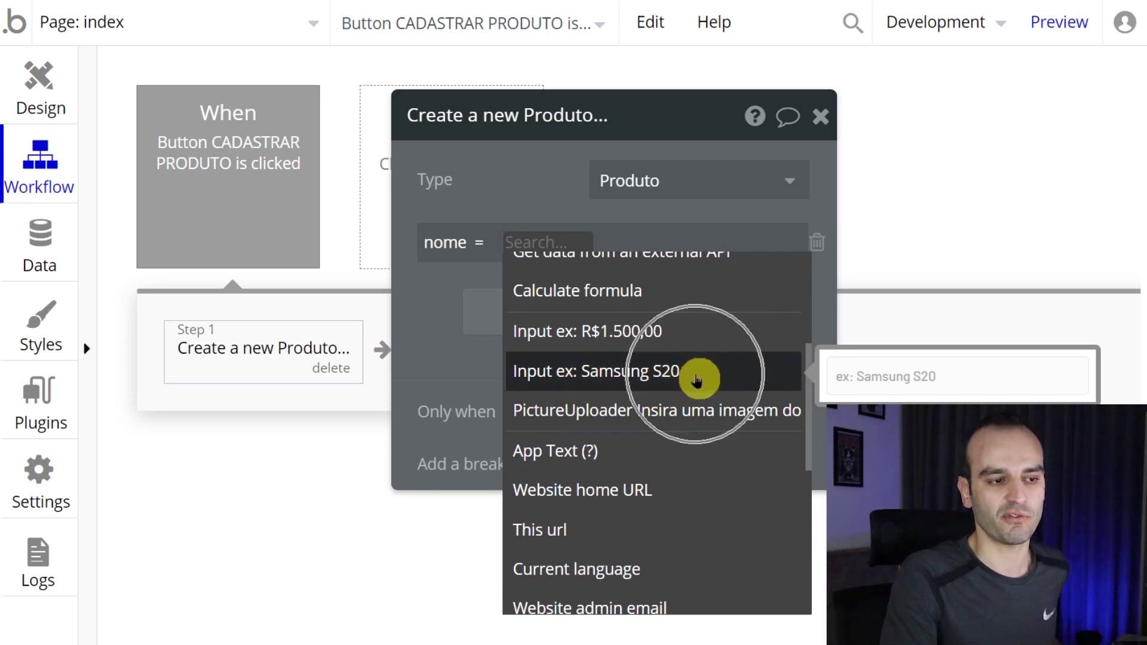
click(51, 107)
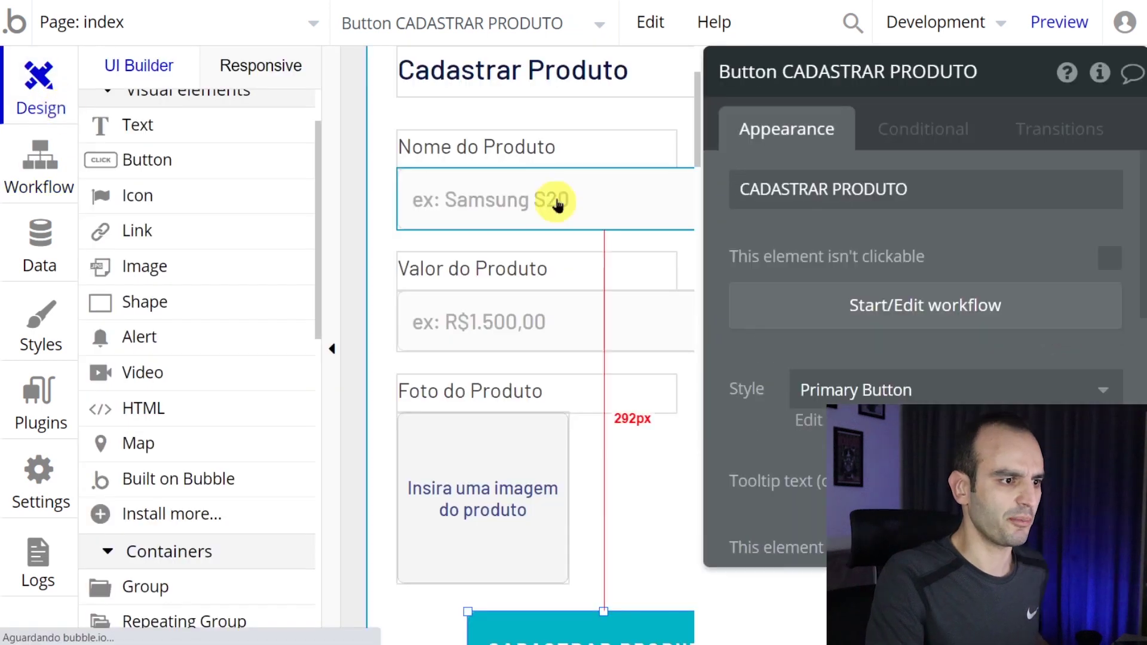
- Rename the product-name input to 'Input NOME DO PRODUTO' and reopen the workflow's nome value
click(558, 186)
click(954, 77)
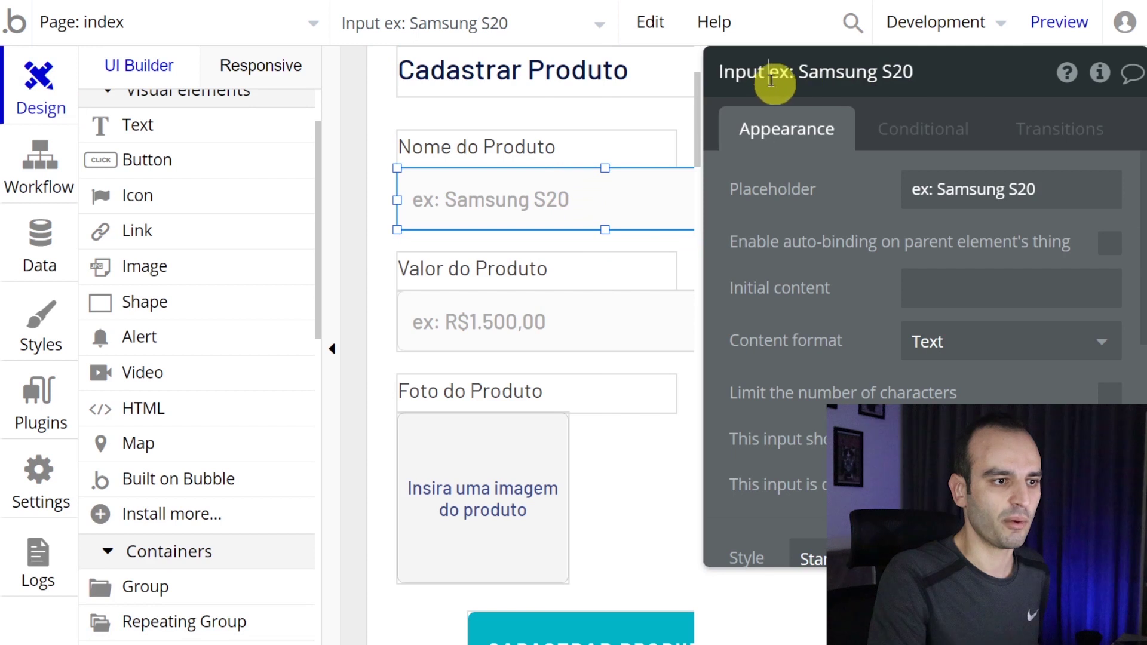
drag(771, 80, 1016, 78)
text(NOME DO )
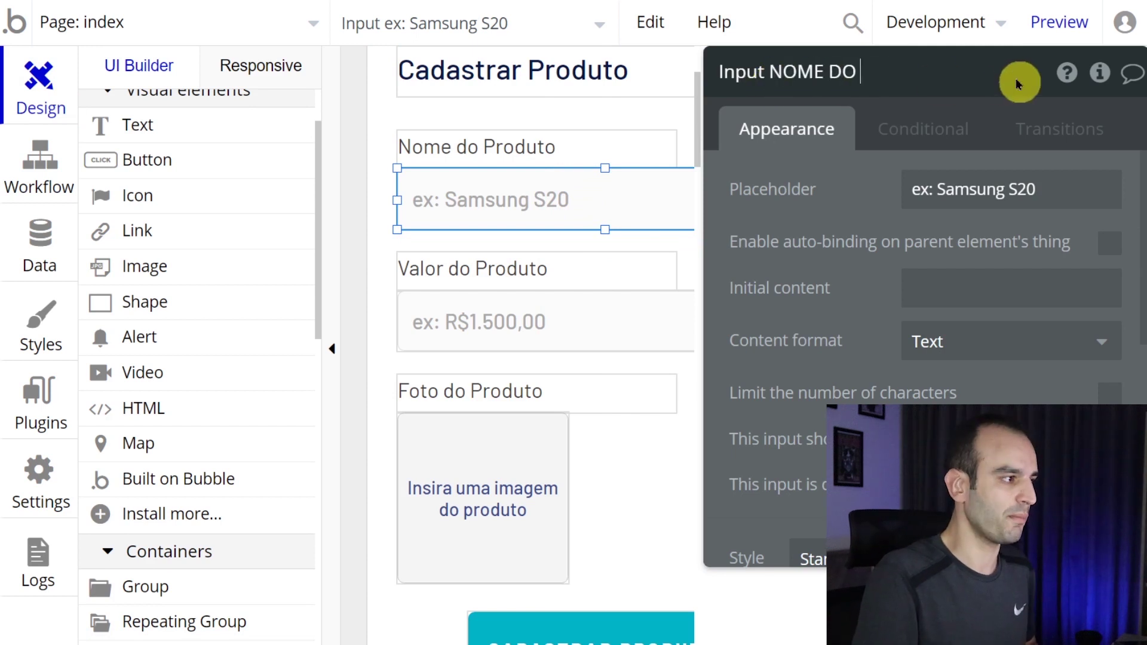
text(PRODUTO)
key(Return)
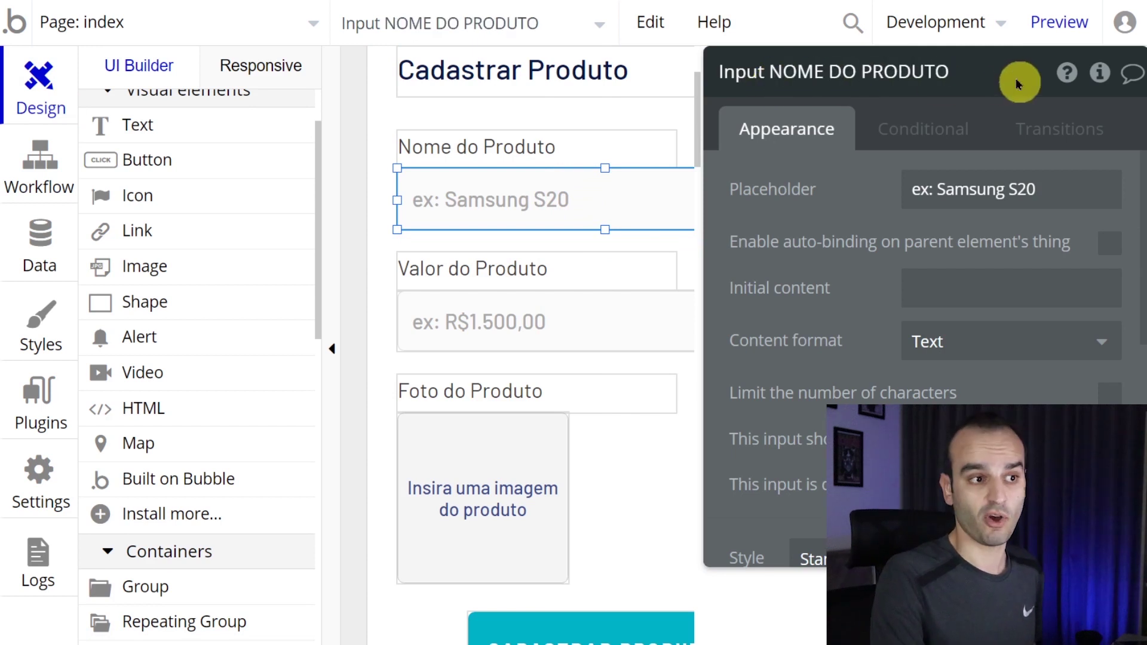
click(20, 183)
click(828, 199)
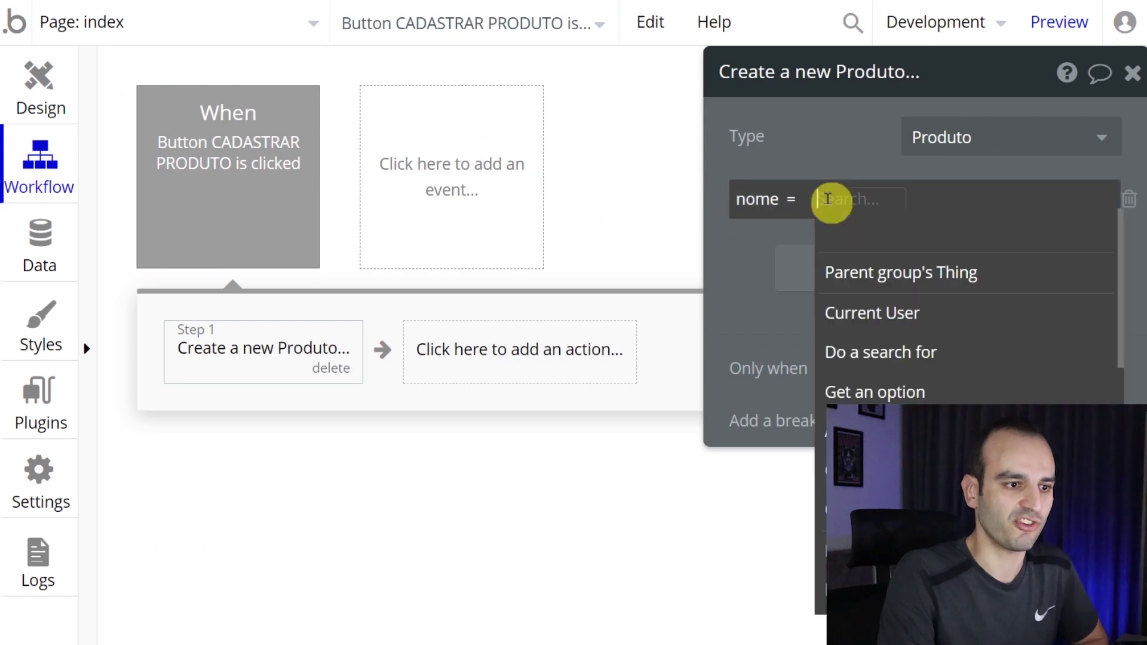
- Set nome from Input NOME DO PRODUTO's value and valor do produto from the price input's value
scroll(917, 371, down, 3)
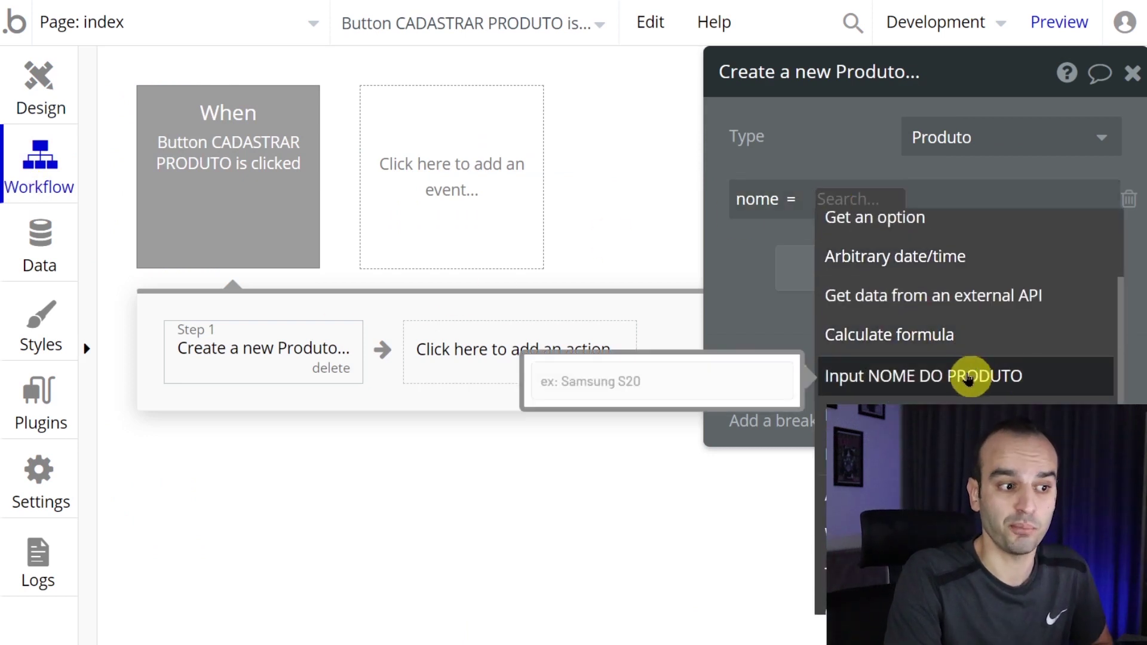
click(950, 382)
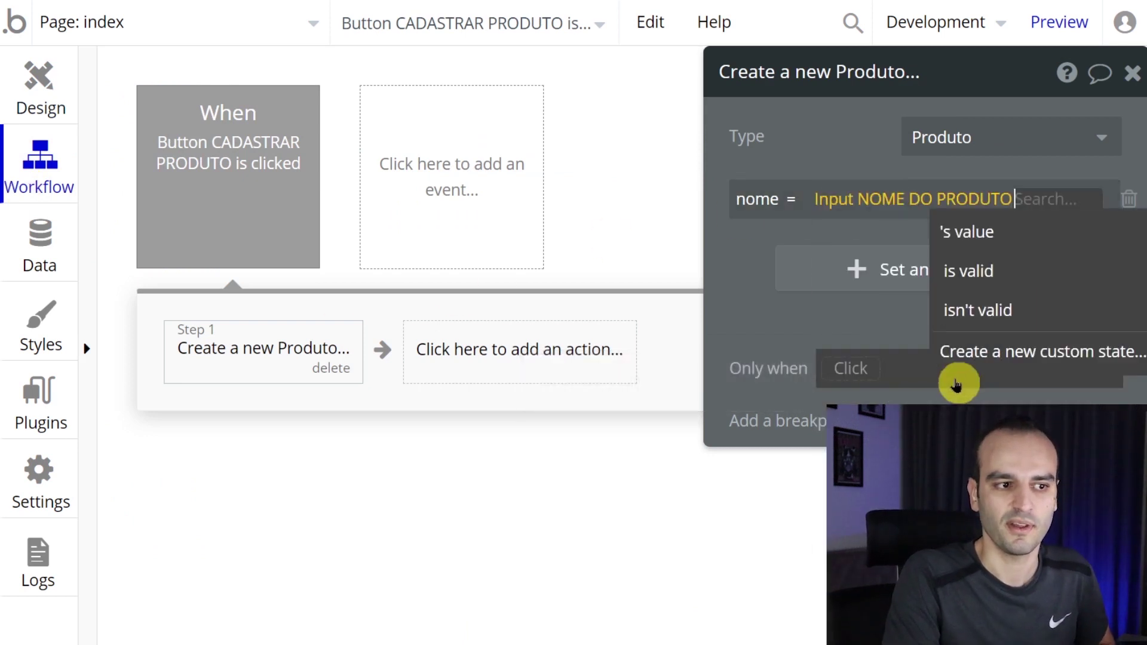
click(968, 248)
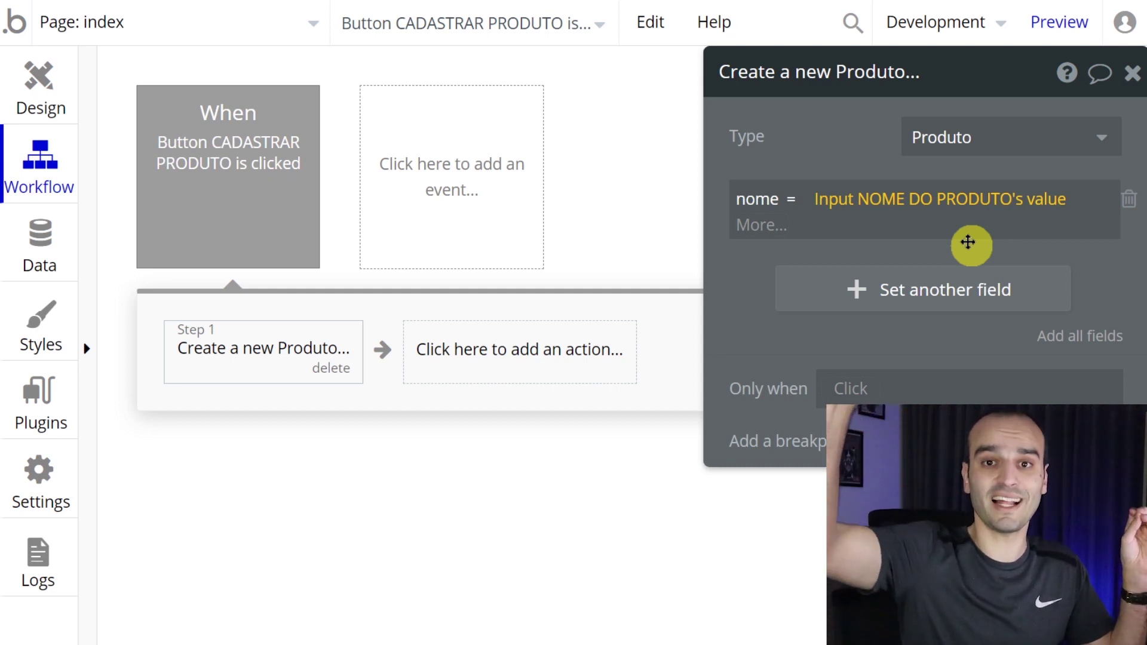
click(972, 270)
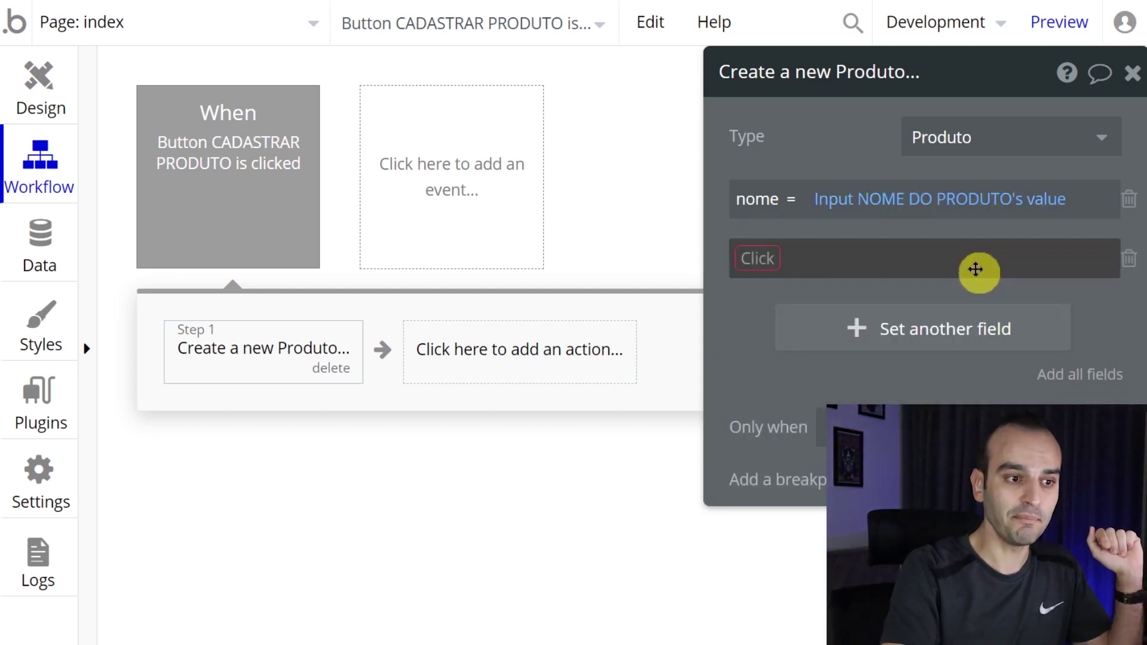
click(736, 256)
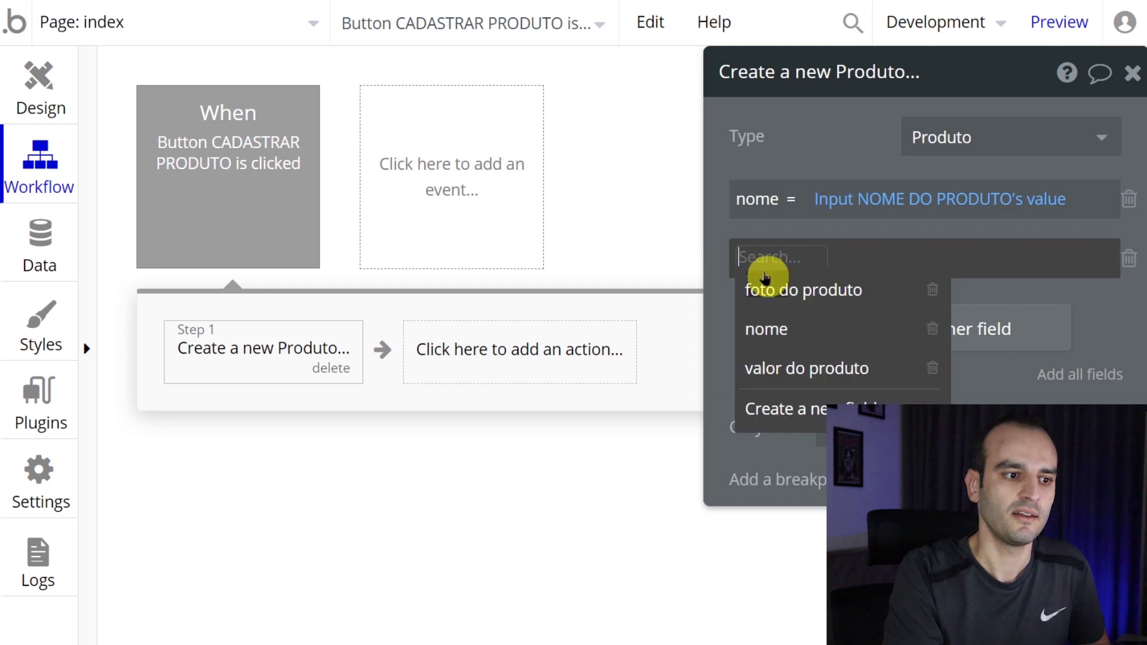
click(804, 367)
click(906, 256)
scroll(932, 394, down, 4)
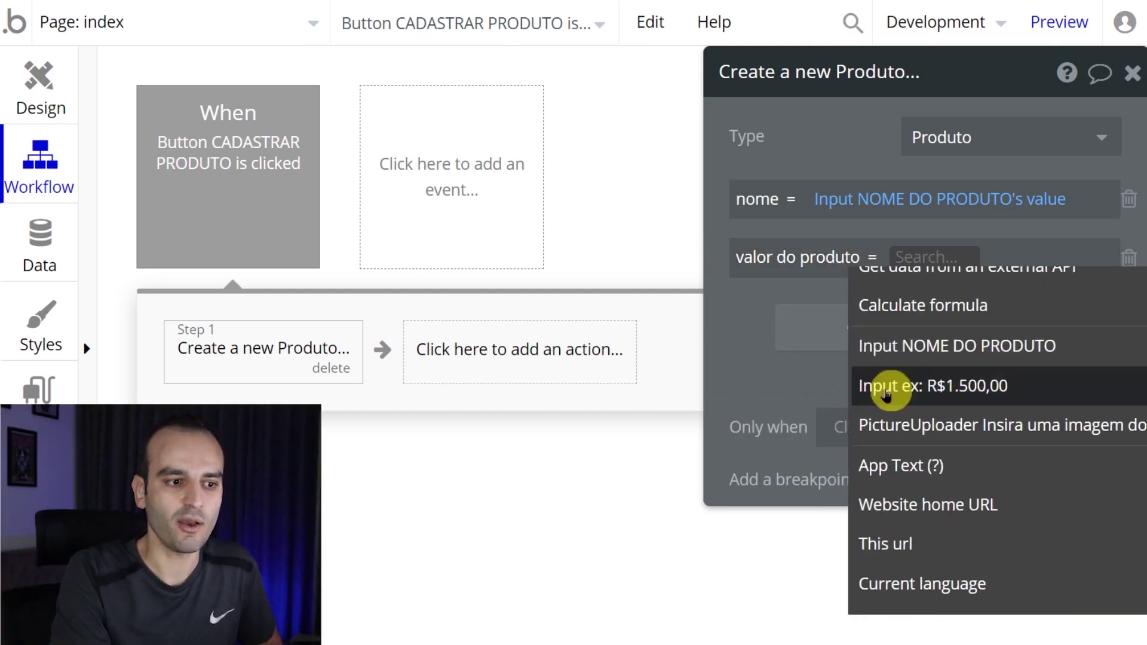
click(933, 394)
click(760, 311)
- Set foto do produto to the PictureUploader's value and switch to the preview
click(869, 347)
click(743, 326)
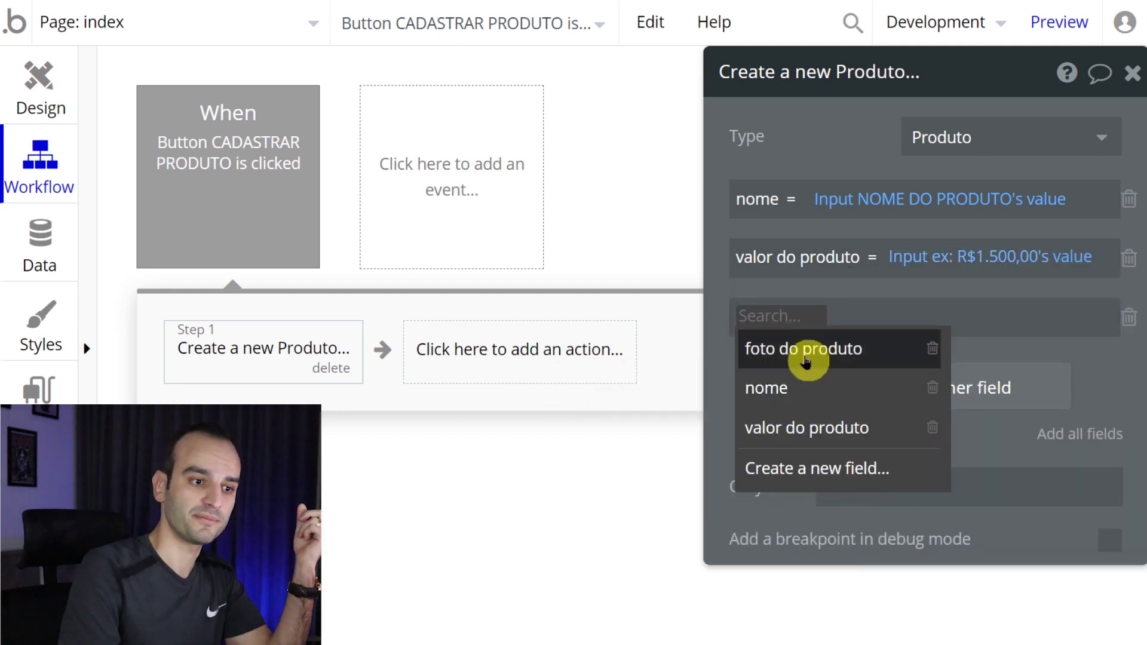
click(807, 359)
click(903, 320)
scroll(907, 342, down, 3)
click(980, 488)
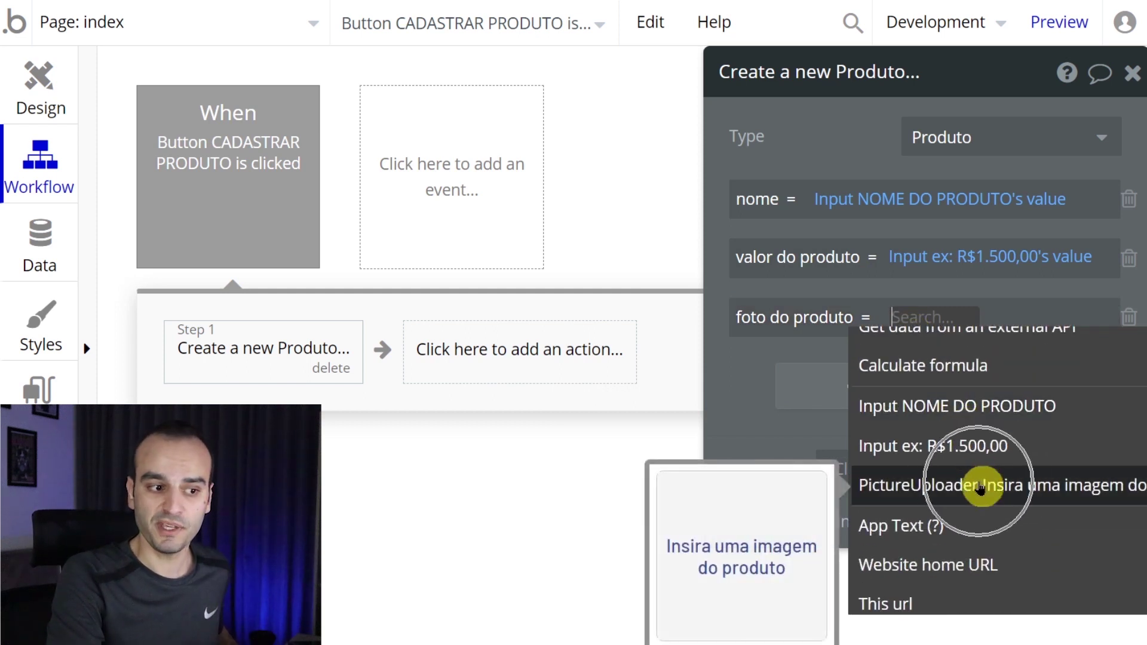
scroll(981, 481, down, 2)
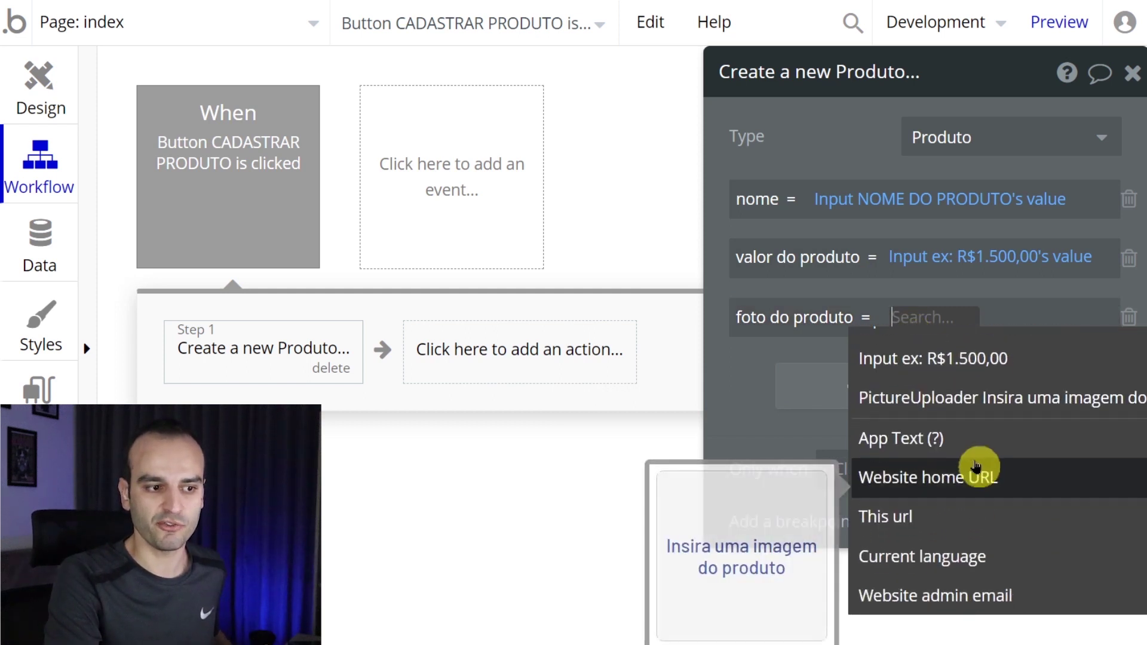
click(956, 404)
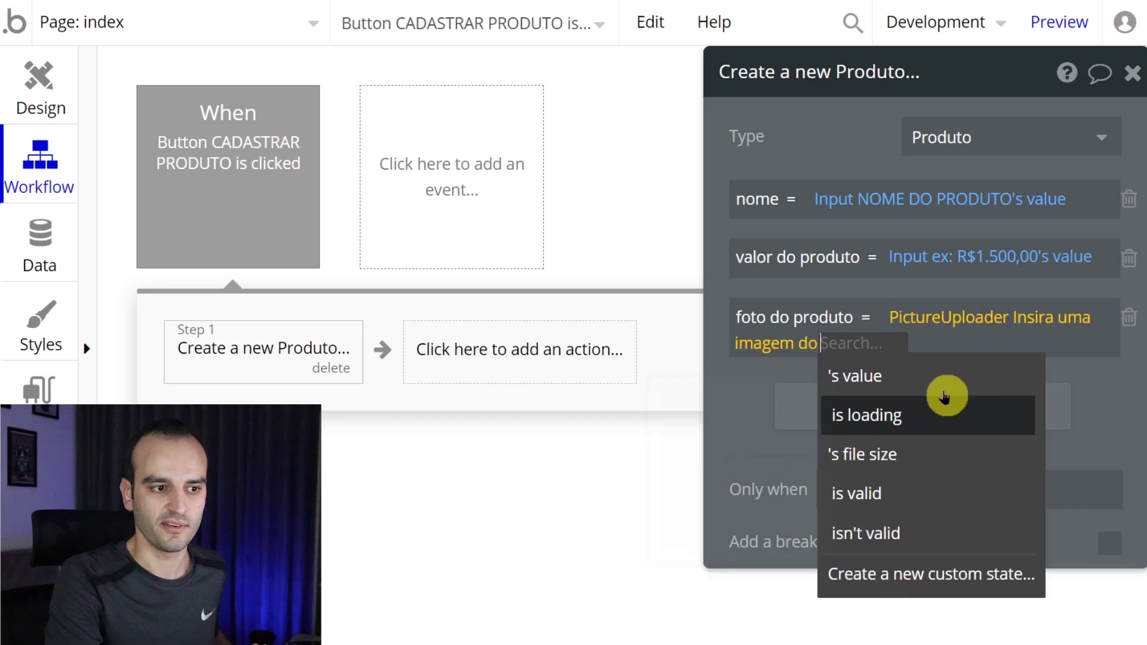
click(910, 376)
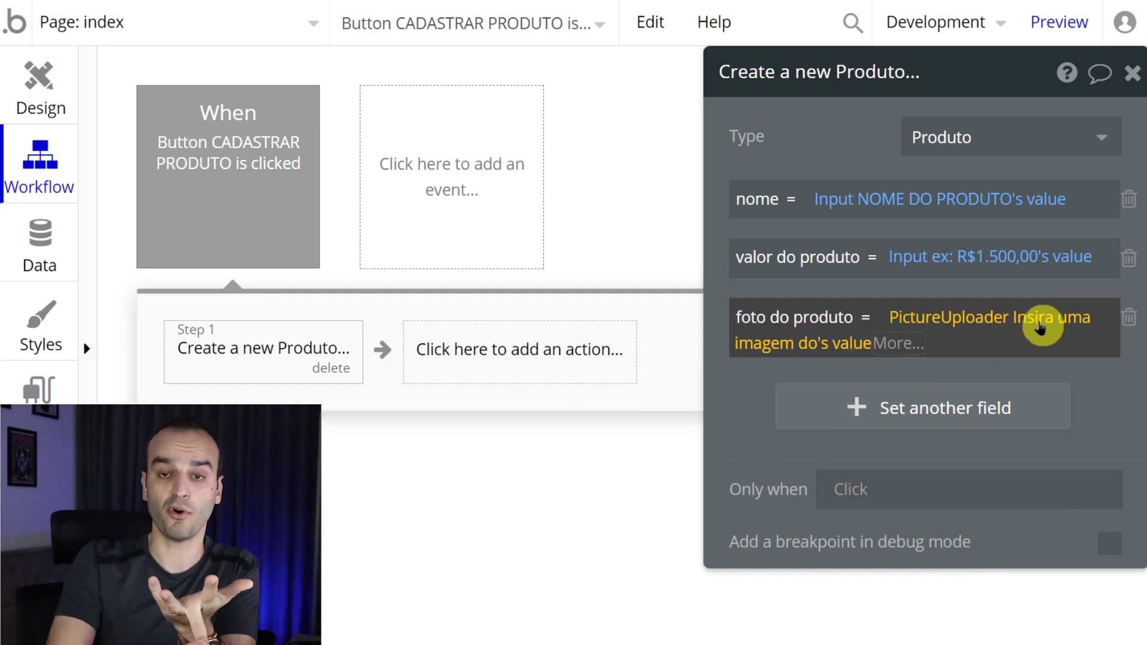
key(ctrl+Tab)
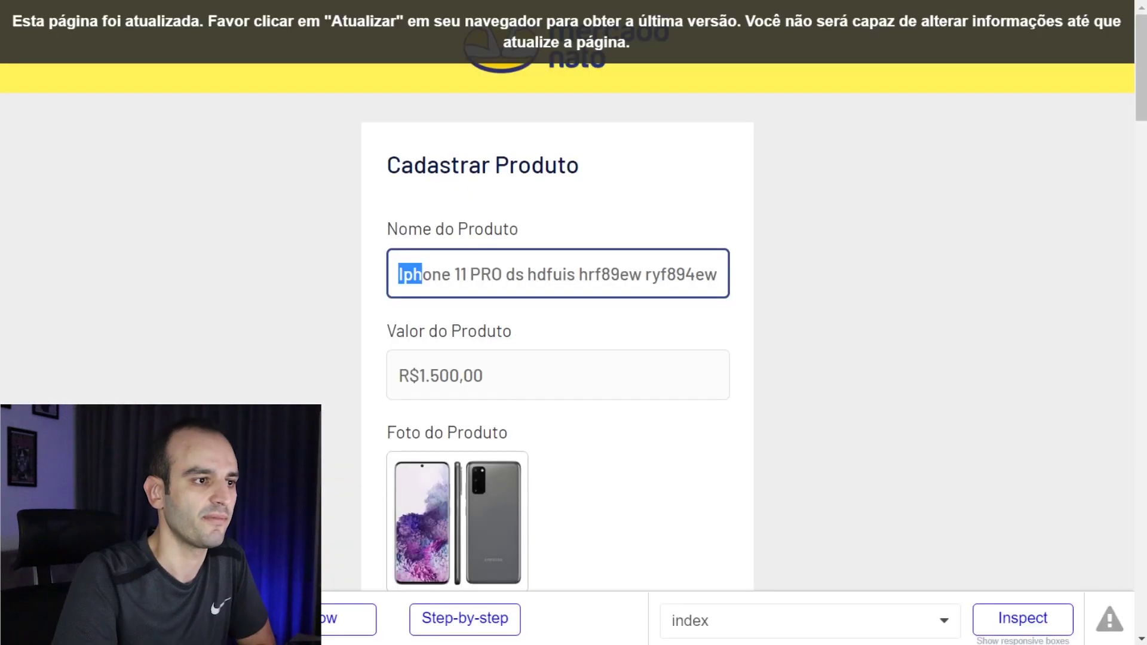
- Enter product name 'Celular Samsung S20' and price R$3.500 in the preview form
click(448, 40)
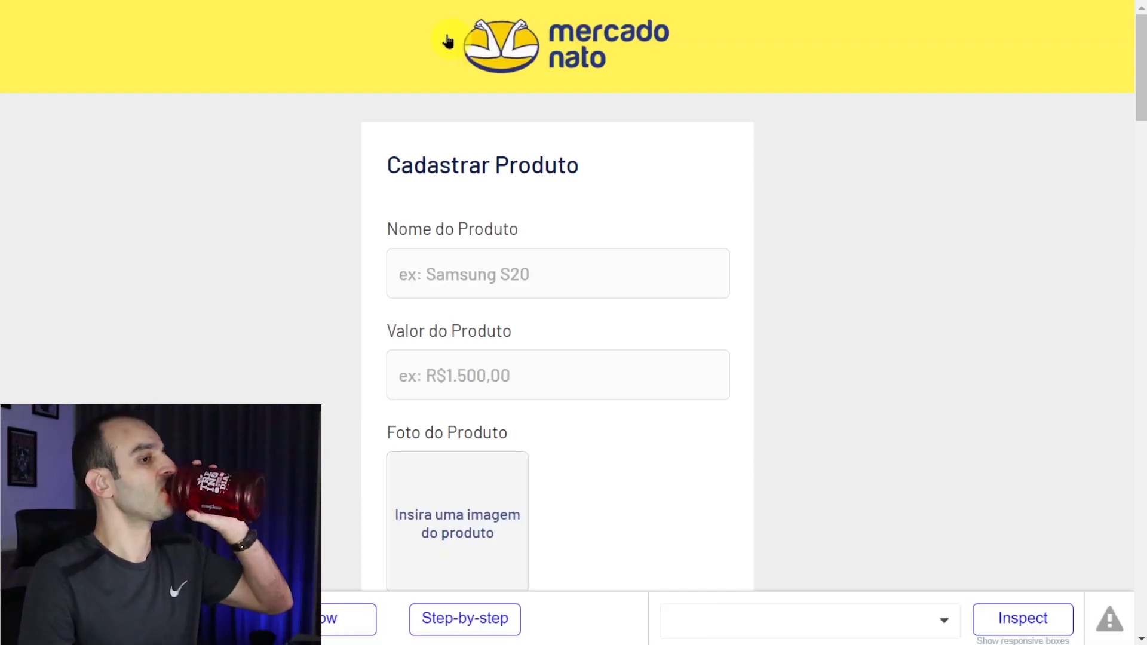
scroll(410, 123, down, 2)
click(504, 187)
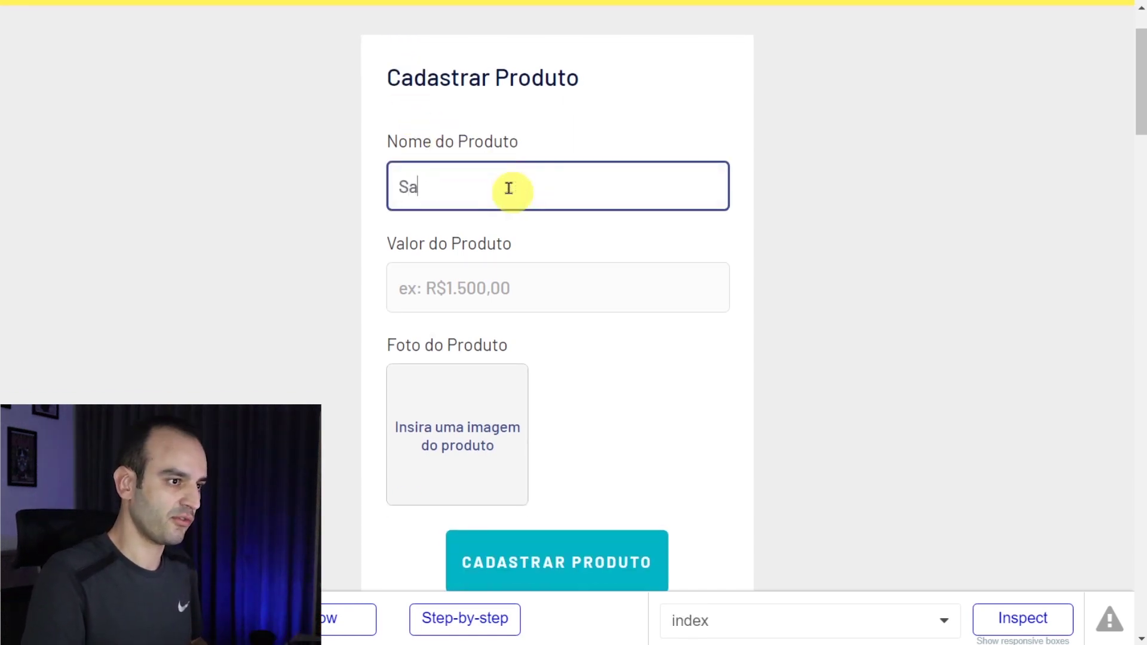
text(Samsung S20)
key(Home)
text(Celular)
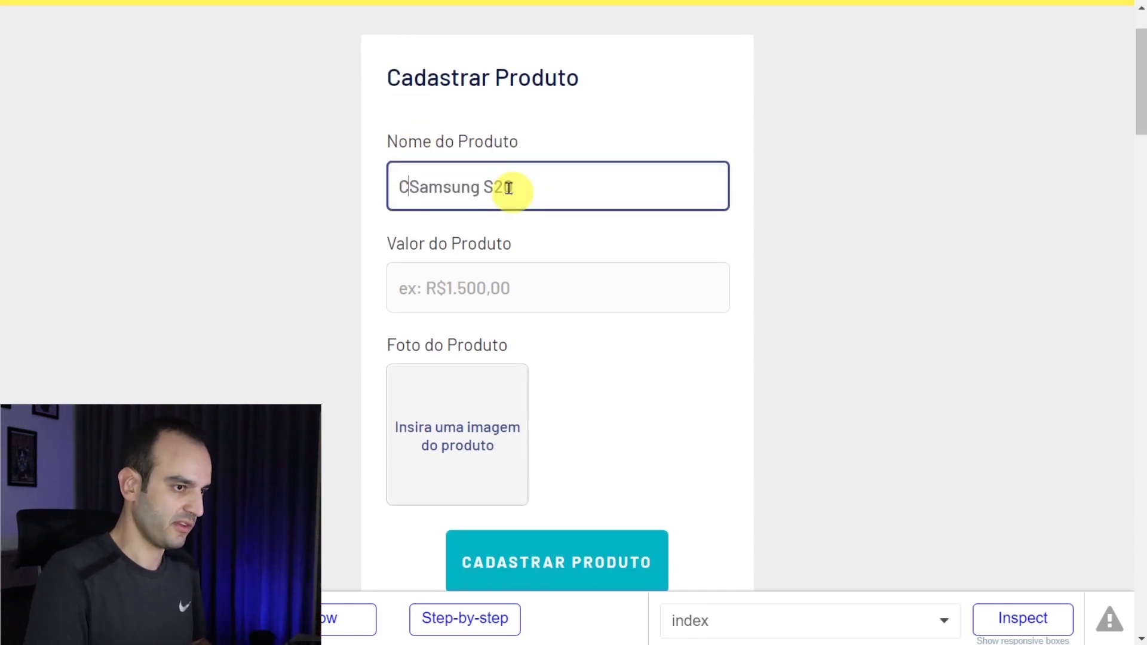
click(490, 301)
text(R$)
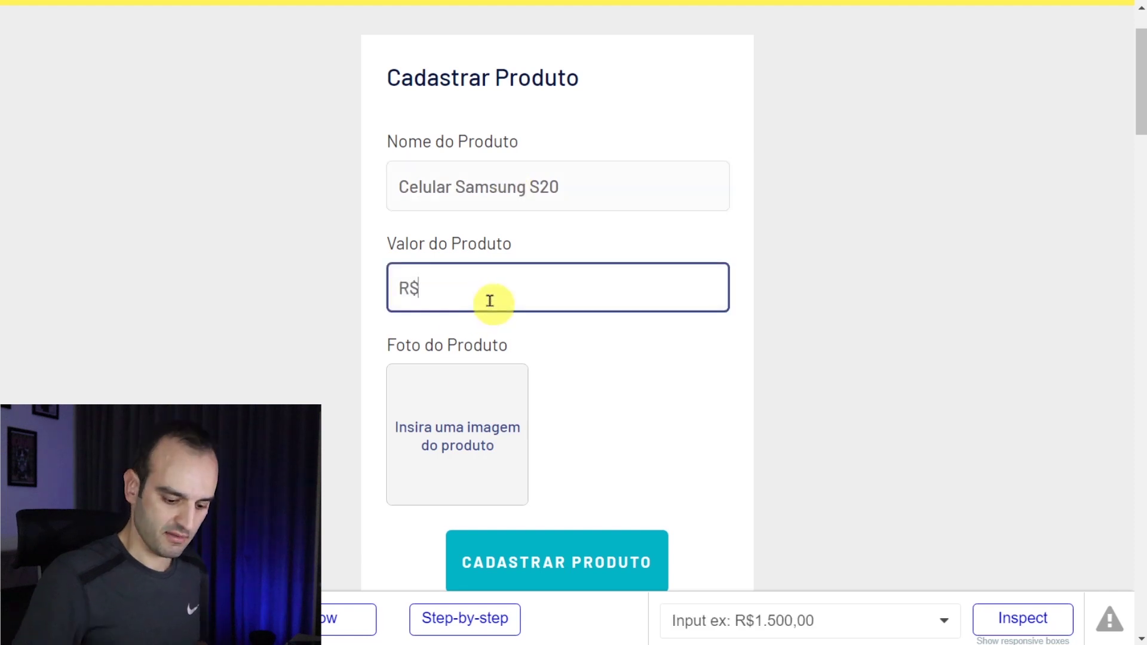
click(321, 304)
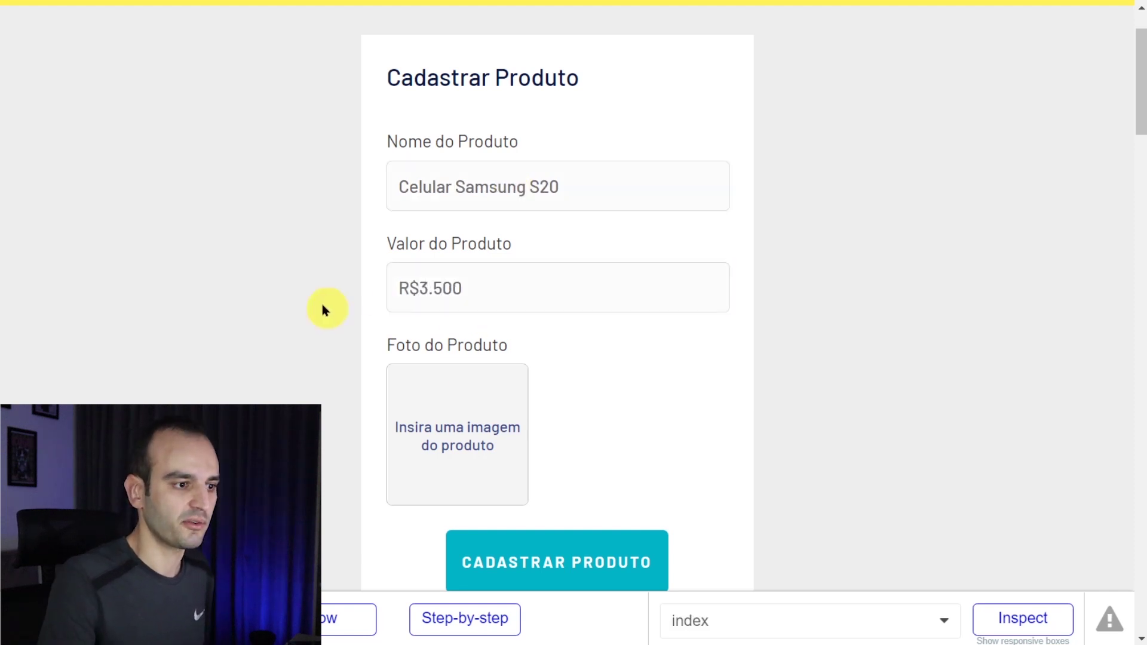
- Upload s20.webp as the product photo and submit the form with CADASTRAR PRODUTO
scroll(321, 303, down, 2)
click(495, 327)
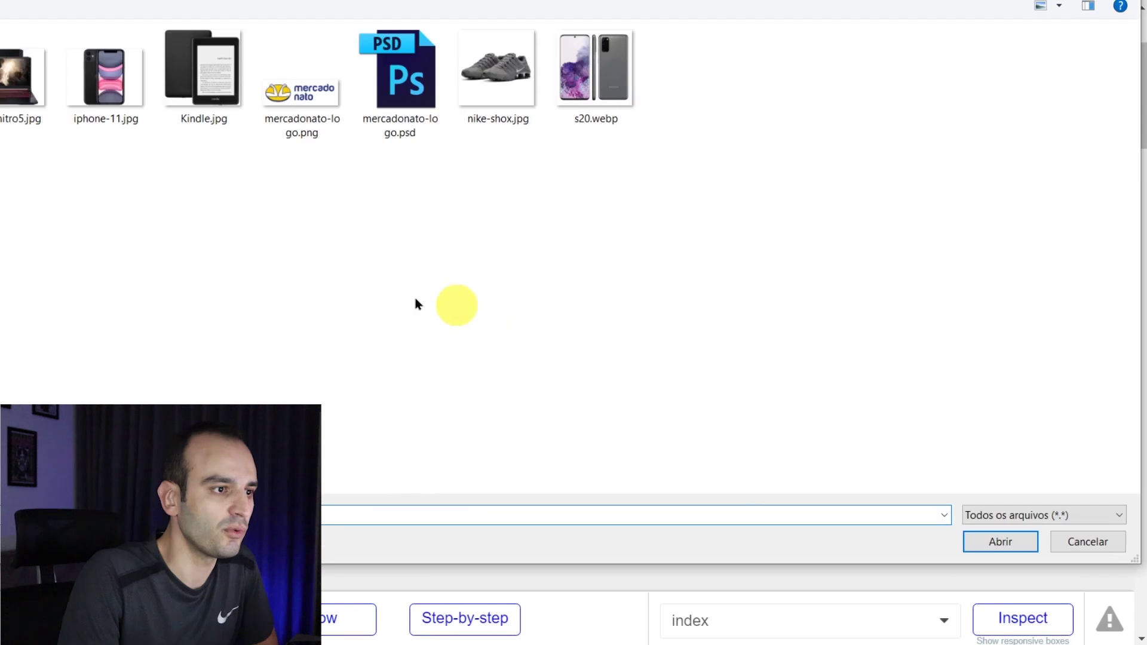
double_click(628, 73)
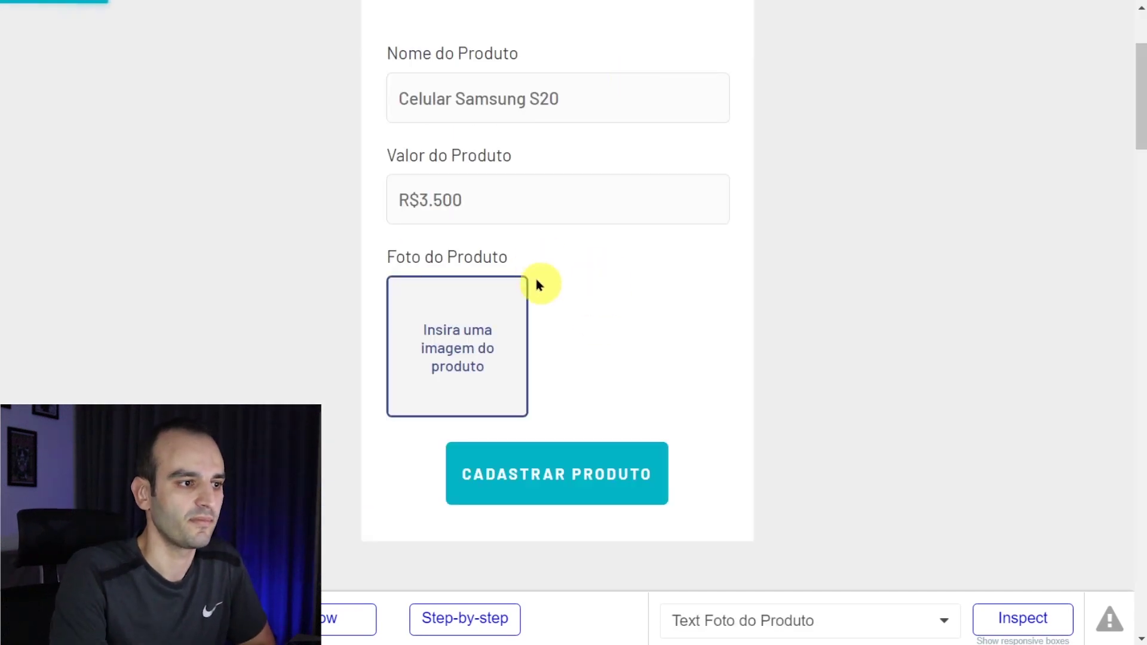
click(589, 493)
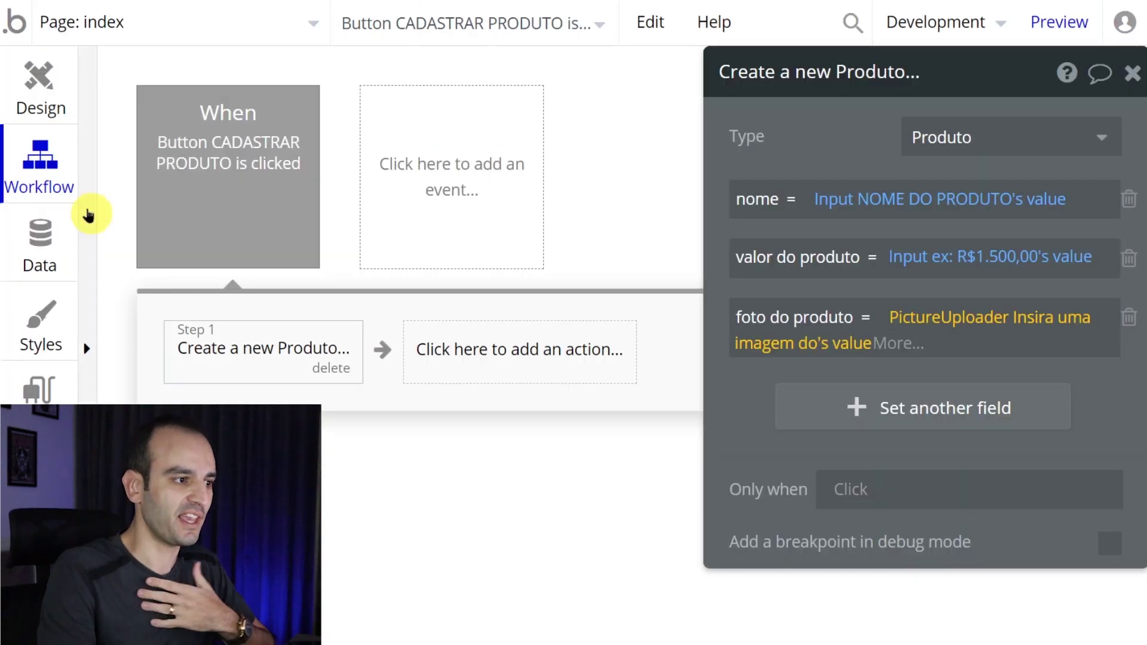
click(26, 246)
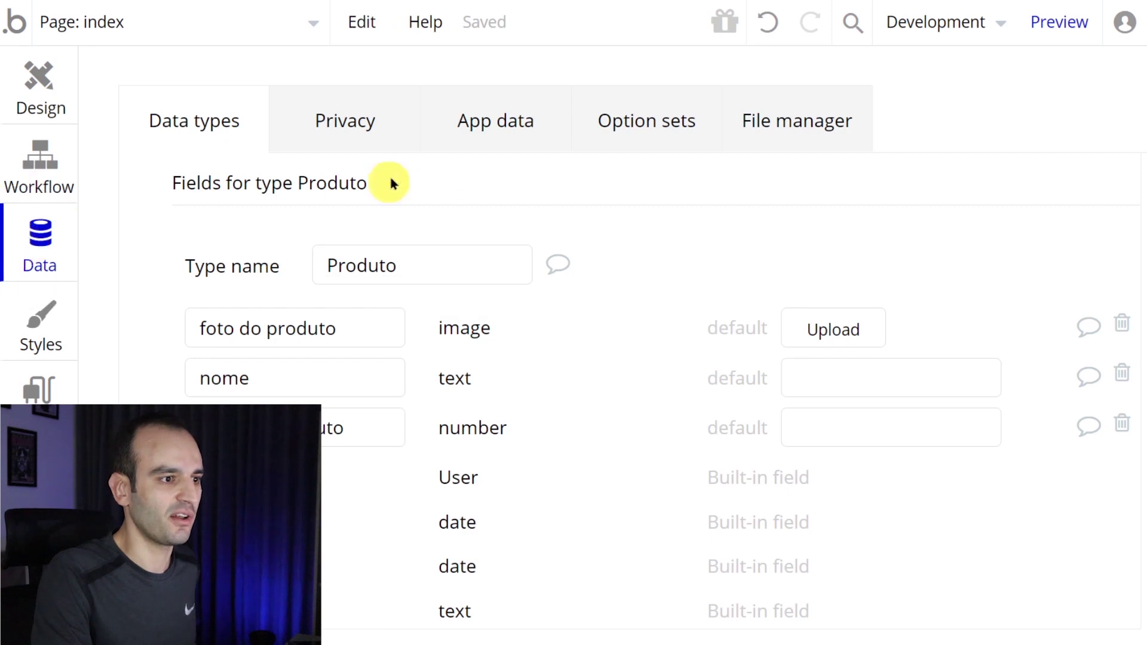
- Inspect the Celular Samsung S20 entry (3500, with photo) in All Produtos, closing without changes
click(479, 143)
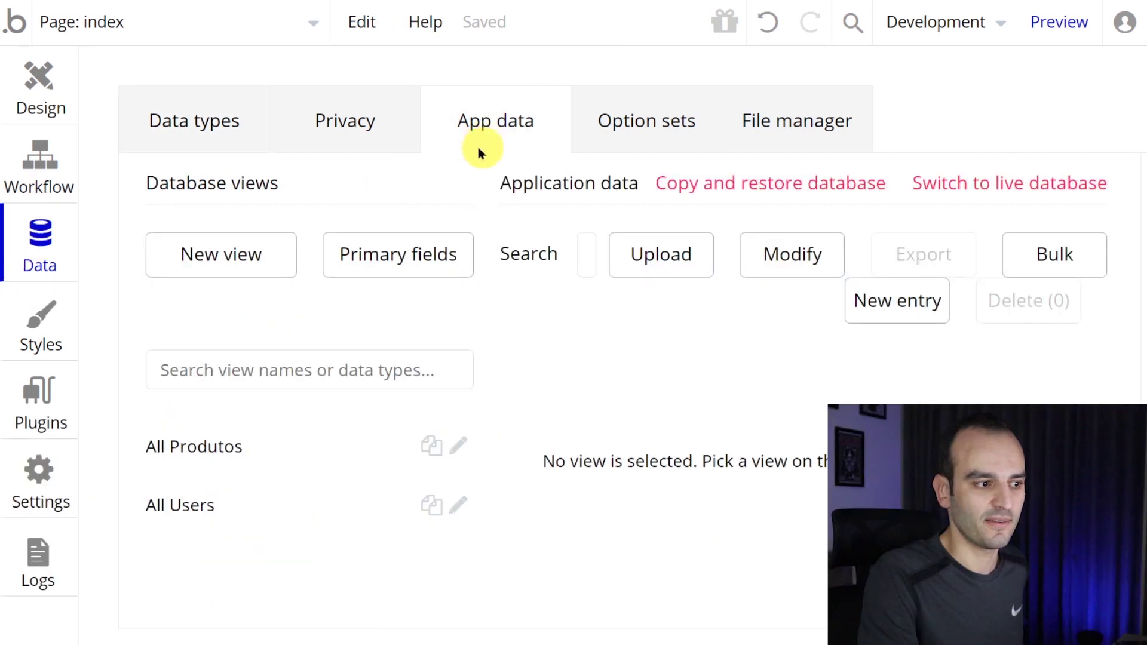
click(265, 453)
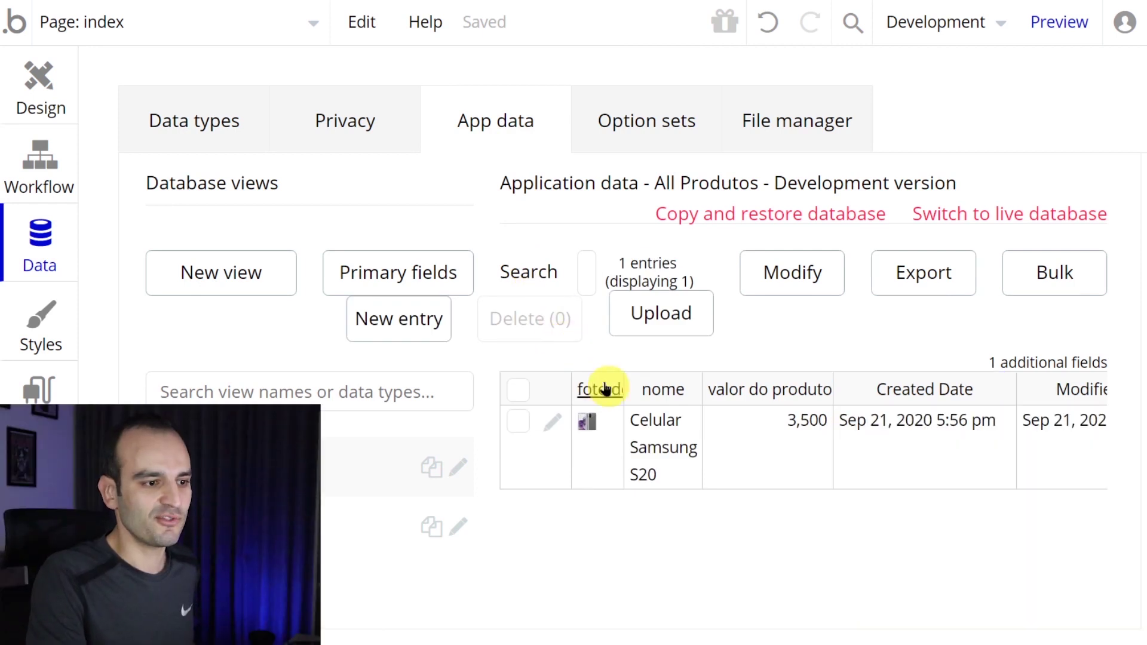
key(ctrl+minus)
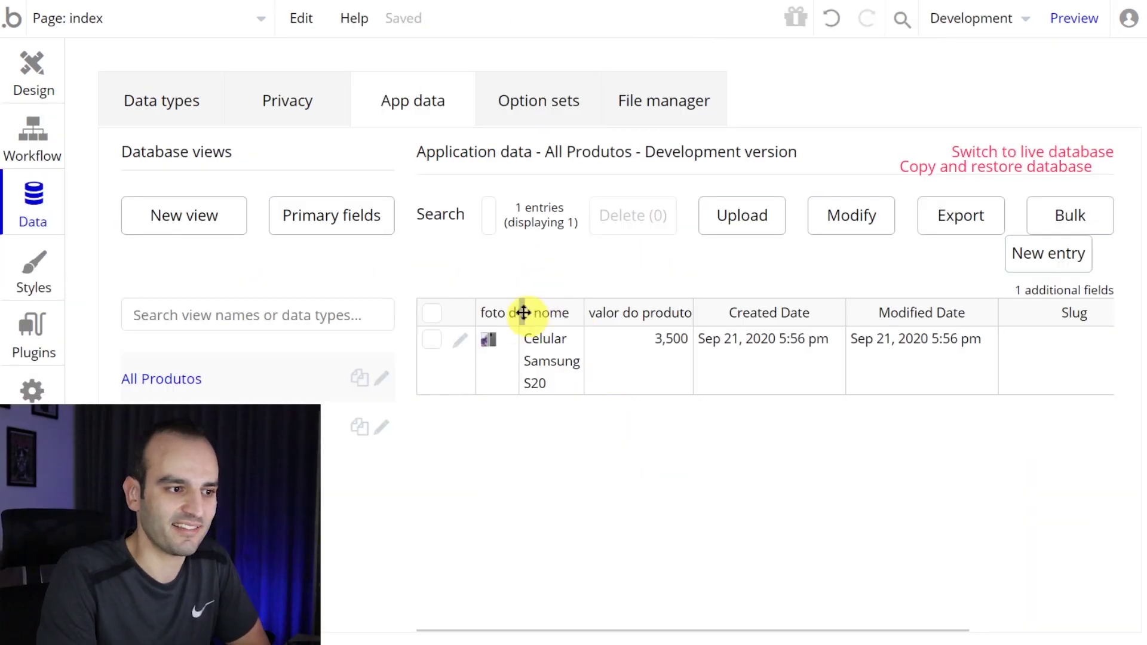
drag(520, 315, 563, 312)
click(461, 344)
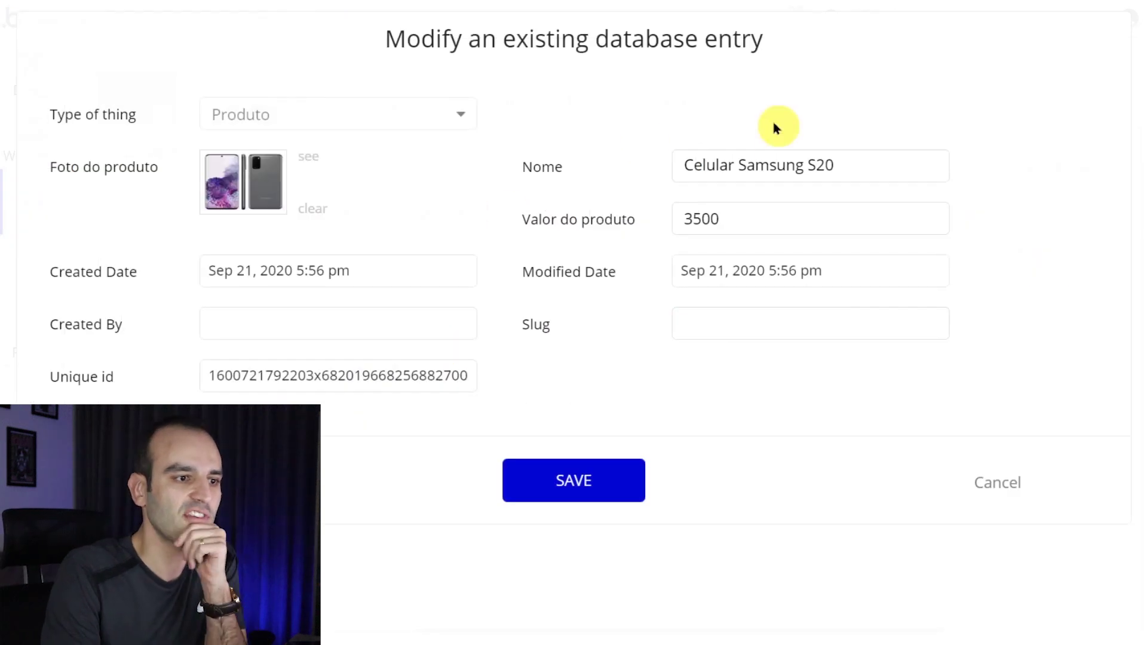
drag(702, 165, 819, 165)
click(821, 165)
drag(746, 218, 684, 219)
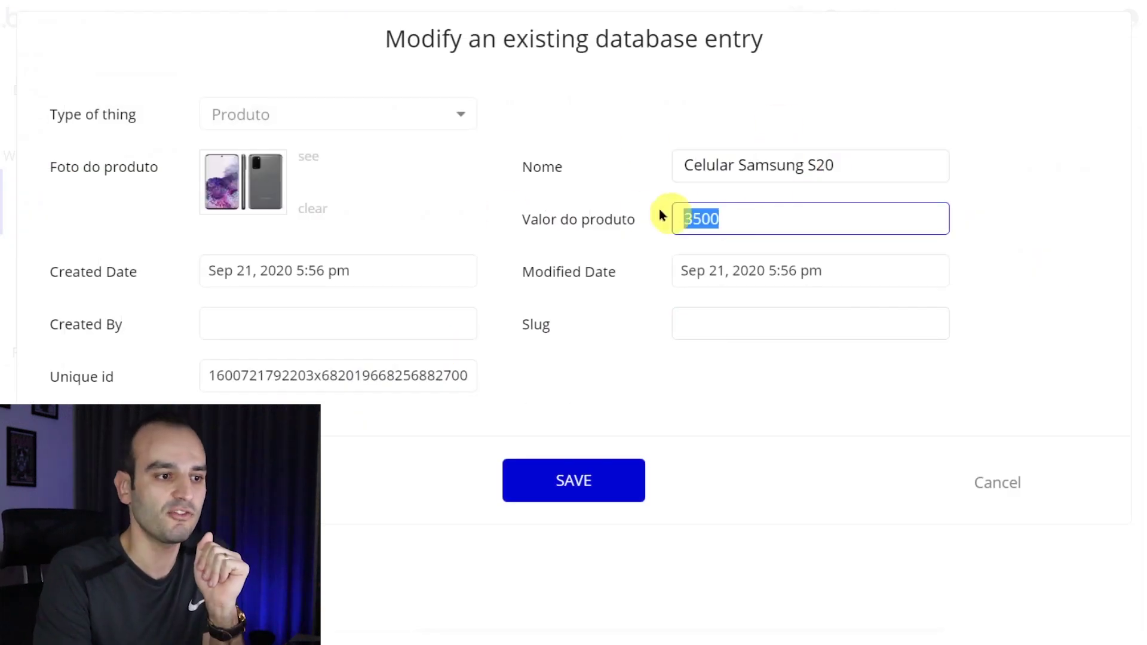
click(1010, 487)
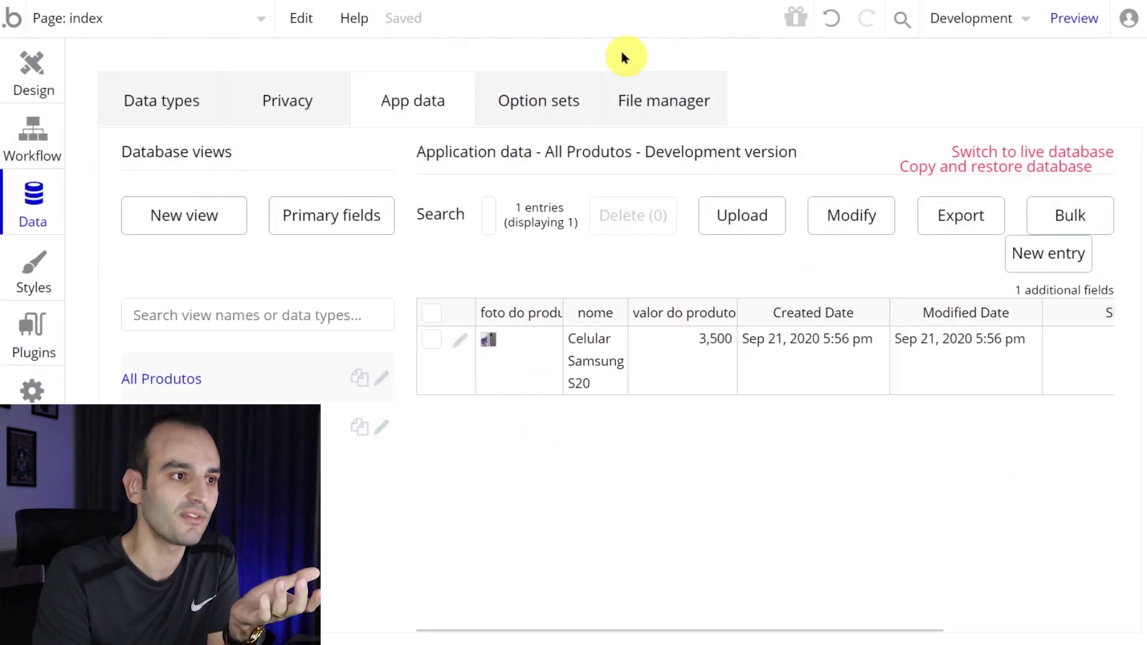
click(448, 1)
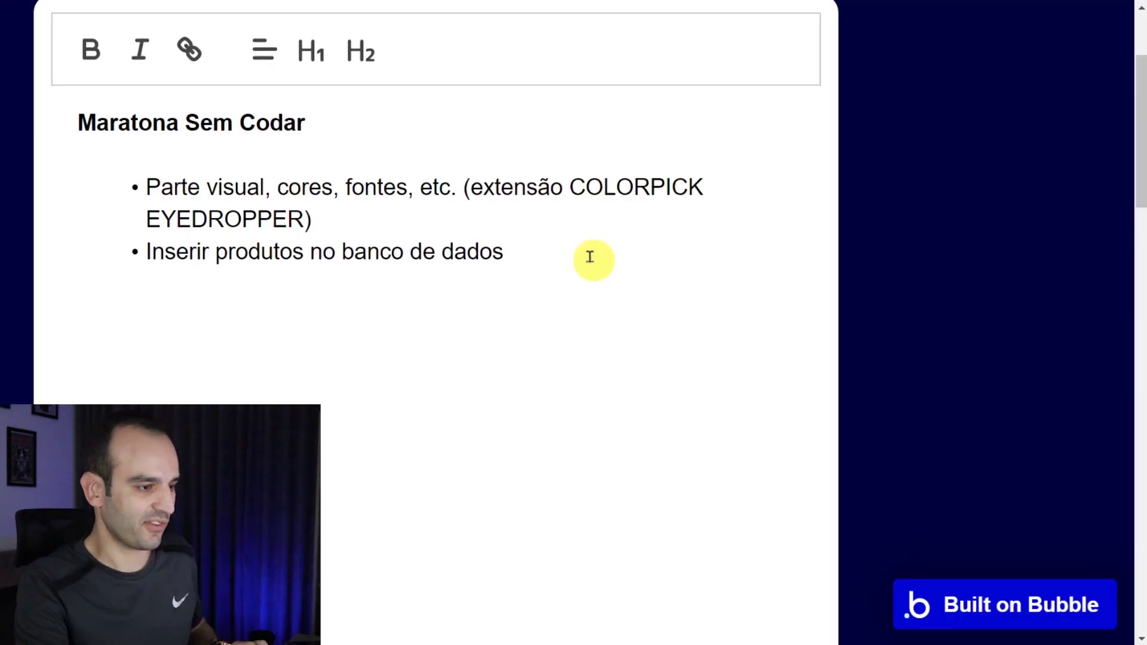
- Add a green checkmark emoji after 'Inserir produtos no banco de dados' in the notes
key(super+period)
text(ve)
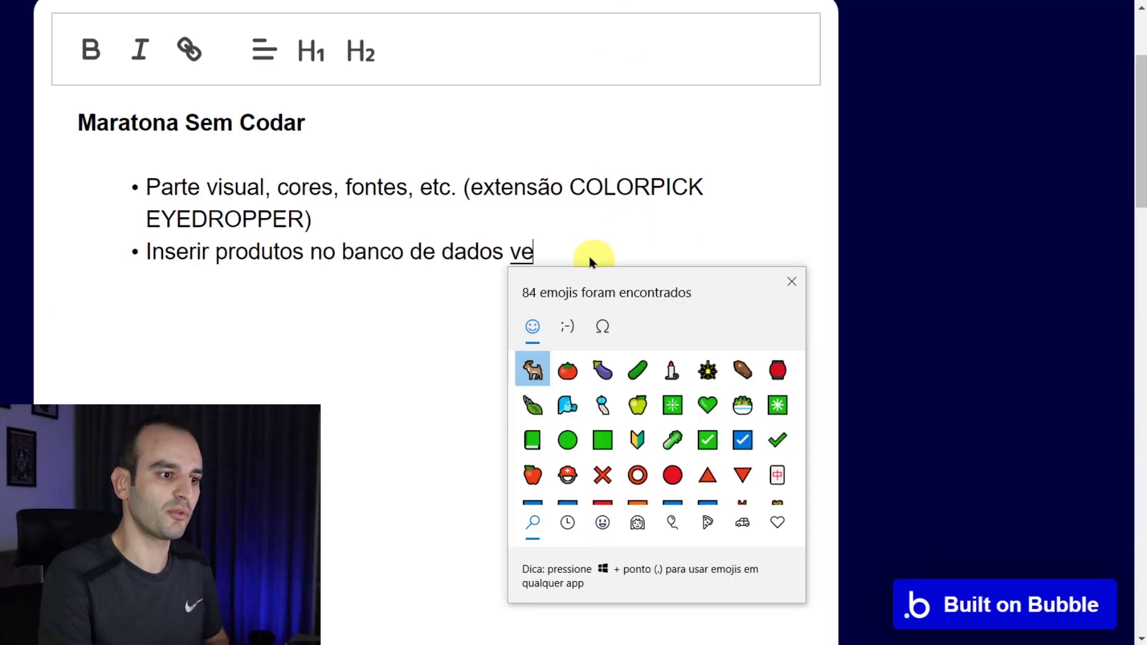
click(708, 440)
click(487, 251)
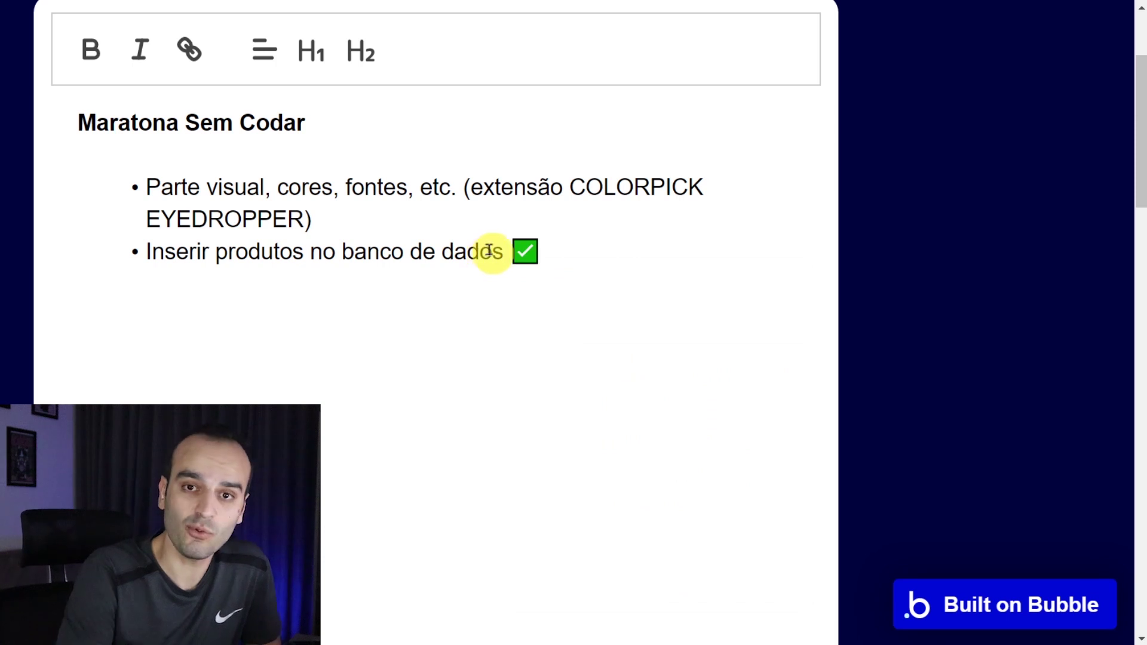
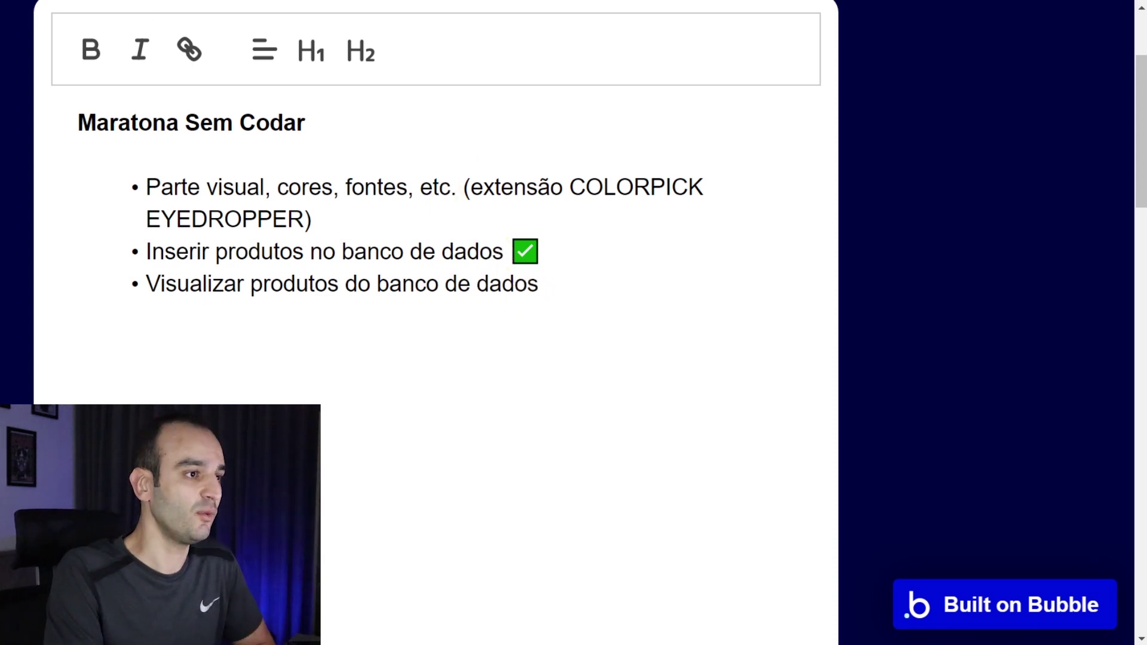
- Check the saved product in App data, return to the index page design, and pick Repeating Group
click(227, 1)
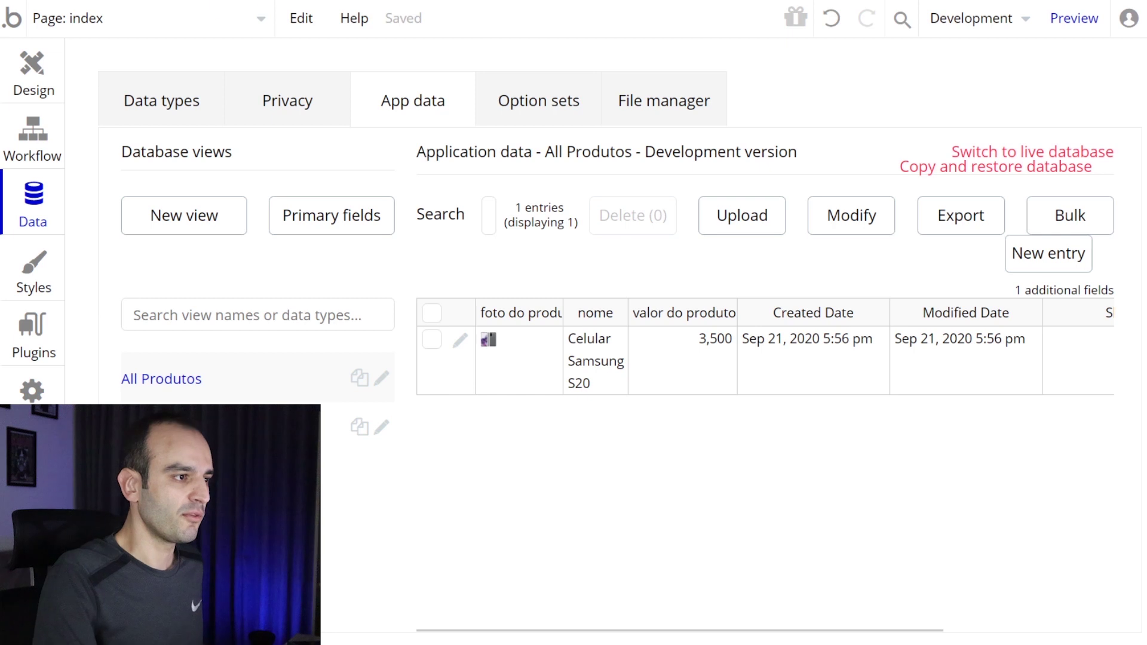
click(37, 90)
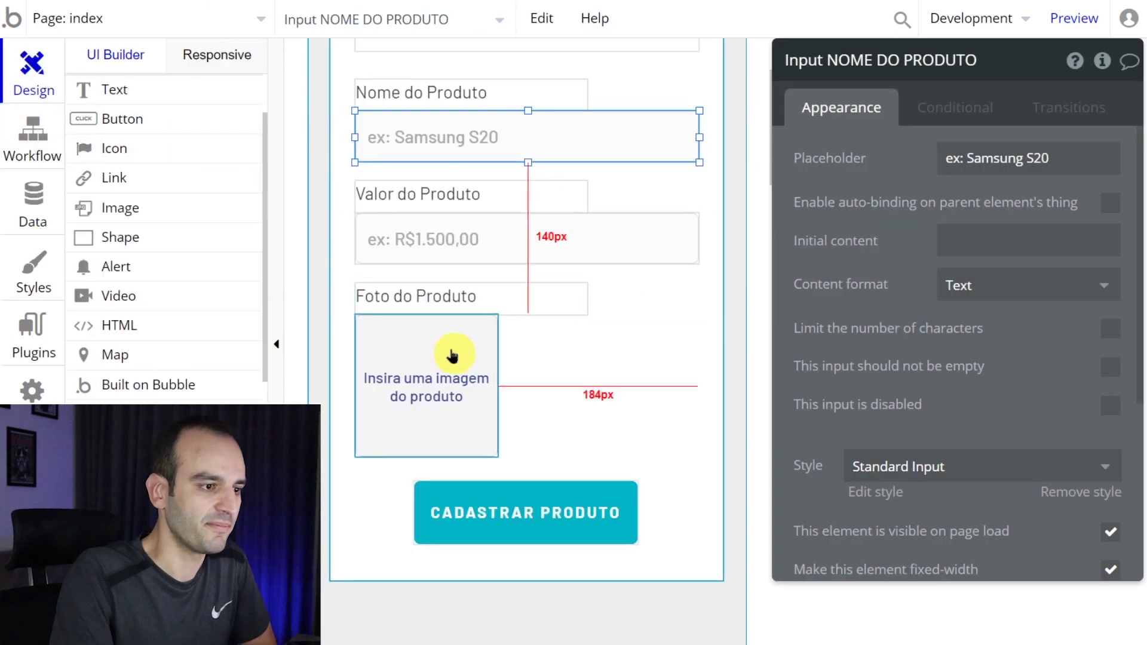
scroll(453, 350, down, 5)
scroll(147, 263, down, 3)
scroll(150, 267, down, 2)
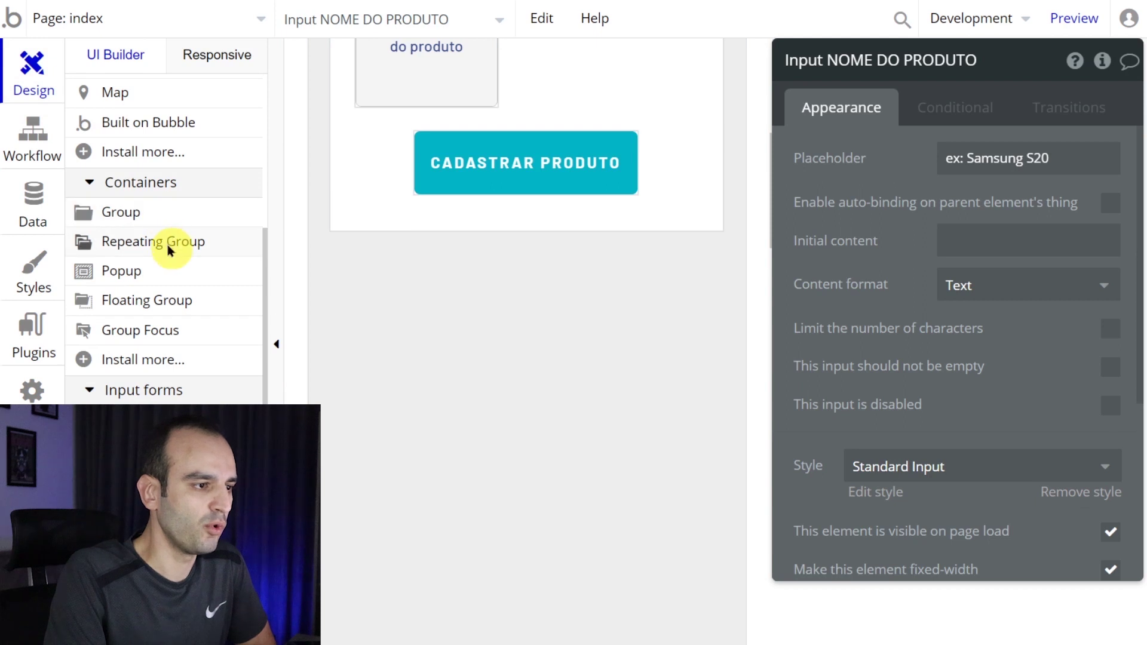
click(171, 245)
- Draw a four-row RepeatingGroup A under the registration form and widen it nearly to page width
drag(372, 297, 705, 586)
click(173, 243)
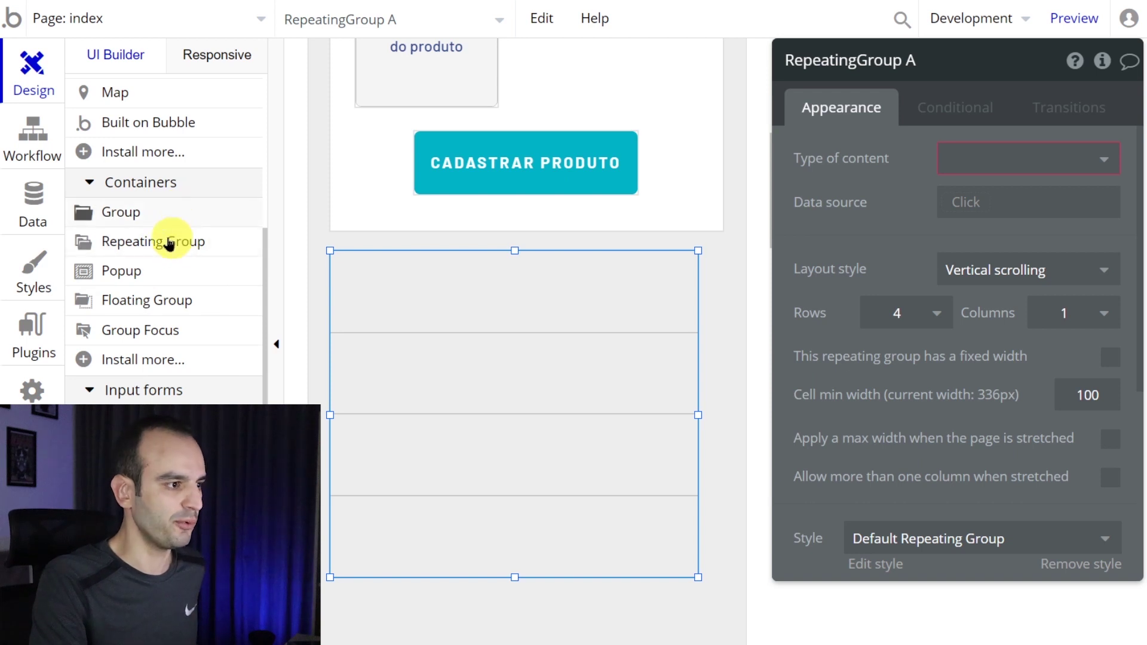
mouse_move(184, 249)
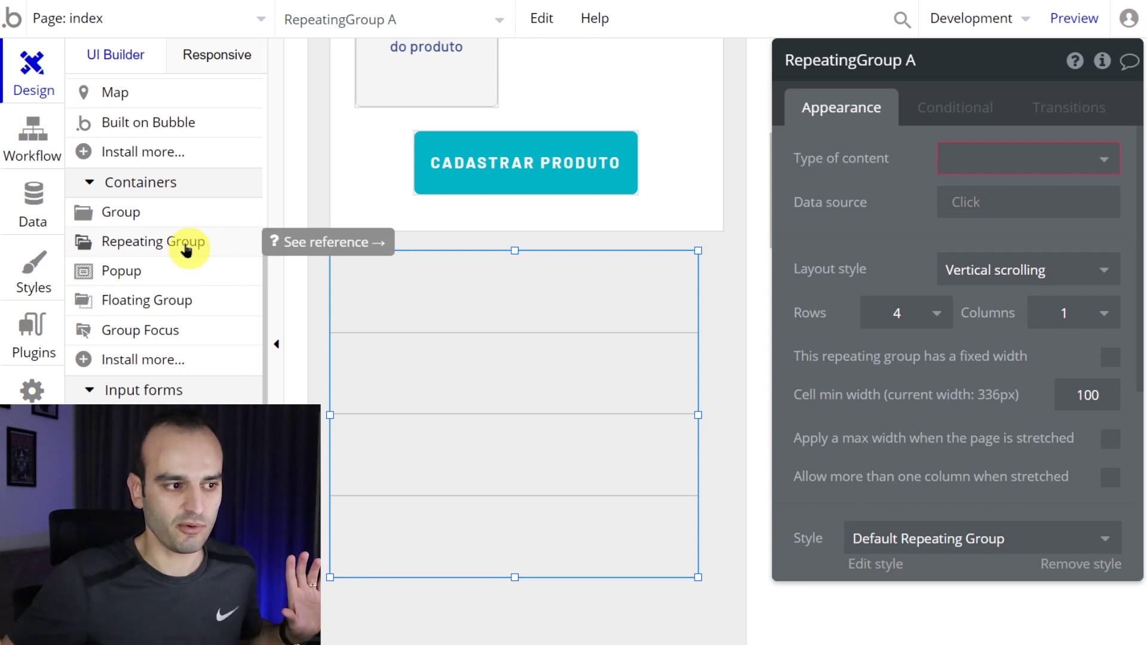
scroll(635, 225, down, 2)
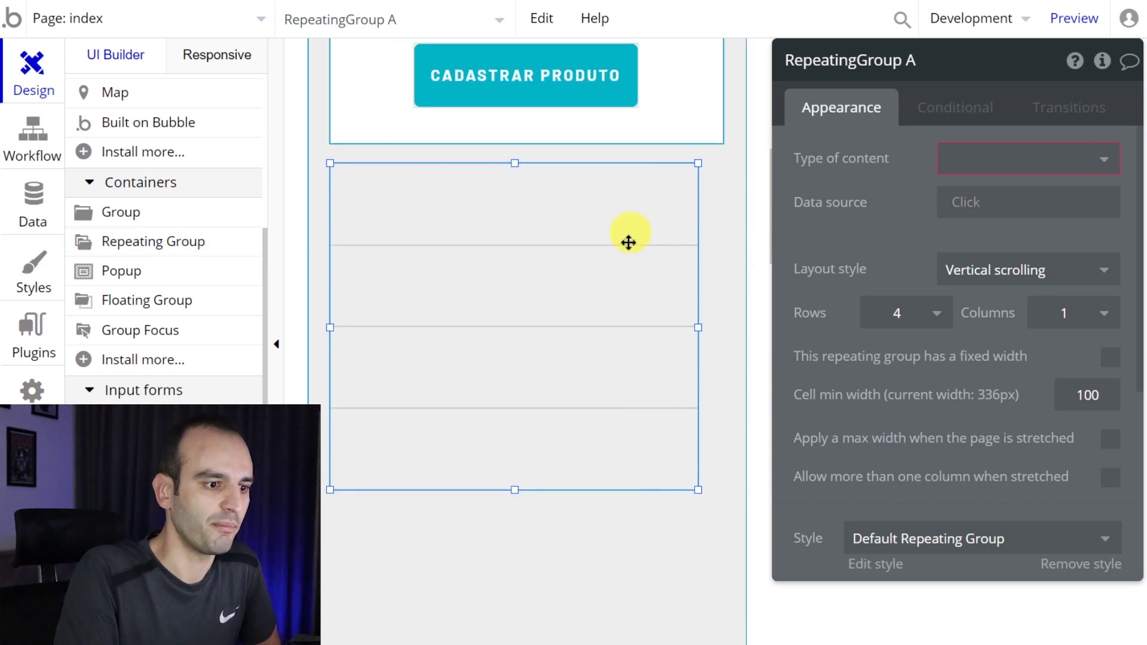
drag(698, 490, 723, 517)
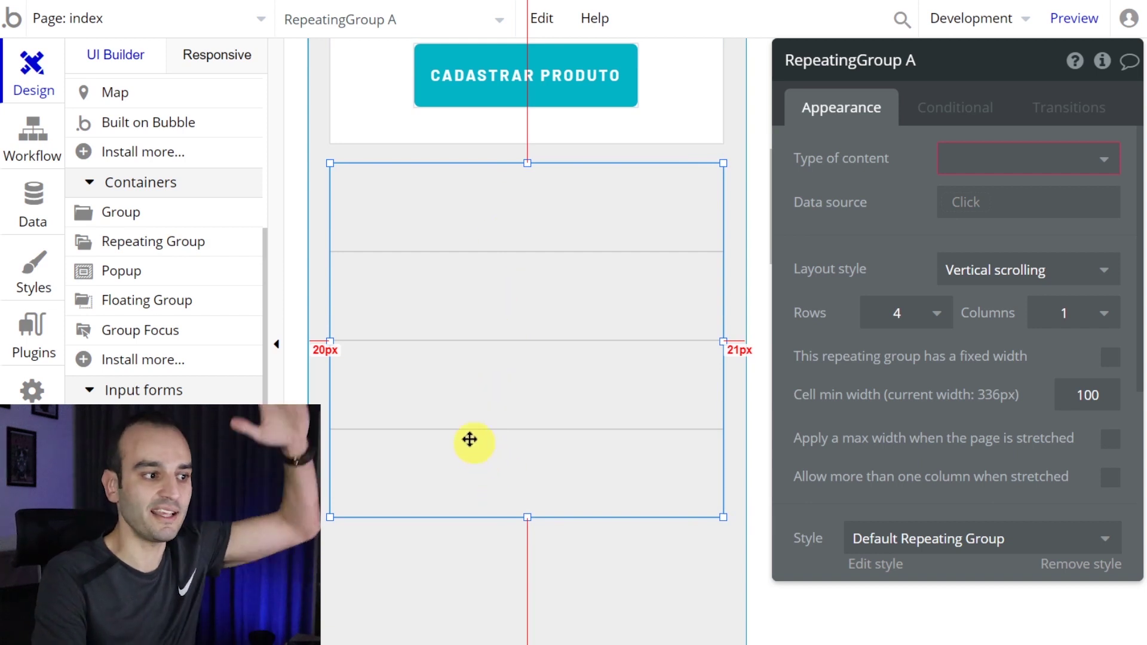
scroll(145, 384, up, 6)
click(141, 206)
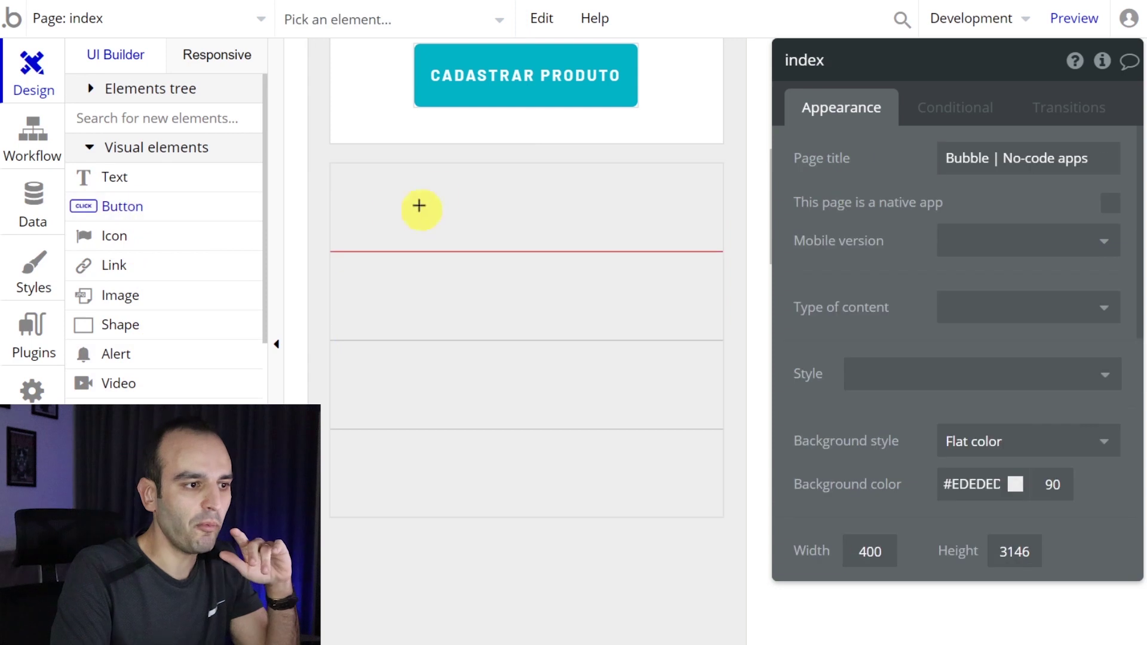
mouse_move(467, 174)
mouse_down()
mouse_move(666, 213)
mouse_move(659, 228)
mouse_up()
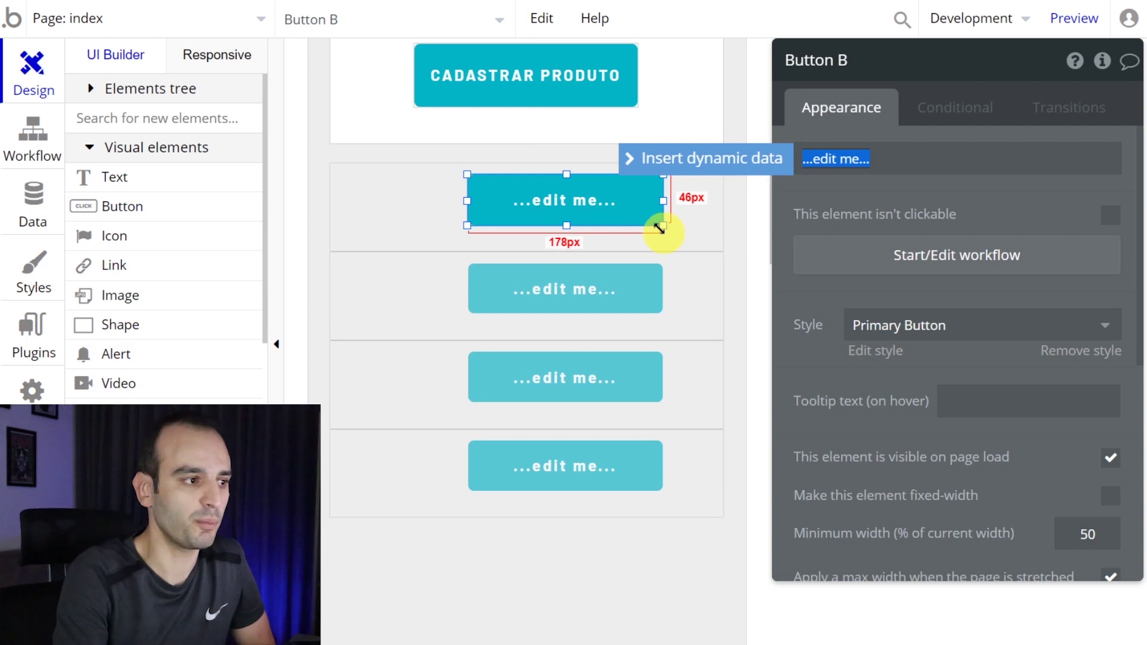
drag(660, 228, 660, 228)
click(113, 177)
drag(350, 174, 423, 218)
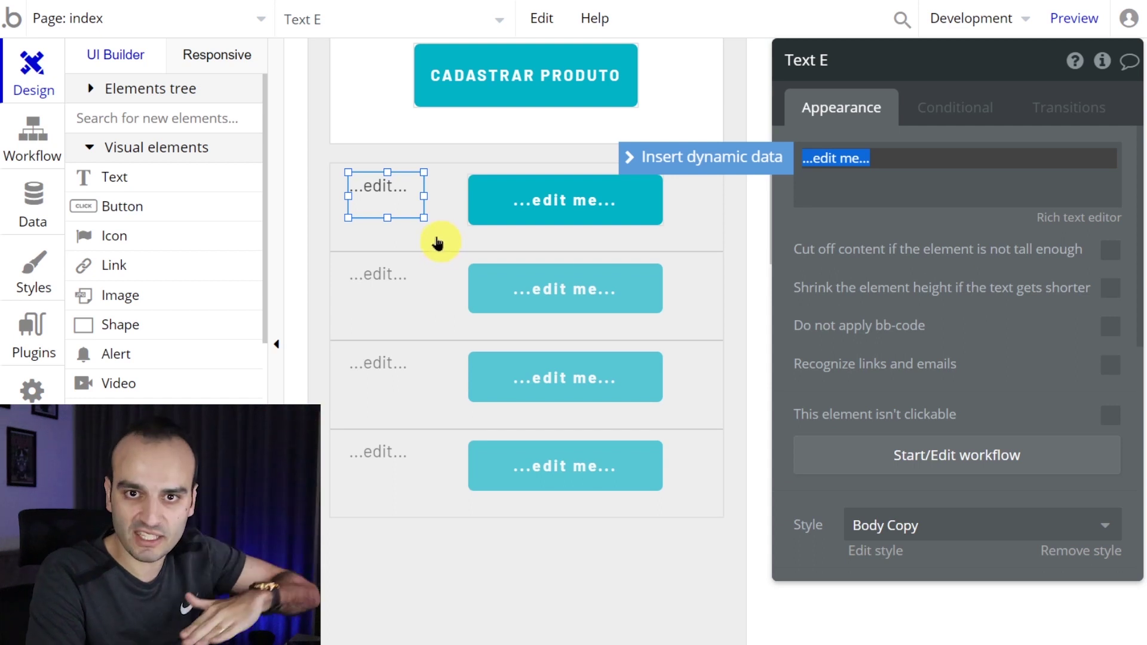
click(518, 211)
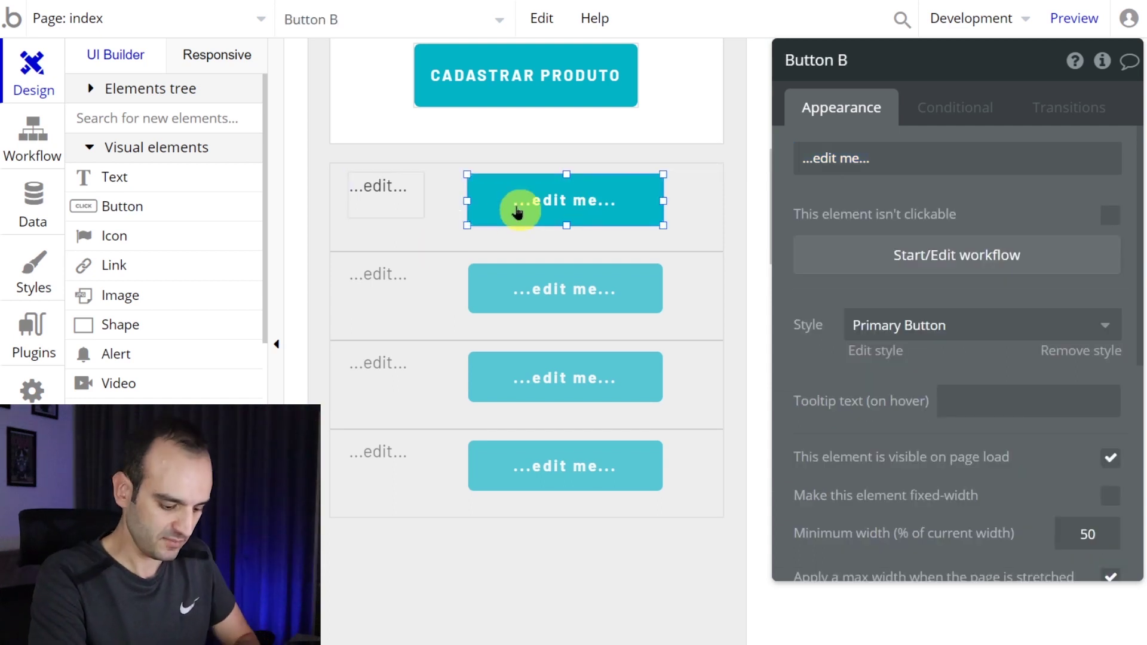
key(Delete)
click(397, 199)
key(Delete)
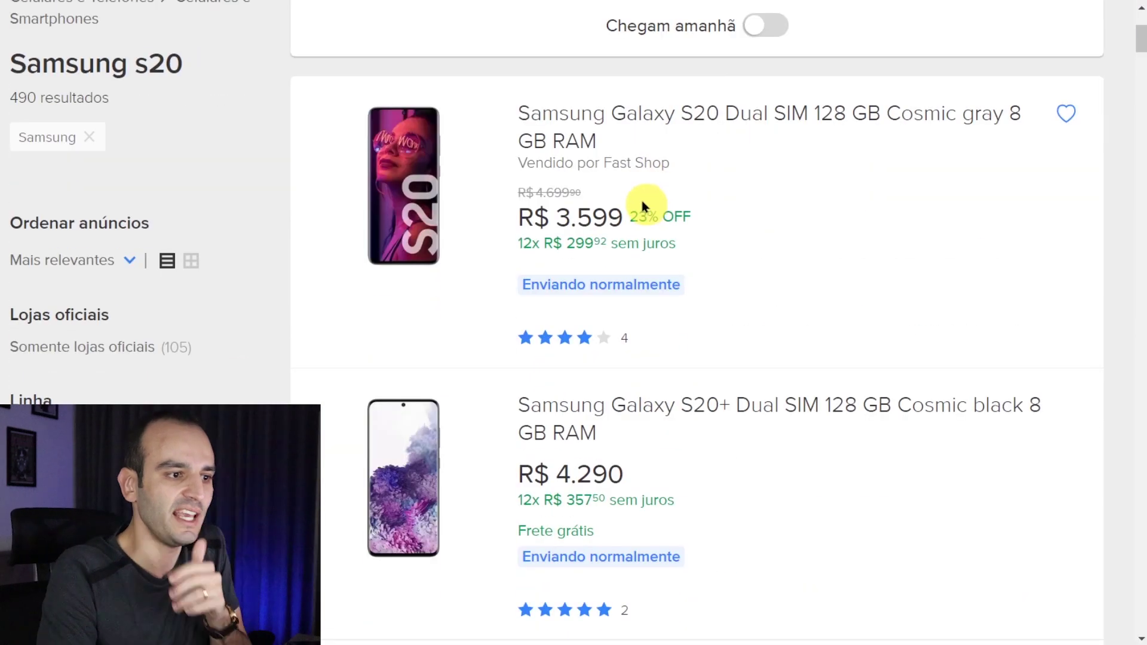
- Reset the Mercado Livre page zoom to 100% and scroll through the Samsung s20 results
key(ctrl+0)
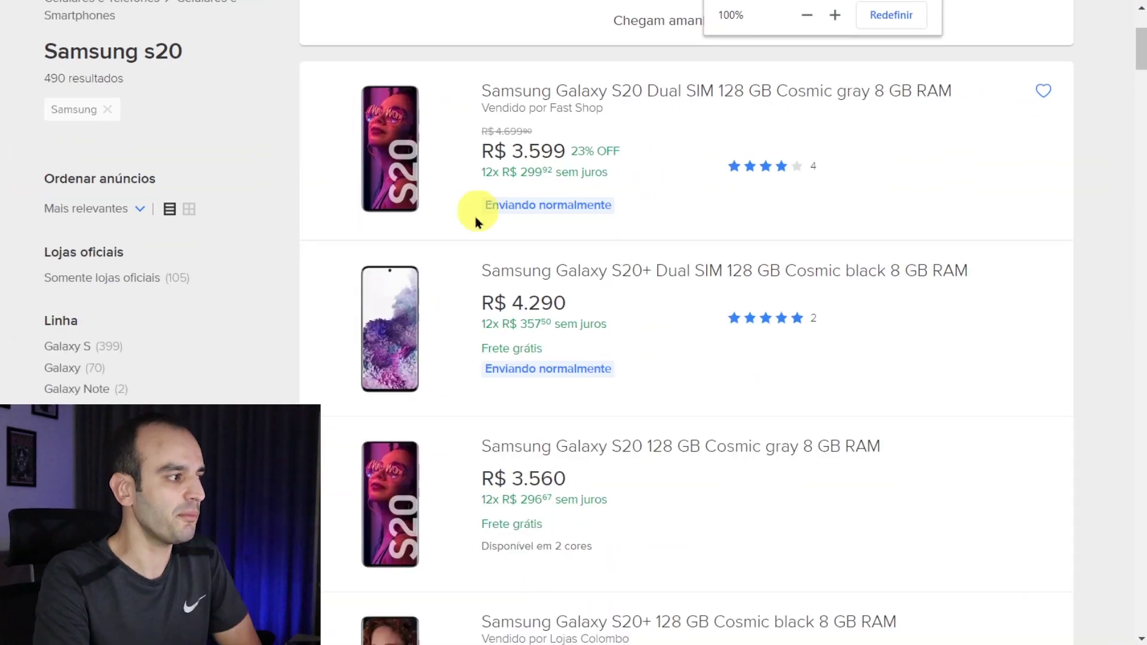
scroll(663, 141, down, 15)
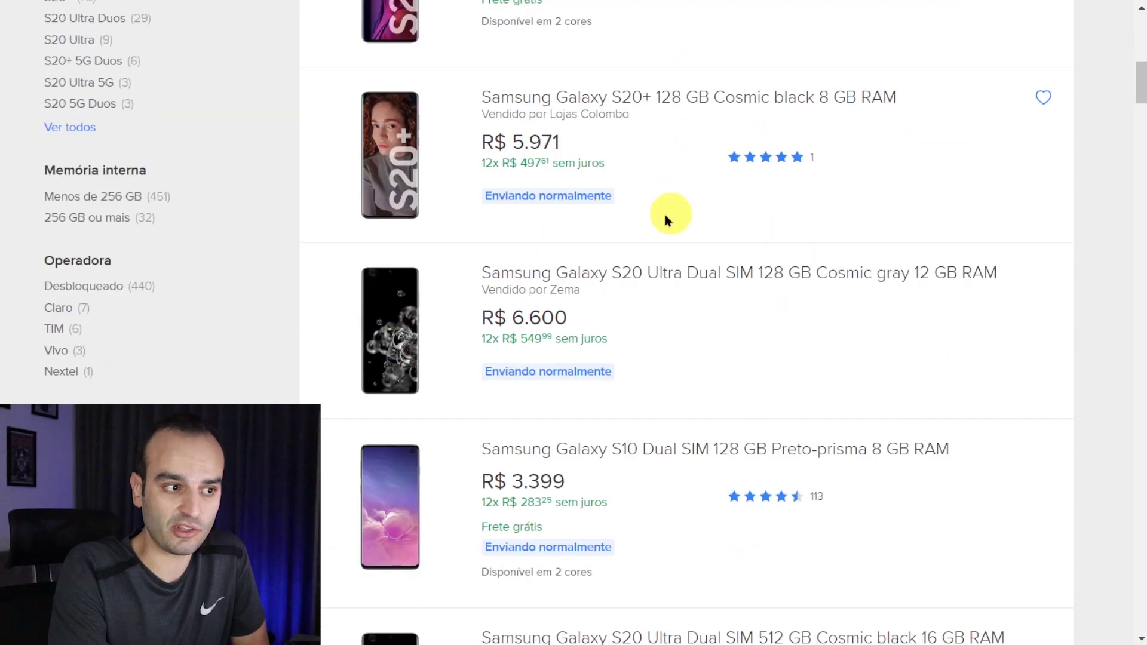
scroll(566, 394, up, 15)
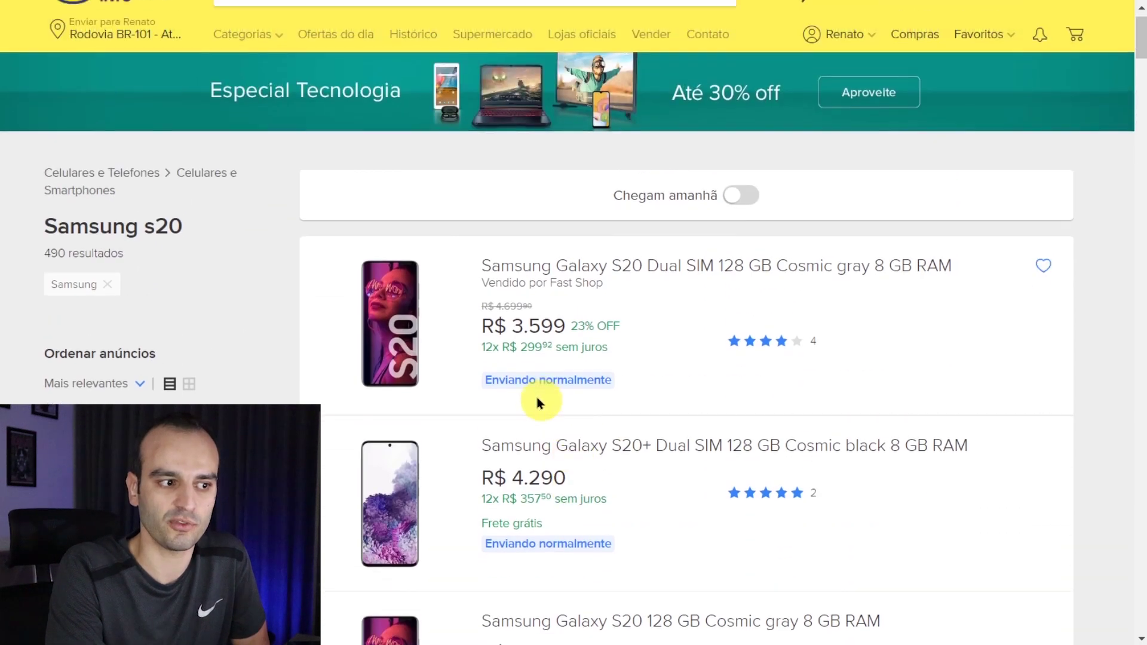
scroll(836, 209, down, 3)
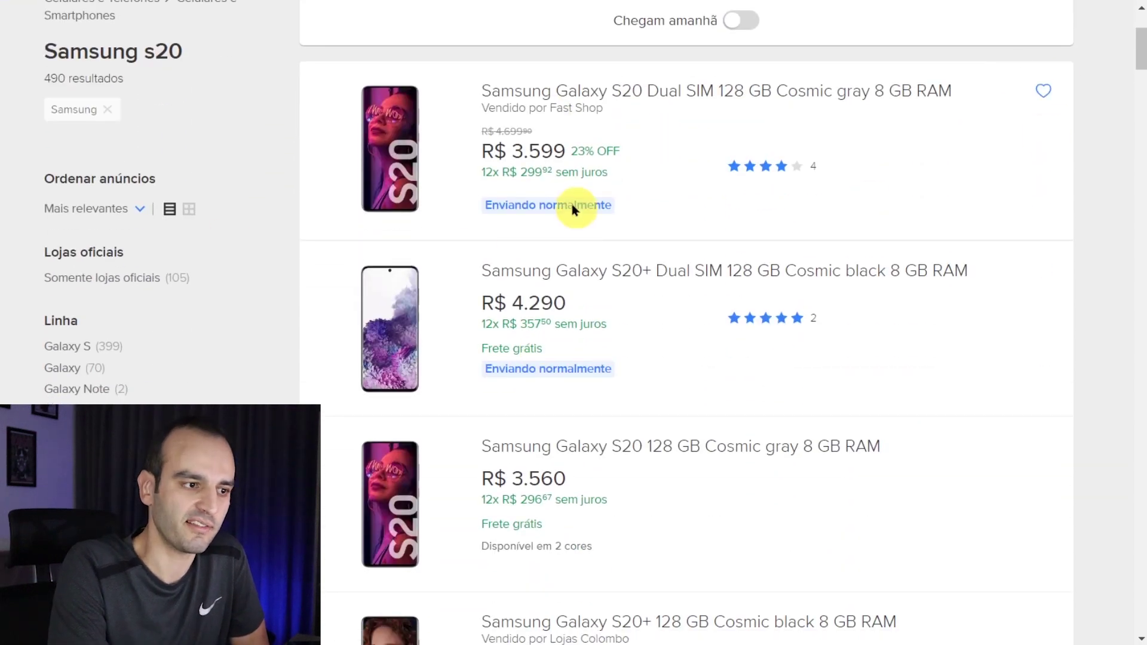
scroll(576, 209, down, 2)
scroll(570, 255, down, 3)
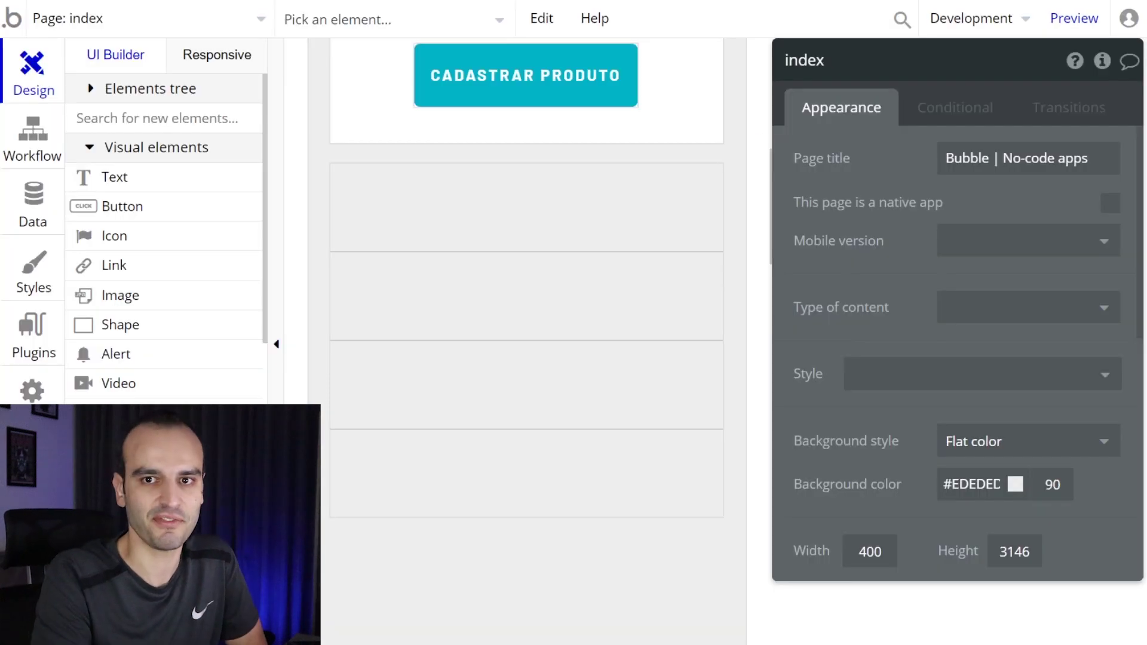
- Add 'Nome do Produto' and 'Valor do Produto' text labels in the repeating group's first row
click(592, 278)
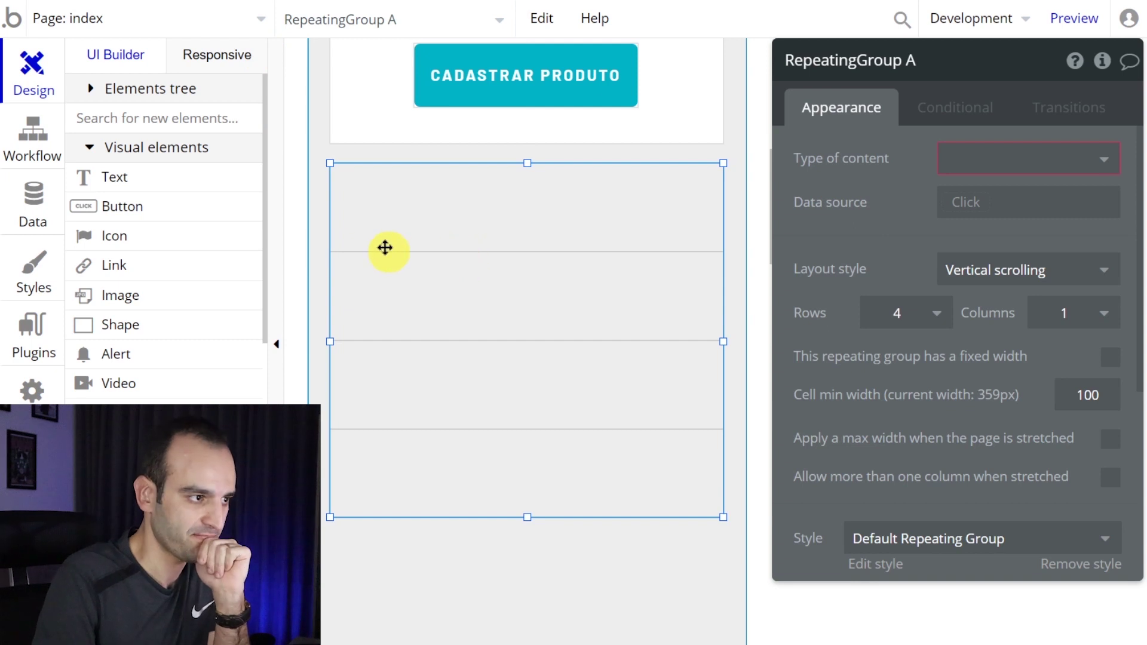
click(154, 181)
mouse_move(427, 175)
mouse_down()
mouse_move(520, 192)
mouse_move(690, 194)
mouse_up()
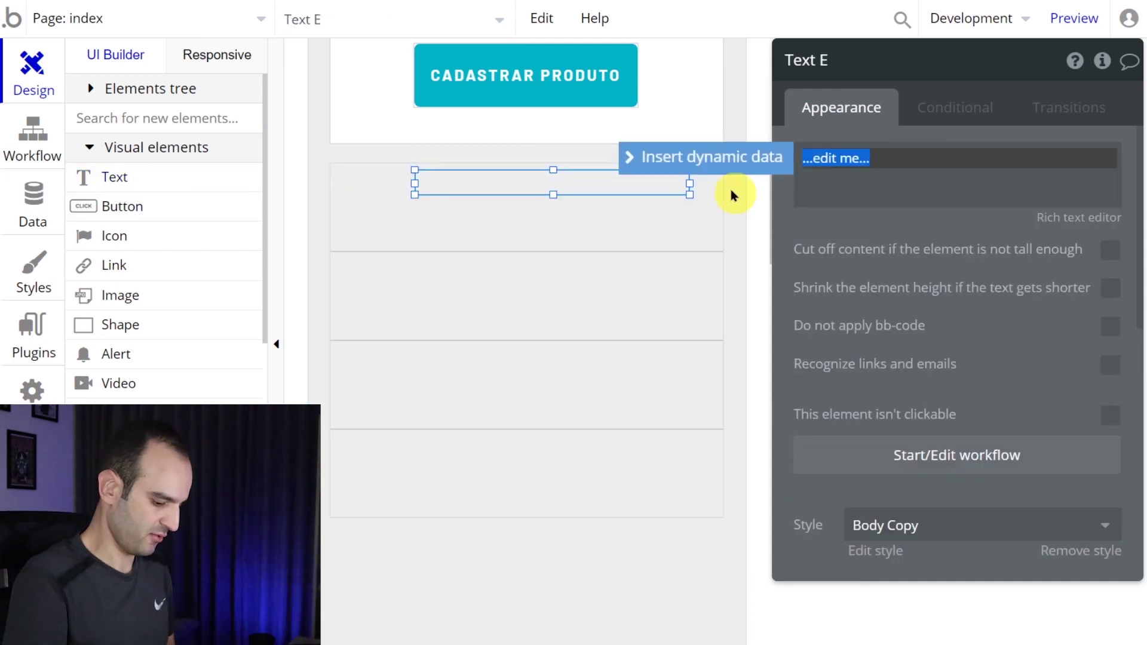
text(Nome do Produto)
click(427, 186)
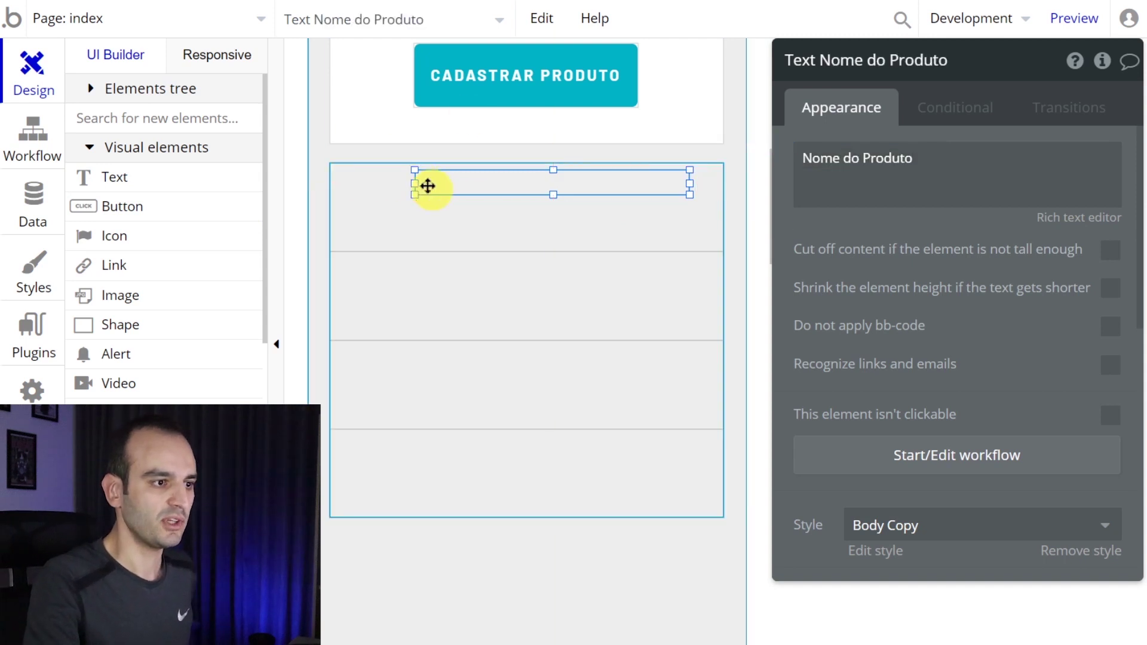
drag(553, 194, 509, 225)
triple_click(976, 169)
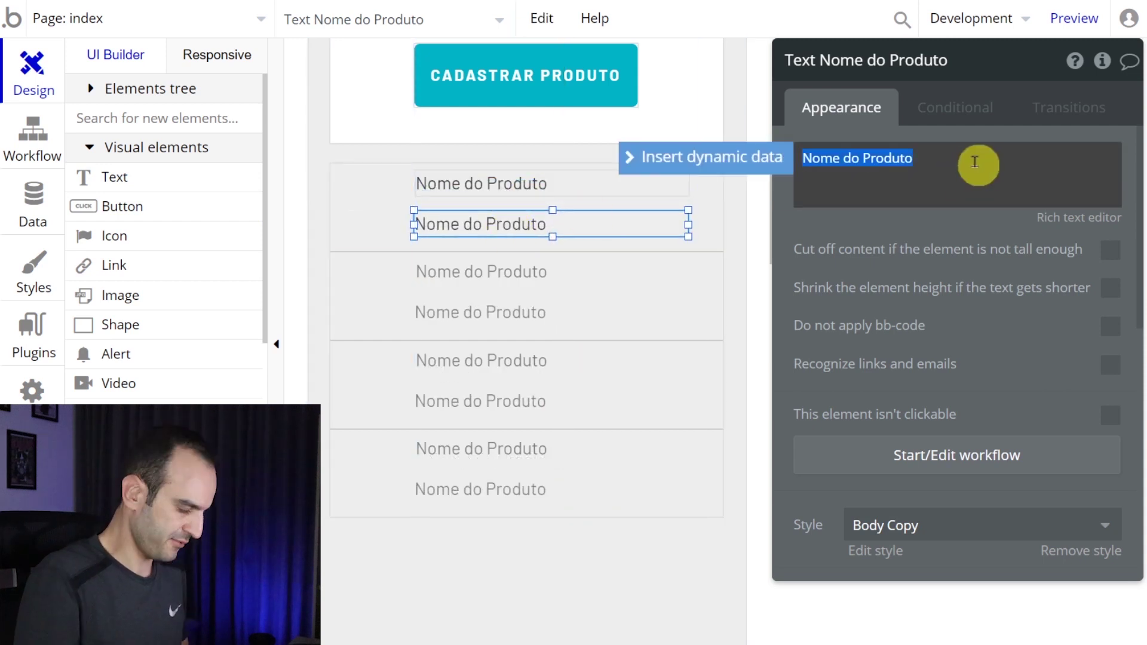
text(Valor)
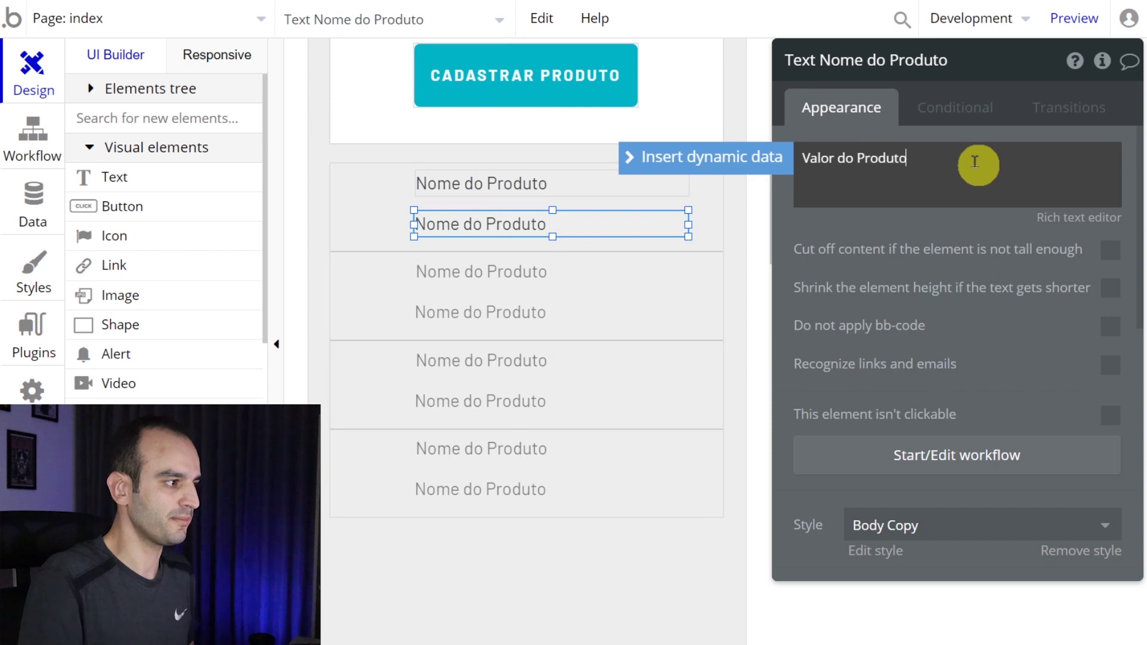
- Draw an image box left of the product labels and open the app preview
click(188, 303)
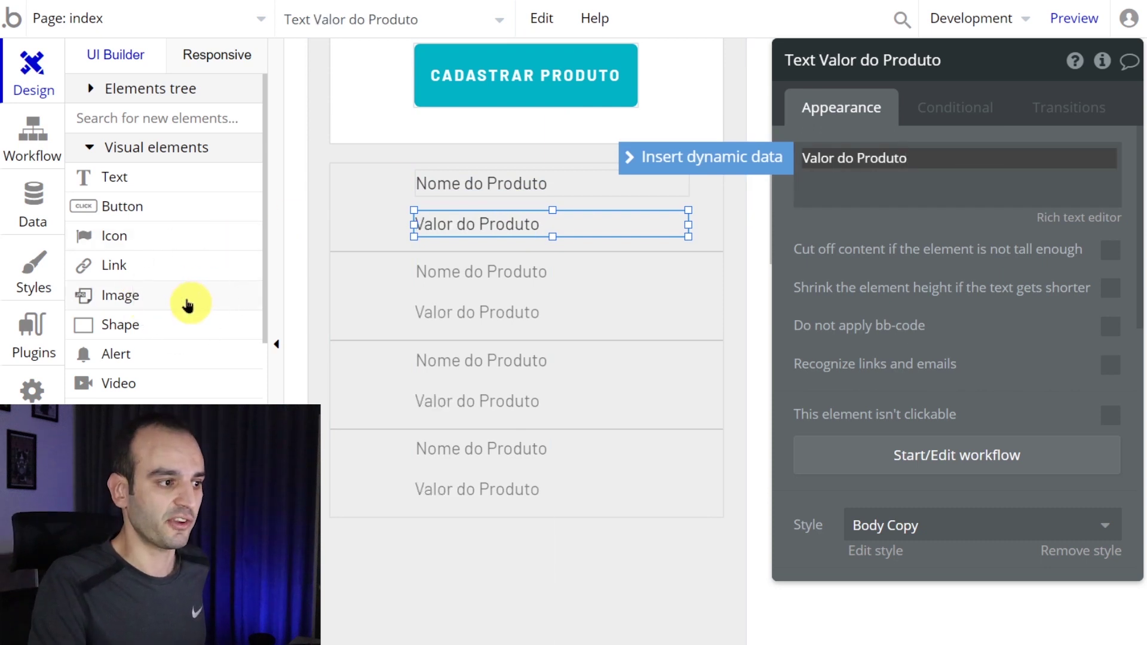
drag(337, 172, 397, 237)
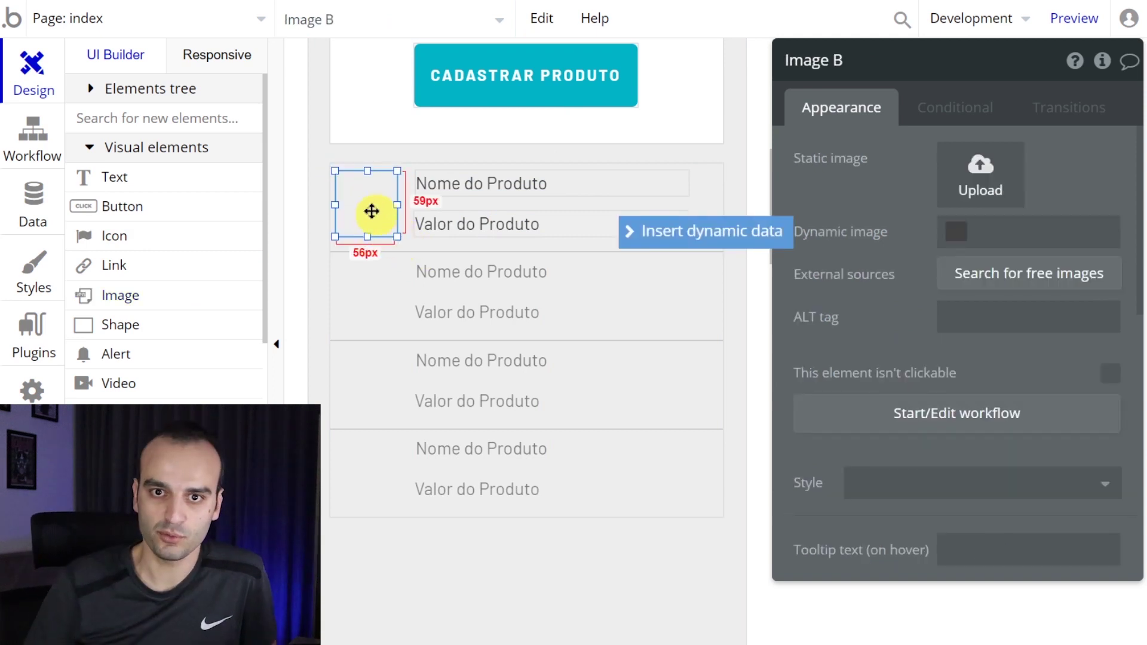
click(502, 328)
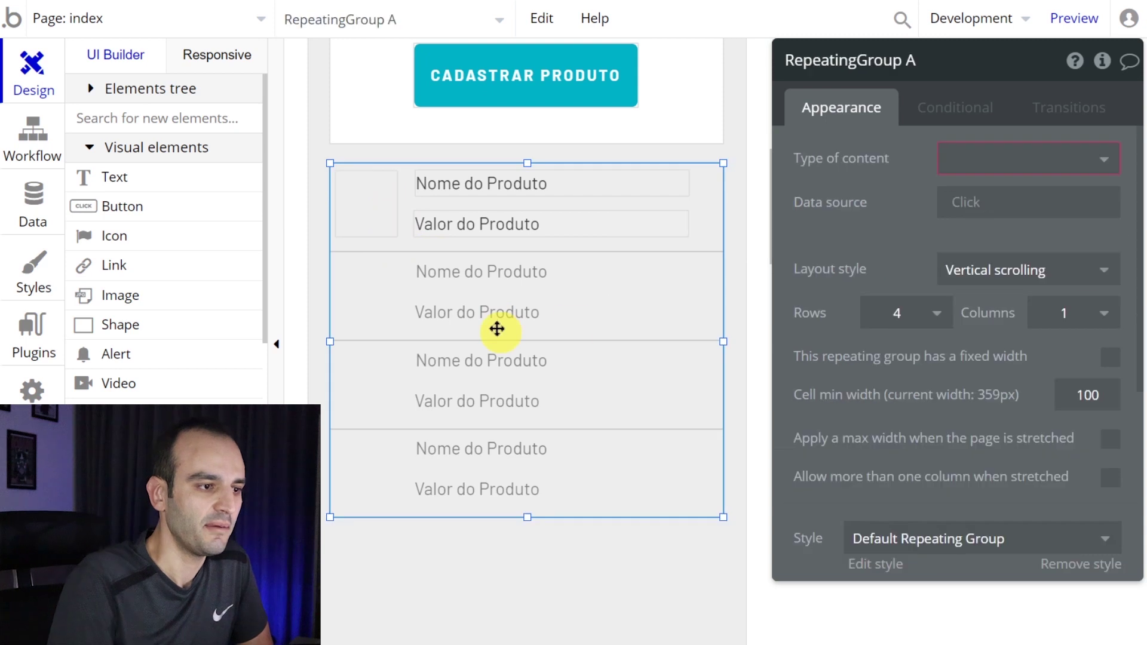
click(1061, 19)
click(378, 213)
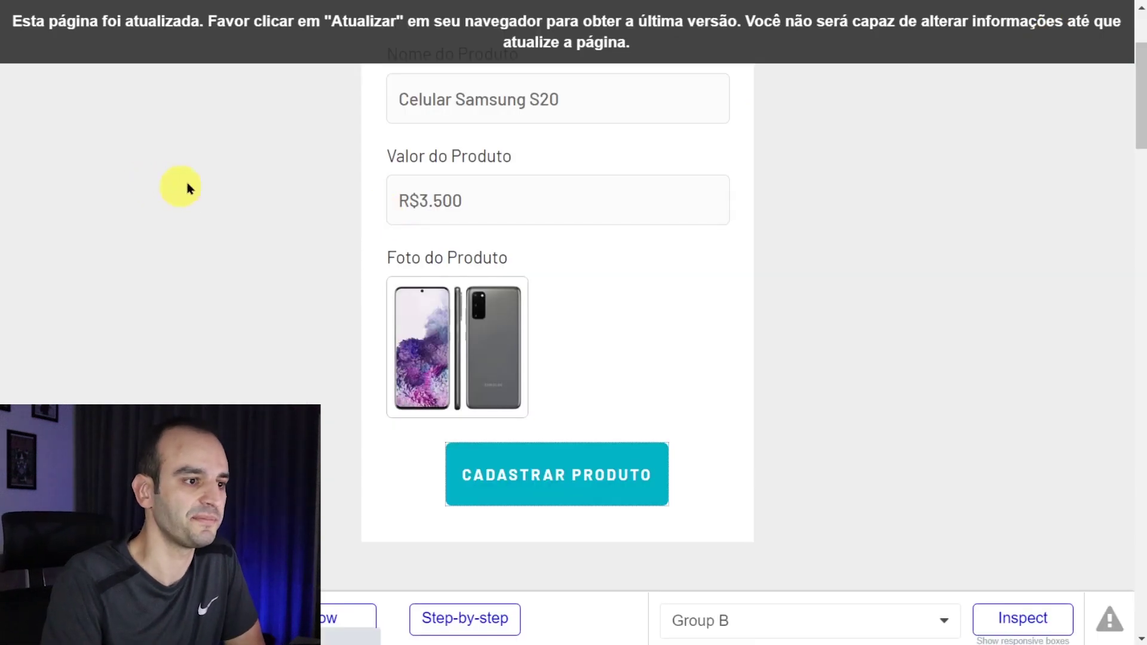
- Reload the preview, scroll down to the still-empty product list, and return to the editor
key(F5)
scroll(217, 182, down, 6)
scroll(218, 179, down, 2)
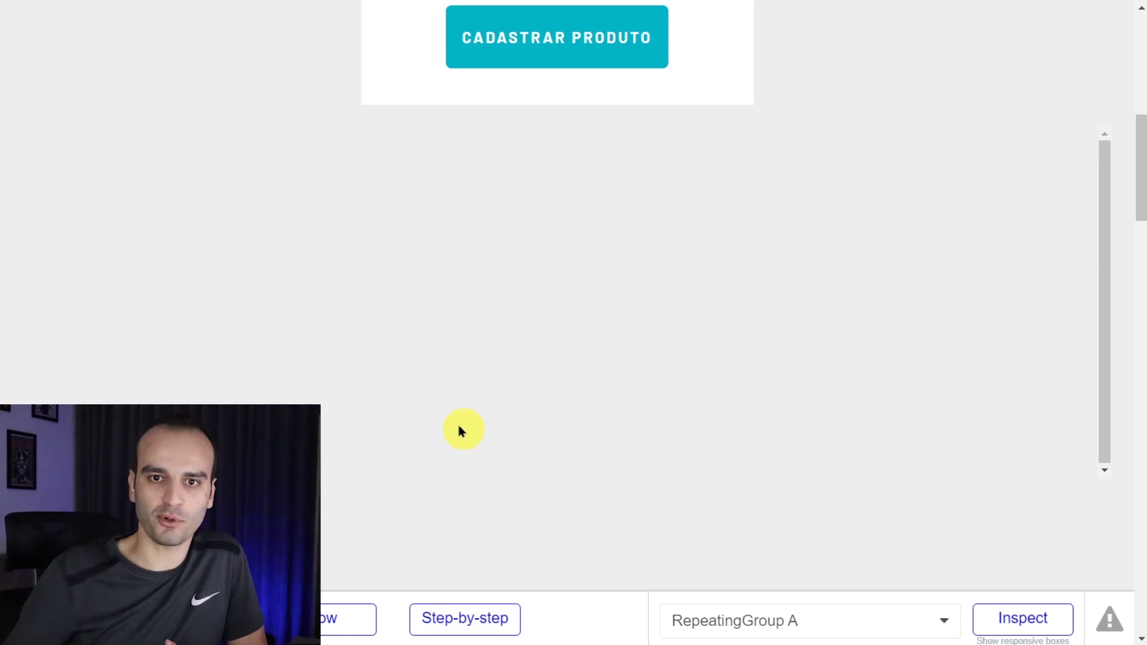
click(290, 1)
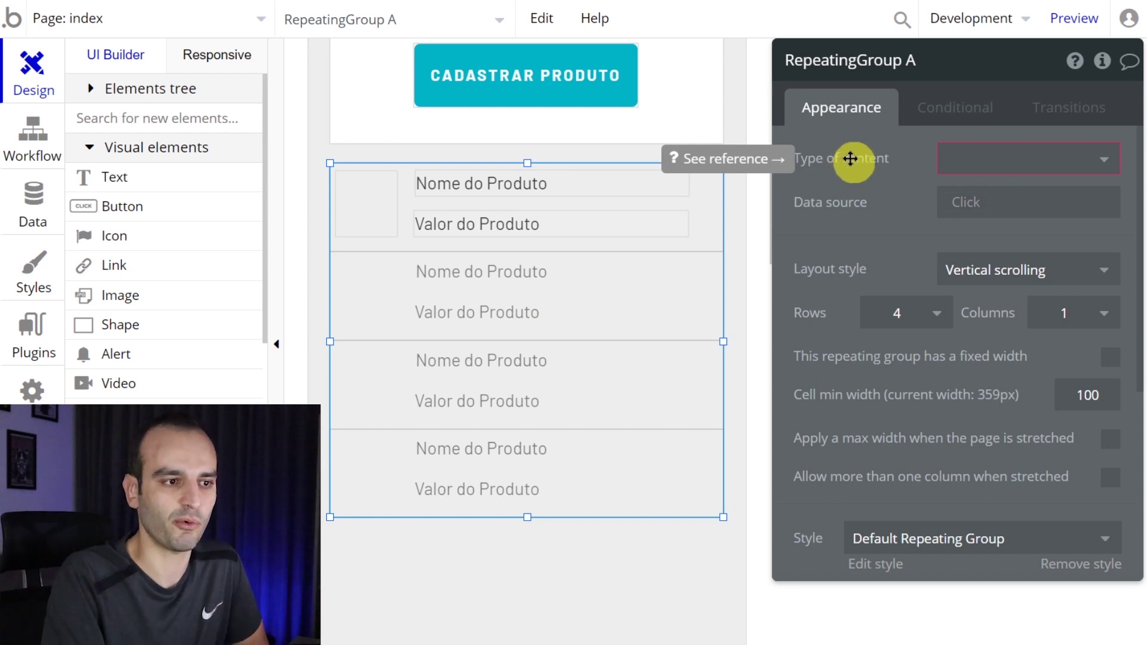
- Read the documentation on the repeating group's Type of content, then go back to the editor
click(750, 169)
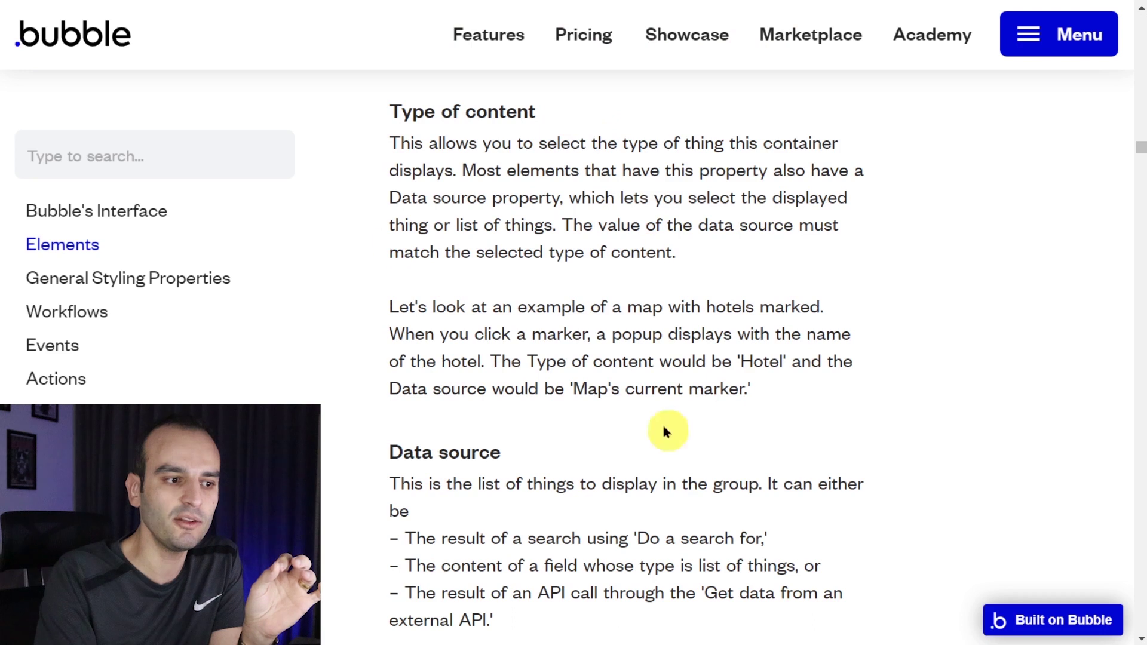
drag(776, 394, 379, 153)
click(412, 148)
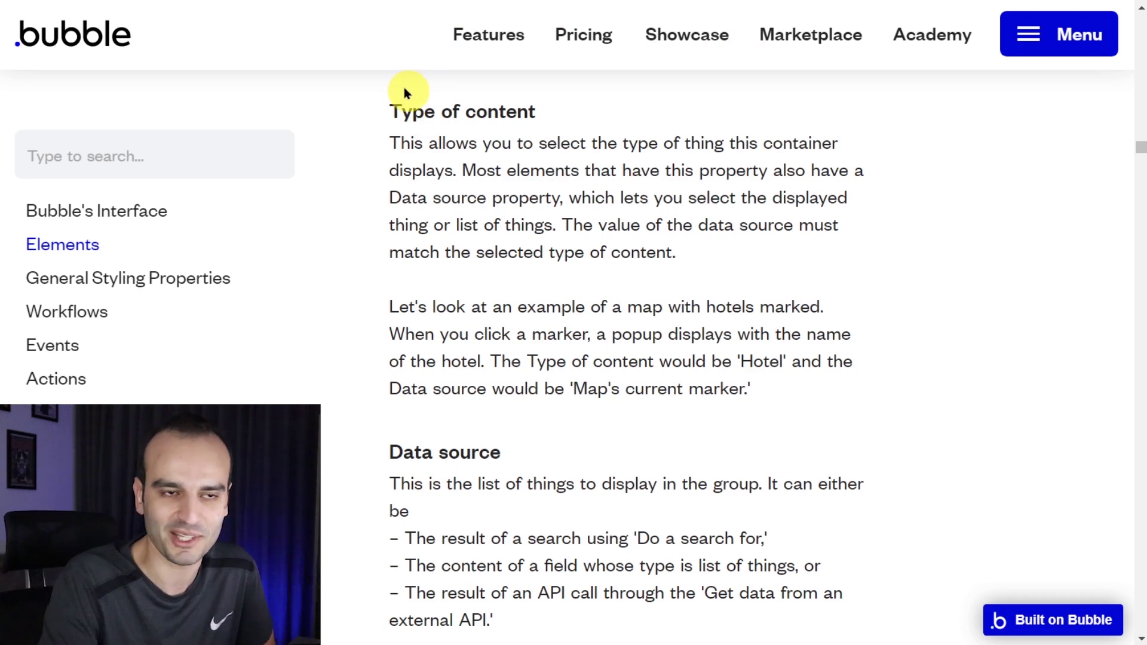
key(ctrl+Tab)
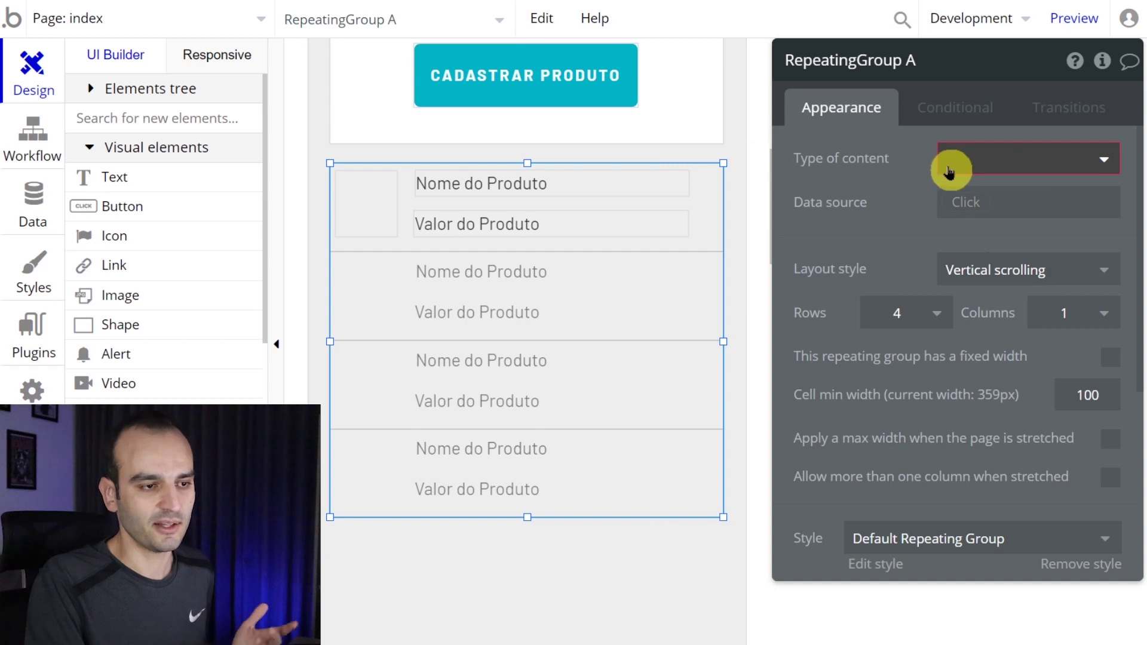
- Set the repeating group's Type of content to Produto and its data source to 'Do a search for'
click(968, 168)
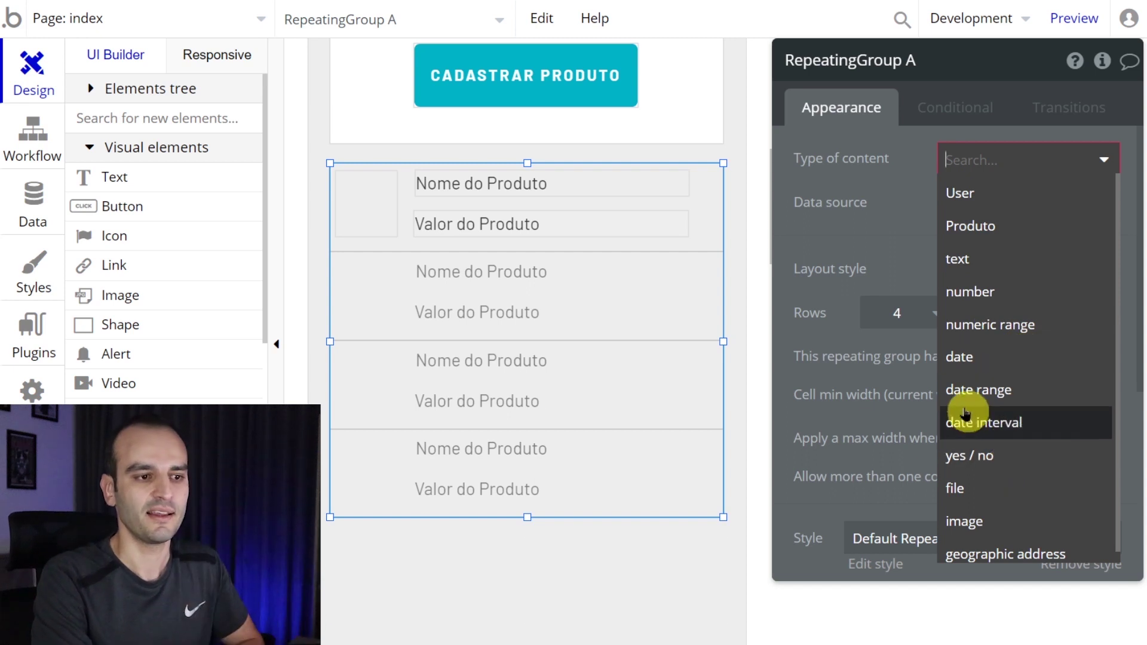
click(978, 229)
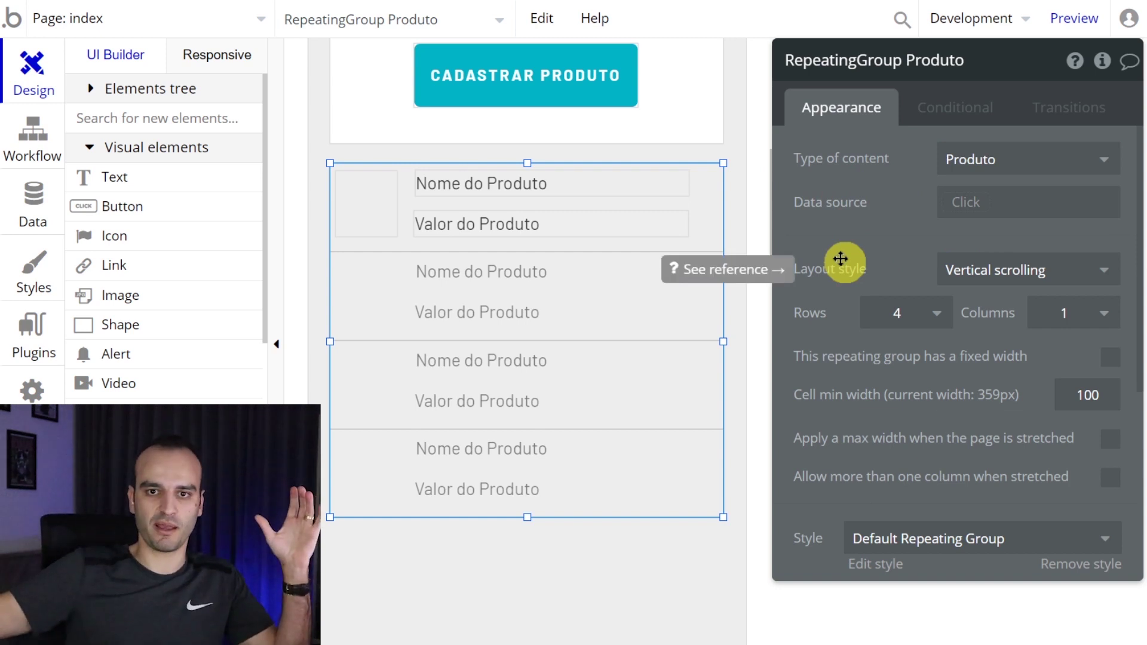
click(980, 203)
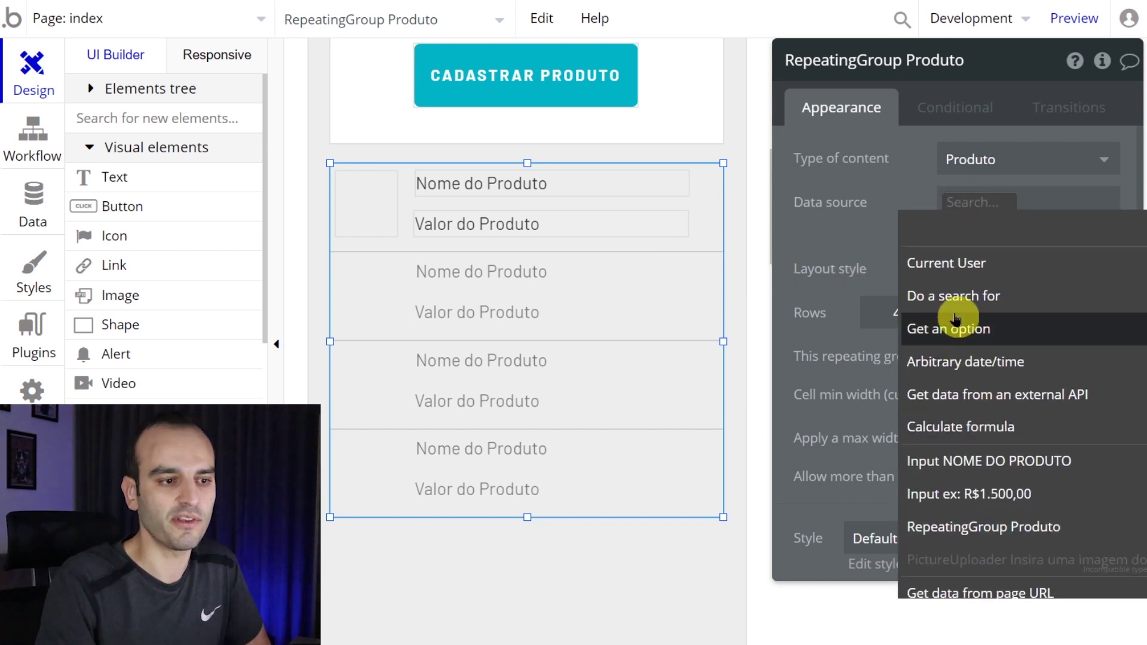
click(1041, 297)
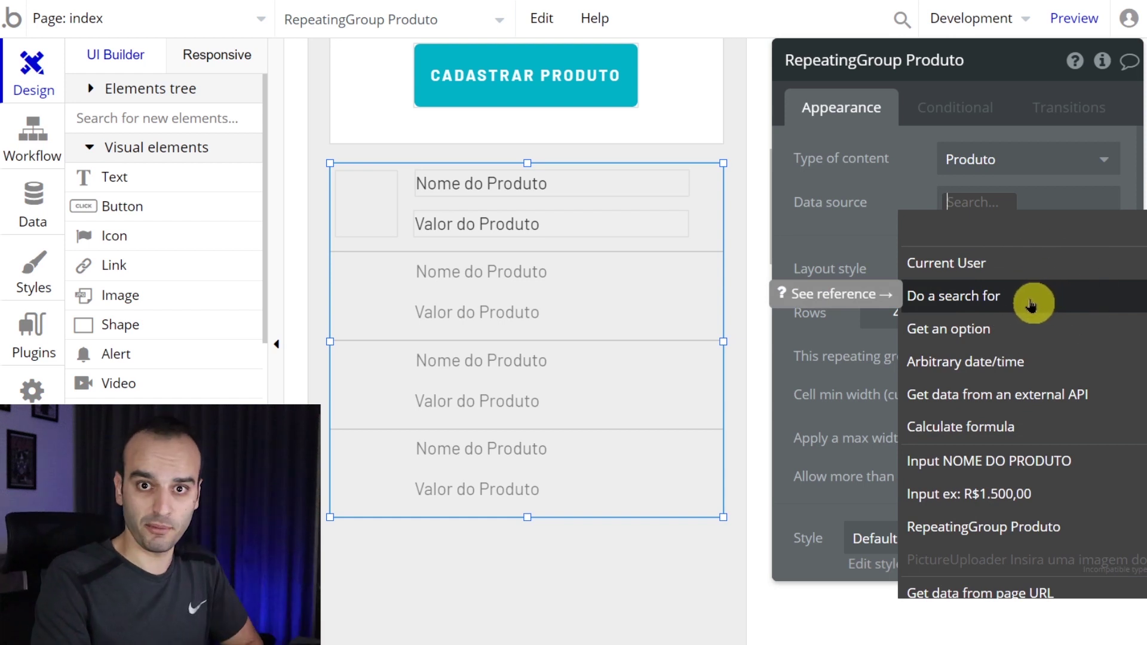
click(1032, 304)
click(568, 111)
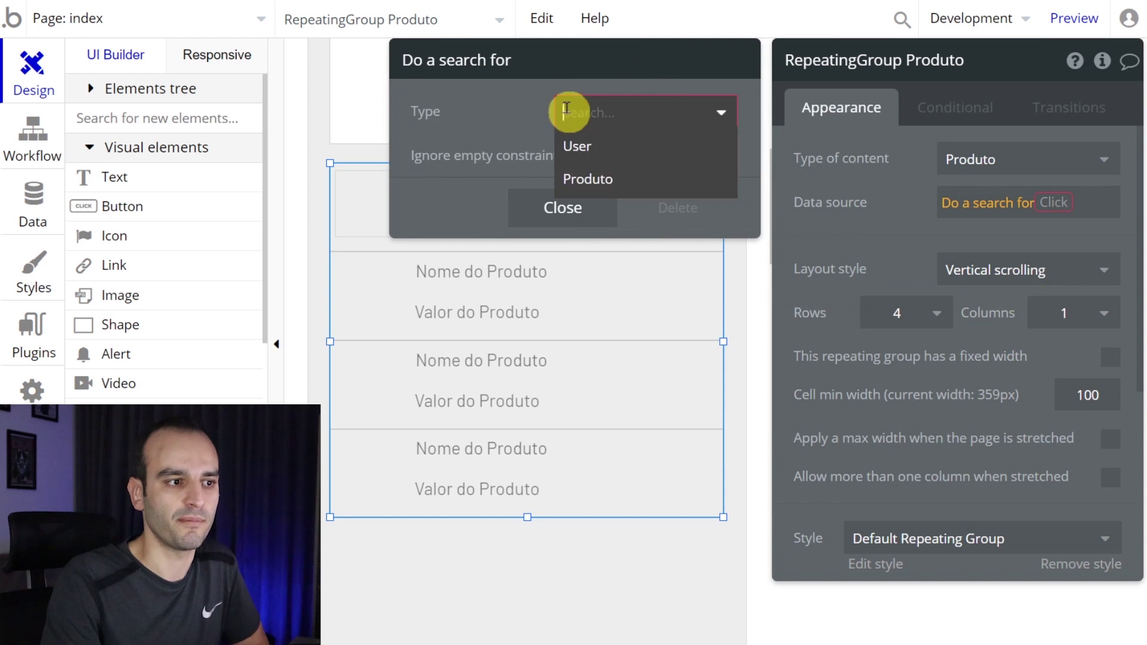
- Search for type Produto and add a trial 'nome contains Celular' constraint
click(653, 181)
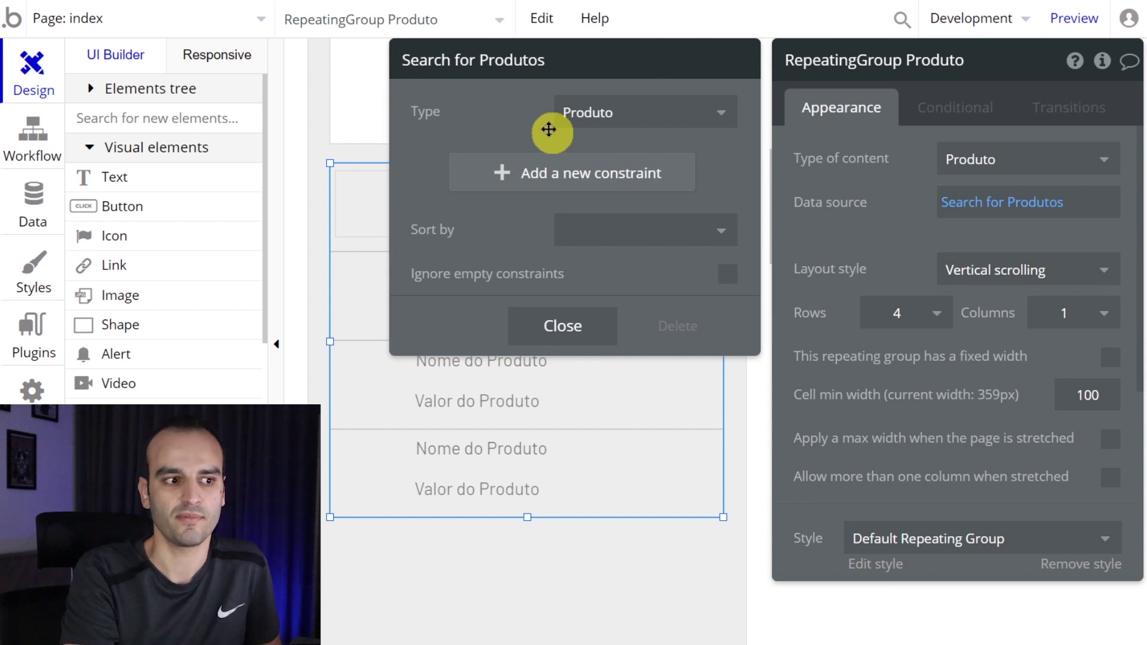
click(530, 173)
click(434, 172)
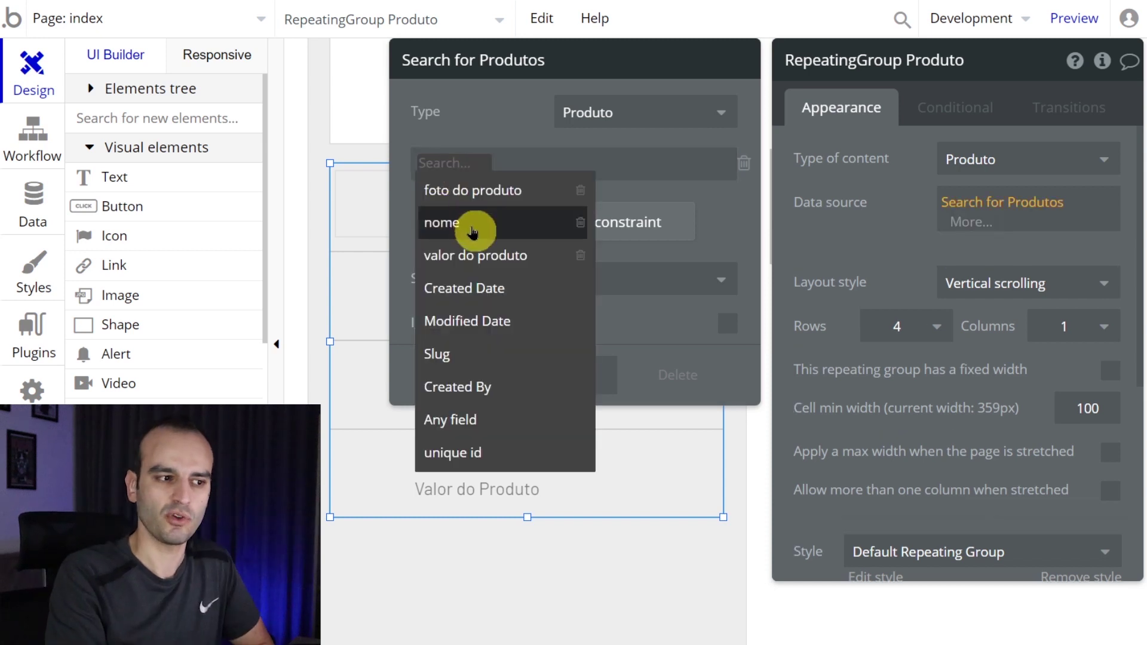
click(472, 230)
click(501, 259)
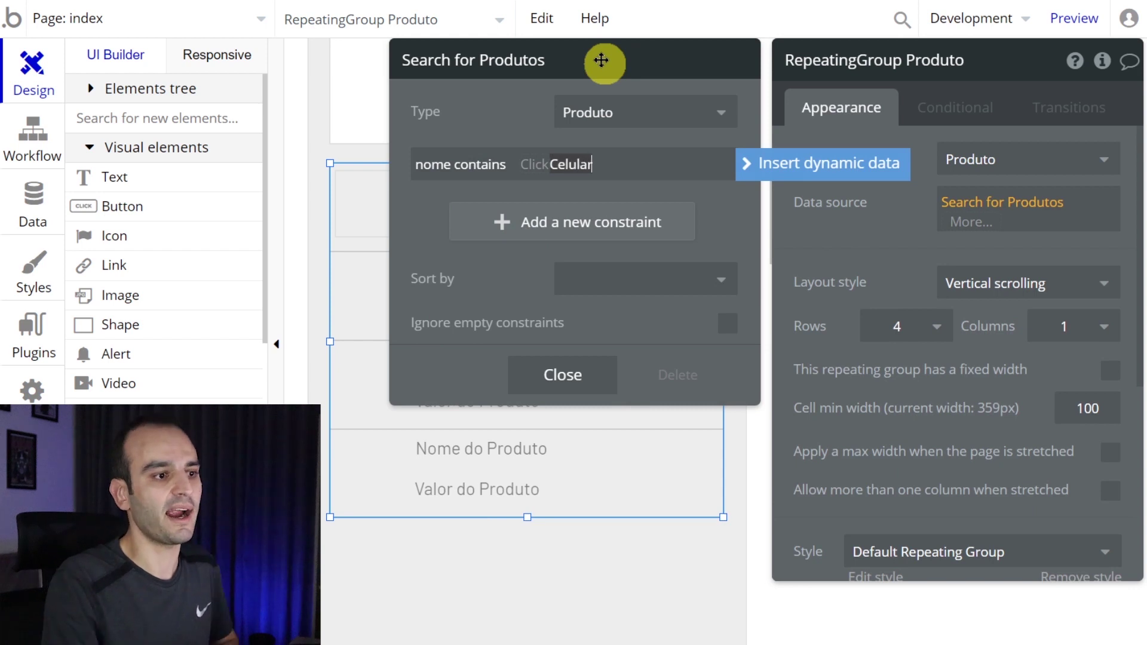
text(Celular)
click(520, 120)
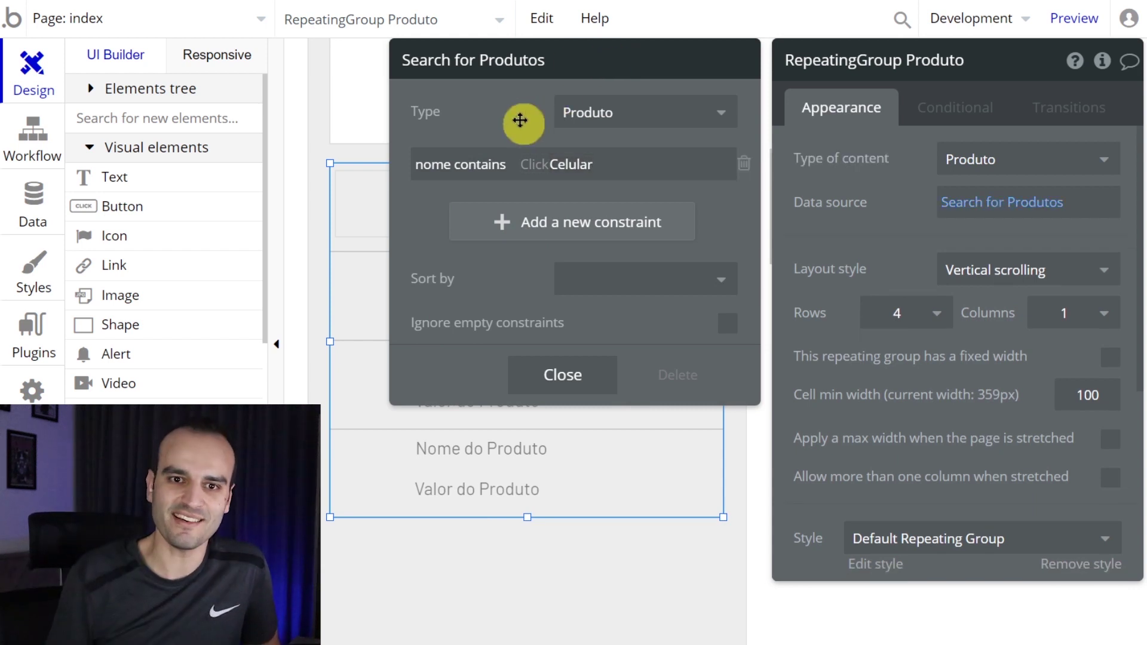
- Try a 'Created Date <' constraint, then delete both constraints and close the search settings
click(499, 222)
click(451, 213)
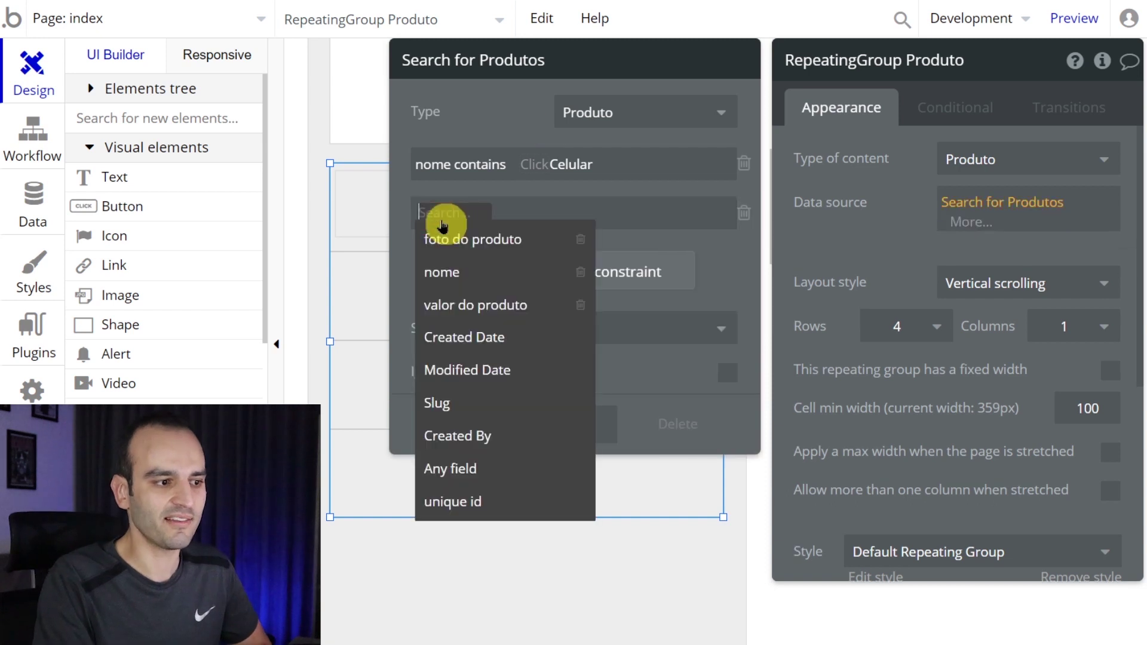
click(472, 337)
click(529, 213)
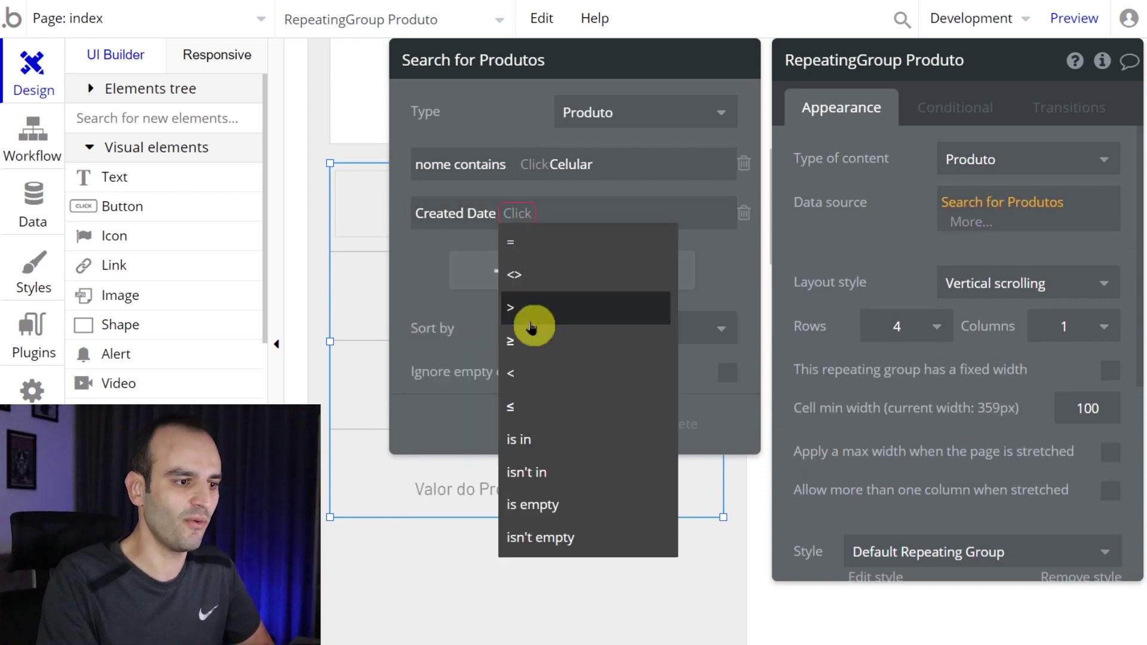
click(560, 373)
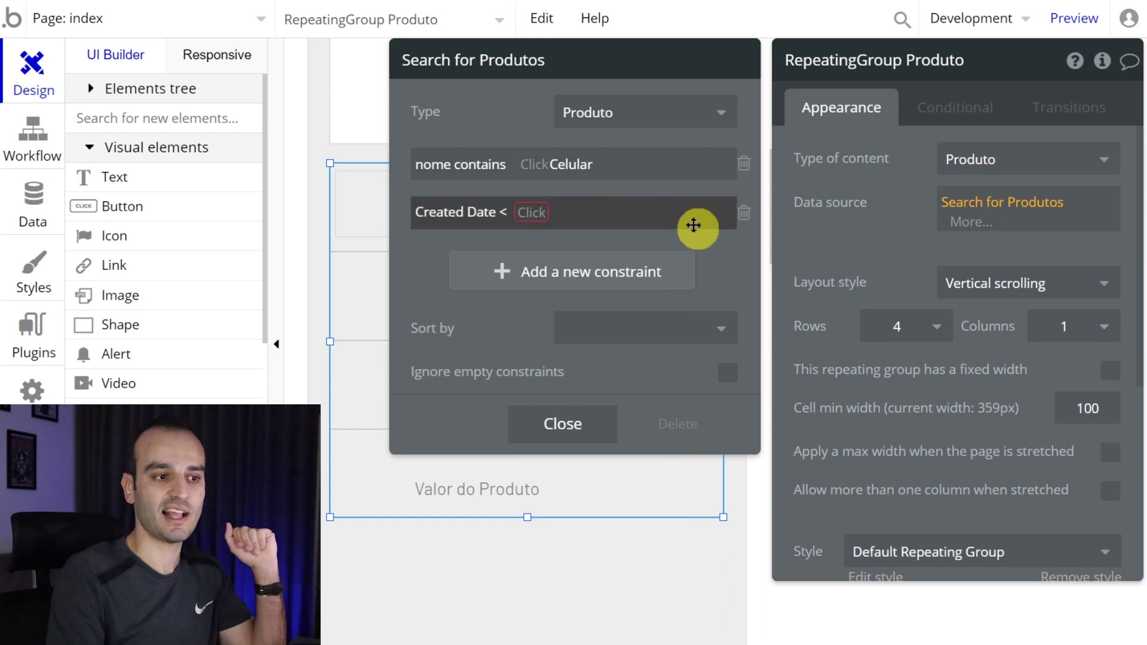
click(741, 214)
click(744, 164)
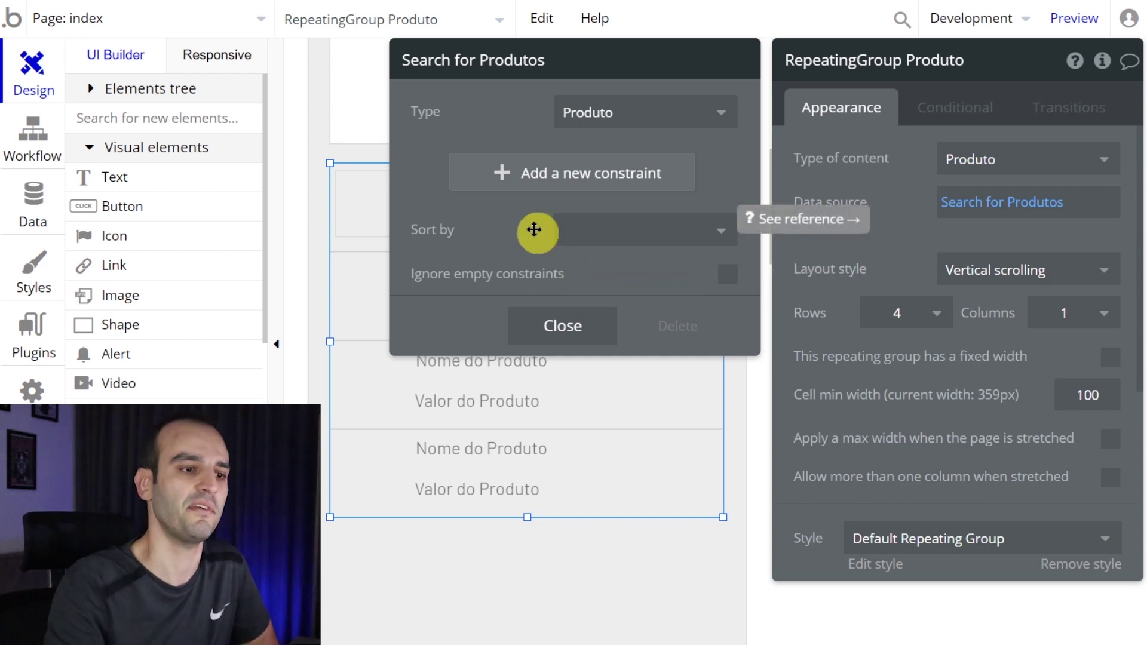
click(558, 338)
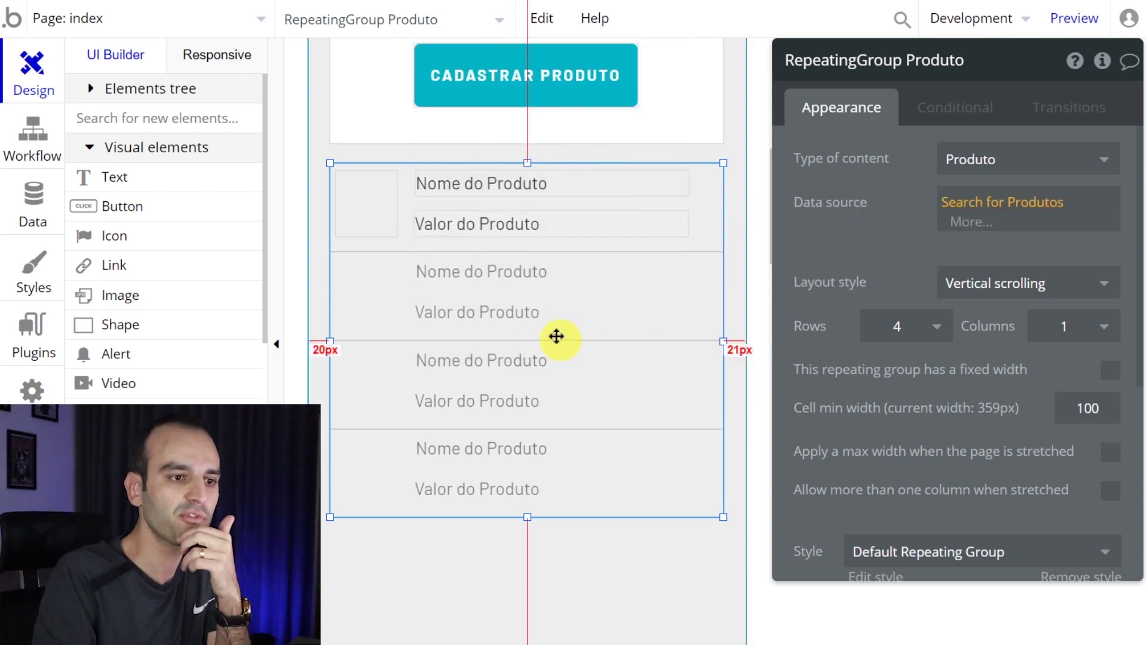
- Replace the first label's placeholder with Current cell's Produto's nome
click(500, 187)
click(489, 183)
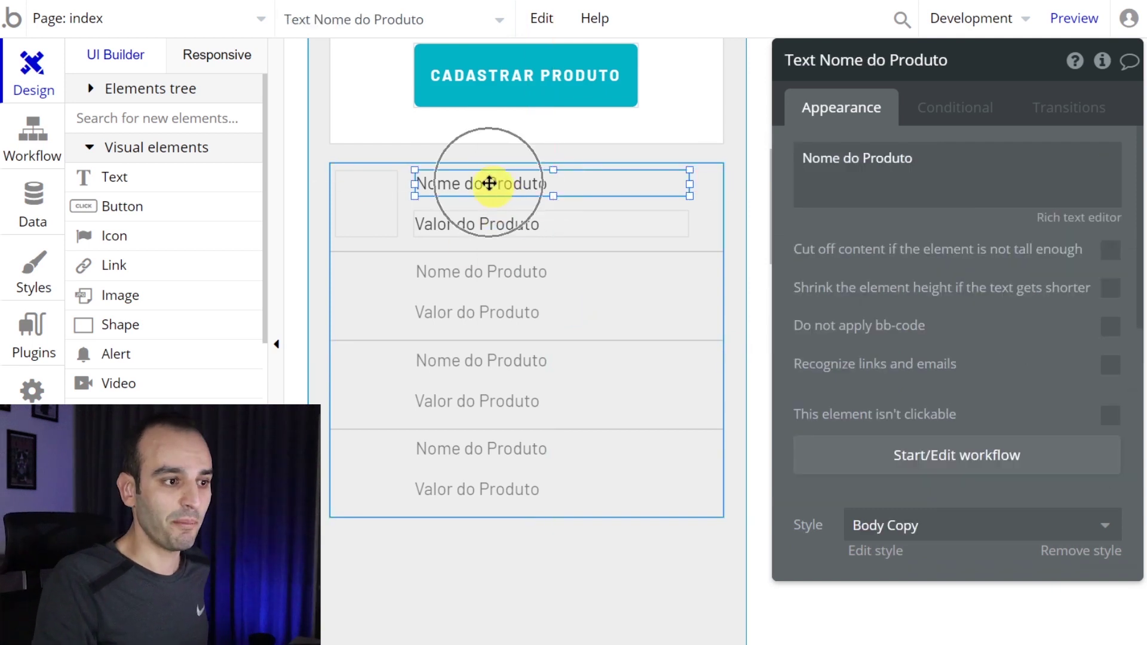
triple_click(885, 168)
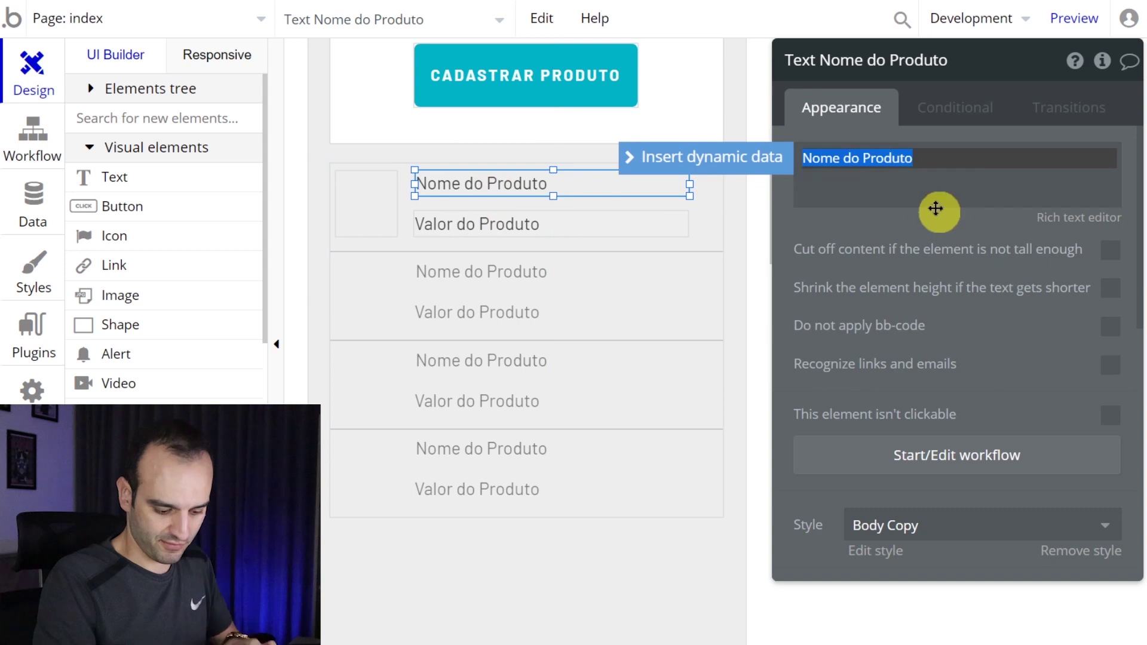
click(870, 225)
triple_click(870, 179)
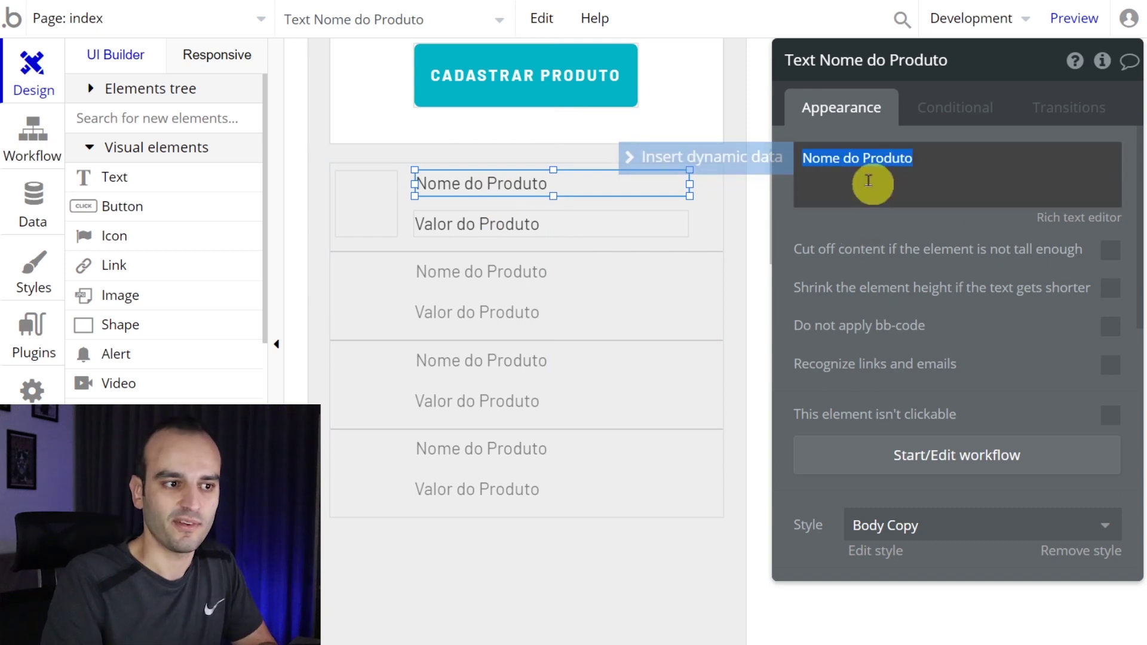
key(BackSpace)
click(745, 168)
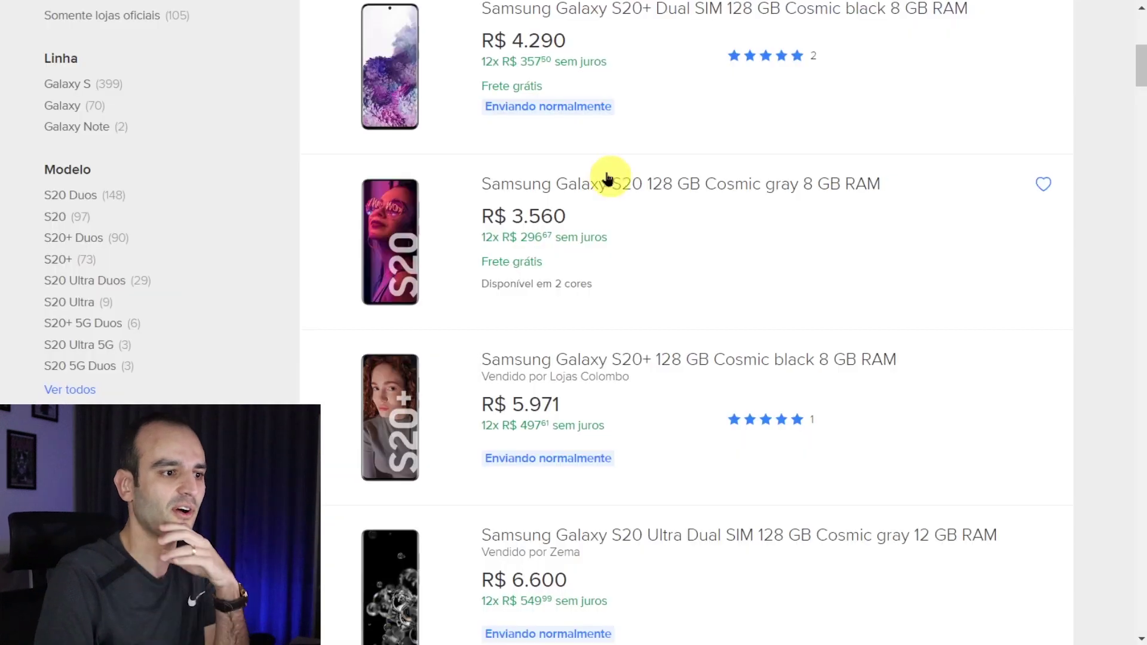
scroll(600, 177, up, 3)
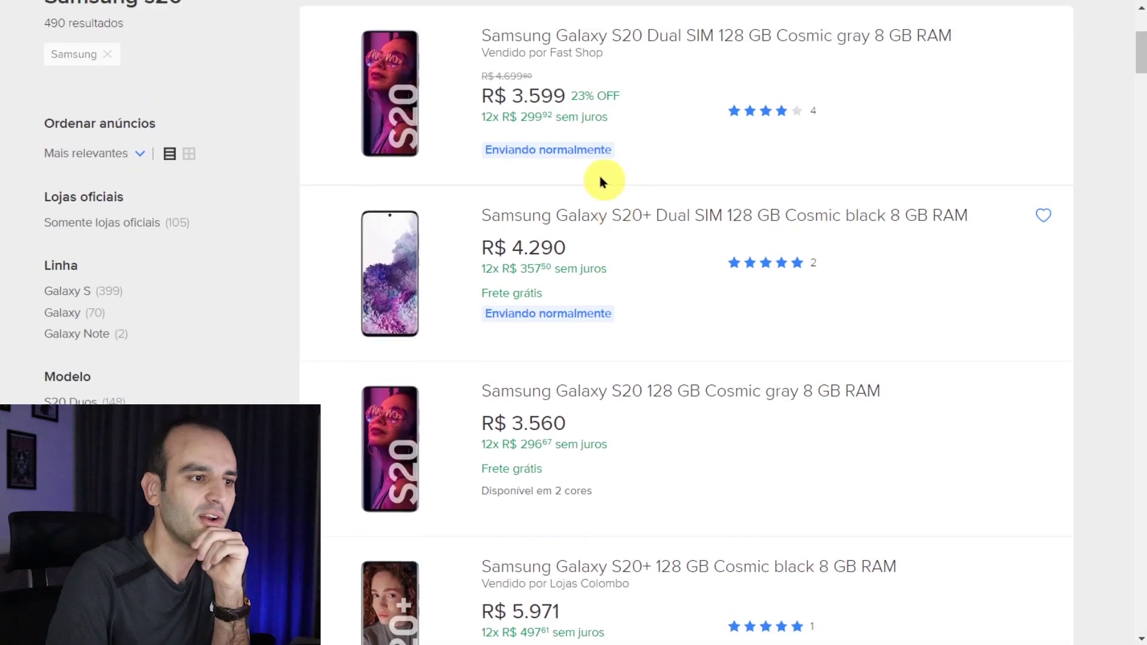
scroll(600, 176, up, 3)
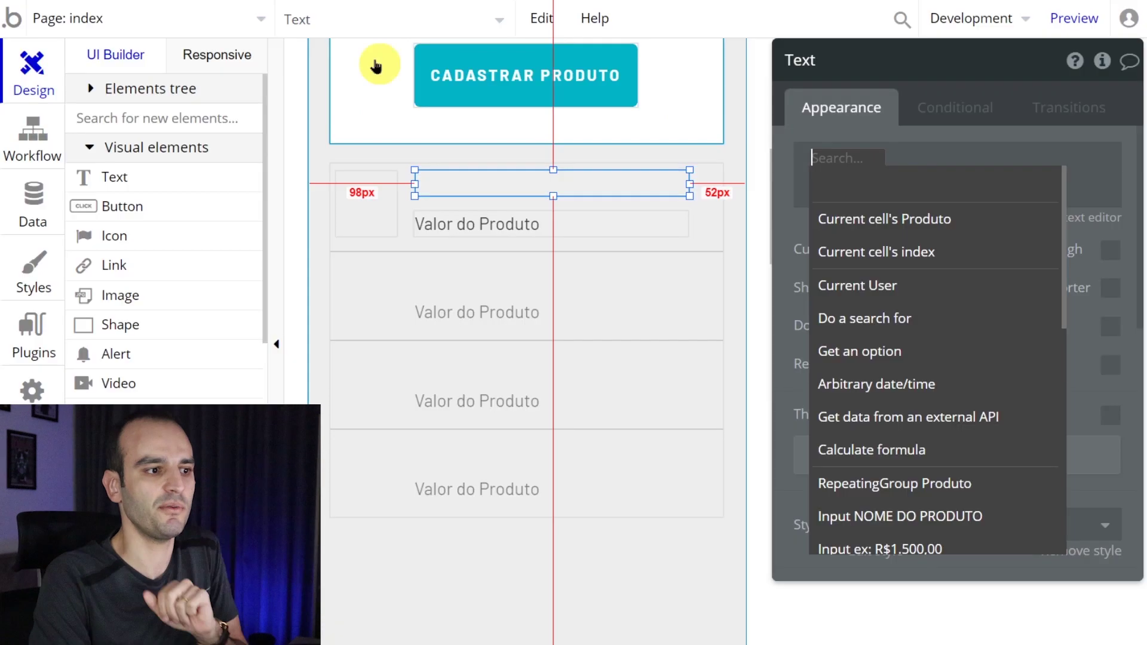
click(976, 234)
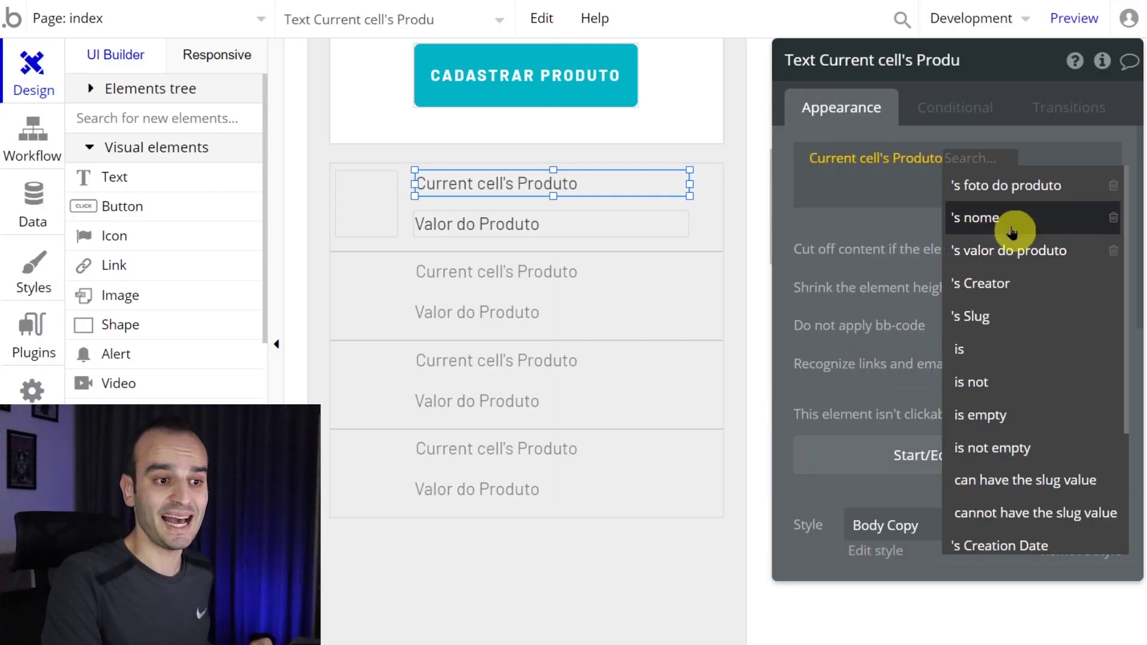
click(1013, 230)
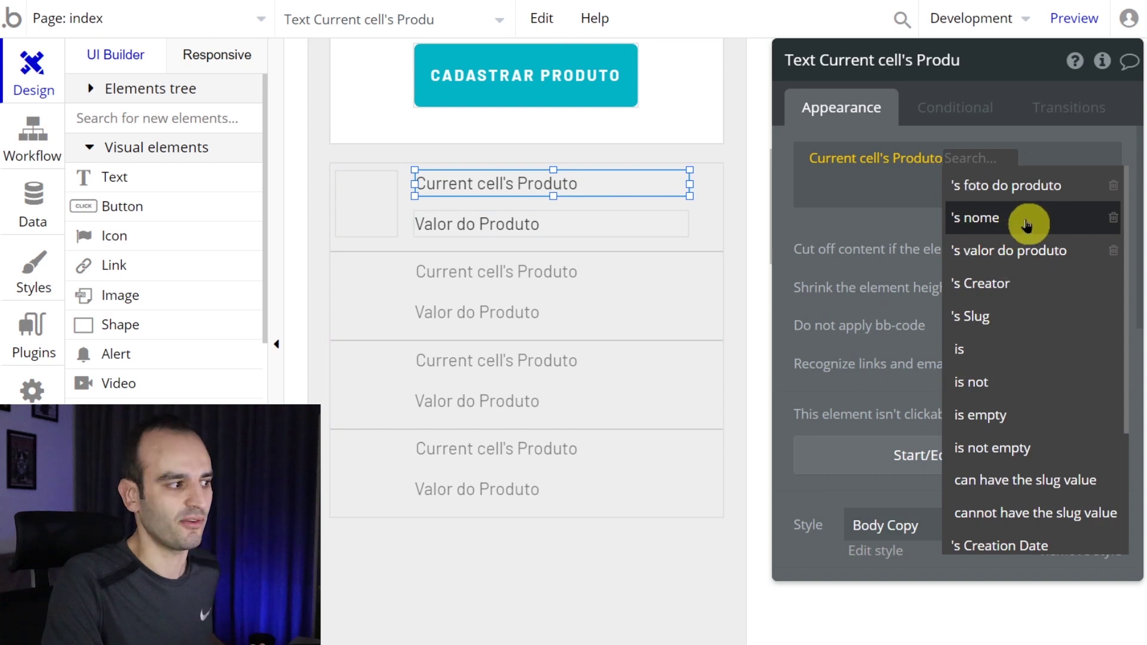
- Bind the second label to Current cell's Produto's valor do produto
click(555, 227)
drag(916, 174, 751, 180)
click(754, 178)
click(981, 232)
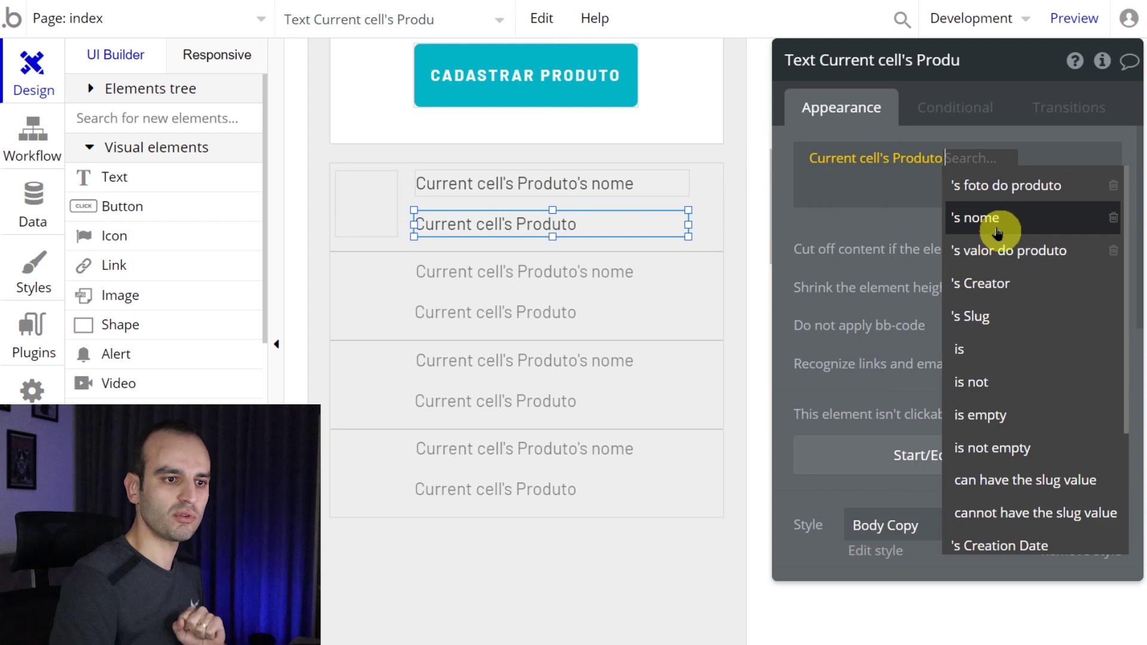
click(1010, 251)
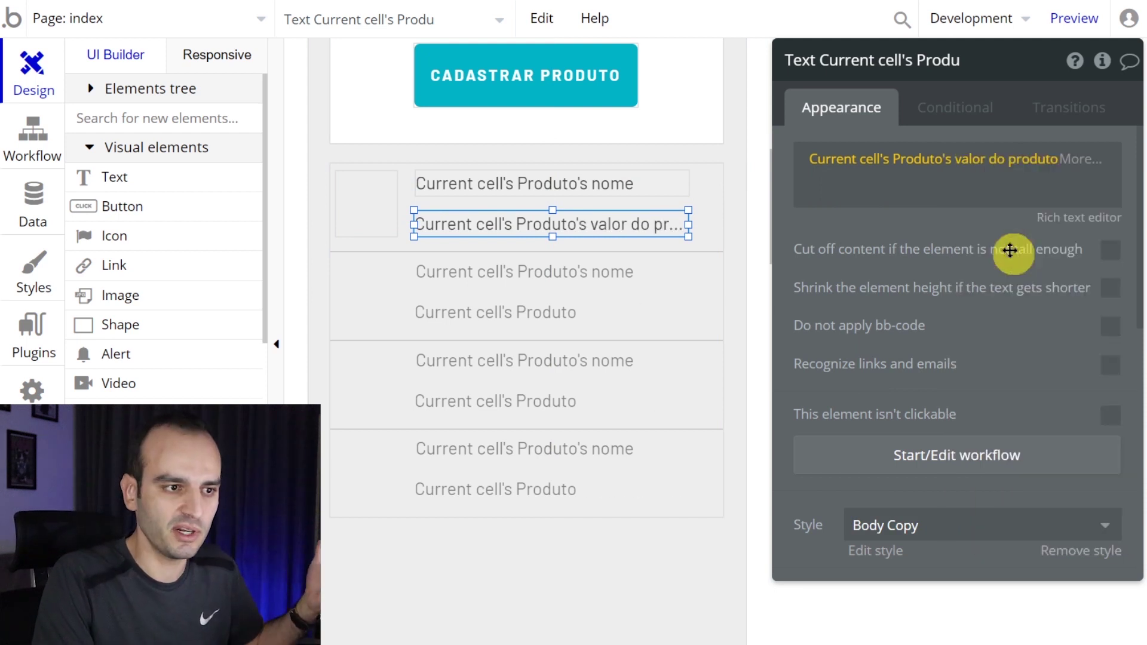
- Set the image's dynamic source to Current cell's Produto's foto do produto, then preview
click(392, 200)
click(944, 231)
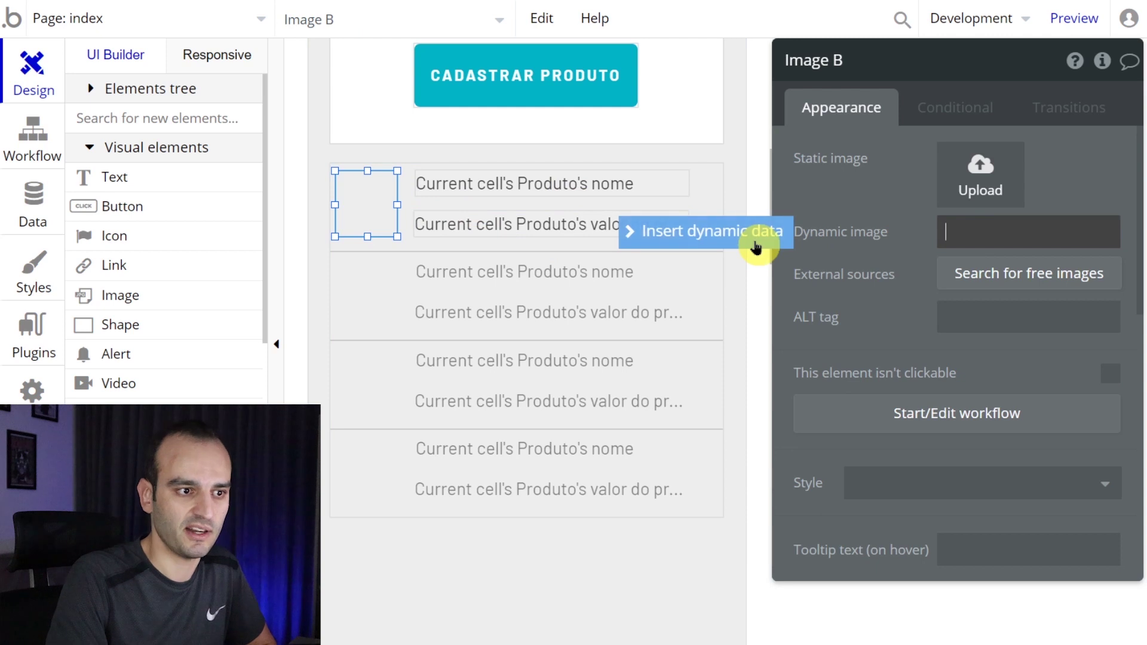
click(757, 244)
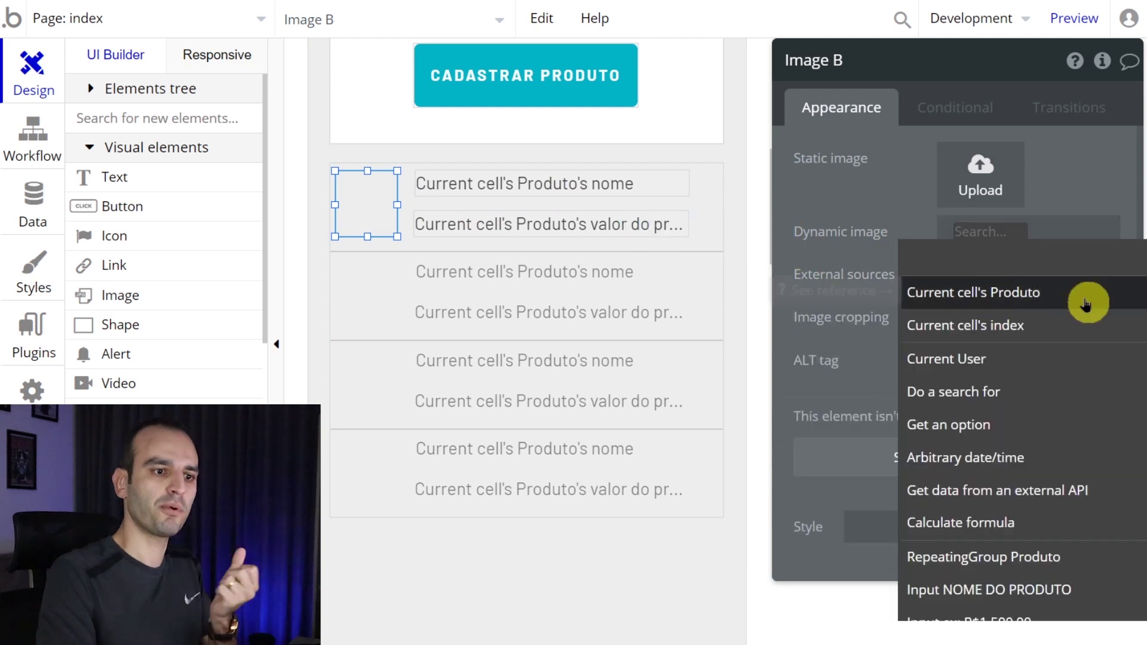
click(1087, 305)
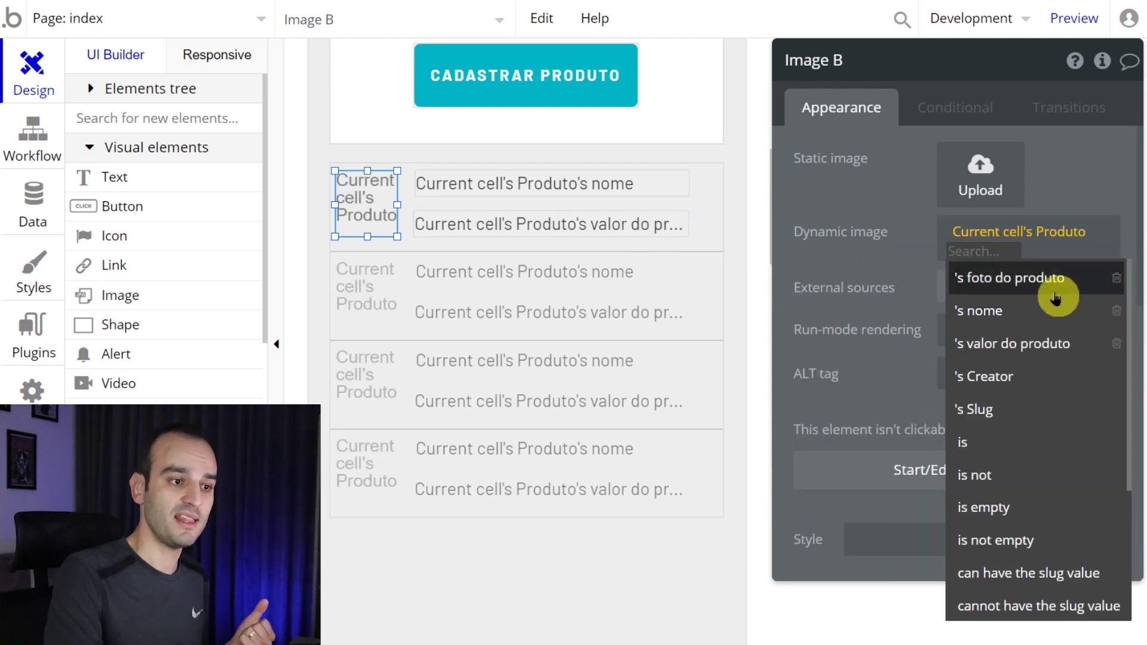
click(1057, 297)
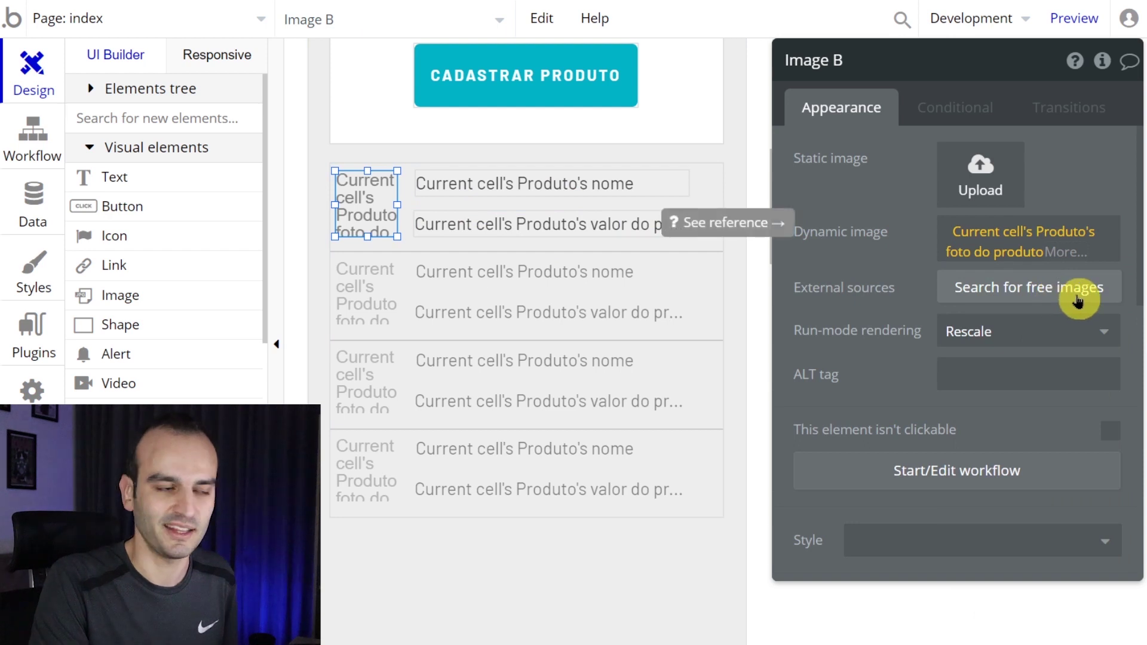
click(1087, 20)
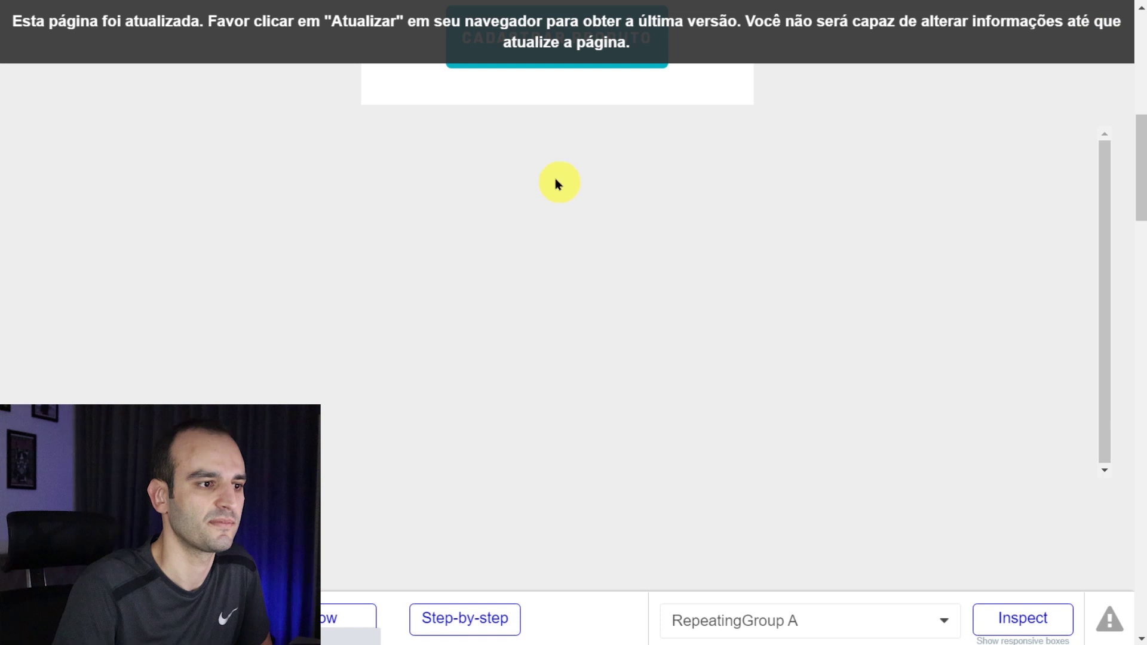
- Tick 'Apply a max width when the page is stretched' on RepeatingGroup Produto
key(F5)
scroll(340, 192, down, 10)
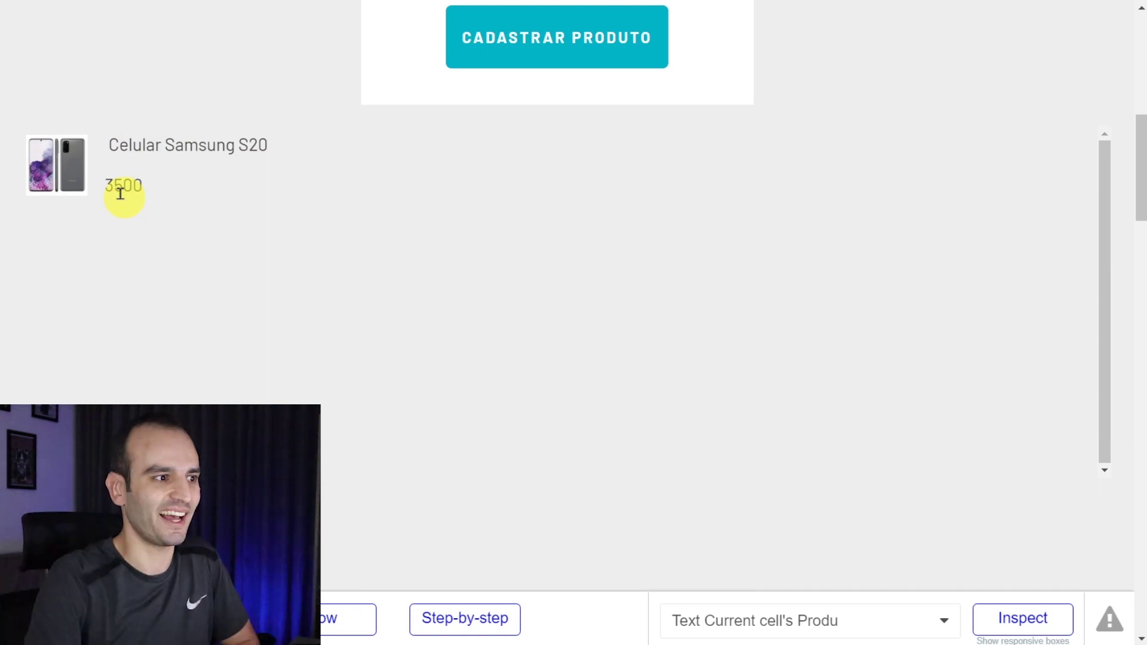
click(248, 5)
click(584, 430)
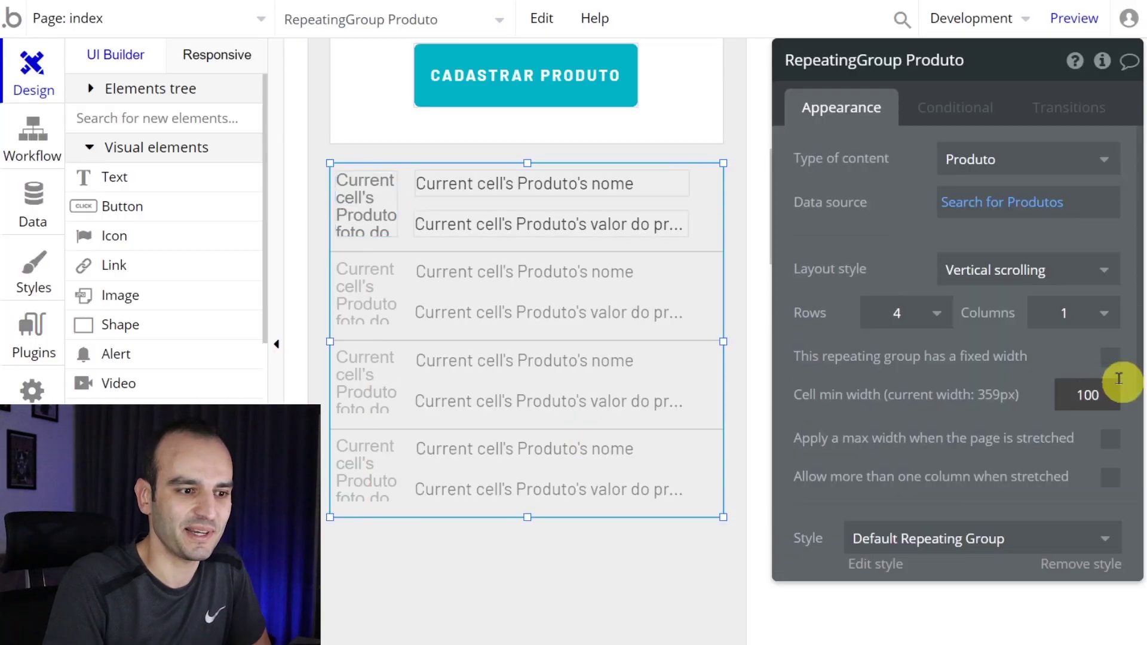
click(1112, 440)
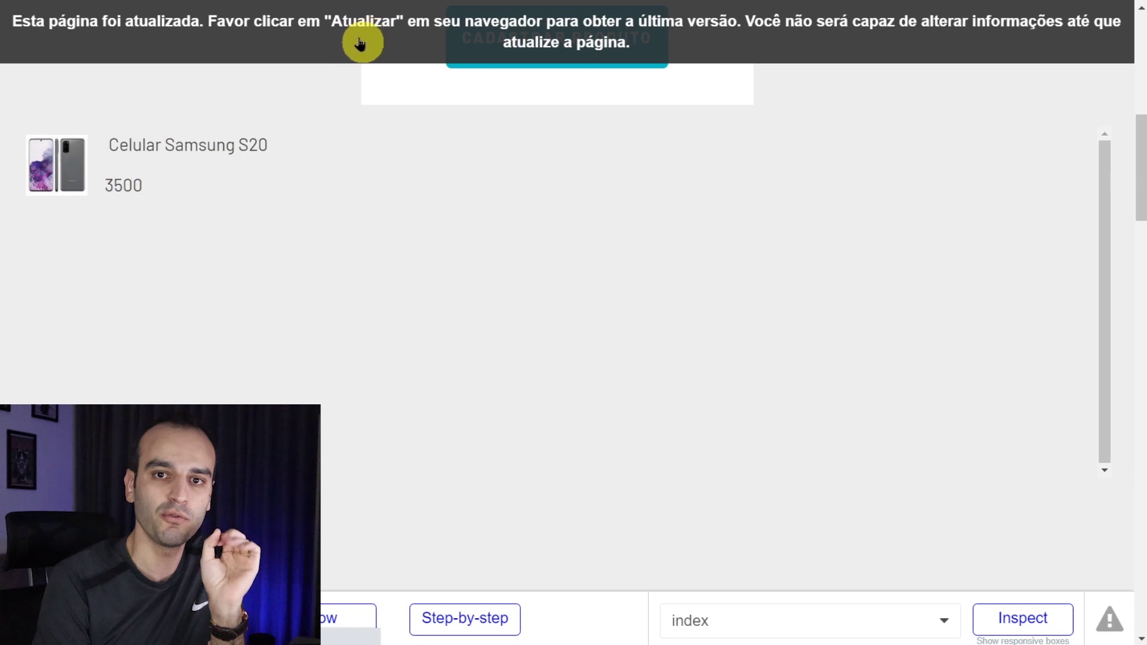
- In the reloaded preview, register Tênis priced 500 with the Nike Shox photo
key(F5)
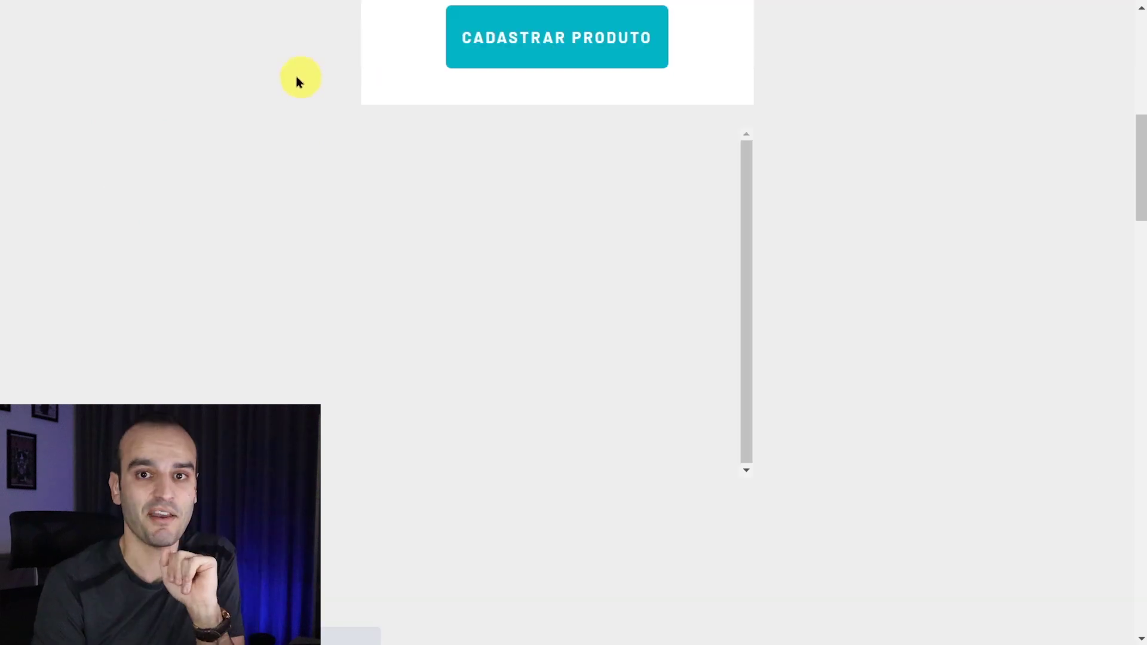
scroll(359, 173, up, 3)
scroll(553, 102, up, 6)
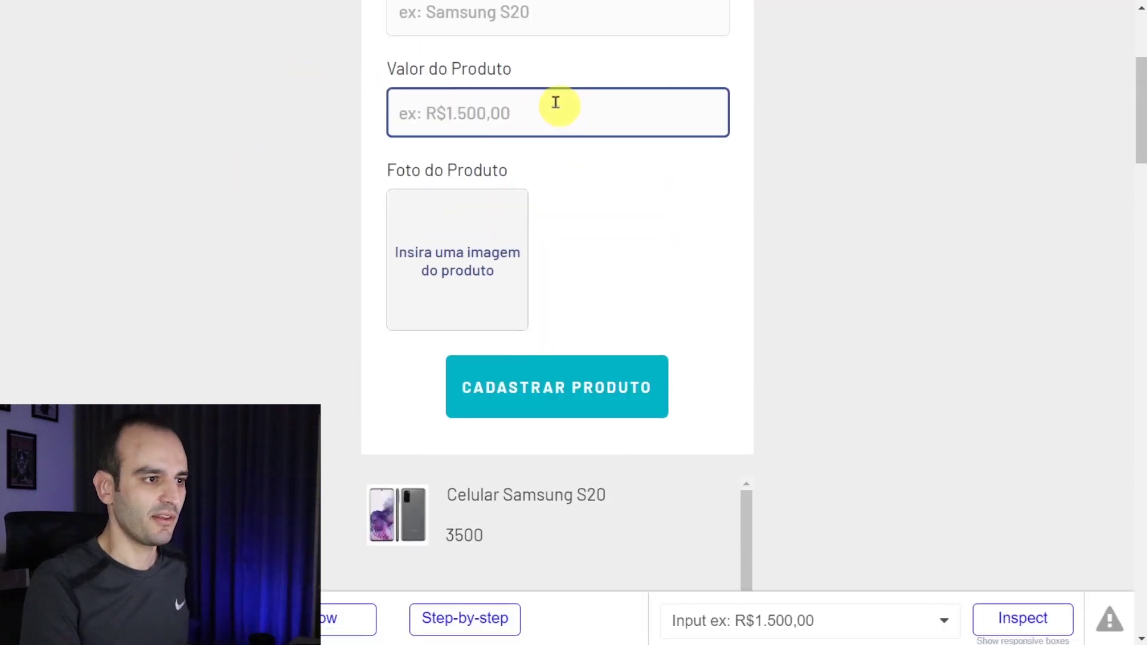
click(524, 174)
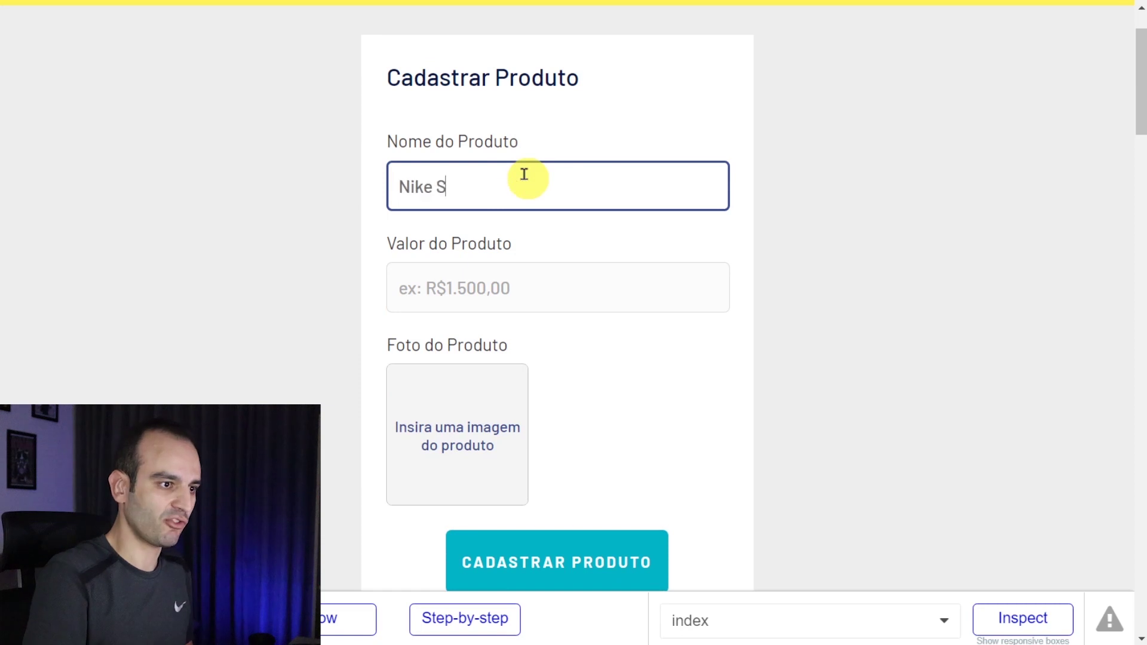
text(Tênis)
click(551, 283)
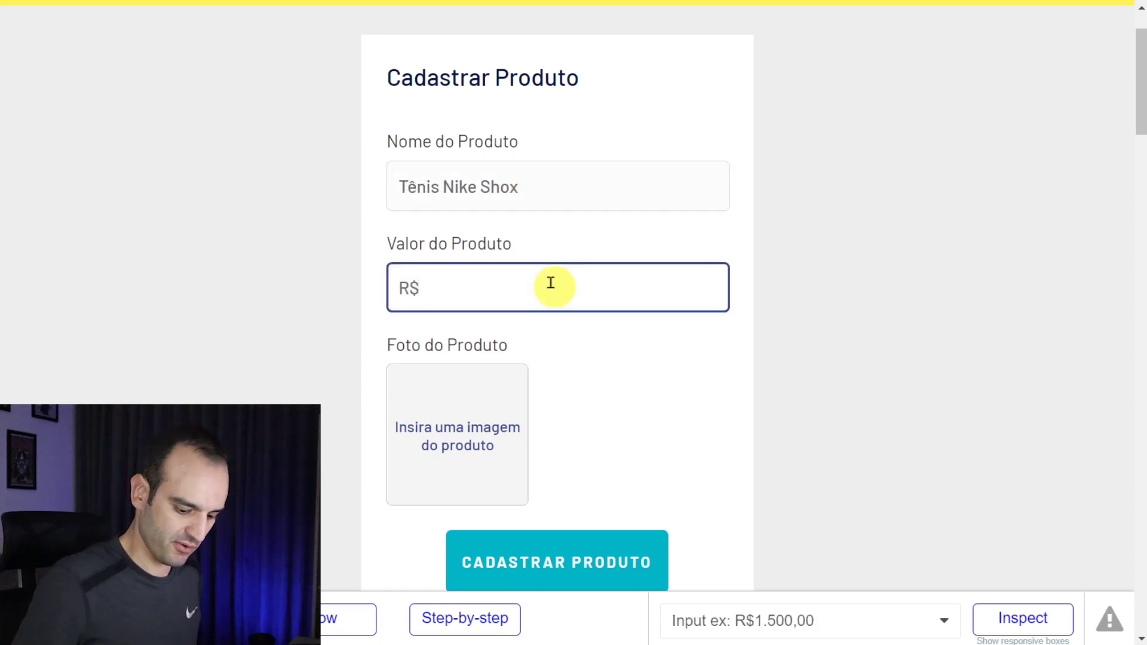
text(500)
click(468, 453)
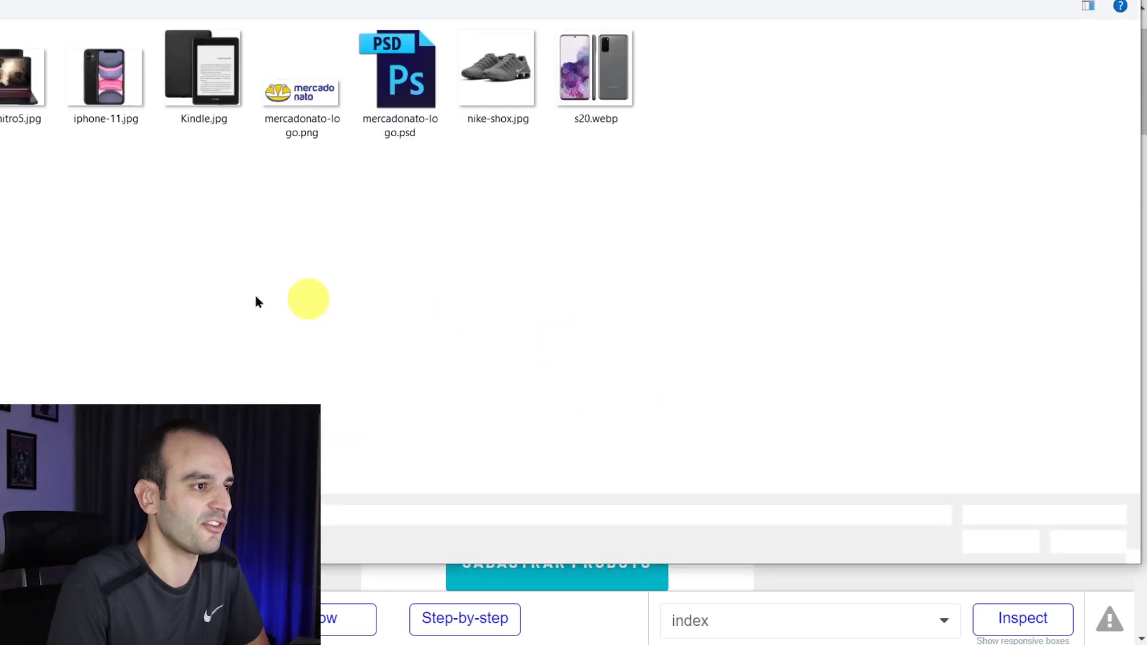
double_click(499, 75)
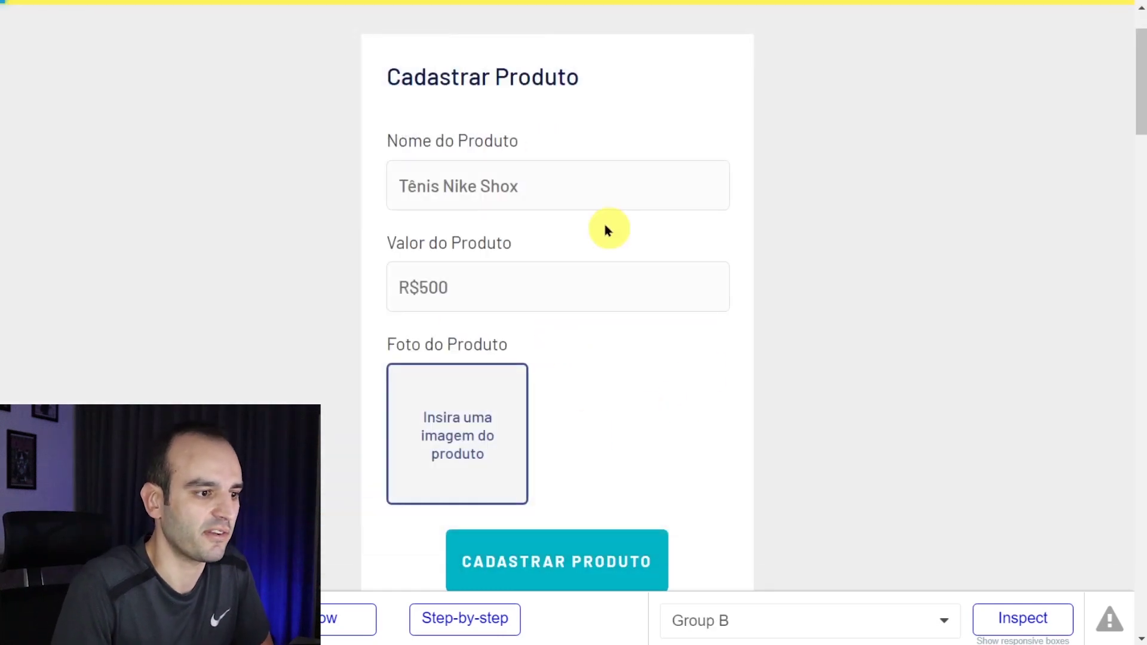
scroll(605, 223, down, 3)
click(598, 241)
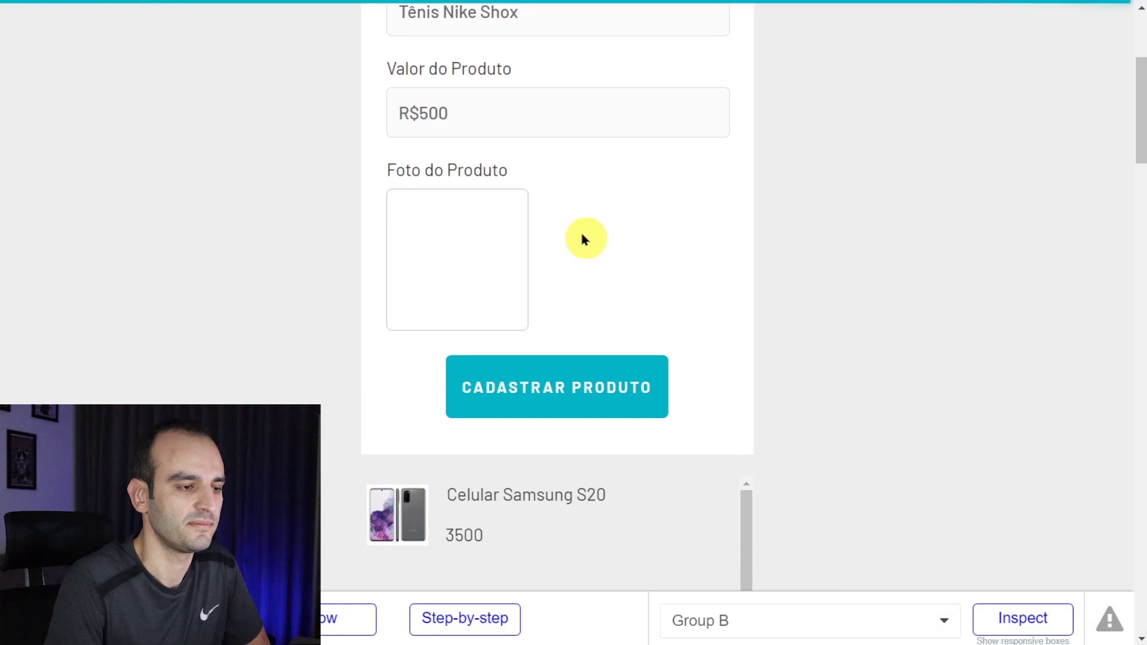
scroll(588, 272, down, 2)
click(583, 302)
- Zoom in to inspect the new Tênis row, then submit the shoe product a second time
scroll(620, 184, down, 5)
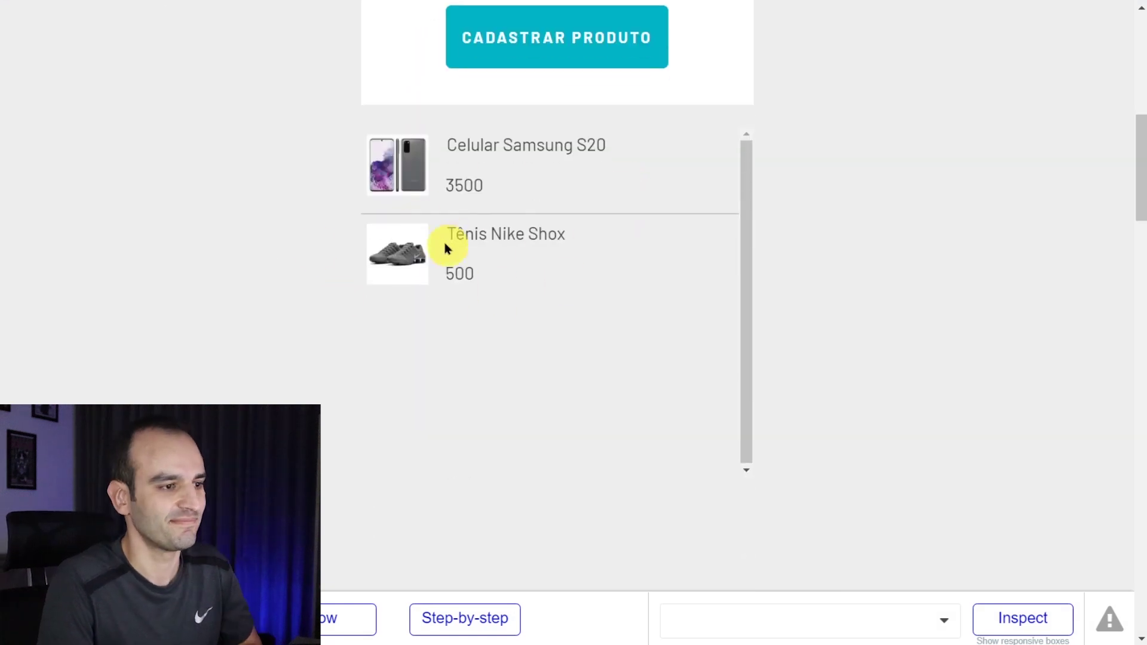
key(ctrl+plus)
key(ctrl+plus)
scroll(334, 276, down, 2)
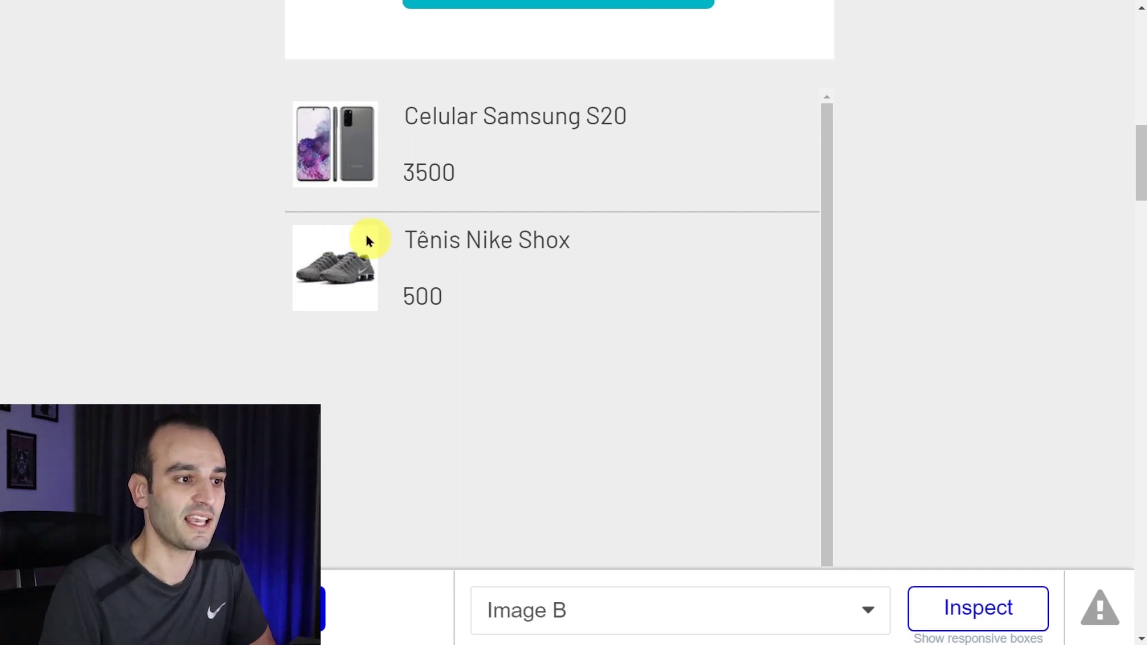
scroll(364, 231, up, 5)
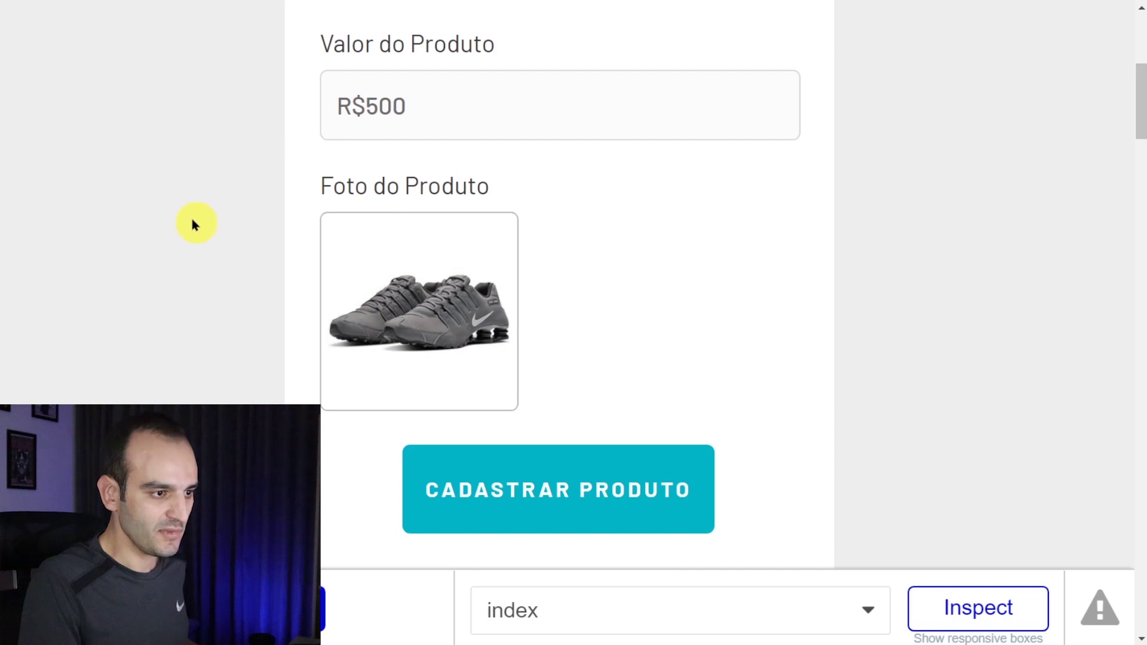
key(ctrl+minus)
key(ctrl+minus)
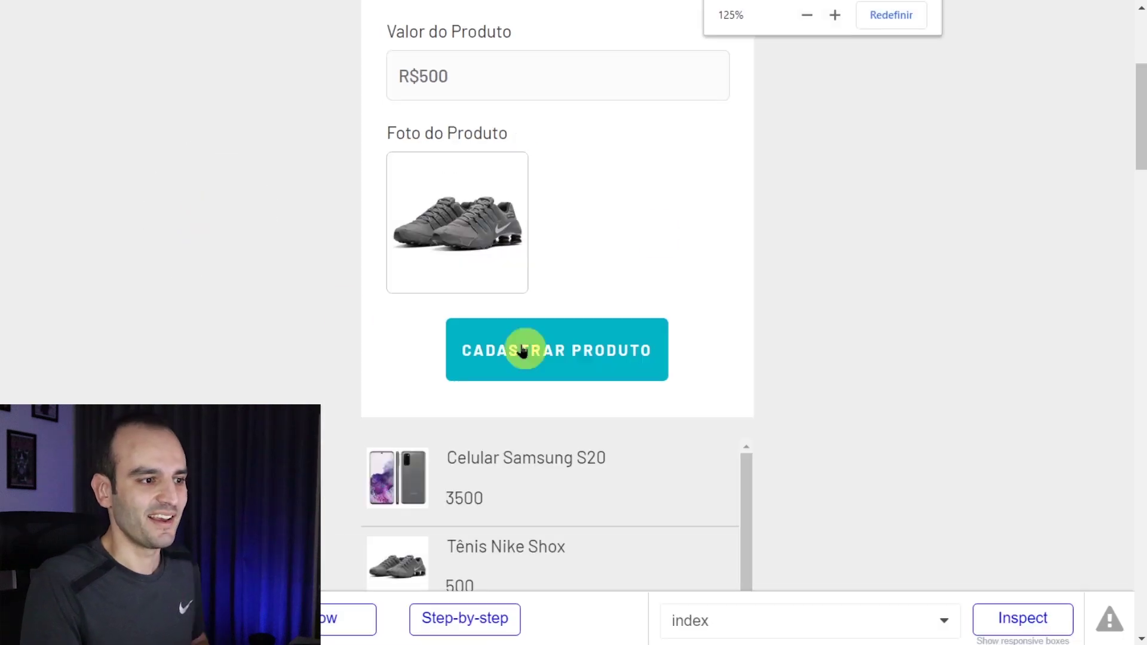
click(616, 352)
scroll(543, 308, up, 3)
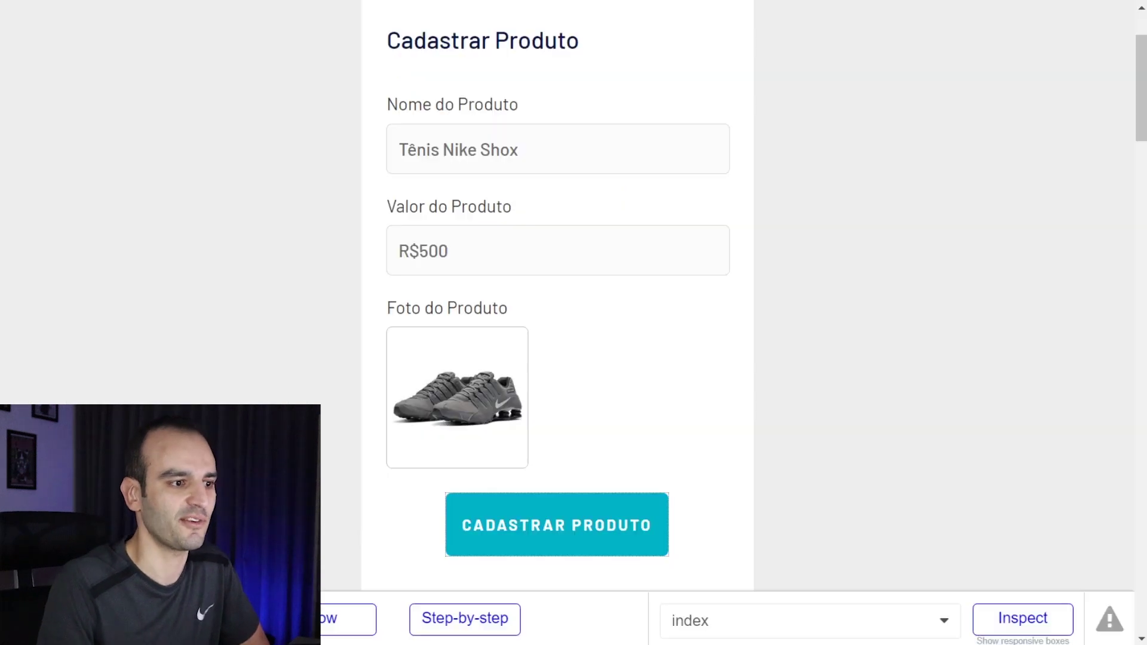
- Add a 'Reset relevant inputs' action after the Create Produto step in the CADASTRAR PRODUTO workflow
scroll(640, 397, down, 3)
click(595, 349)
scroll(636, 257, down, 5)
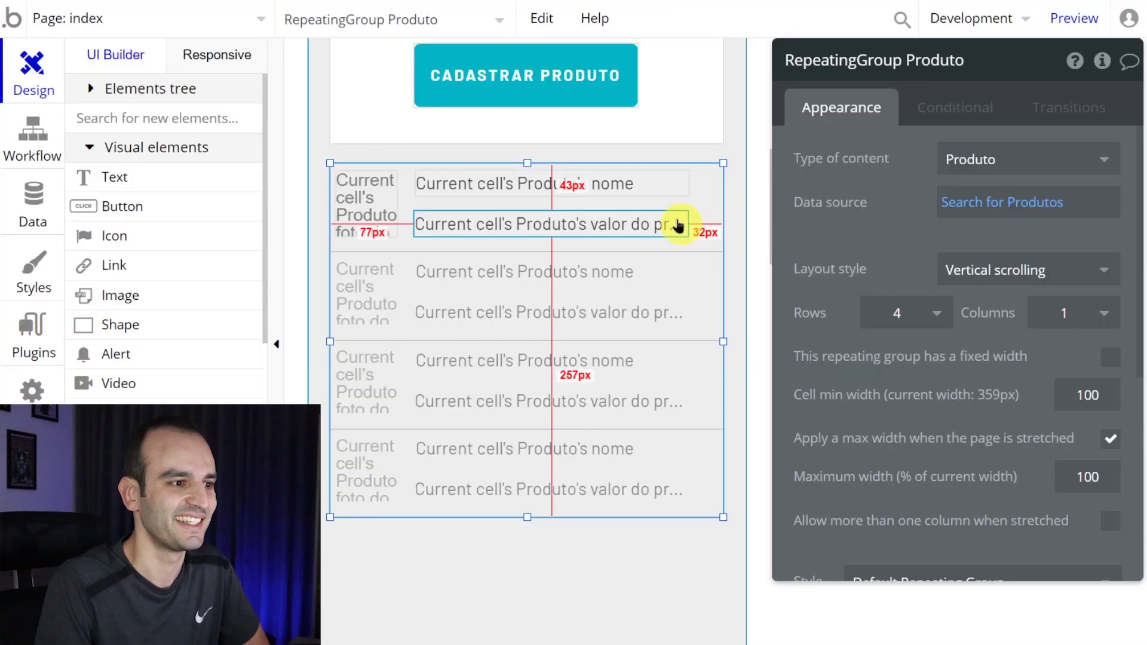
scroll(551, 180, up, 3)
click(575, 263)
click(937, 255)
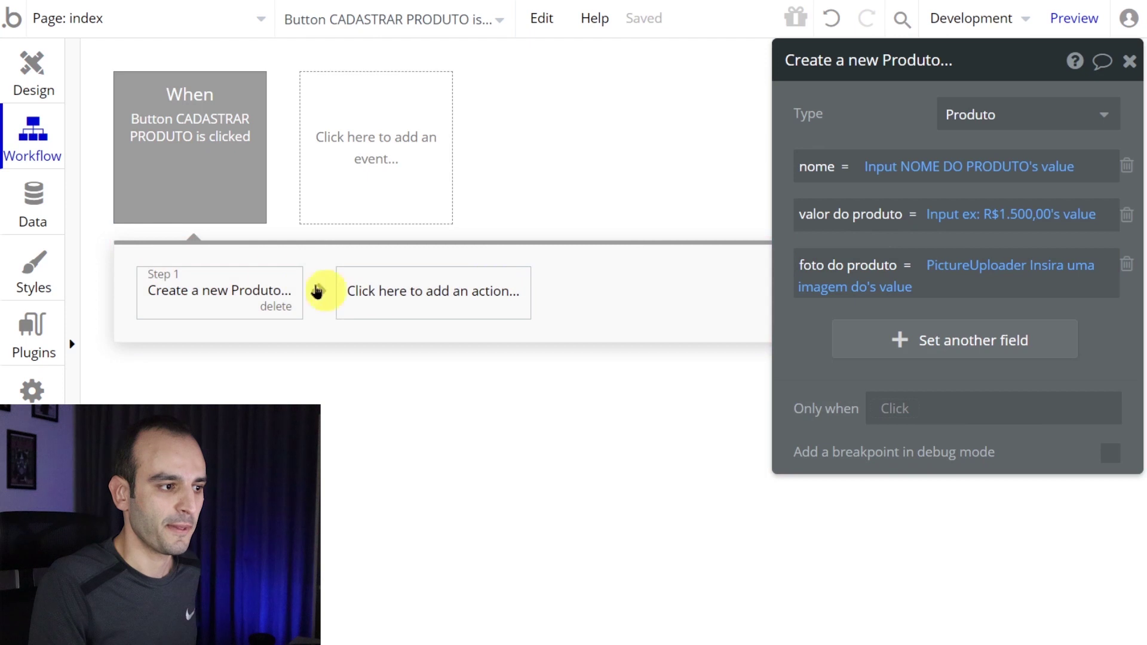
click(424, 312)
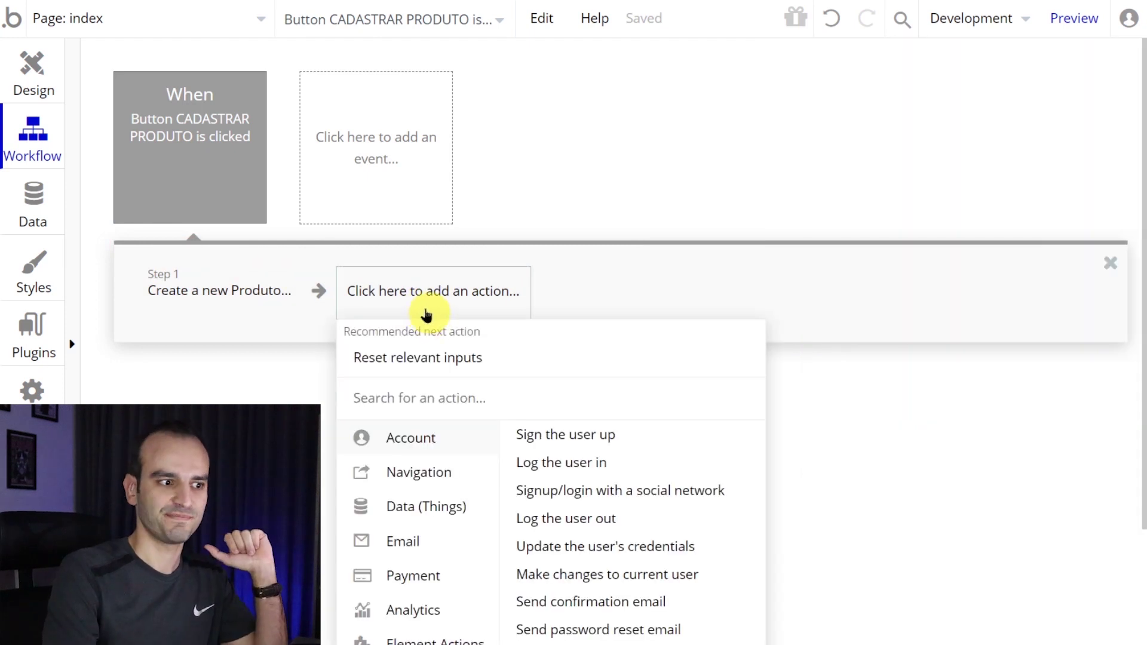
scroll(425, 311, down, 2)
scroll(215, 215, down, 2)
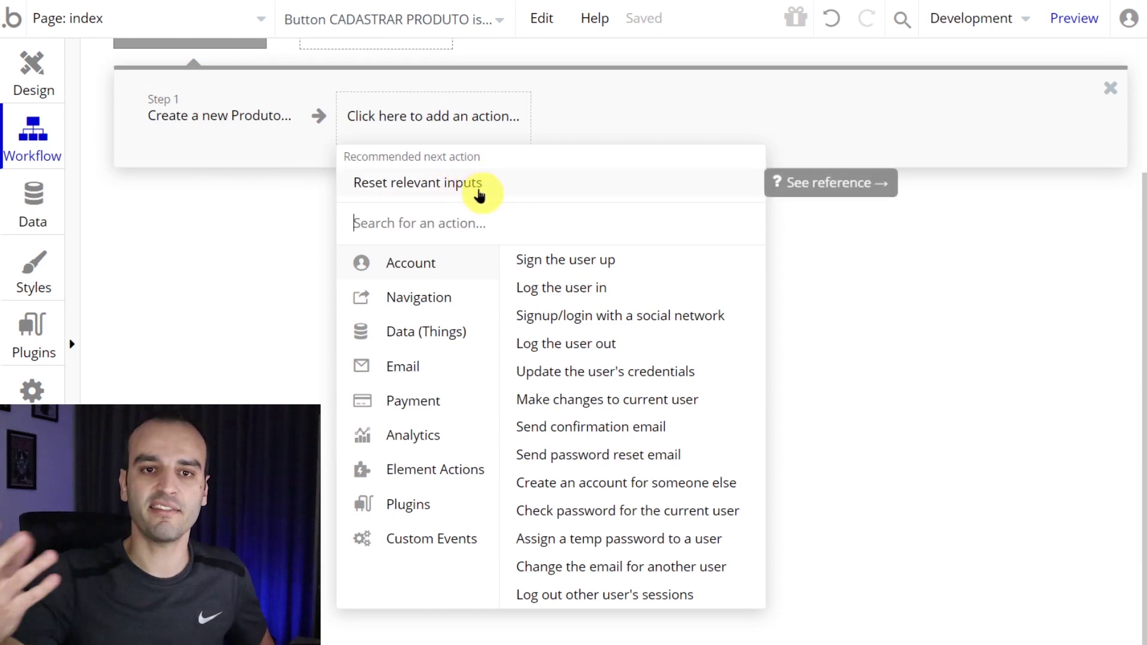
click(479, 195)
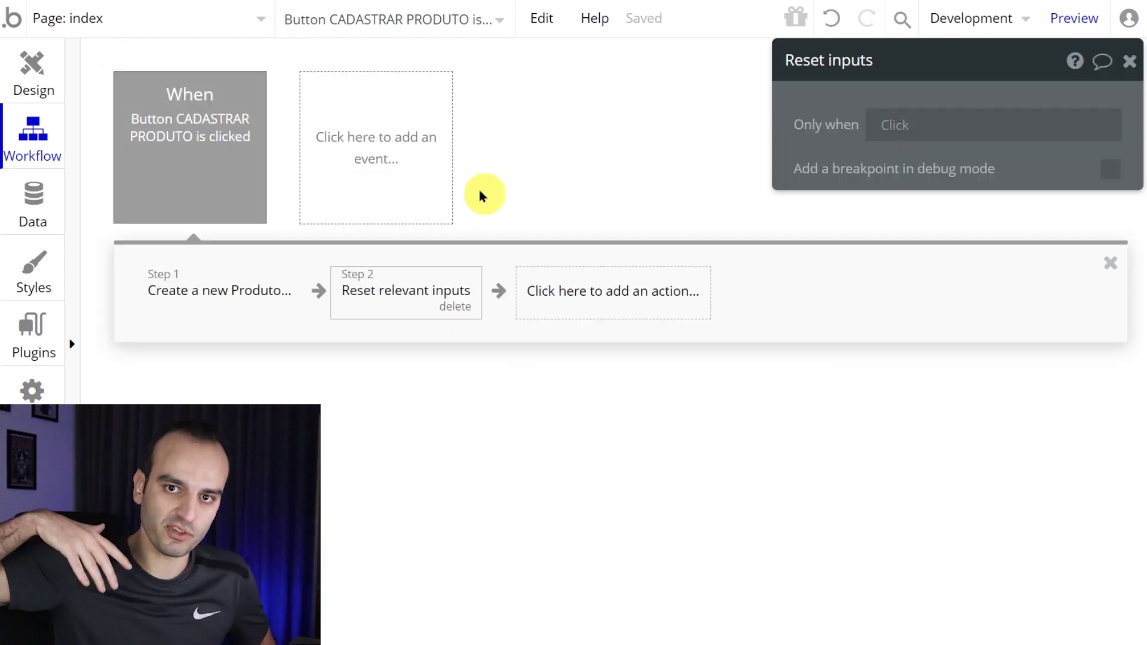
- Reload the preview and register a Kindle product priced at 400 with its photo
key(ctrl+Tab)
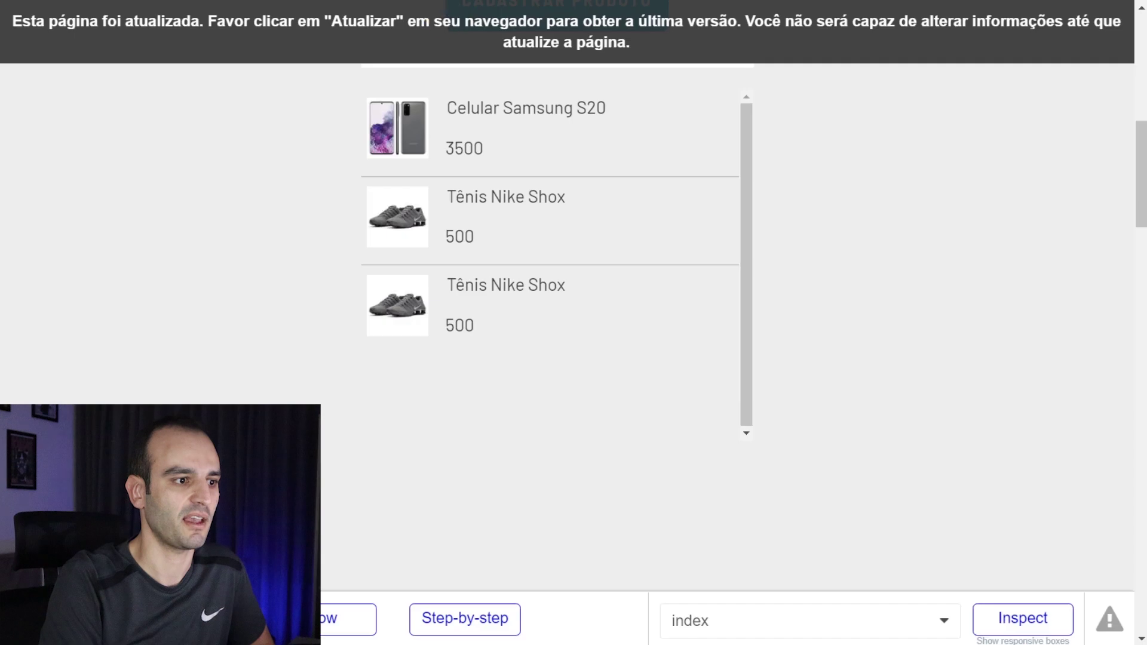
scroll(136, 319, up, 7)
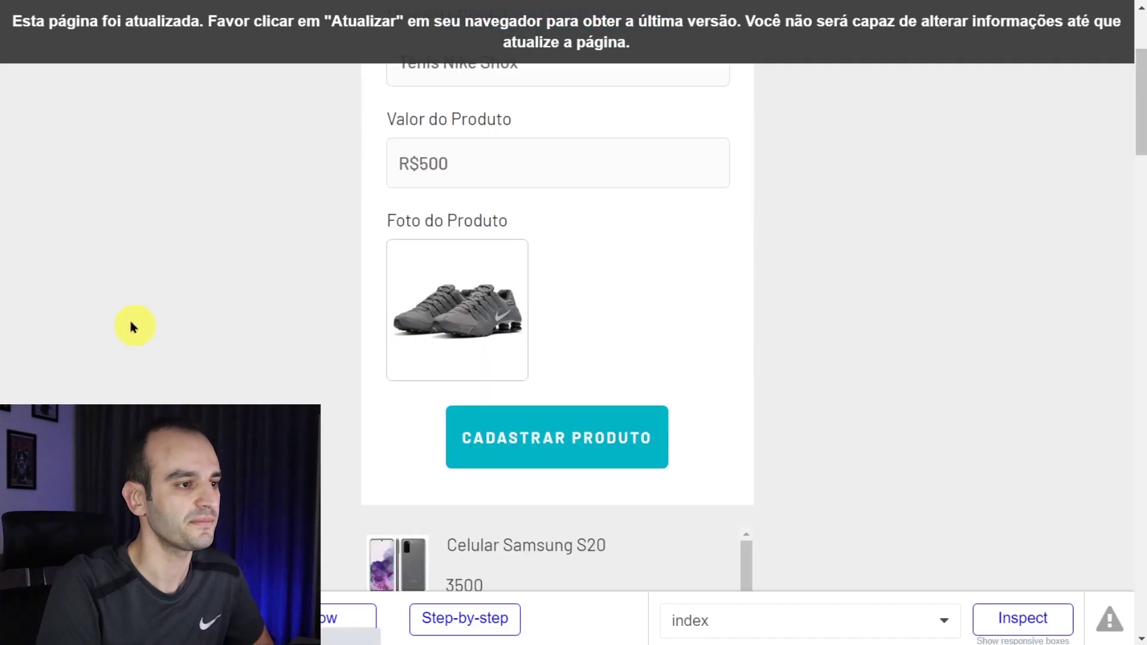
key(F5)
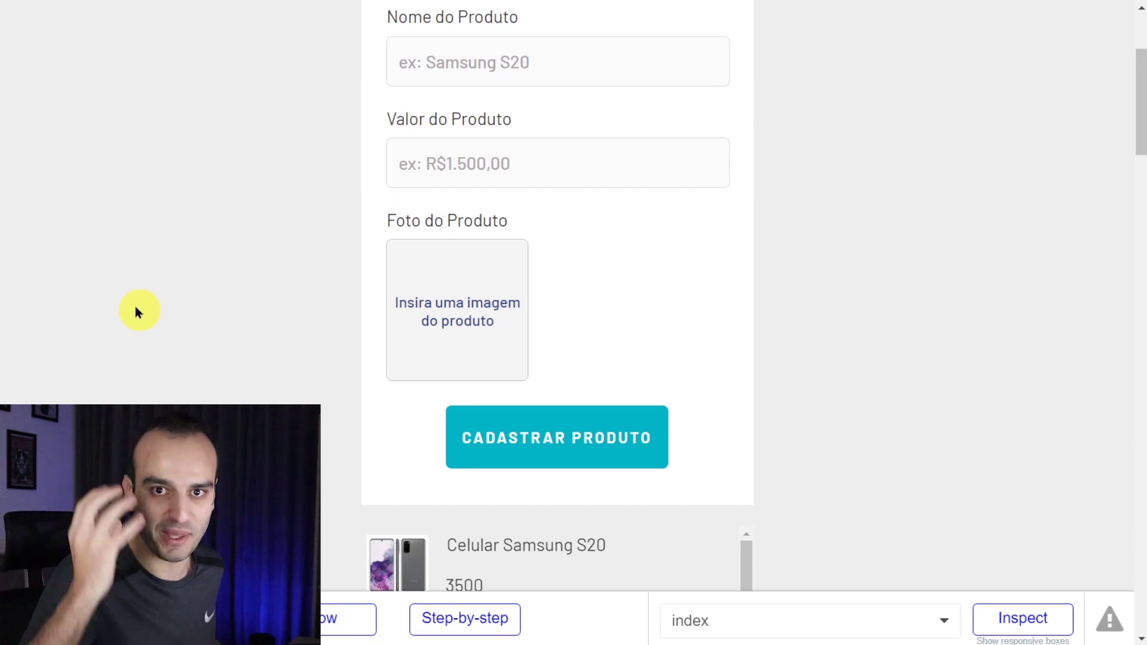
click(491, 66)
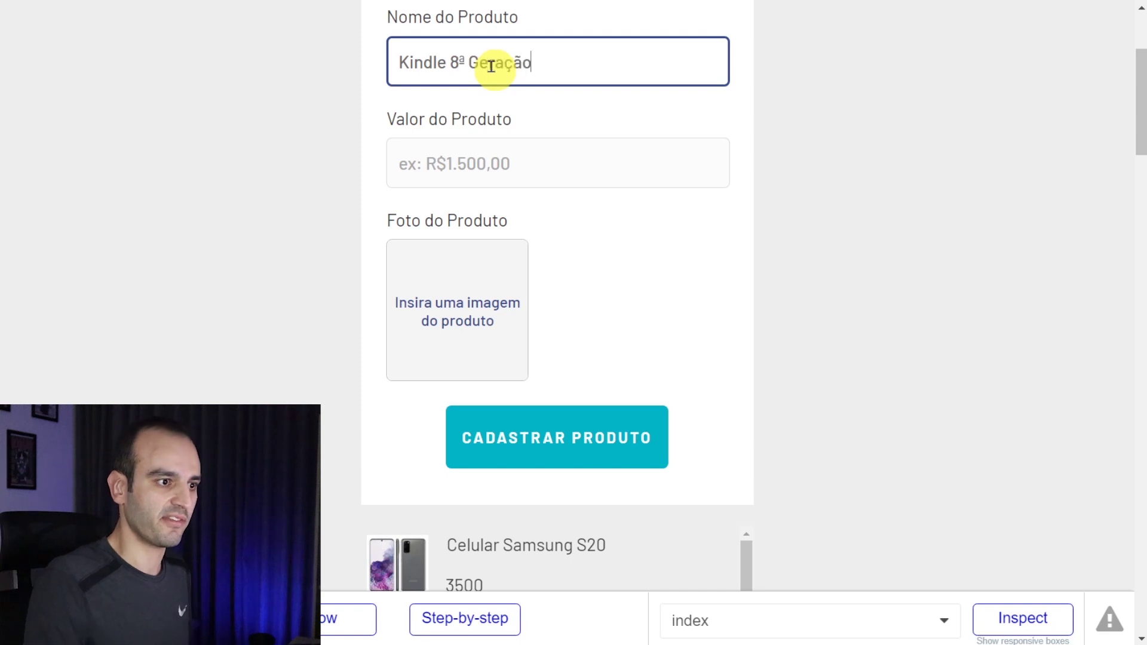
click(520, 165)
text(R$400)
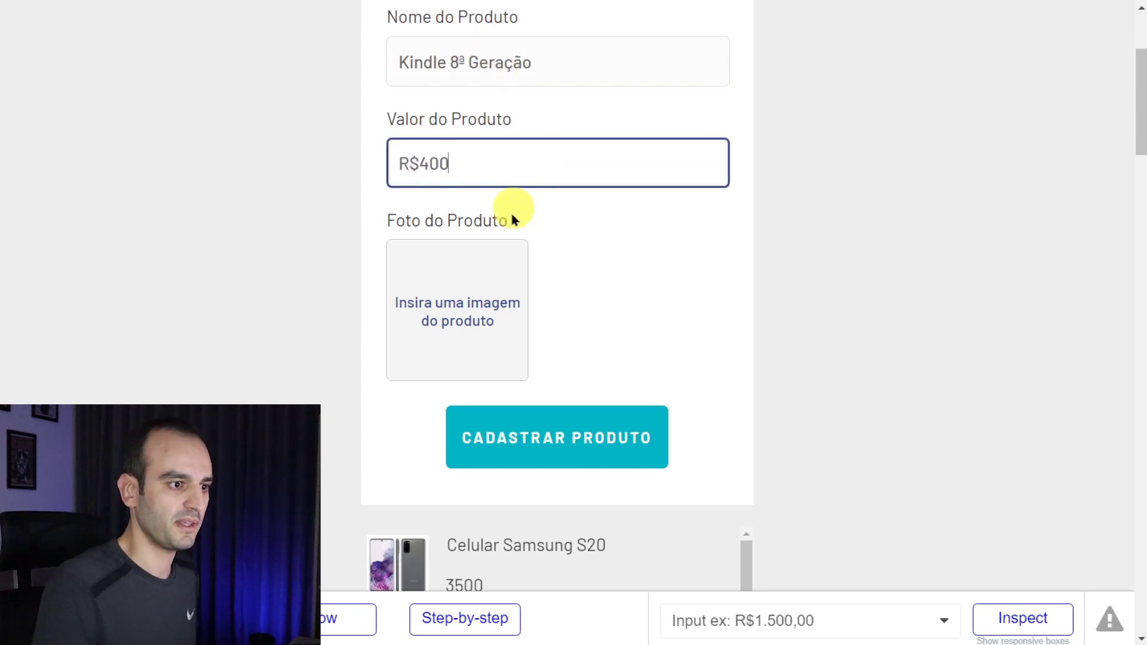
click(456, 326)
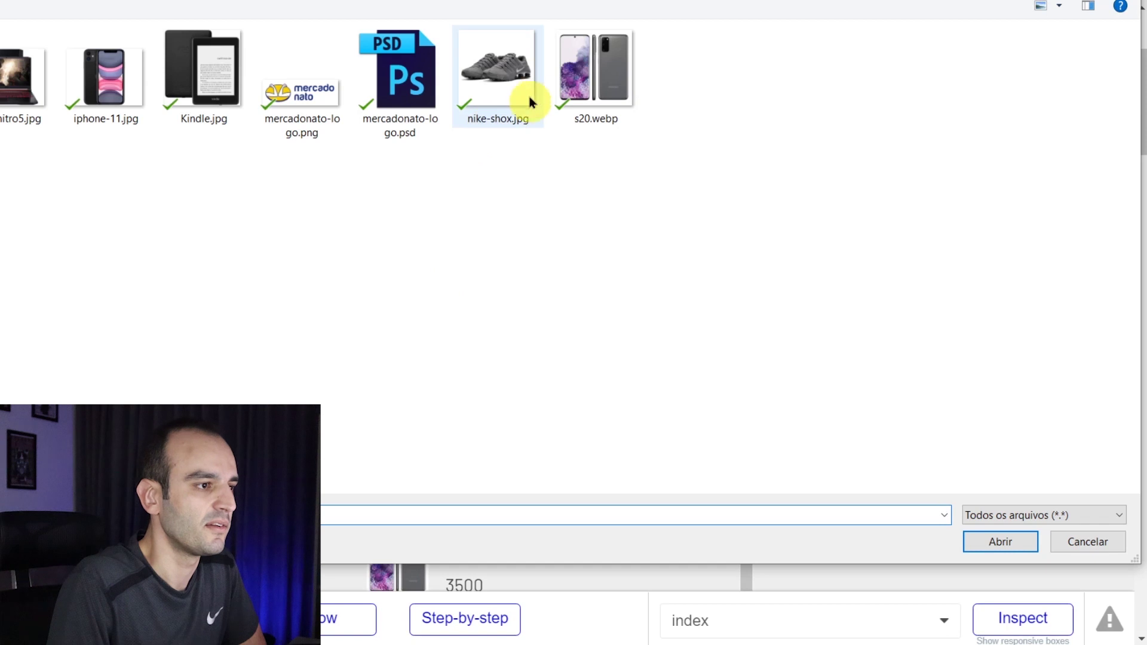
double_click(207, 87)
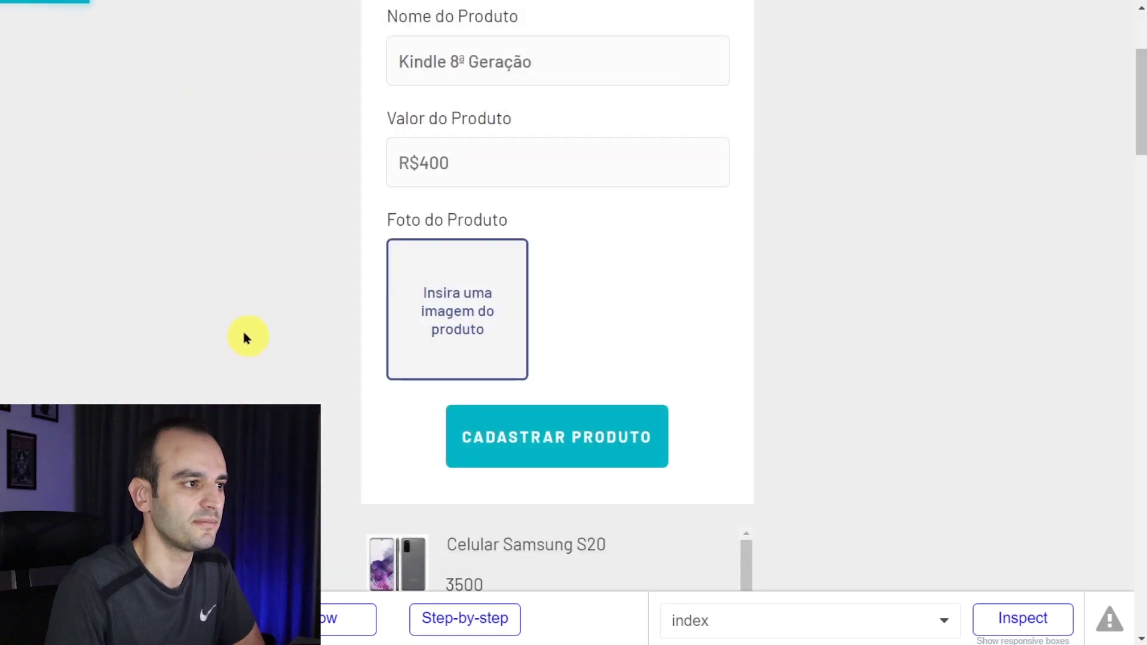
click(578, 448)
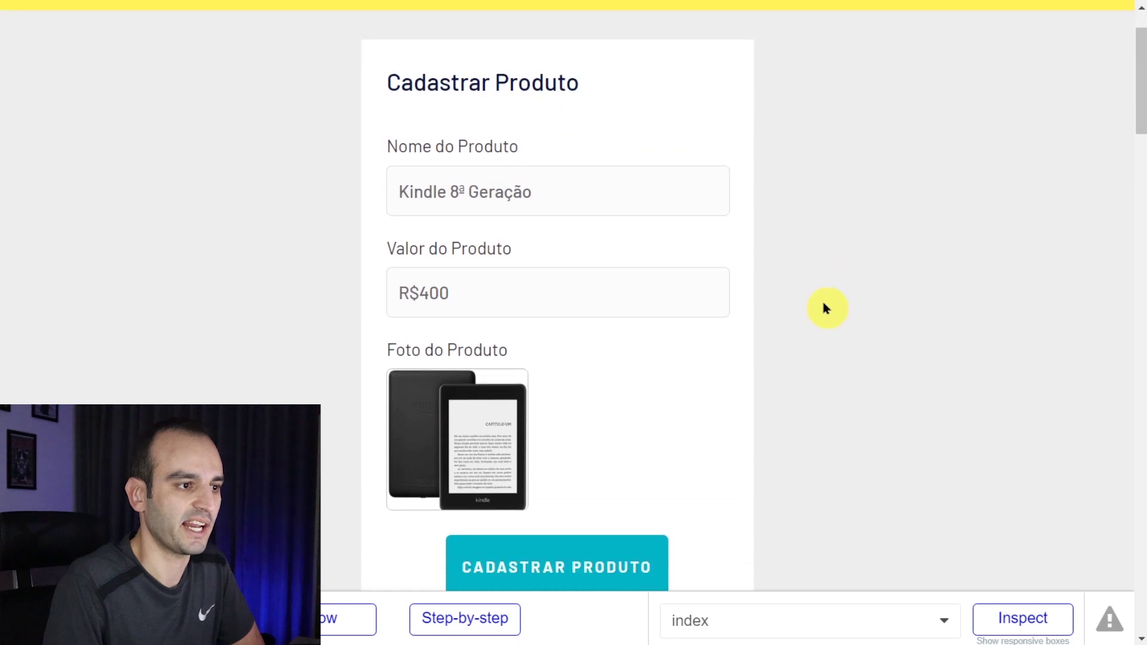
scroll(753, 365, down, 2)
click(622, 436)
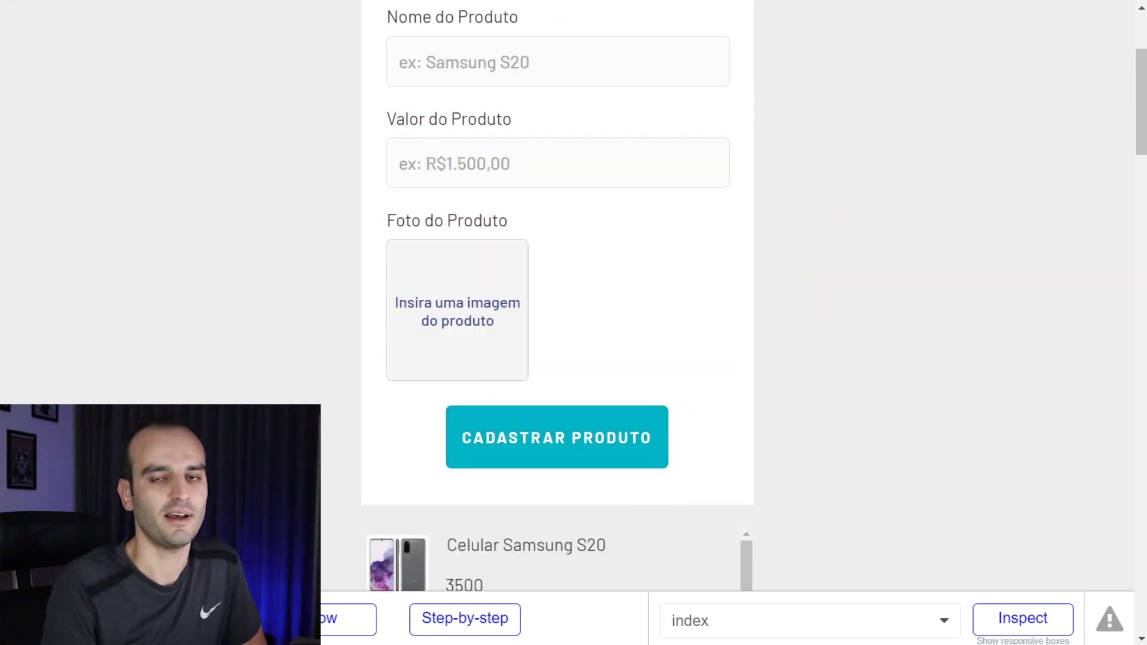
- Inspect the new Kindle row, the Tênis image and the product list in the preview debugger
click(390, 113)
scroll(359, 129, down, 7)
click(446, 387)
click(452, 392)
click(452, 388)
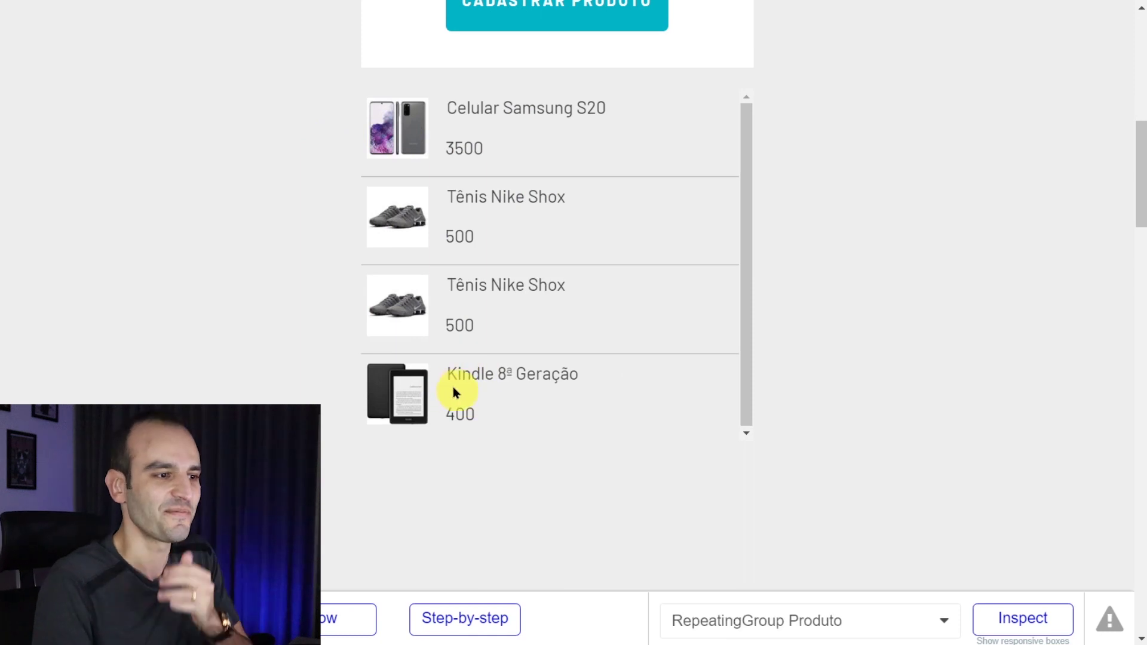
click(419, 124)
click(484, 481)
click(371, 192)
click(507, 308)
click(566, 374)
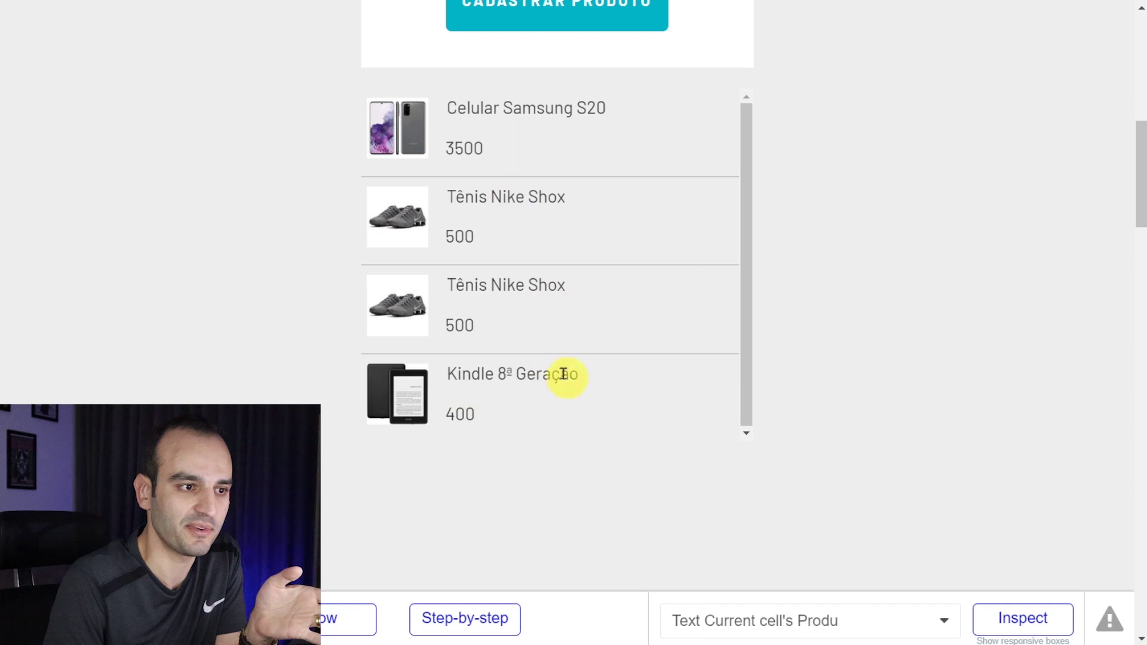
click(756, 141)
click(747, 159)
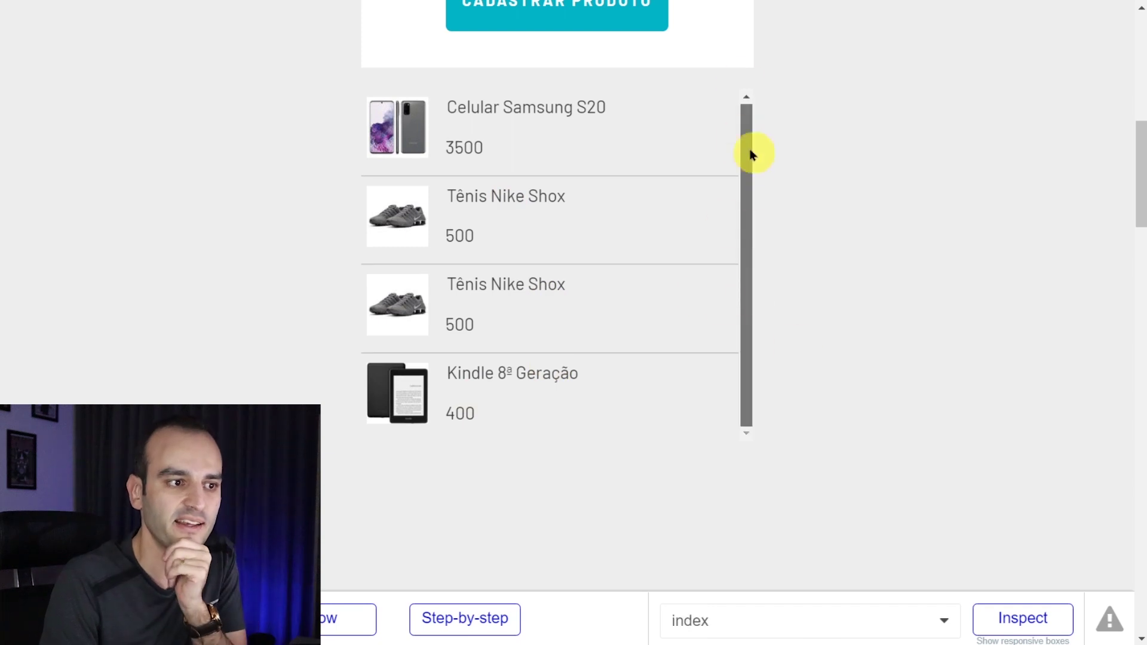
- Back in the editor's Design tab, select RepeatingGroup Produto and its layout style choices
key(ctrl+Tab)
click(34, 84)
click(525, 476)
scroll(556, 453, down, 1)
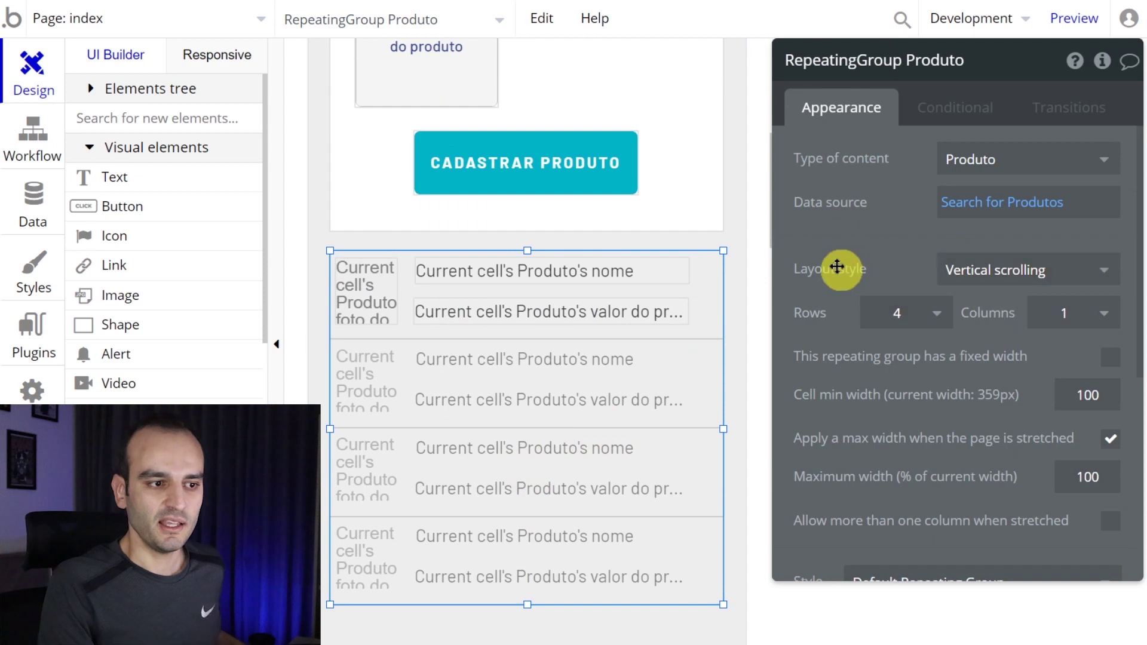
click(973, 278)
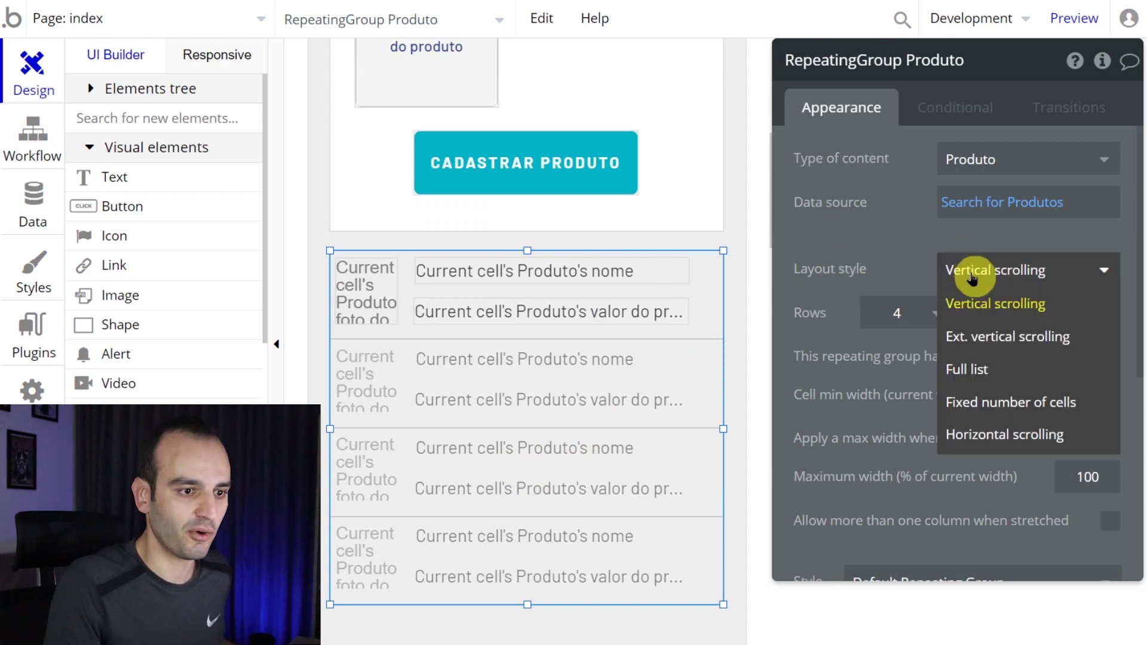
- Set the product list's Layout style to Full list and reload the zoomed-in preview
click(987, 373)
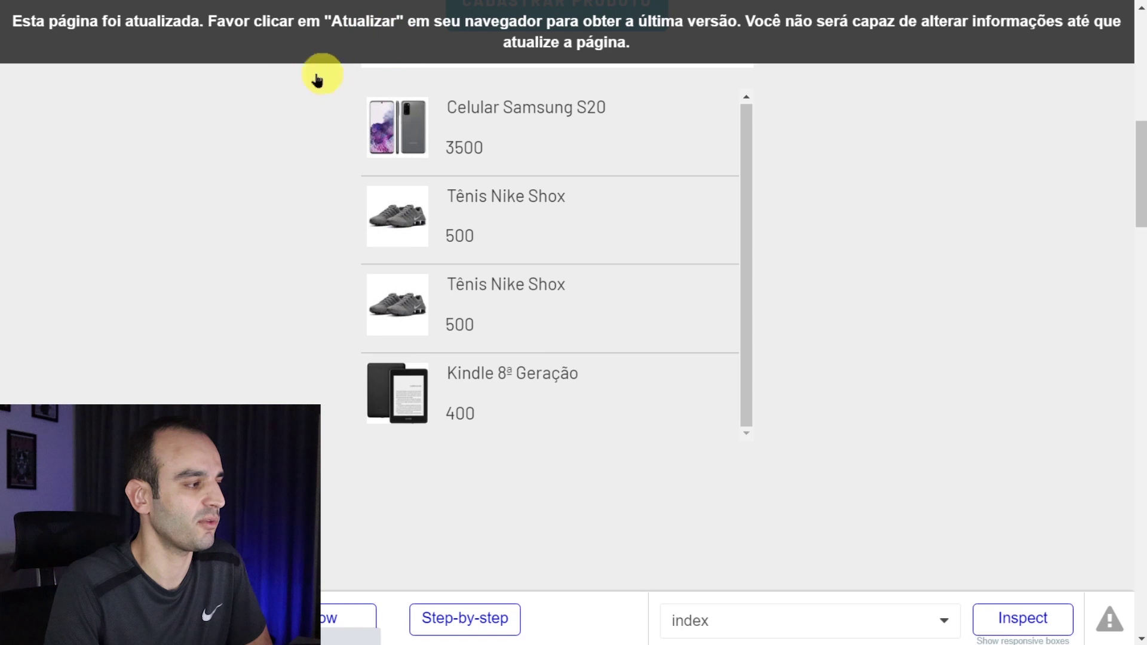
key(F5)
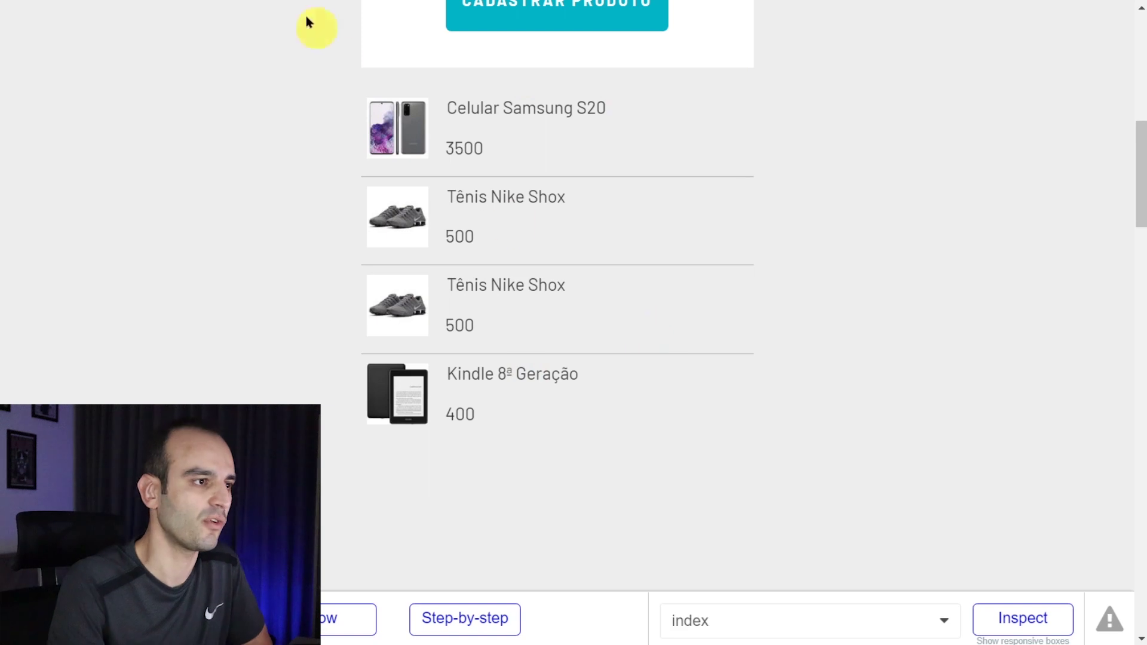
key(ctrl+plus)
key(ctrl+plus)
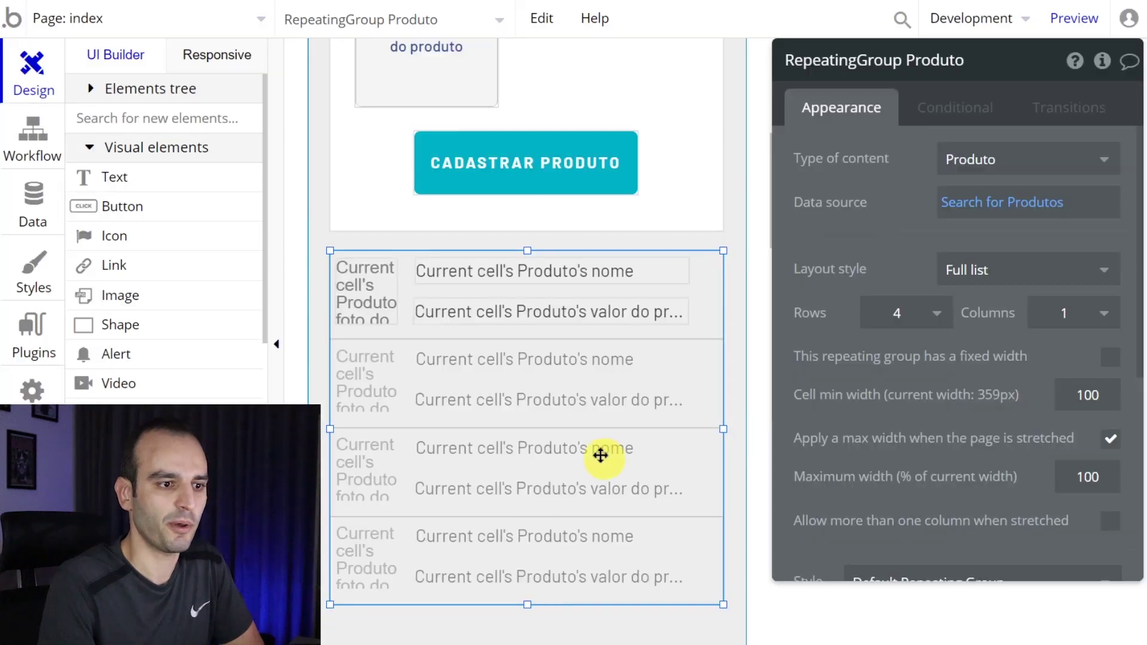
- Remove the product list's style and give it a Flat color #FFFFFF background
scroll(600, 453, down, 3)
scroll(1006, 361, down, 5)
scroll(559, 233, up, 2)
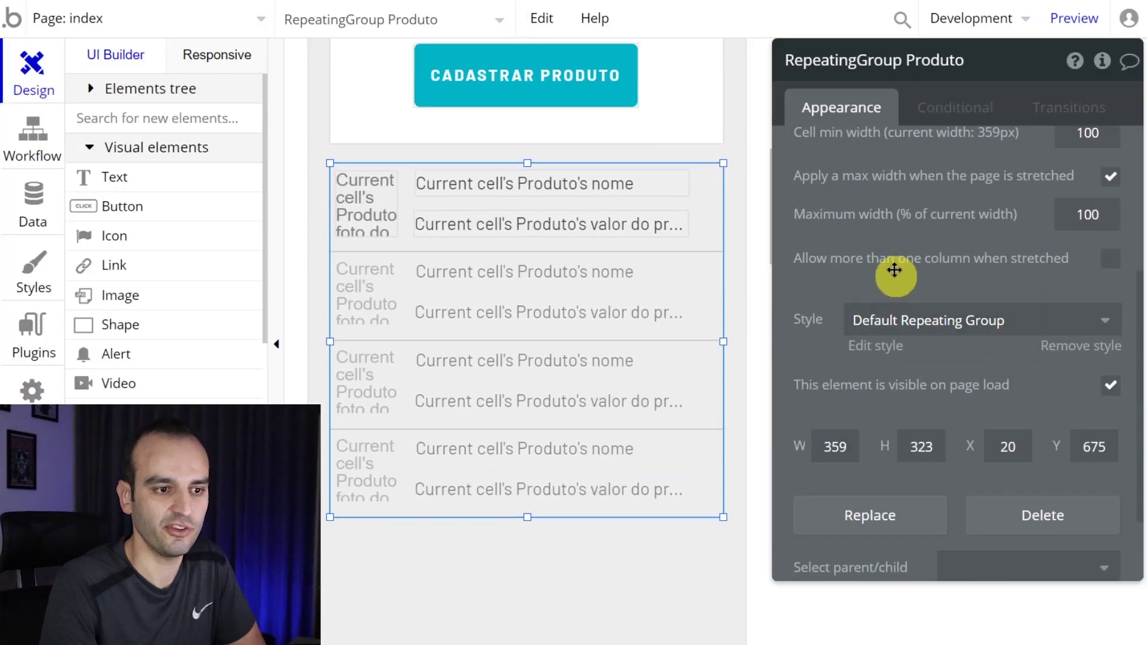
scroll(891, 274, down, 2)
click(1063, 258)
scroll(1028, 227, down, 2)
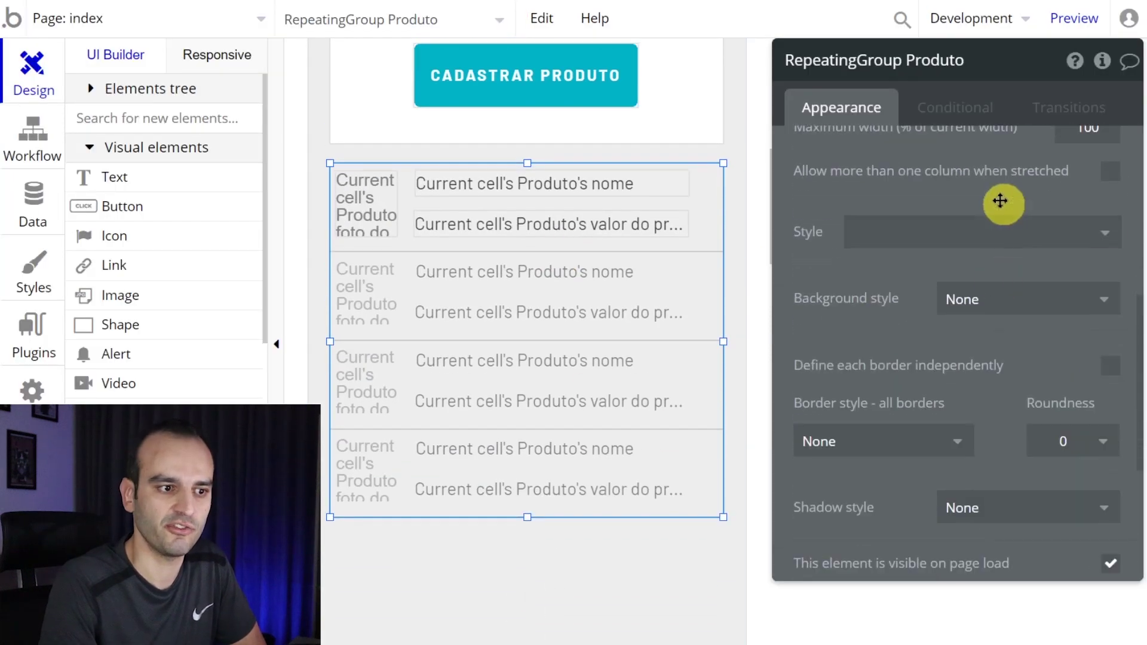
click(994, 300)
click(1007, 381)
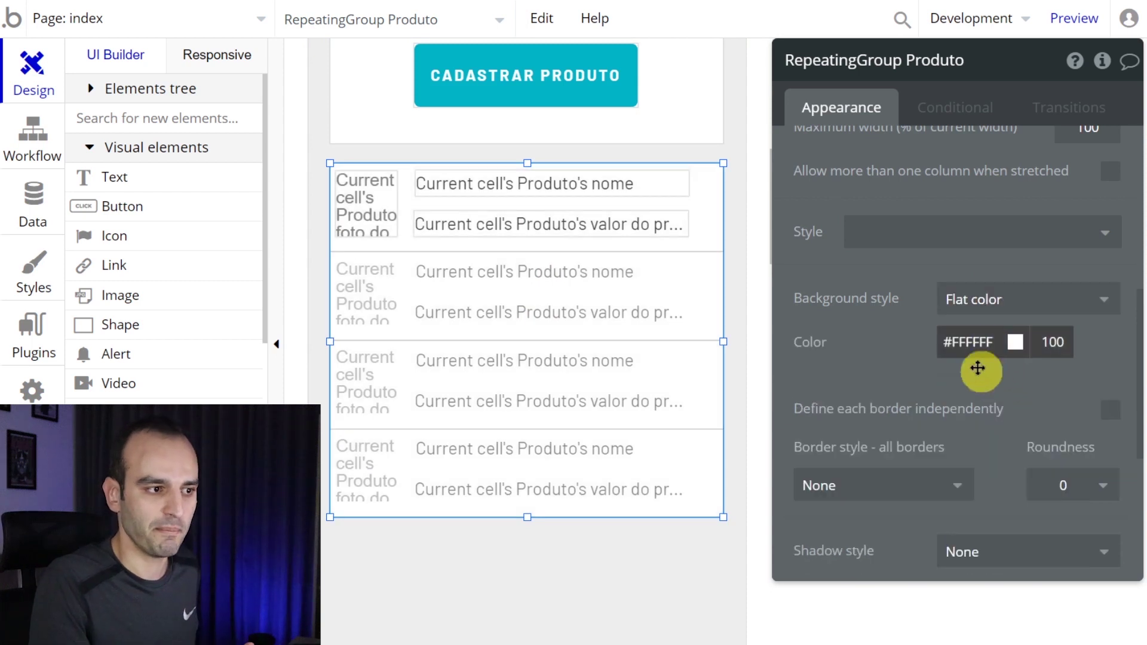
- Reload the preview to check the white product cards, then select the price text
key(ctrl+Tab)
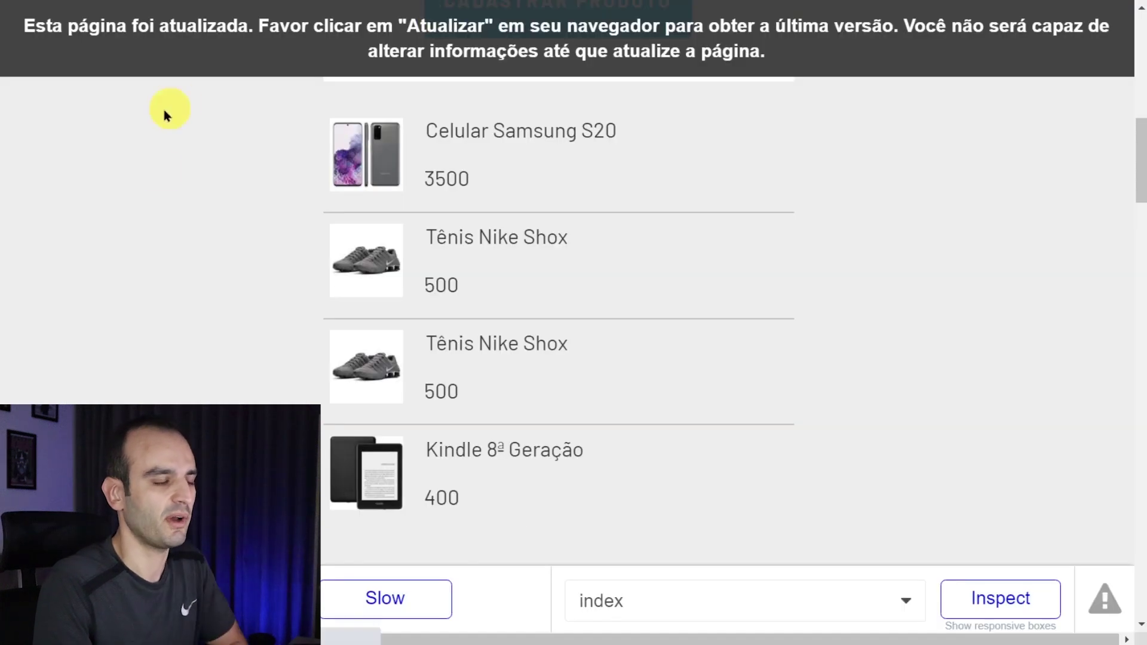
key(F5)
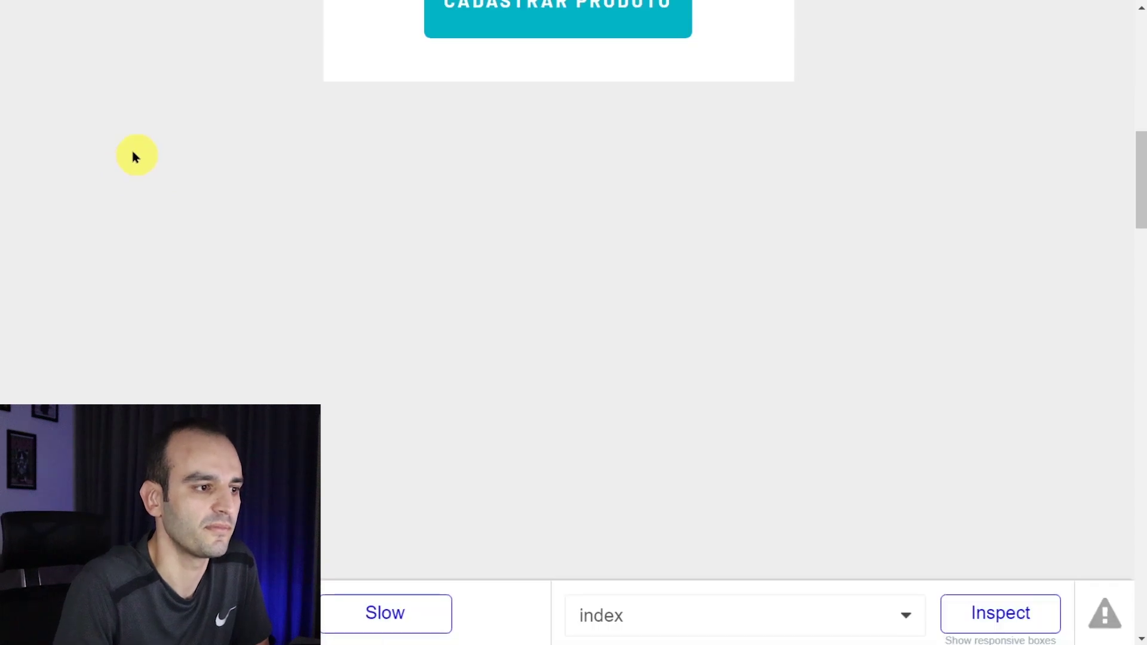
scroll(143, 158, up, 4)
scroll(146, 164, down, 4)
drag(473, 181, 425, 177)
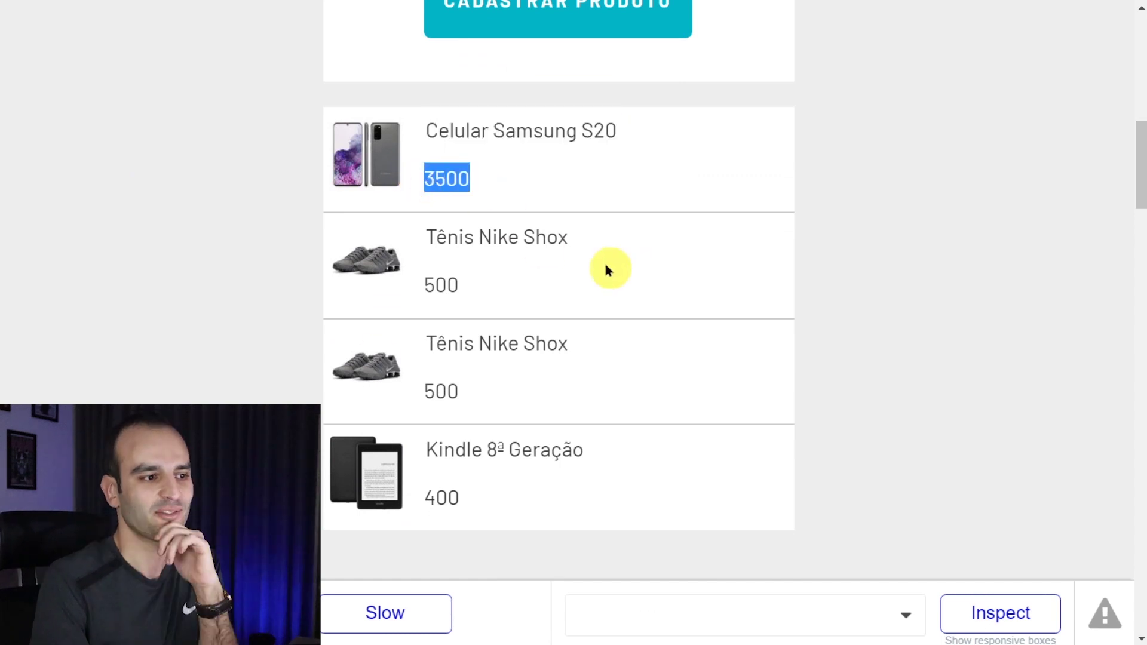
click(525, 178)
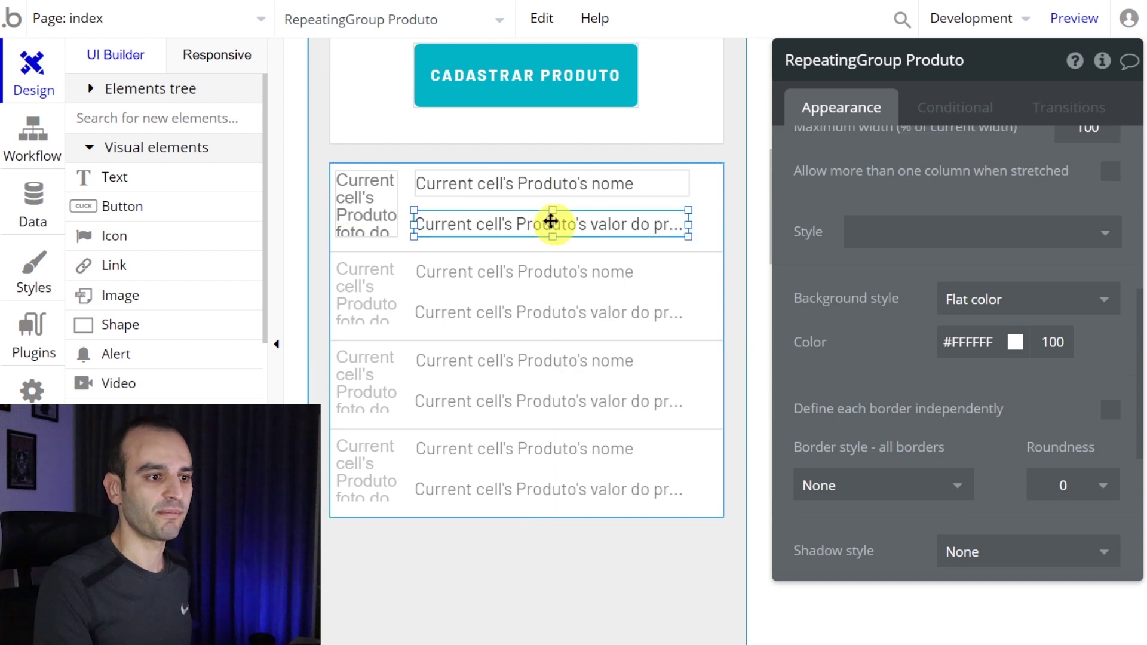
click(545, 223)
- Append ':formatted as' to the price text's dynamic expression
scroll(974, 186, up, 3)
click(1025, 159)
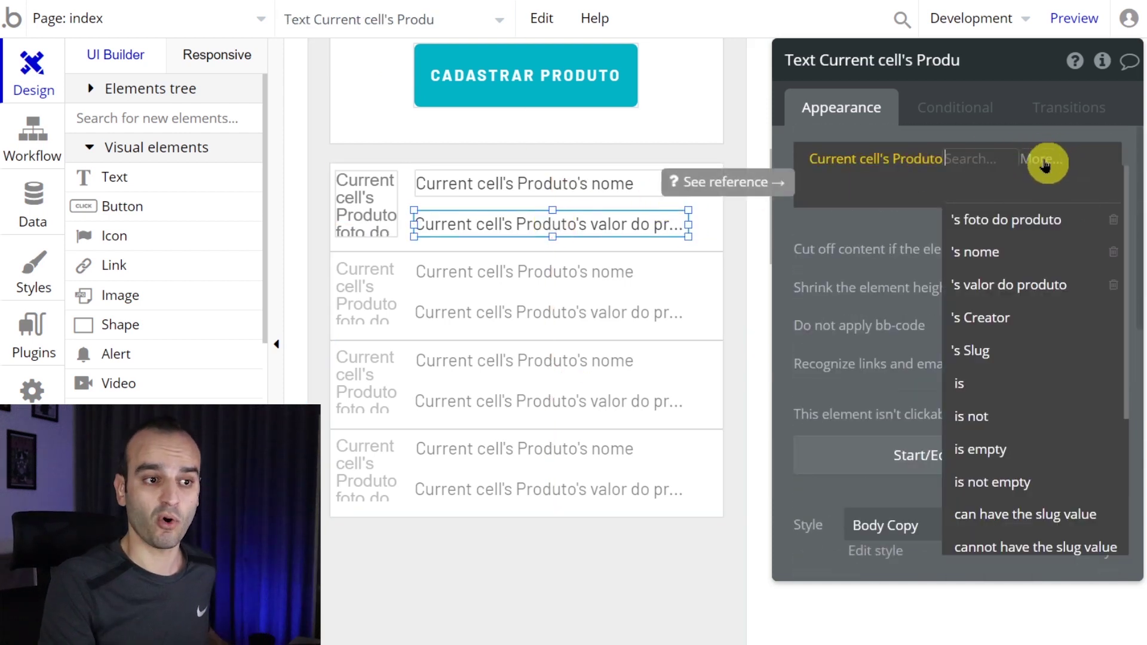
click(1045, 164)
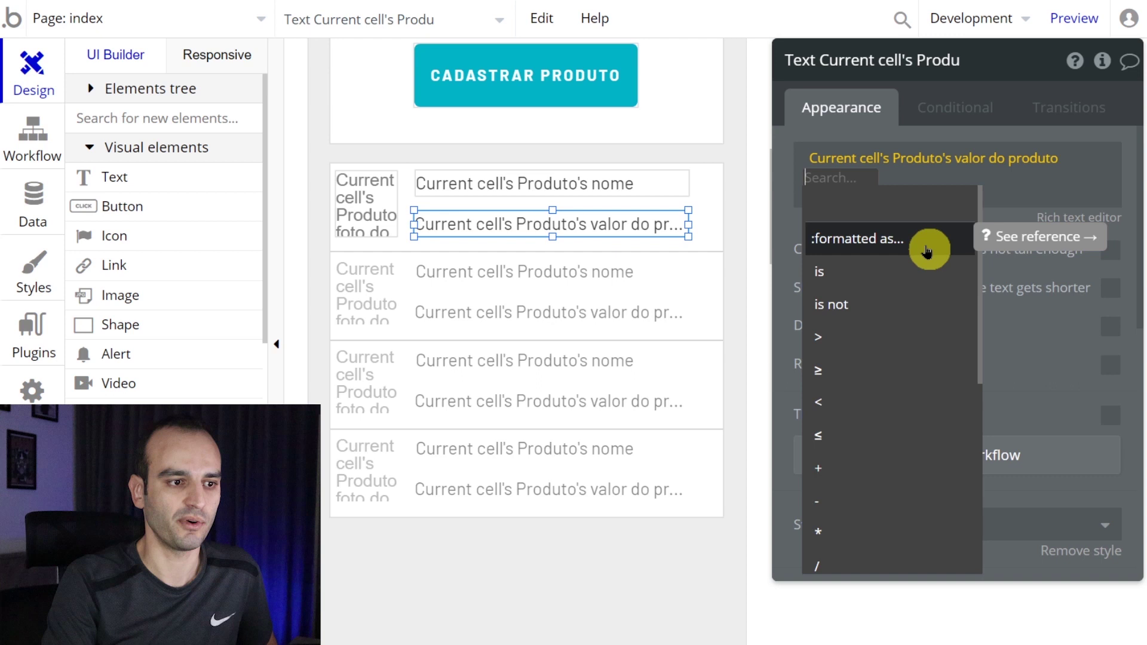
click(927, 251)
- Format the price as Currency with 0 decimal places
click(673, 116)
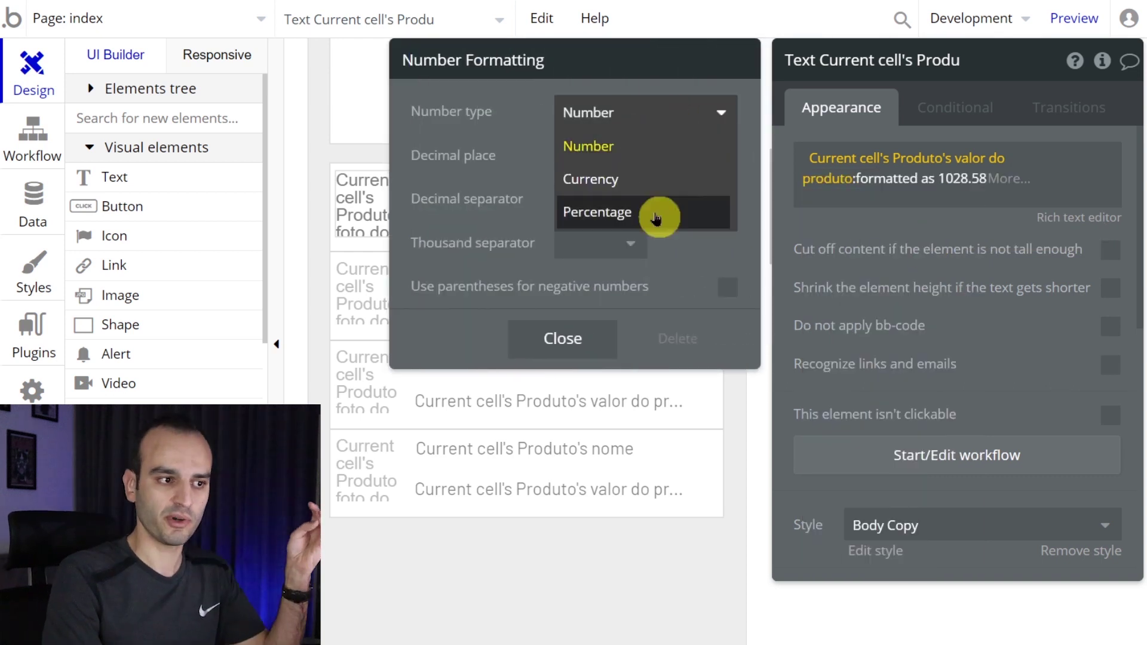
click(661, 184)
click(627, 158)
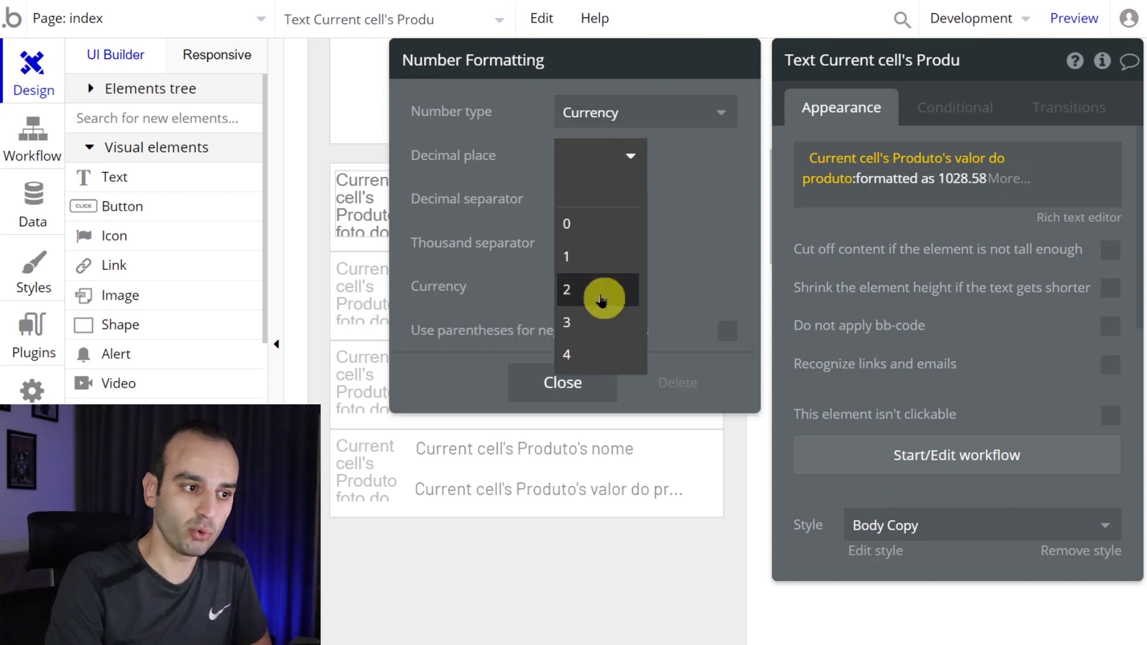
click(601, 299)
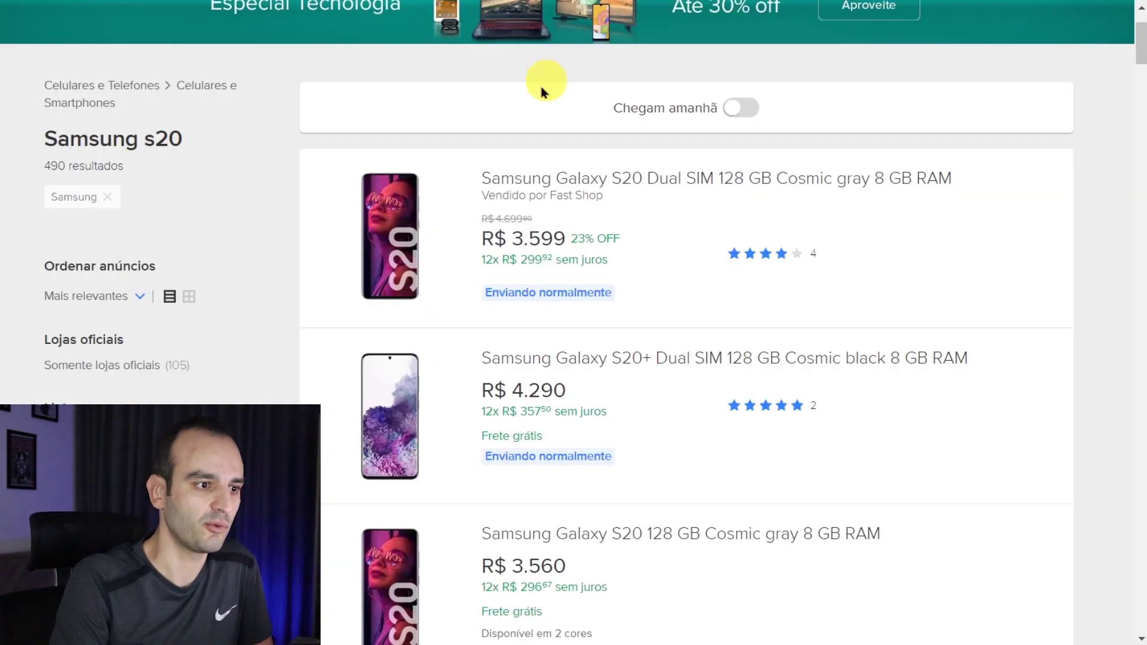
scroll(589, 482, down, 10)
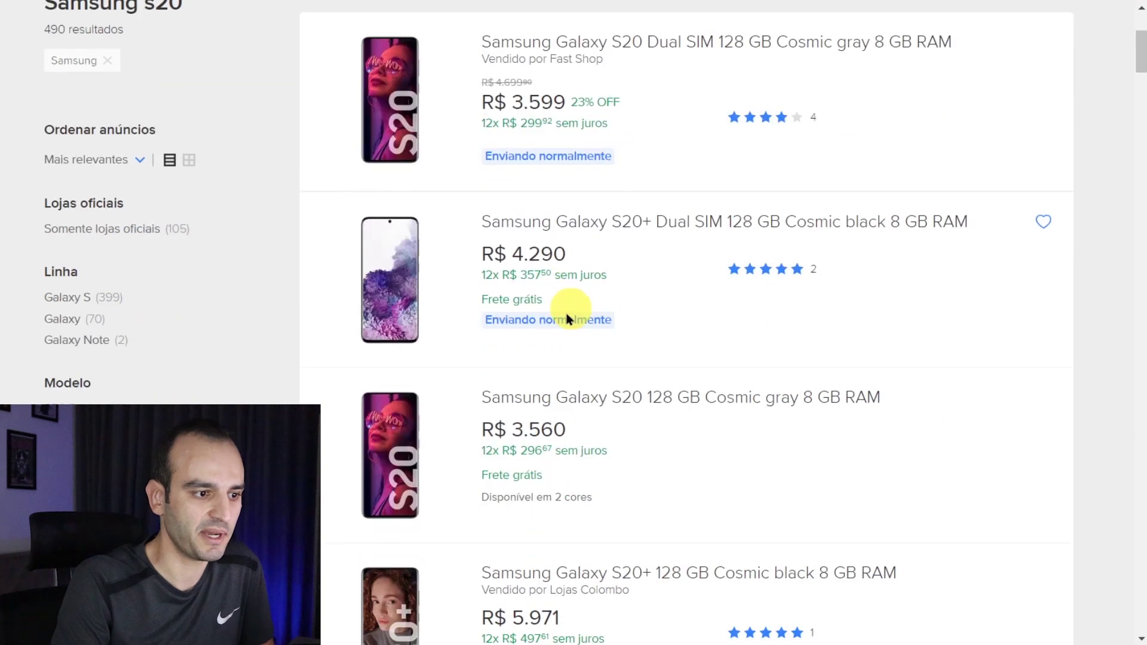
scroll(569, 417, up, 7)
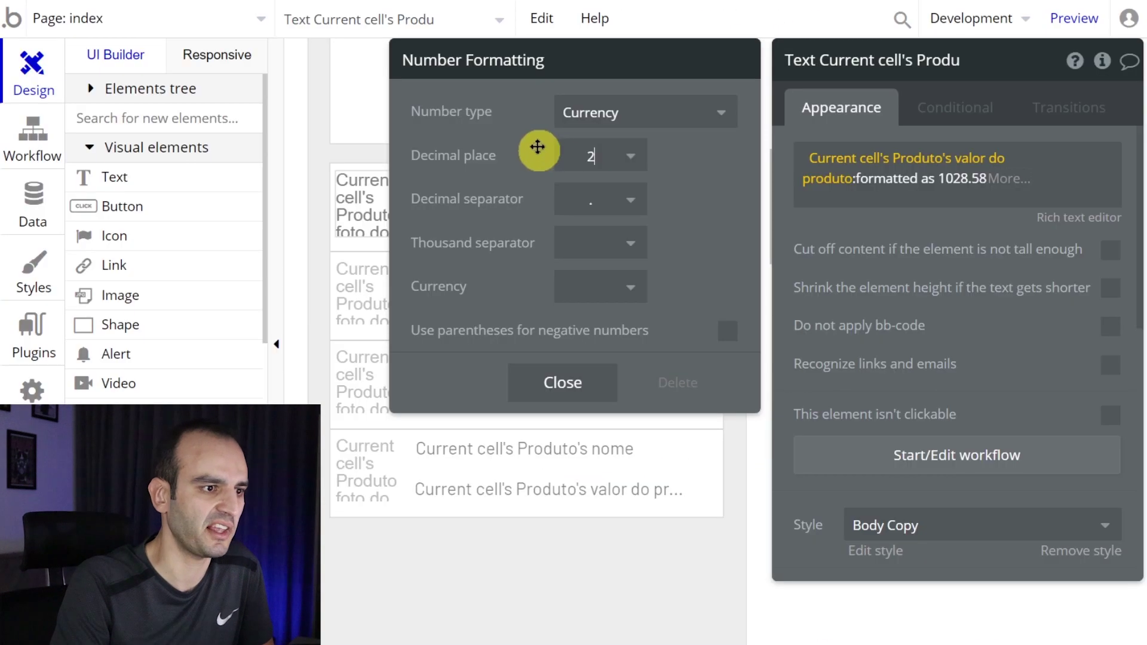
click(613, 156)
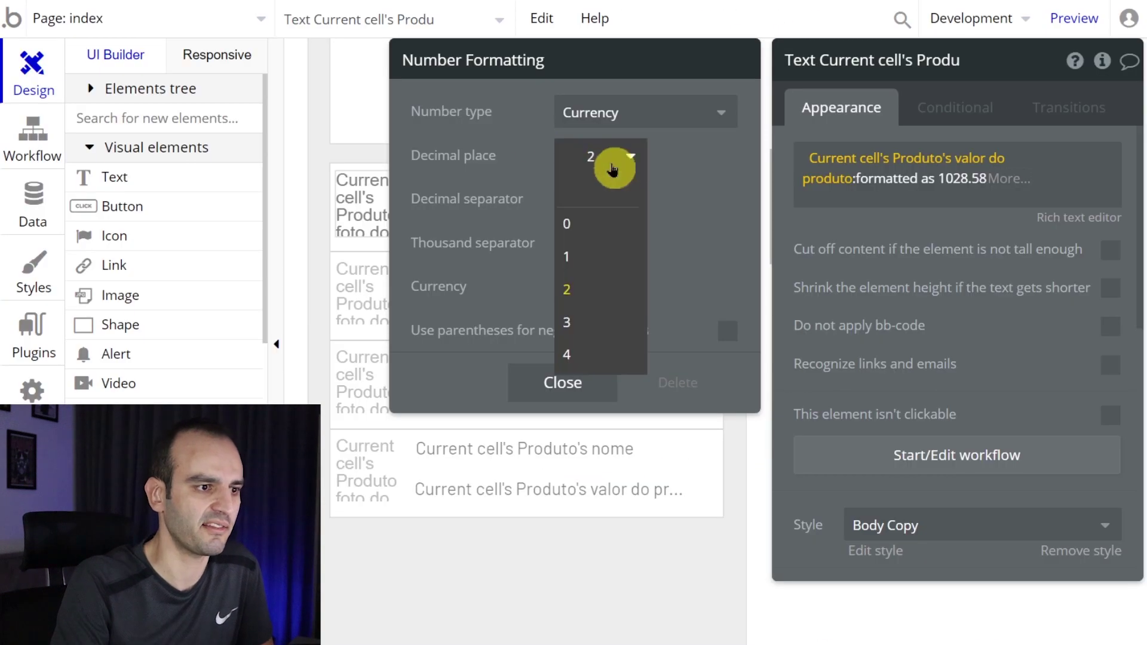
click(597, 230)
- Use ',' as decimal separator, '.' as thousand separator and R$ as currency symbol
click(630, 194)
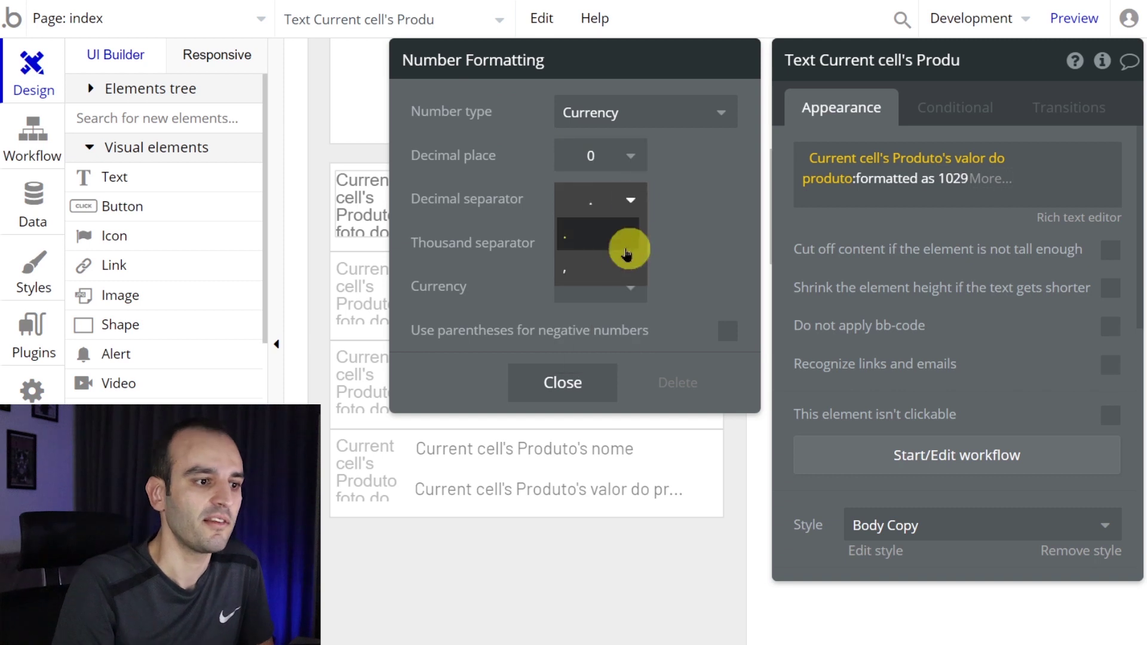
click(602, 275)
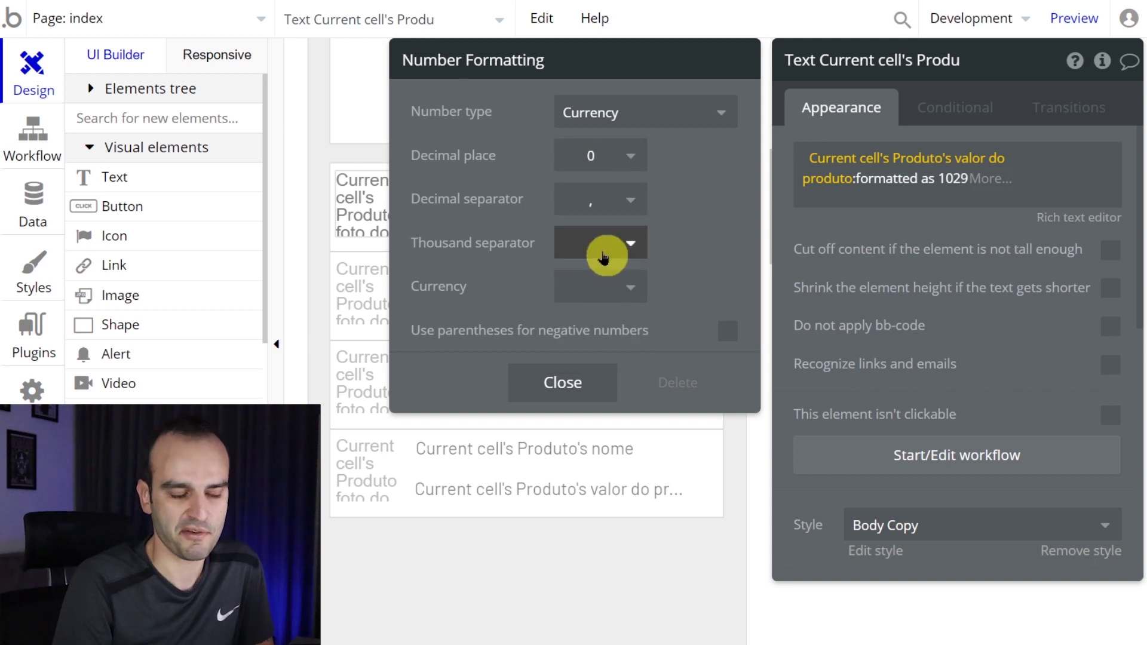
click(604, 257)
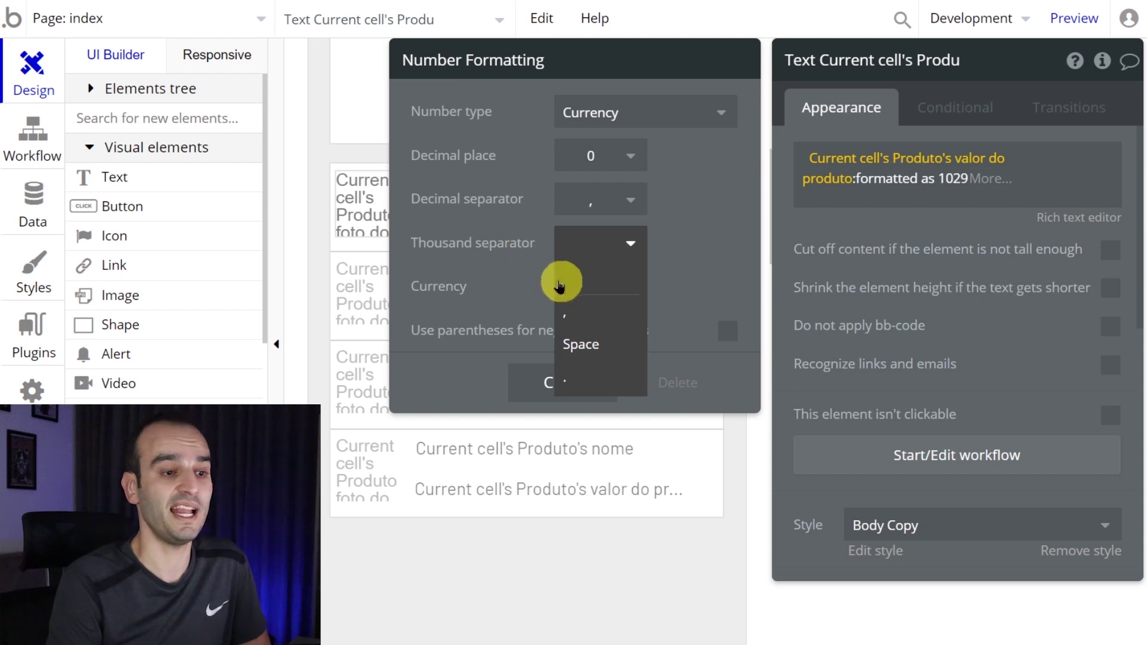
click(586, 379)
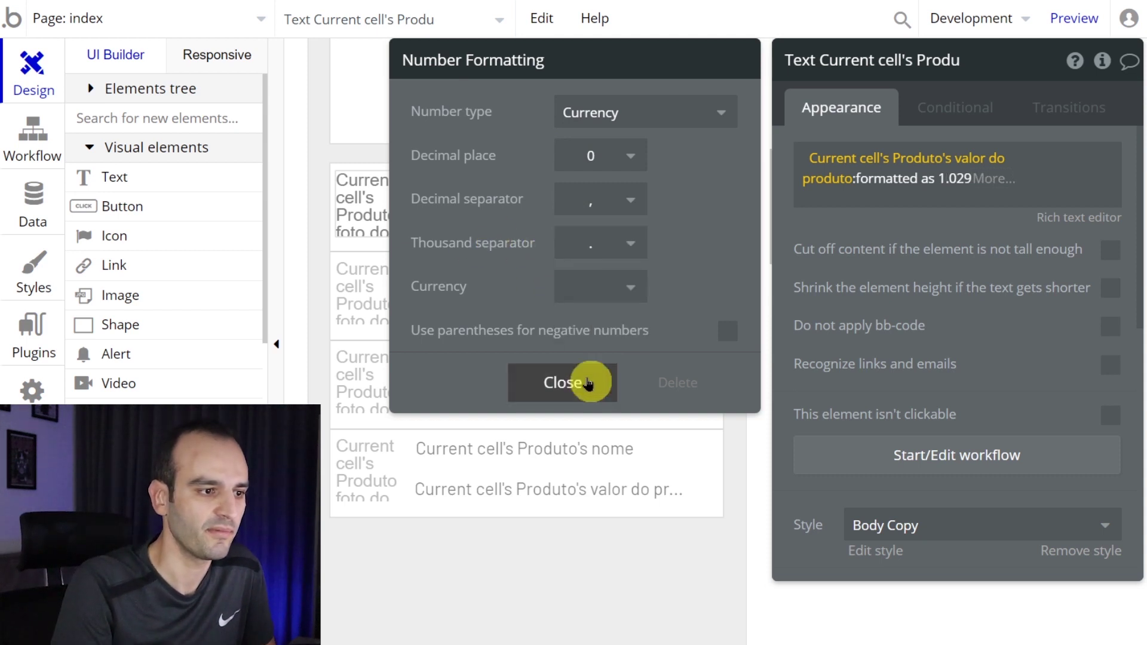
click(592, 288)
text(R$)
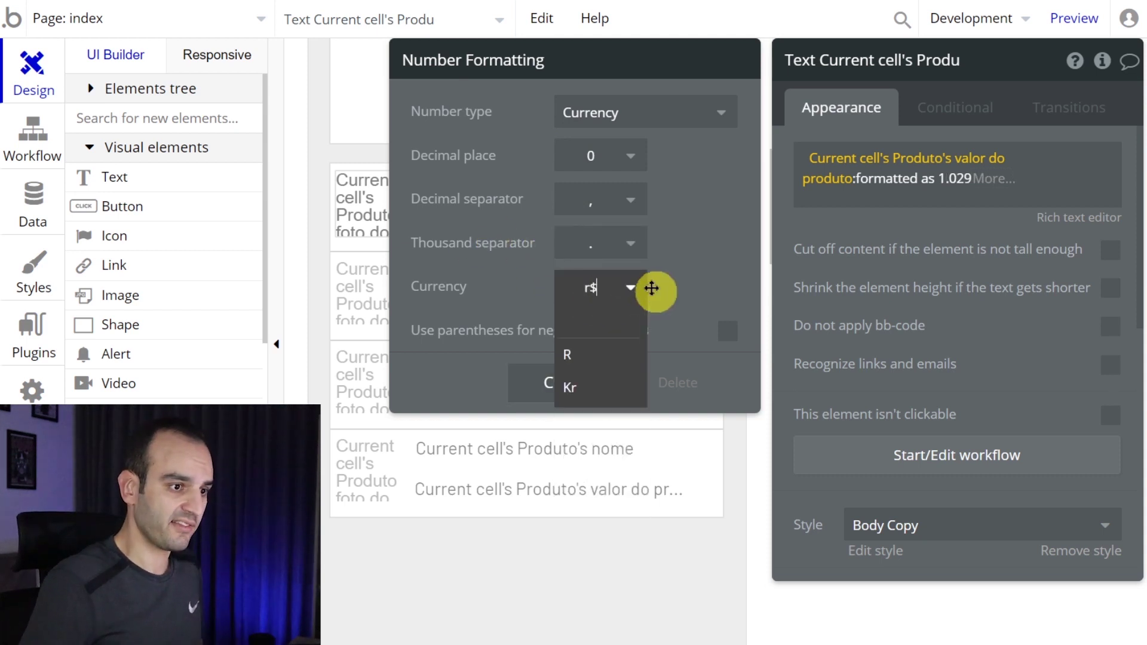
click(710, 265)
click(586, 378)
- Reload the preview and check the formatted price R$3.500
click(494, 33)
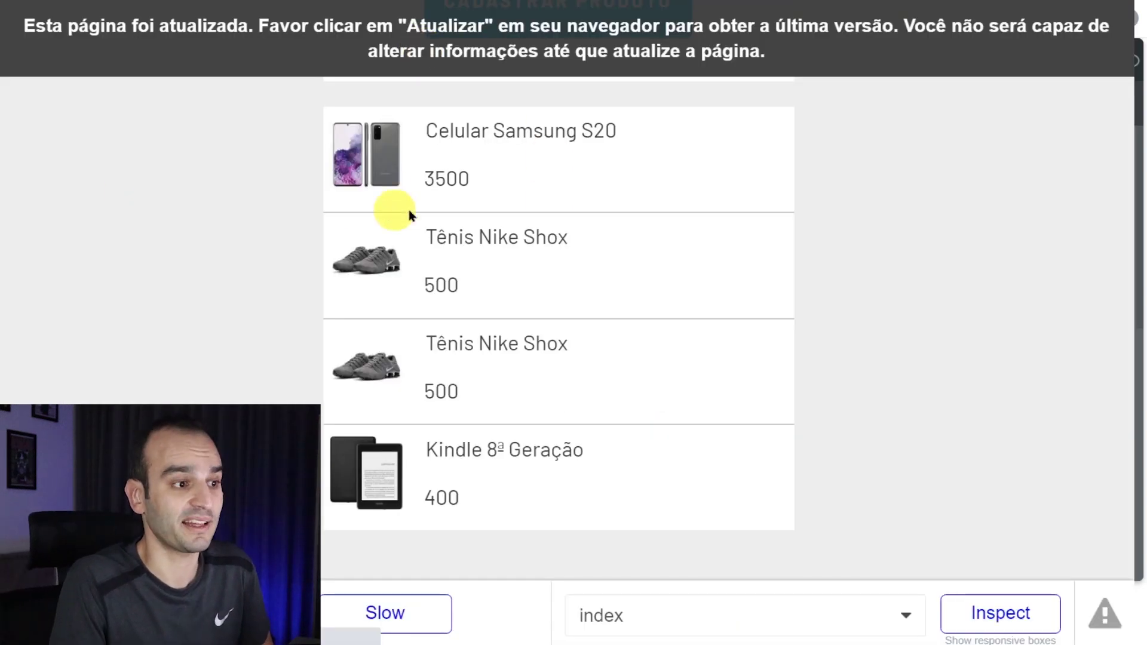
key(F5)
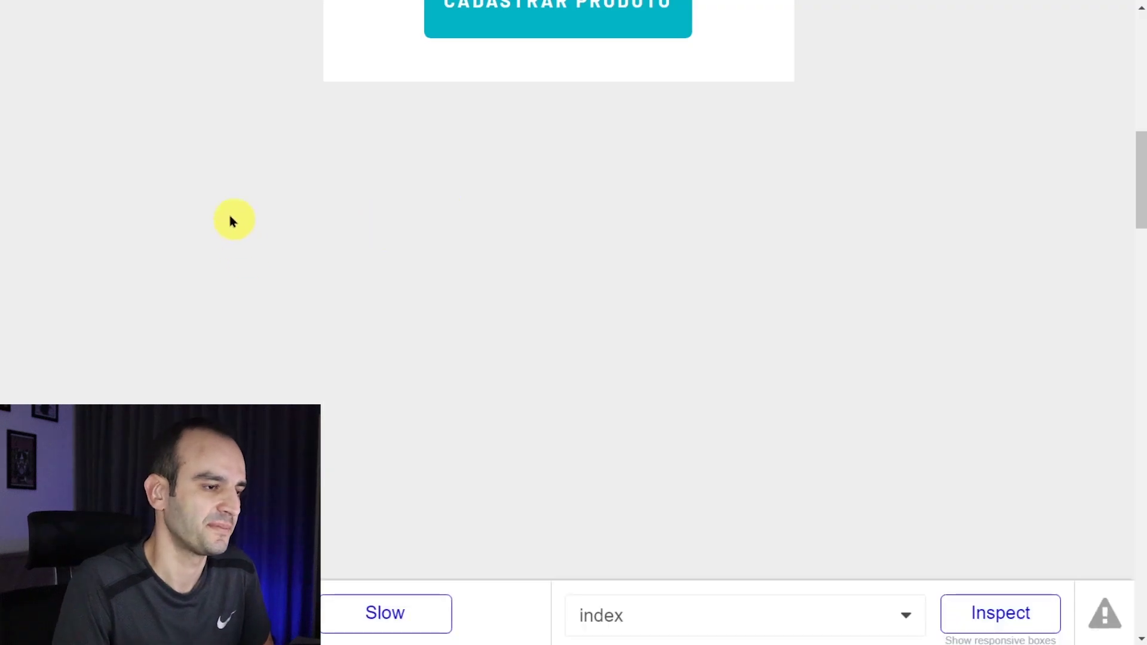
drag(510, 186, 422, 177)
- Remove the price text's Body Copy style, set font size 24 and make it bold
click(448, 179)
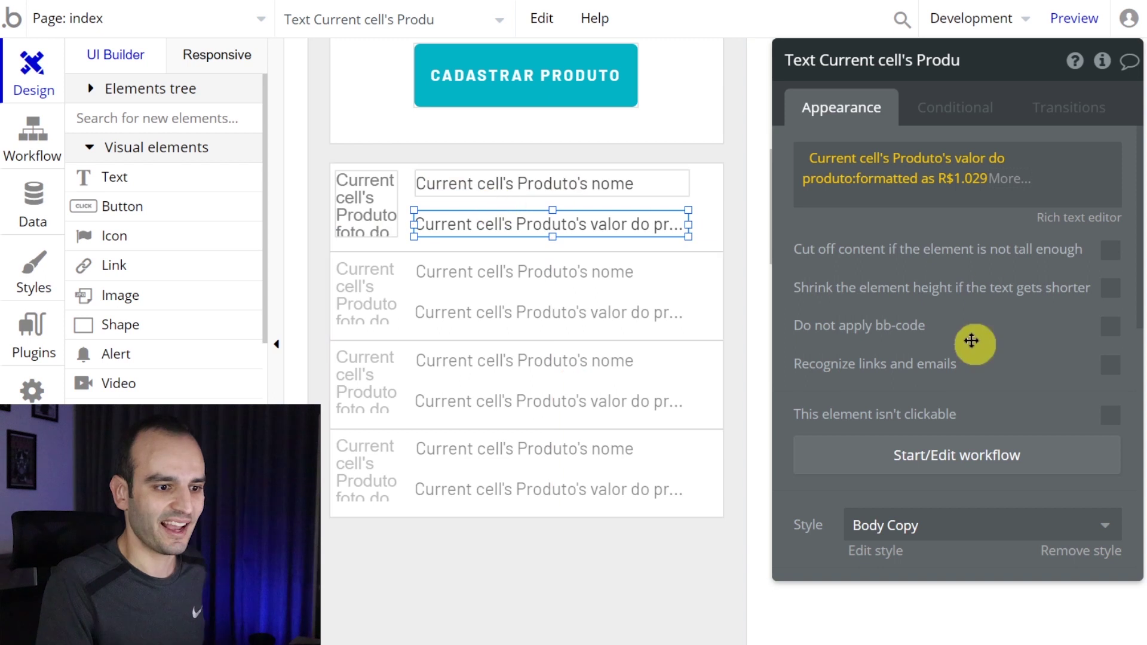
scroll(973, 340, down, 4)
click(1095, 297)
scroll(986, 253, down, 2)
double_click(1072, 297)
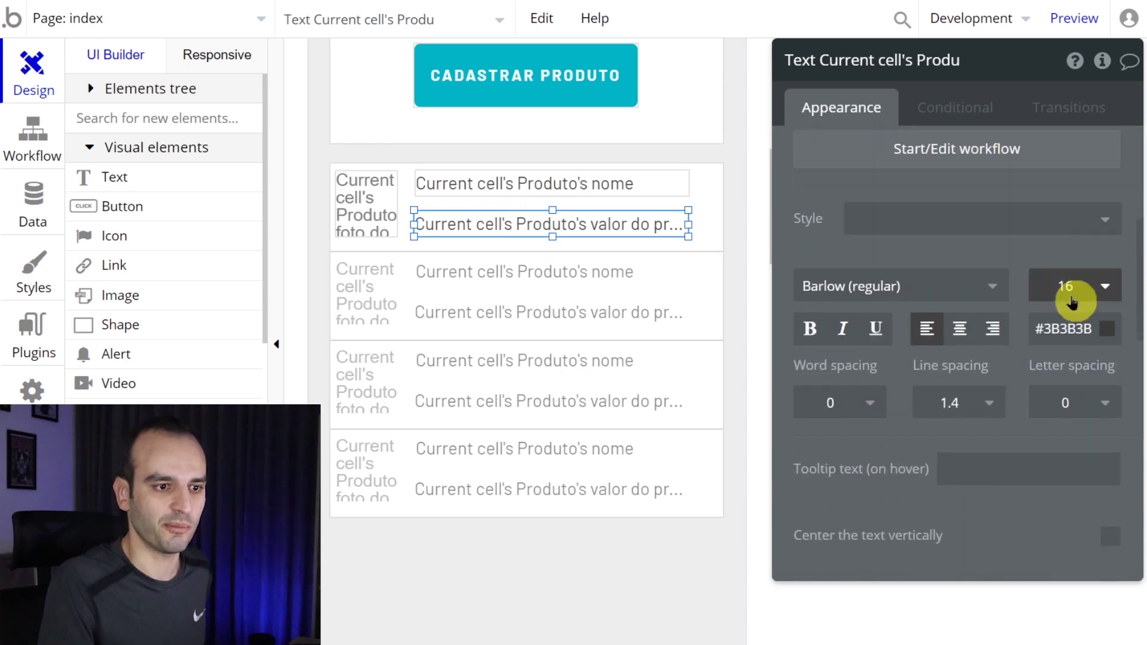
text(24)
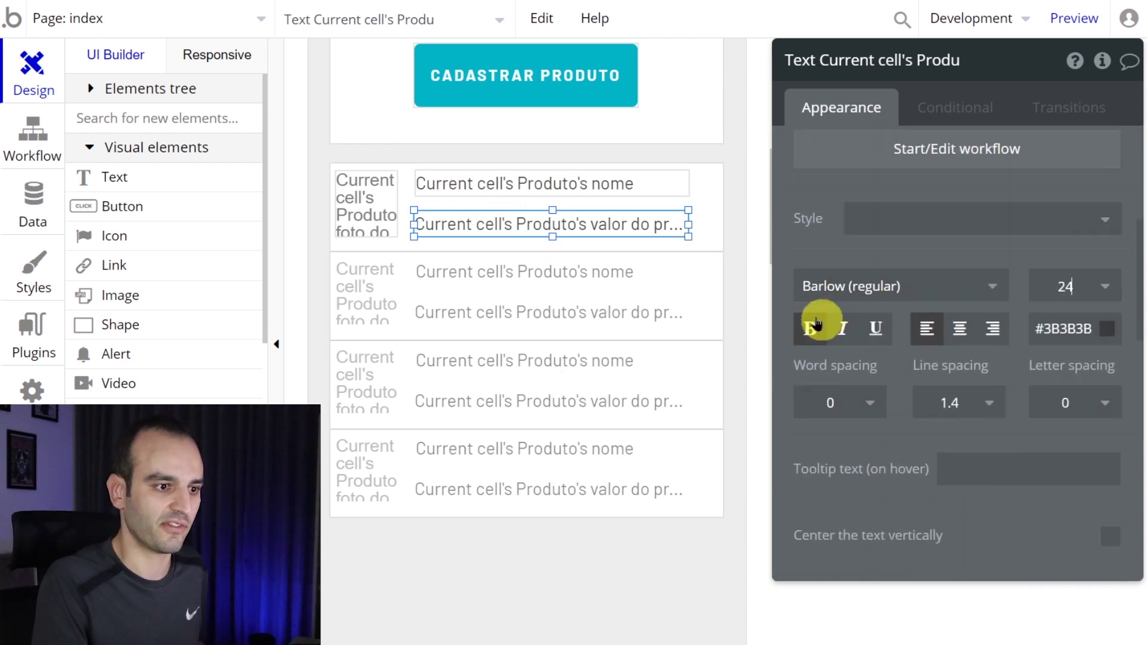
click(810, 329)
mouse_move(548, 243)
mouse_down()
mouse_move(548, 228)
mouse_move(547, 247)
mouse_up()
- Preview and reload the page to check the larger bold prices in the list
click(435, 1)
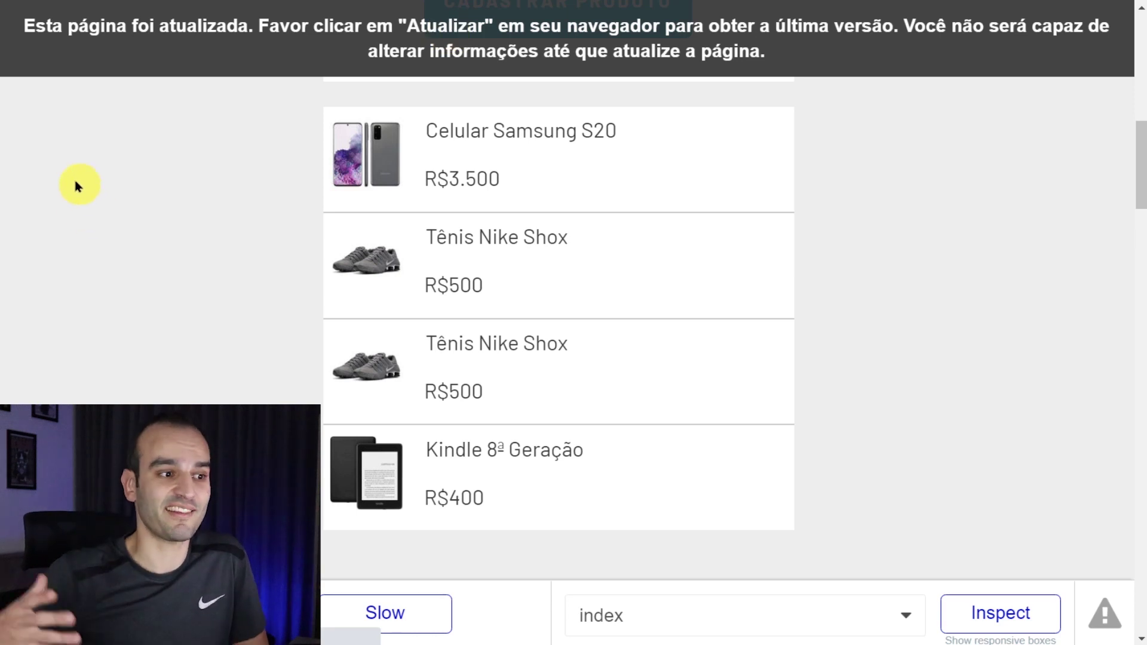
key(F5)
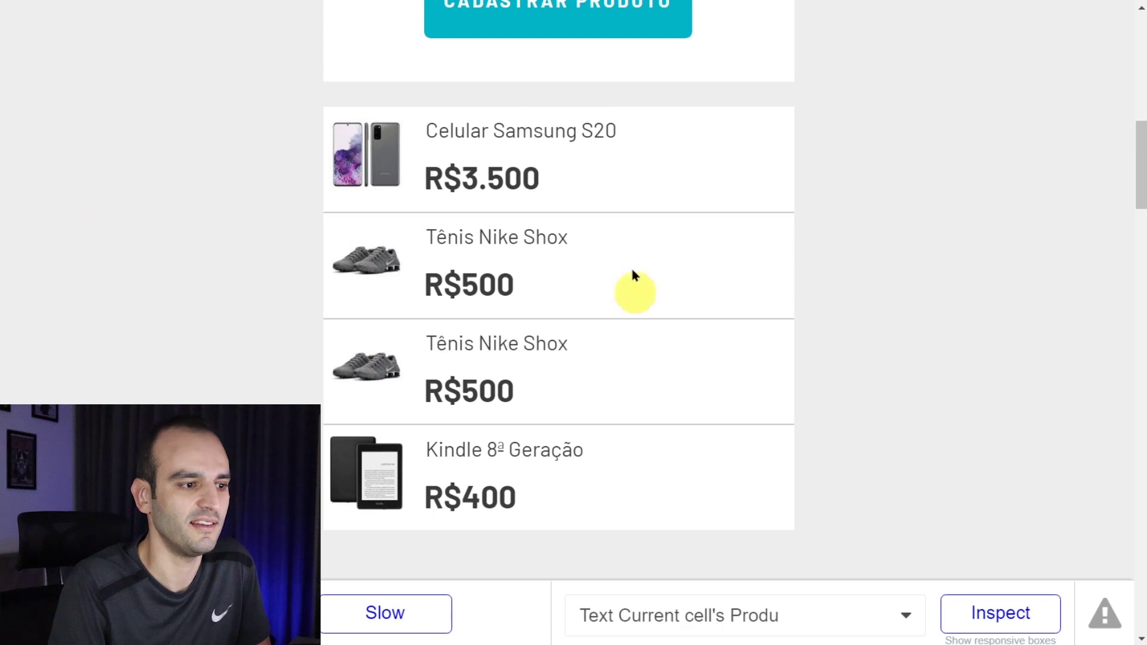
scroll(313, 246, up, 7)
scroll(197, 257, down, 5)
scroll(198, 239, up, 7)
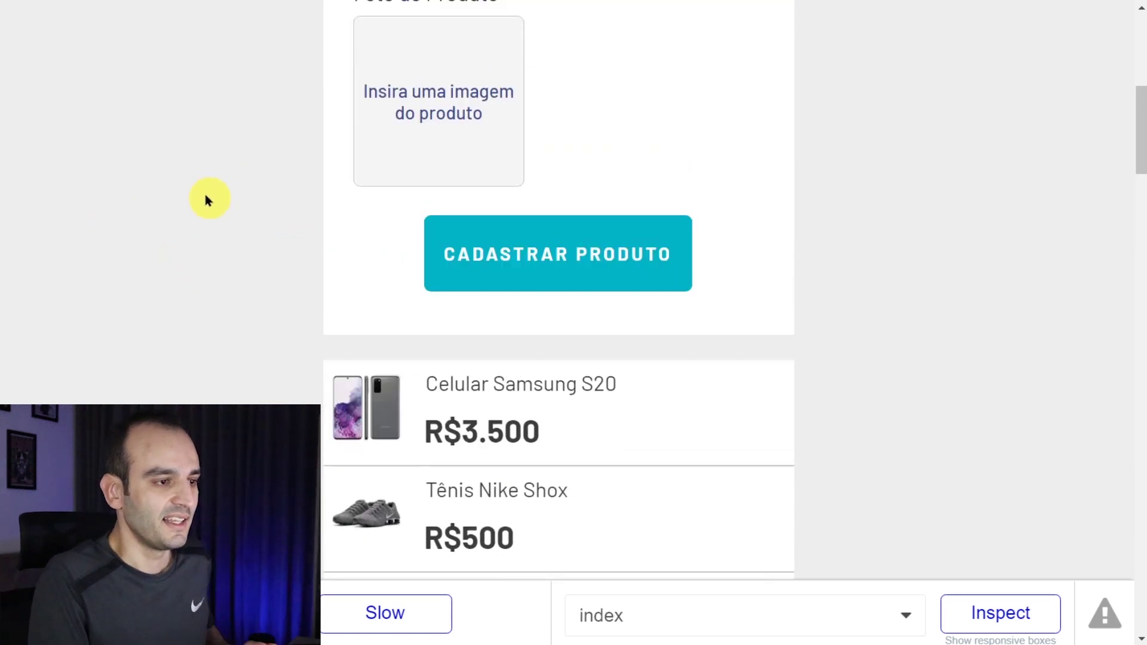
scroll(501, 303, down, 7)
click(500, 304)
scroll(502, 306, down, 3)
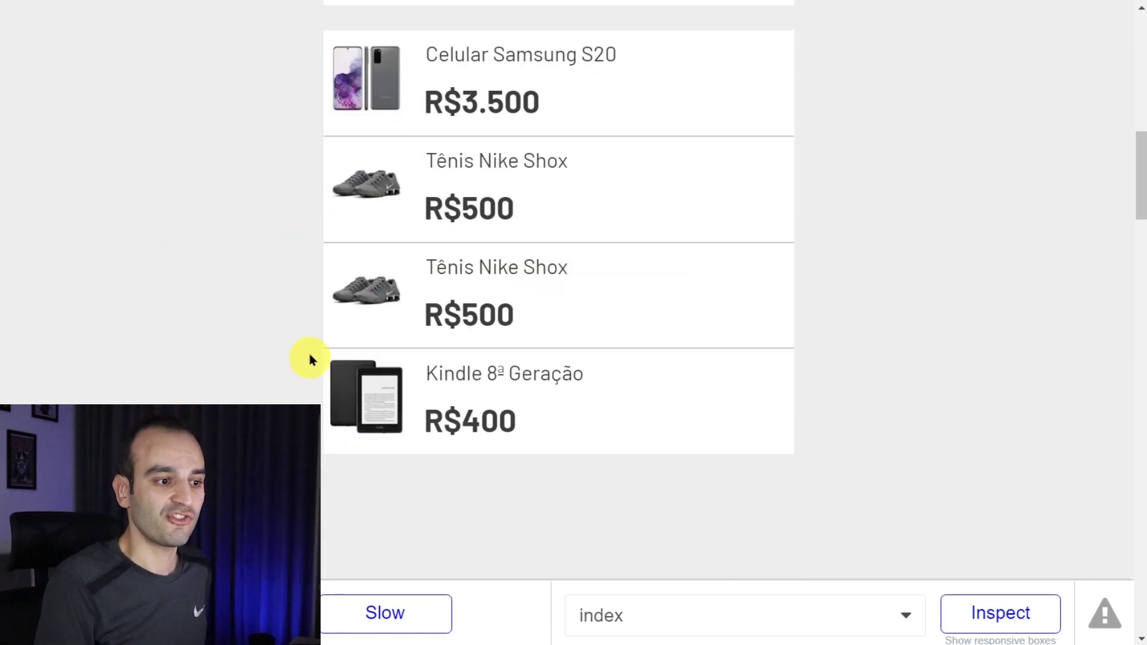
click(525, 246)
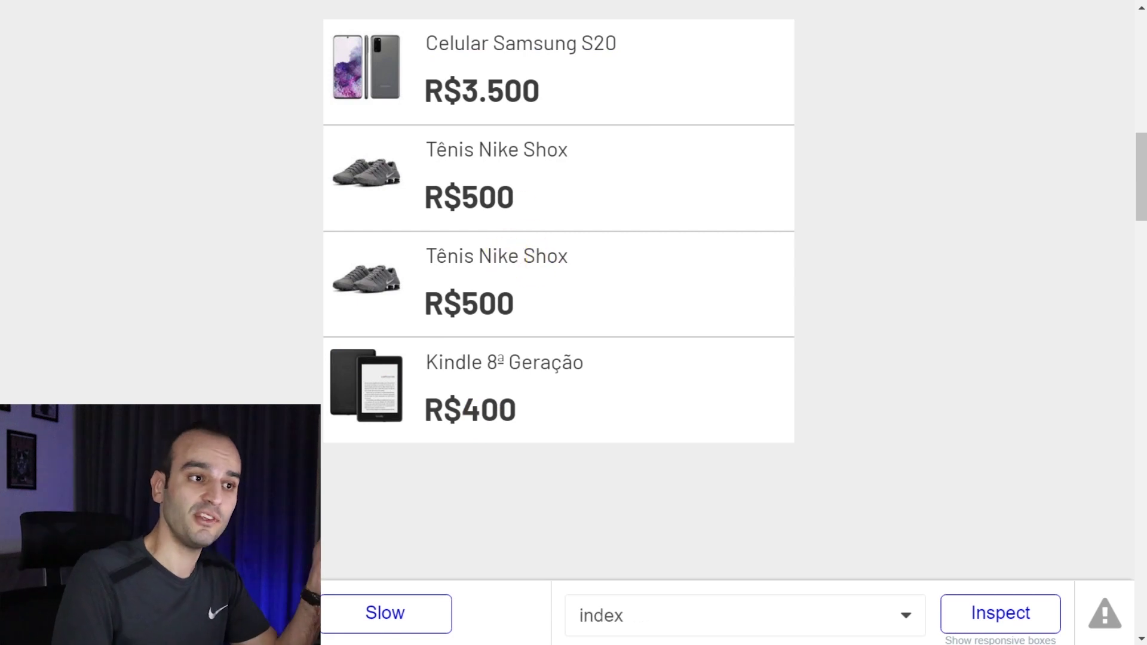
key(alt+Tab)
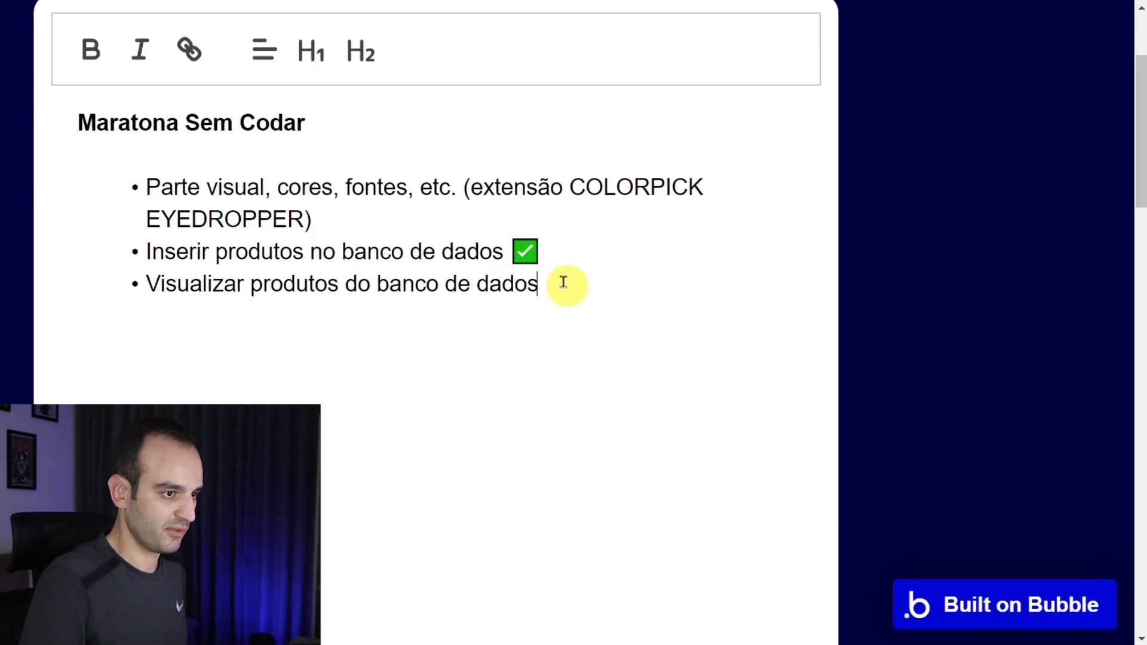
- Insert a ✅ emoji after 'Visualizar produtos do banco de dados' in the notes
key(super+period)
text(ve)
key(Right)
key(Right)
key(Right)
key(Right)
key(Right)
key(Down)
key(Down)
key(Return)
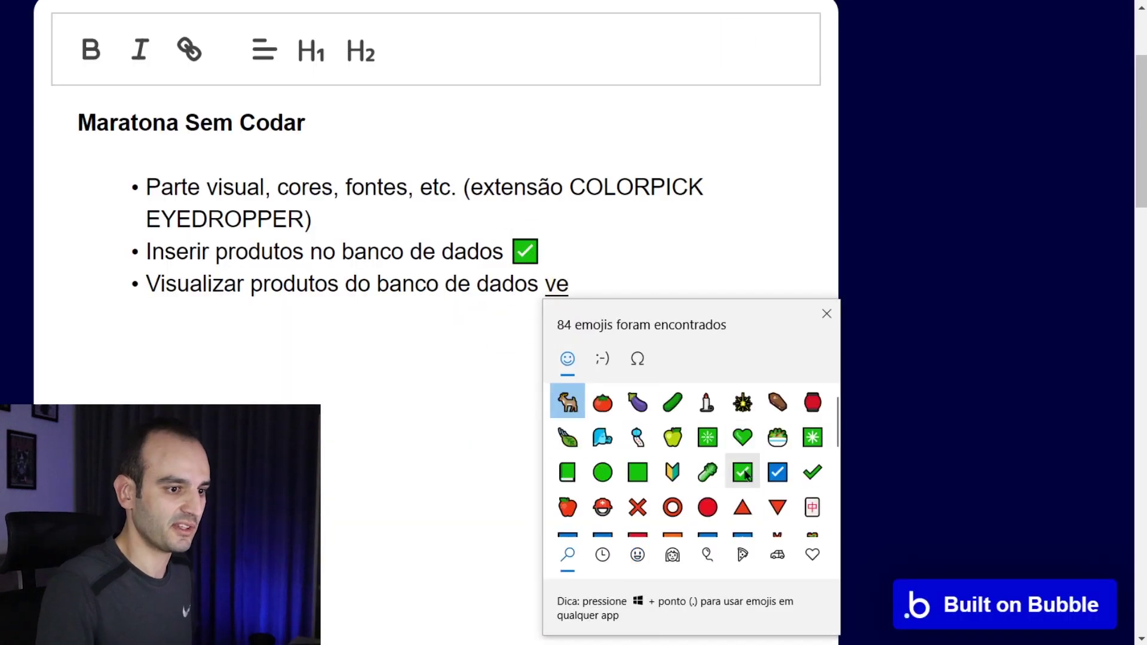
click(609, 291)
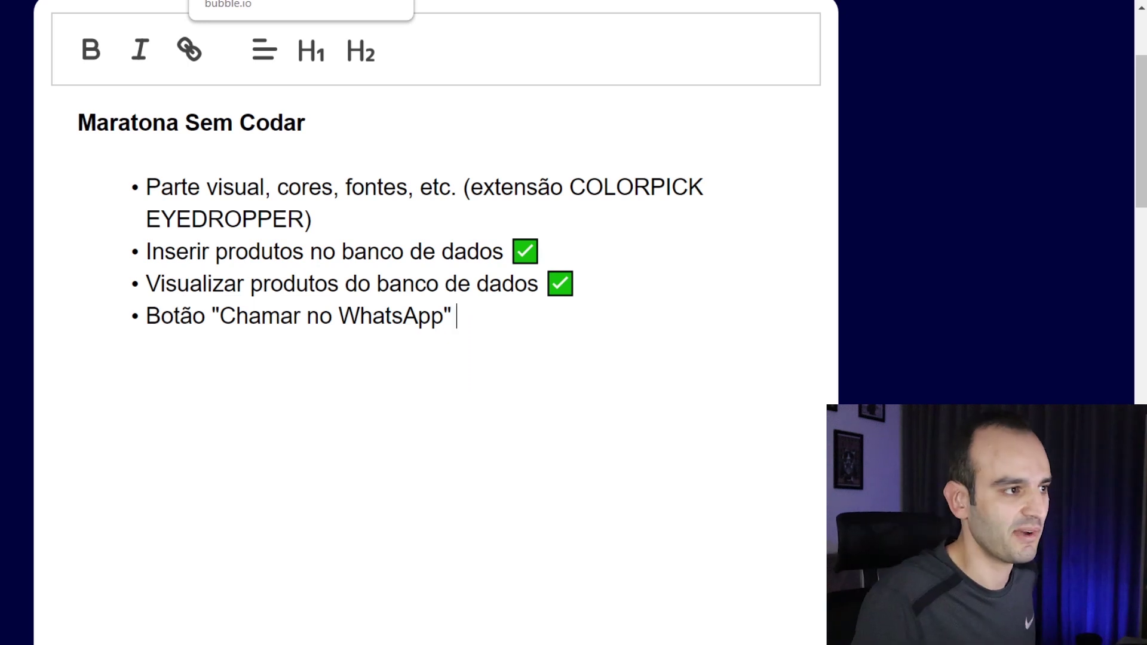
click(239, 1)
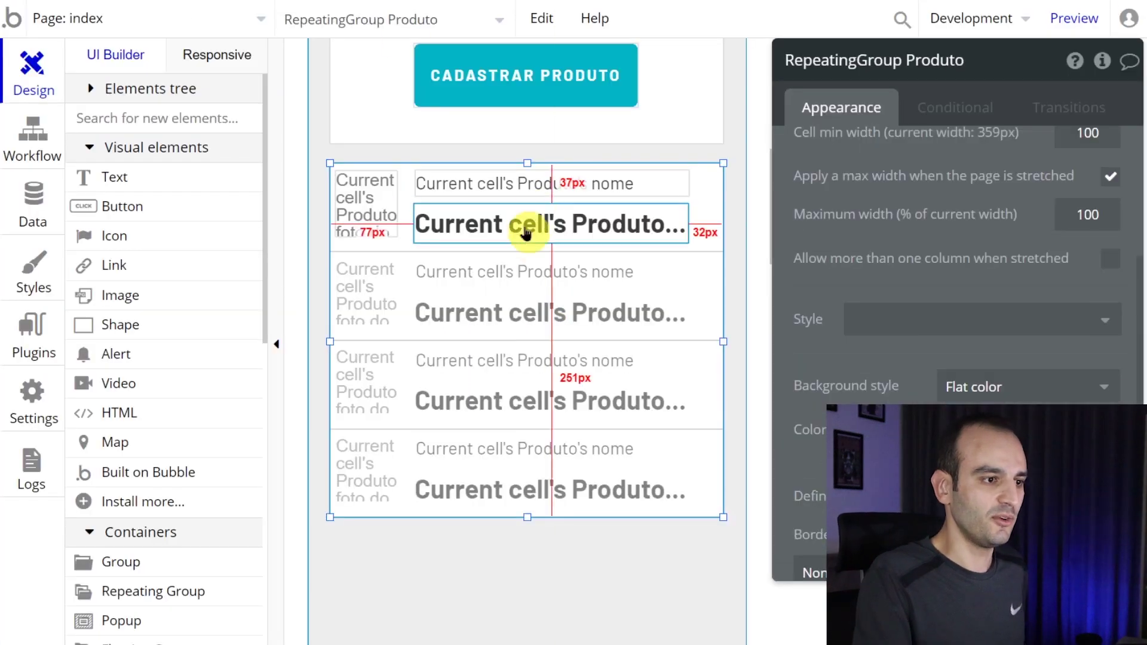
- Narrow the name and price texts, make the list cells taller, and reposition image and texts
click(532, 187)
drag(690, 186, 610, 185)
click(552, 493)
drag(527, 518, 538, 588)
mouse_move(375, 195)
mouse_down()
mouse_move(369, 187)
mouse_move(374, 205)
mouse_up()
drag(464, 185, 462, 193)
drag(474, 230, 473, 235)
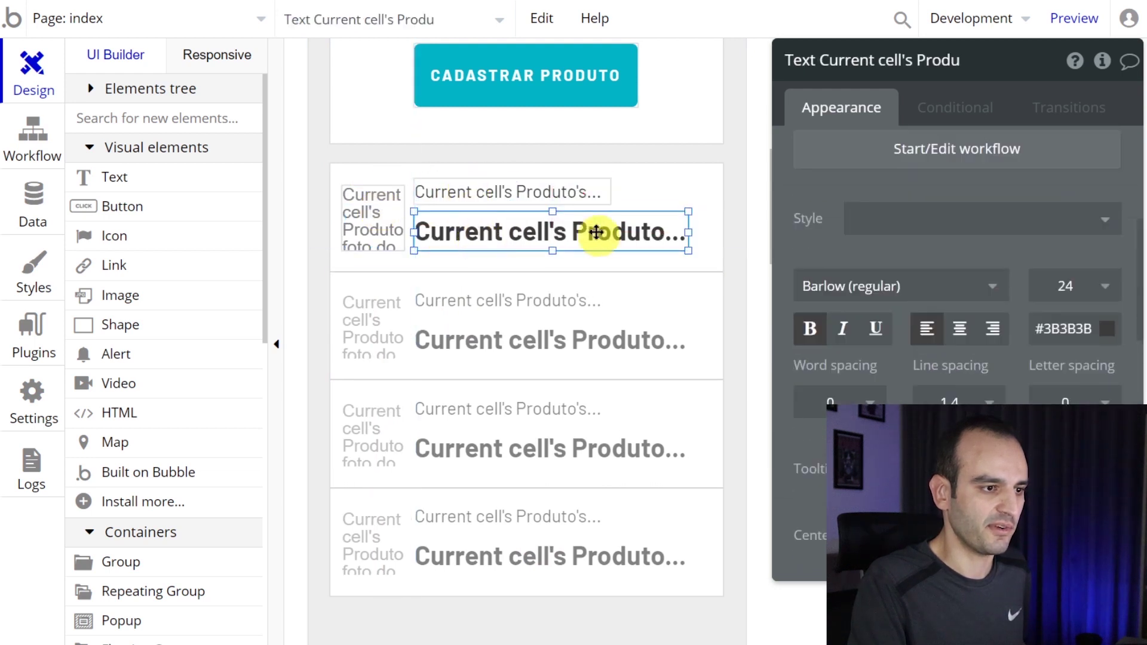
drag(689, 232, 590, 234)
drag(610, 191, 587, 194)
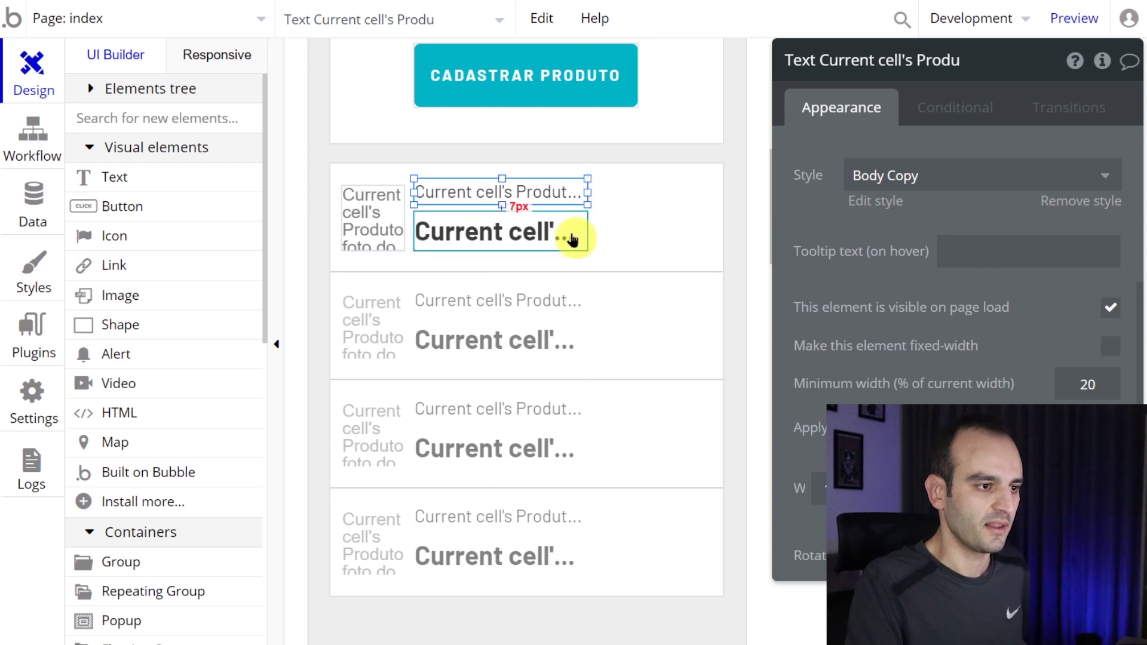
click(574, 236)
- Draw a new button in the first product cell and edit its label
click(183, 206)
drag(611, 196, 709, 242)
click(877, 168)
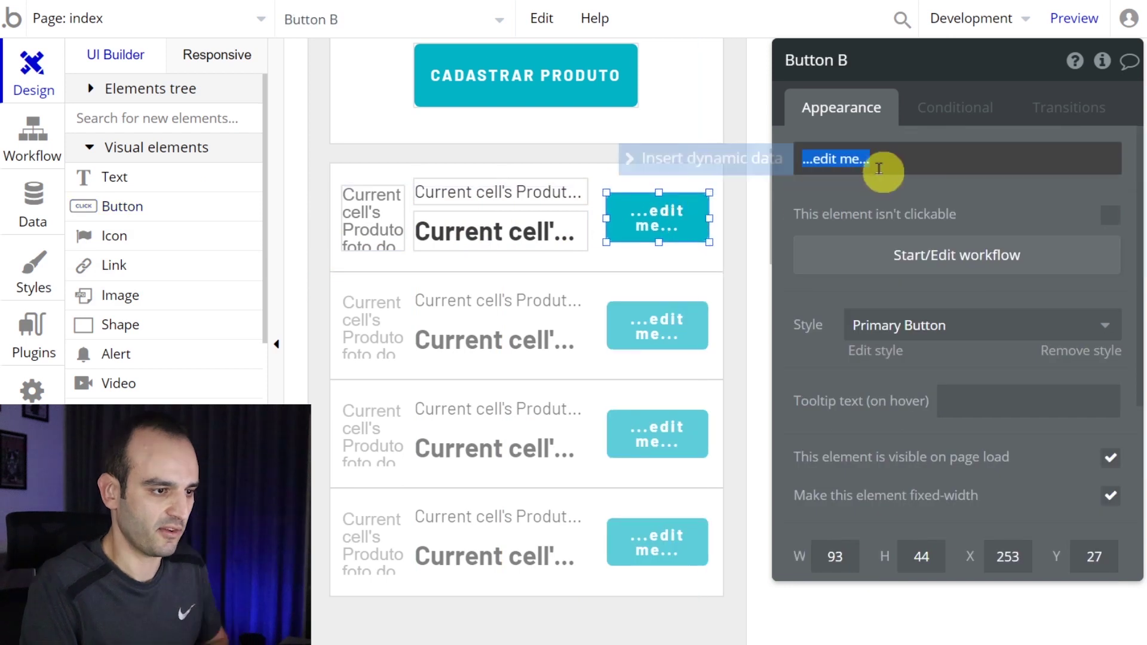
- Label the button WHATSAPP, then retype it as WhatsApp
text(WHA)
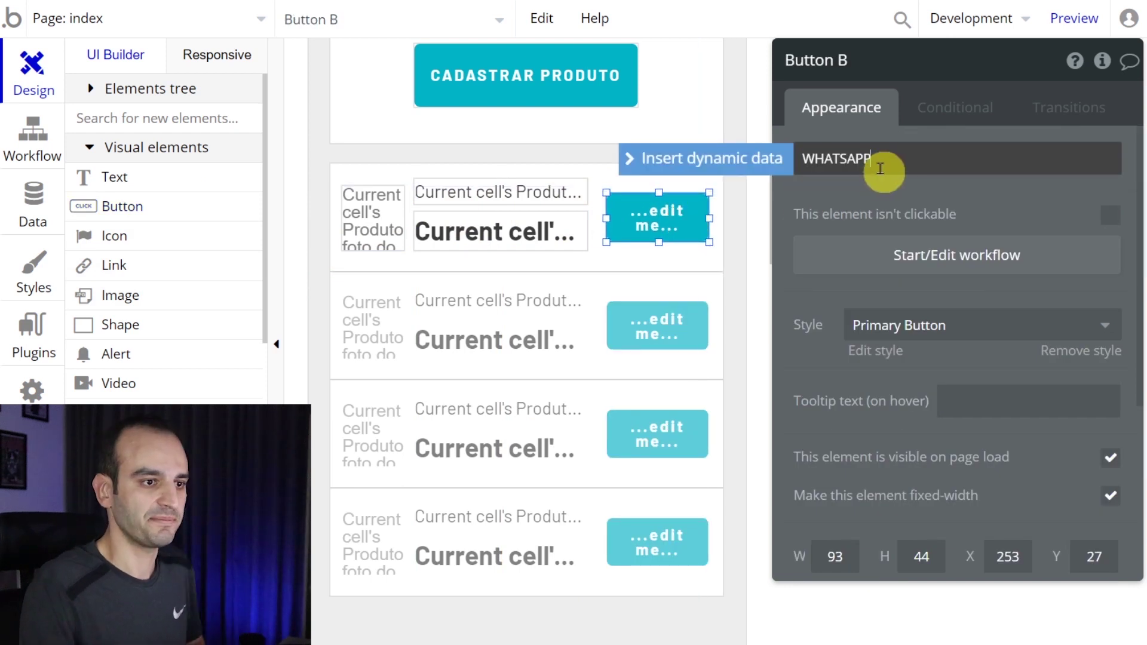
text(TSAPP)
key(Return)
click(882, 169)
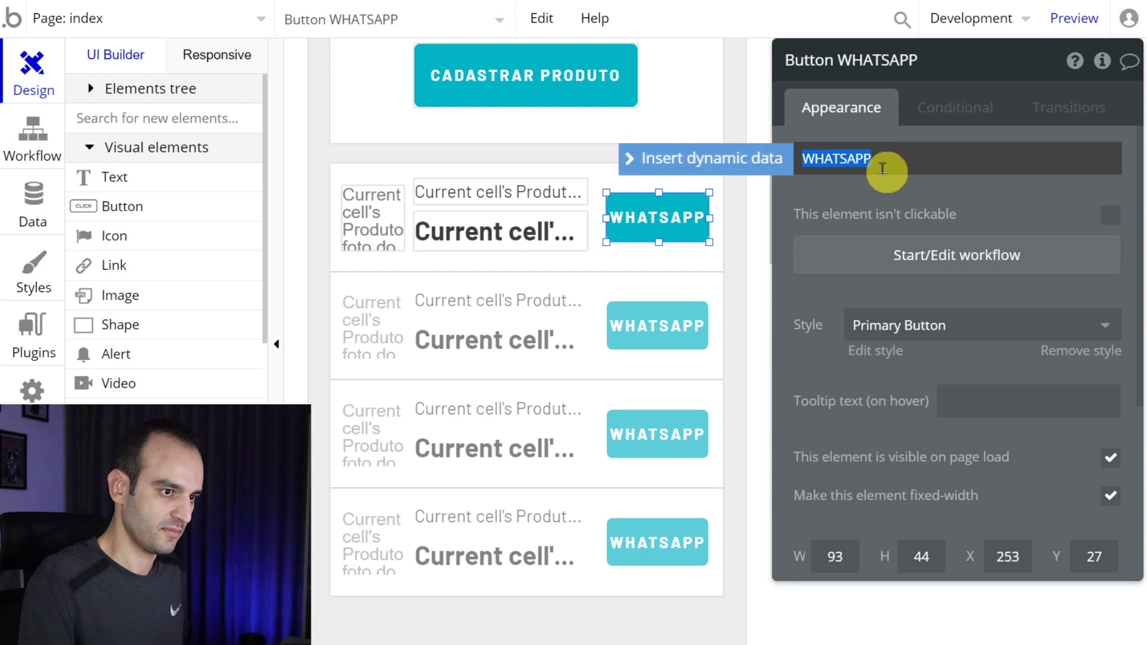
text(WhatsApp)
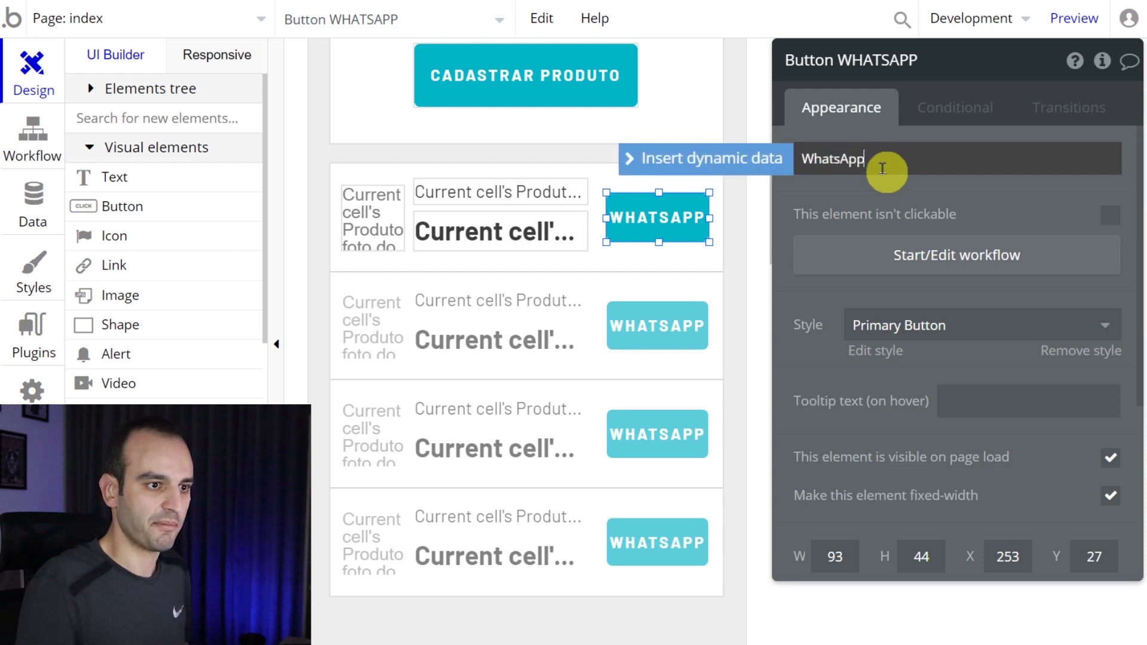
- Remove the button's preset style, colour it green #18AB24 and widen it slightly
click(951, 334)
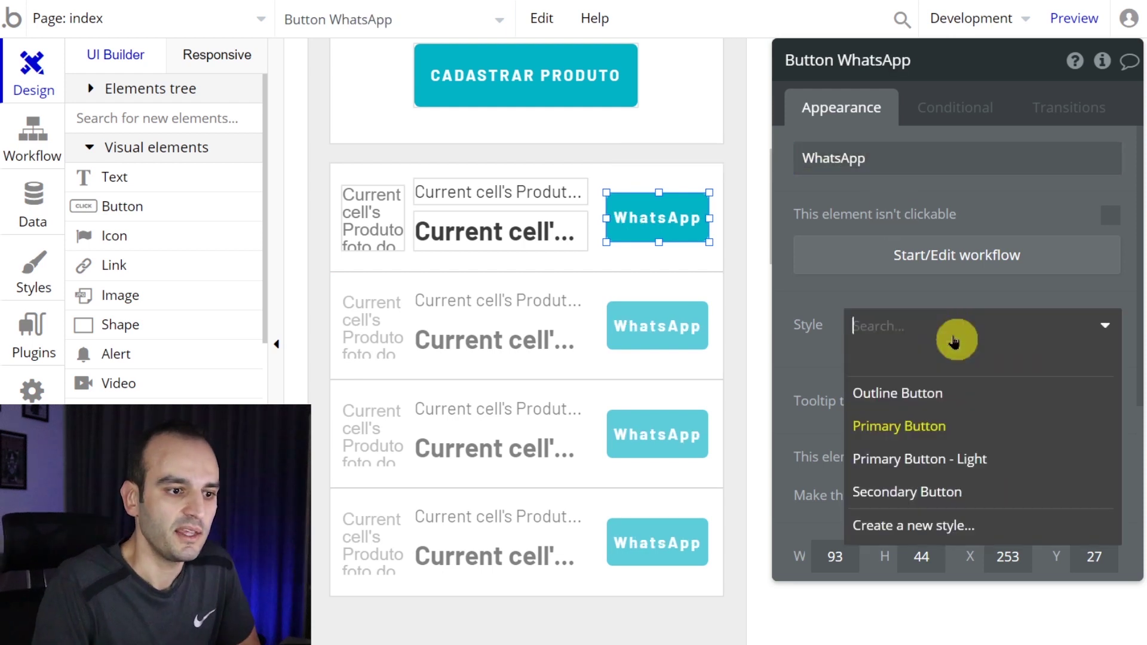
click(921, 317)
click(1056, 353)
scroll(1022, 356, down, 5)
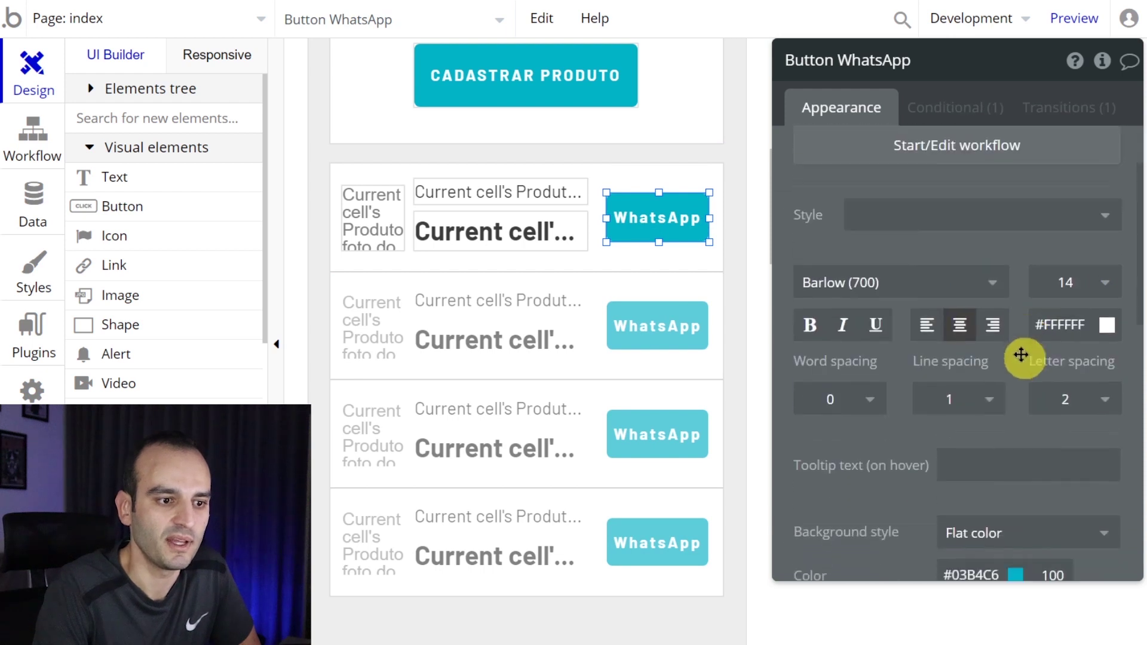
click(971, 247)
drag(1115, 335, 1081, 317)
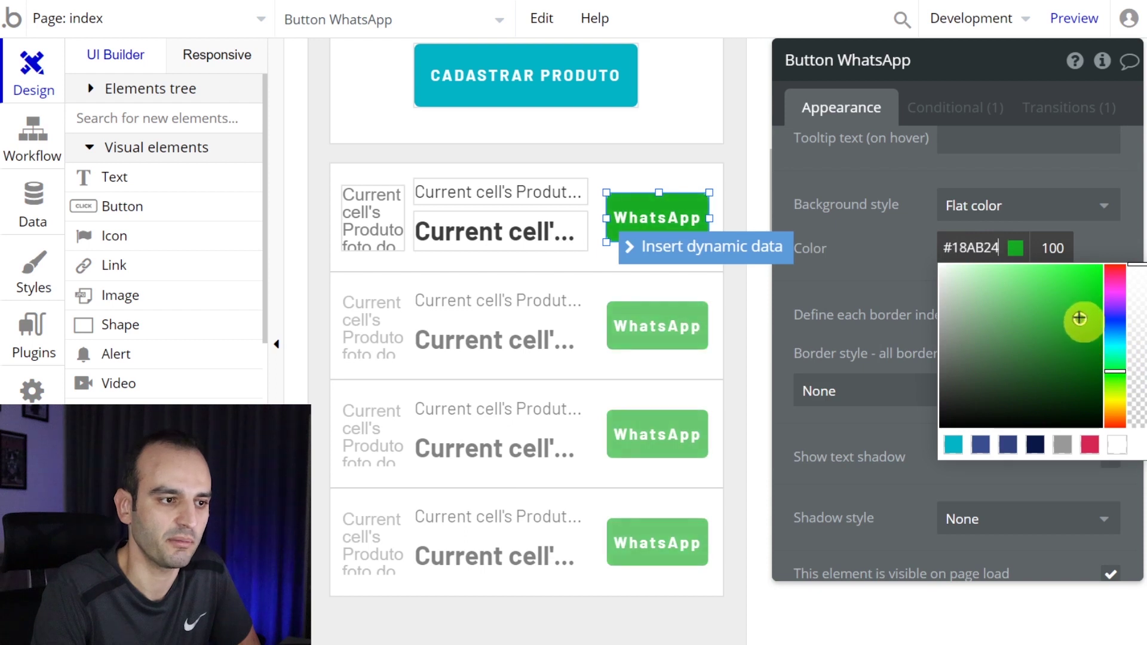
click(853, 271)
mouse_move(710, 232)
mouse_down()
mouse_move(717, 218)
mouse_move(709, 242)
mouse_up()
- Adjust the product name text position and select the whole product repeating group
click(638, 310)
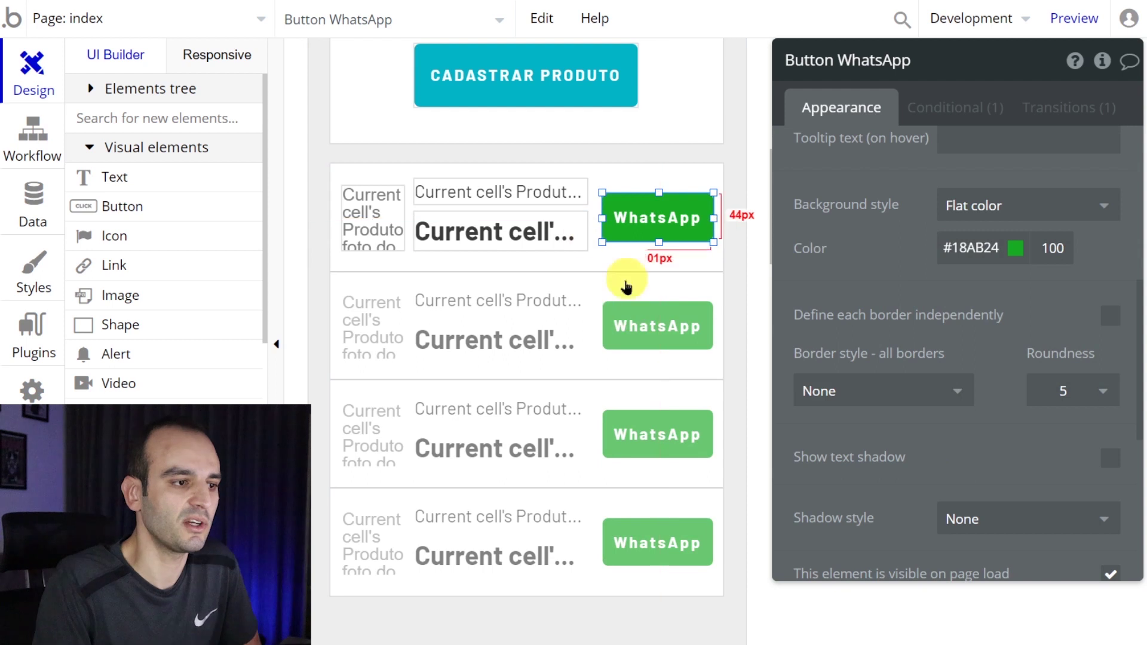
click(384, 225)
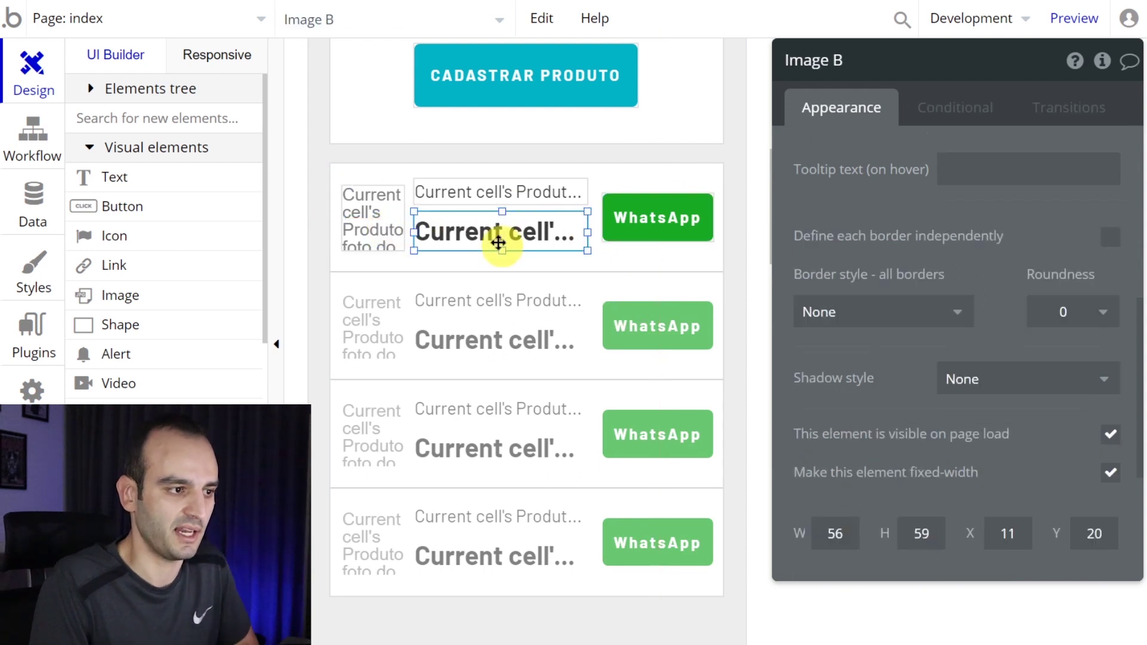
click(497, 232)
drag(473, 199, 520, 249)
click(486, 248)
click(662, 256)
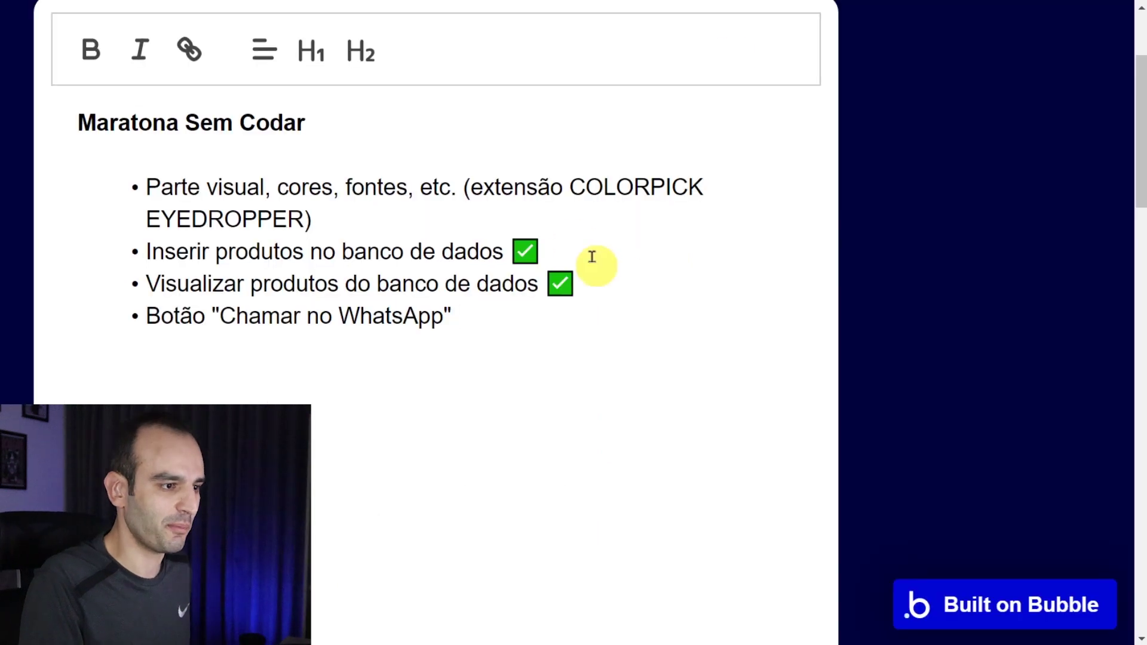
- Add an indented sub-note 'Precisa ter um usuário cadastrado com número de whatsapp dele.'
key(Return)
key(Tab)
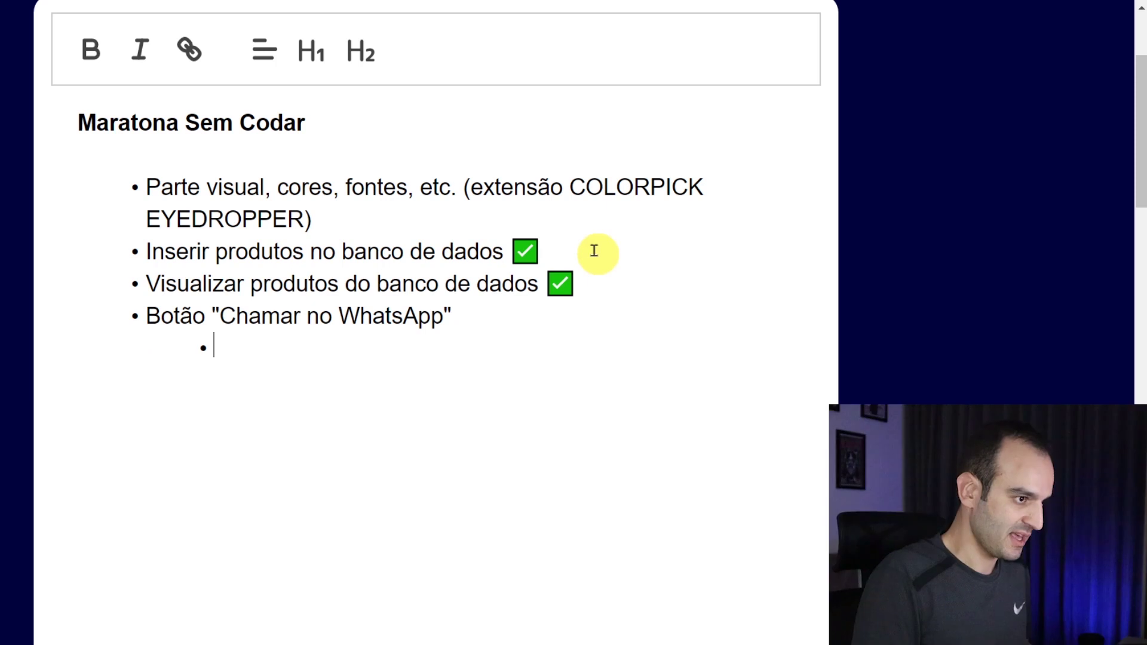
text(Precisa ter um usu)
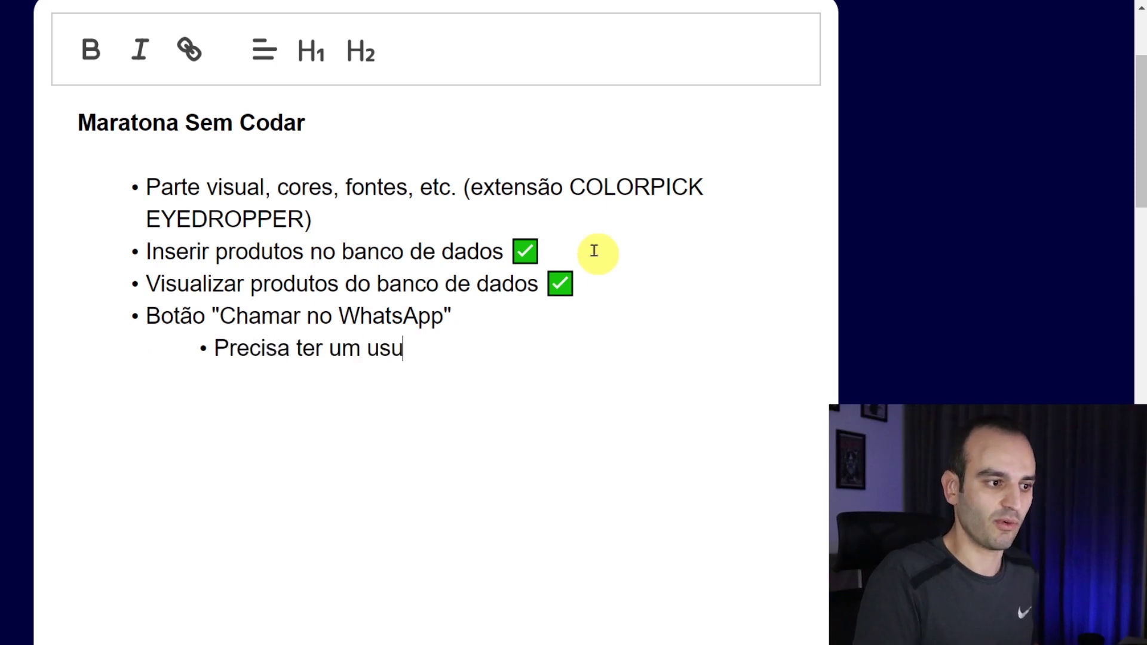
text(ário cadastrado)
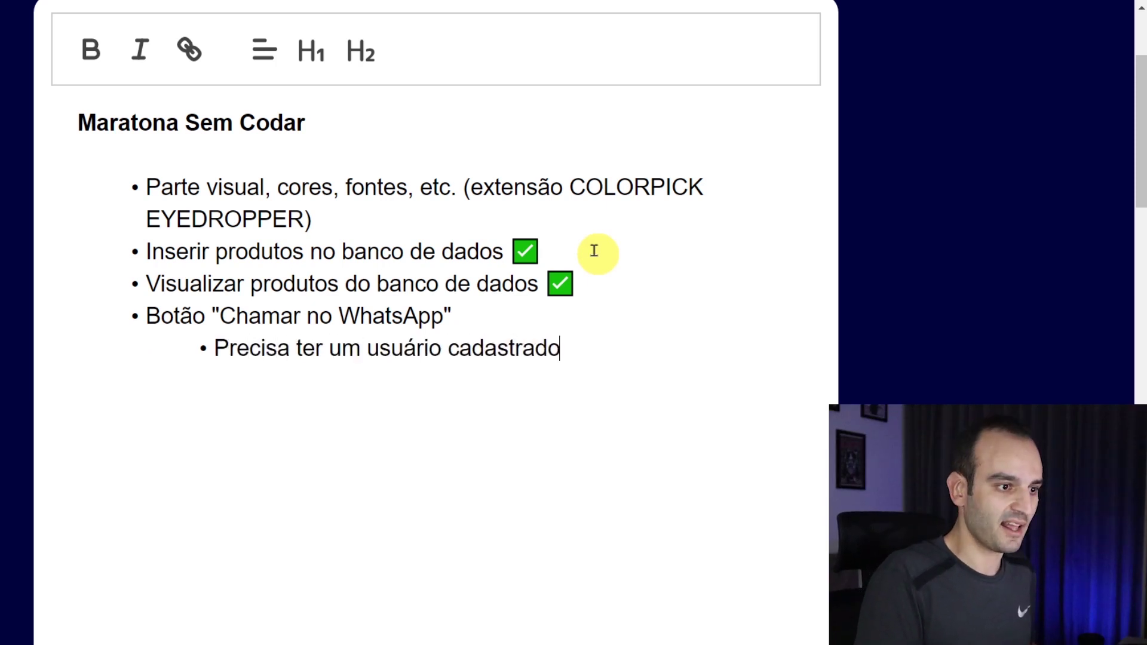
text( com número d)
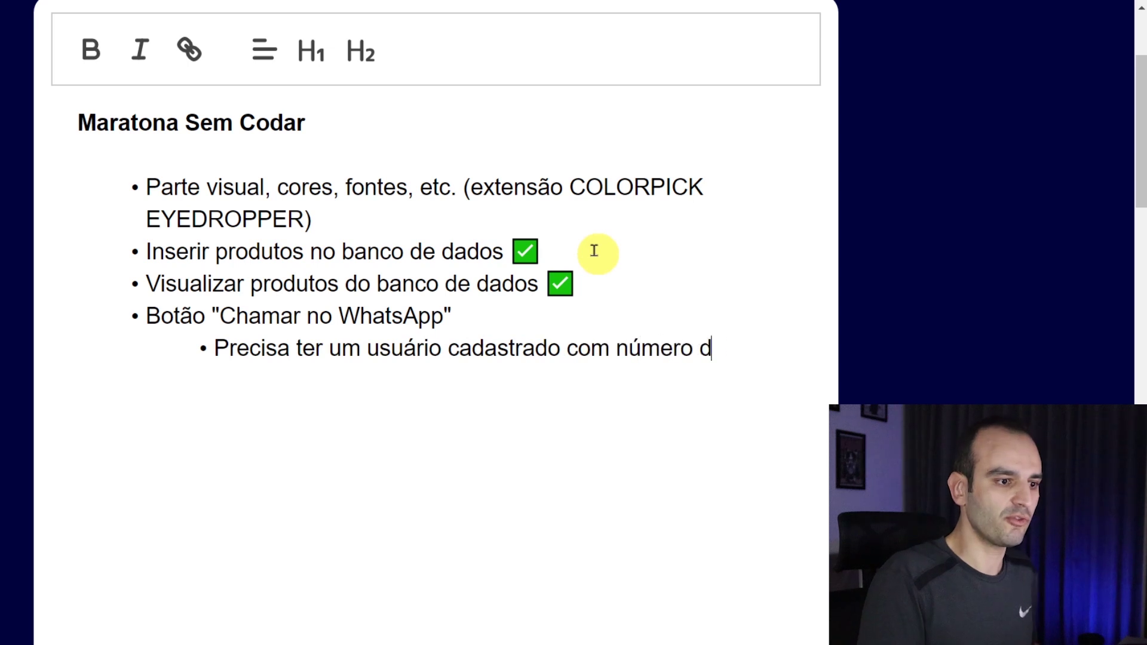
text(e whatsapp dele.)
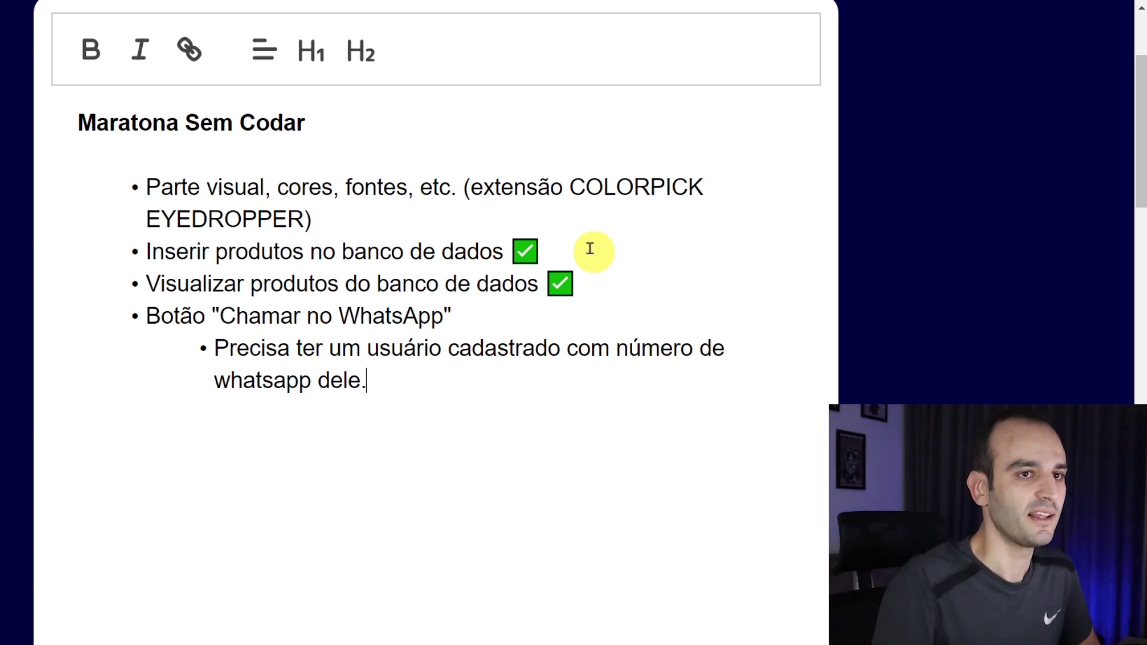
key(alt+Tab)
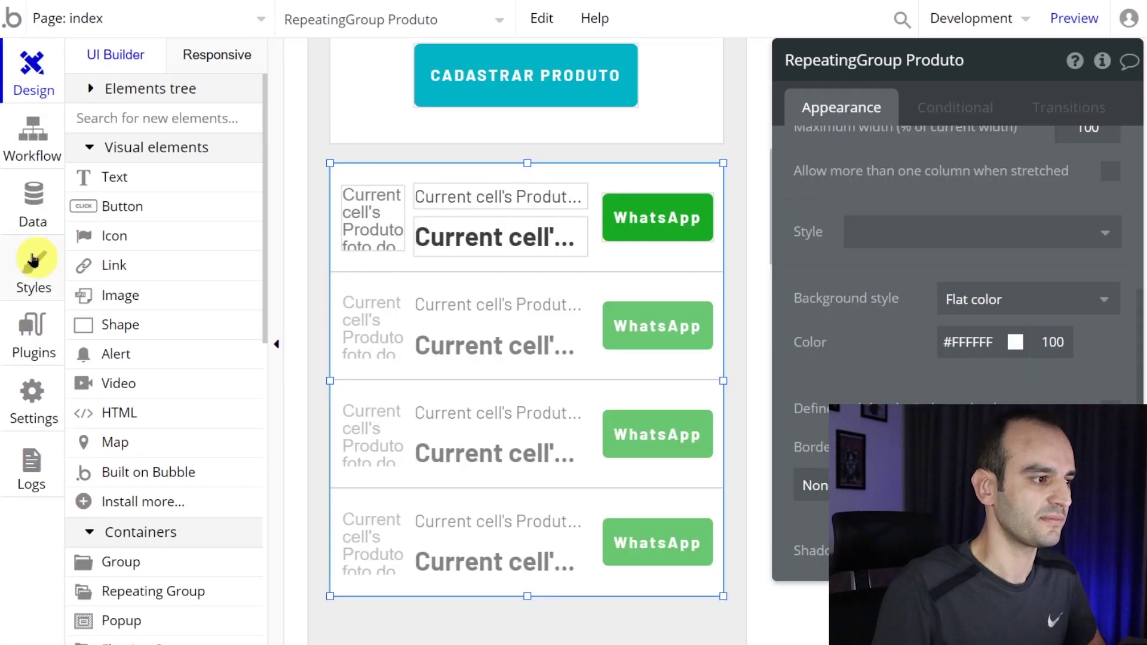
- Create a whatsapp text field on User, then start searching 'auxilio emergencial problema cpf zero' in a new tab
click(34, 209)
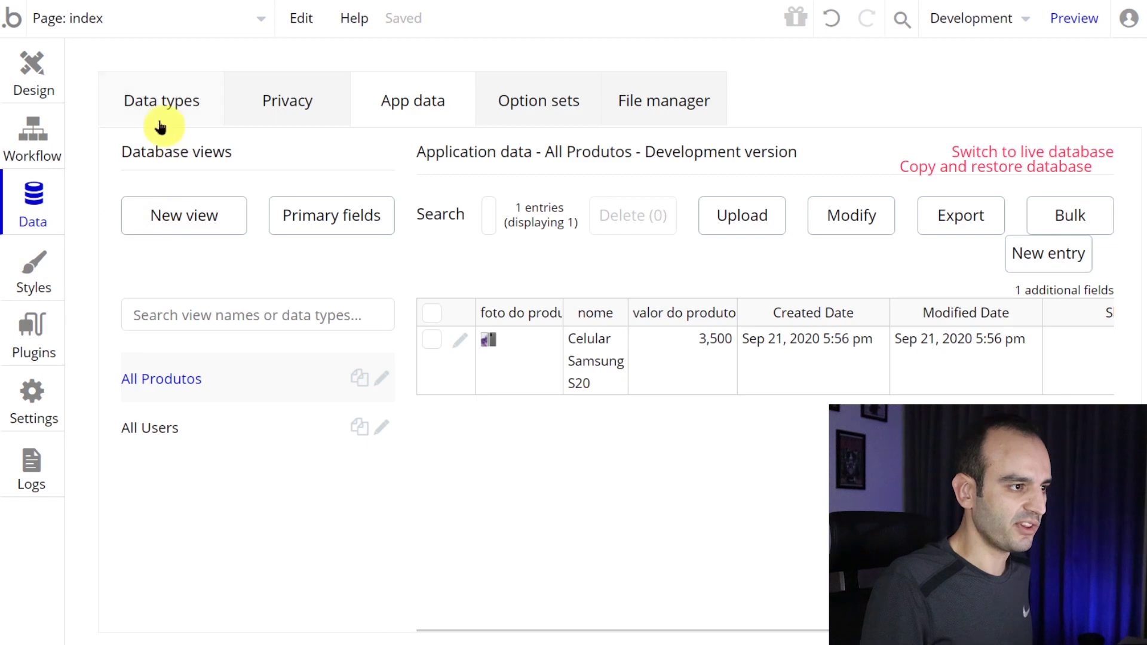
click(167, 97)
click(174, 249)
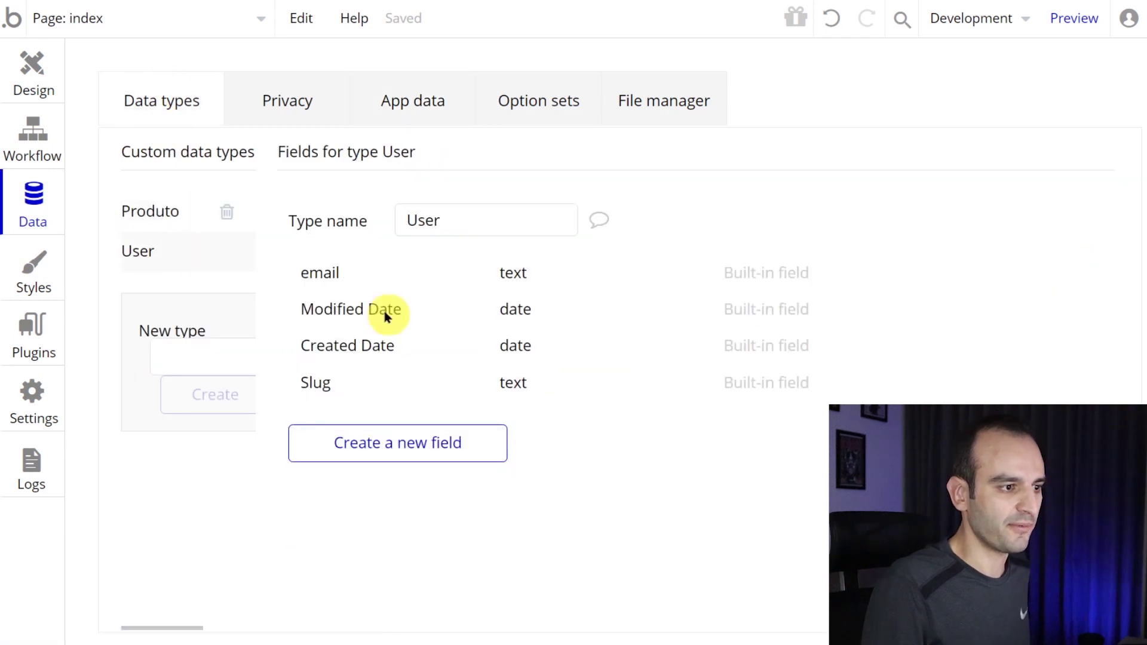
key(ctrl+minus)
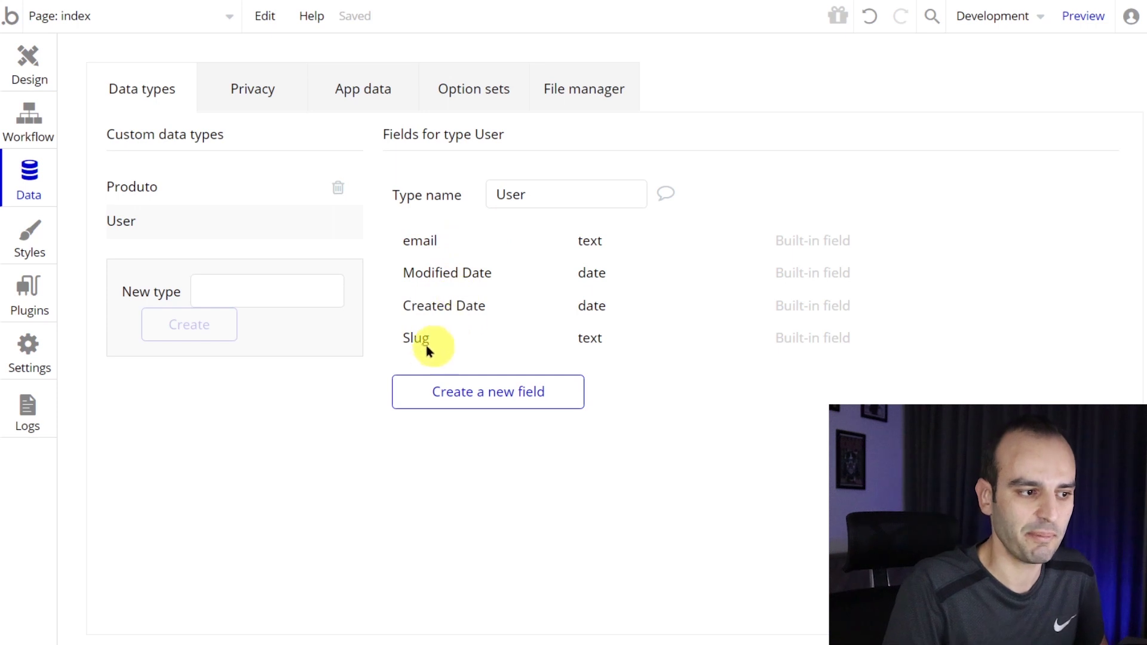
click(471, 396)
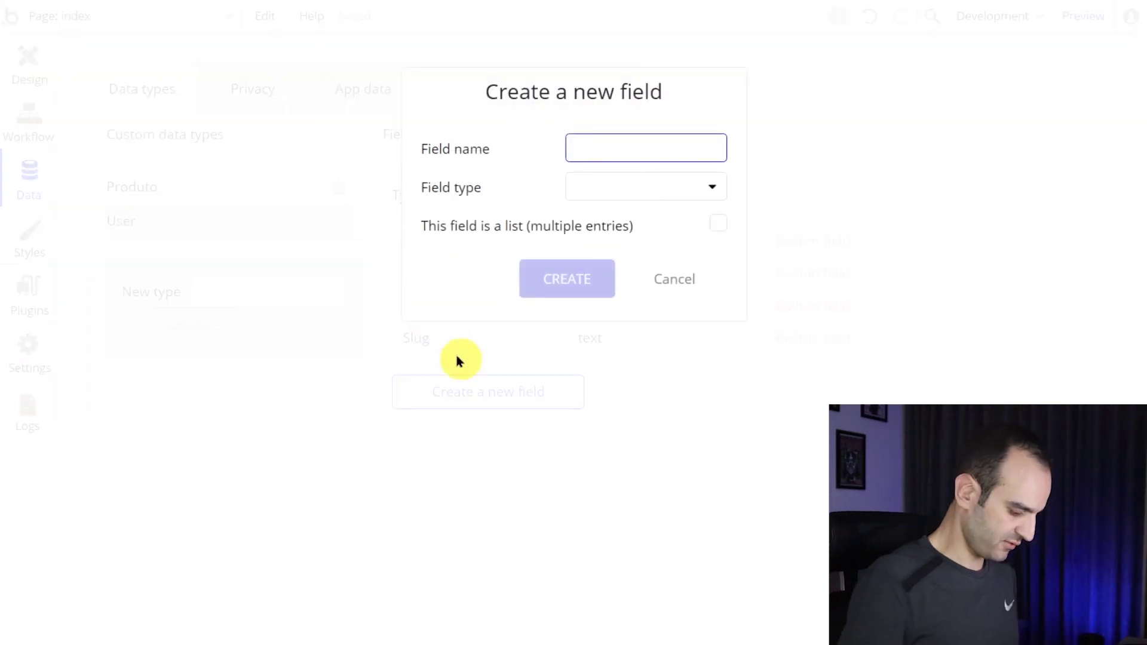
text(whatsapp)
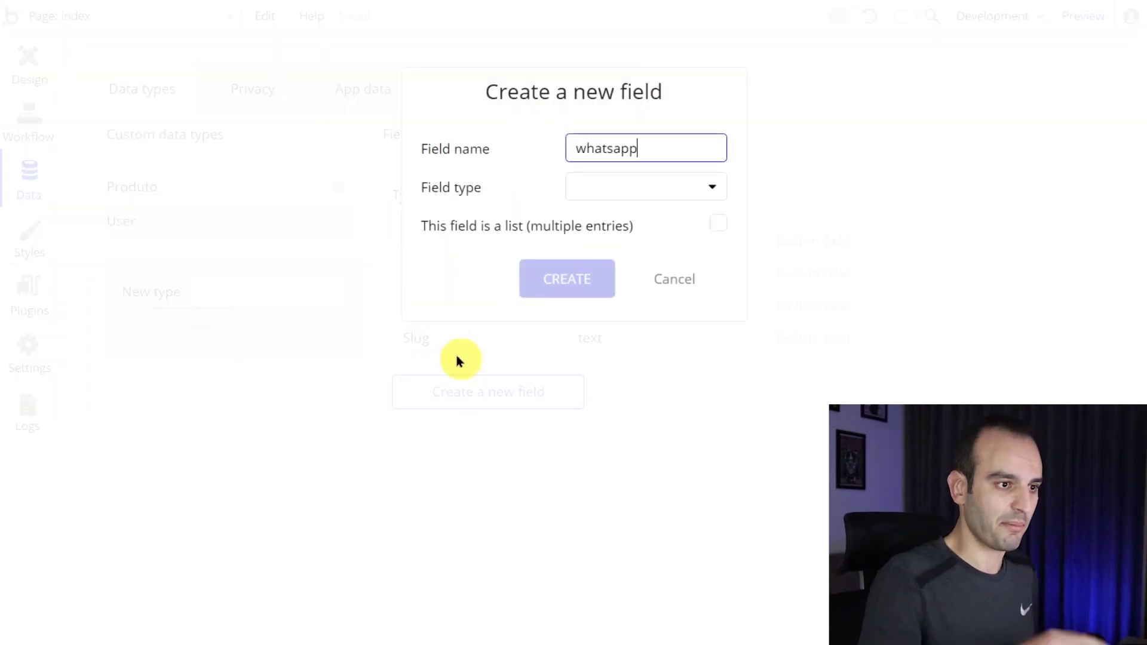
click(602, 194)
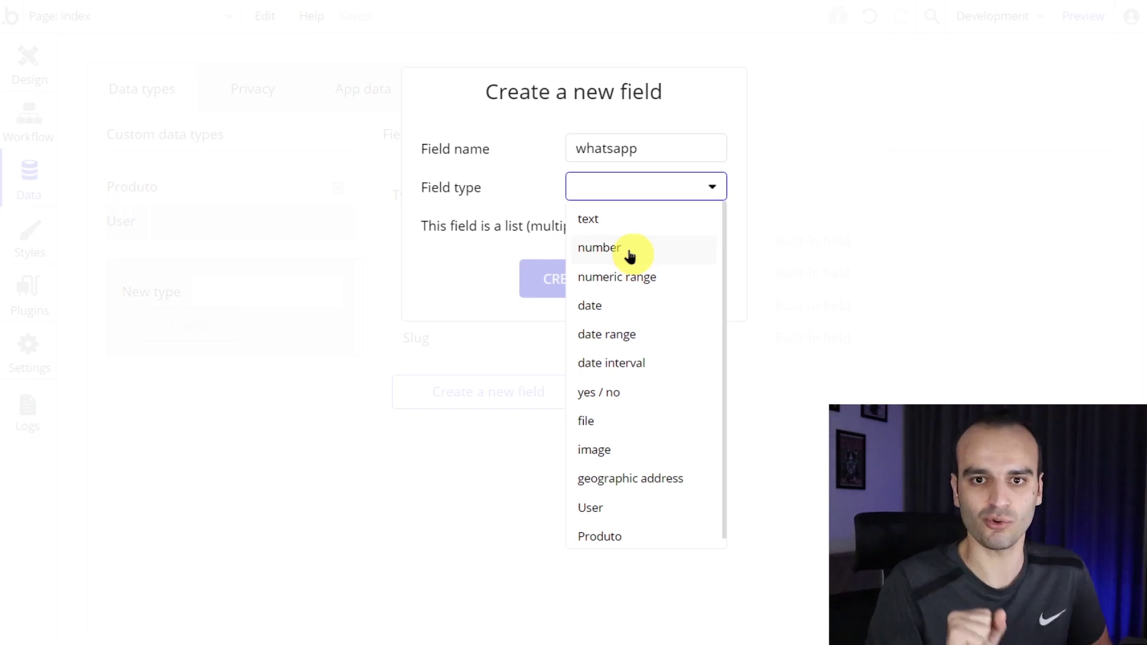
click(623, 221)
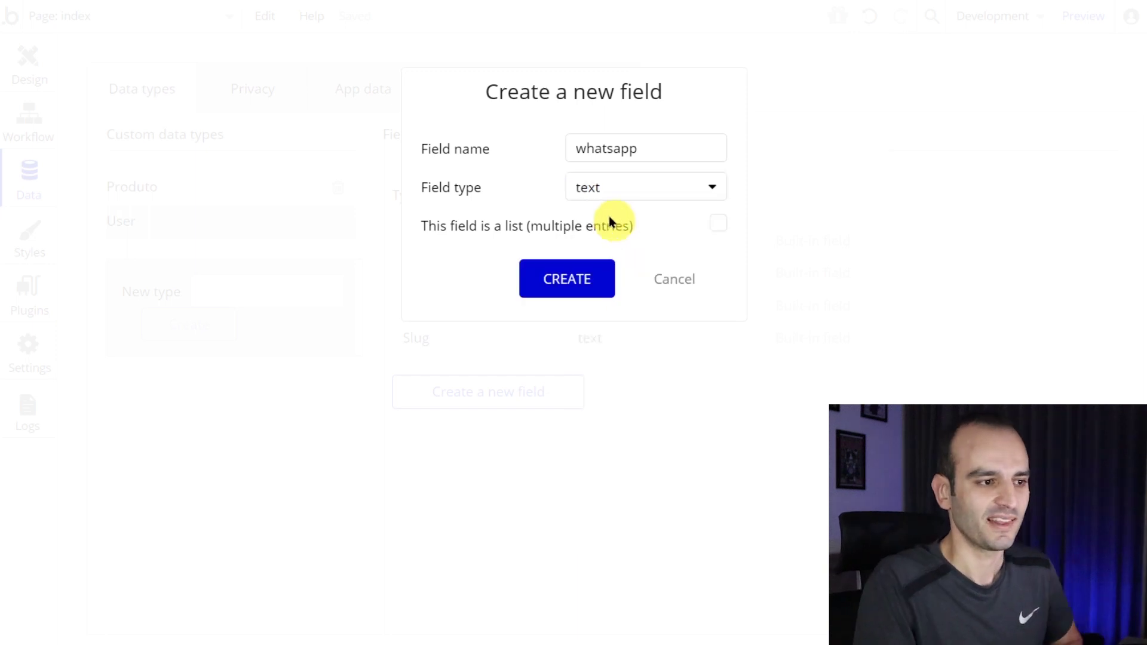
click(576, 280)
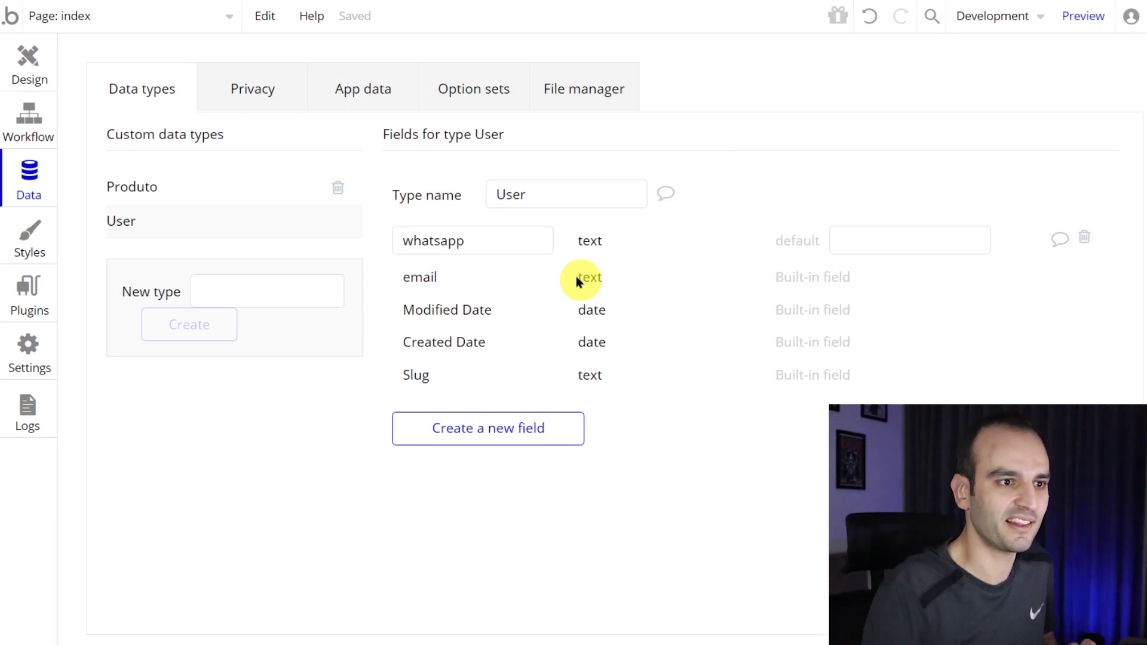
key(ctrl+t)
text(auxili)
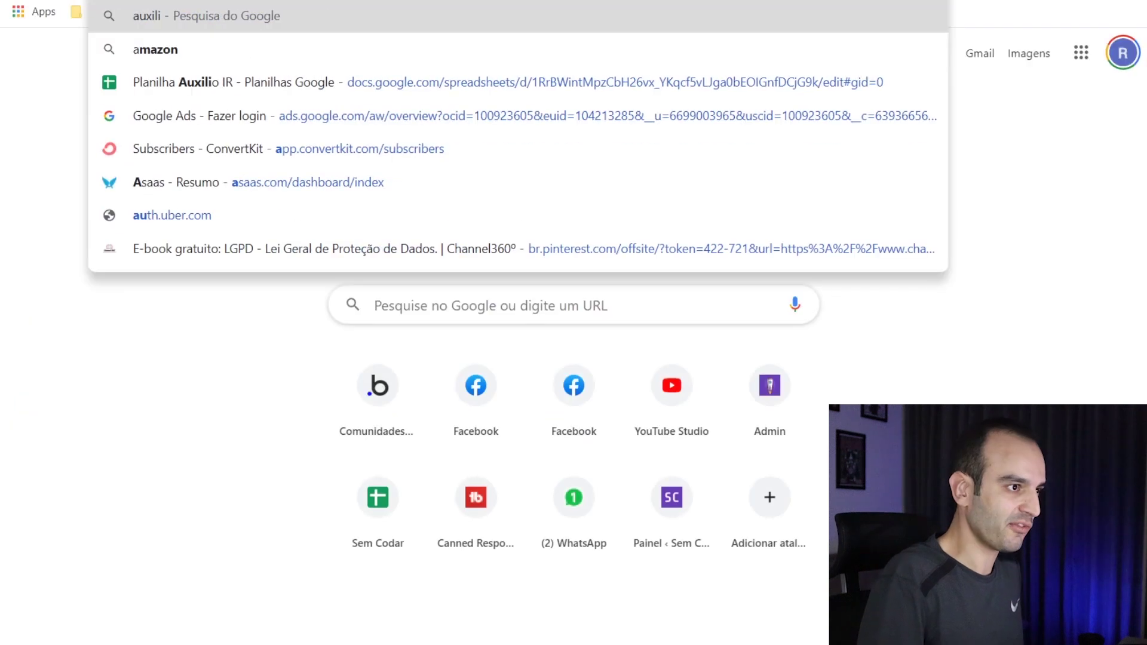
text(o emergencial problema cpf z)
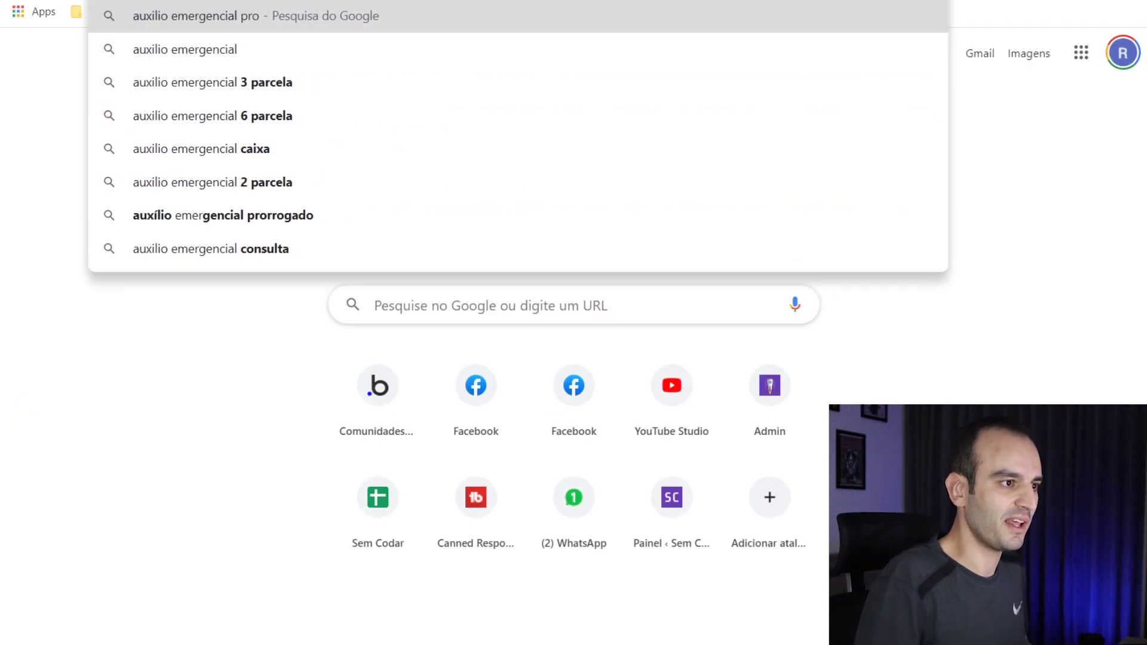
text(ero)
- Run the search and read the snippet explaining the CPF's leading zero gets dropped
key(Return)
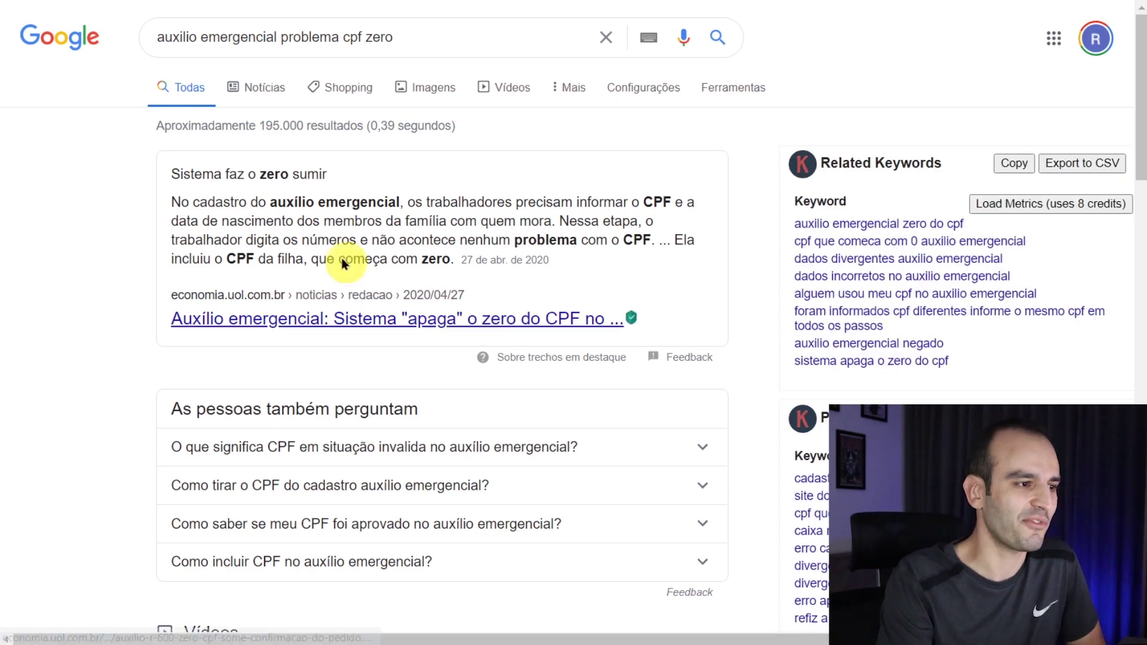
drag(249, 203, 671, 203)
click(343, 210)
drag(258, 219, 486, 215)
drag(248, 230, 597, 235)
click(366, 258)
drag(319, 258, 435, 257)
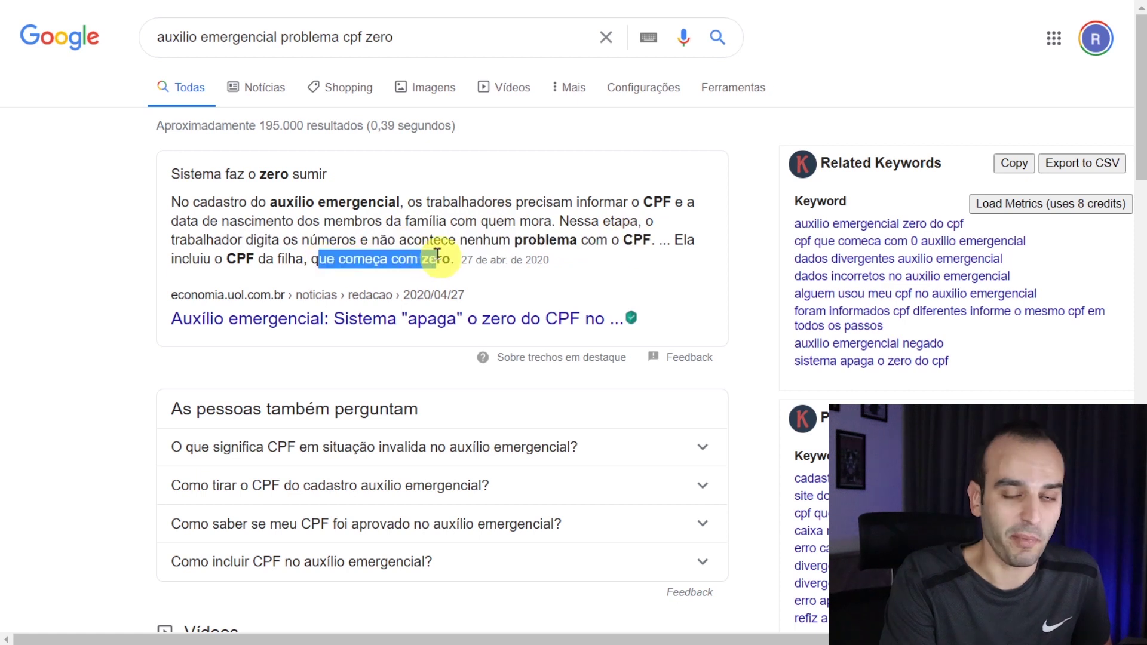
click(436, 255)
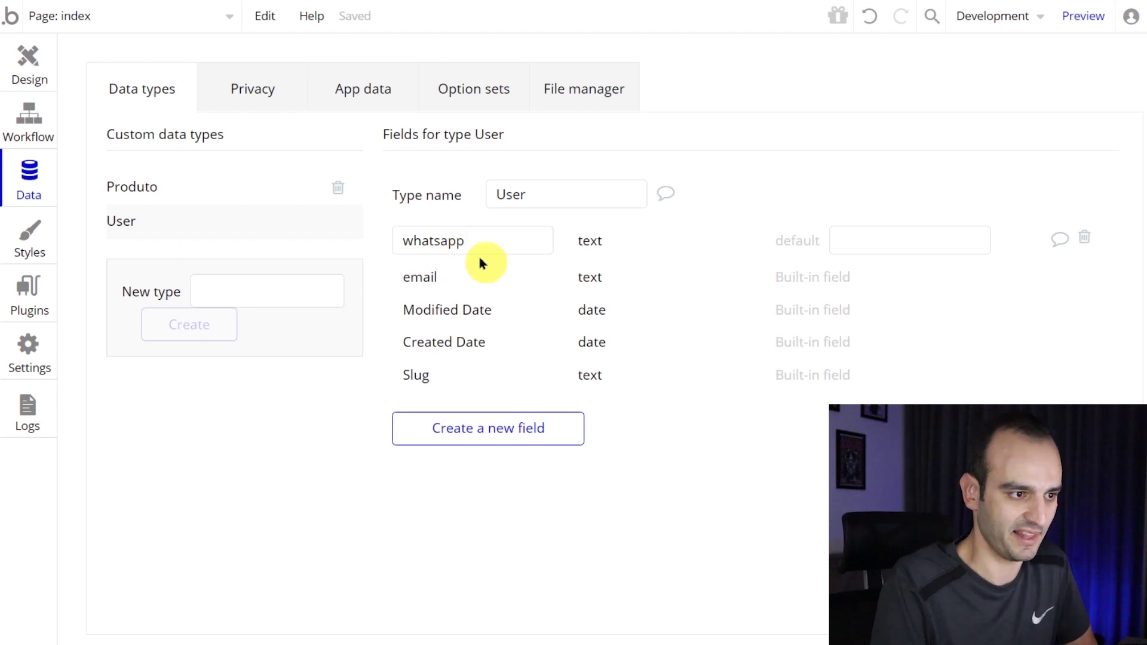
- Select the product form group and the repeating group and move both down the page
click(35, 78)
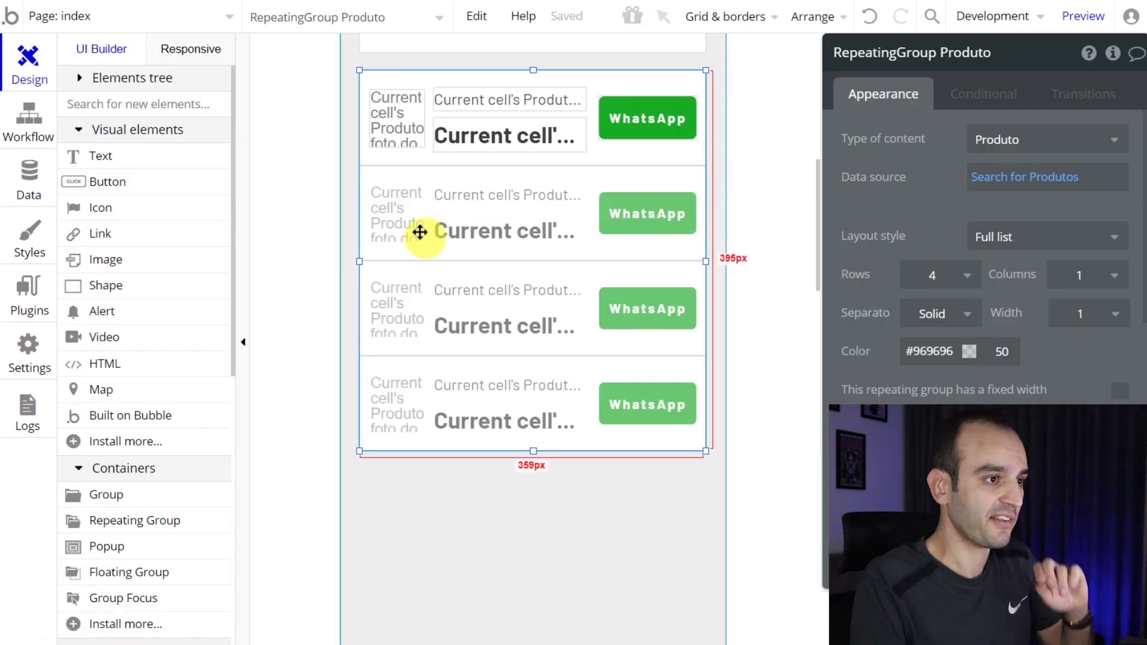
scroll(418, 233, up, 5)
click(494, 159)
scroll(505, 169, down, 7)
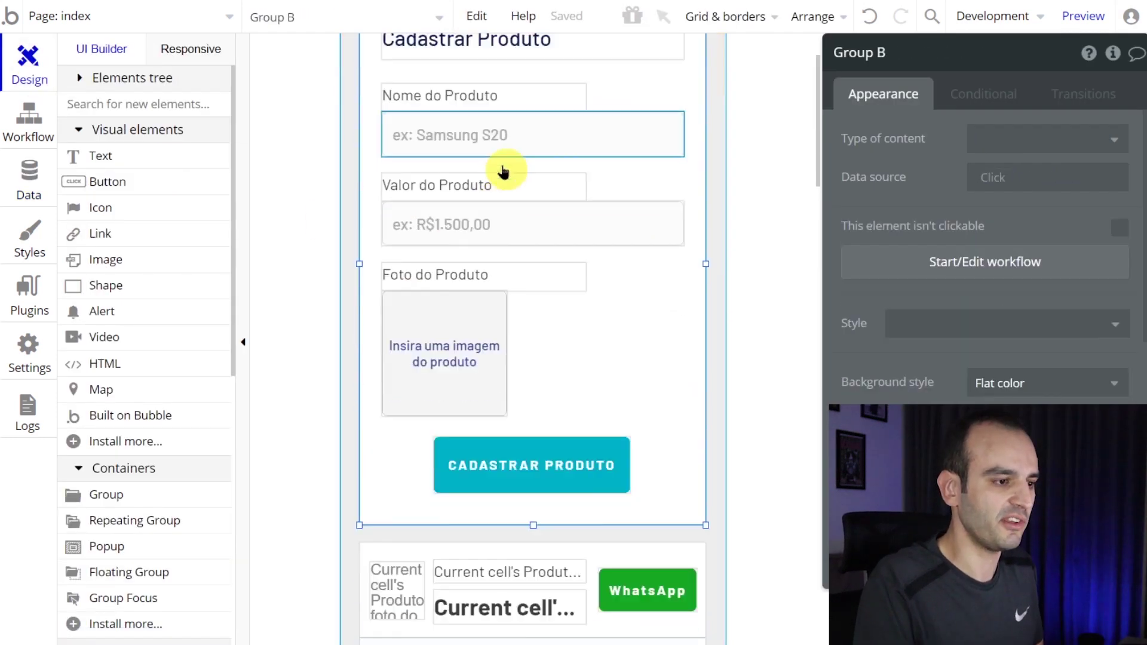
shift+click(523, 406)
scroll(538, 299, up, 7)
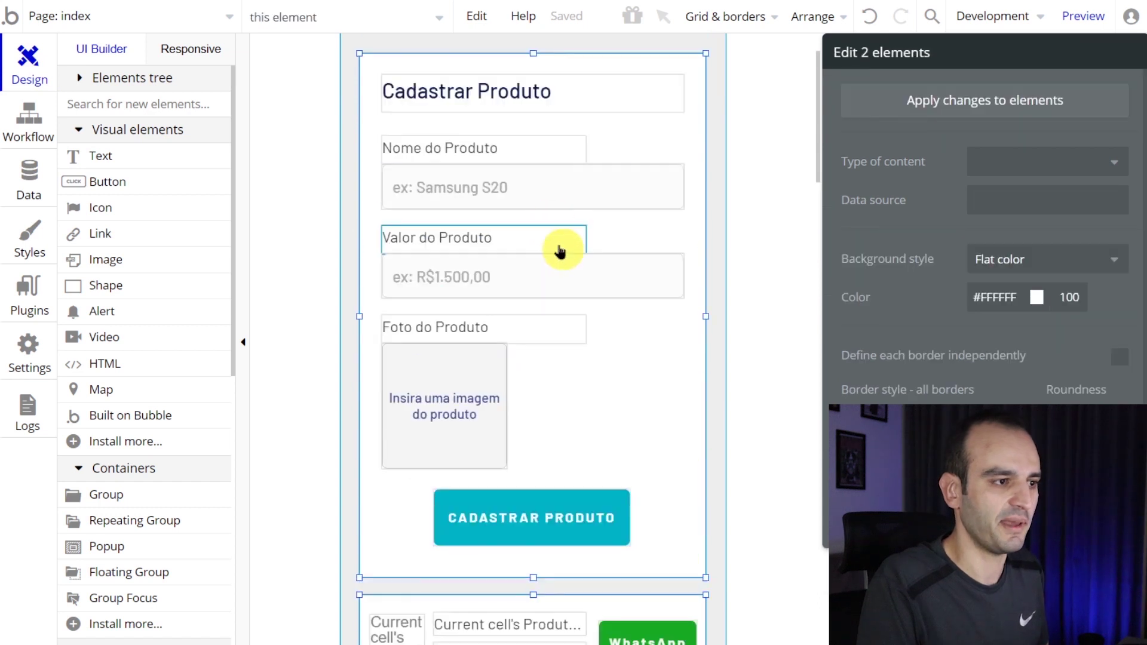
key(Down)
key(Down)
key(Down)
key(Down)
key(Down)
key(Down)
key(Down)
key(Down)
key(Down)
key(Down)
key(Down)
key(Down)
key(Down)
key(Down)
key(Down)
key(Down)
key(Down)
key(Down)
key(Down)
key(Down)
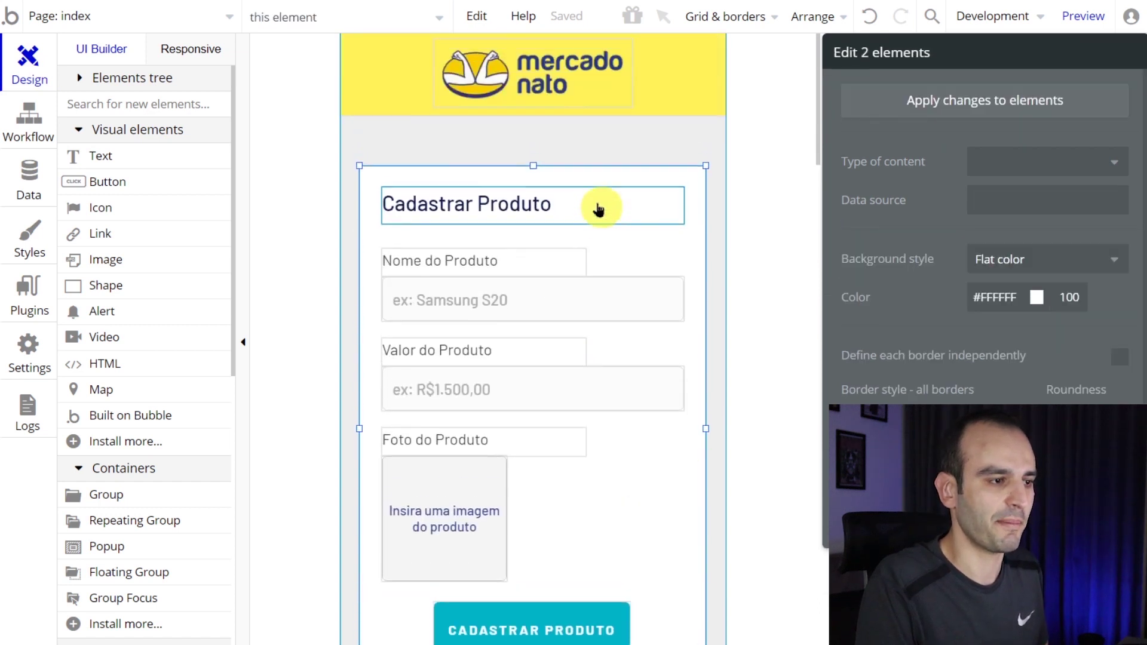
key(Down)
key(Down)
key(Down)
key(Down)
key(Down)
key(Down)
key(Down)
key(Down)
key(Down)
key(Down)
key(Down)
key(Down)
key(Down)
key(Down)
key(Down)
key(Down)
key(Down)
key(Down)
key(Down)
key(Down)
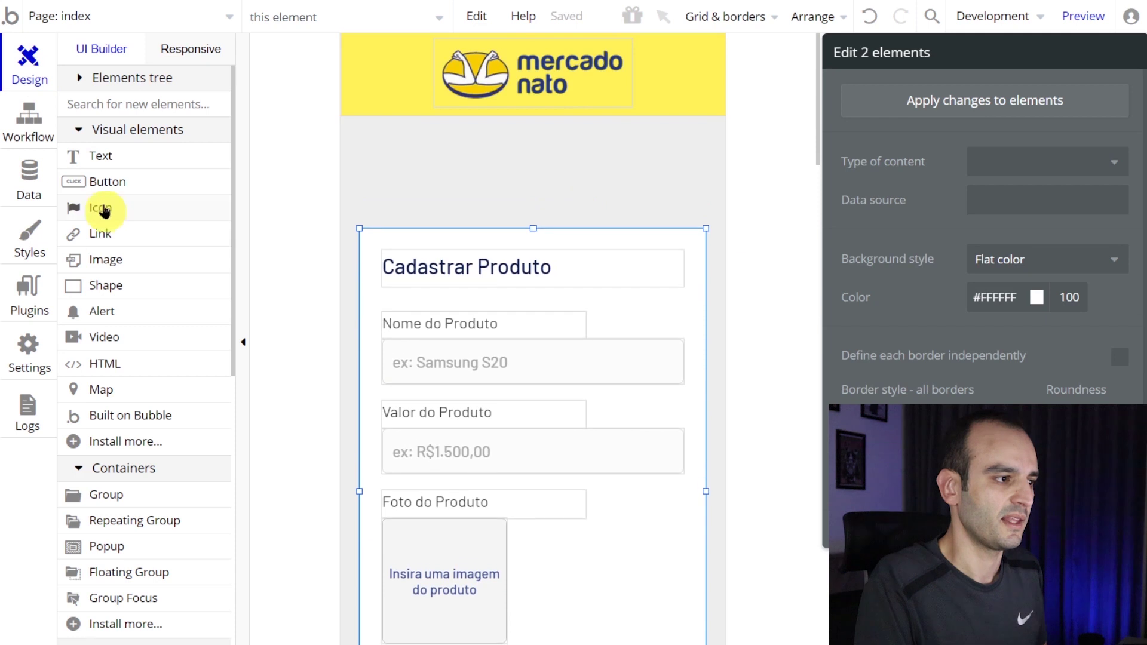
- Draw a widened CADASTRAR USUÁRIO button at the page top and start its click workflow
click(113, 187)
drag(438, 127, 626, 171)
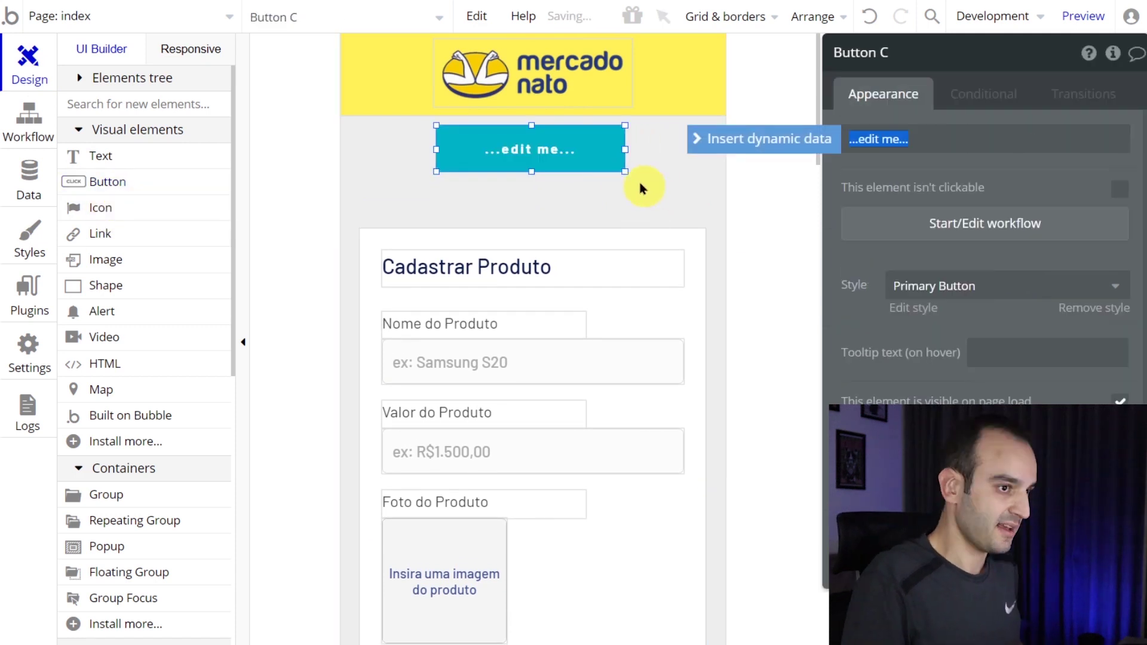
text(CADASTR)
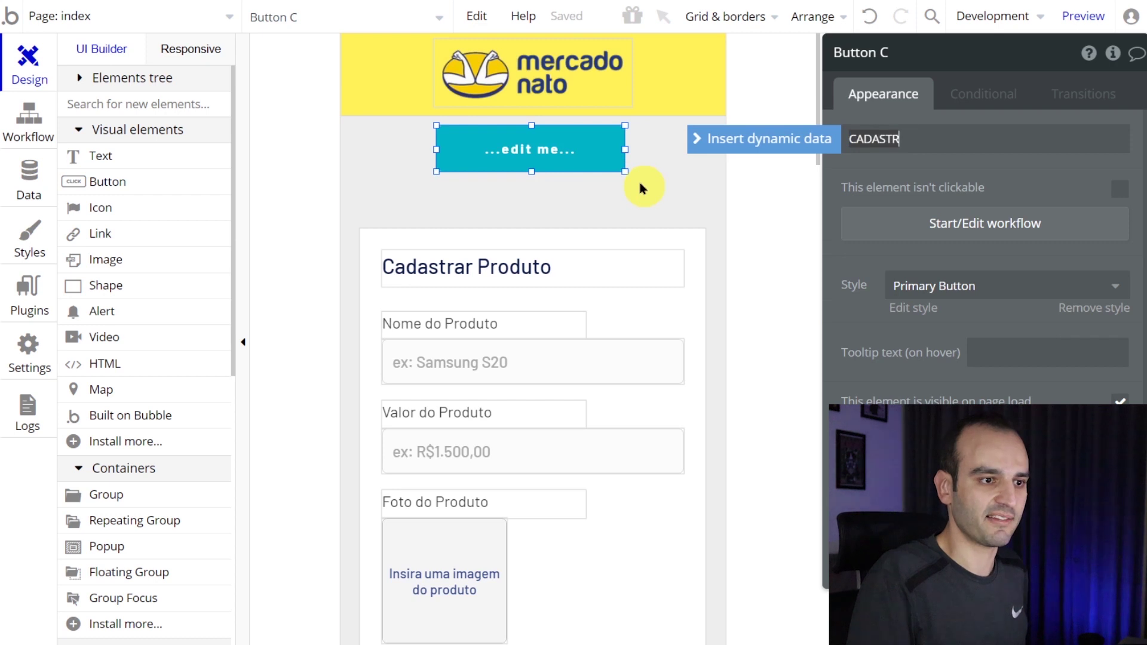
text(AR)
drag(540, 169, 542, 171)
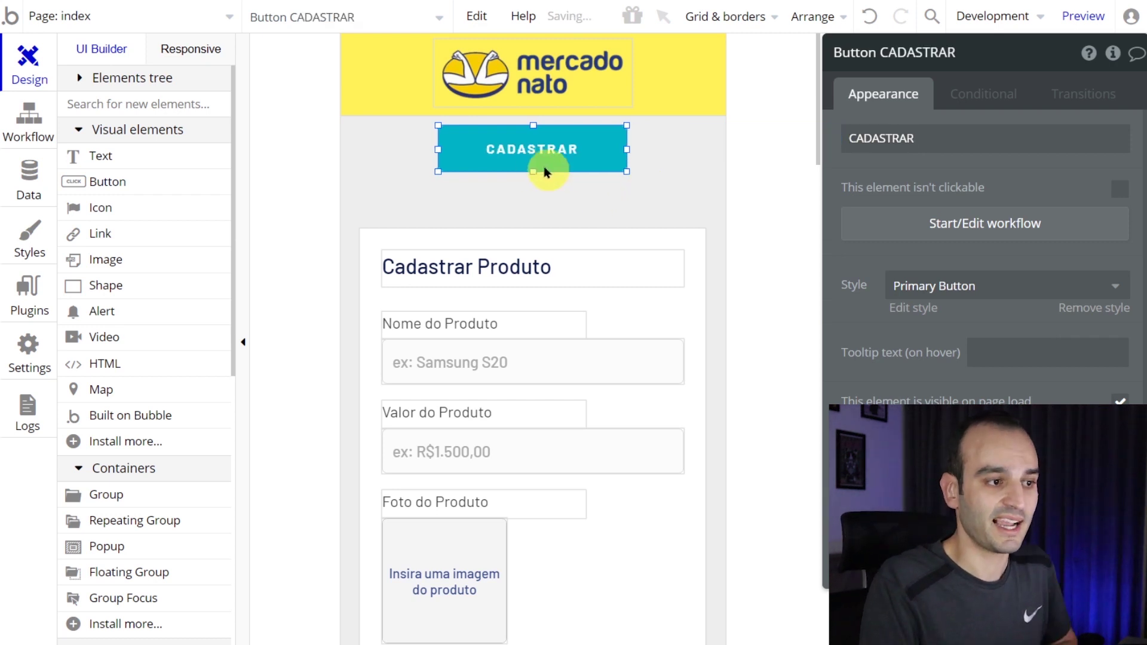
click(950, 143)
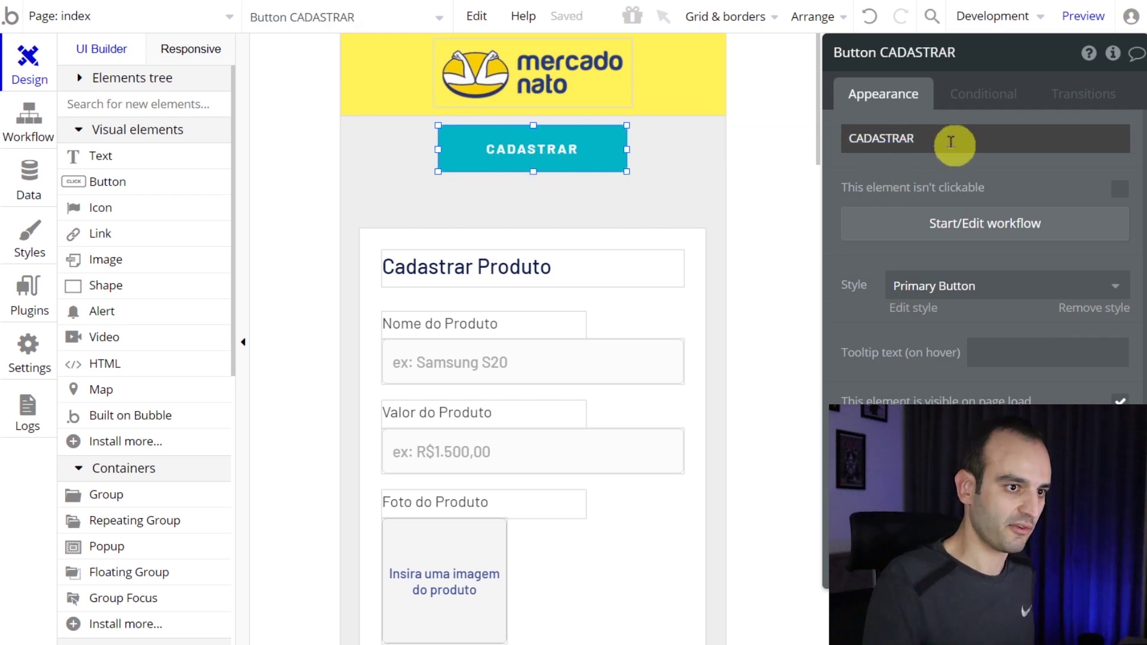
click(950, 143)
click(950, 142)
text(USUARIO)
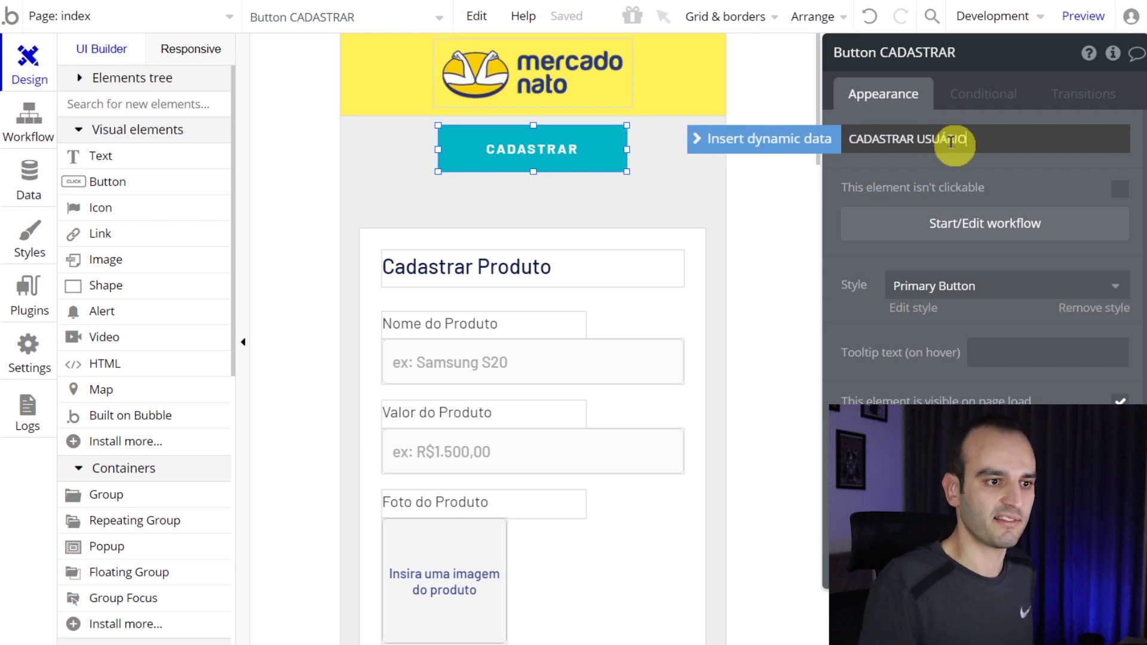
mouse_move(627, 149)
mouse_down()
mouse_move(644, 149)
mouse_move(612, 154)
mouse_up()
click(940, 208)
- Place the reusable Signup / Login Popup on the index page, then open CADASTRAR USUÁRIO's workflow
click(27, 59)
click(131, 78)
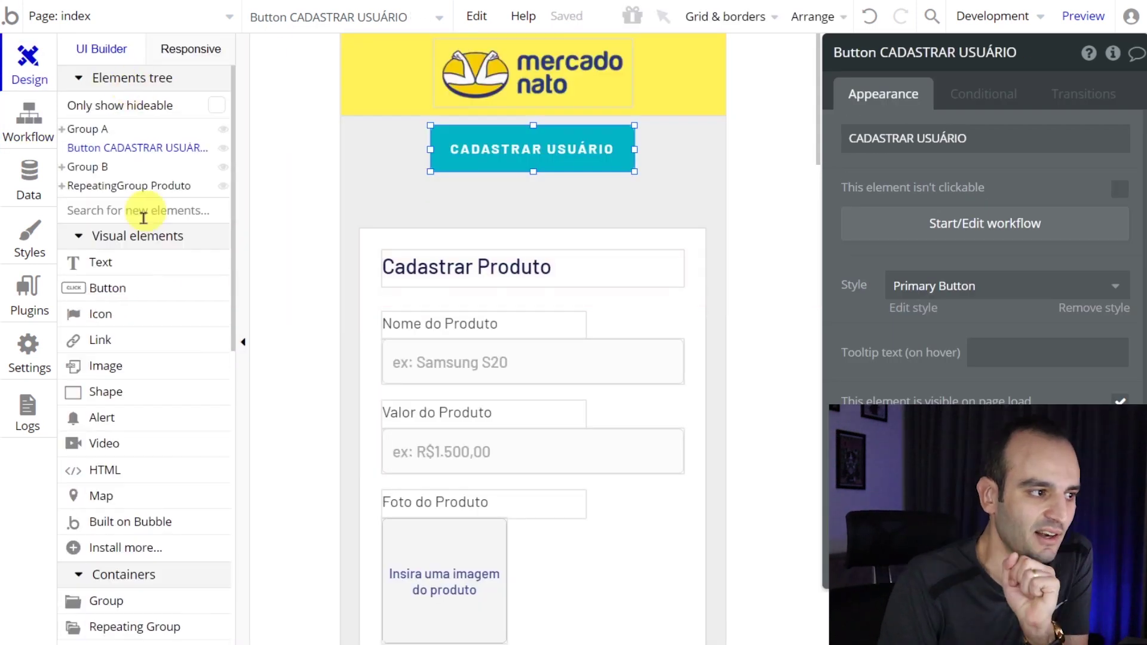
scroll(159, 268, down, 10)
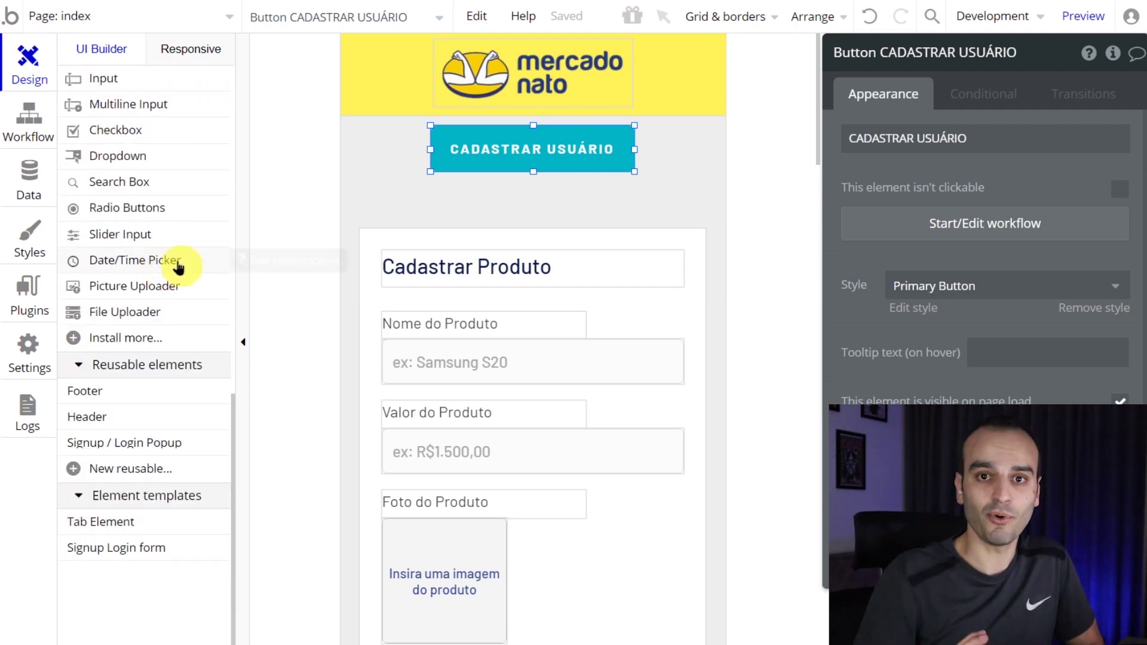
mouse_move(178, 266)
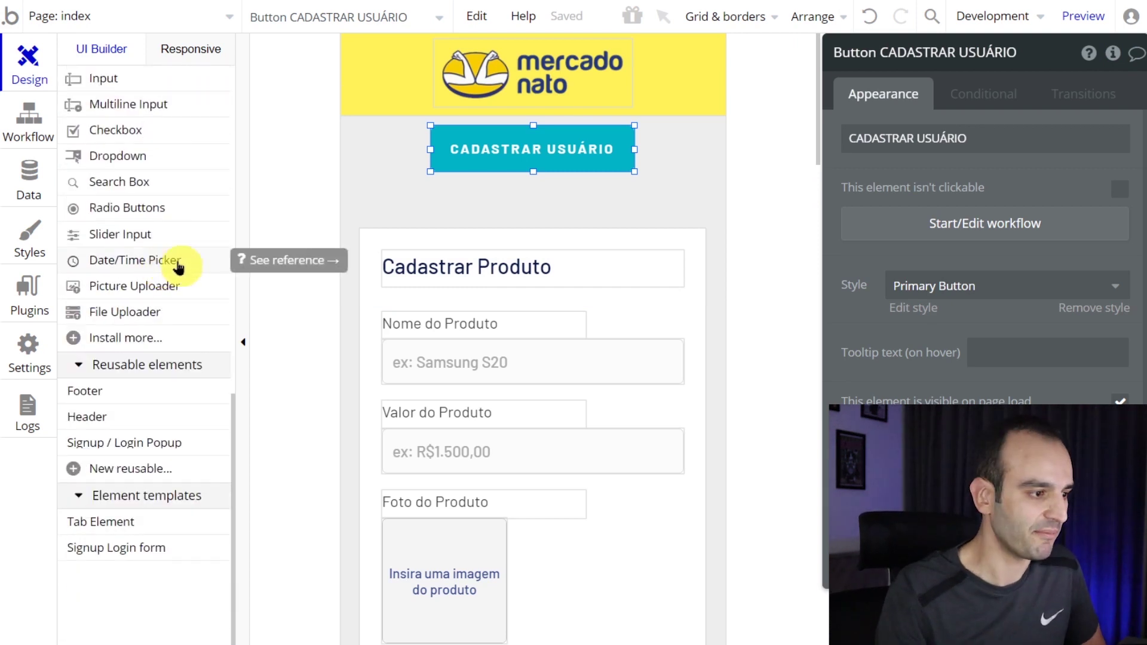
mouse_move(199, 446)
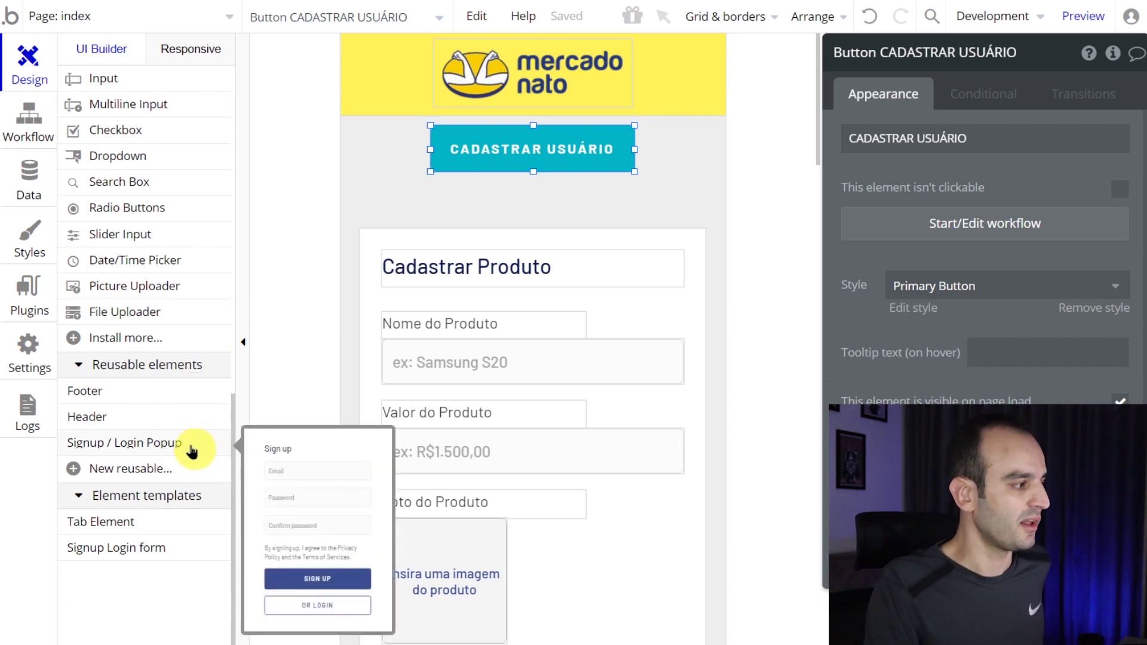
click(192, 445)
click(389, 155)
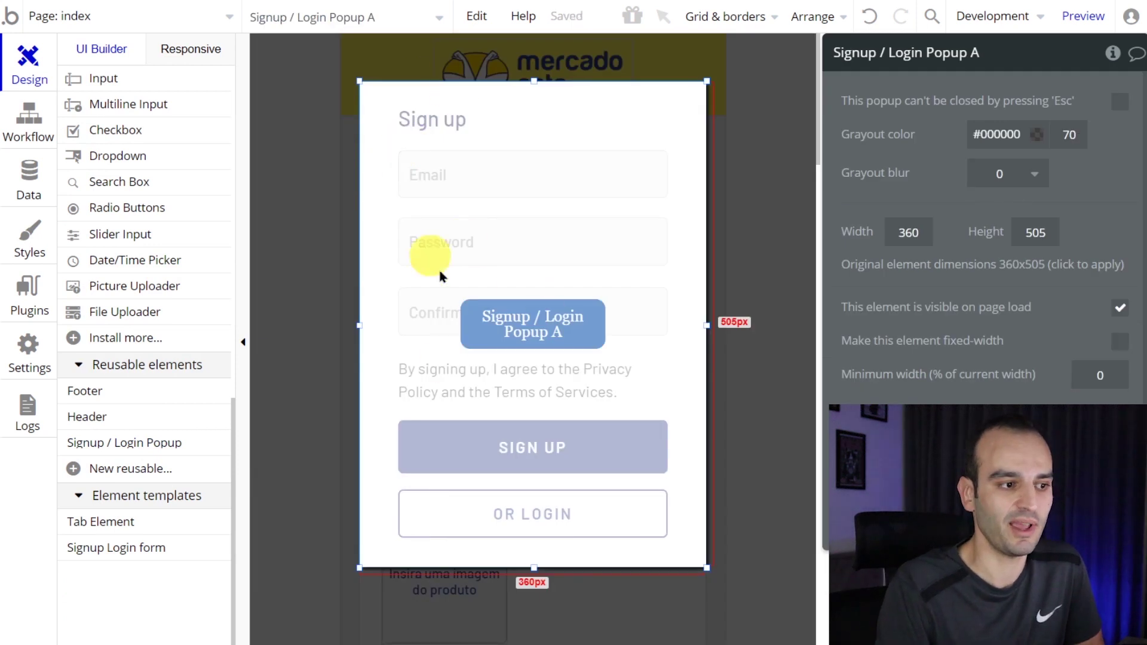
click(297, 190)
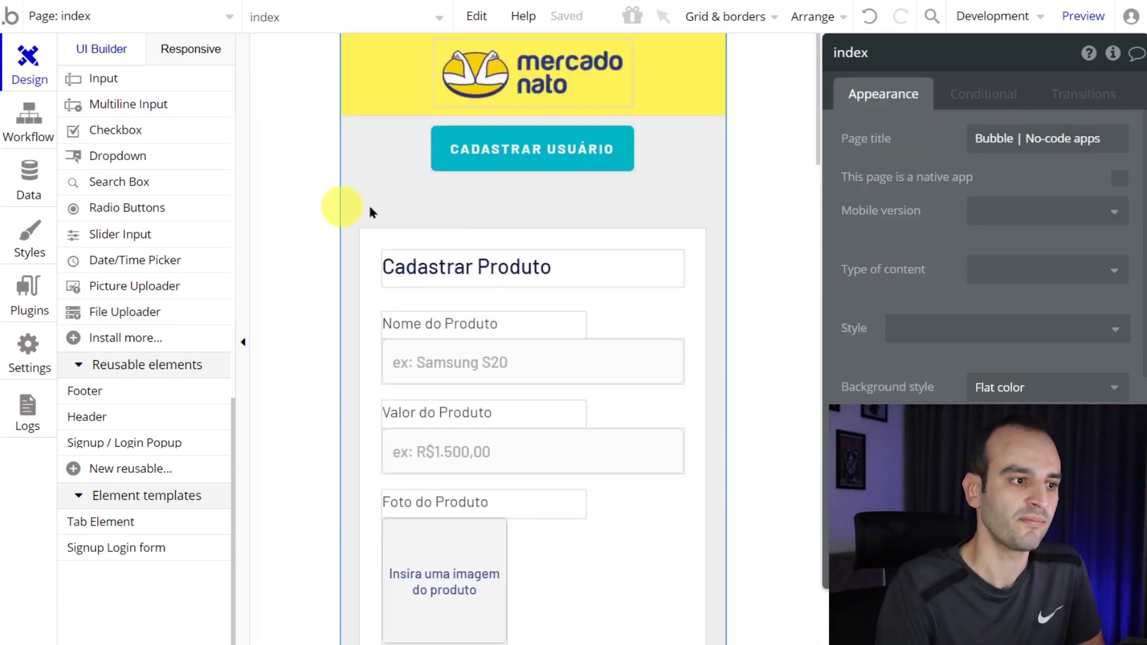
click(555, 169)
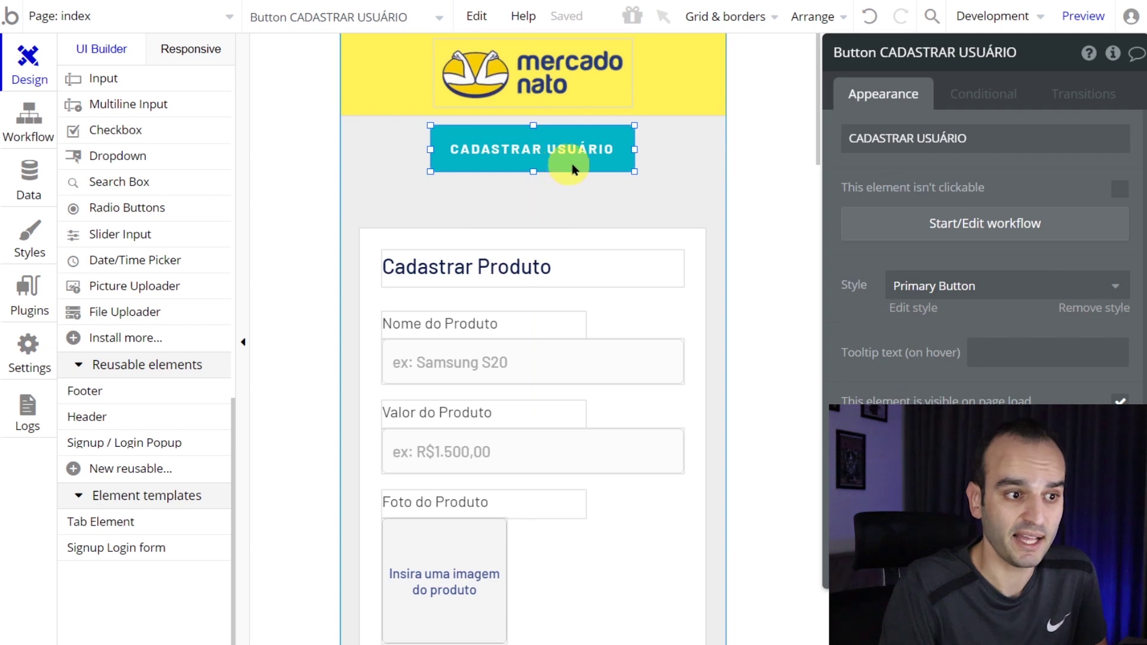
click(999, 226)
- Add a Show Signup / Login Popup A action to the button's click workflow, then preview the app
click(251, 257)
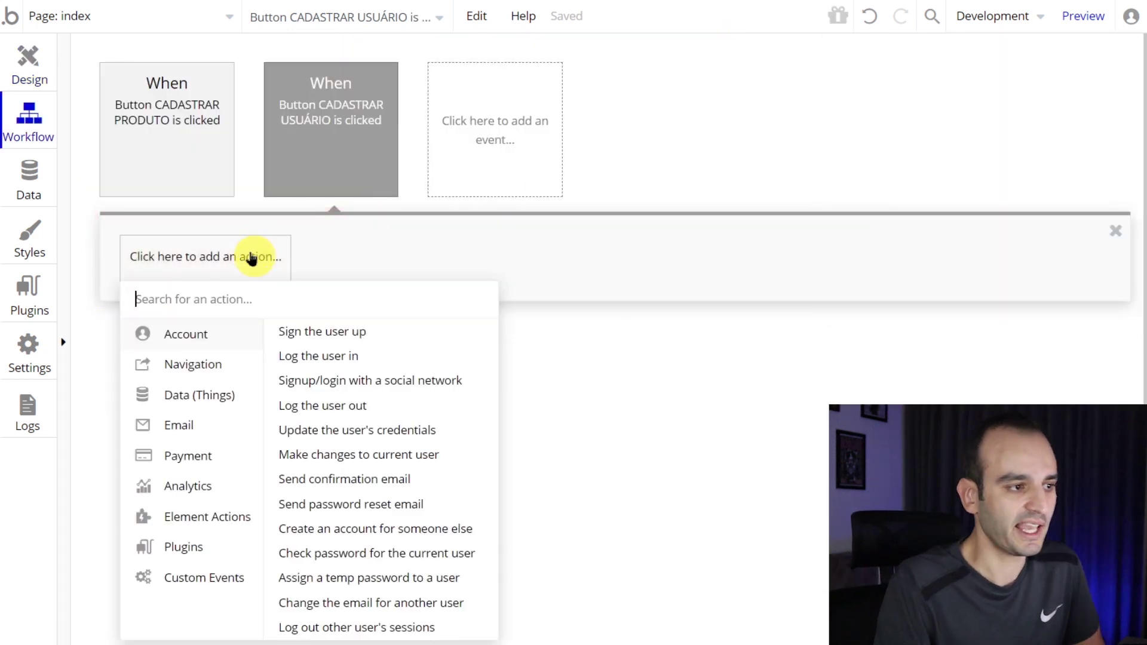
click(28, 60)
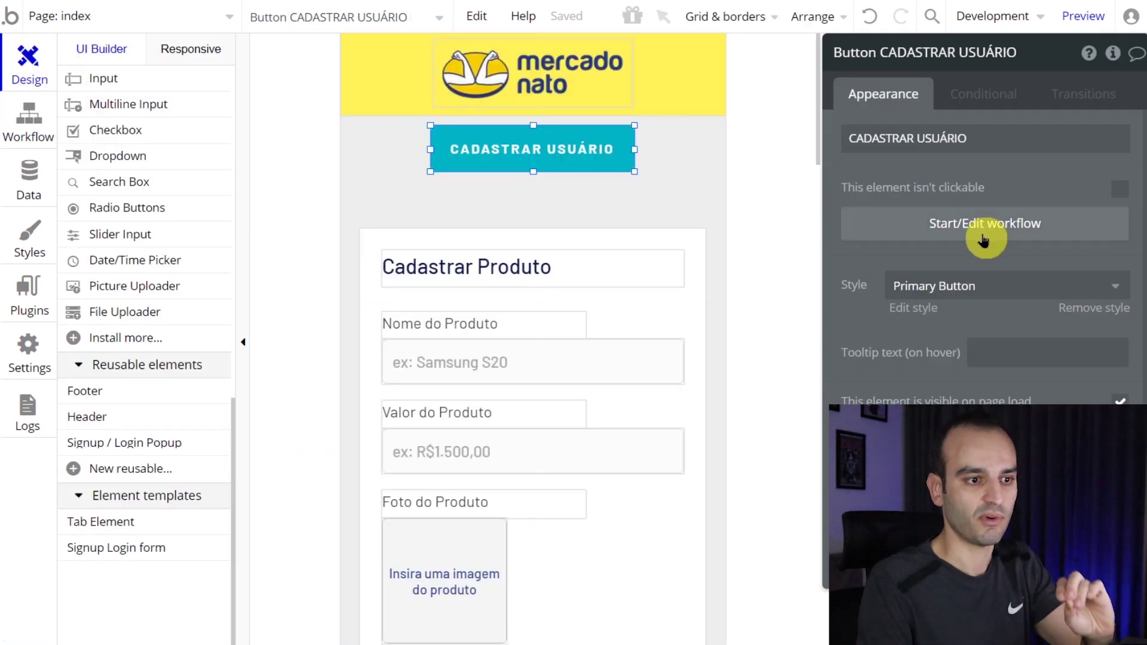
click(983, 238)
mouse_move(371, 185)
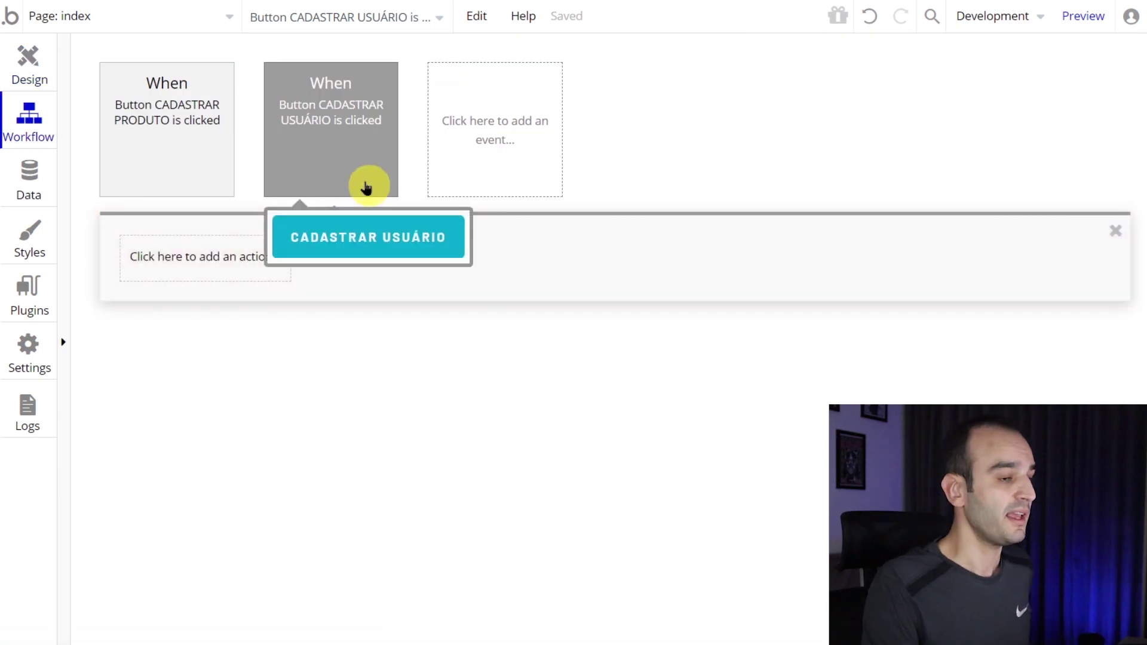
key(ctrl+plus)
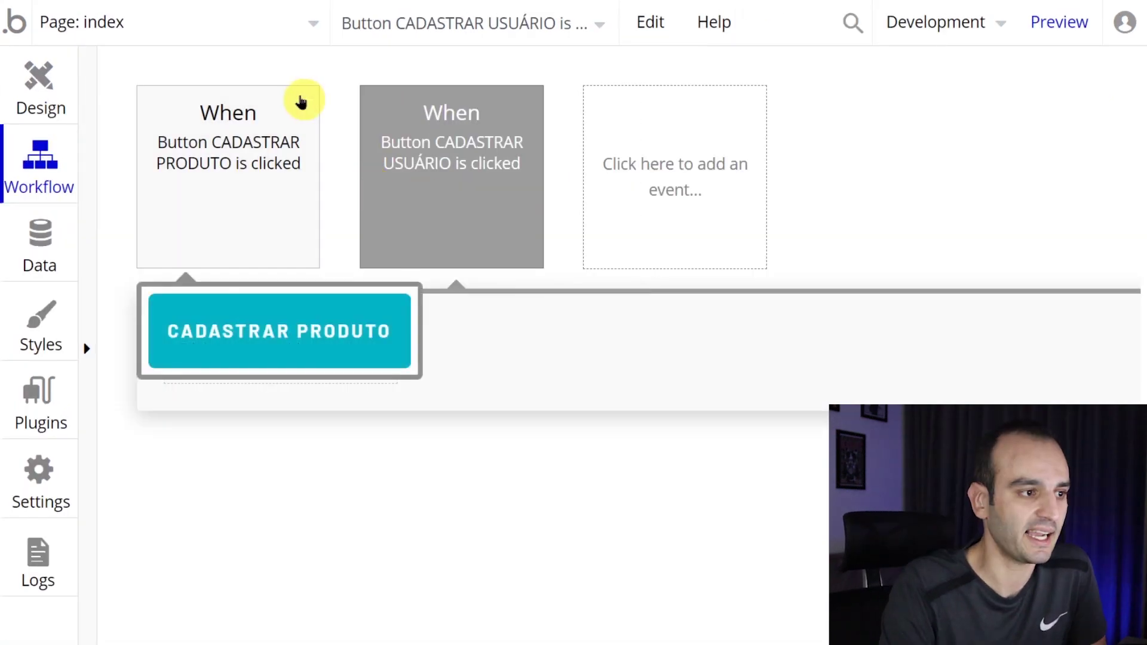
click(256, 371)
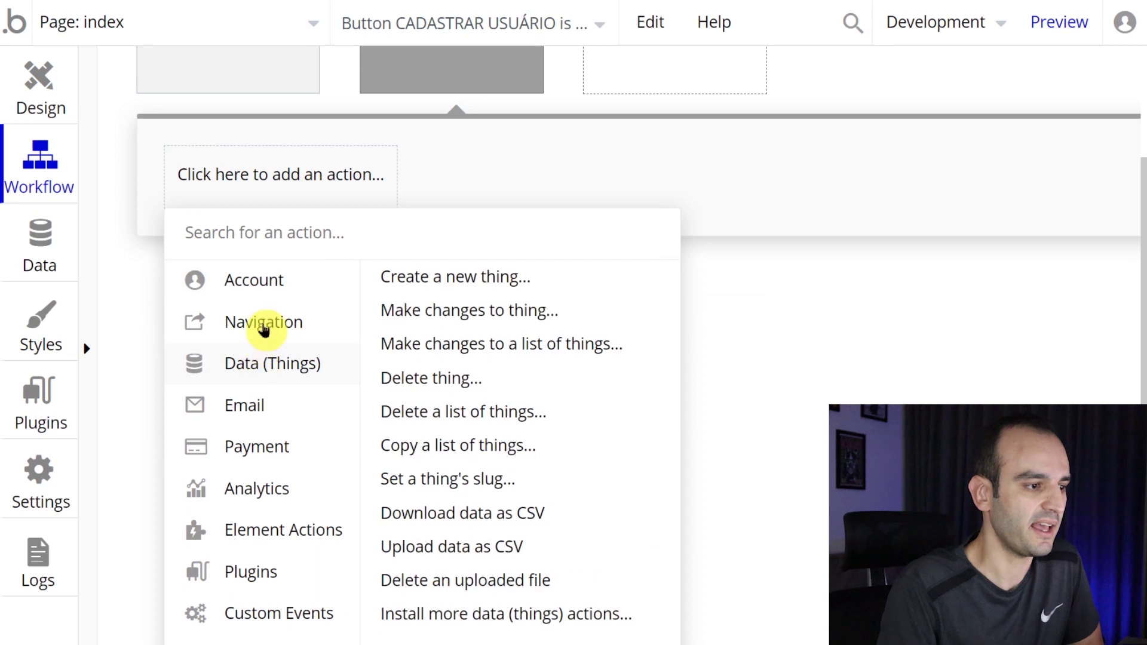
mouse_move(274, 440)
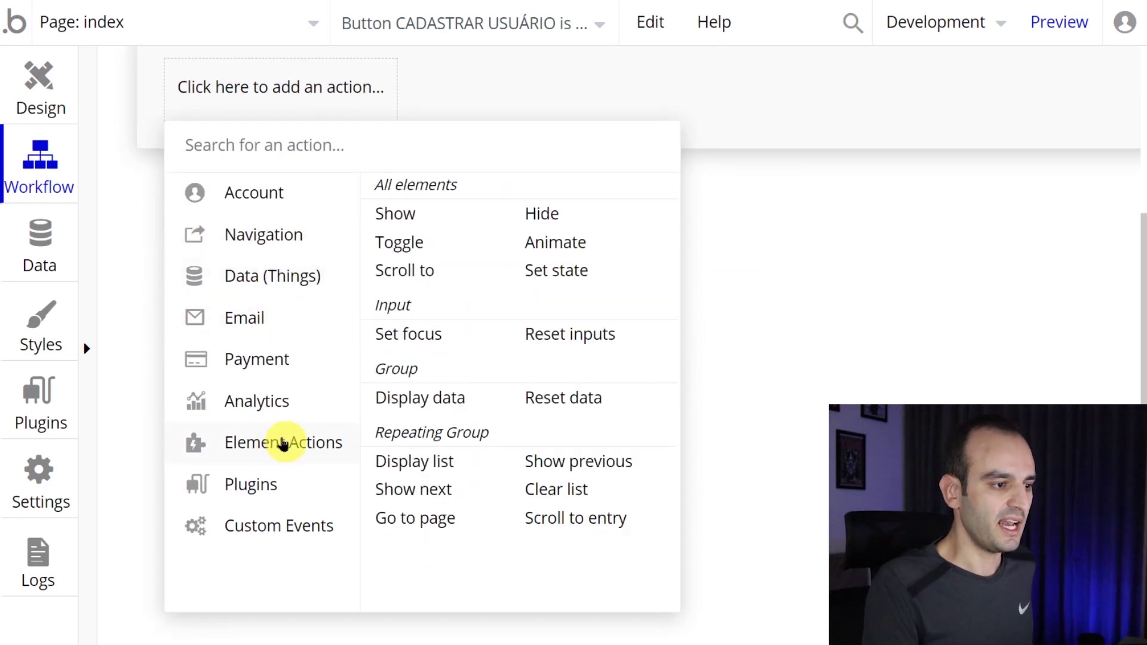
click(426, 228)
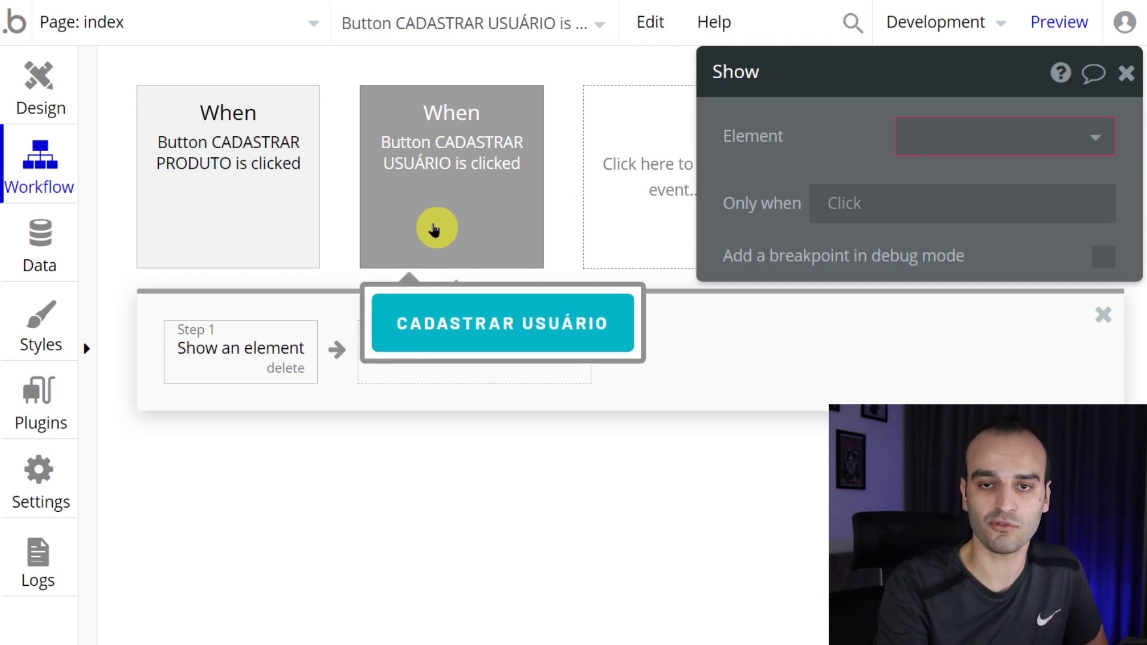
click(940, 123)
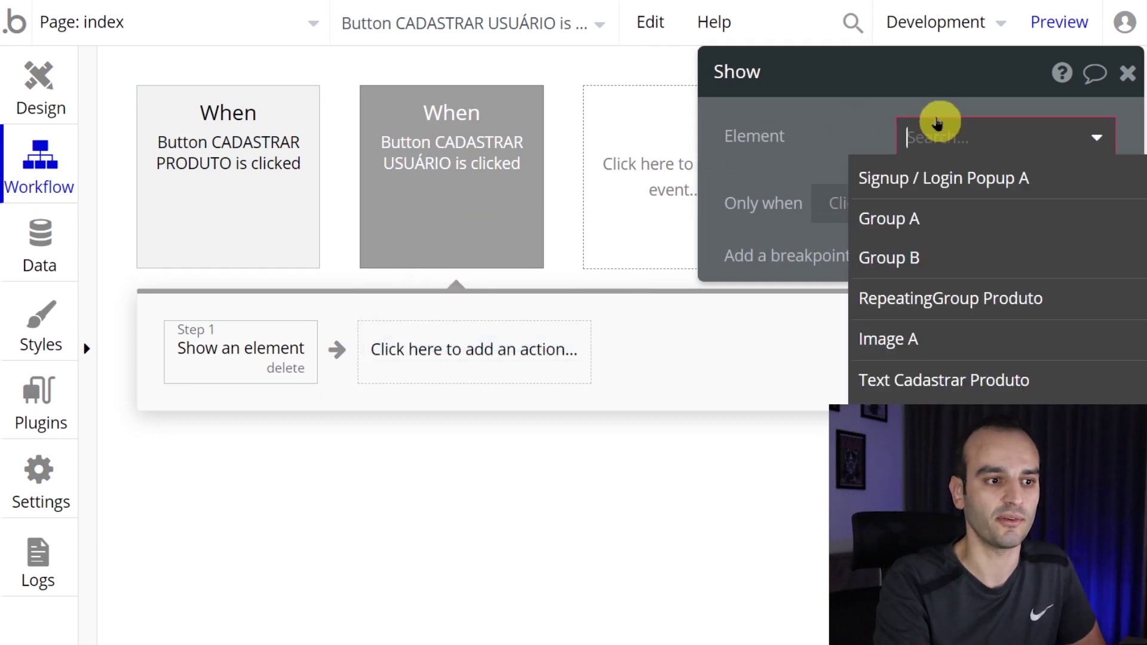
click(1047, 190)
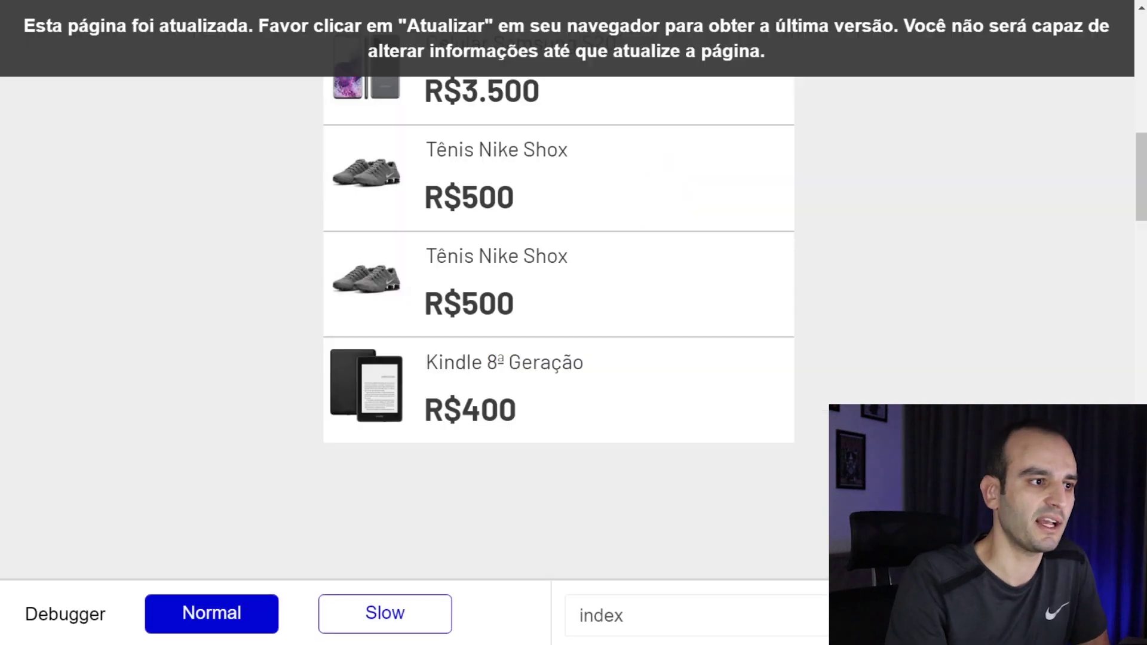
click(500, 3)
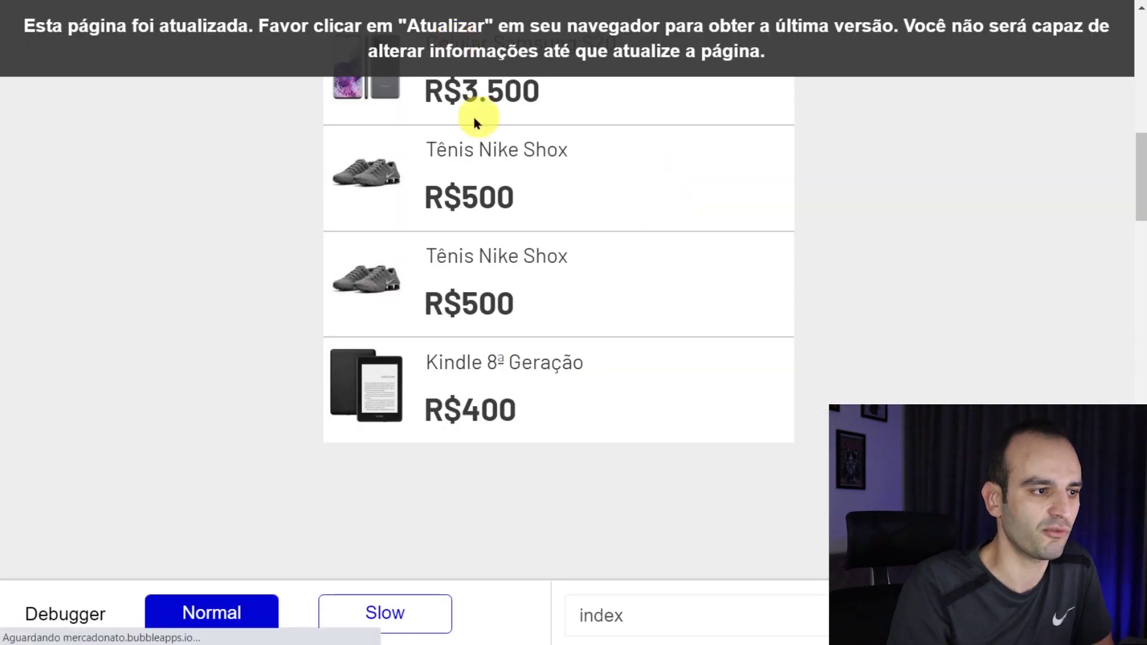
- Test in the preview that CADASTRAR USUÁRIO opens the Sign up / Log in popup
scroll(471, 194, up, 10)
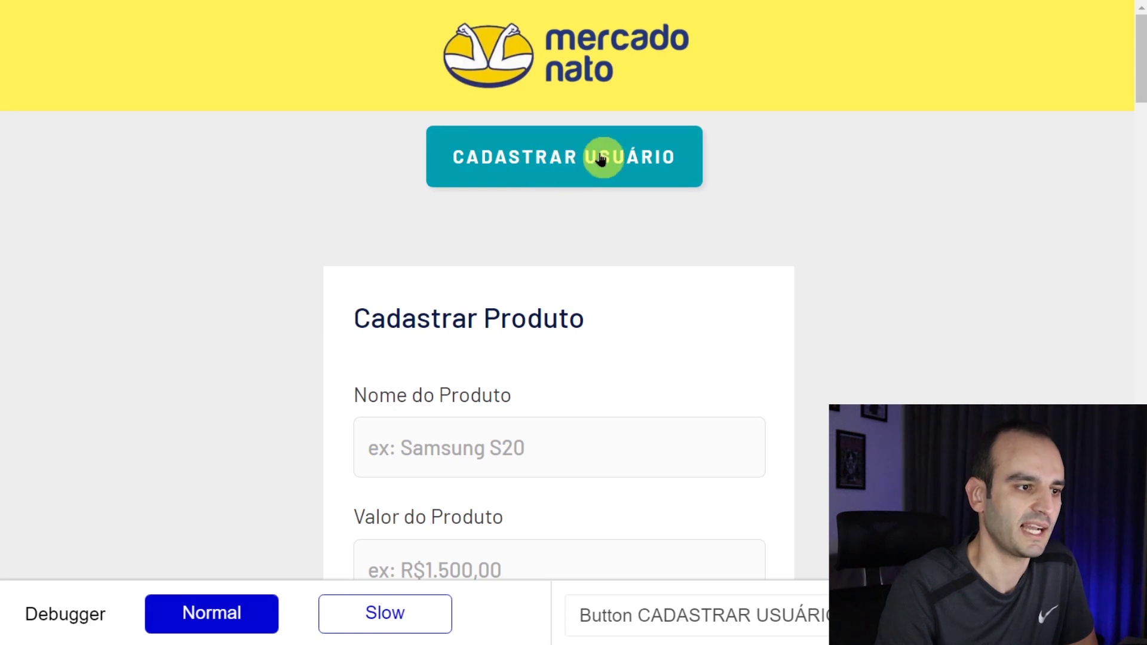
click(600, 158)
scroll(604, 153, down, 3)
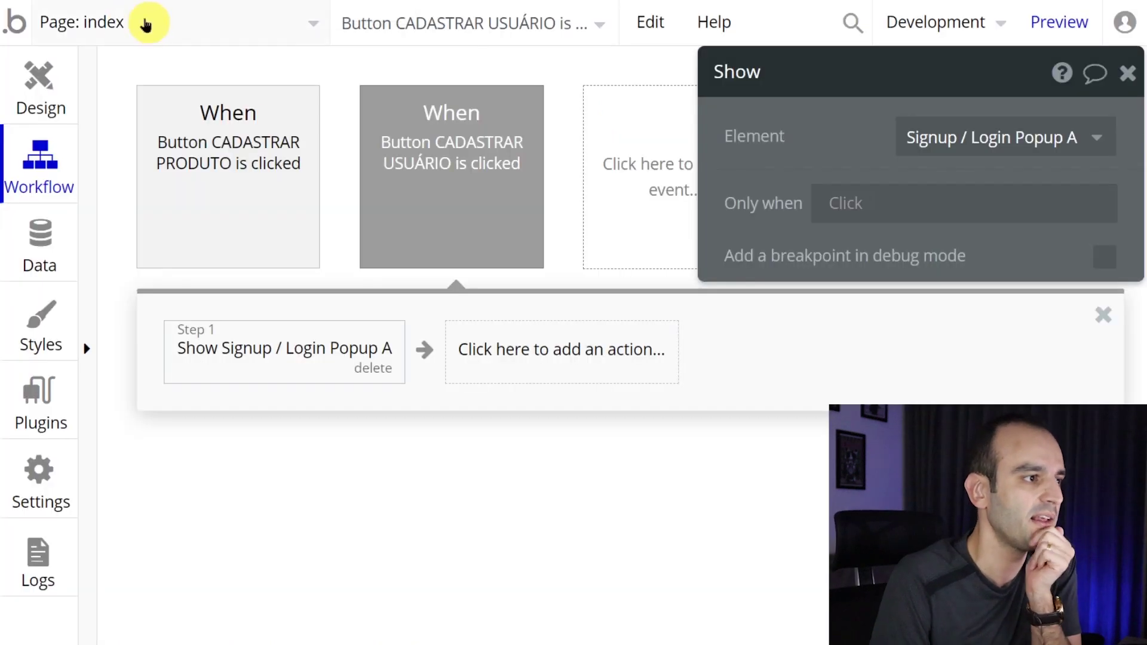
click(146, 20)
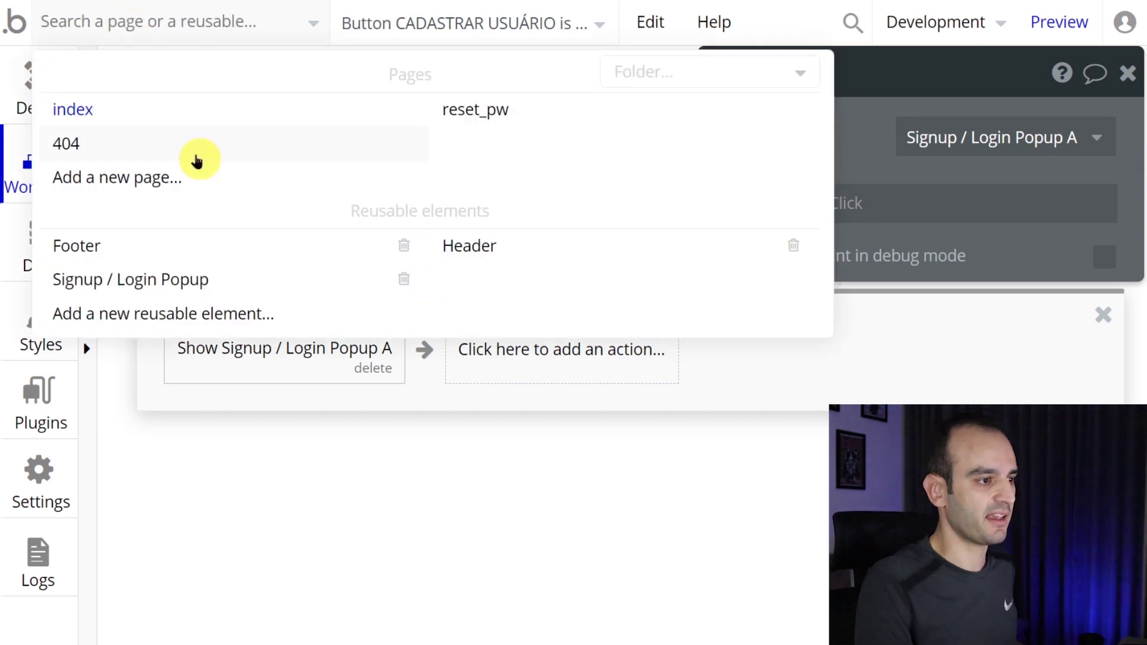
- Open the Signup / Login Popup reusable element in the Design view
click(269, 436)
click(122, 19)
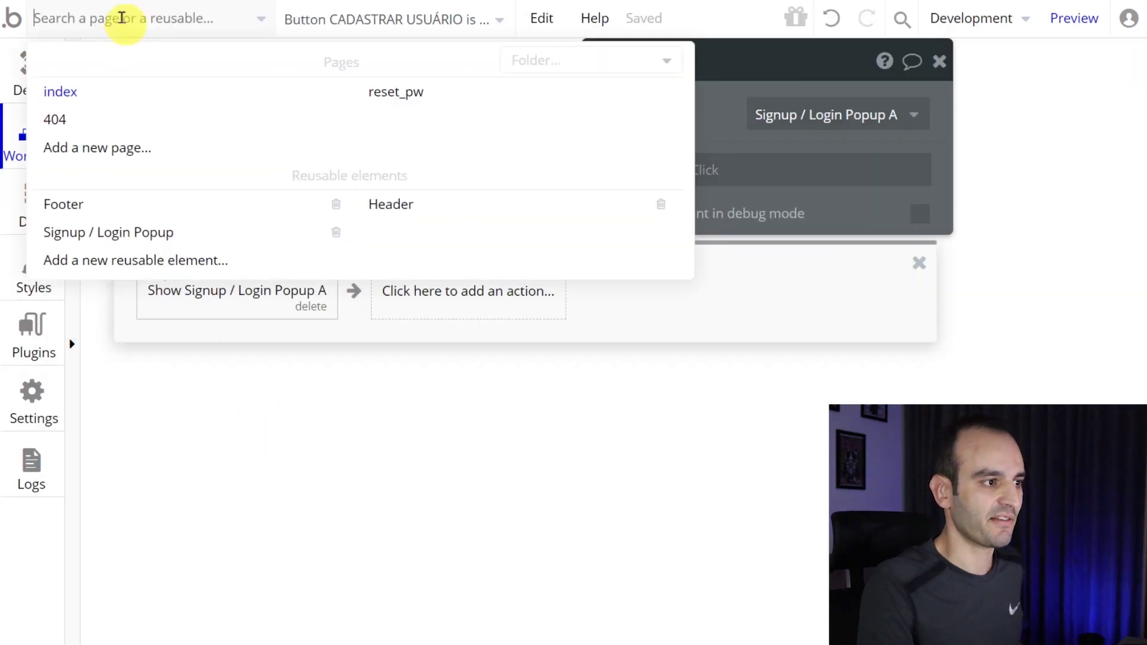
click(102, 234)
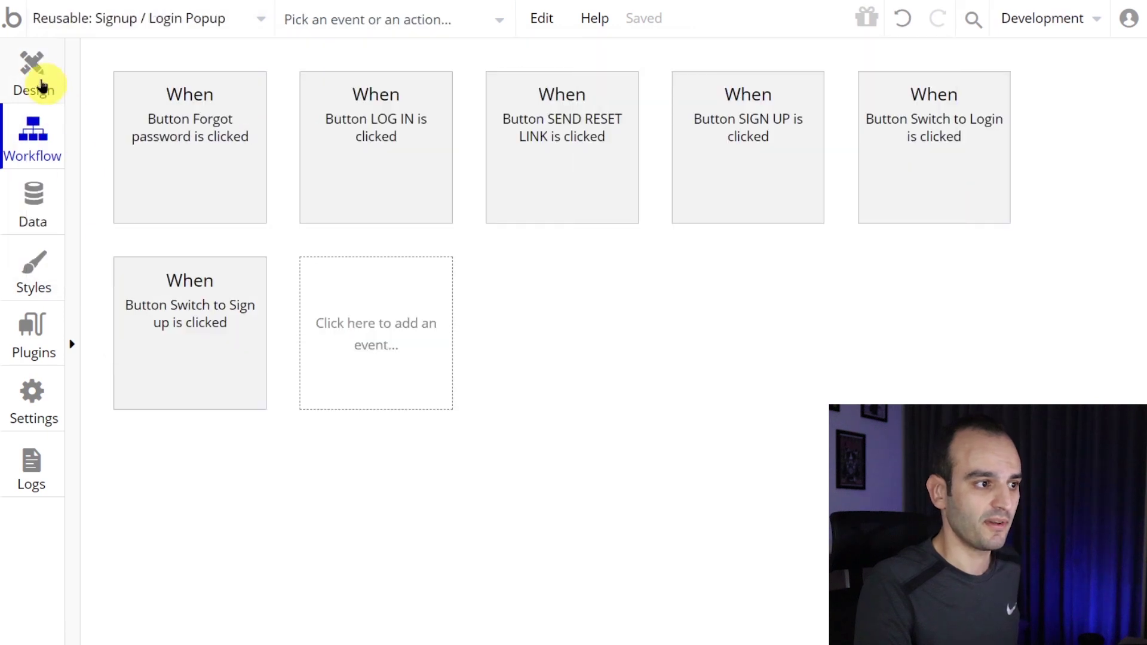
click(37, 83)
key(ctrl+minus)
key(ctrl+plus)
- Retitle the popup Cadastrar and edit the password, confirm-password and terms texts
click(465, 89)
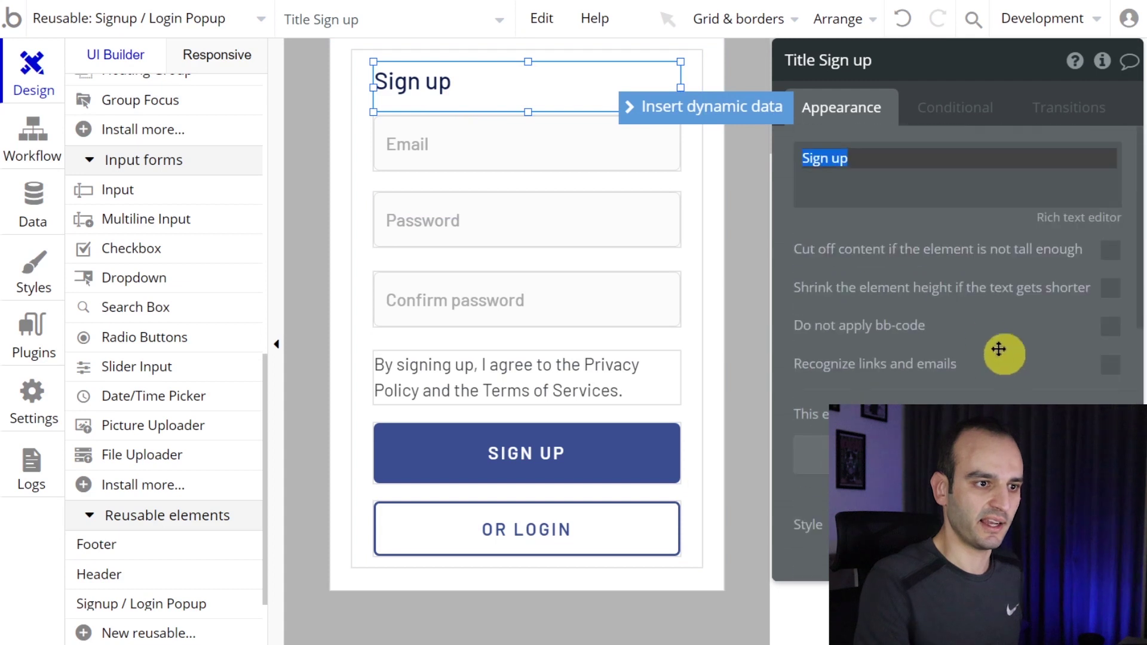
text(Cadast)
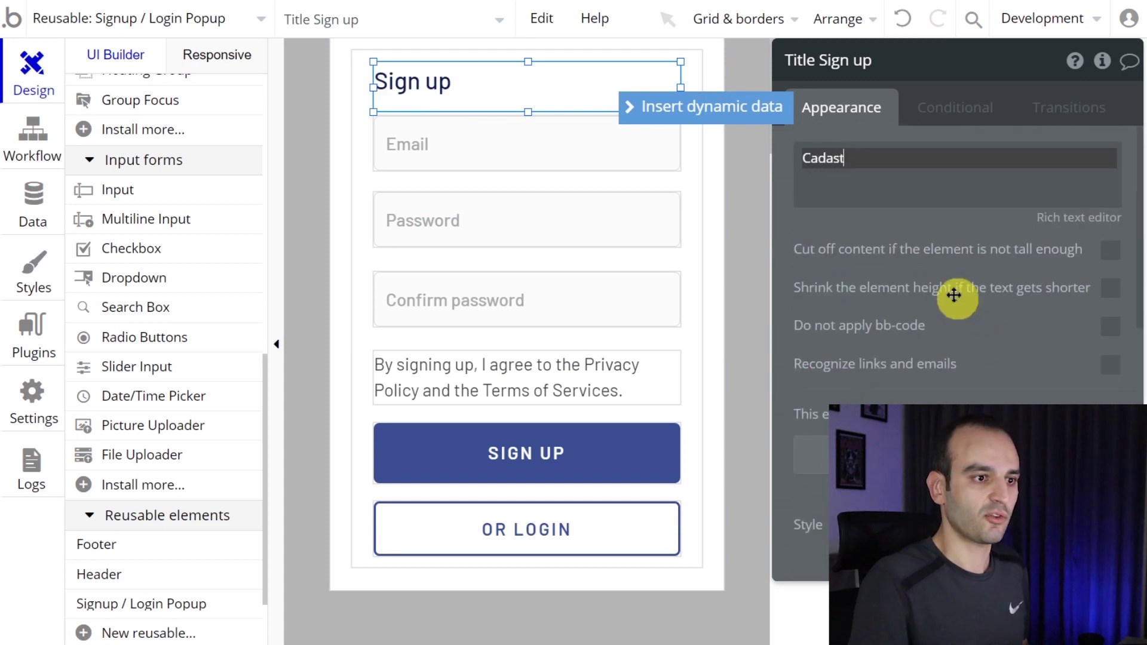
text(rar)
click(530, 235)
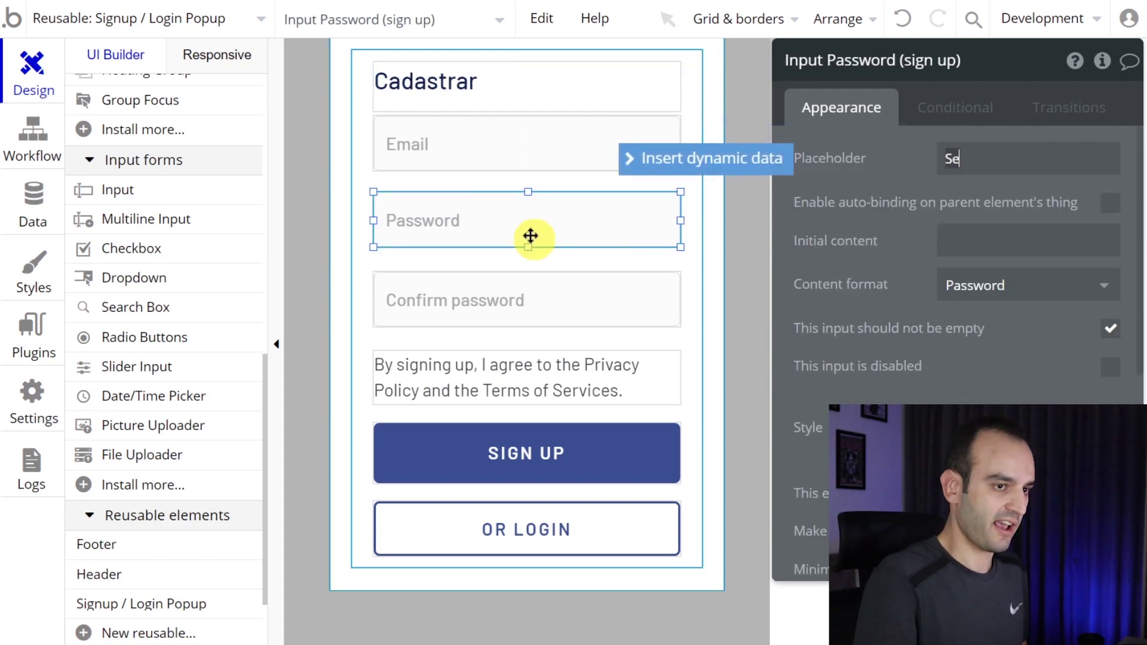
click(553, 289)
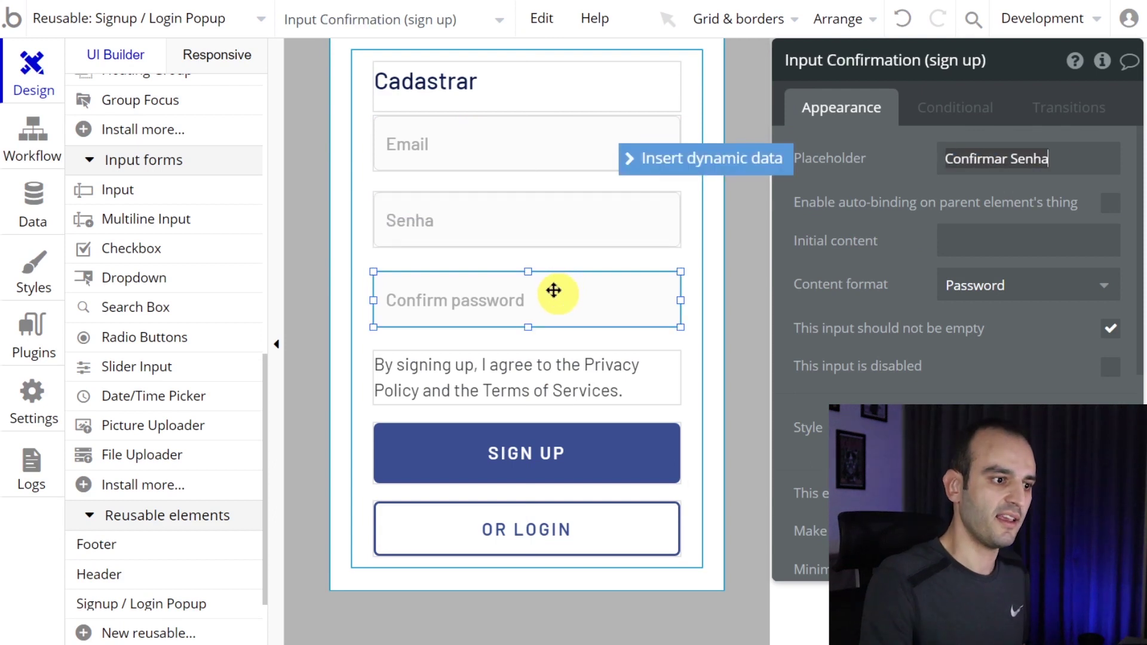
click(551, 364)
text(cordo com os termos de serviço)
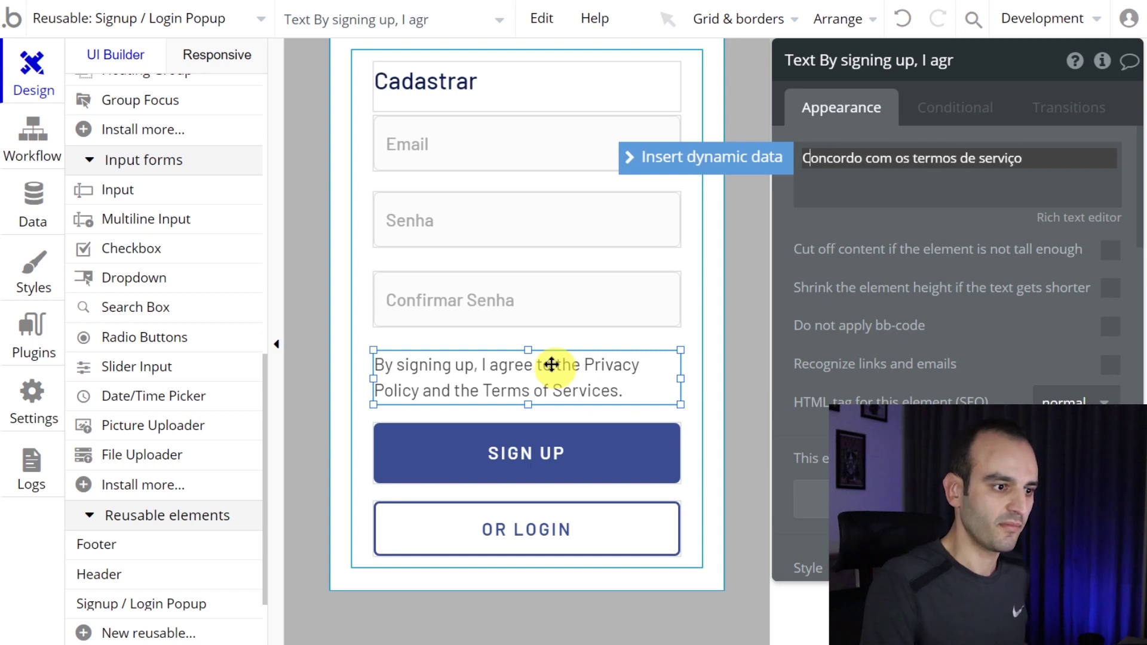
- Relabel the buttons CADASTRAR and OU LOGIN and make the terms text box slightly taller
click(594, 459)
text(CADAST)
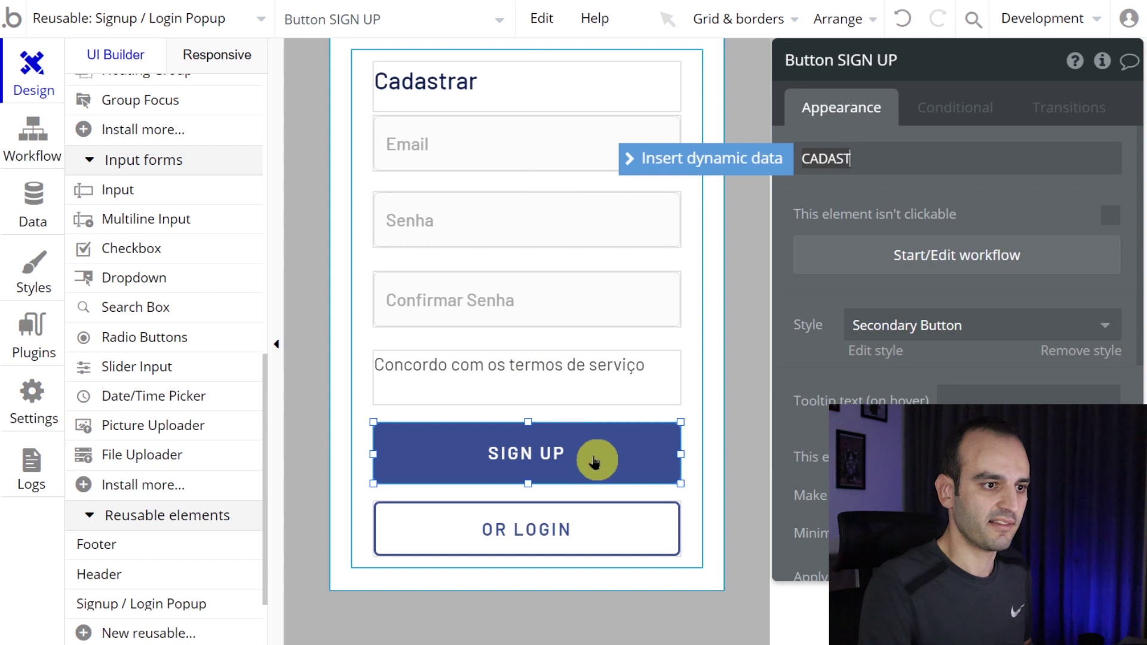
text(RAR)
click(580, 535)
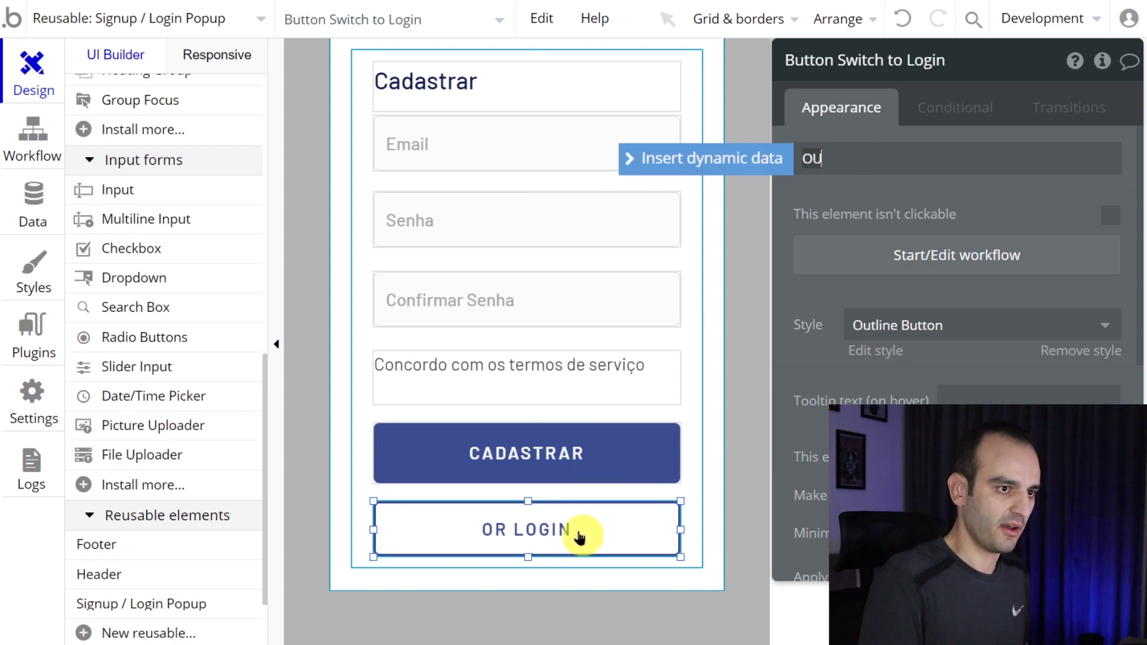
text(OU LOGIN)
scroll(179, 205, up, 10)
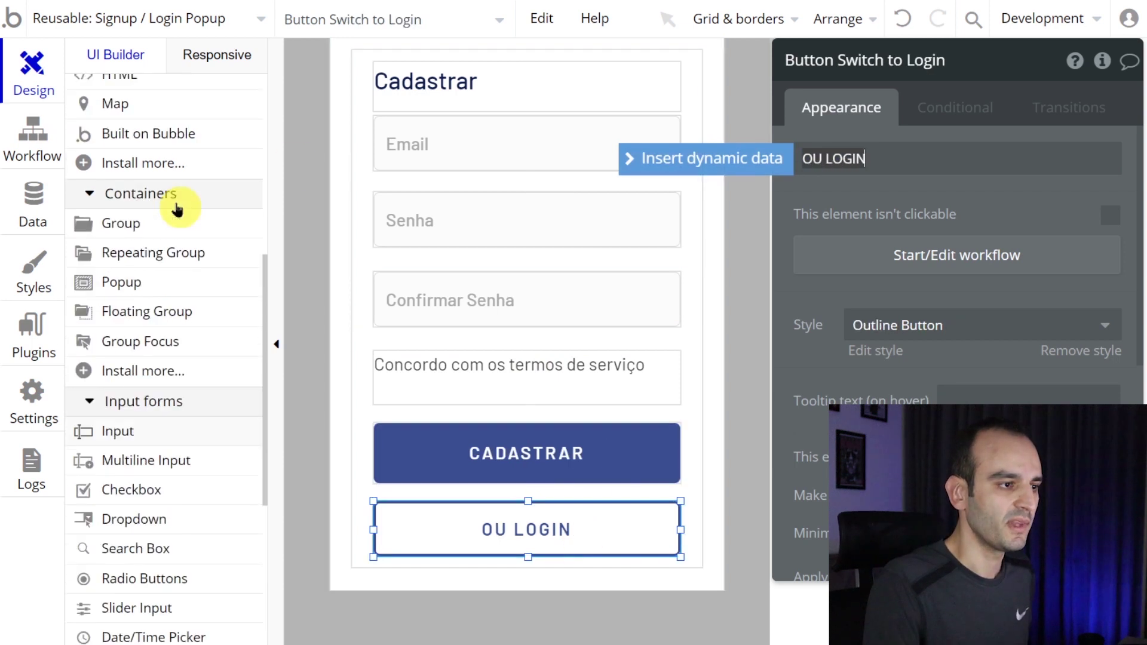
click(531, 190)
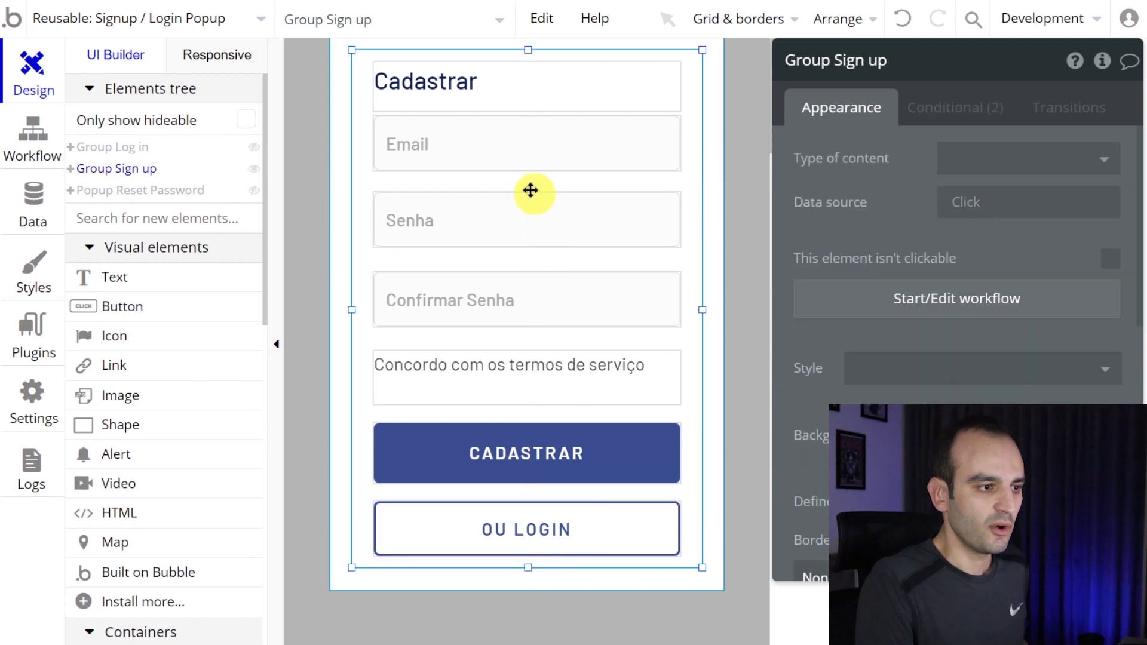
click(573, 378)
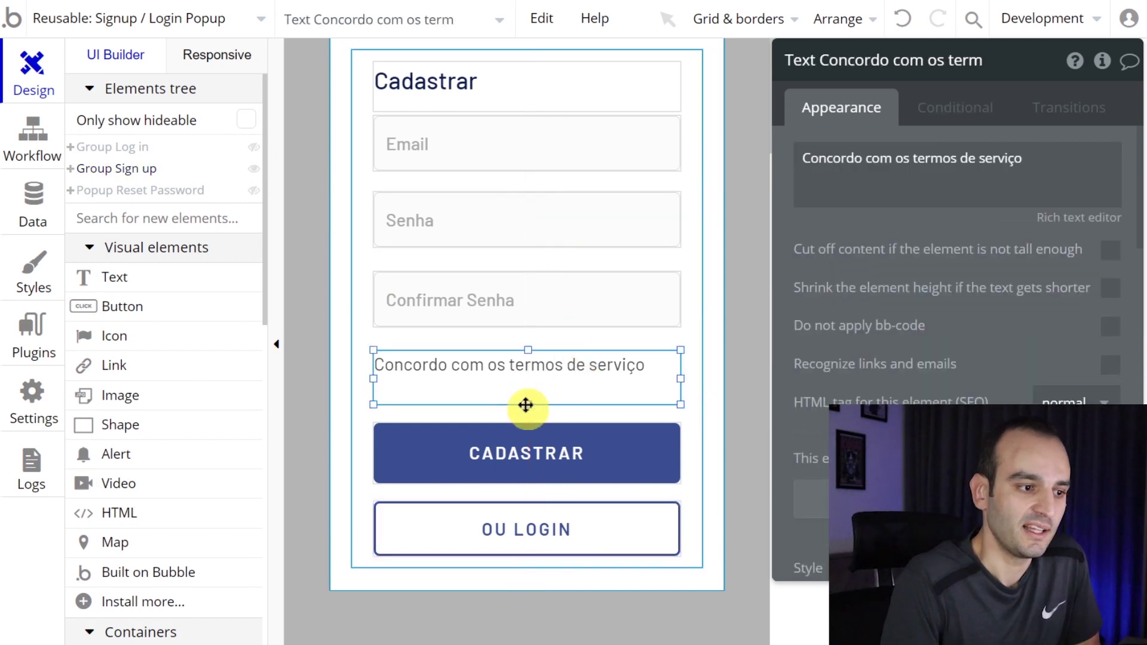
drag(529, 410, 542, 447)
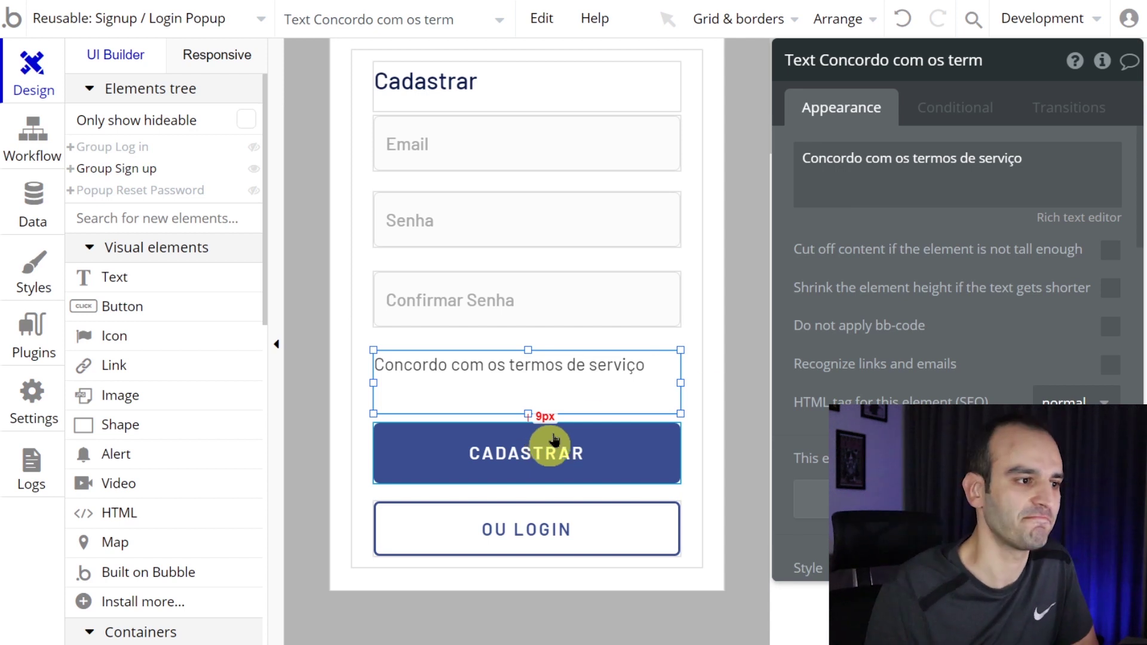
- Nudge the terms text, CADASTRAR button and Senha fields down to make room below Email
click(512, 164)
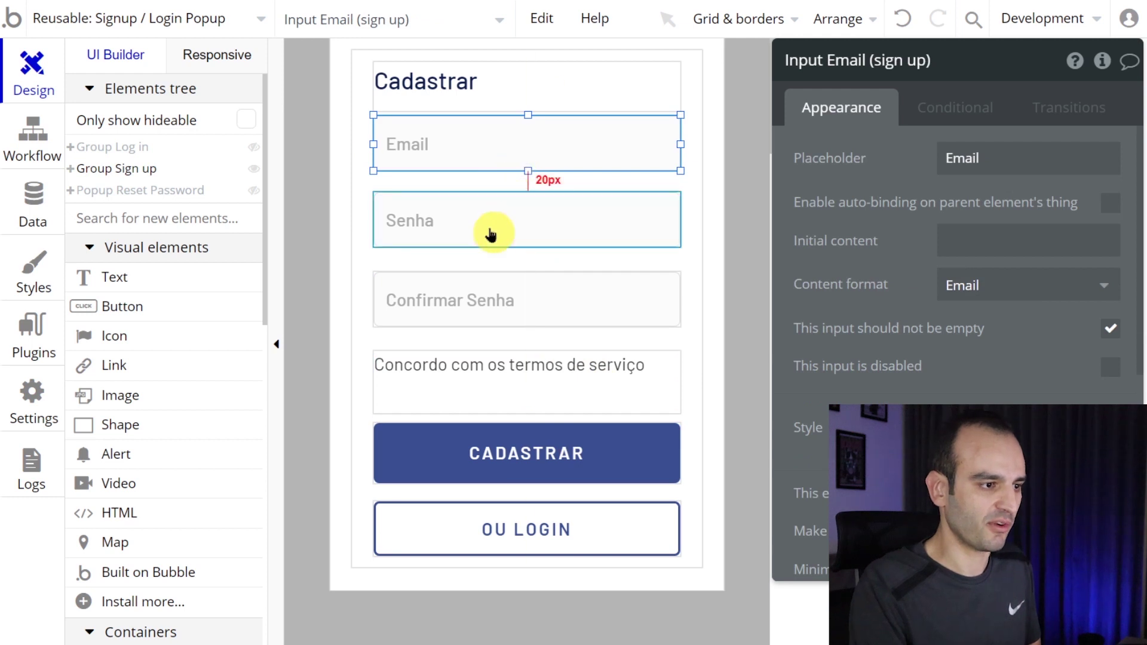
click(486, 366)
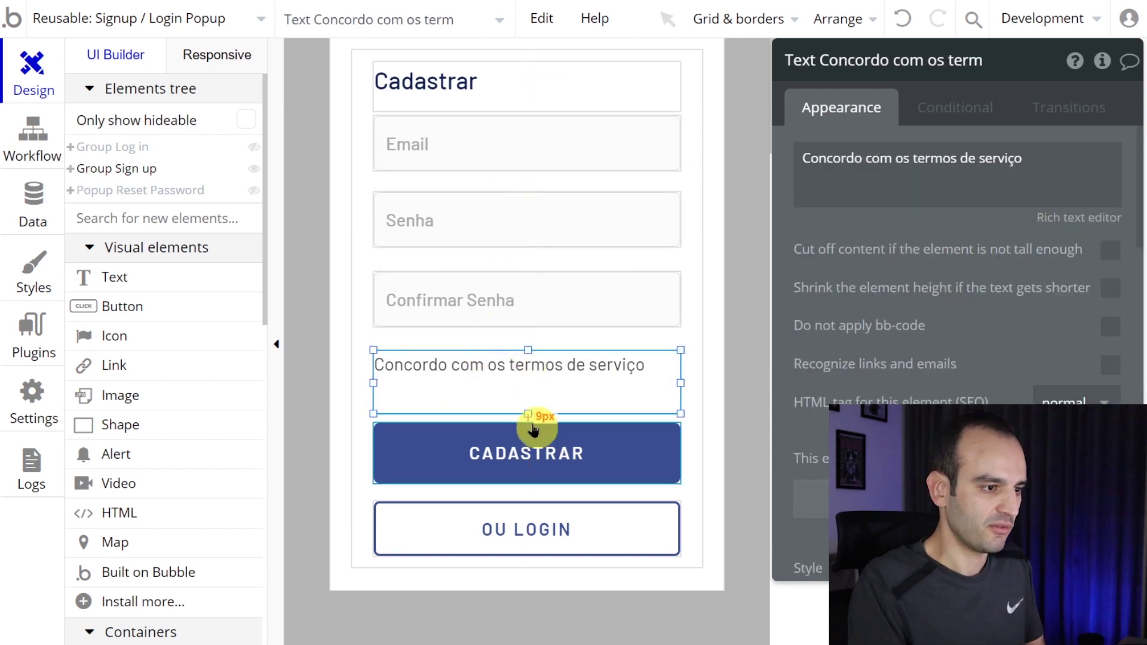
click(528, 469)
key(Down)
key(Down)
key(Down)
key(Down)
key(Down)
key(Down)
key(Down)
key(Down)
key(Down)
key(Down)
key(Down)
key(Down)
key(Down)
key(Down)
key(Down)
key(Down)
key(Down)
key(Down)
key(Down)
click(506, 387)
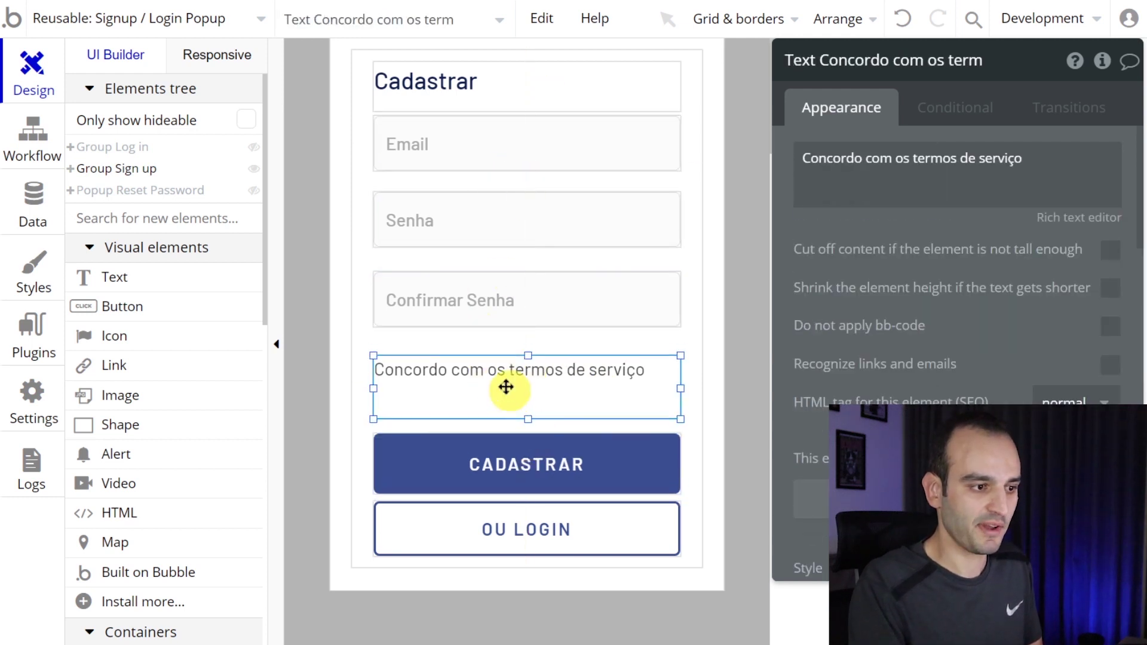
key(Down)
key(Down)
key(Down)
key(Down)
key(Down)
key(Down)
key(Down)
key(Down)
key(Down)
key(Down)
key(Down)
key(Down)
key(Down)
key(Down)
key(Down)
key(Down)
key(Down)
key(Down)
key(Down)
key(Down)
click(500, 328)
click(499, 210)
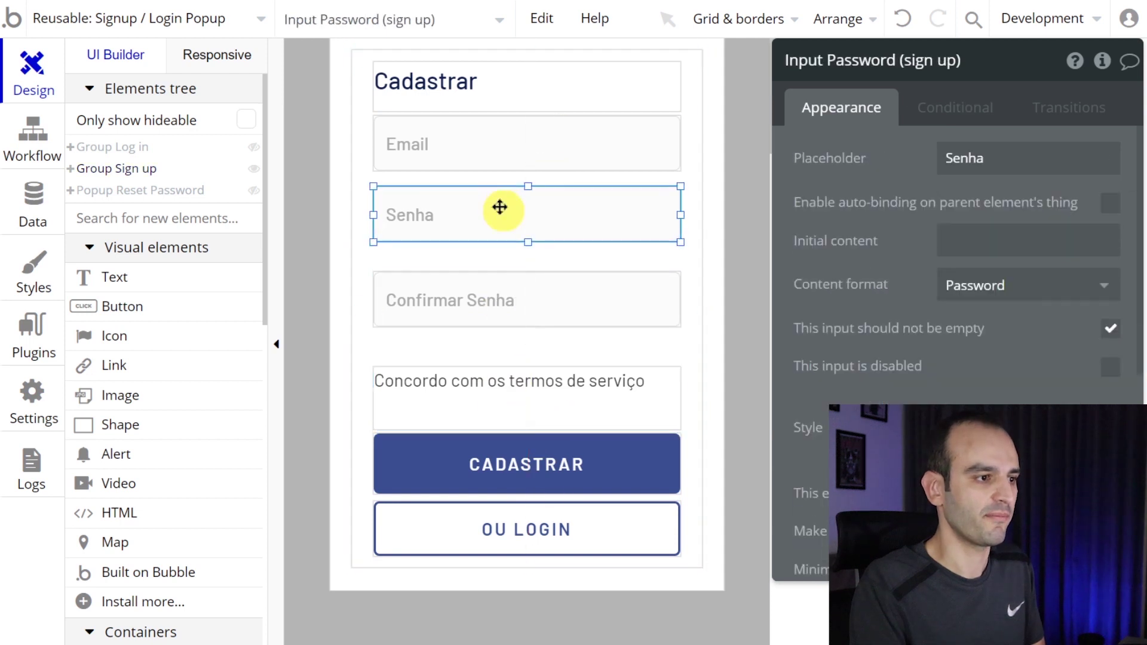
key(Up)
key(Up)
key(Up)
key(Up)
key(Up)
key(Up)
key(Up)
key(Up)
key(Up)
key(Up)
key(Up)
key(Up)
key(Up)
key(Up)
key(Up)
key(Up)
key(Up)
key(Up)
click(507, 297)
key(Down)
key(Down)
key(Down)
key(Down)
key(Down)
key(Down)
key(Down)
key(Down)
key(Down)
key(Down)
key(Down)
key(Down)
key(Down)
key(Down)
key(Down)
key(Down)
key(Down)
key(Down)
key(Down)
key(Down)
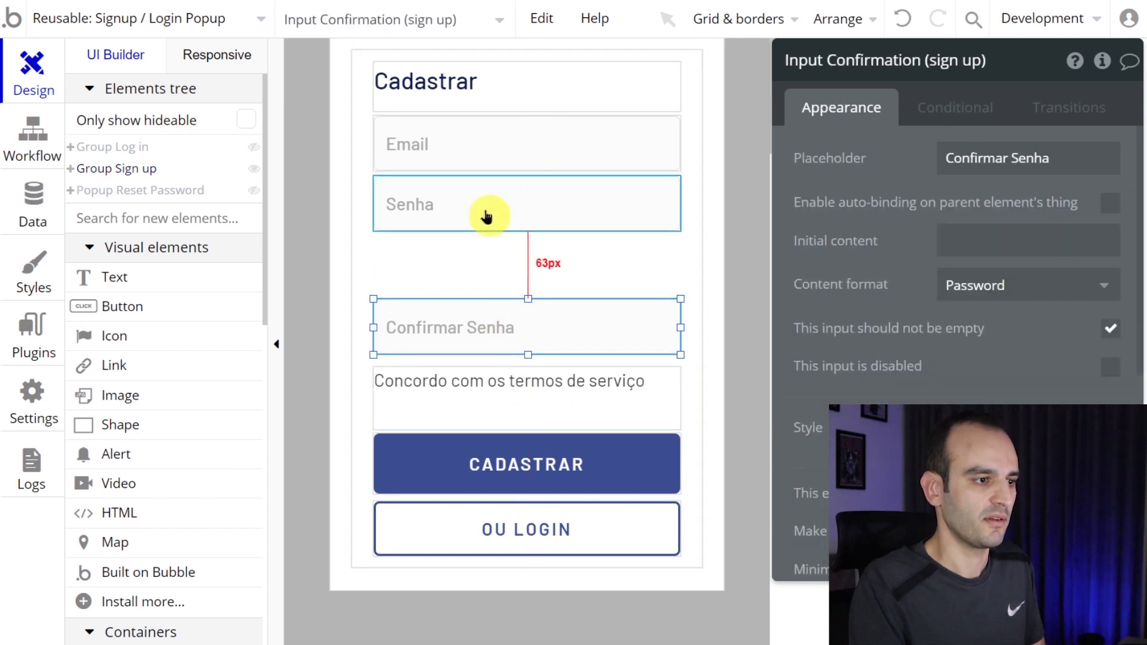
click(486, 216)
key(Down)
key(Down)
key(Down)
key(Down)
key(Down)
key(Down)
key(Down)
key(Down)
key(Down)
key(Down)
key(Down)
key(Down)
key(Down)
key(Down)
key(Down)
key(Down)
key(Down)
key(Down)
key(Down)
key(Down)
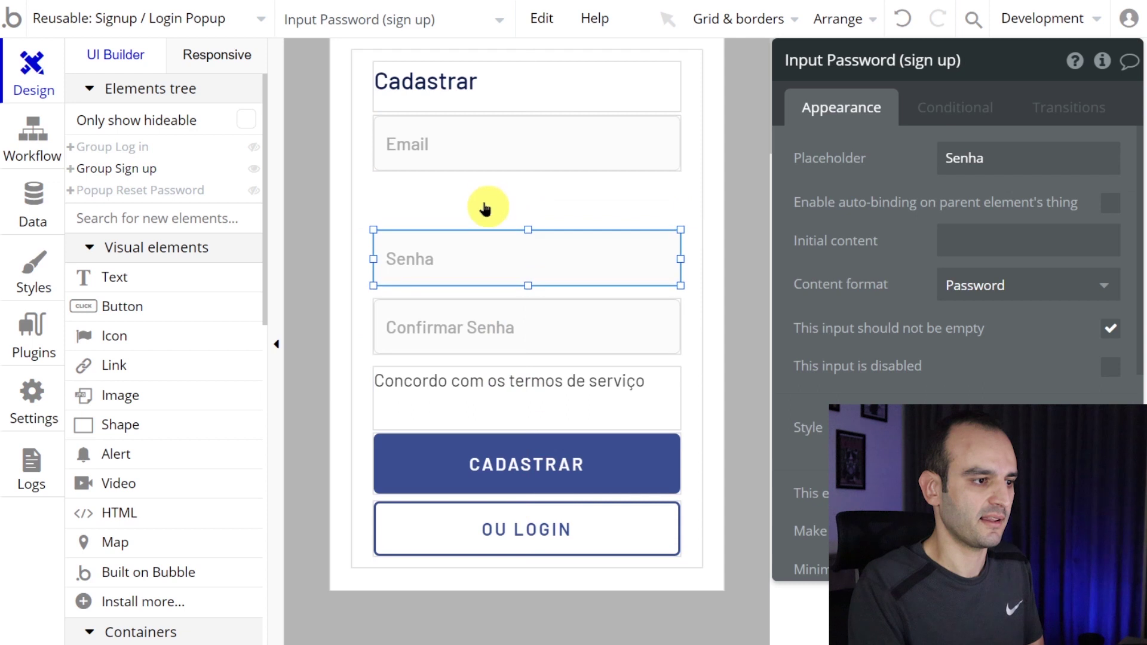
key(Down)
key(Down)
key(Down)
key(Down)
key(Down)
key(Down)
key(Down)
key(Down)
key(Down)
key(Down)
- Duplicate the Email input below it with placeholder 'Seu número de WhatsApp' and Text content format
click(473, 145)
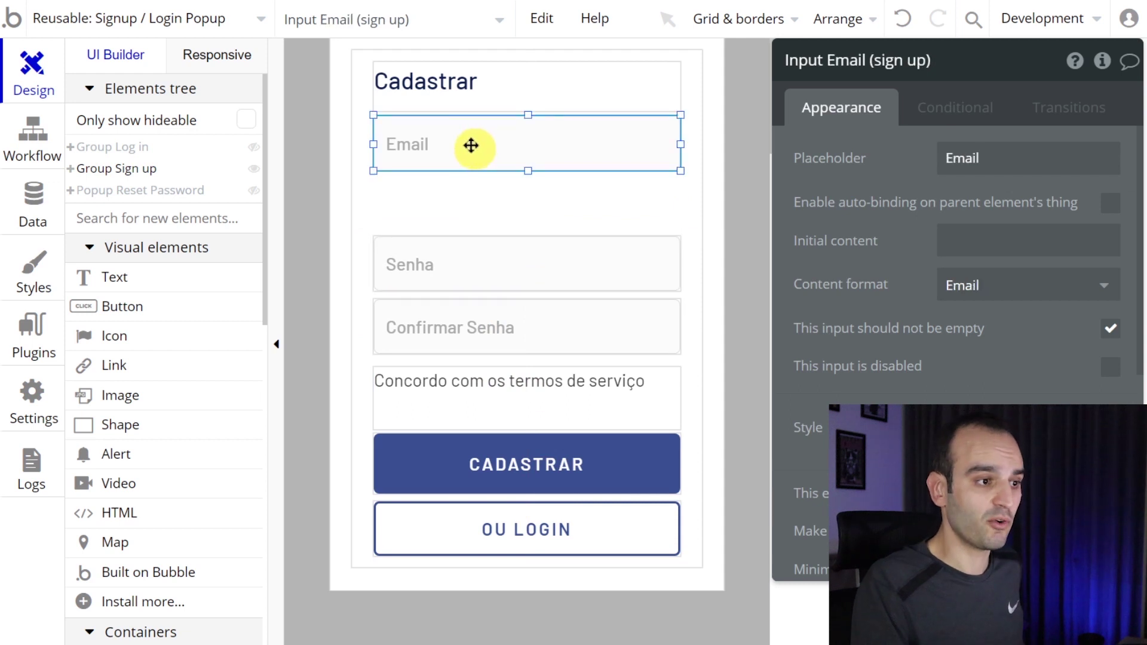
key(ctrl+c)
key(ctrl+v)
drag(474, 161, 466, 215)
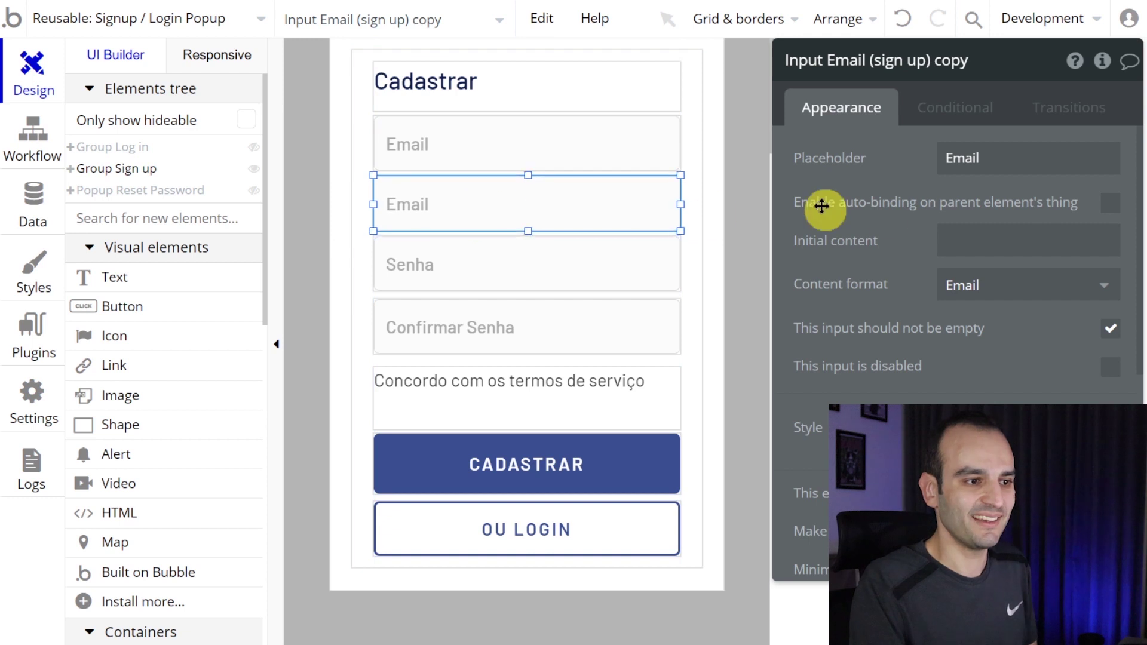
double_click(962, 158)
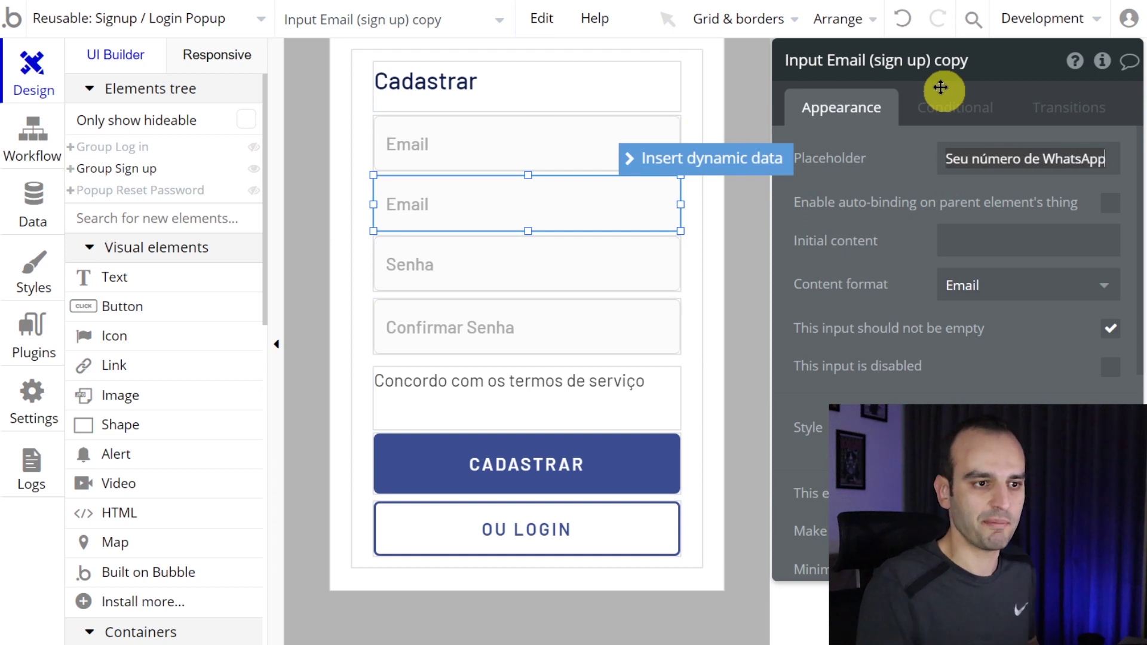
click(883, 158)
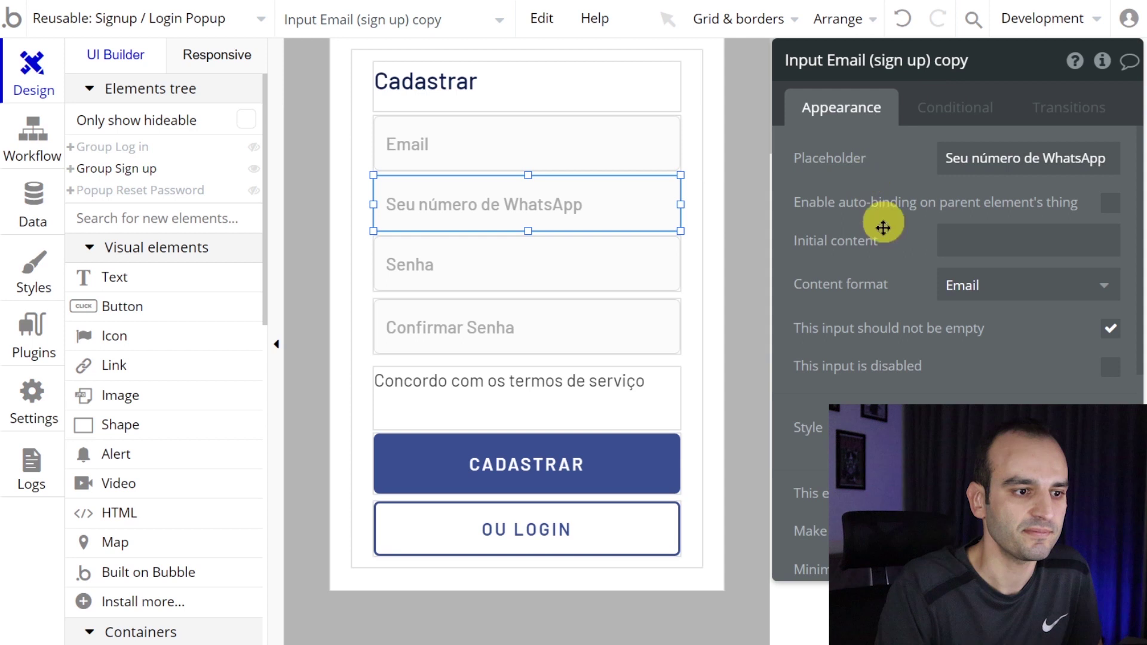
click(955, 285)
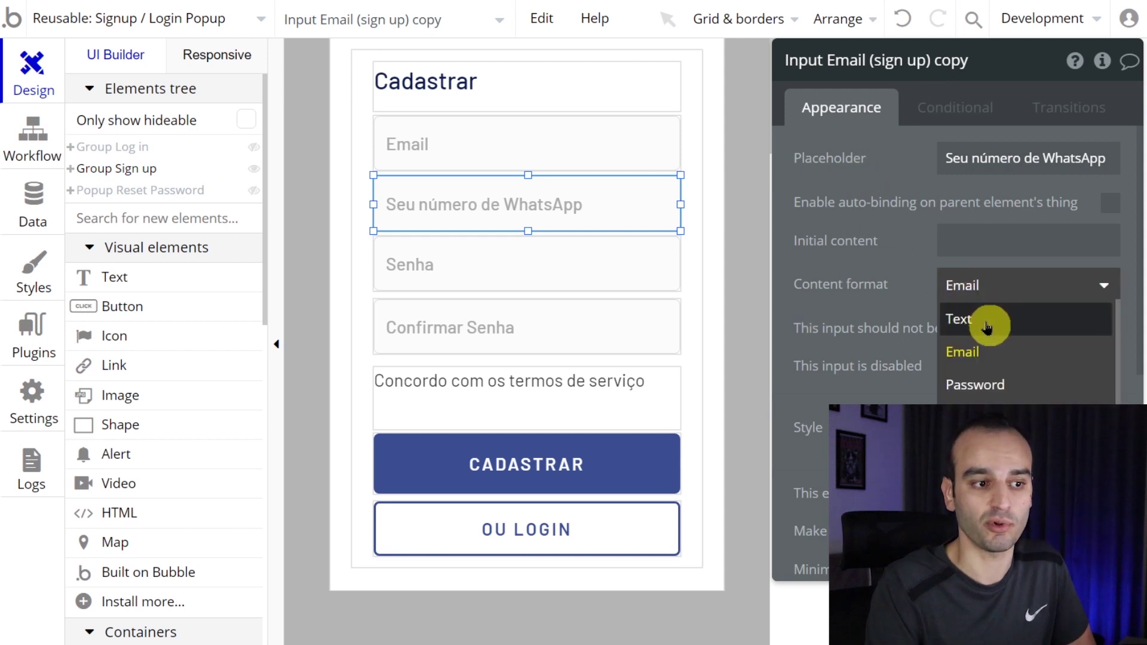
click(962, 319)
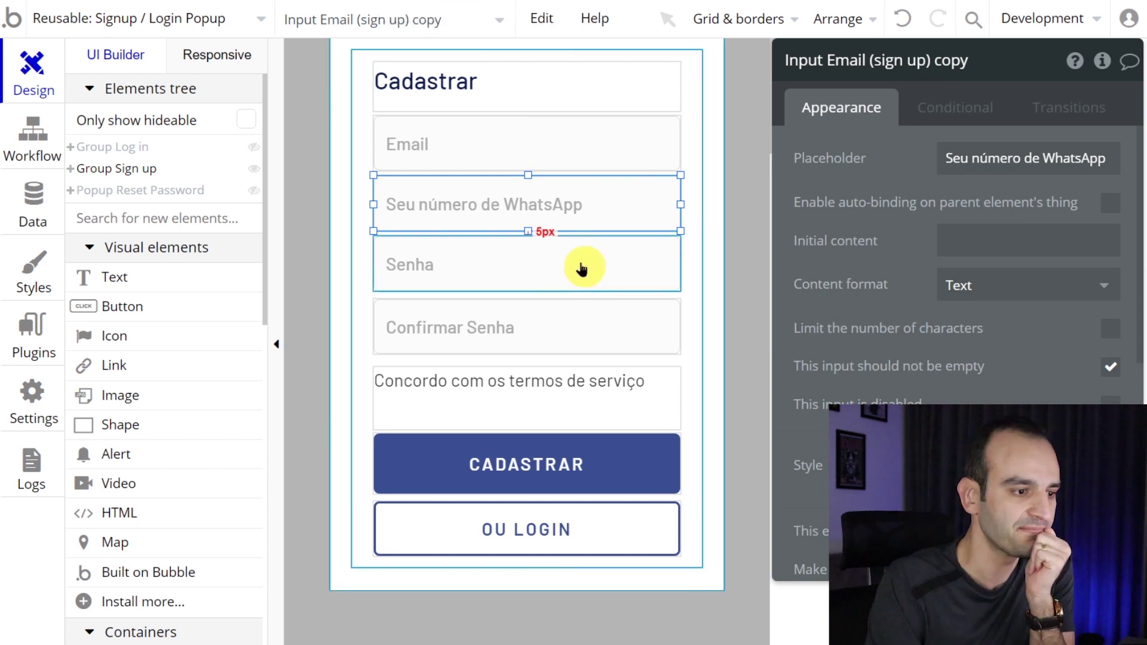
click(551, 462)
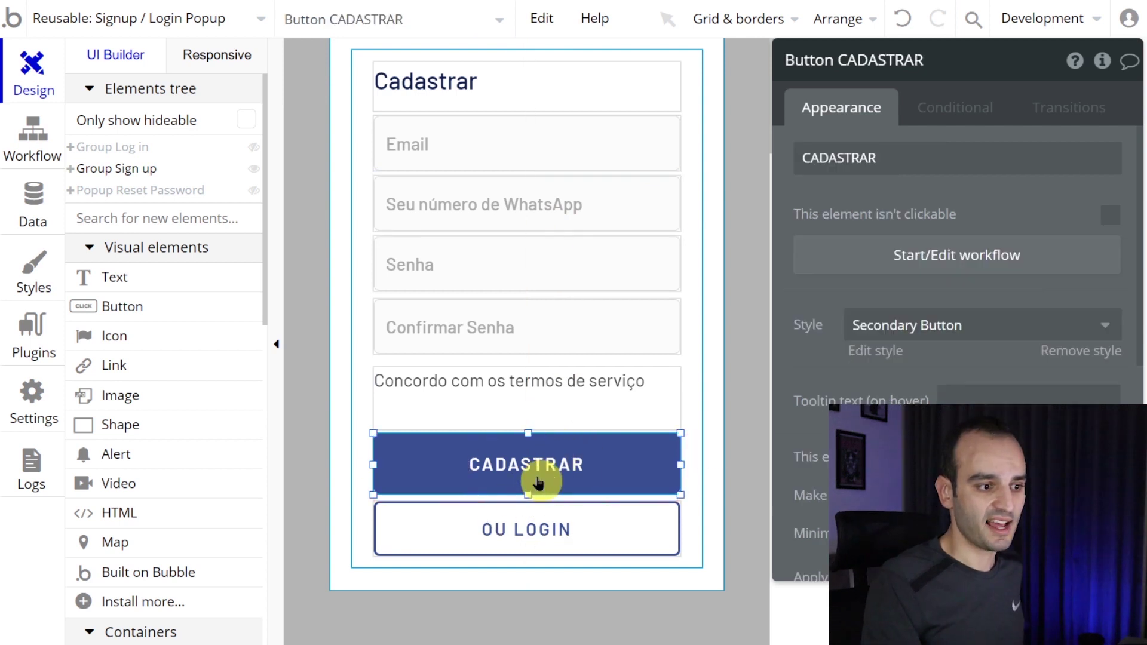
- Add the whatsapp field to the CADASTRAR workflow's Sign the user up step
click(912, 254)
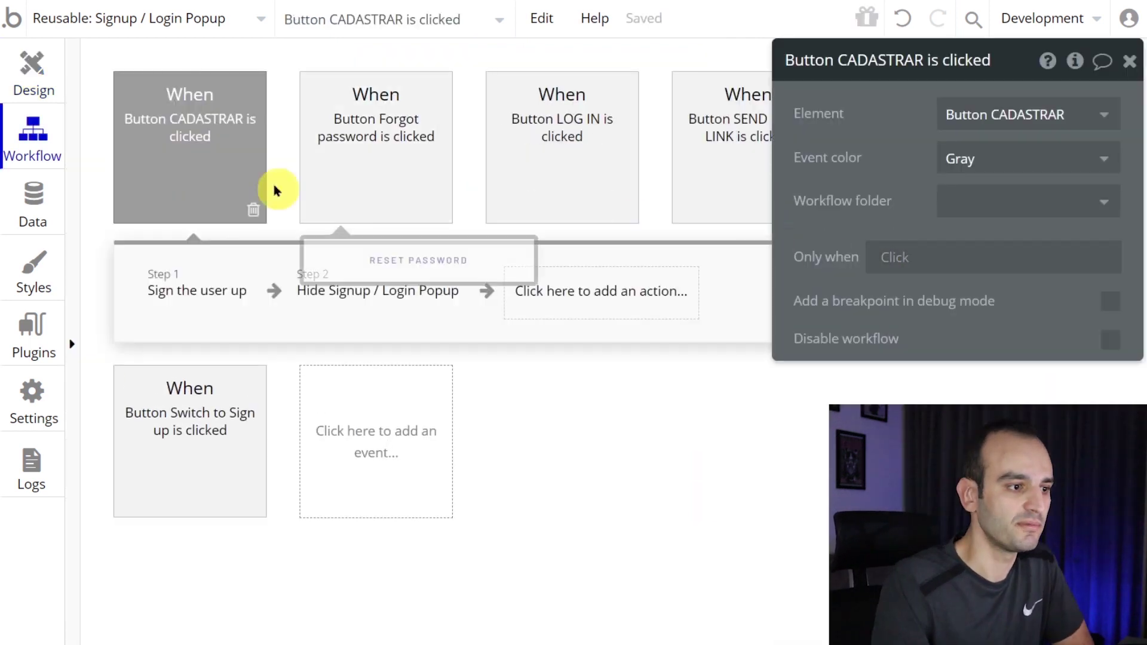
click(179, 288)
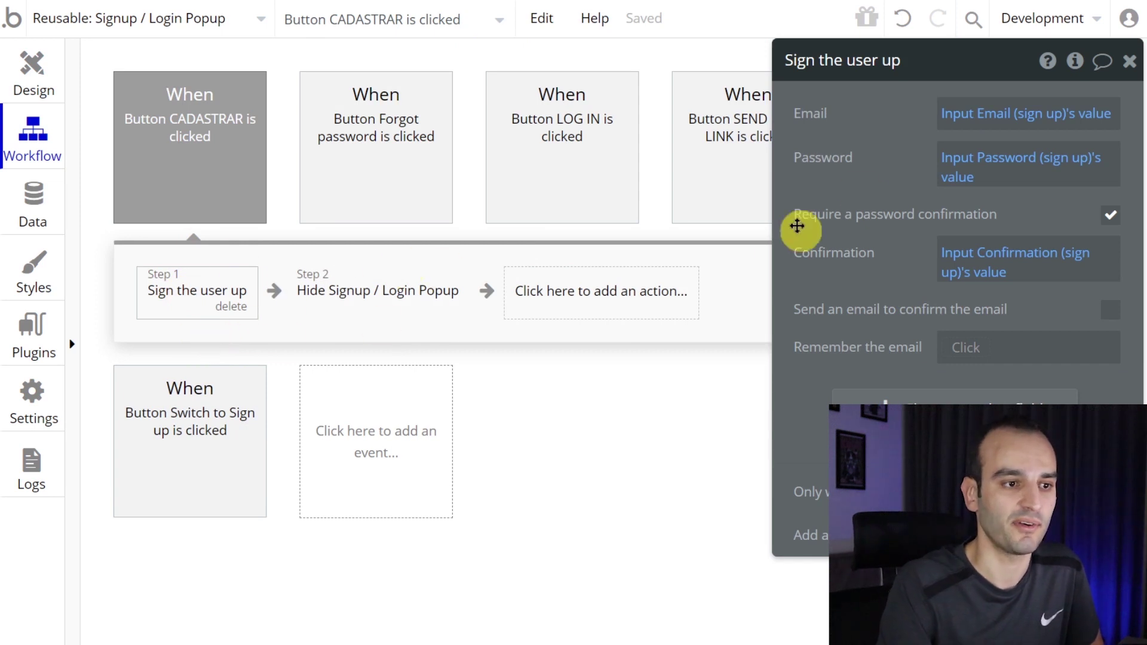
click(283, 284)
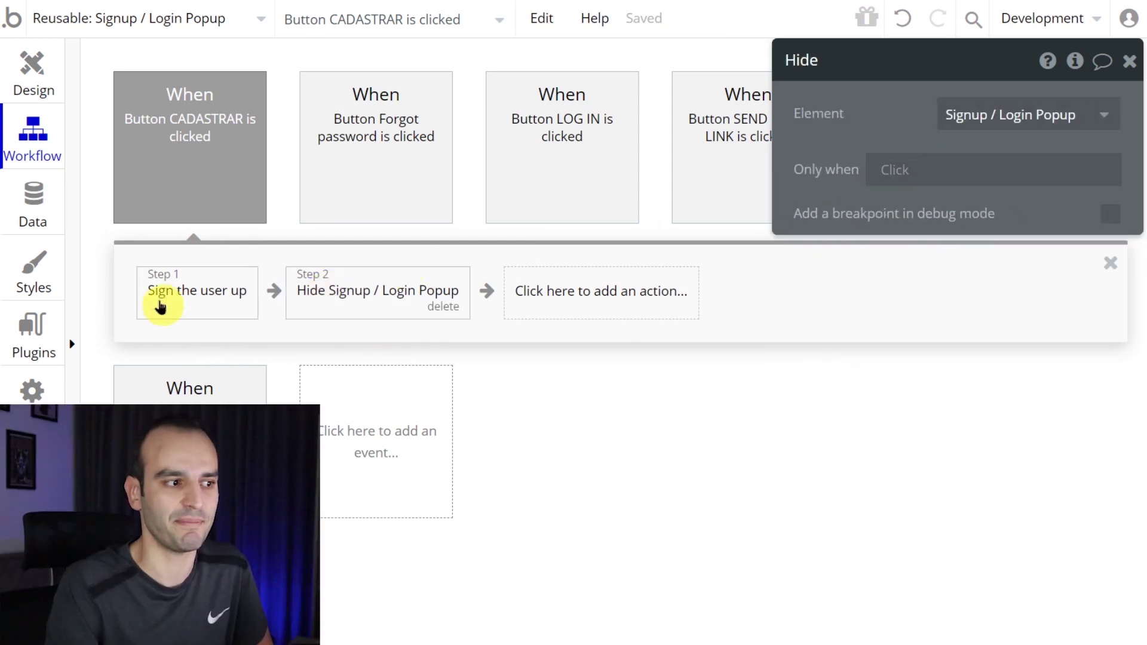
click(153, 309)
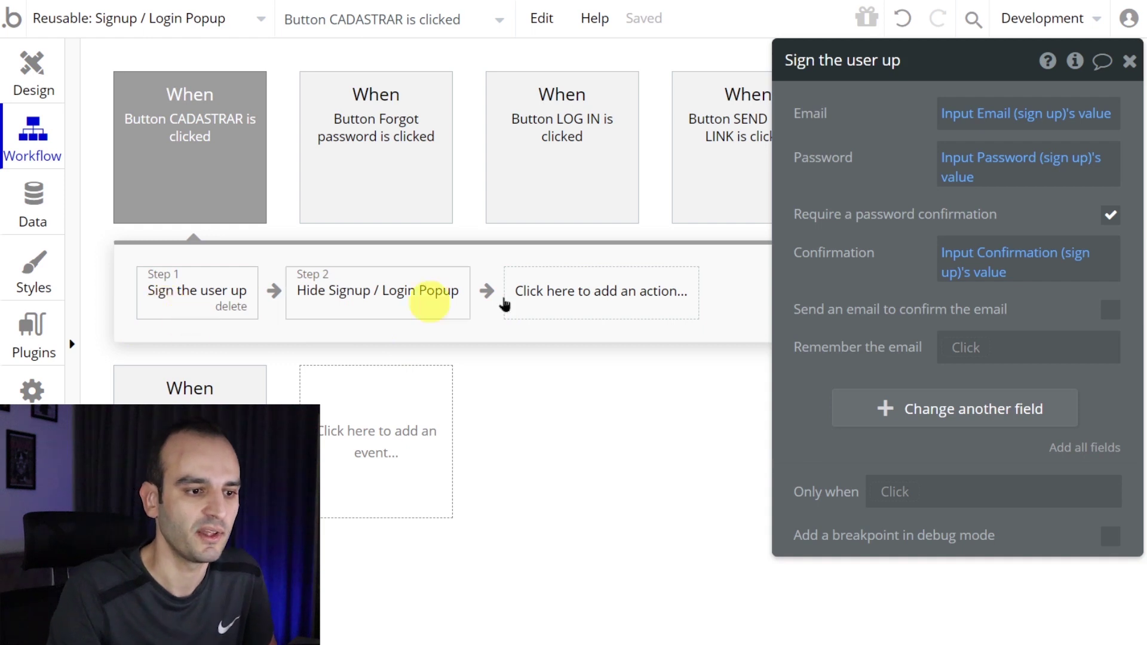
click(939, 416)
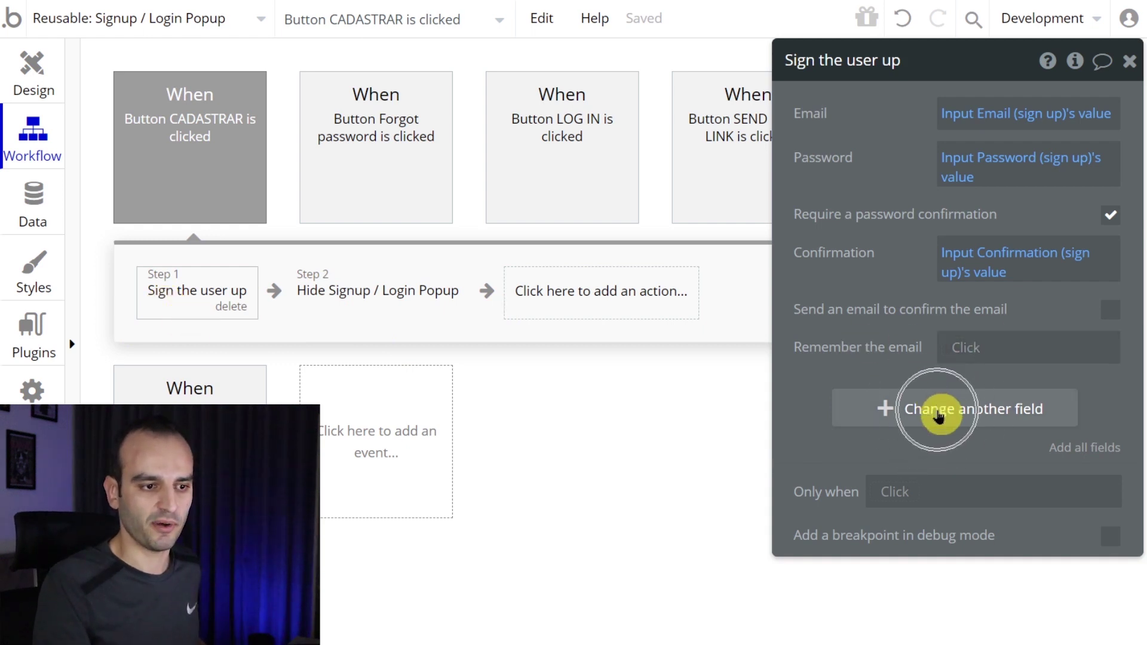
click(939, 416)
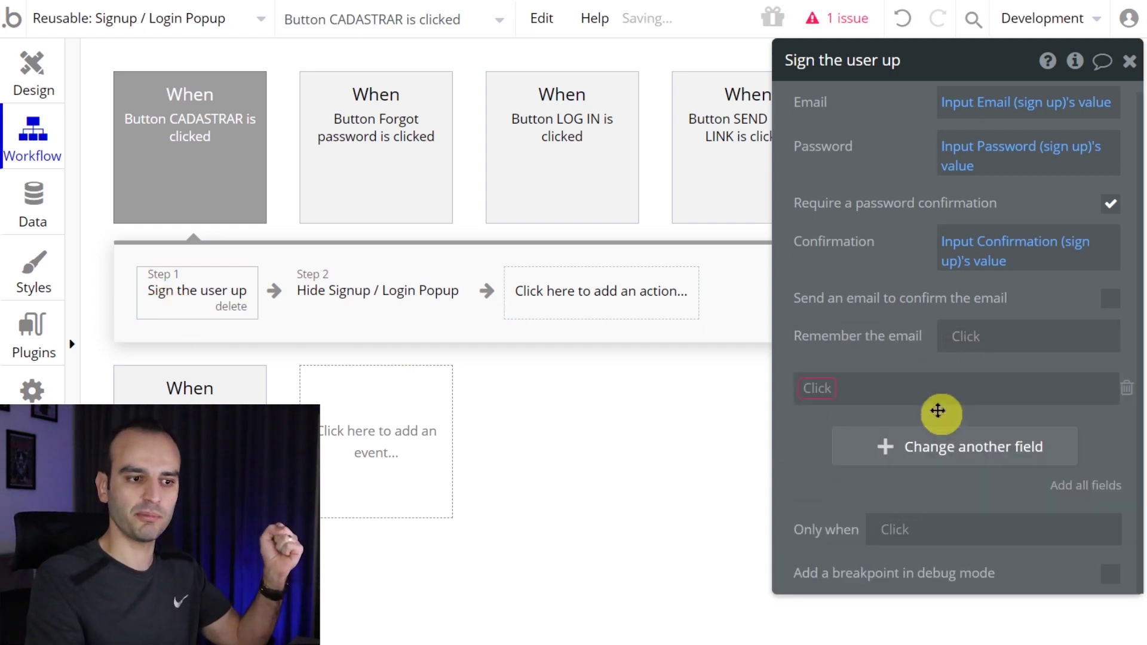
click(827, 390)
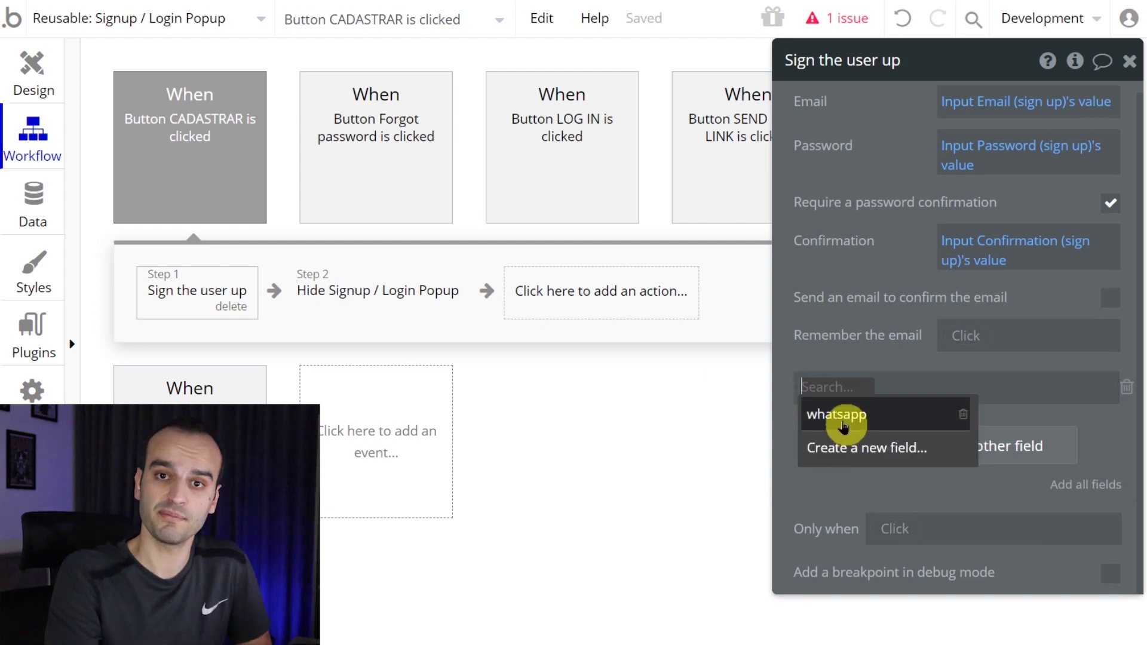
click(843, 418)
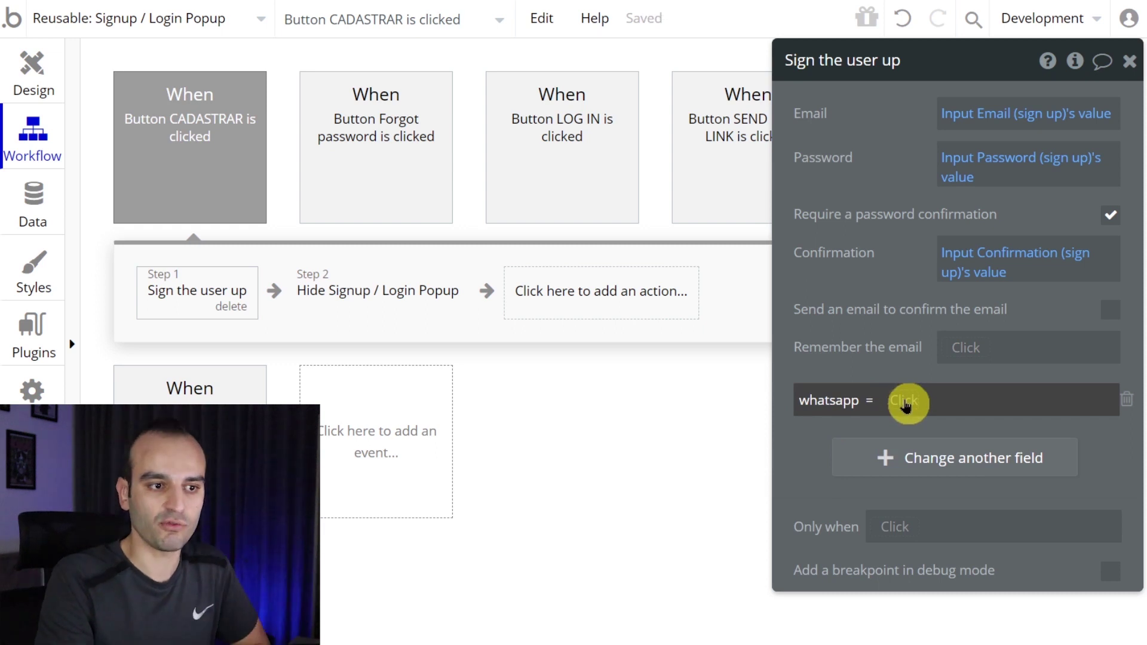
click(905, 402)
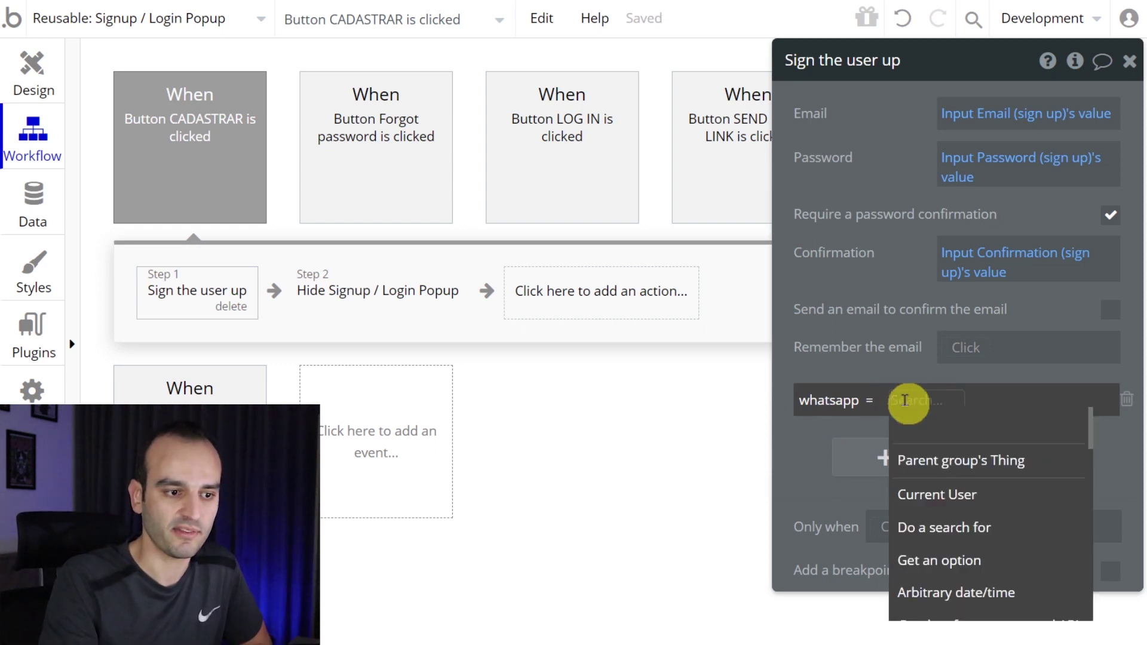
scroll(986, 487, down, 5)
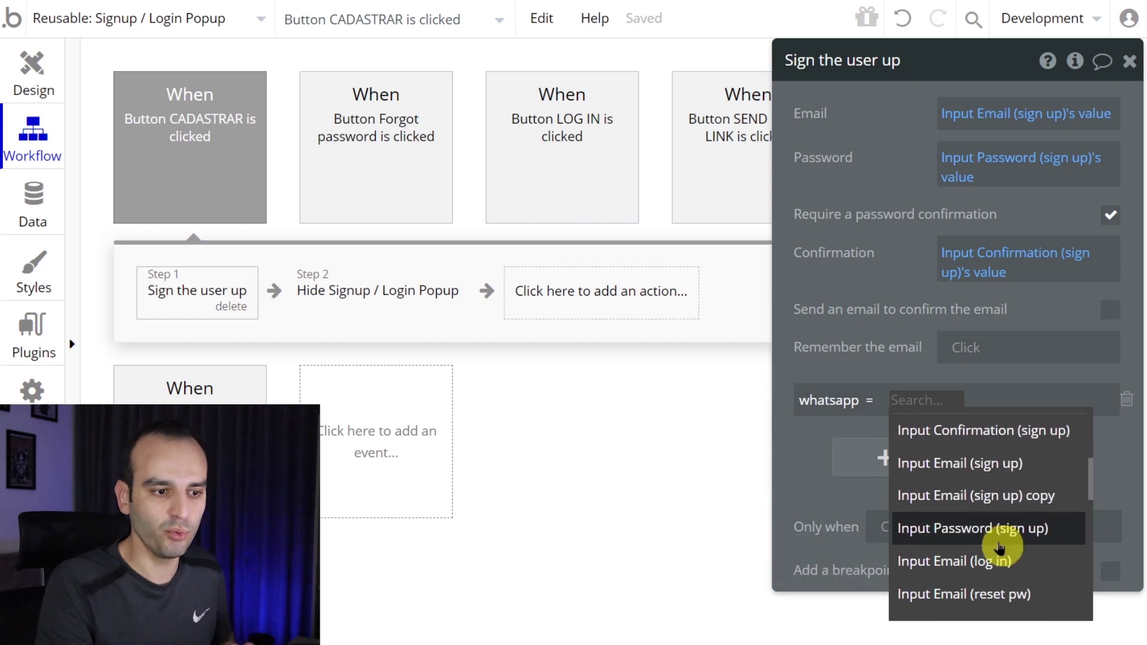
scroll(994, 573, down, 2)
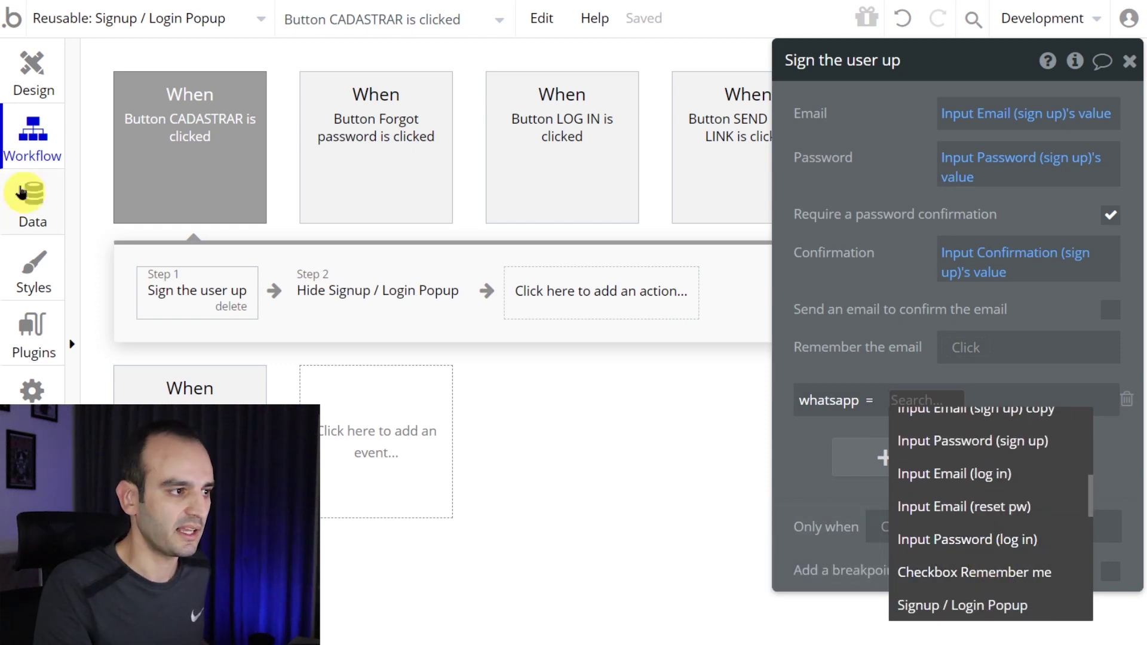
click(40, 75)
- Rename the WhatsApp input element to Input WHATSAPP
click(543, 202)
click(831, 60)
drag(831, 60, 993, 45)
text(WHATS)
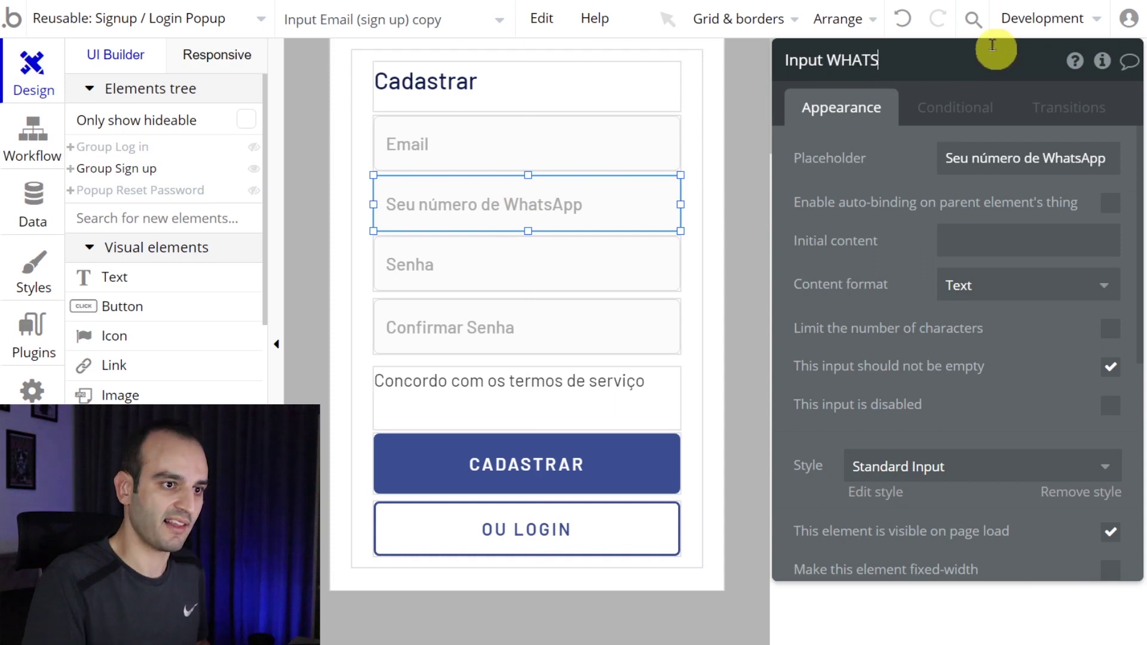
text(APP)
key(Return)
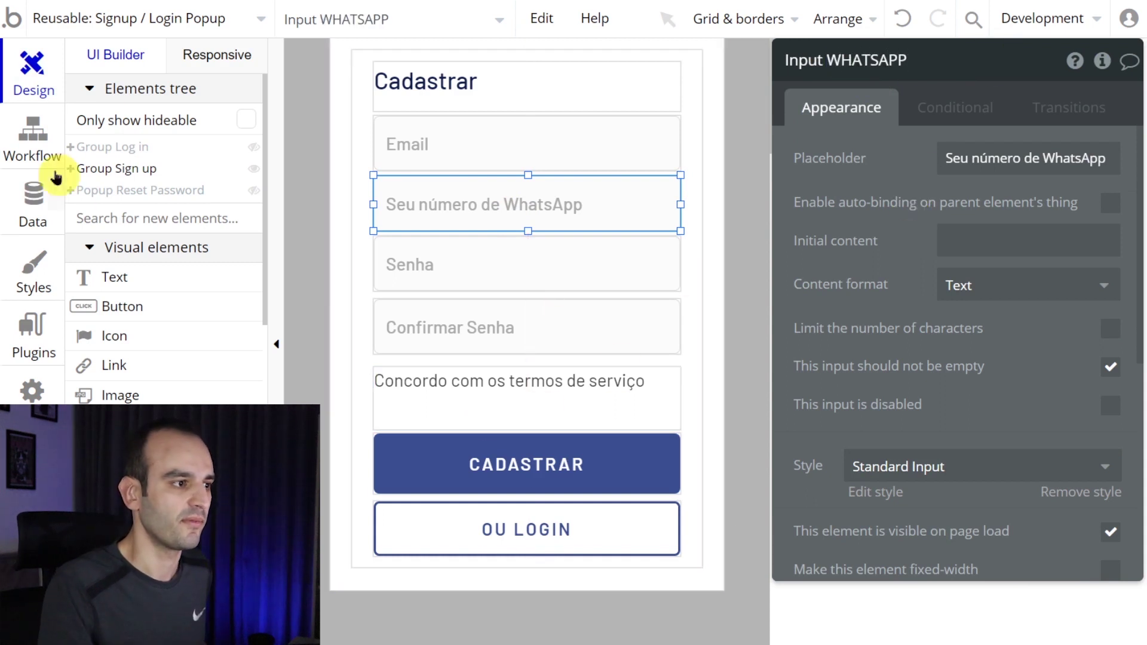
- Set the sign-up step's whatsapp value to Input WHATSAPP's value
click(472, 450)
click(974, 255)
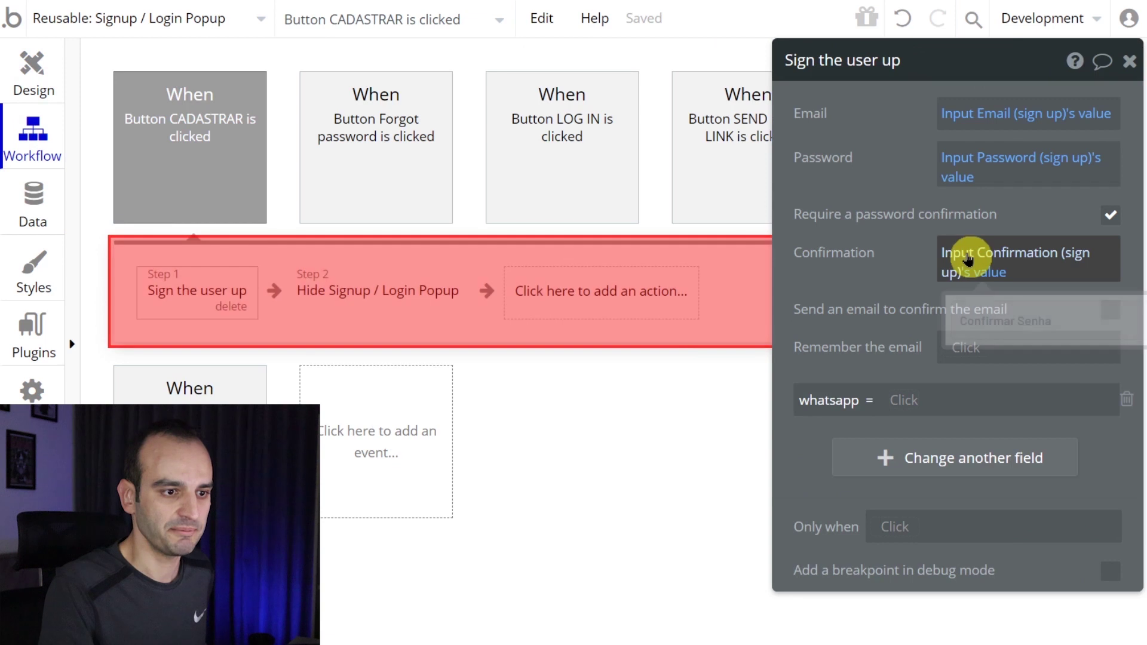
click(917, 398)
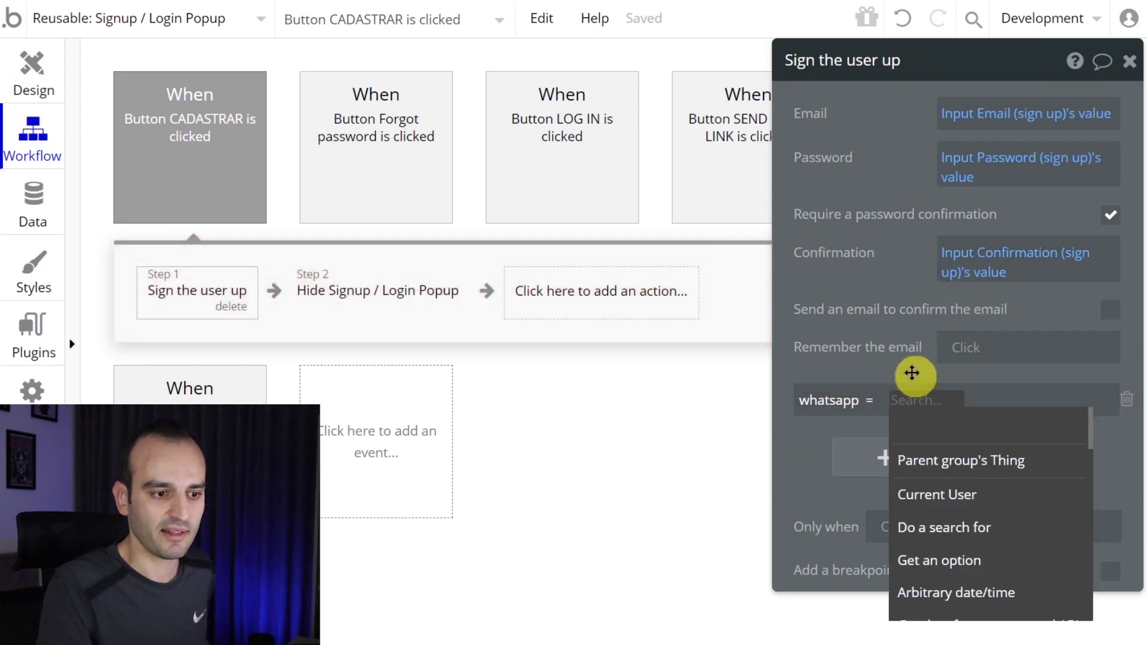
scroll(975, 480, down, 1)
scroll(975, 480, down, 3)
scroll(992, 534, down, 2)
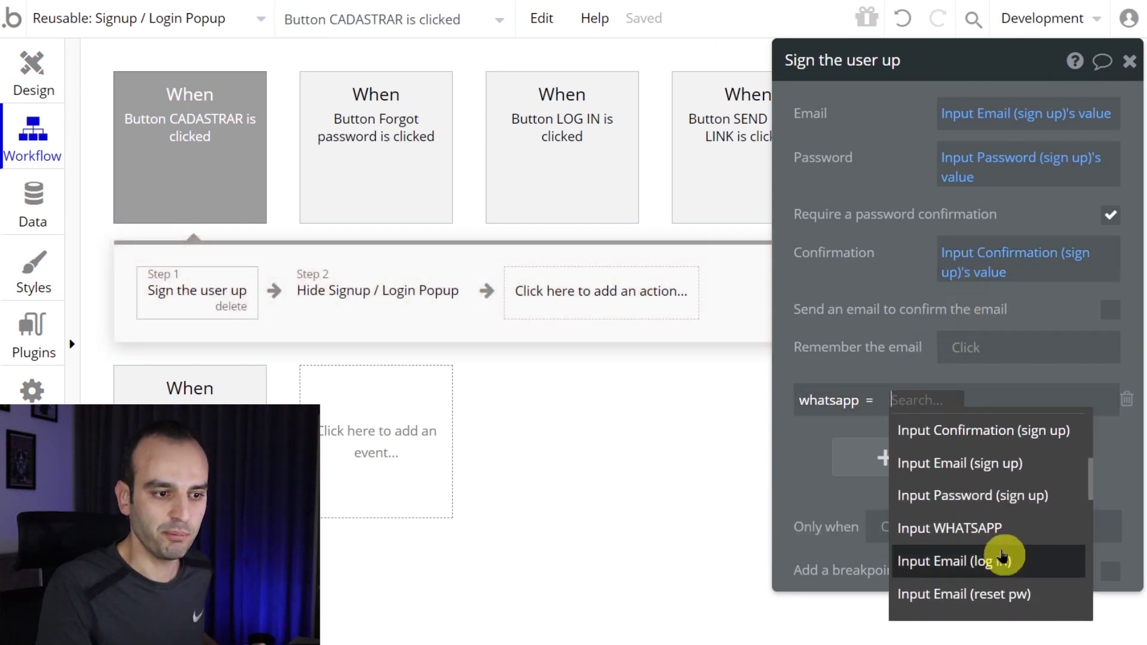
click(1010, 541)
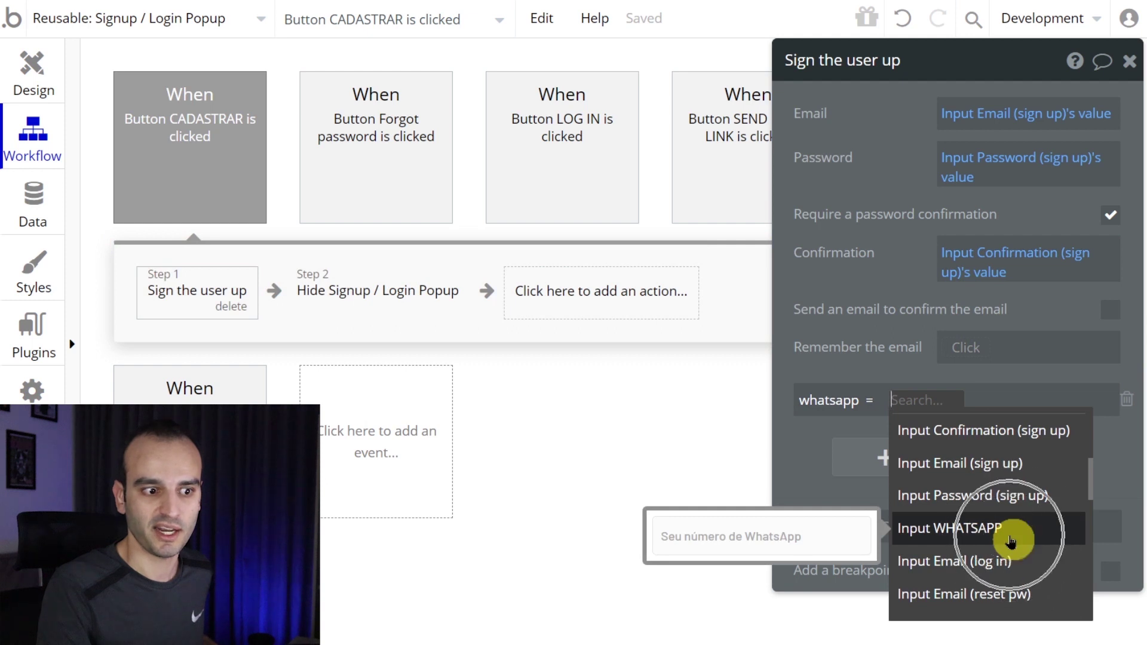
click(1053, 429)
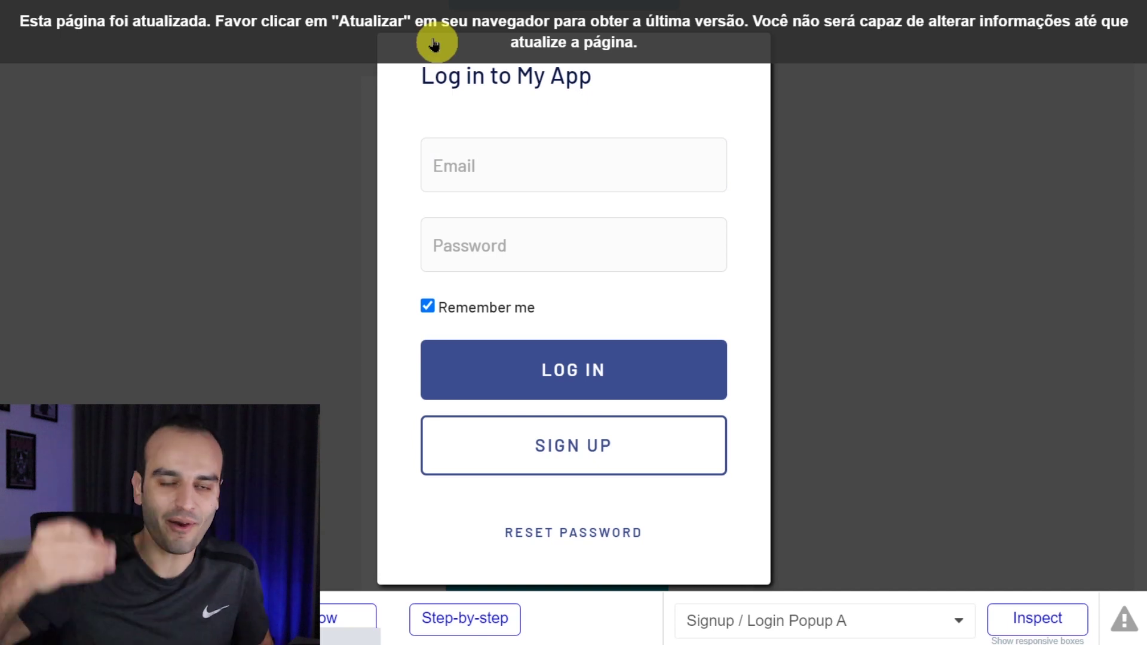
- Reload the preview and bring up the user sign-up popup
key(F5)
scroll(332, 20, up, 3)
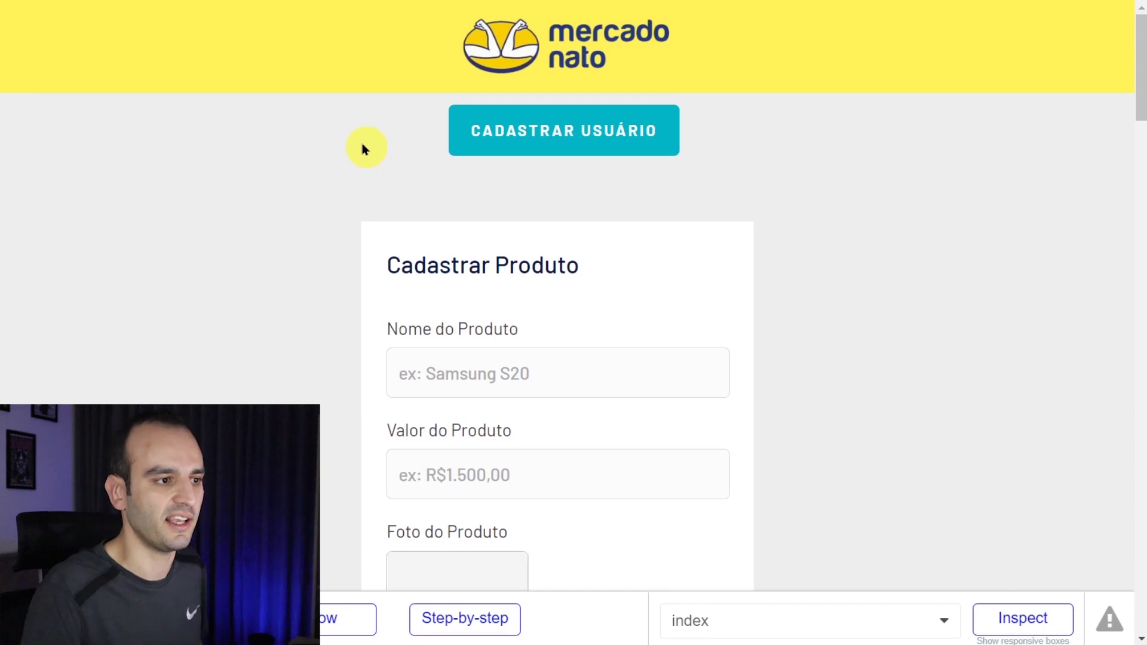
click(573, 128)
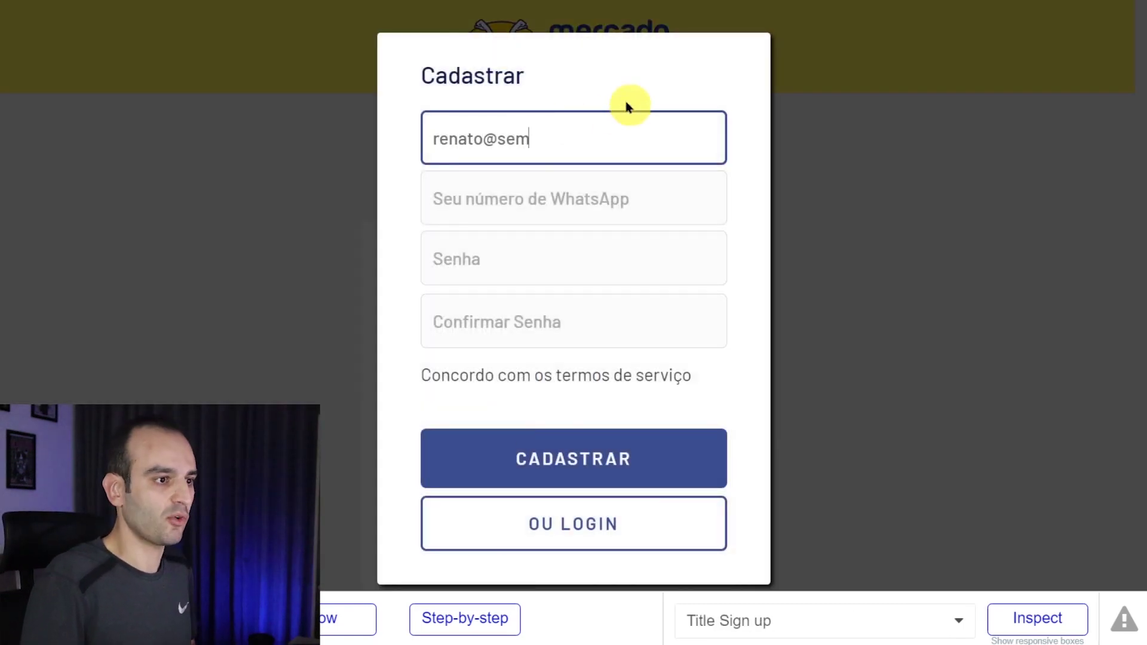
- Register the test user with a WhatsApp number and matching password, then return to the editor
key(Tab)
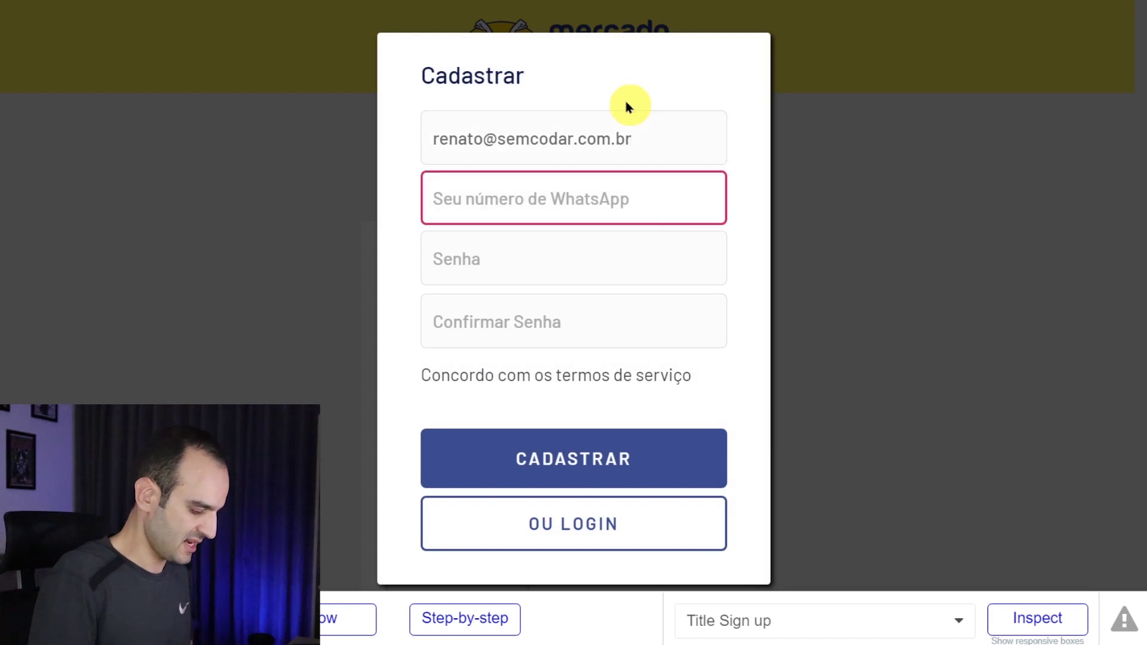
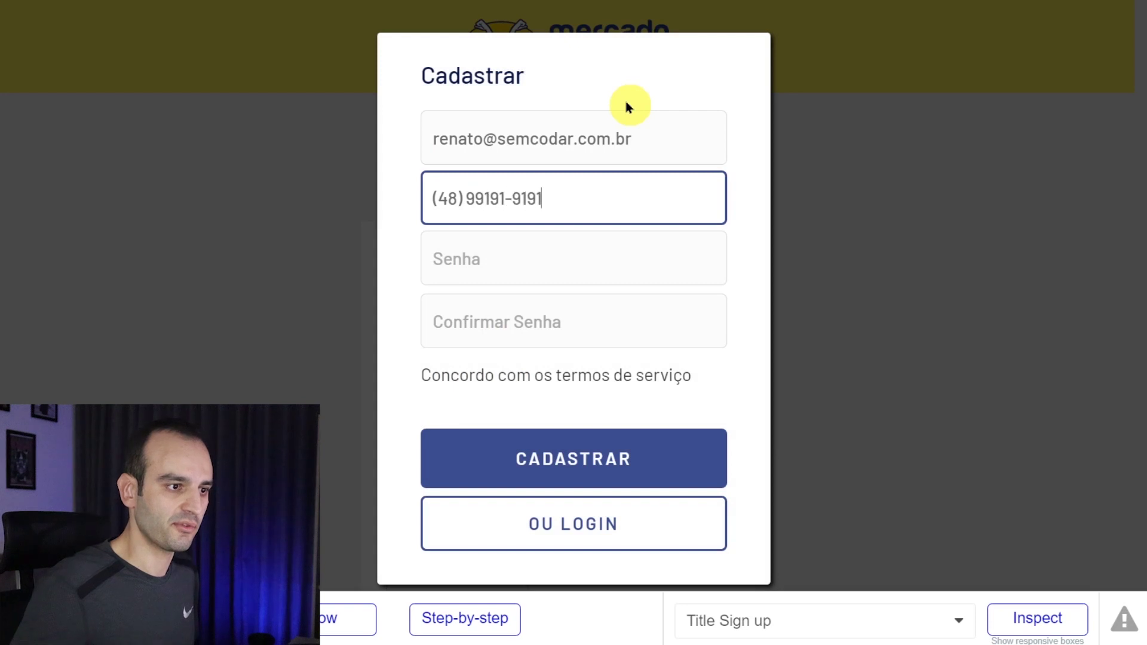
key(Tab)
text(1)
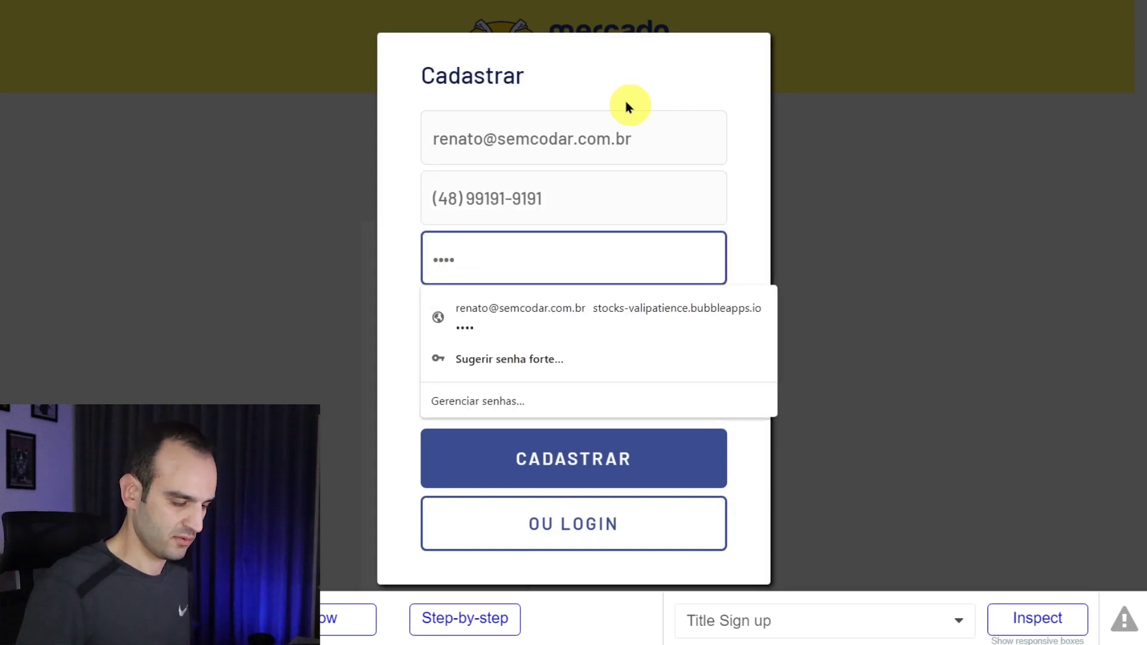
key(Tab)
text(1)
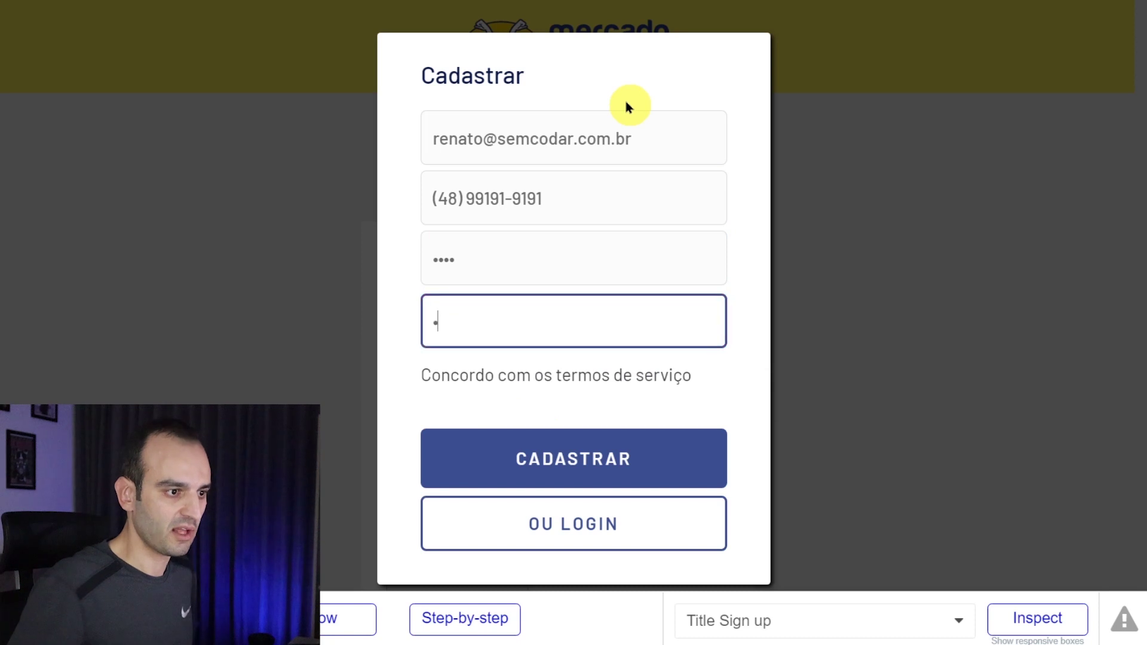
click(553, 461)
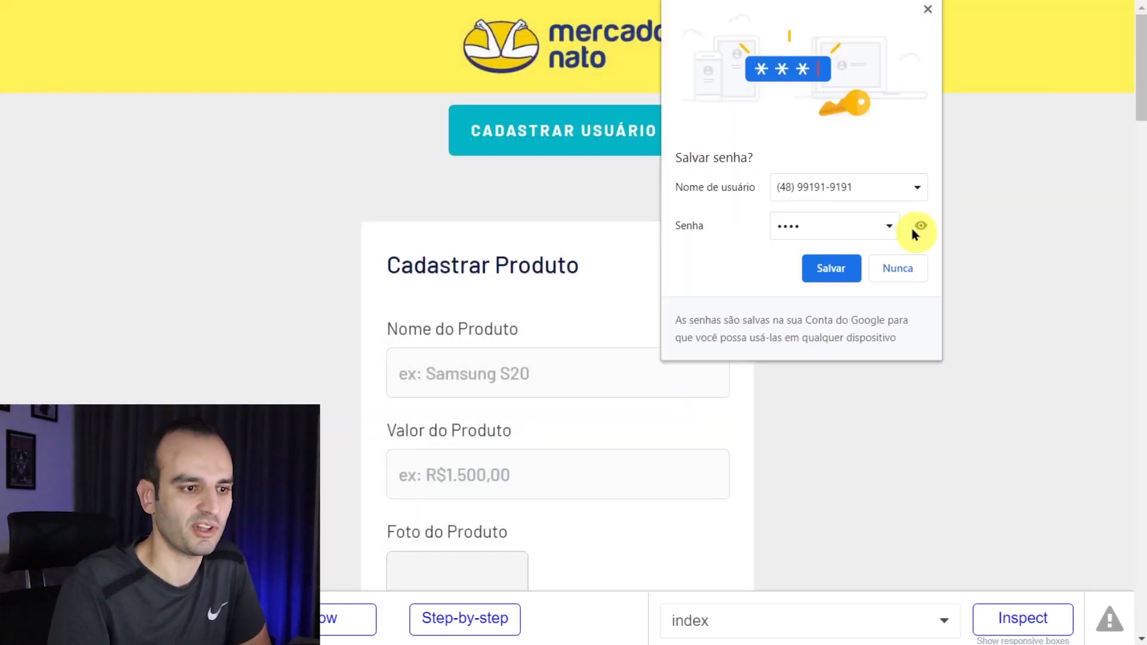
click(930, 10)
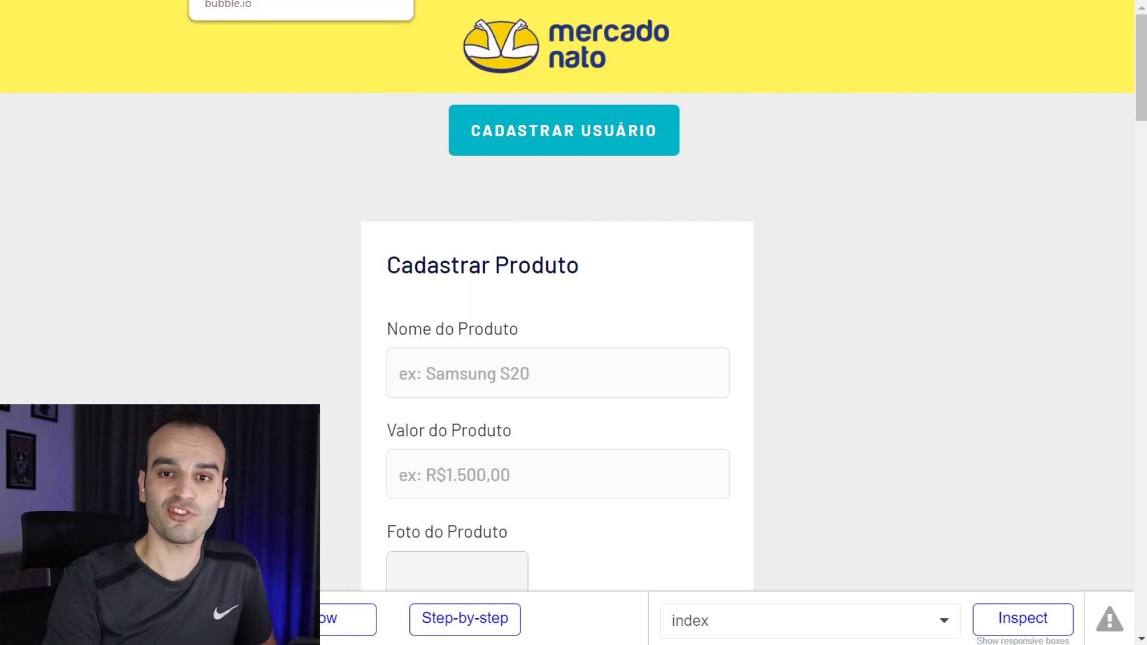
click(227, 1)
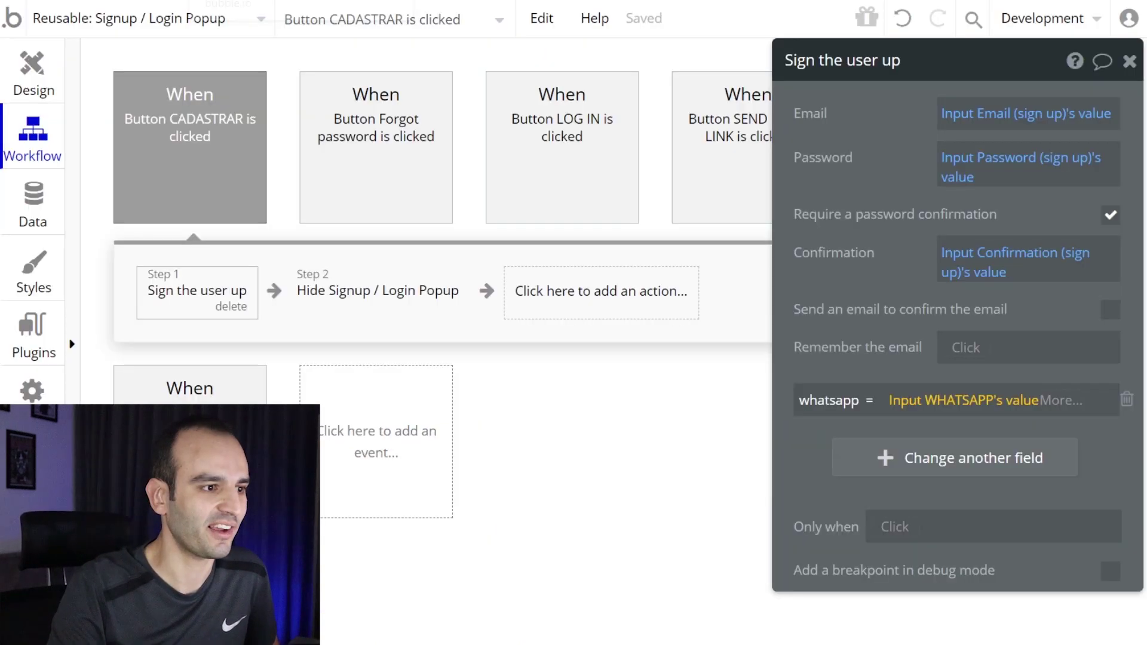
- On the index page, draw a Text element below the Cadastrar Usuário button
click(34, 71)
click(107, 25)
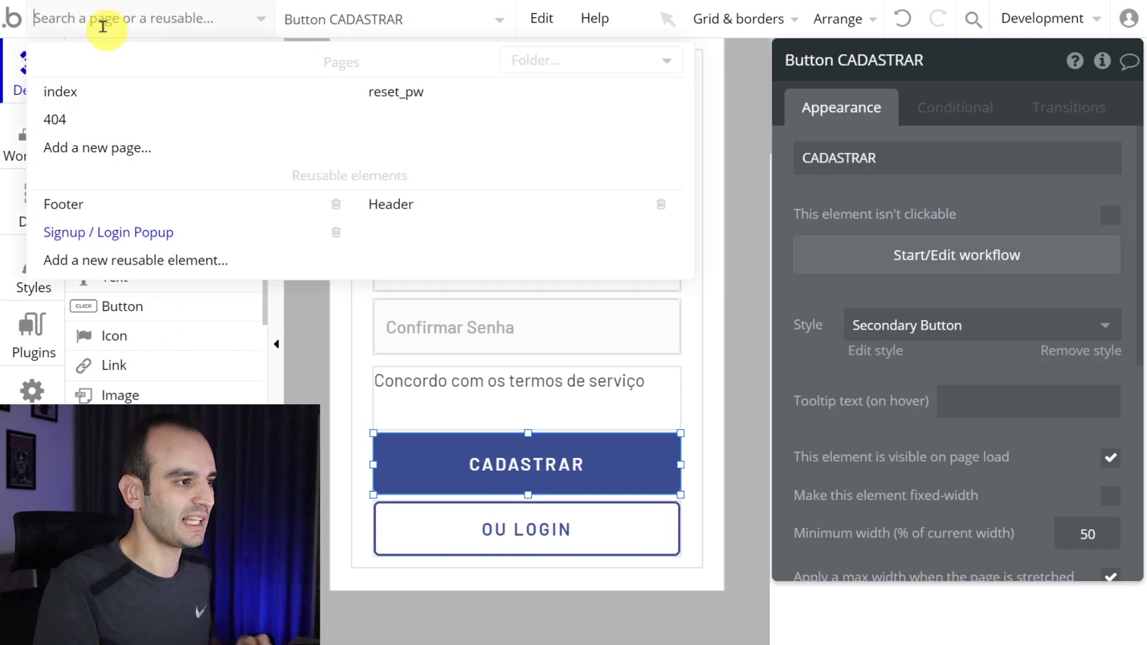
click(94, 96)
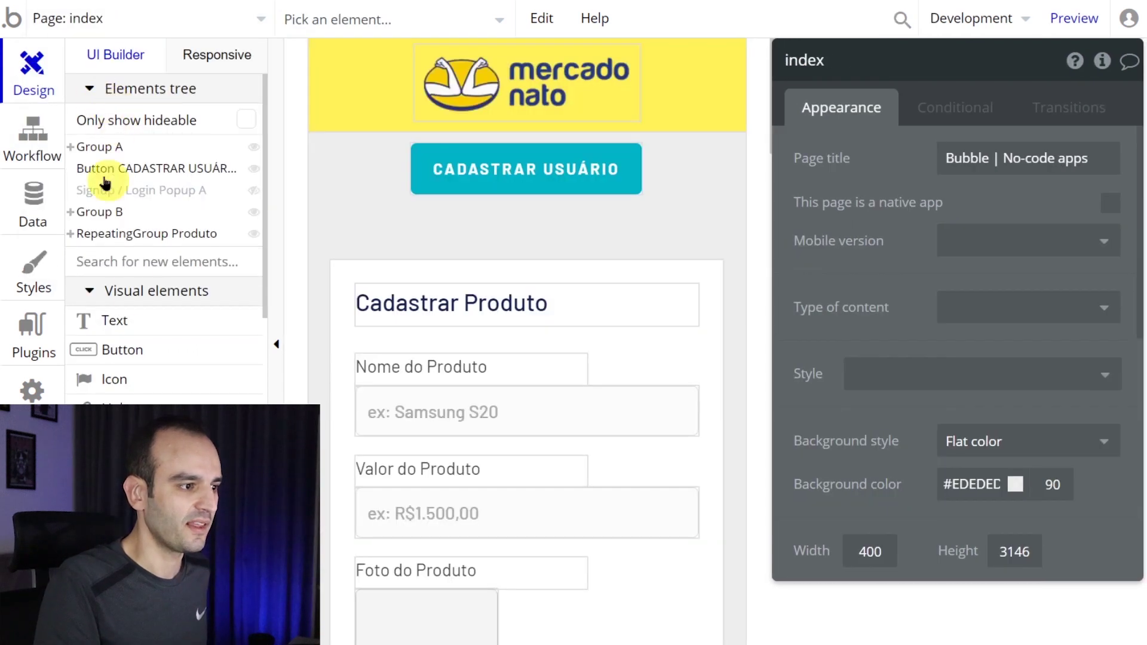
scroll(141, 333, down, 3)
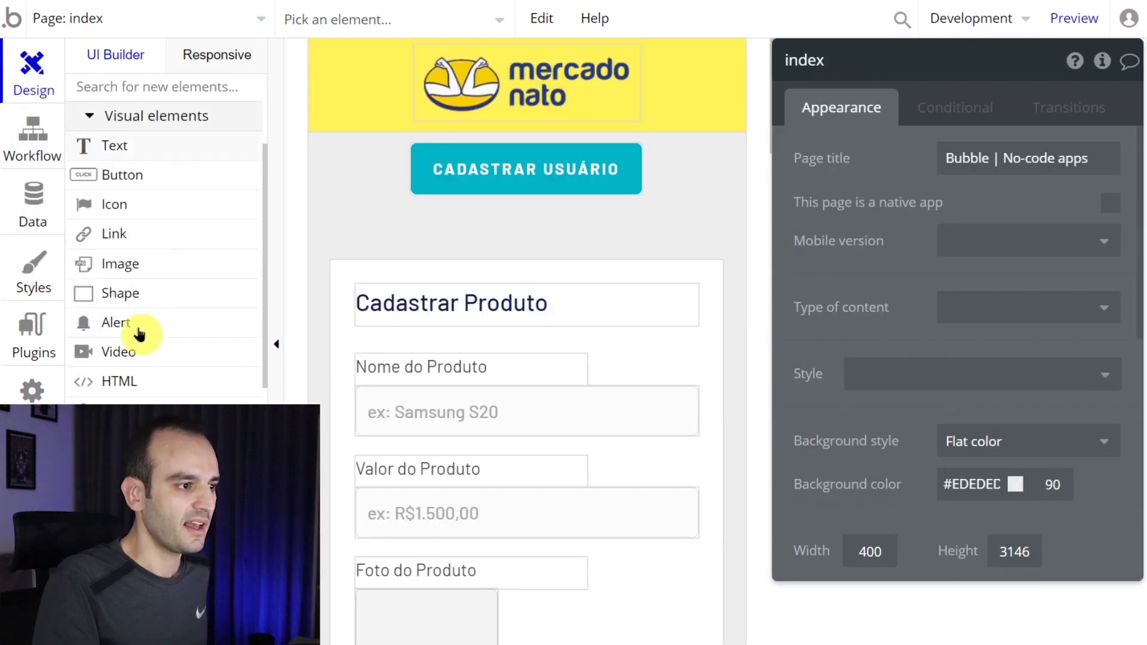
click(150, 155)
mouse_move(432, 202)
mouse_down()
mouse_move(633, 236)
mouse_move(591, 222)
mouse_up()
click(836, 173)
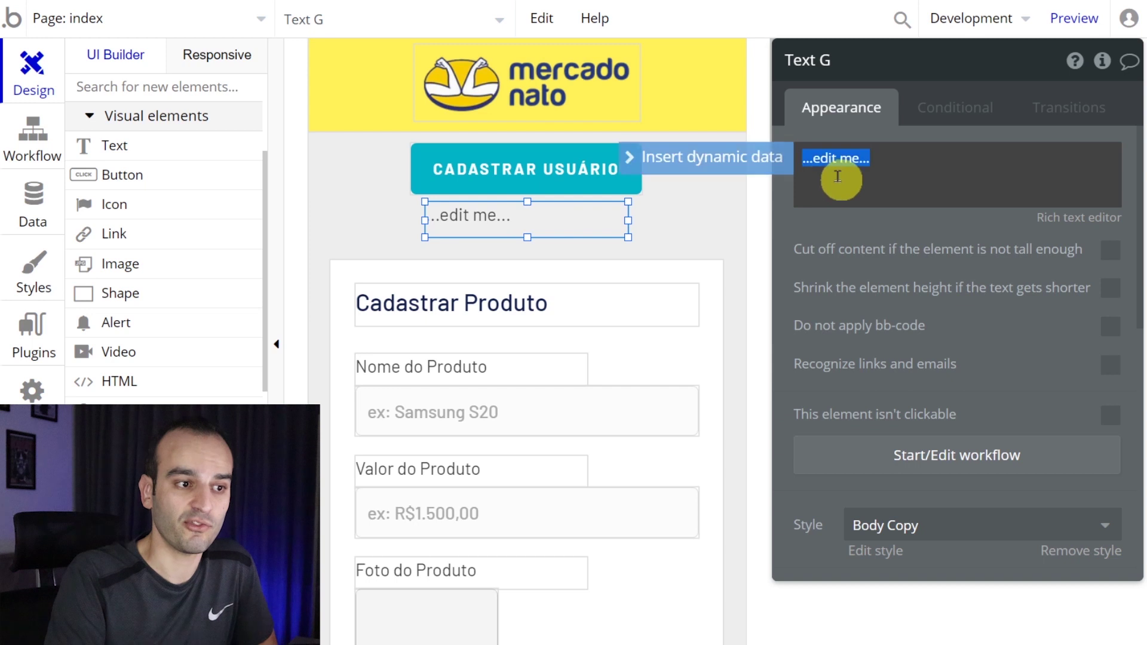
click(756, 170)
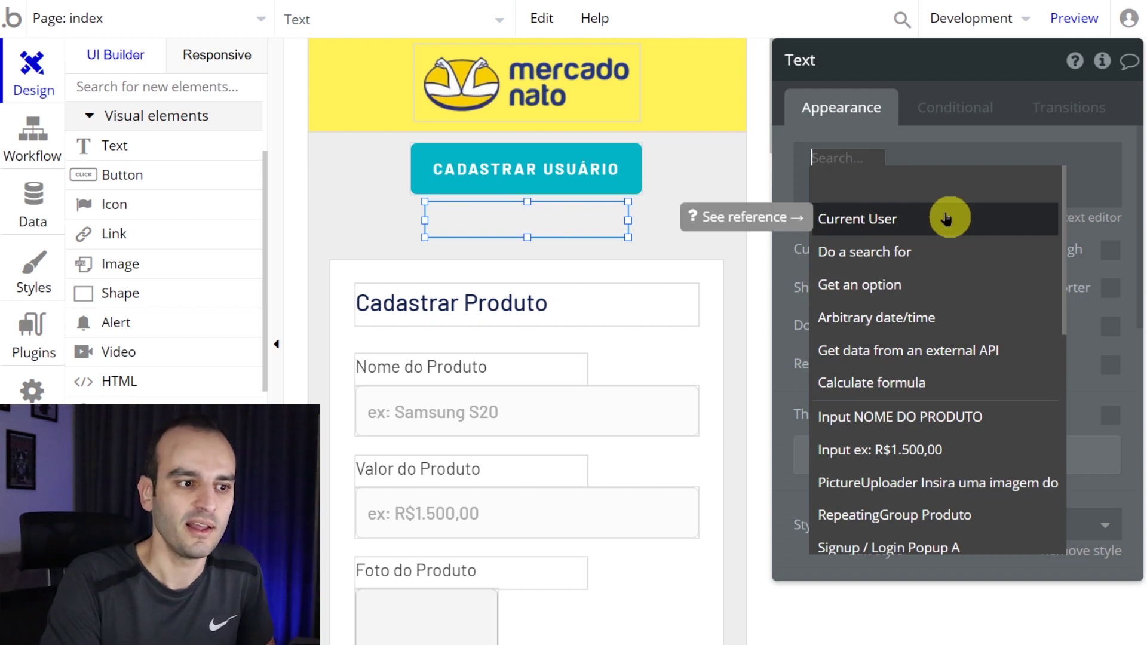
click(946, 220)
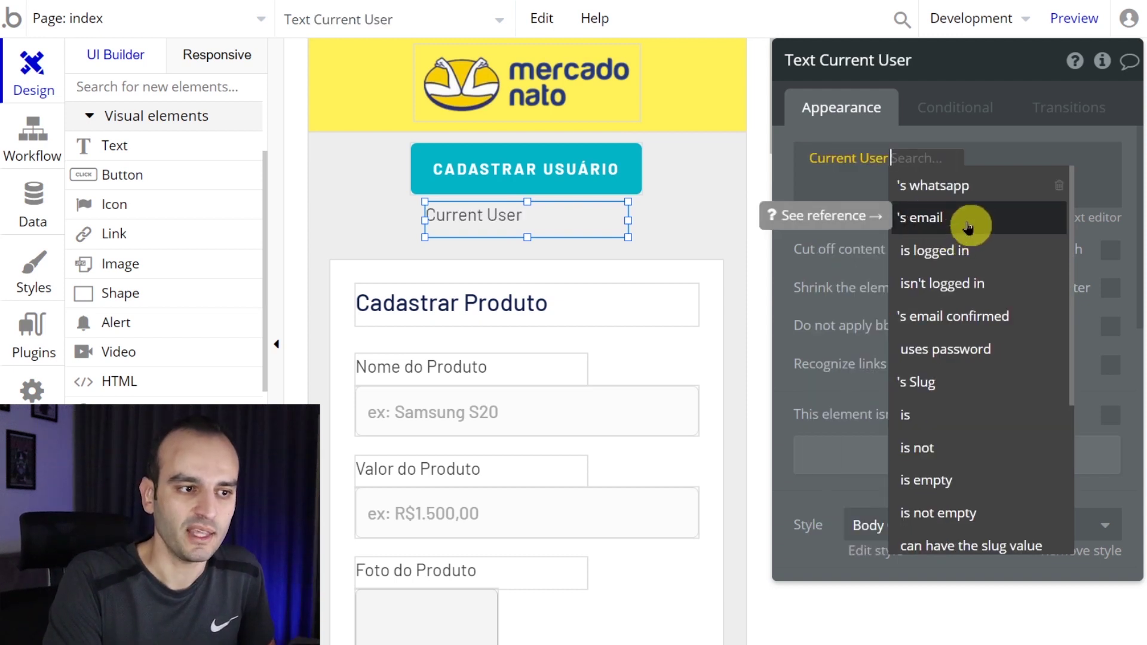
click(968, 226)
mouse_move(628, 221)
mouse_down()
mouse_move(609, 223)
mouse_move(672, 225)
mouse_move(637, 221)
mouse_up()
click(463, 30)
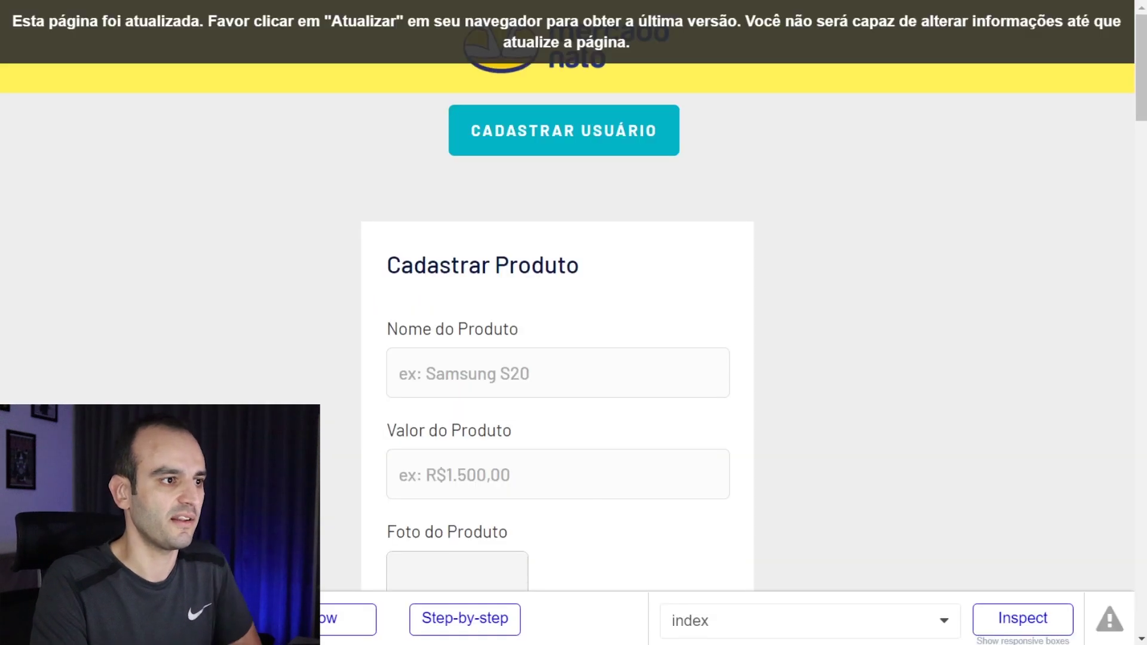
- Refresh the preview and check that the current user's email is displayed
click(463, 40)
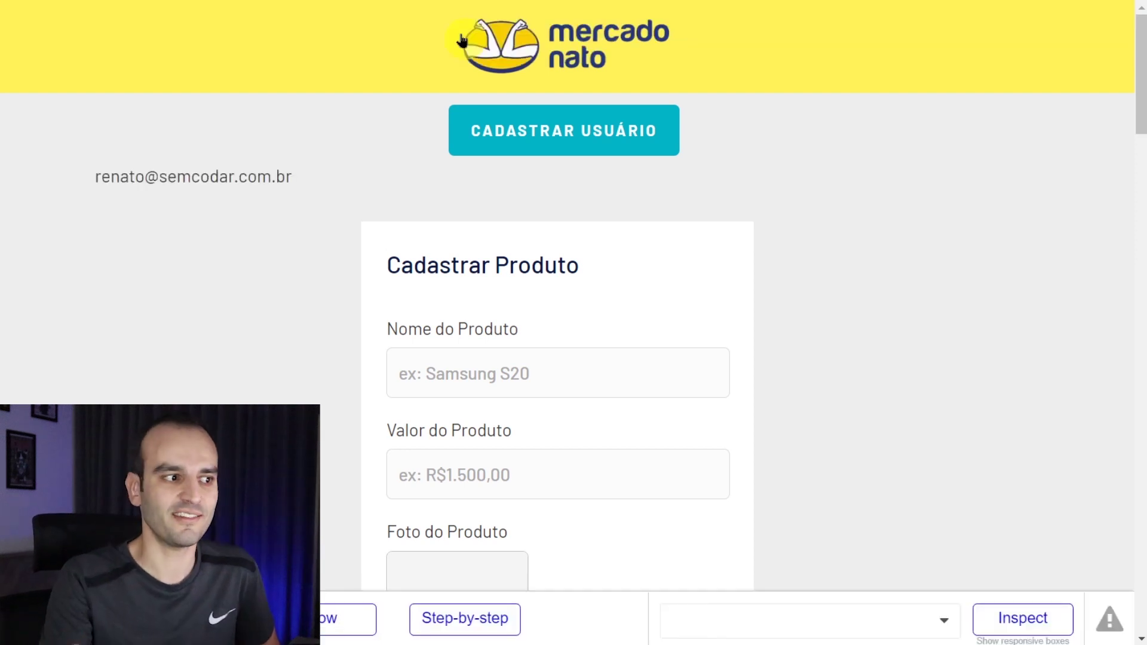
drag(97, 179, 289, 184)
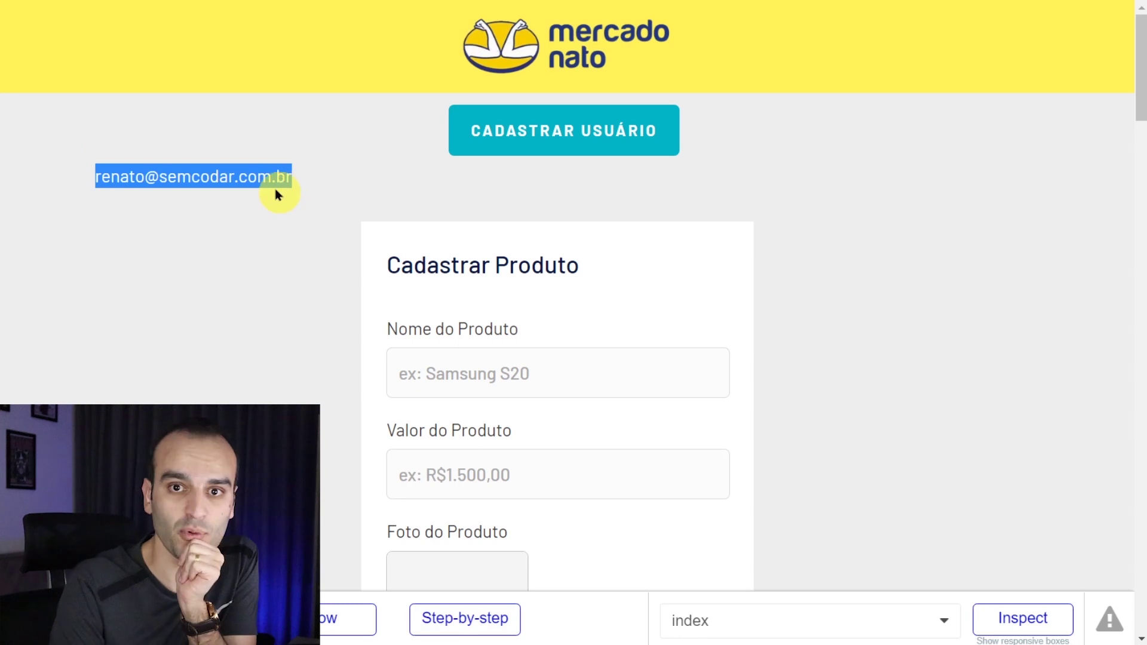
click(316, 198)
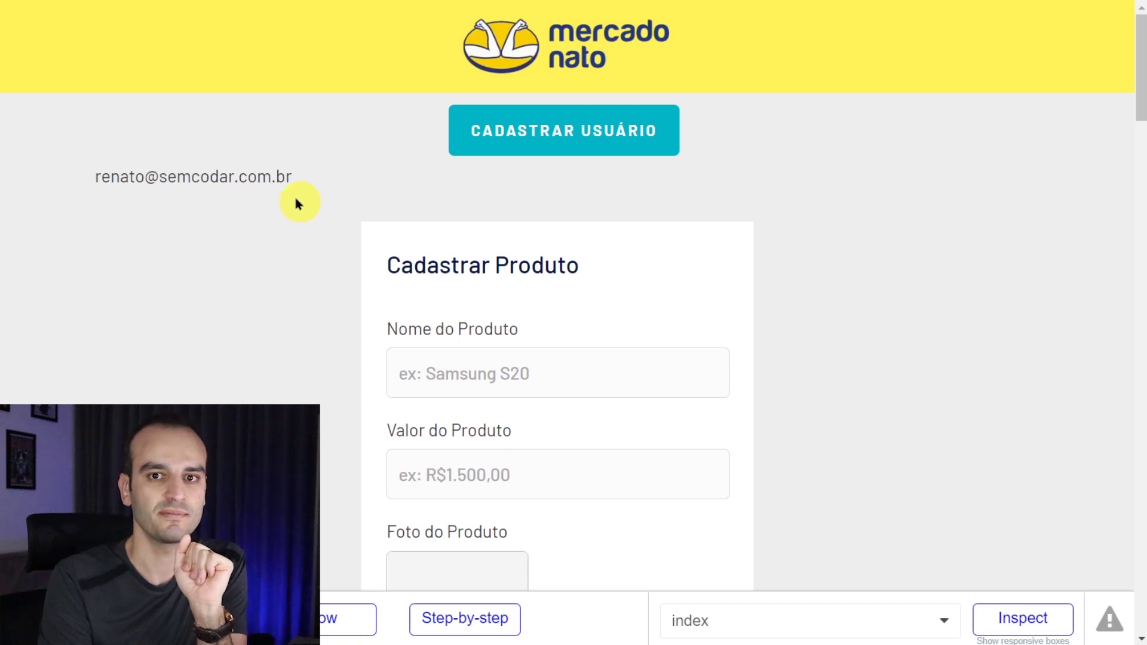
scroll(298, 203, down, 3)
- Add product Notebook Acer Nitro 5 at 4000 with photo nitro5.jpg, then open the editor's Data section
click(593, 215)
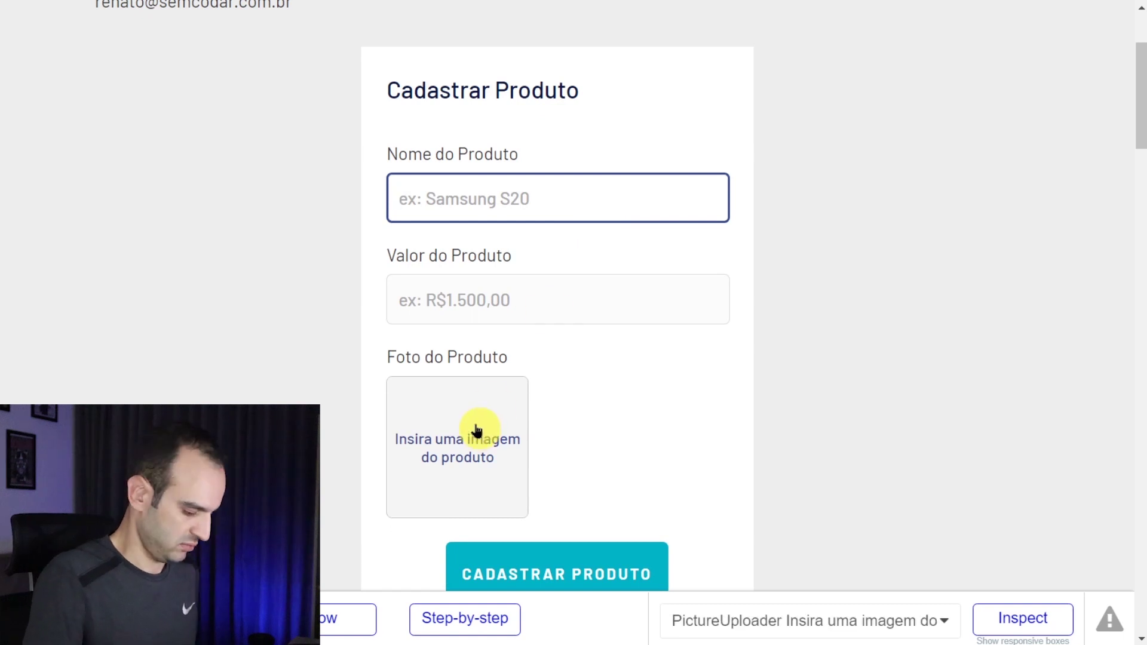
text(Notebook Acer Nitro 5)
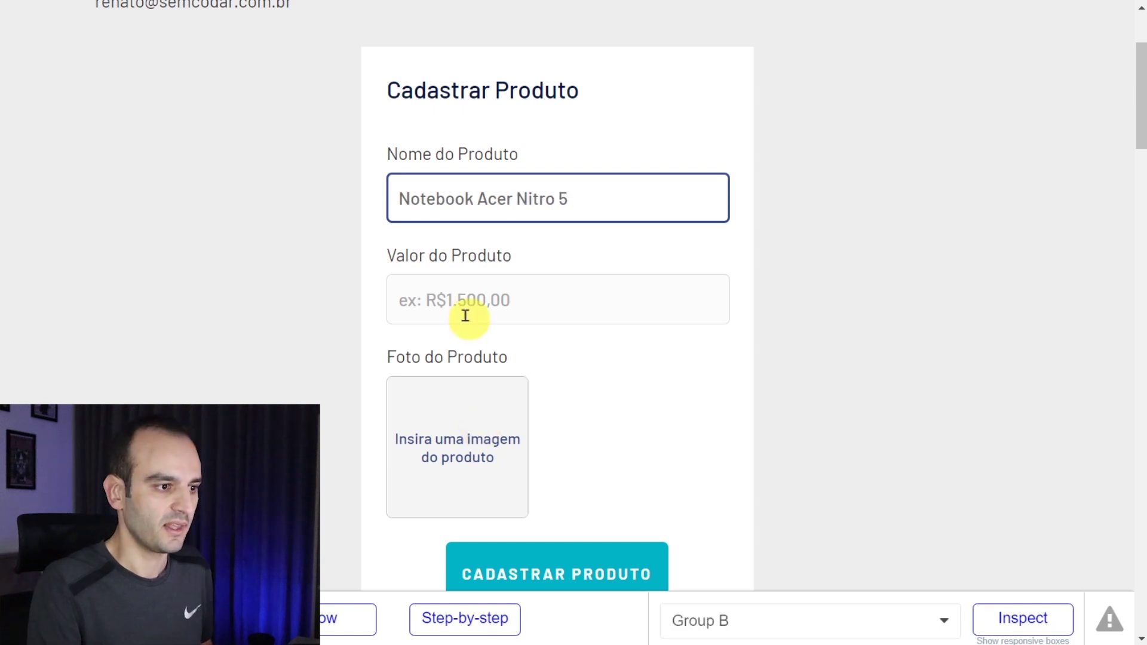
click(468, 300)
text(4000)
click(456, 441)
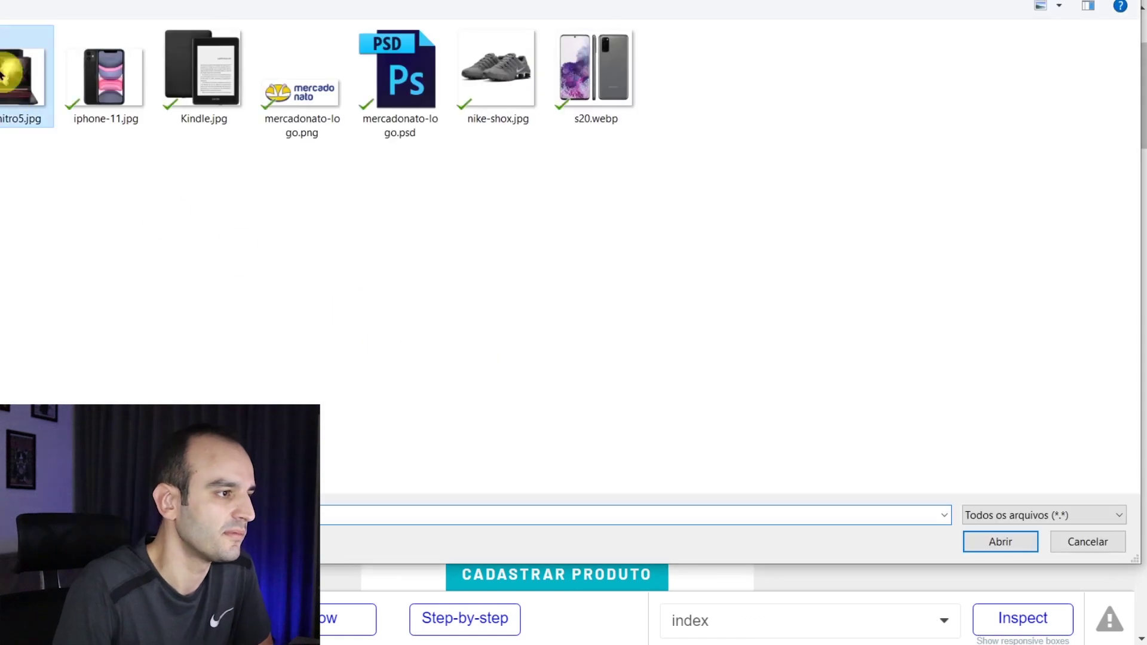
double_click(15, 84)
scroll(333, 353, down, 1)
click(565, 489)
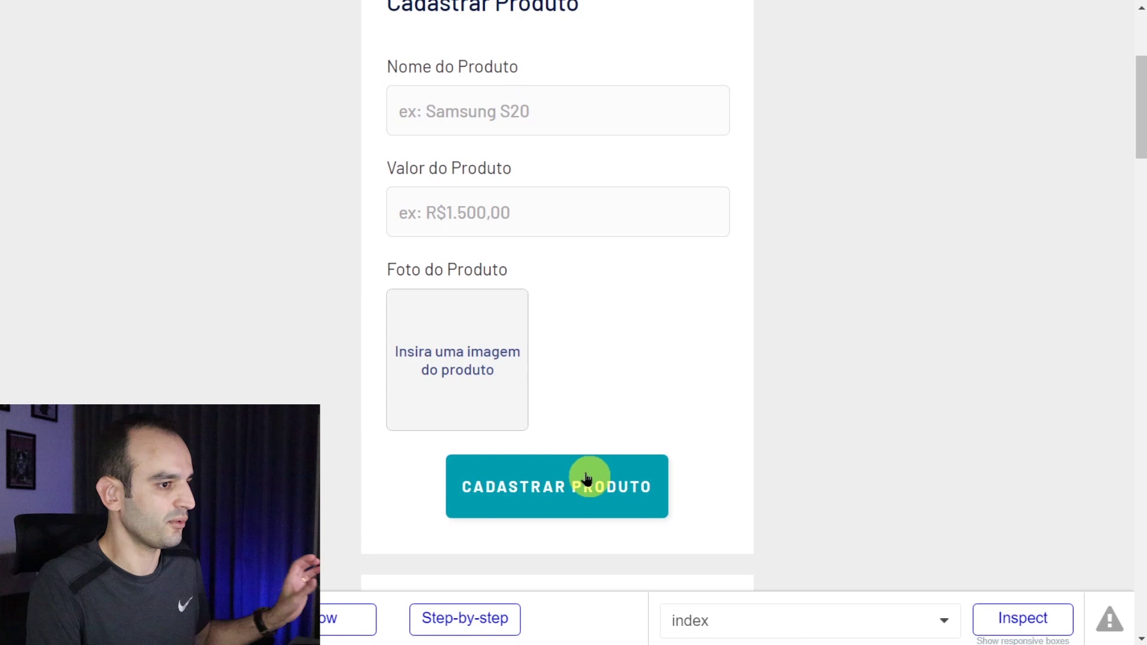
scroll(583, 333, down, 6)
scroll(553, 320, down, 4)
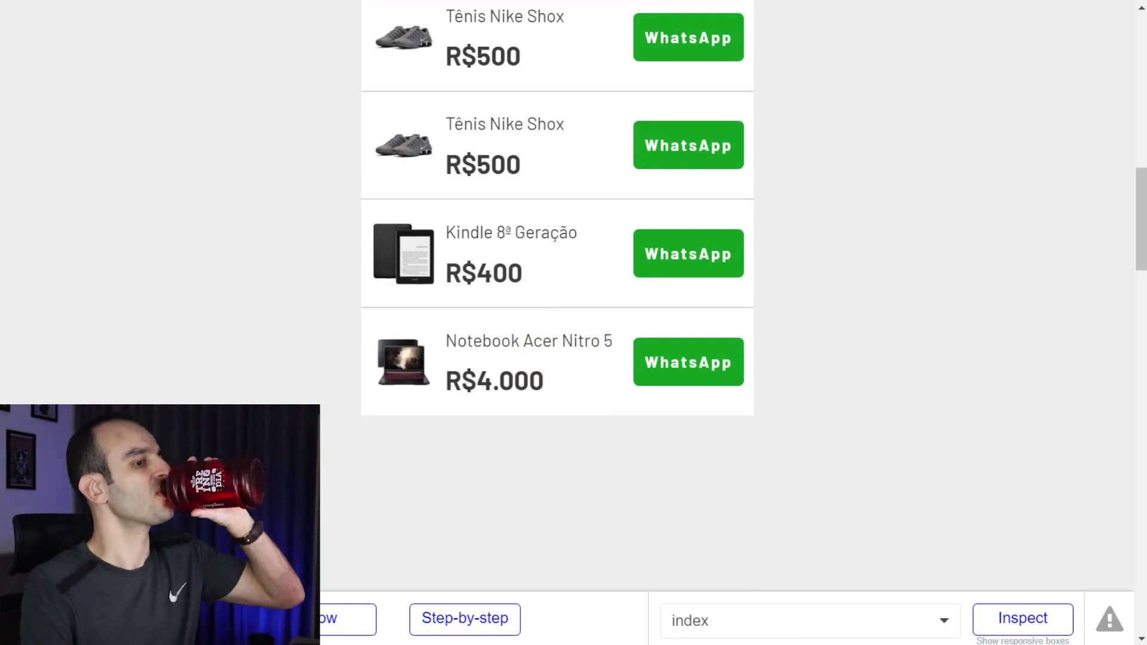
click(239, 1)
click(32, 224)
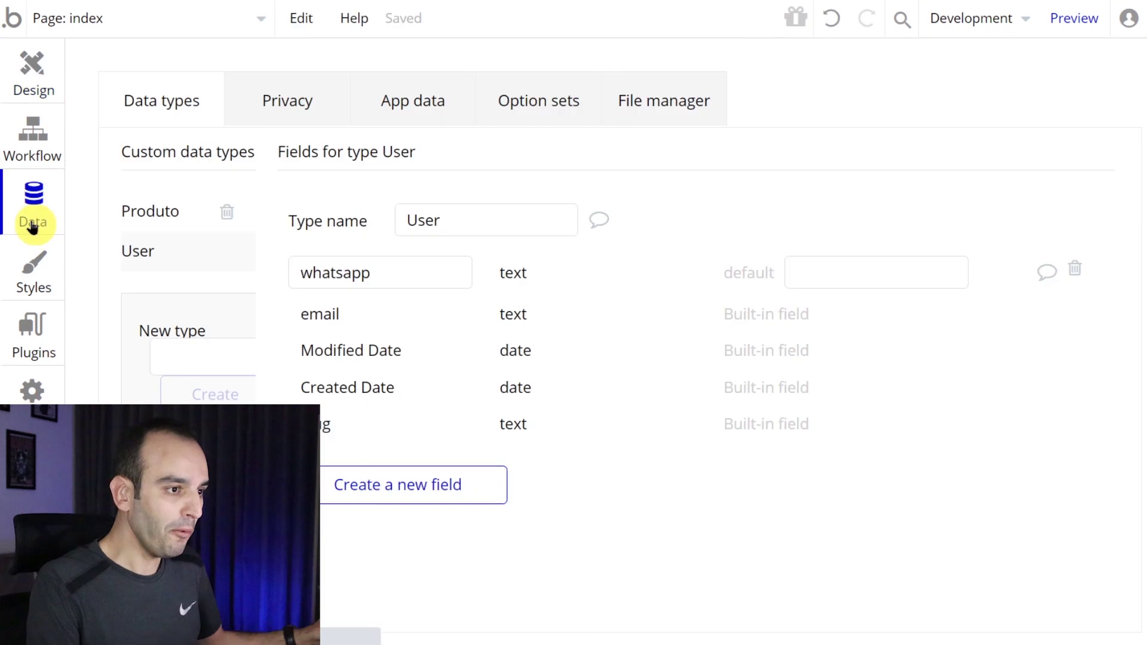
- Open App data, inspect the Notebook Acer Nitro 5 entry, and select All Produtos
click(390, 108)
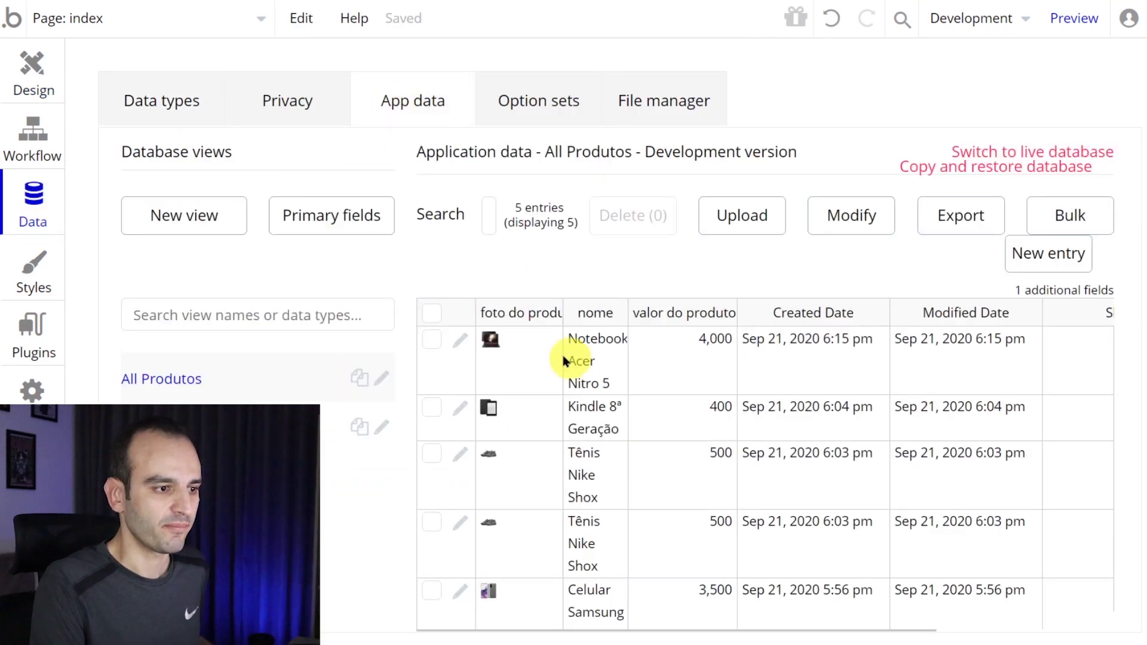
click(461, 339)
click(966, 466)
key(ctrl+plus)
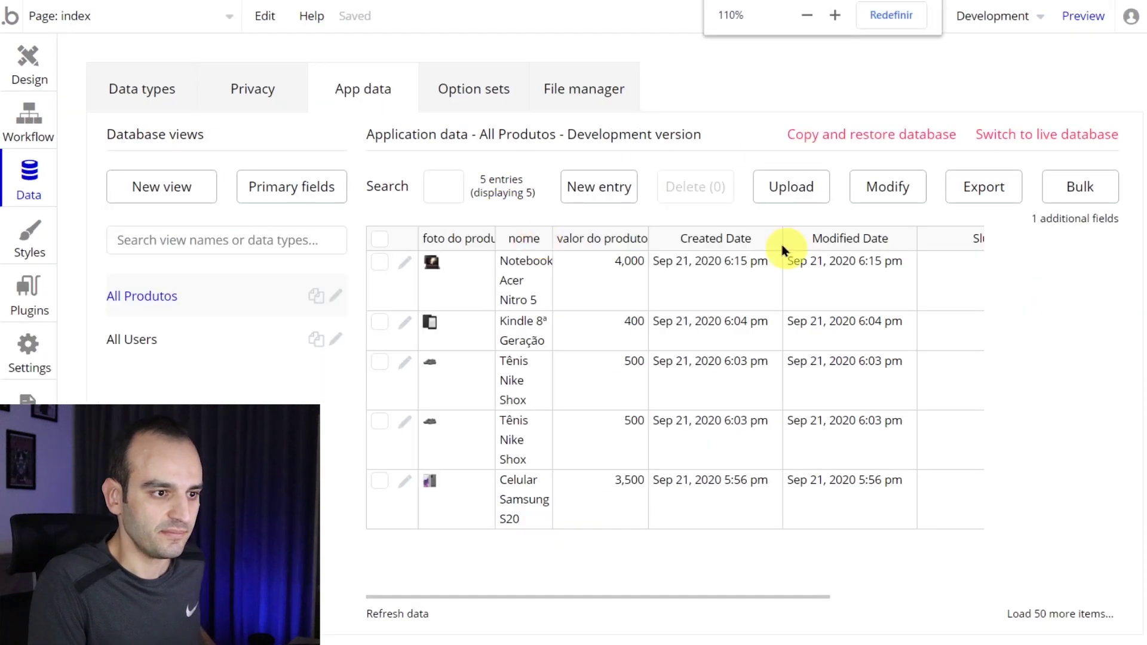
click(179, 344)
click(192, 301)
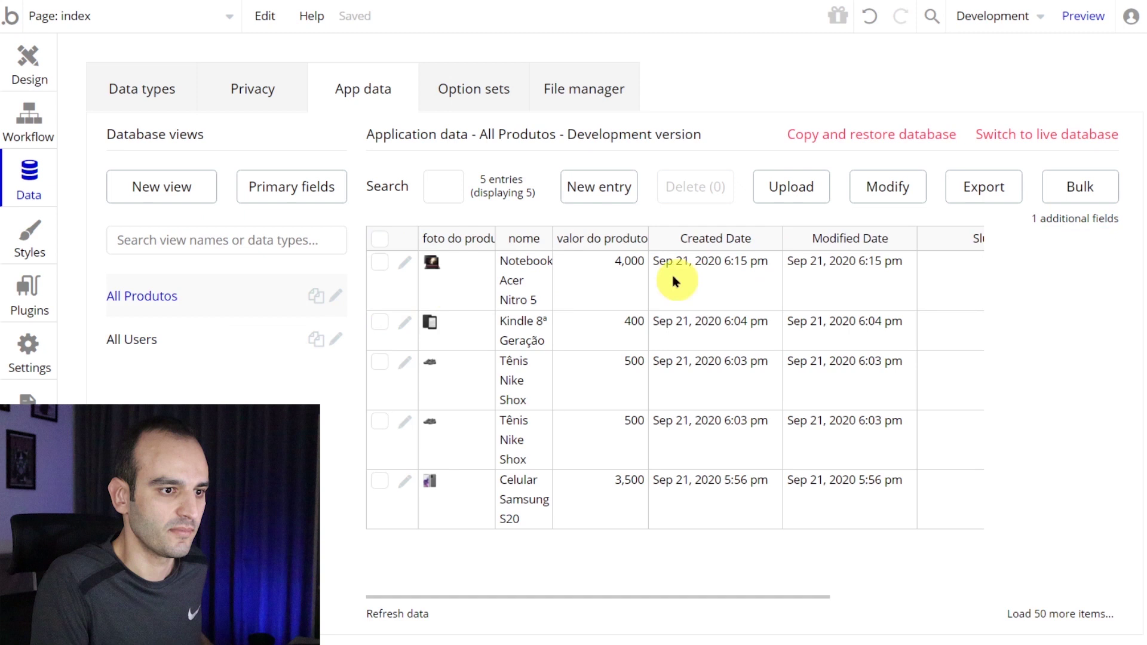
- Scroll the All Produtos table right and widen Created By to read the creators' emails
drag(727, 597, 847, 610)
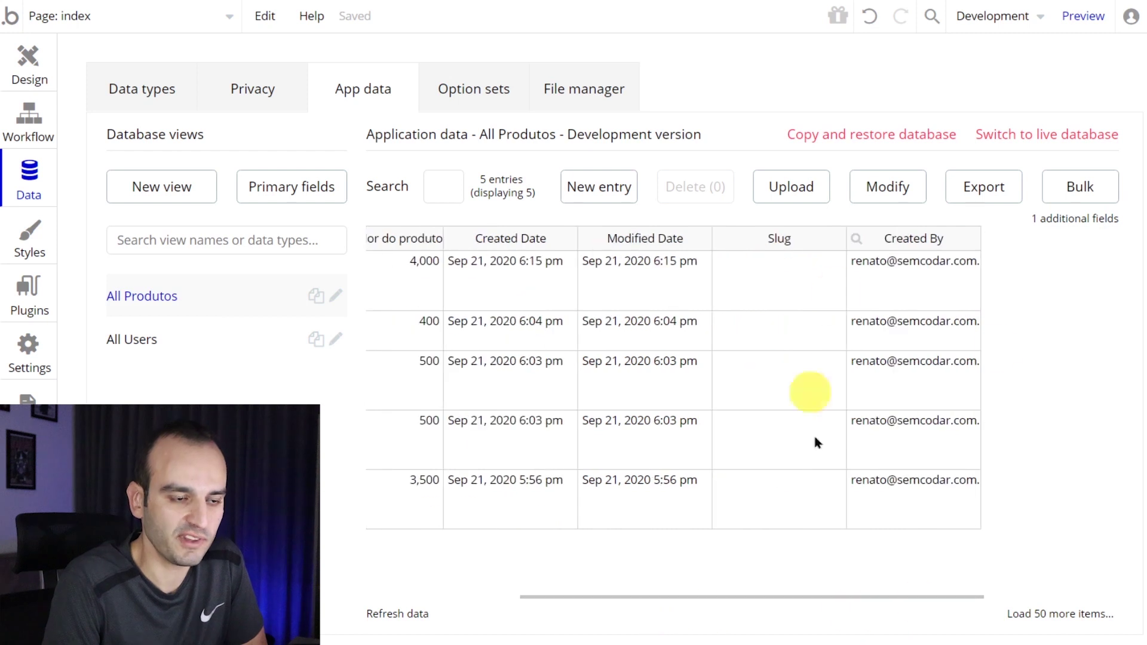
drag(977, 230, 1024, 239)
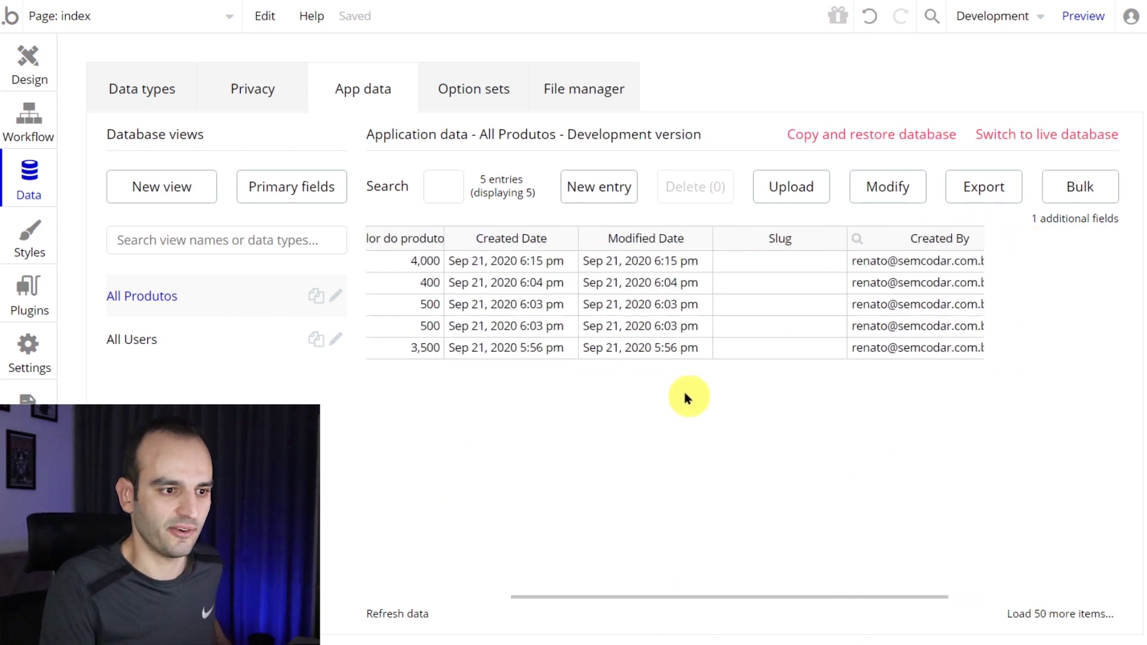
key(ctrl+plus)
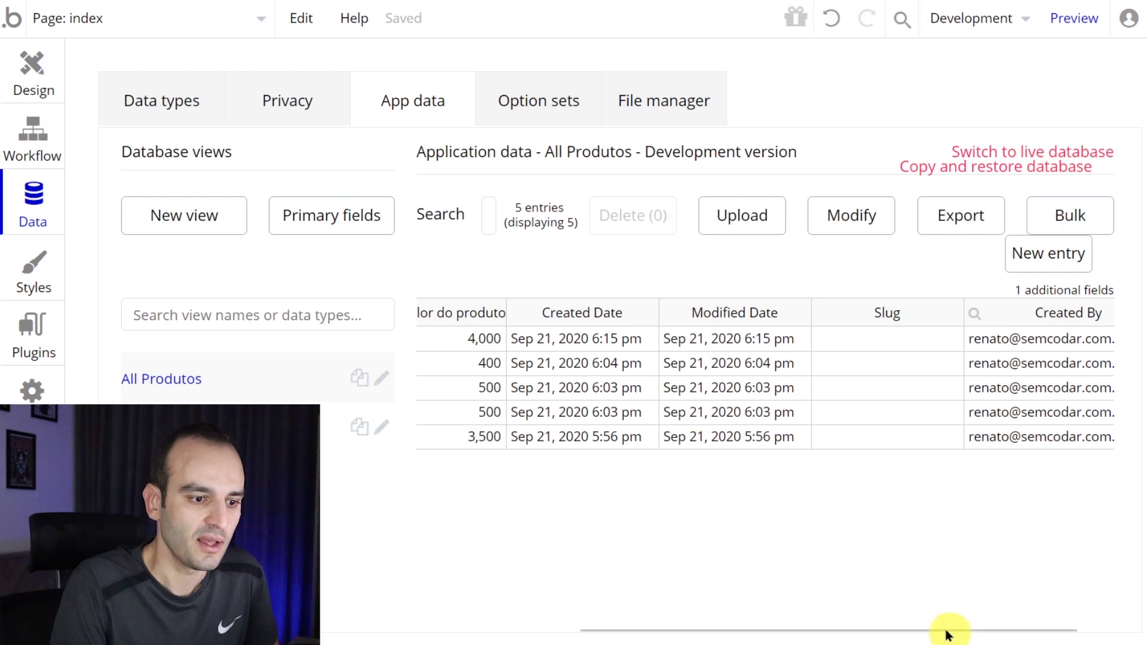
drag(949, 632, 1041, 626)
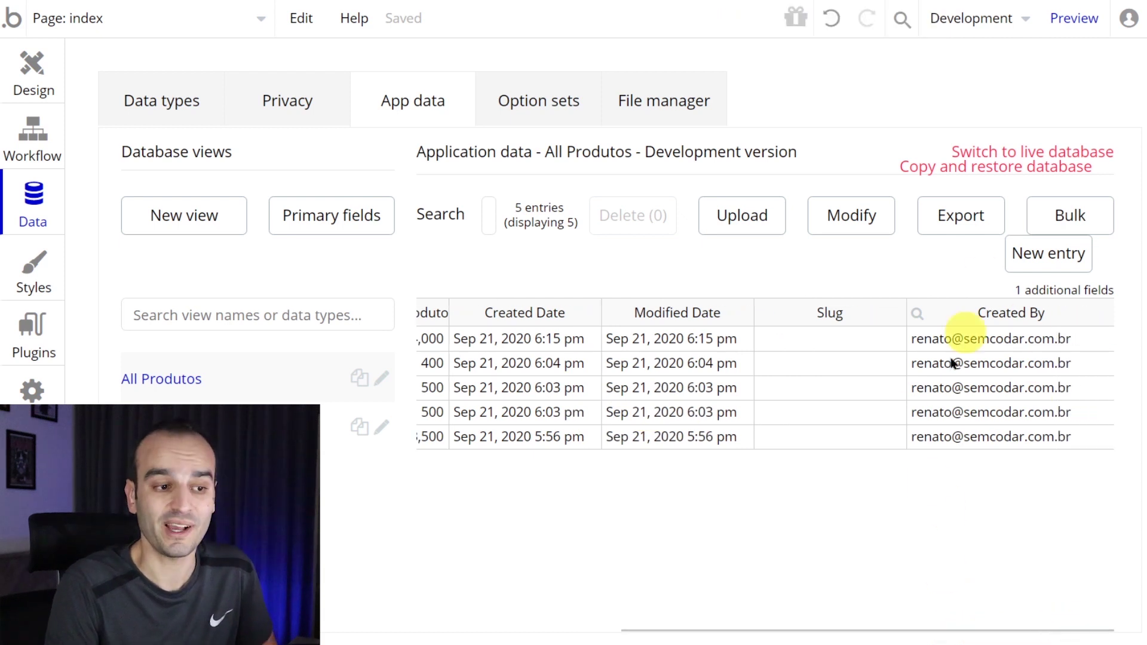
drag(858, 636, 973, 638)
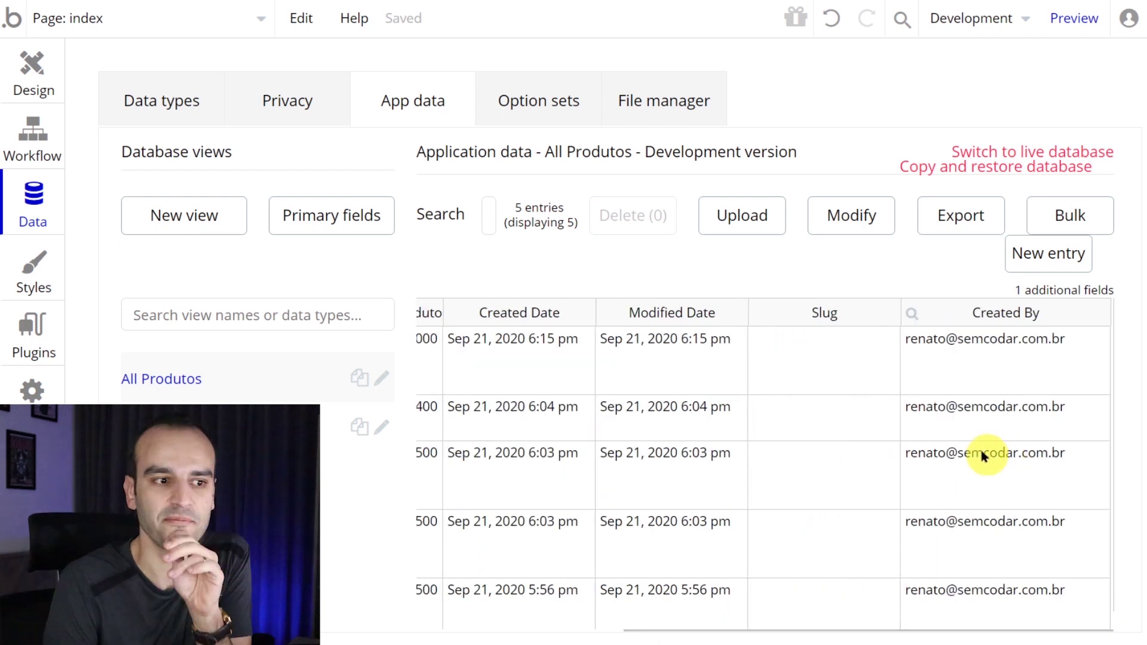
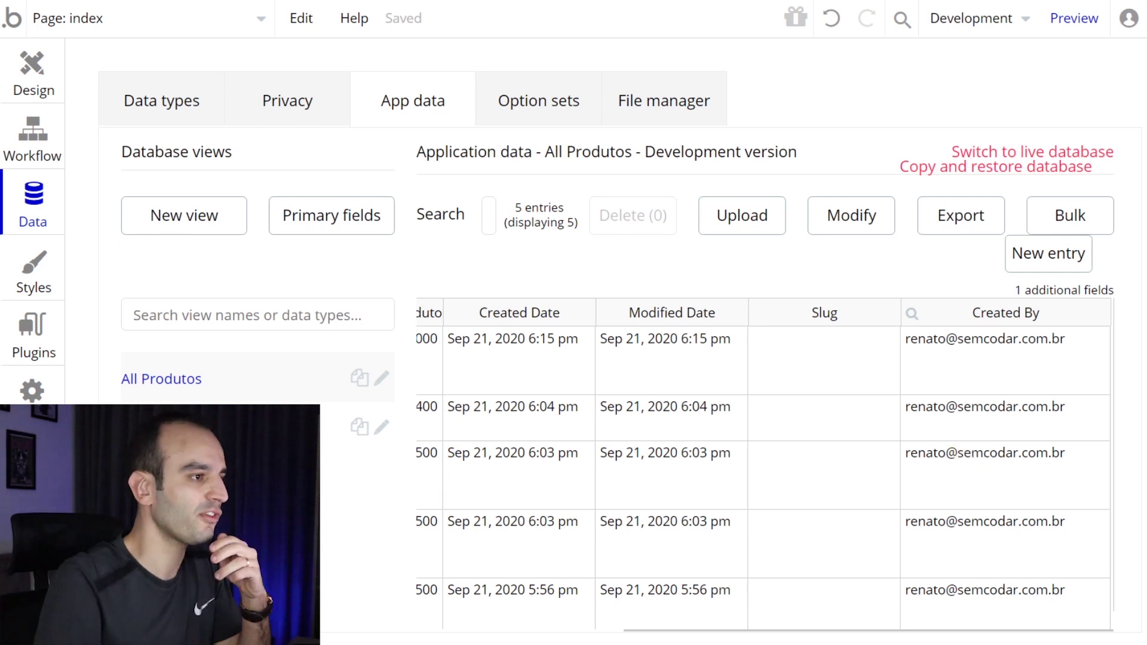
- On the index page design, drag the product repeating group's cells taller
click(27, 77)
scroll(685, 333, down, 10)
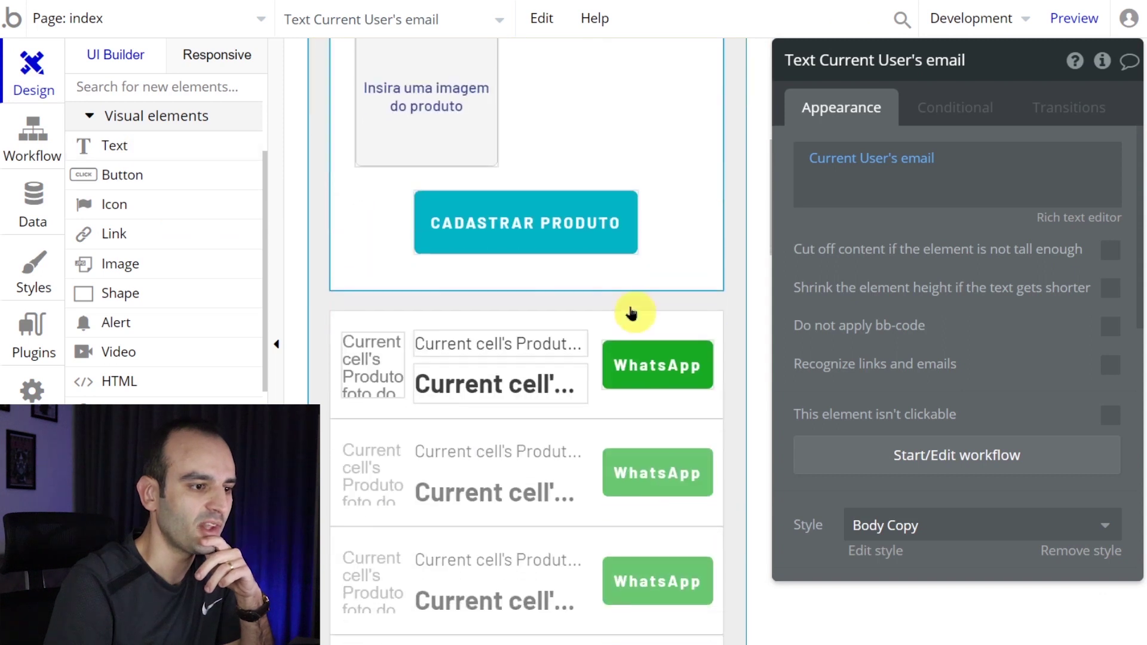
click(459, 455)
scroll(478, 442, down, 3)
drag(527, 346, 520, 468)
scroll(512, 362, up, 1)
scroll(512, 362, up, 4)
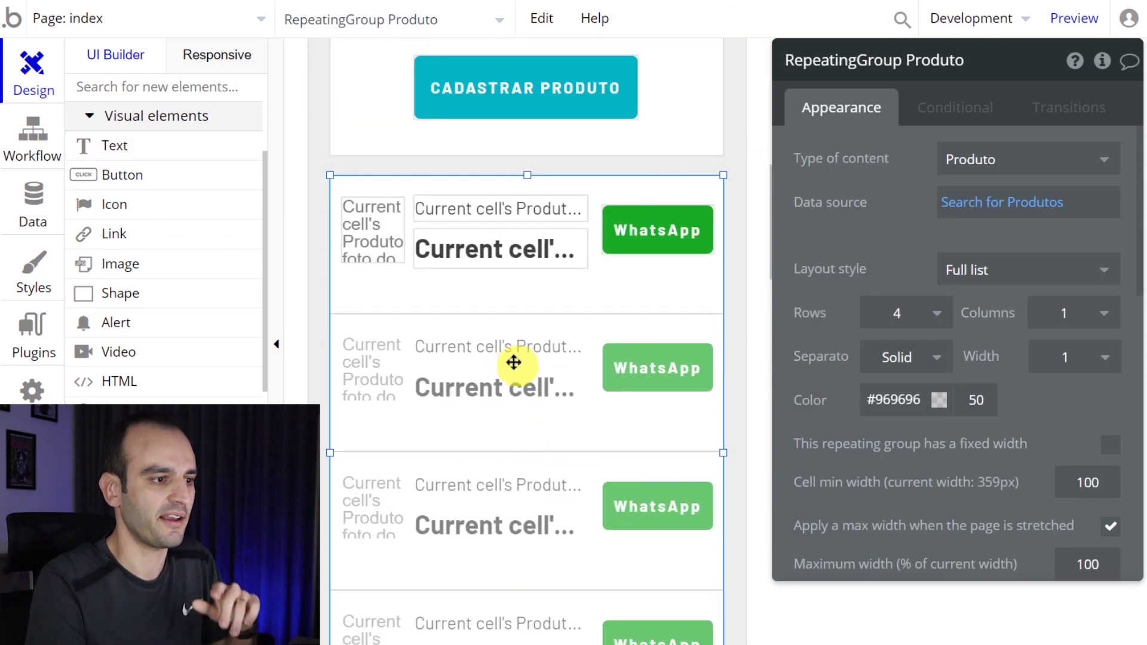
- Draw a 'Wha…' text showing Current cell's Produto's Creator's whatsapp, then preview the app
click(110, 145)
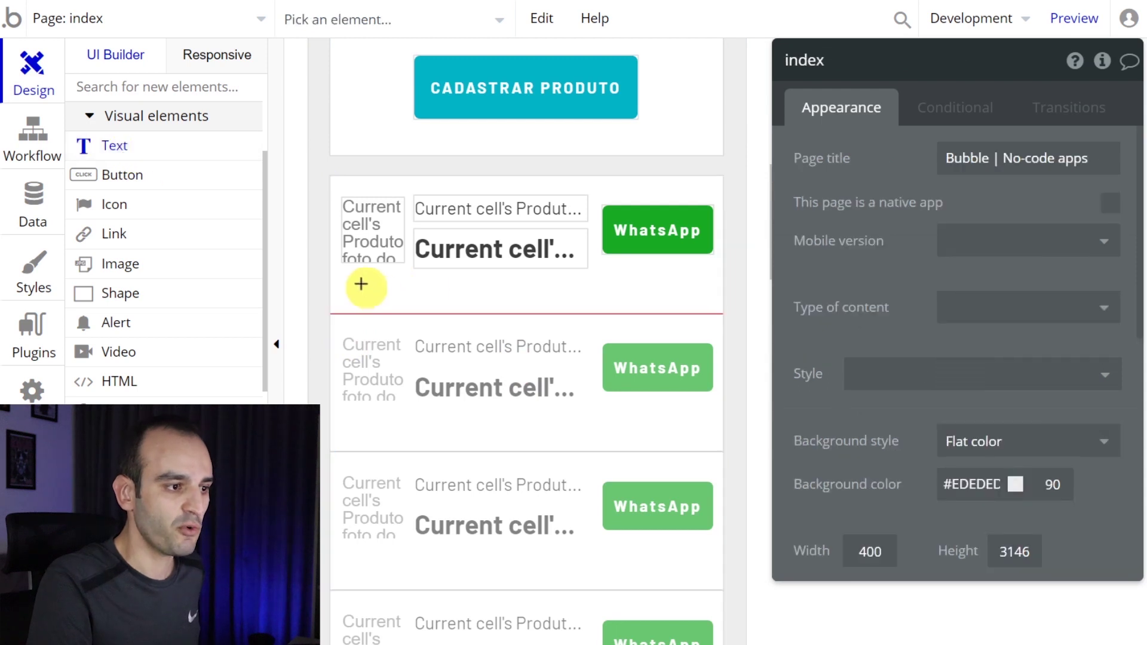
drag(349, 281, 685, 305)
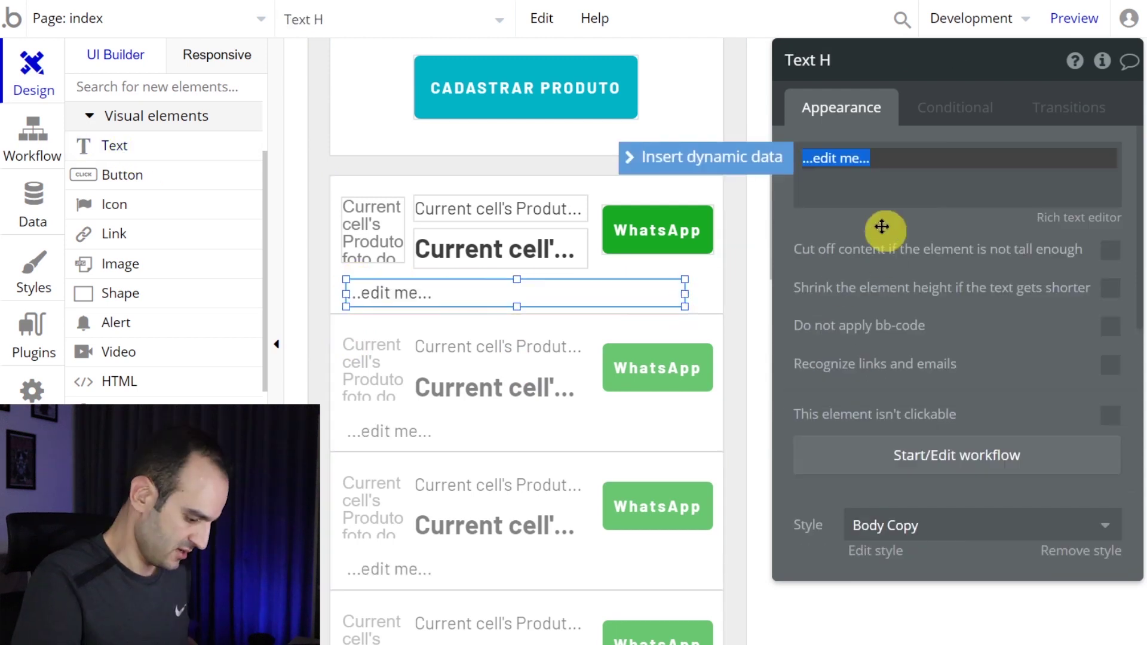
text(WhatsApp do Vendedor:)
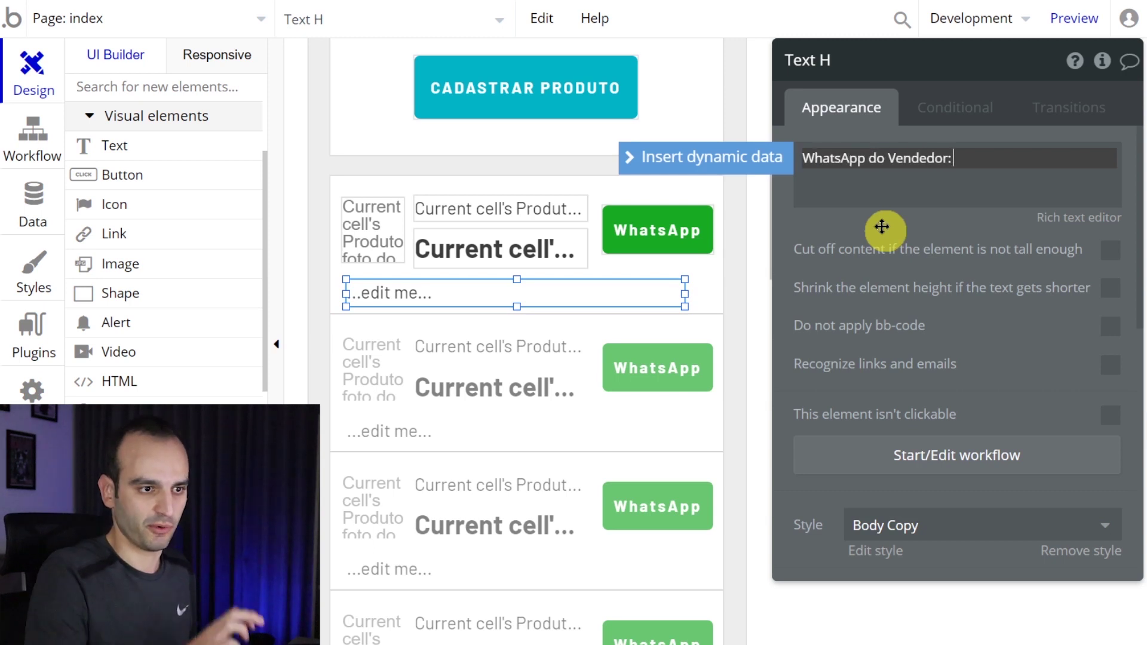
click(754, 168)
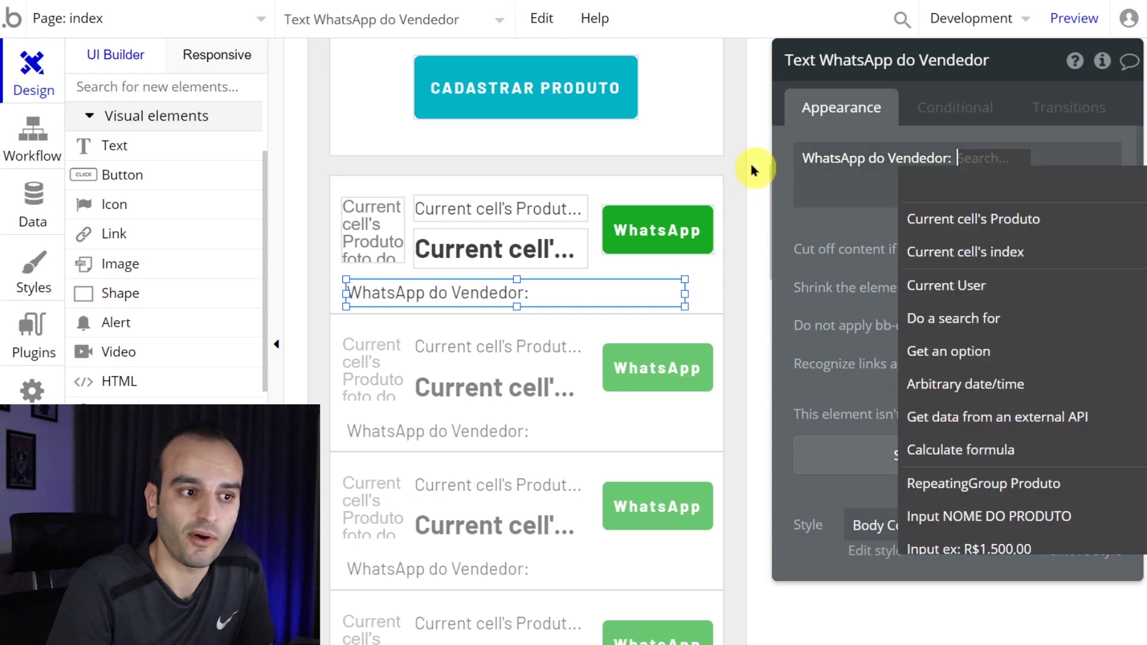
click(958, 226)
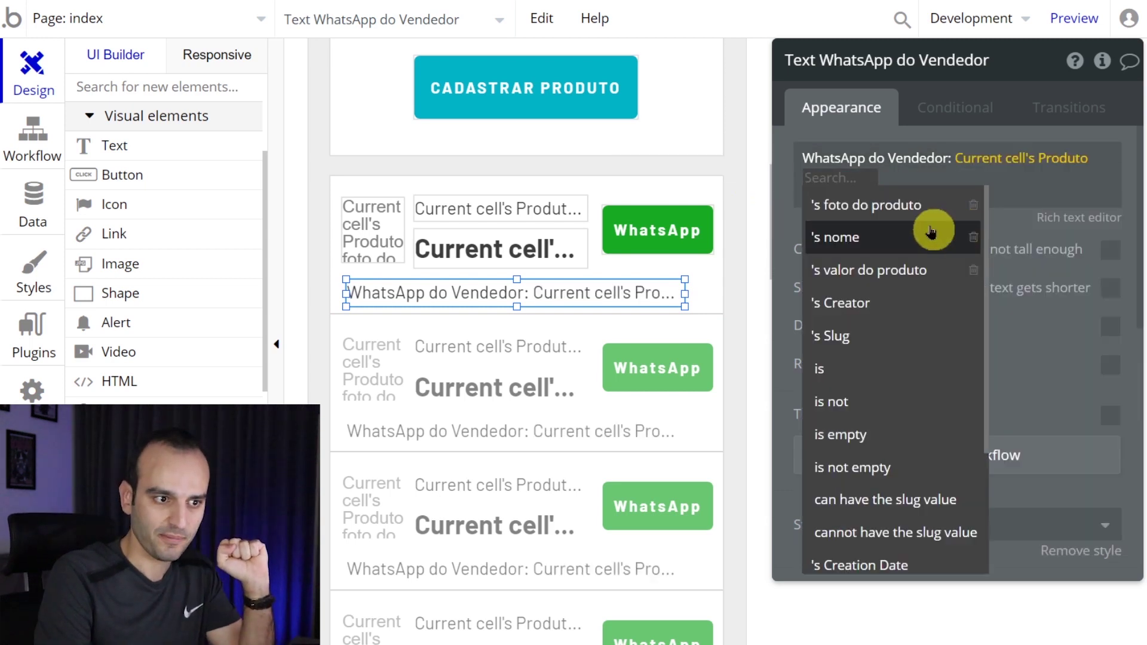
click(902, 306)
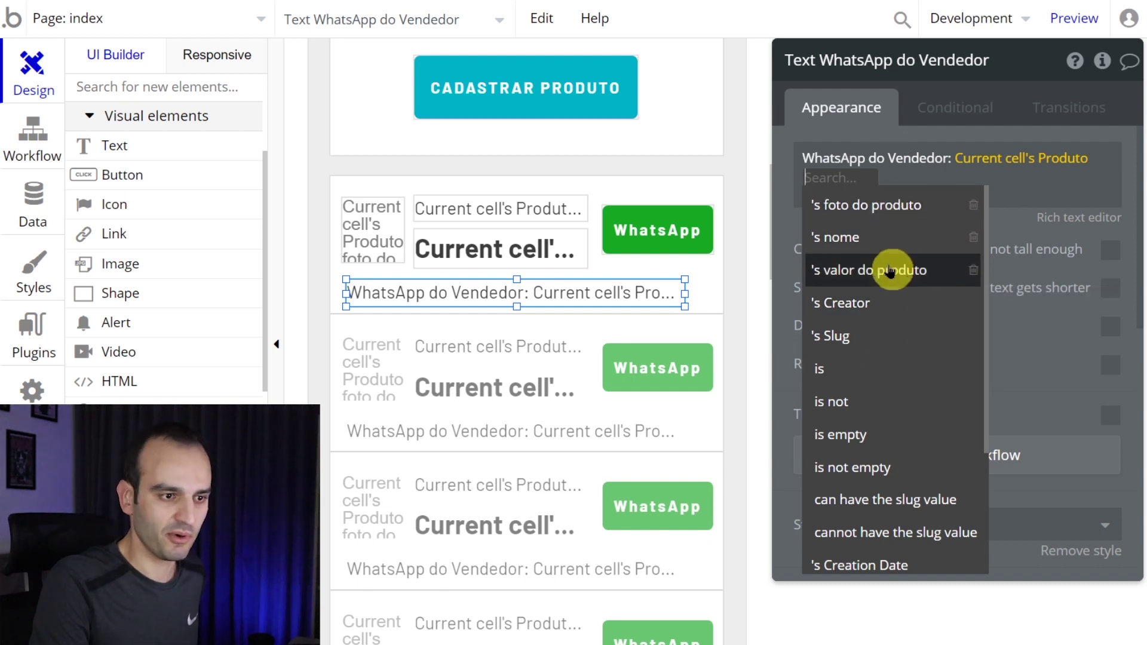
click(888, 302)
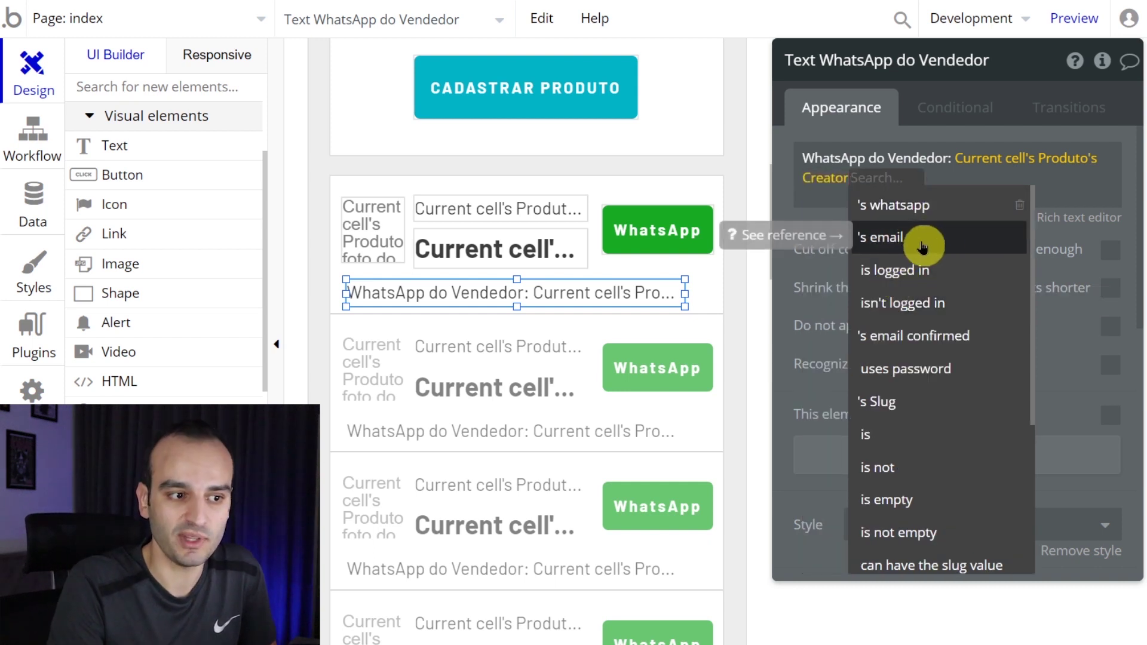
click(912, 205)
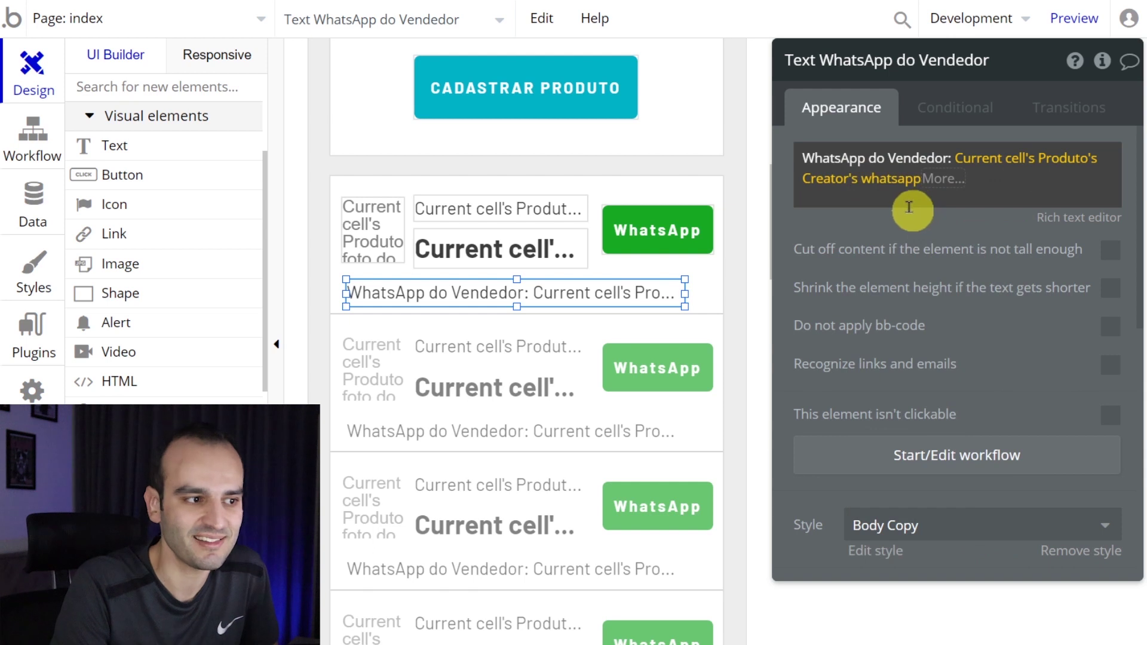
click(496, 3)
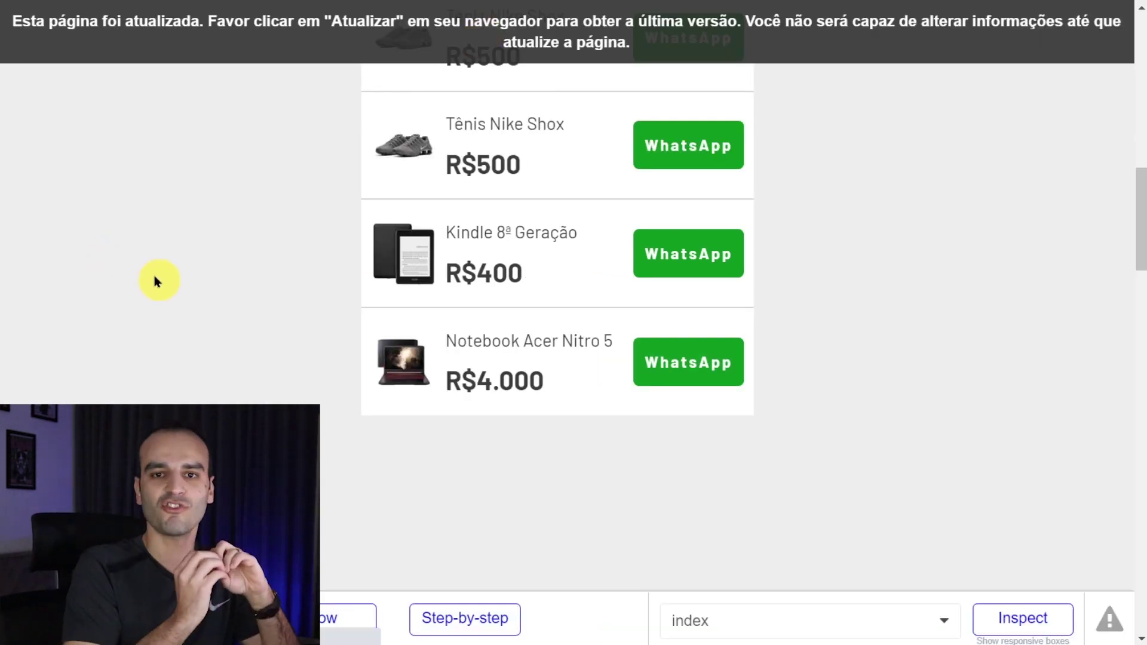
- Reload the preview and check each product row's seller WhatsApp number
key(F5)
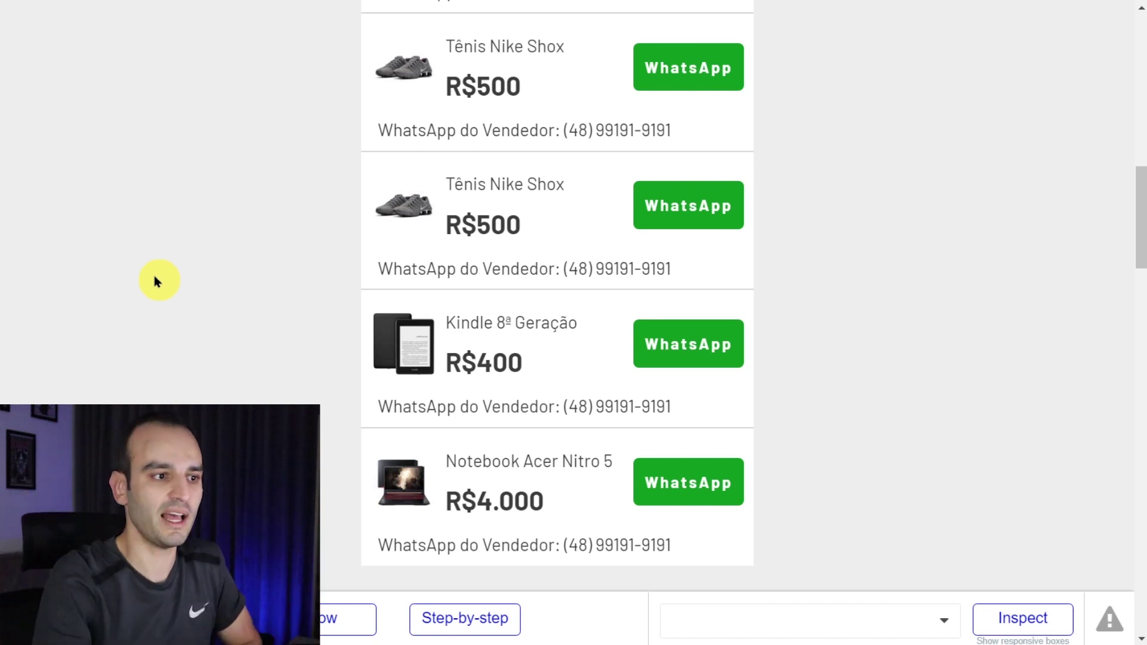
scroll(425, 113, up, 4)
drag(671, 254, 562, 254)
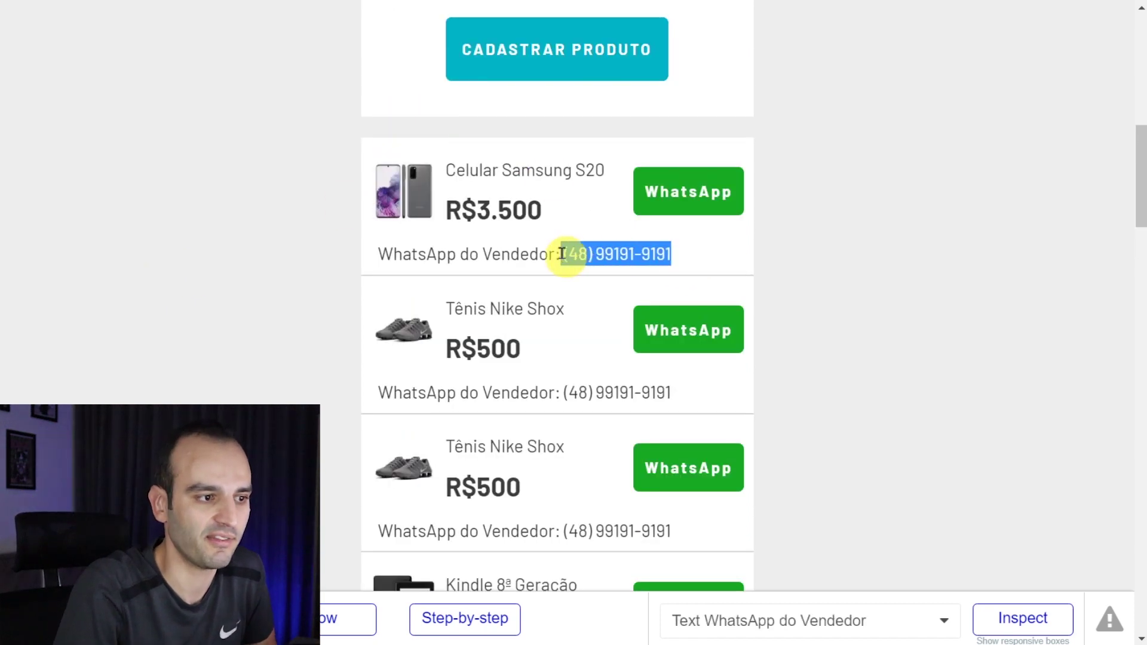
drag(679, 263, 568, 253)
click(564, 265)
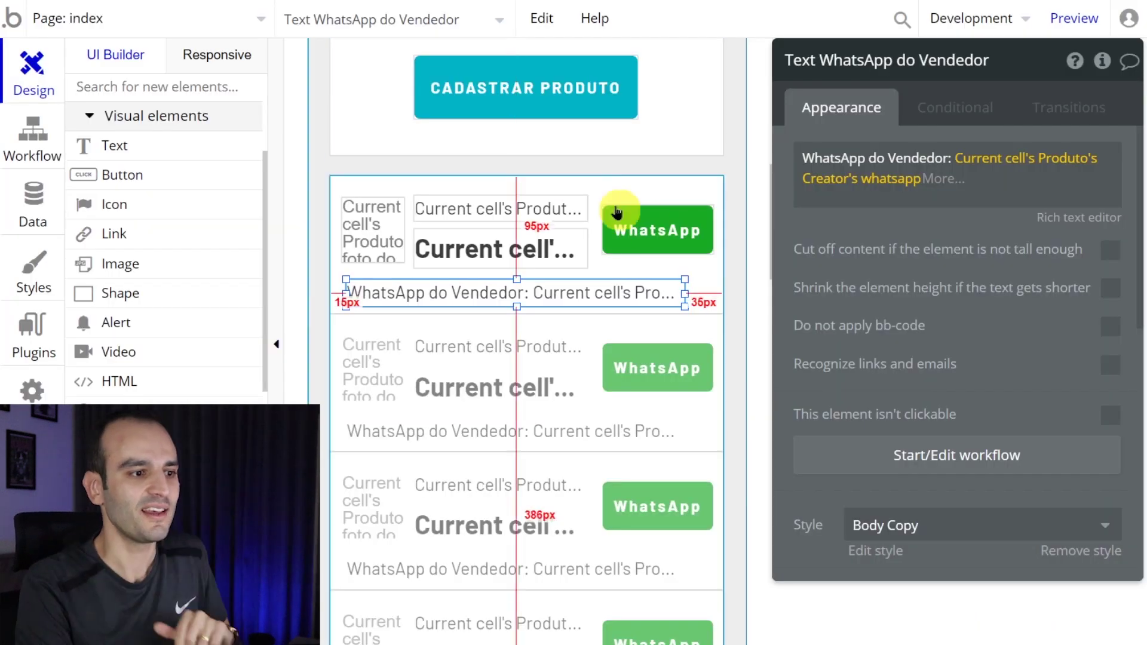
click(659, 230)
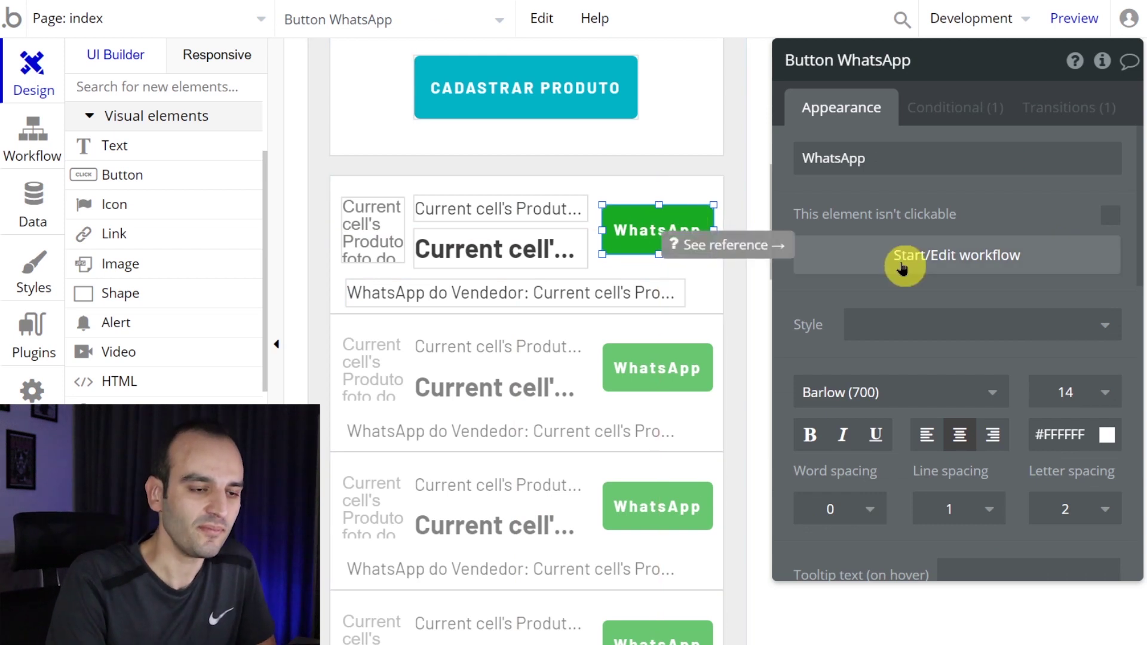
- Create the 'Button WhatsApp is clicked' workflow, then switch to the notes page
click(901, 260)
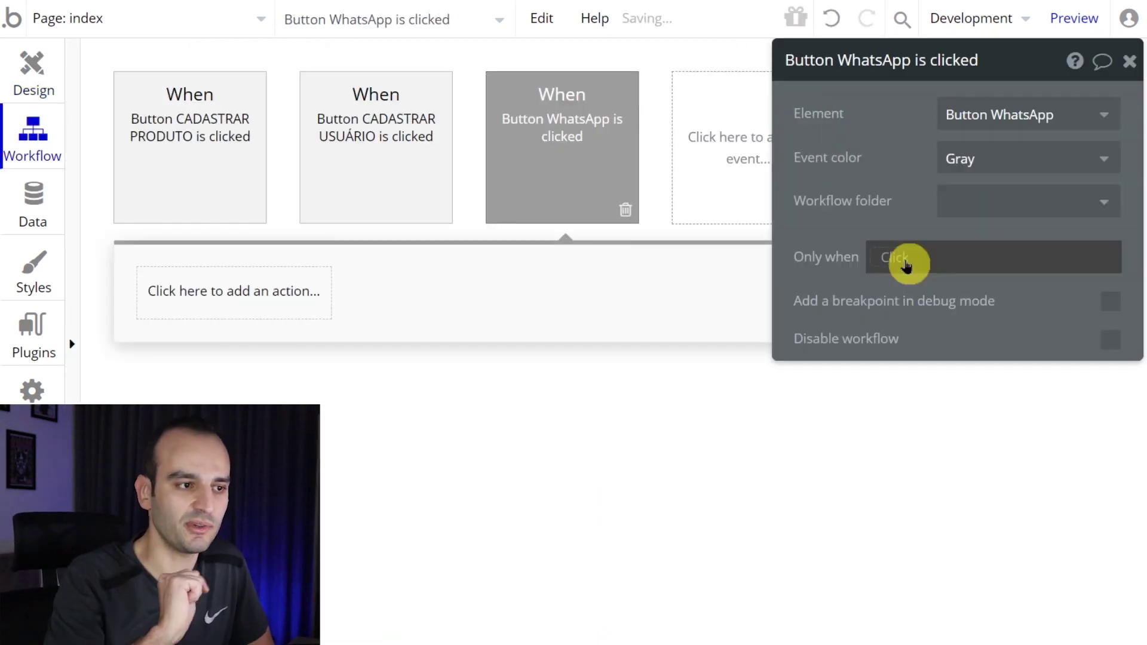
mouse_move(548, 143)
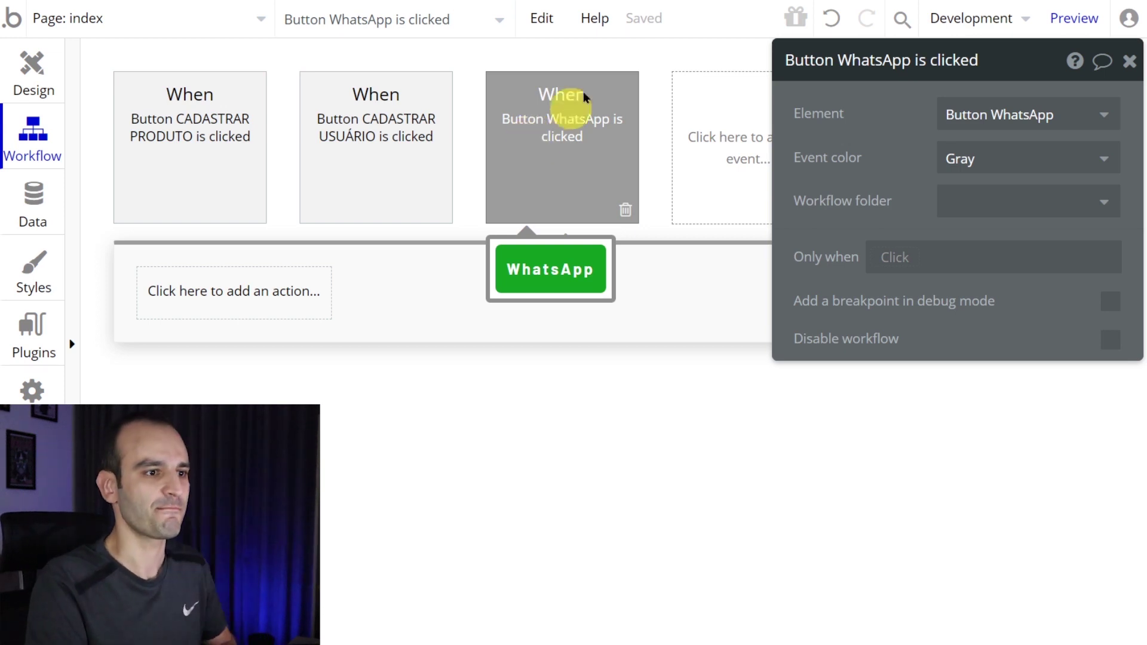
key(alt+Tab)
scroll(583, 300, down, 1)
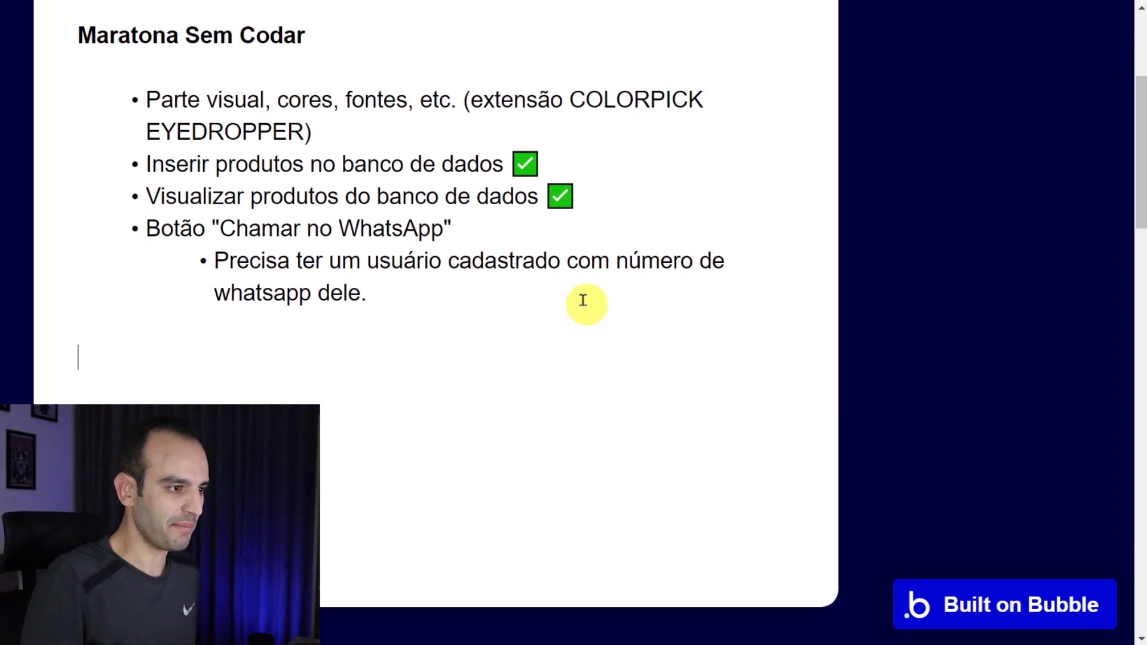
text(ps://)
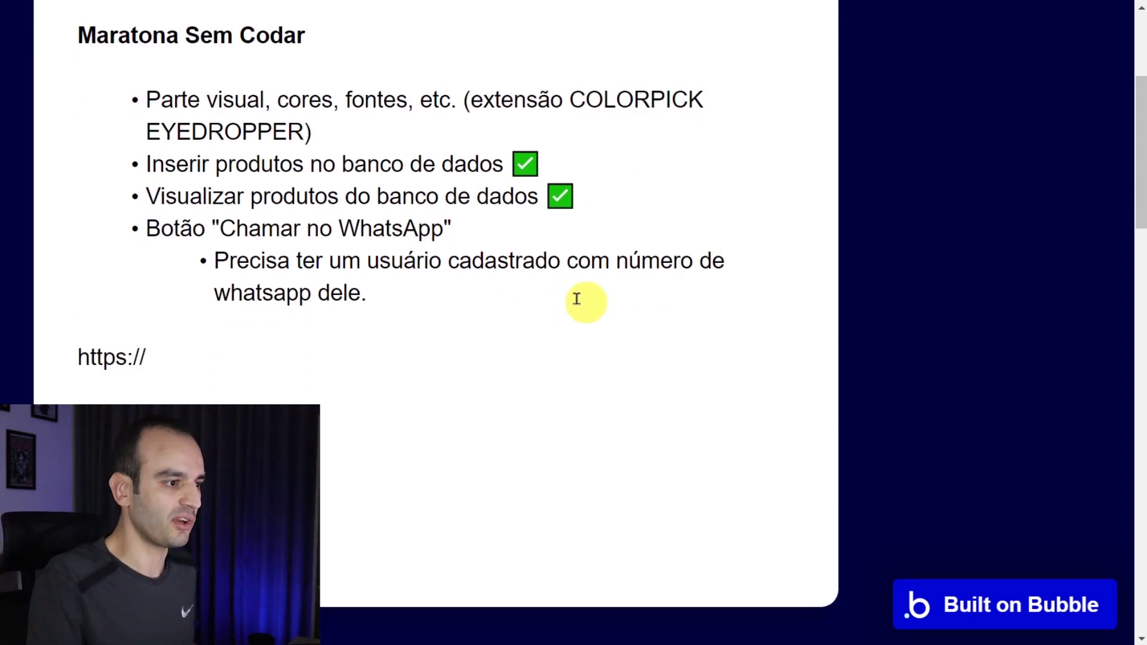
key(ctrl+plus)
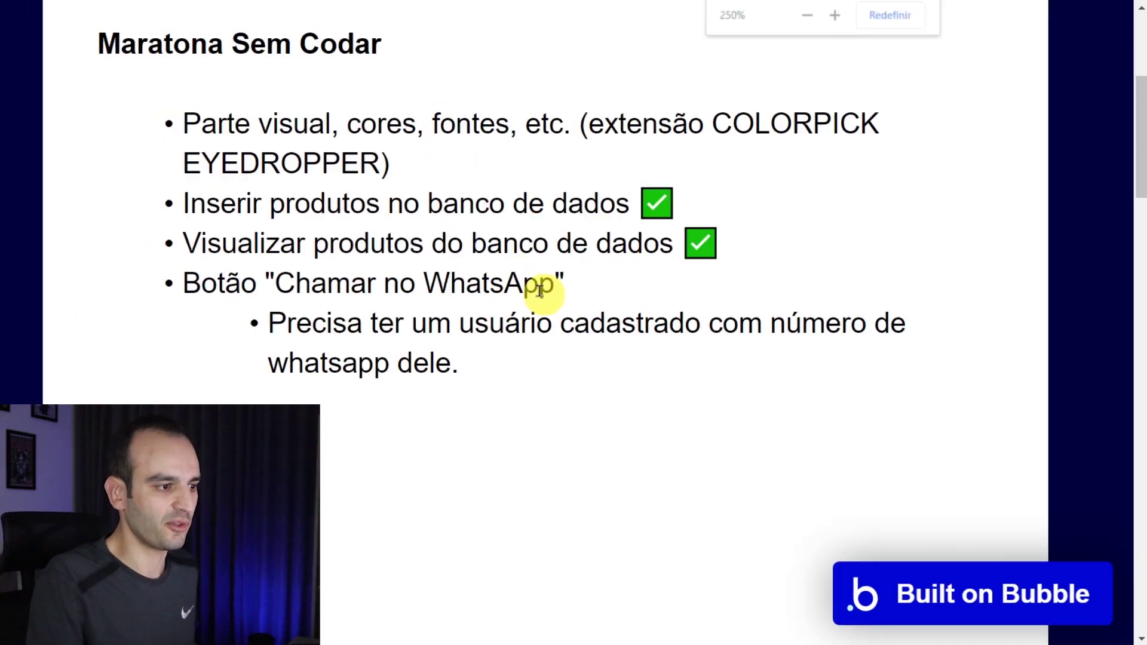
scroll(544, 281, down, 2)
text(//api)
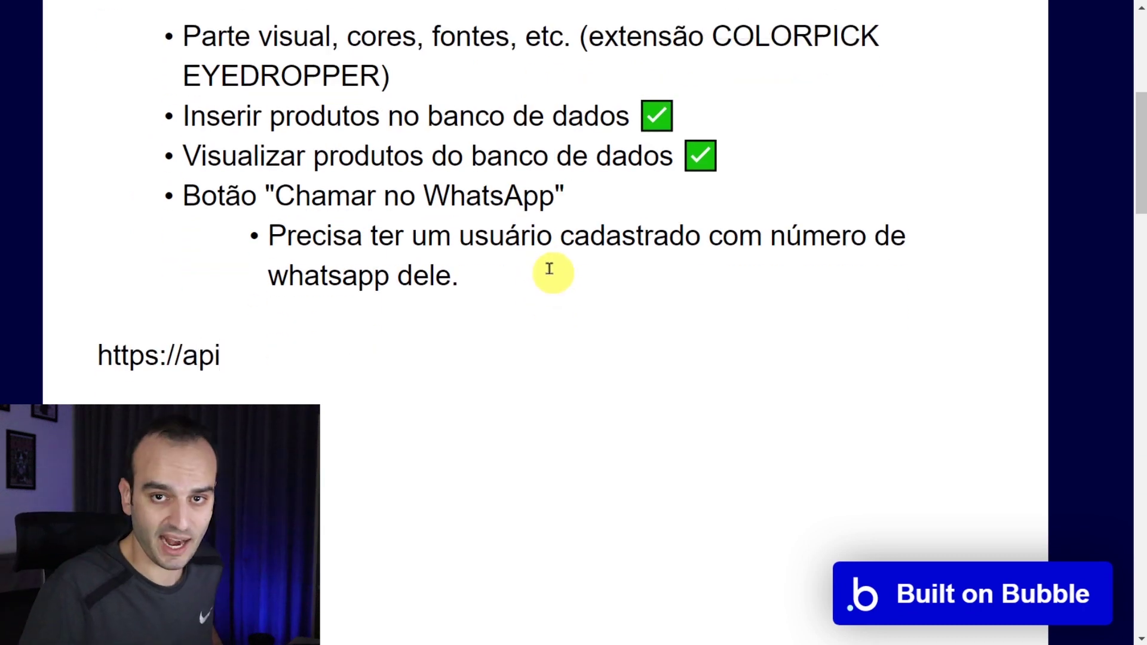
text(.)
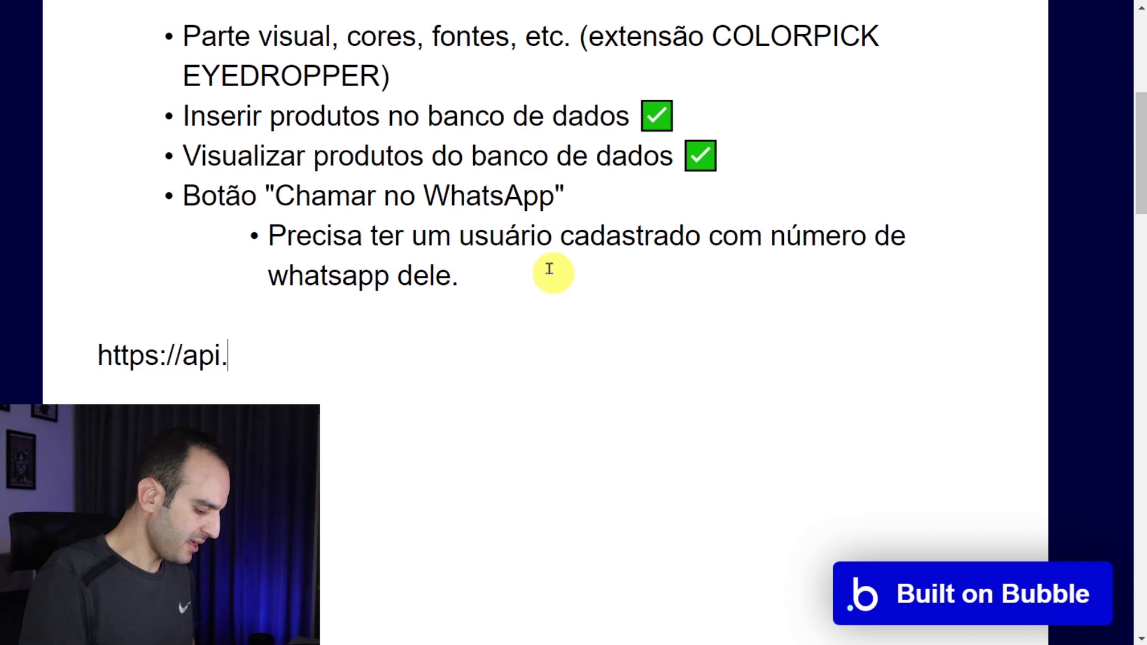
text(whatsapp.c)
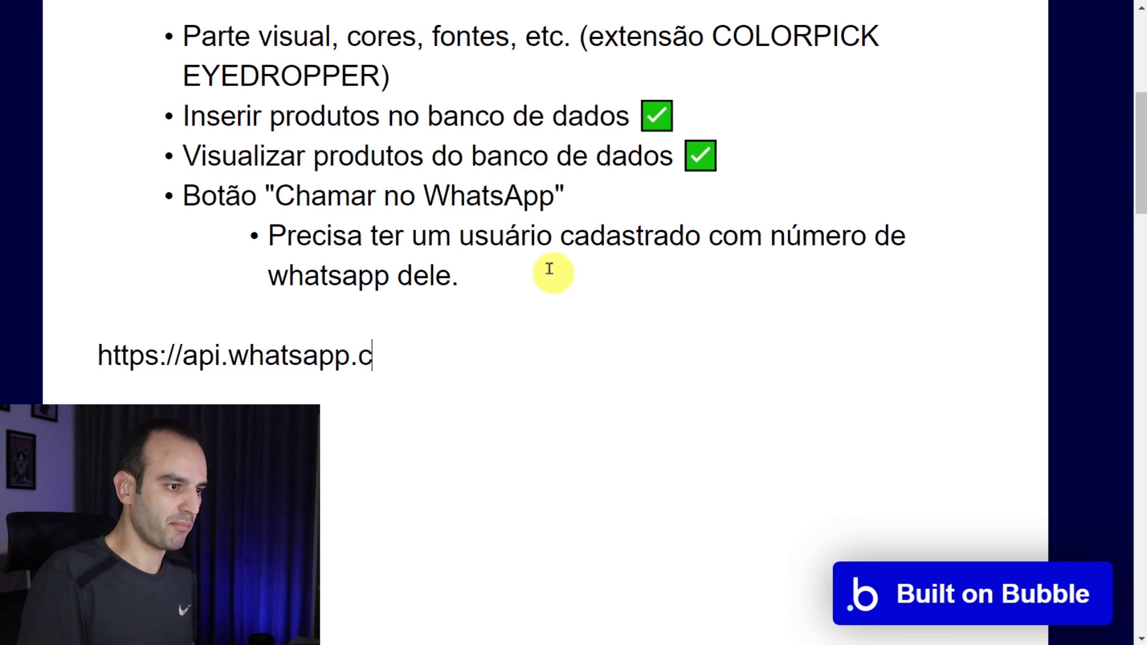
text(om/sen)
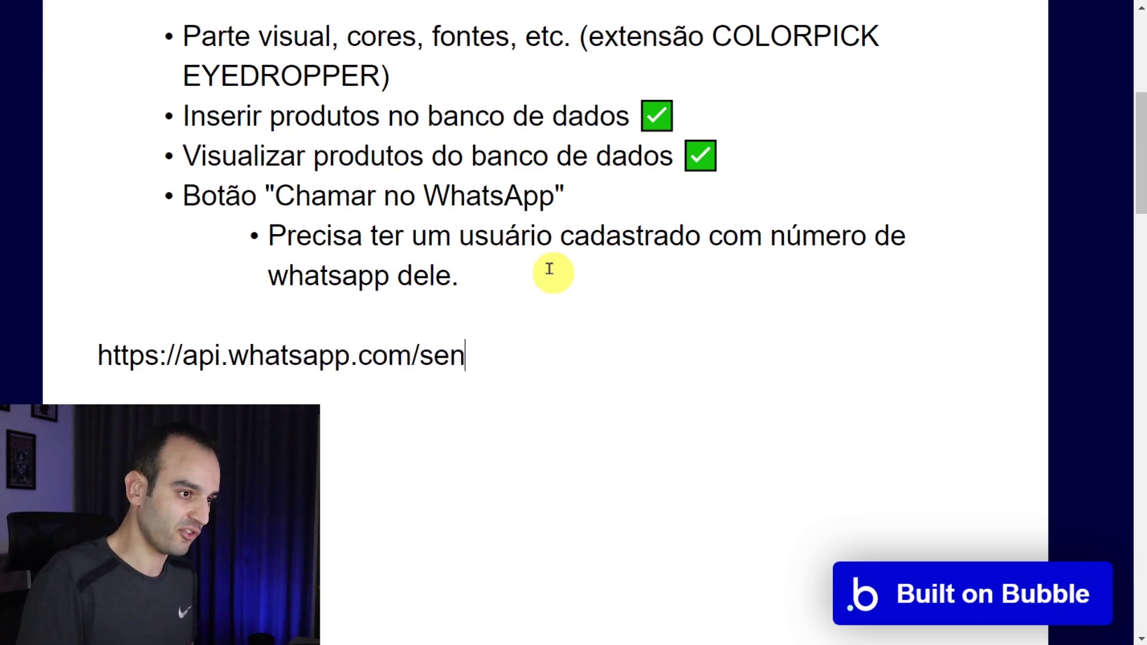
text(d?phone=)
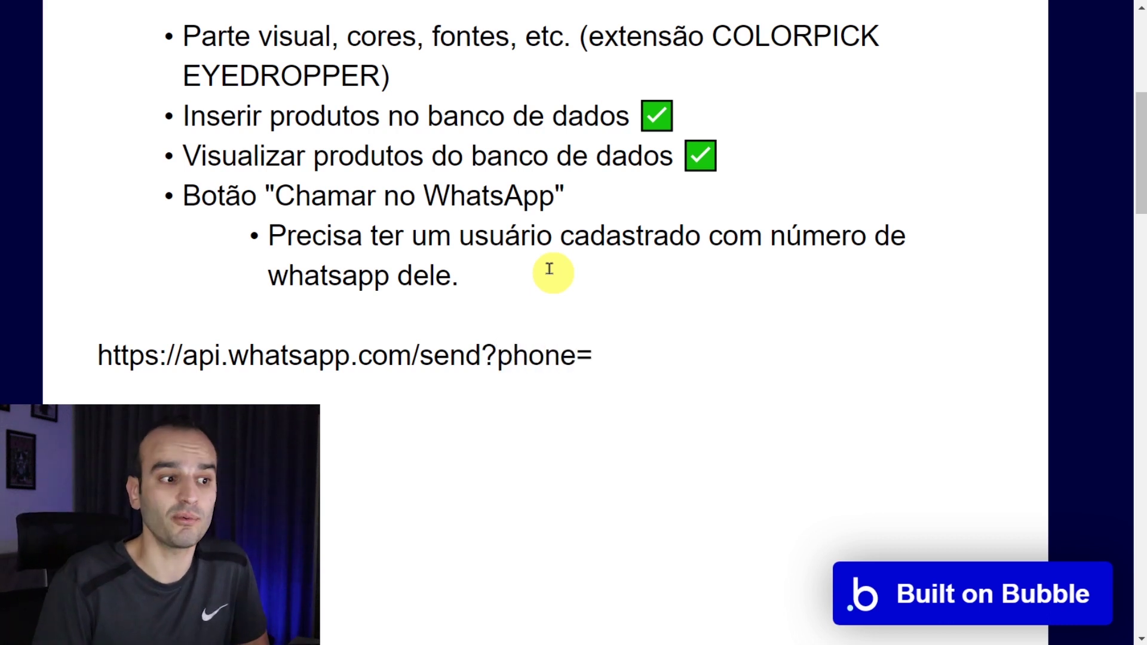
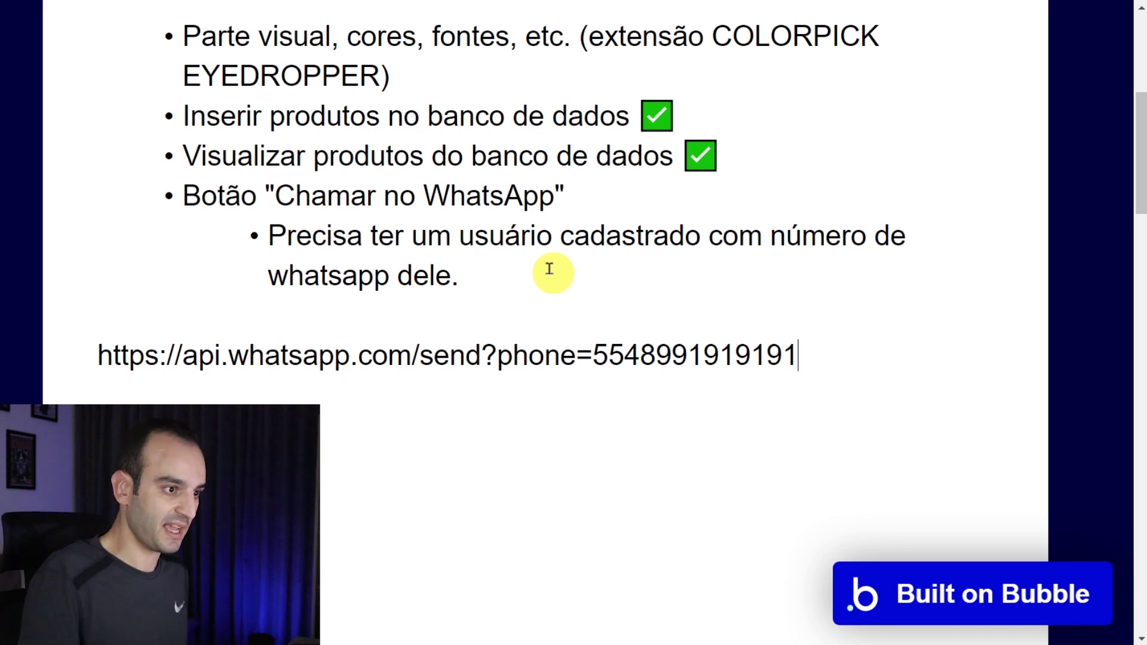
key(shift+Home)
key(ctrl+c)
key(ctrl+t)
key(ctrl+v)
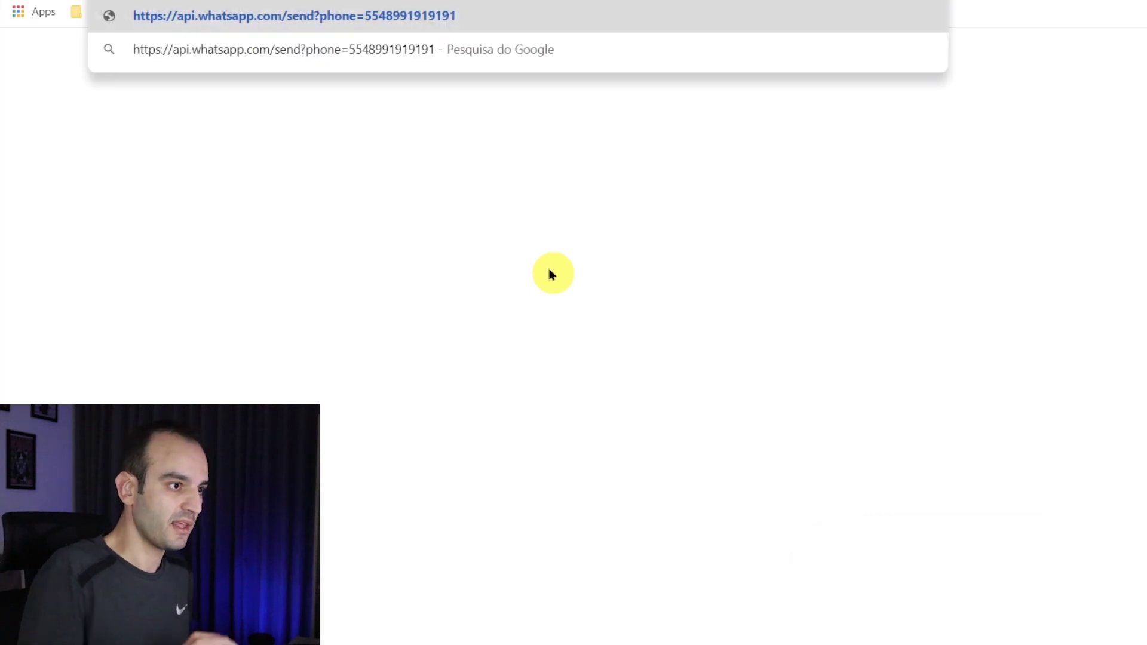
- Load the link, start the chat via WhatsApp Web, and dismiss the invalid-number warning
key(Return)
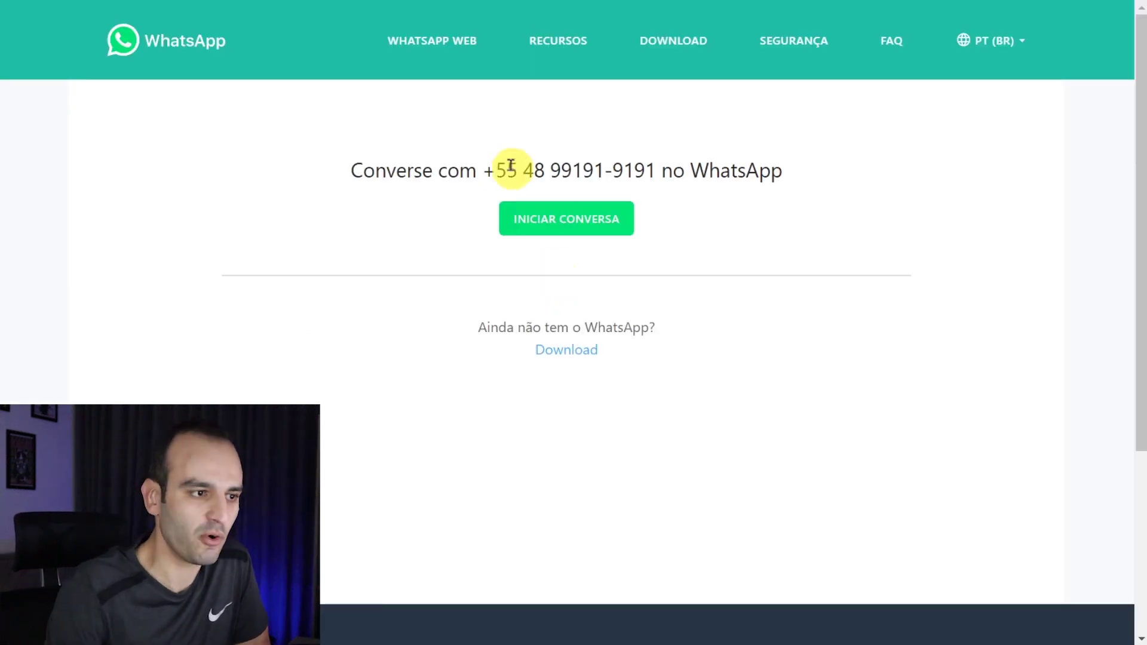
drag(494, 171, 645, 167)
click(740, 170)
click(568, 221)
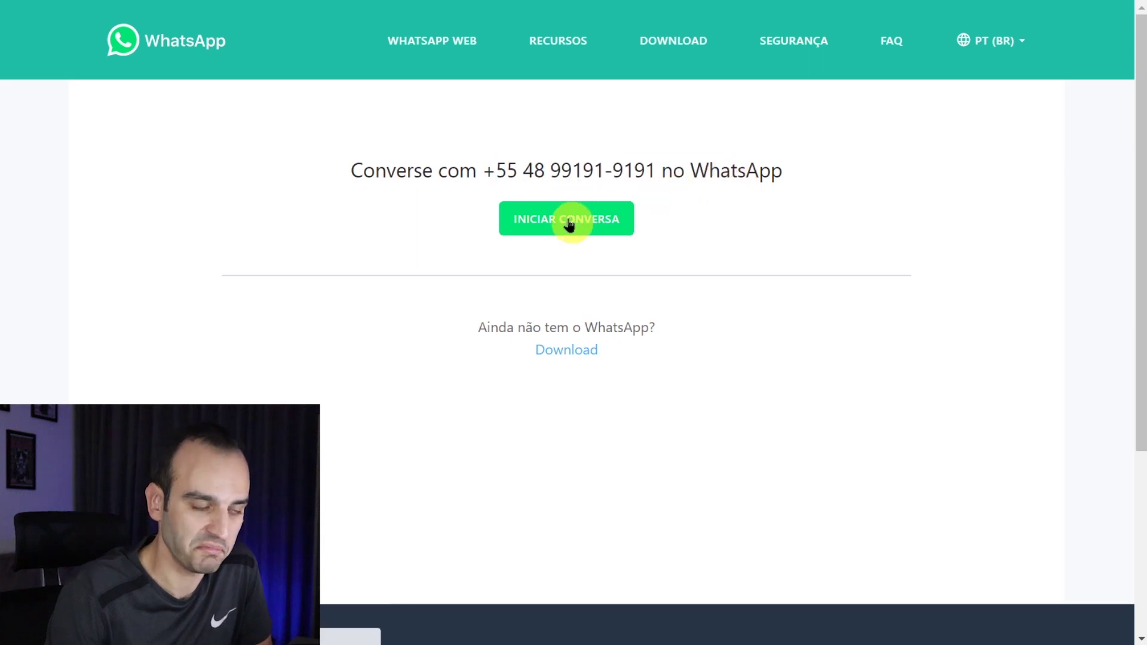
drag(486, 170, 715, 173)
click(714, 173)
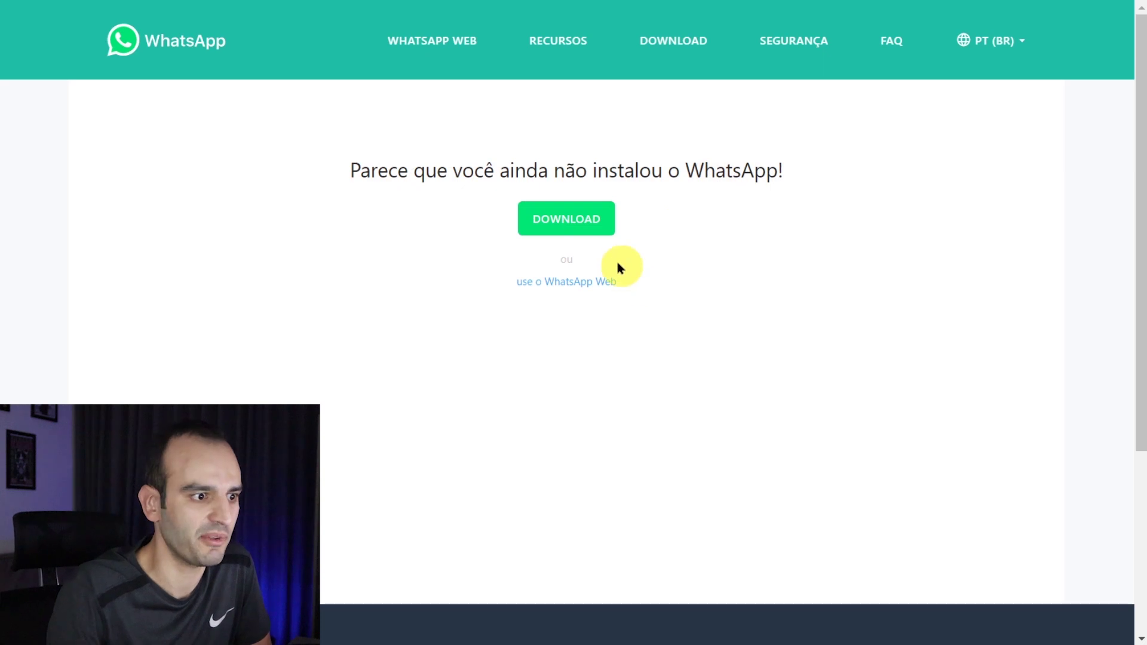
click(582, 281)
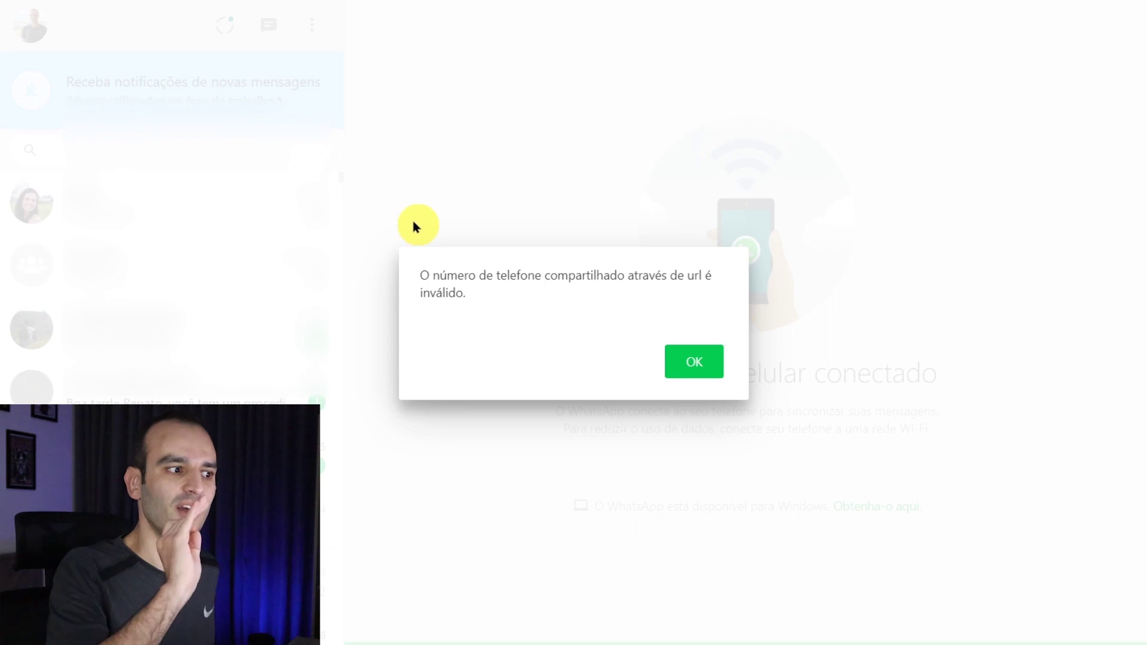
click(680, 360)
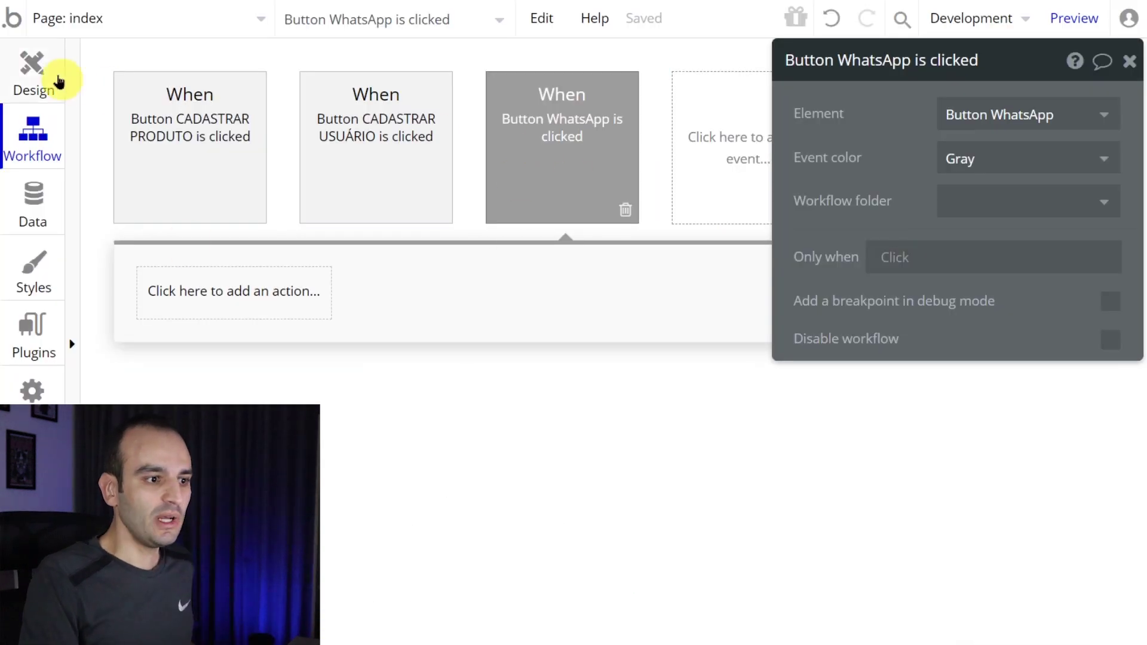
click(54, 71)
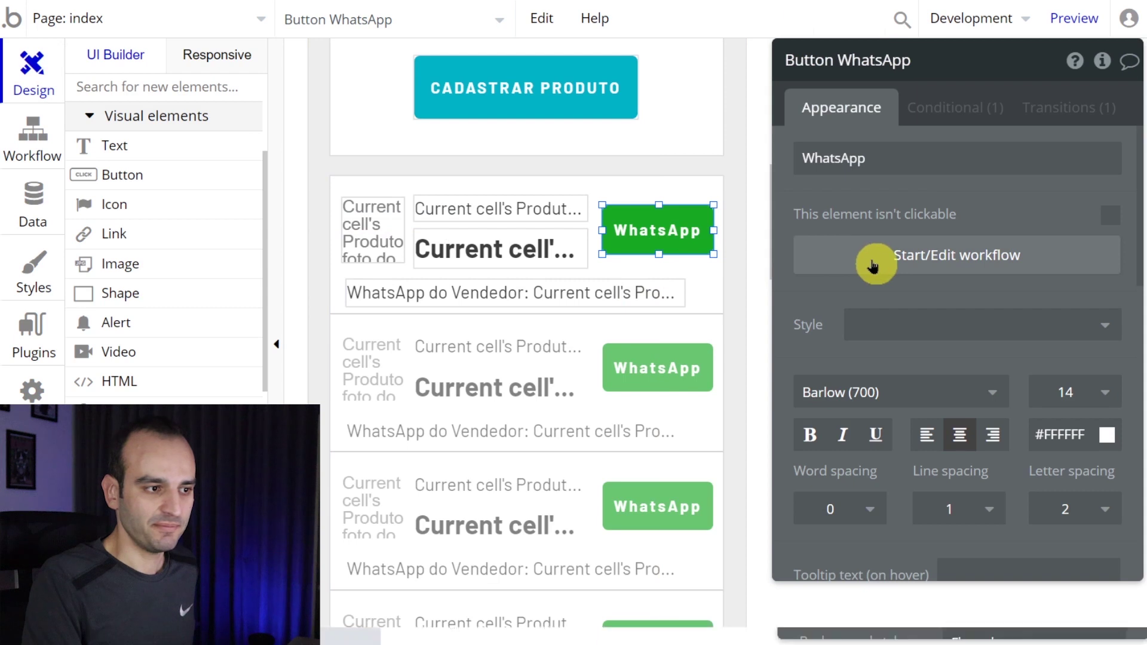
- Add an 'Open an external website' action to the WhatsApp button workflow with the pasted WhatsApp link
click(866, 259)
click(239, 297)
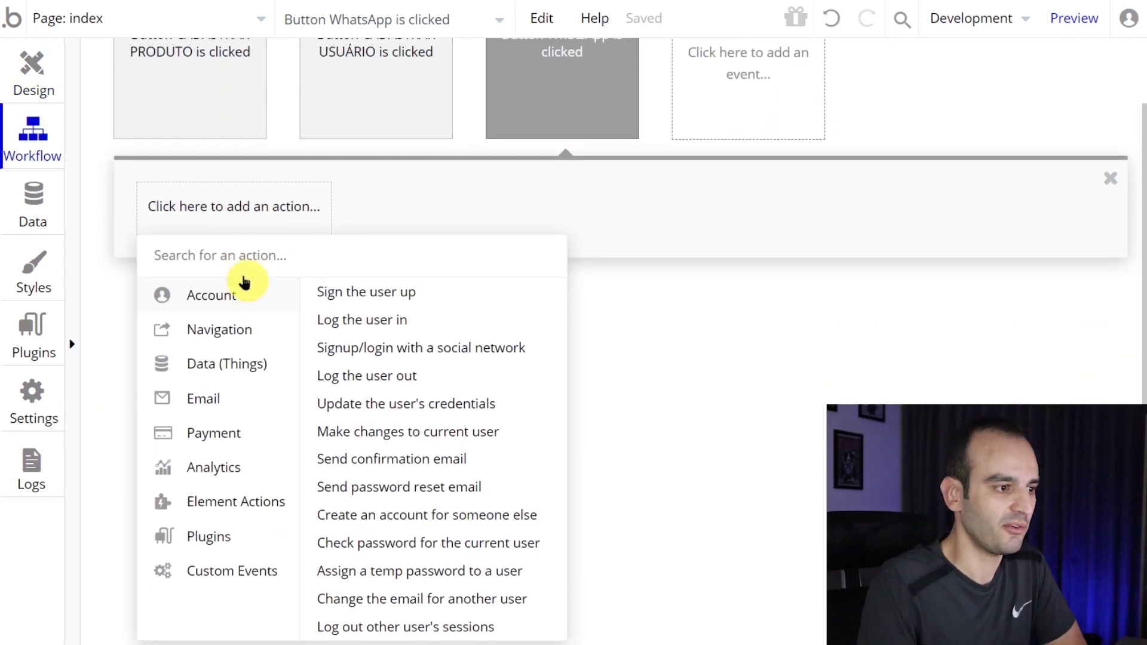
click(223, 332)
click(464, 376)
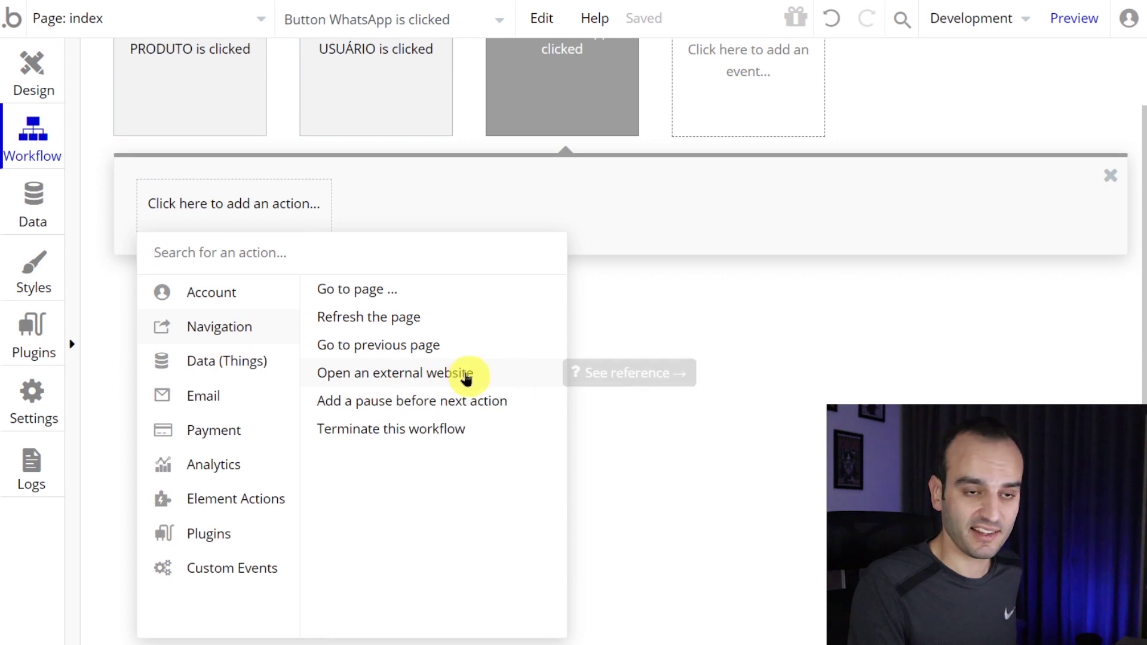
click(962, 149)
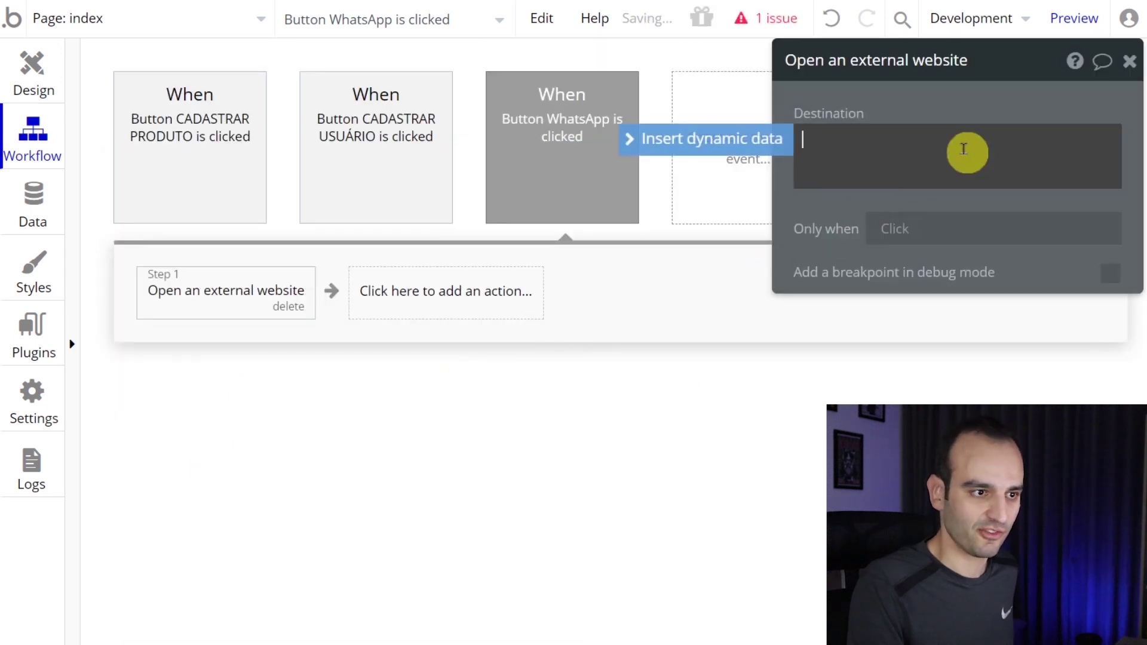
click(743, 185)
key(ctrl+v)
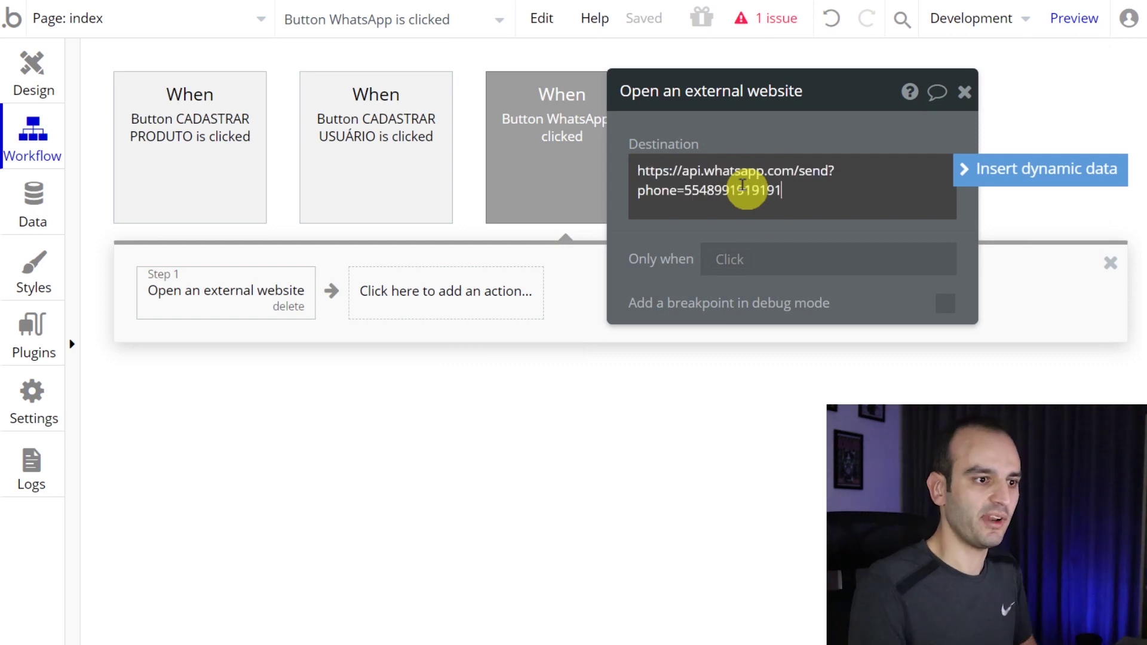
- Replace the digits after phone=55 with Current cell's Produto's Creator's whatsapp, then preview
drag(780, 190, 684, 193)
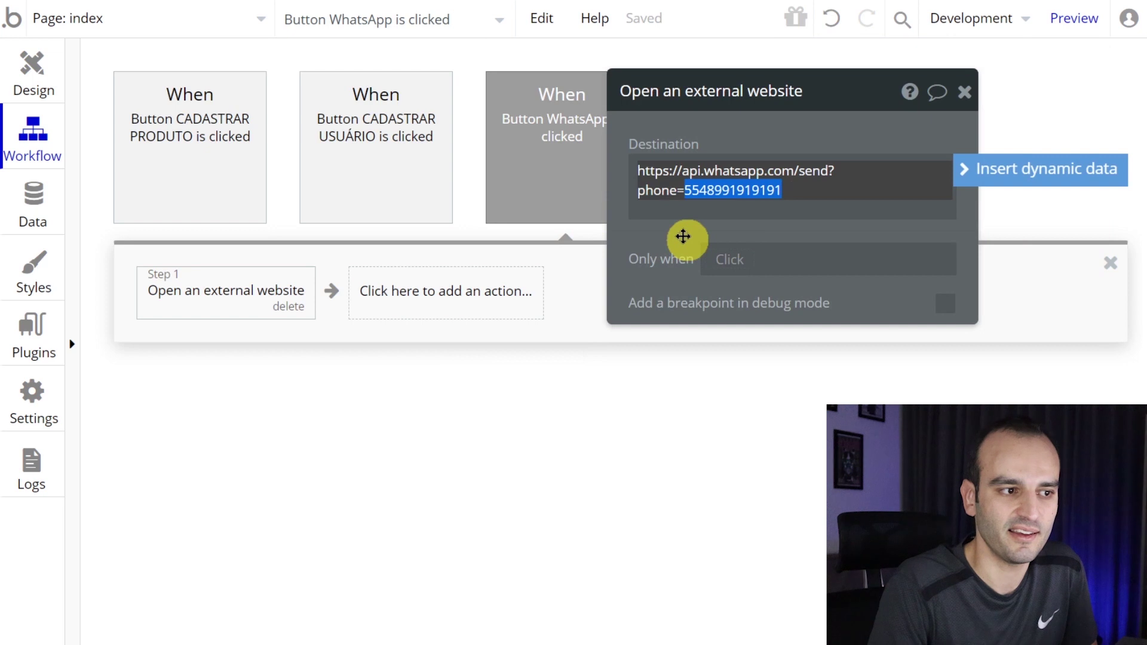
drag(683, 236, 698, 229)
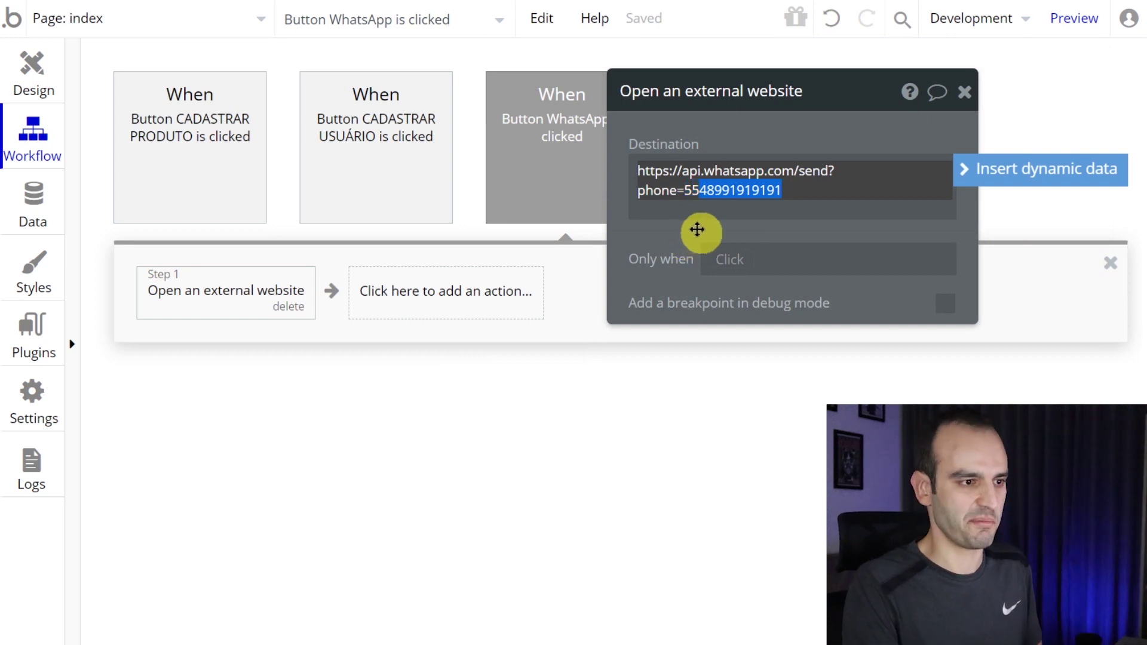
key(BackSpace)
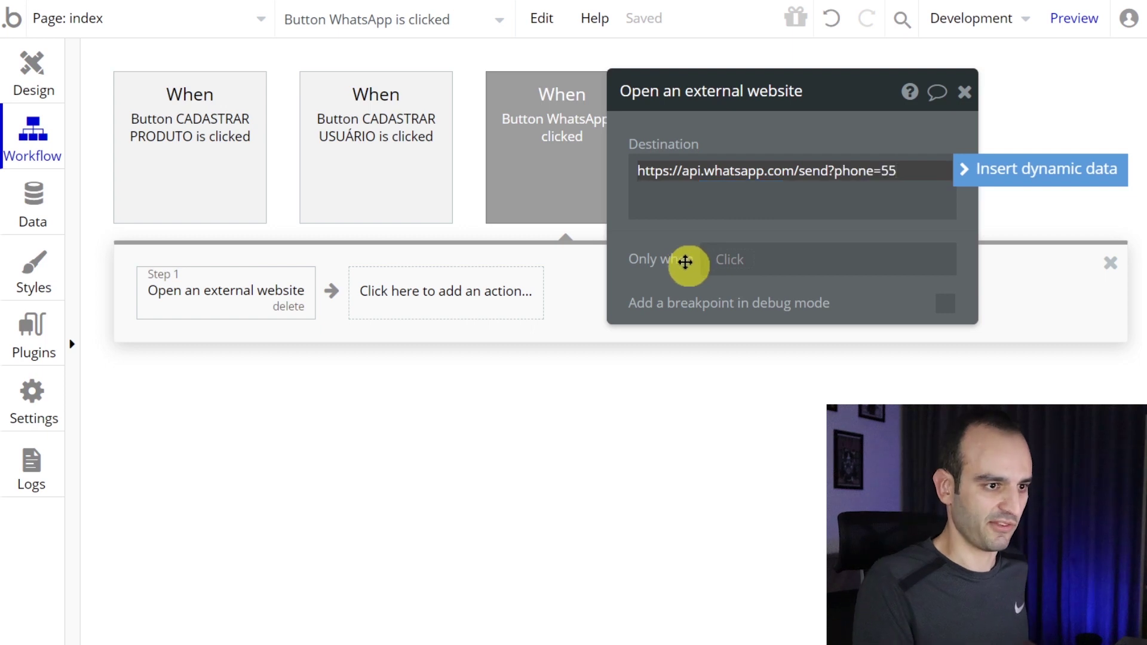
key(ctrl+plus)
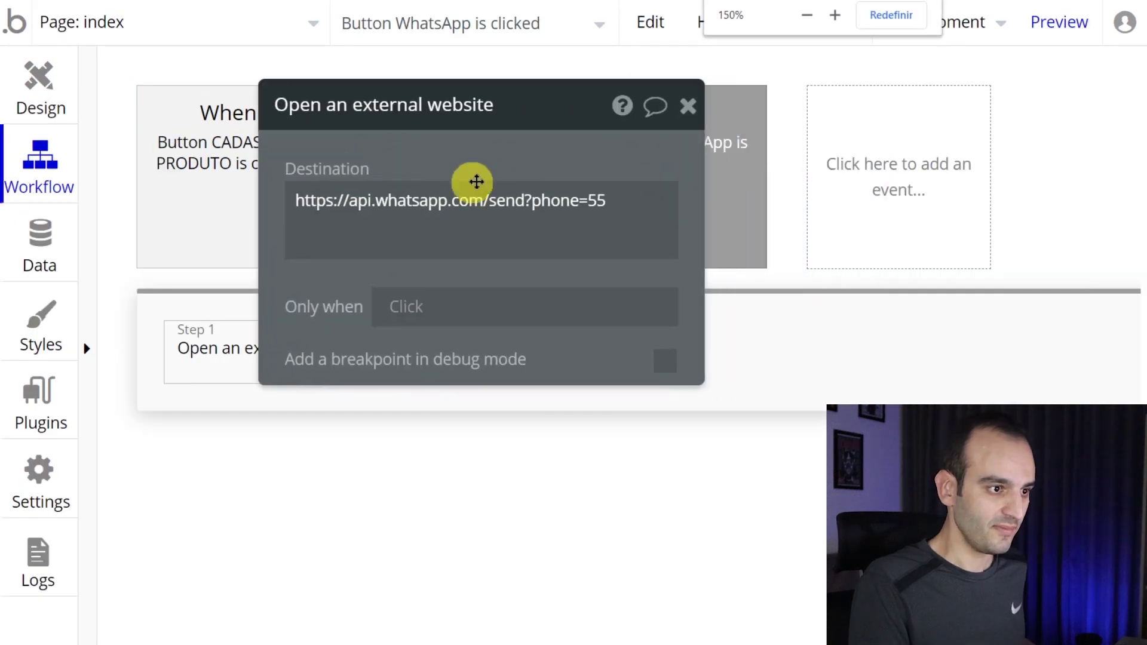
click(590, 211)
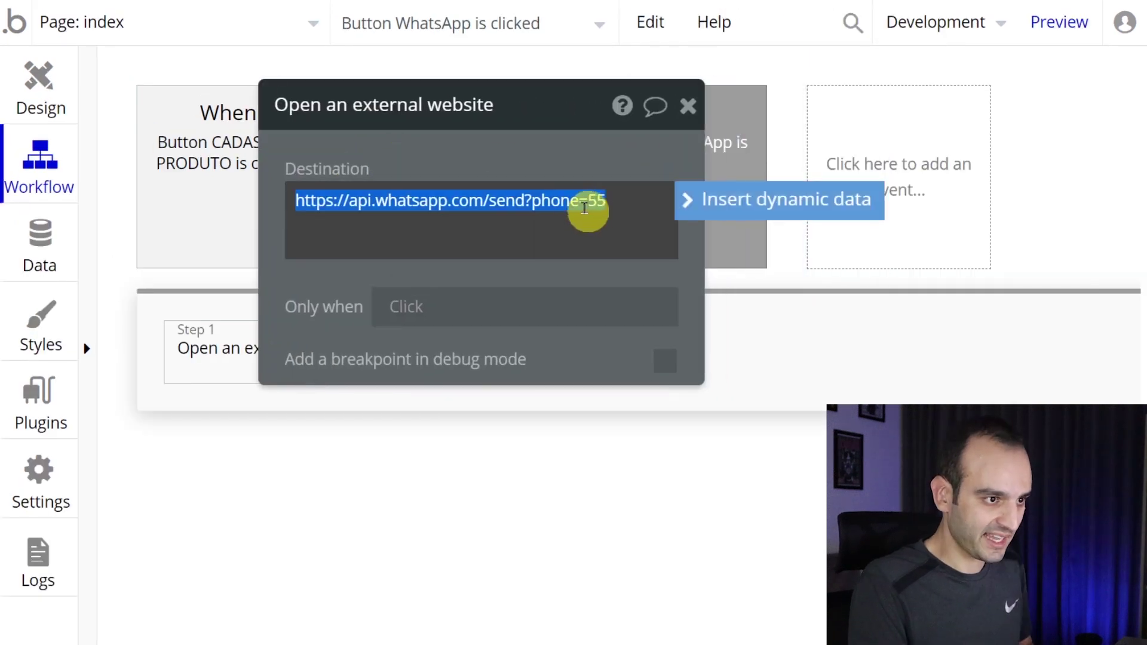
click(623, 200)
click(704, 214)
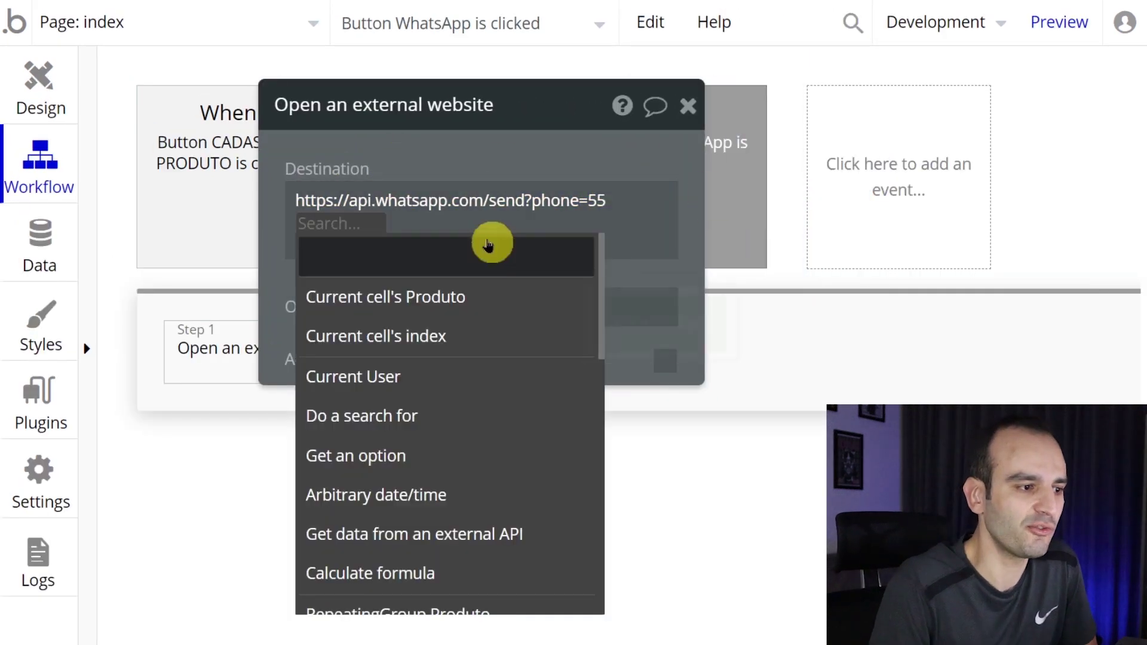
click(467, 308)
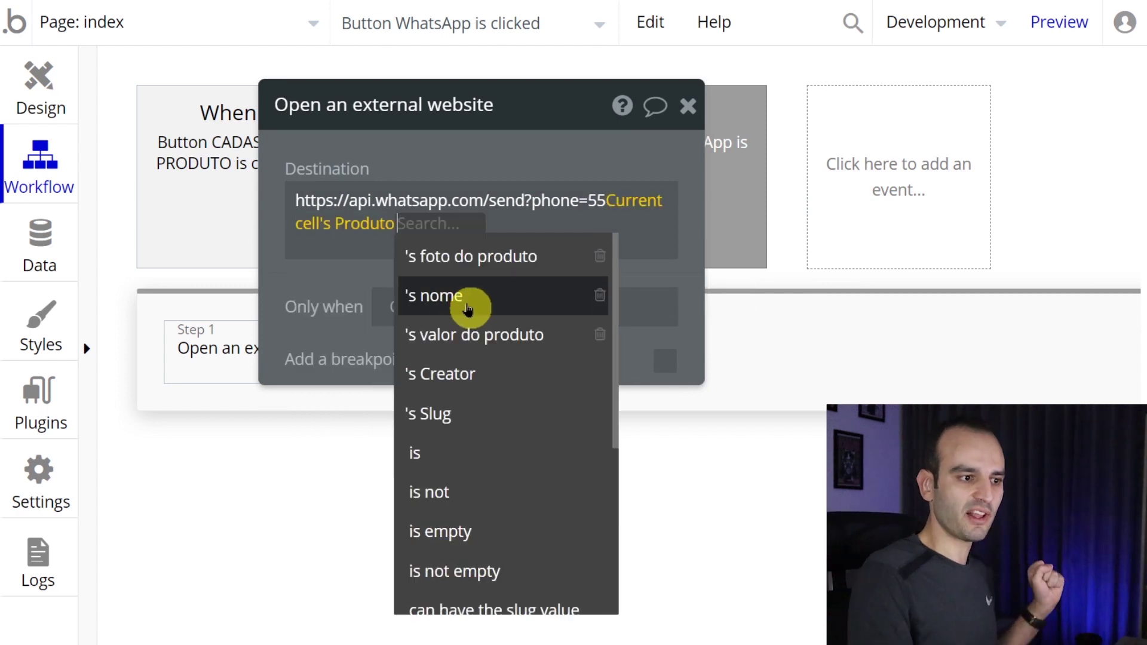
click(515, 374)
click(544, 257)
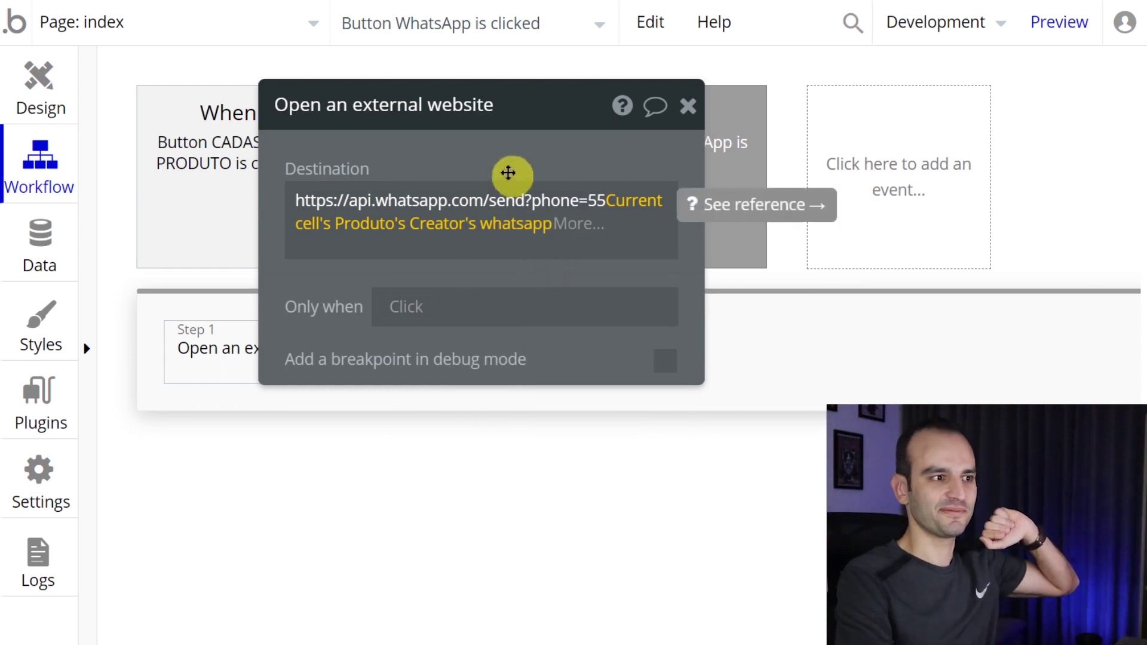
click(1060, 22)
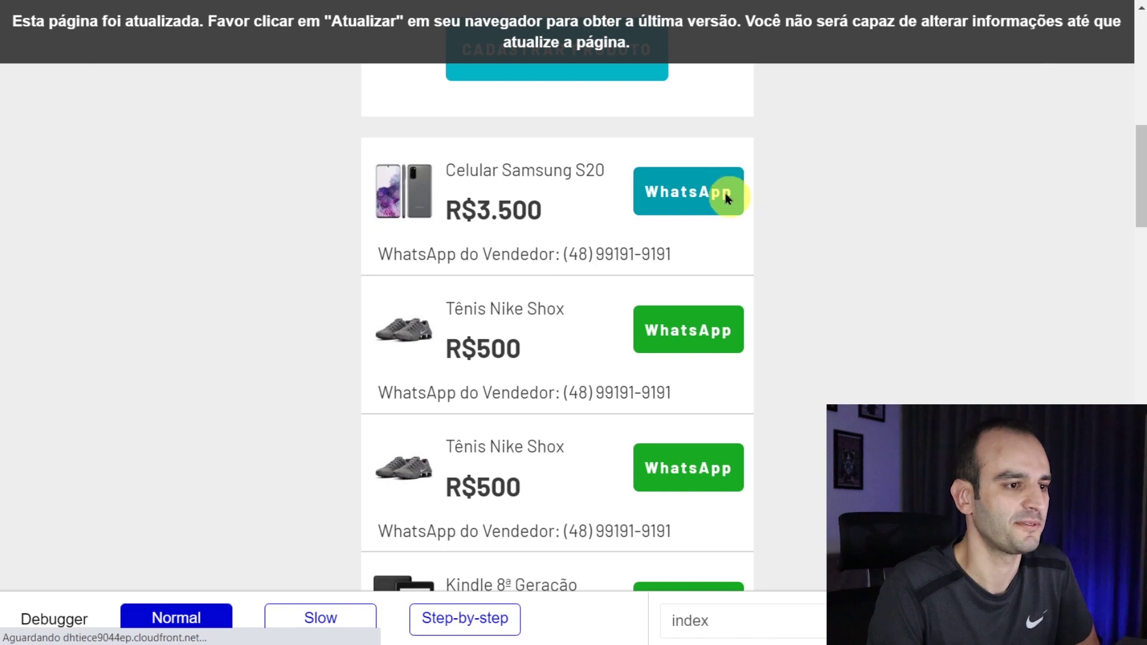
- Reload the preview and confirm the Celular Samsung S20 row's WhatsApp button opens the seller's chat
right_click(726, 196)
key(F5)
scroll(777, 191, down, 9)
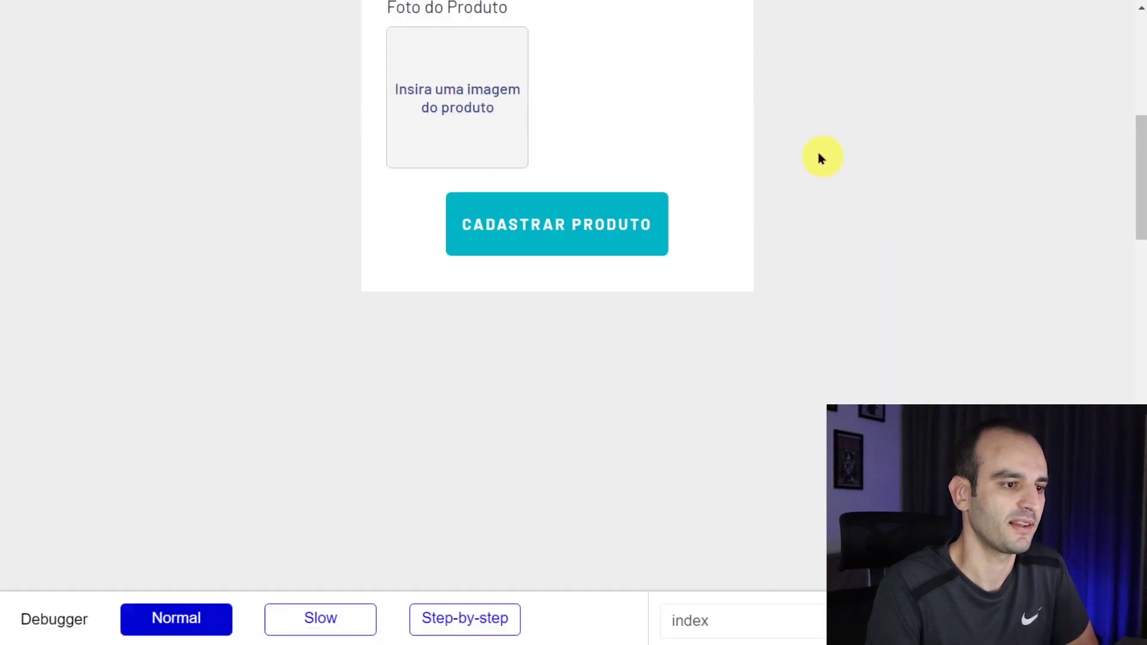
scroll(812, 149, down, 6)
scroll(712, 161, up, 1)
right_click(679, 107)
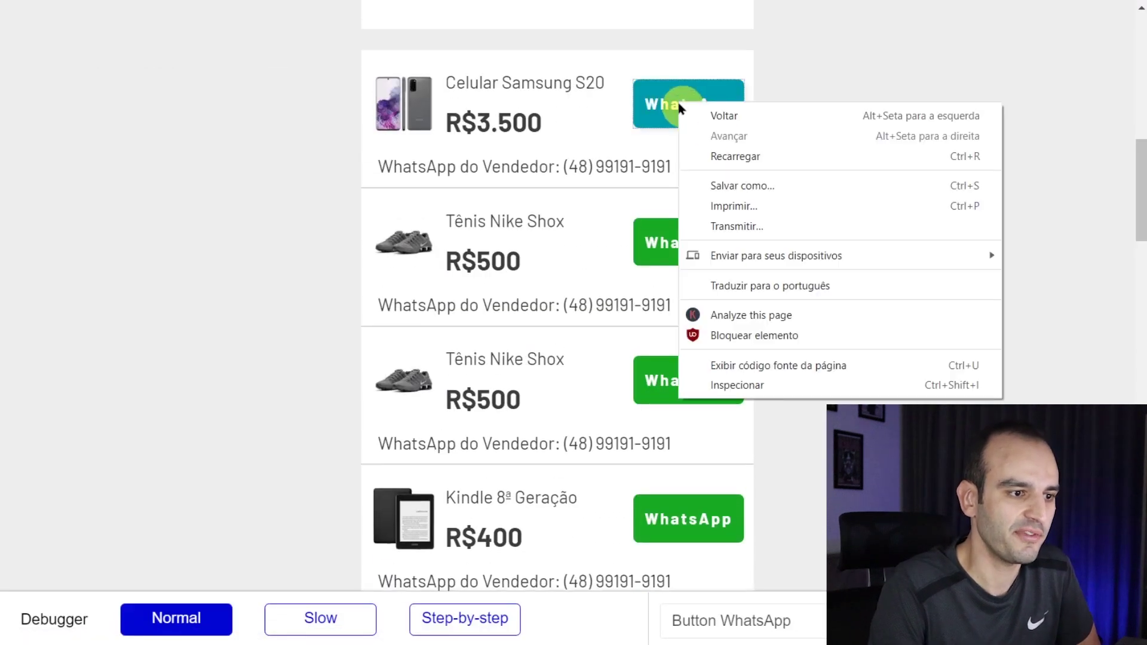
click(704, 102)
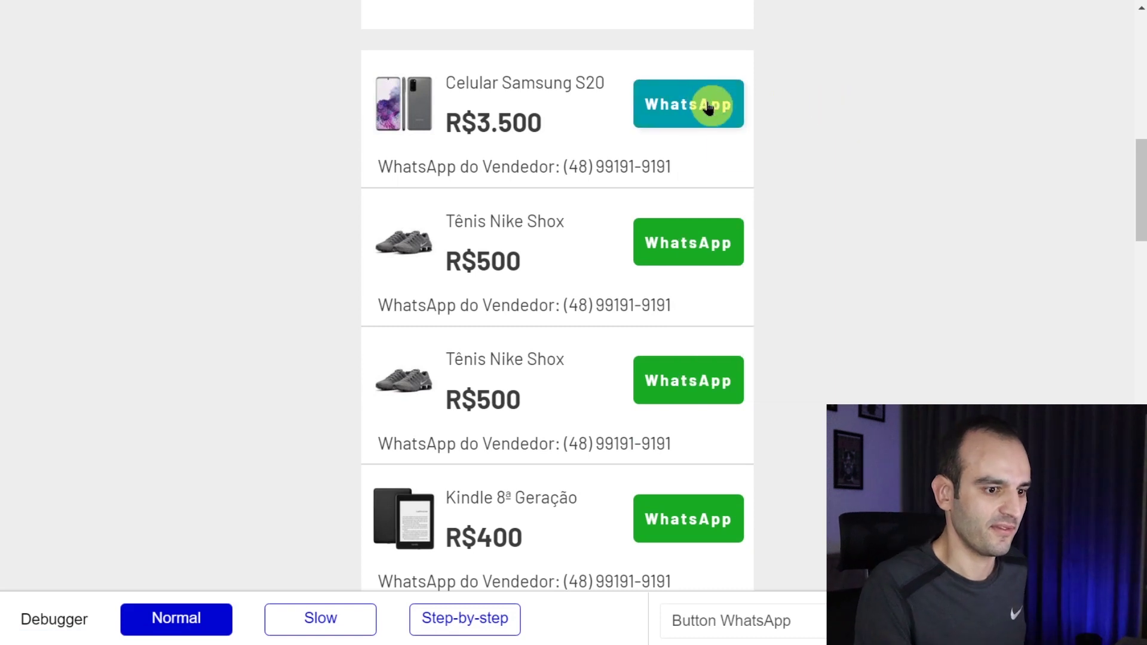
click(669, 113)
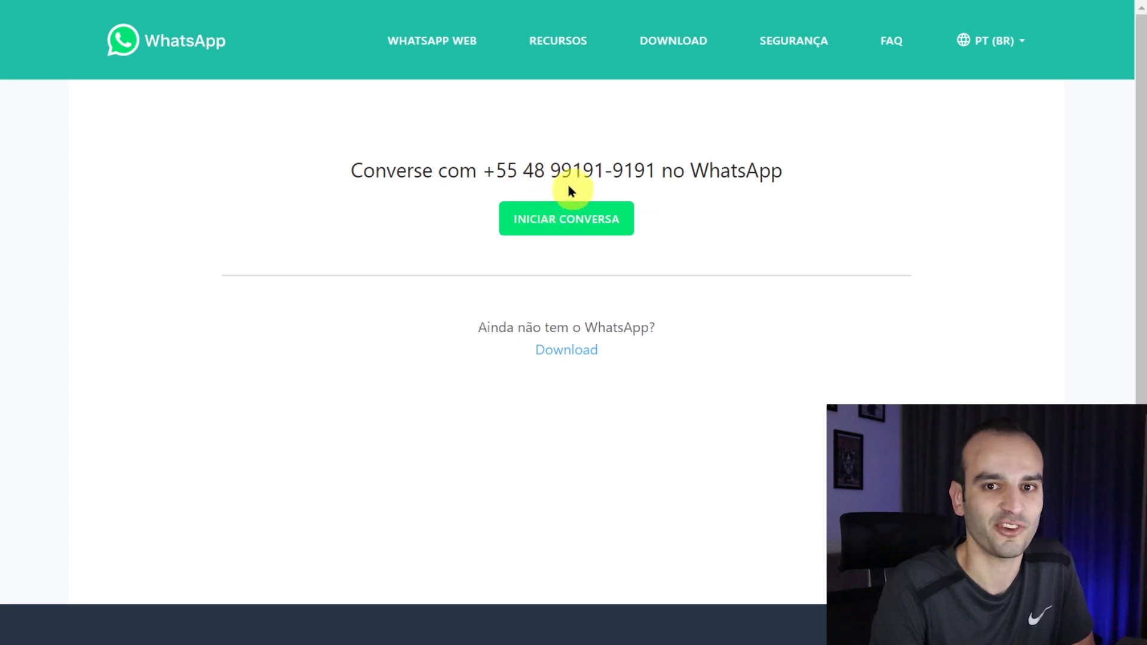
click(538, 206)
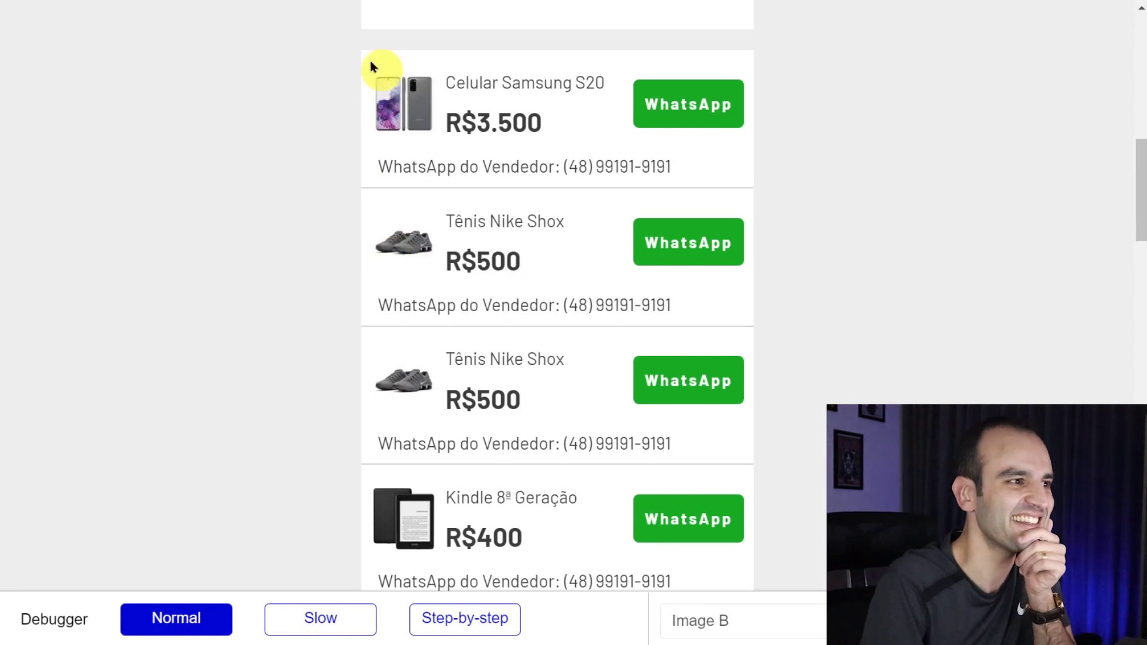
key(ctrl+Tab)
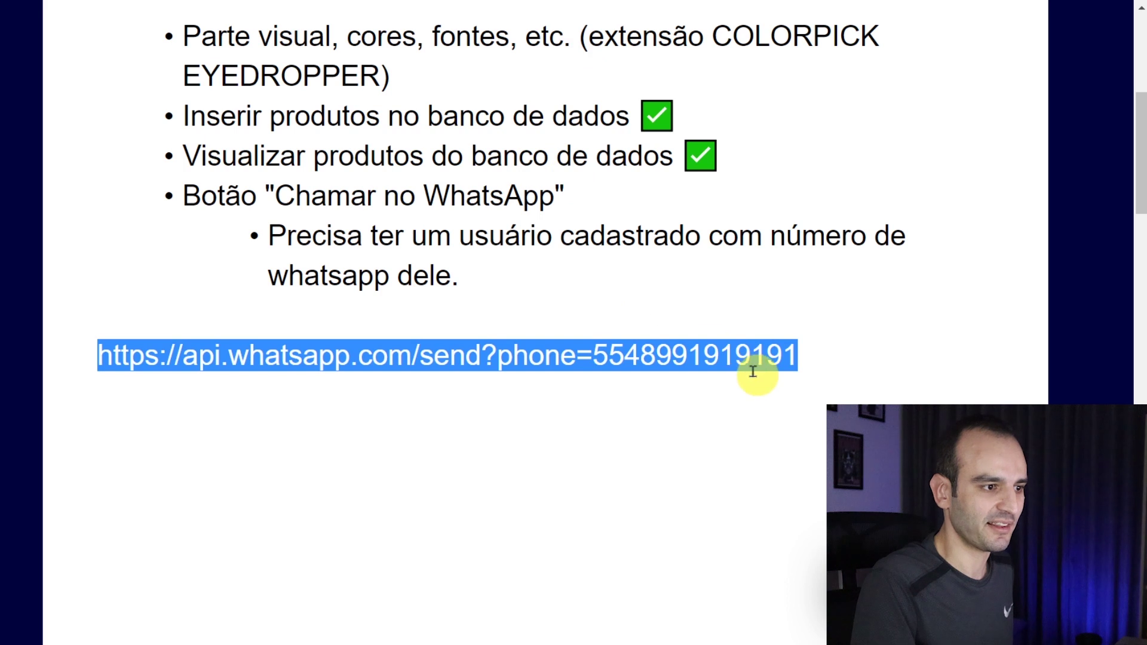
- Mark the 'Chamar no WhatsApp' item done with a green check-mark emoji
click(540, 276)
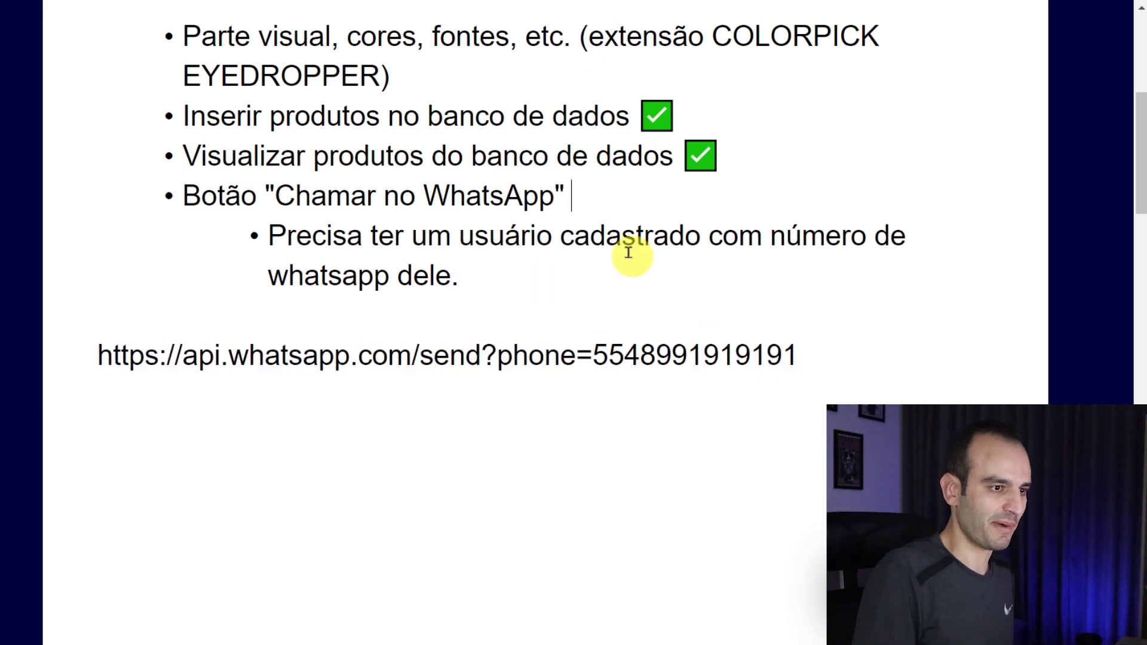
key(super+period)
text(ve)
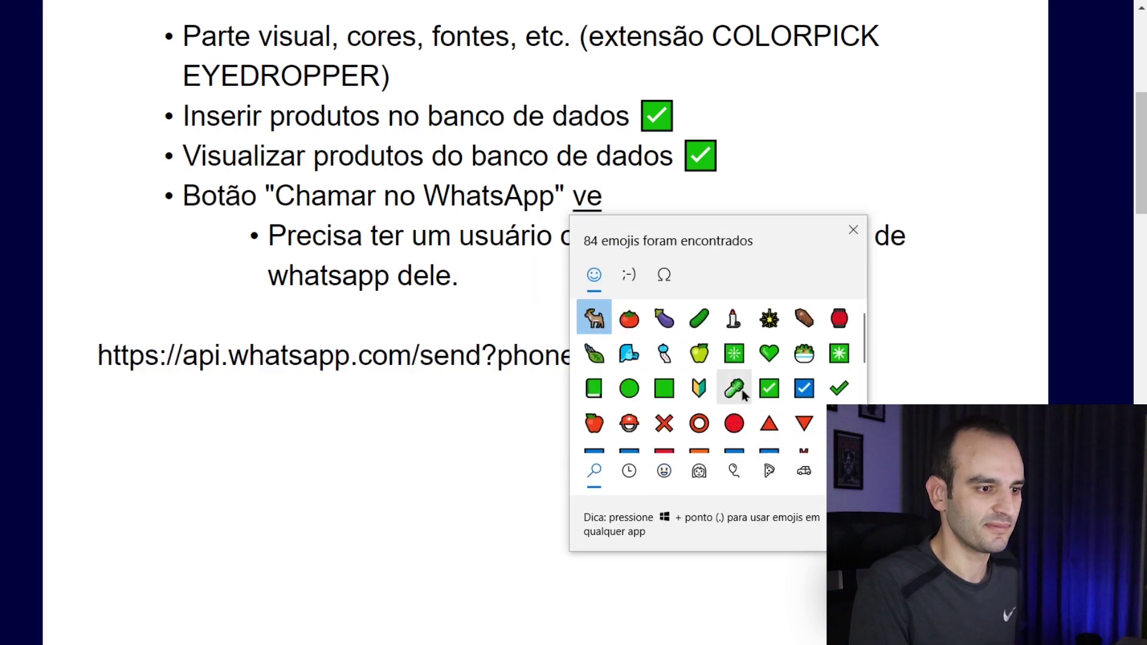
click(769, 388)
- Start a new bullet below the sub-bullet and delete the WhatsApp link line
click(514, 280)
key(Return)
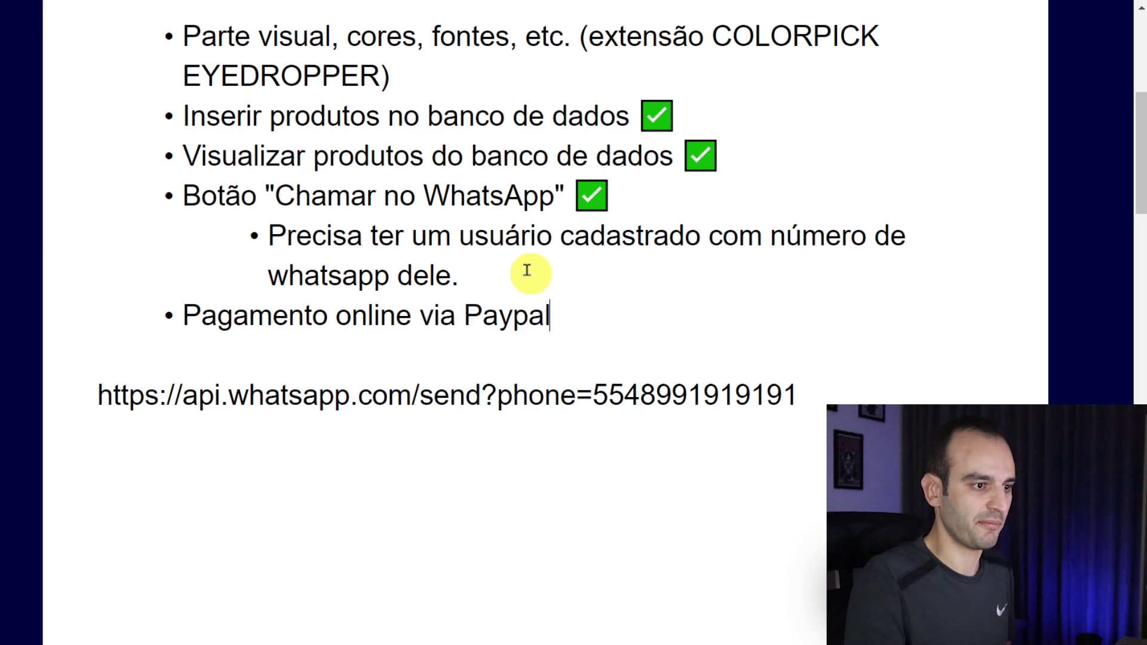
drag(625, 338, 863, 389)
key(BackSpace)
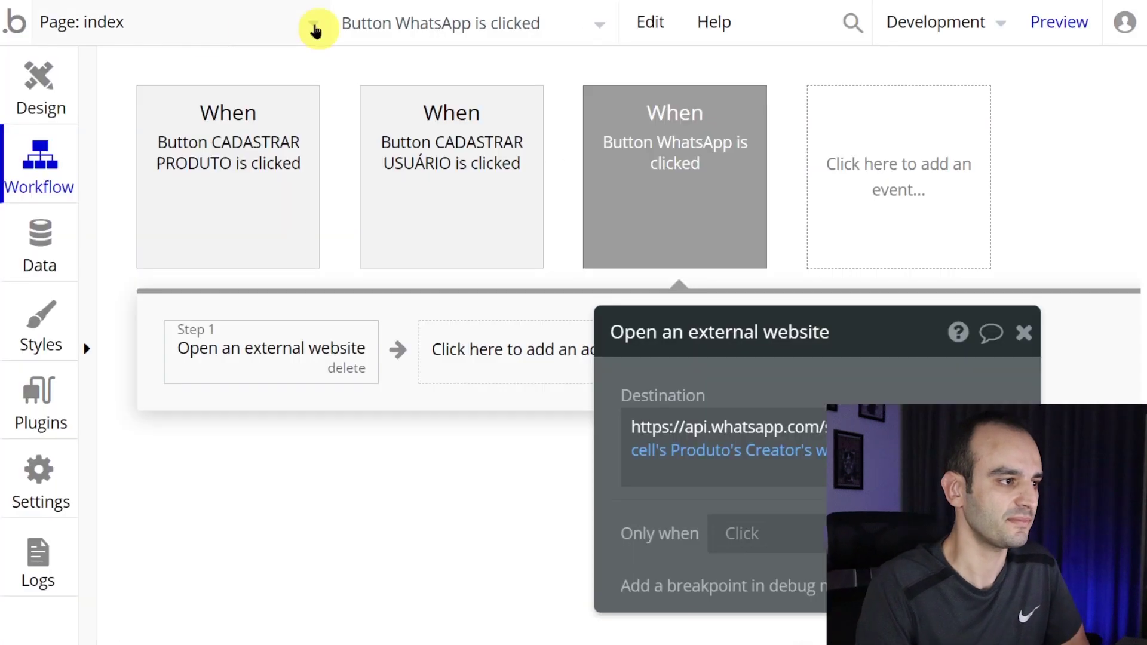
- Make the product repeating group taller, to 560px
click(38, 77)
scroll(512, 307, down, 2)
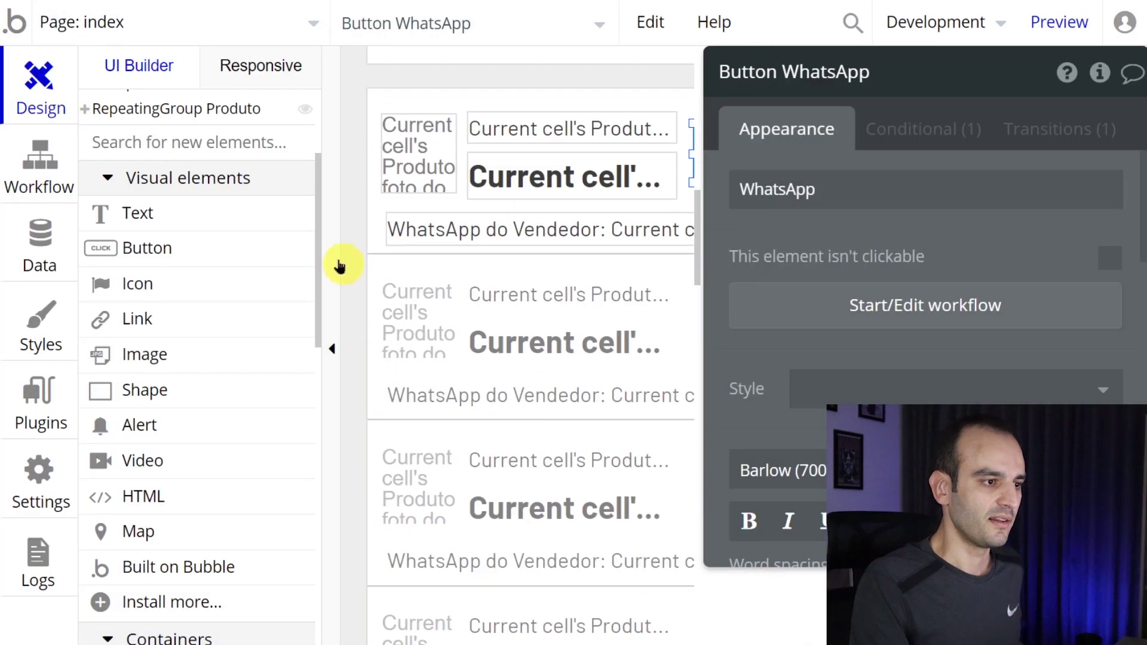
key(ctrl+minus)
scroll(493, 327, down, 1)
click(538, 525)
drag(526, 539, 528, 616)
- Delete the seller WhatsApp text and move the WhatsApp button into the cell below the product title
click(448, 106)
scroll(476, 251, up, 2)
drag(473, 194, 463, 192)
key(Delete)
click(651, 128)
drag(650, 128, 460, 210)
click(550, 441)
scroll(505, 508, down, 3)
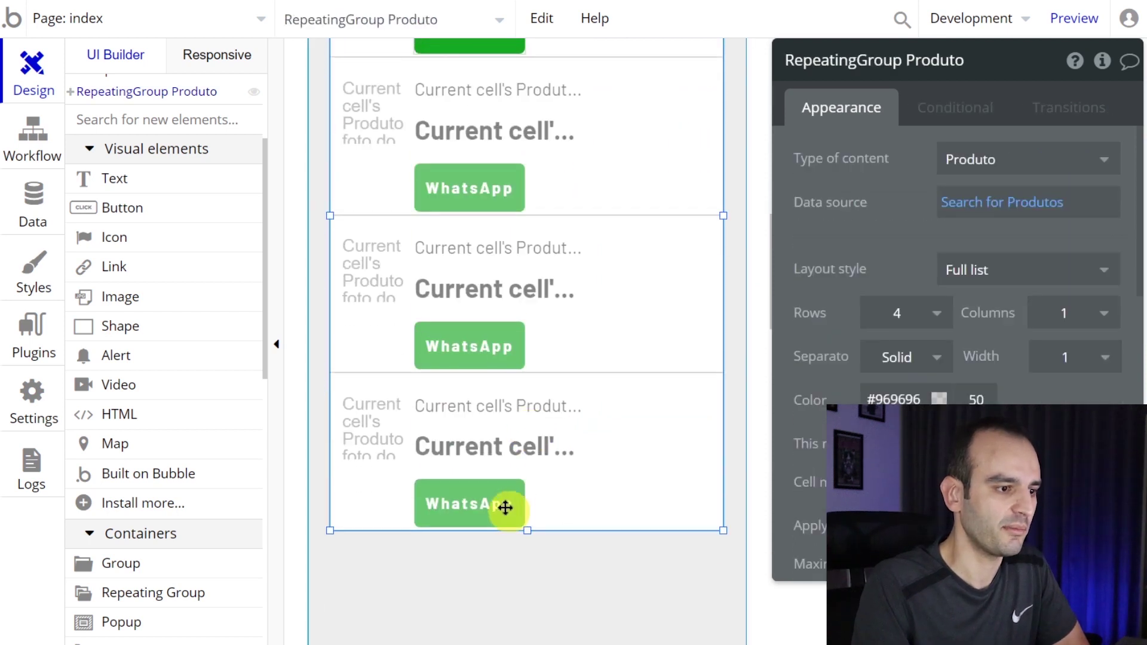
drag(528, 530, 525, 594)
scroll(515, 392, up, 4)
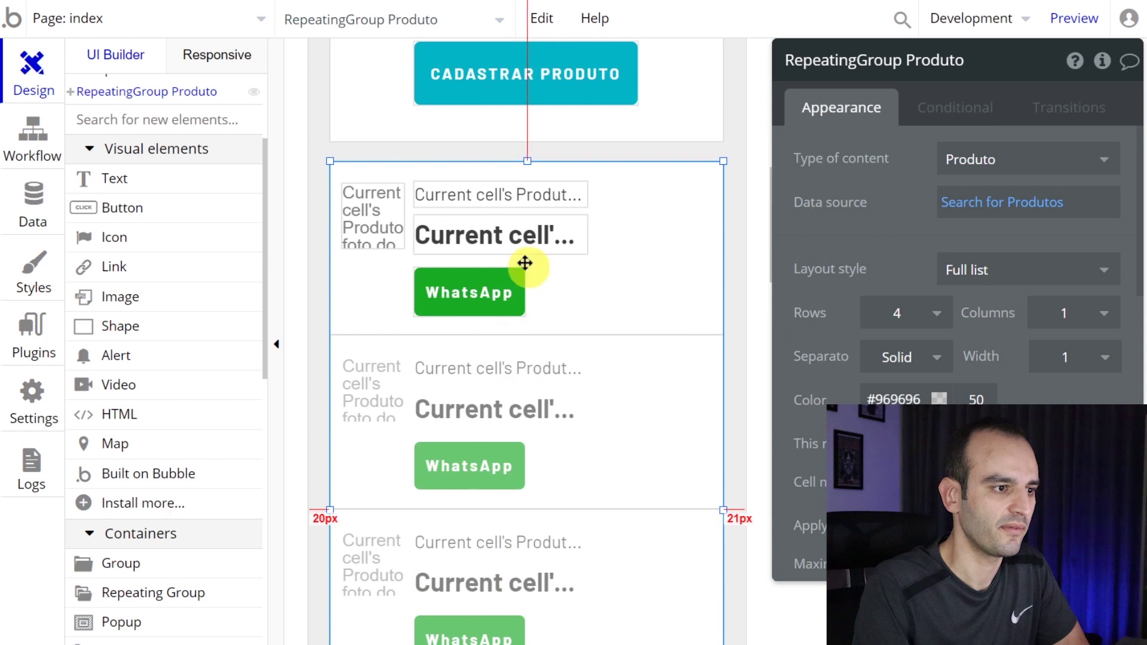
- Widen the price and product name texts, nudge the photo, and shift the WhatsApp button left
click(585, 238)
drag(592, 242, 680, 237)
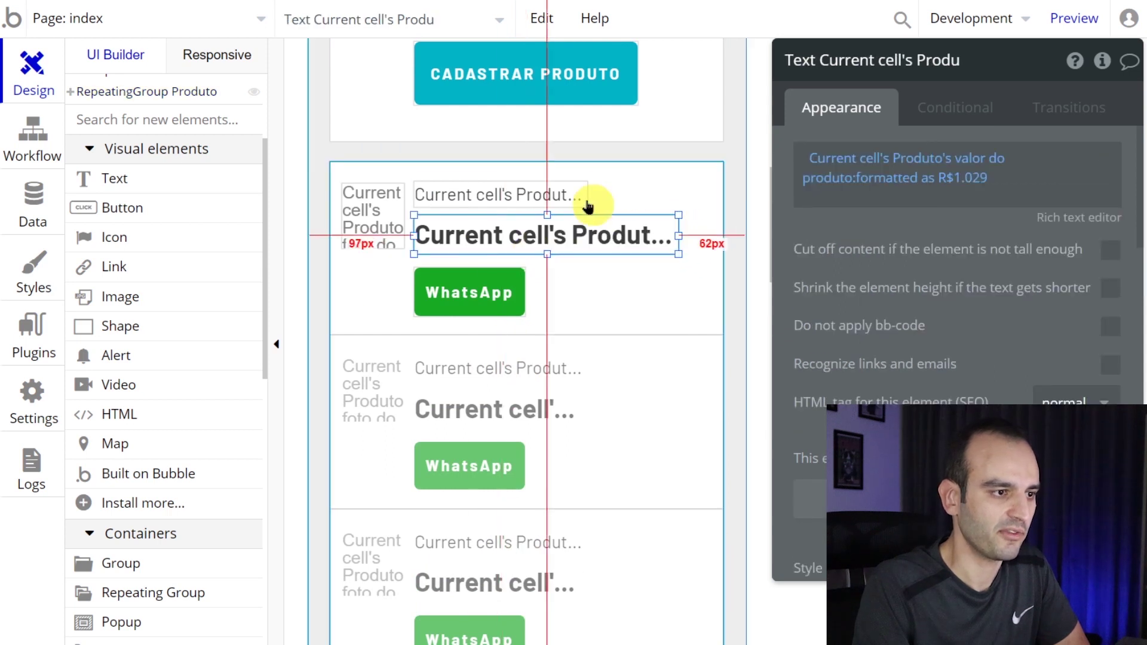
click(589, 197)
drag(589, 197, 392, 227)
click(383, 227)
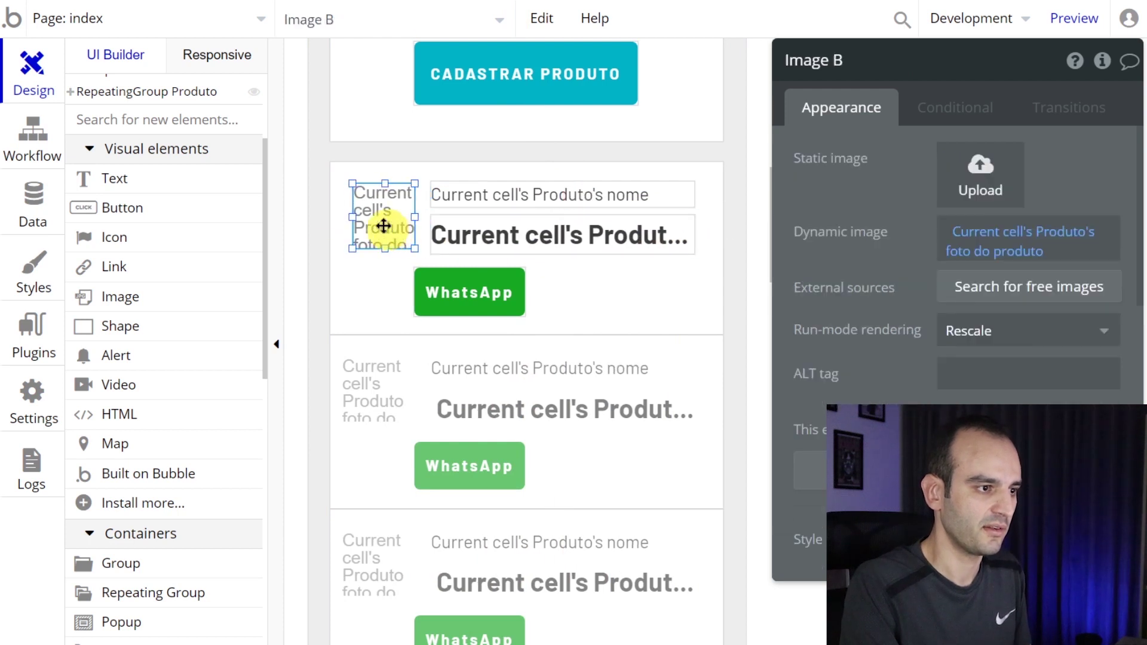
click(460, 288)
drag(468, 300, 443, 304)
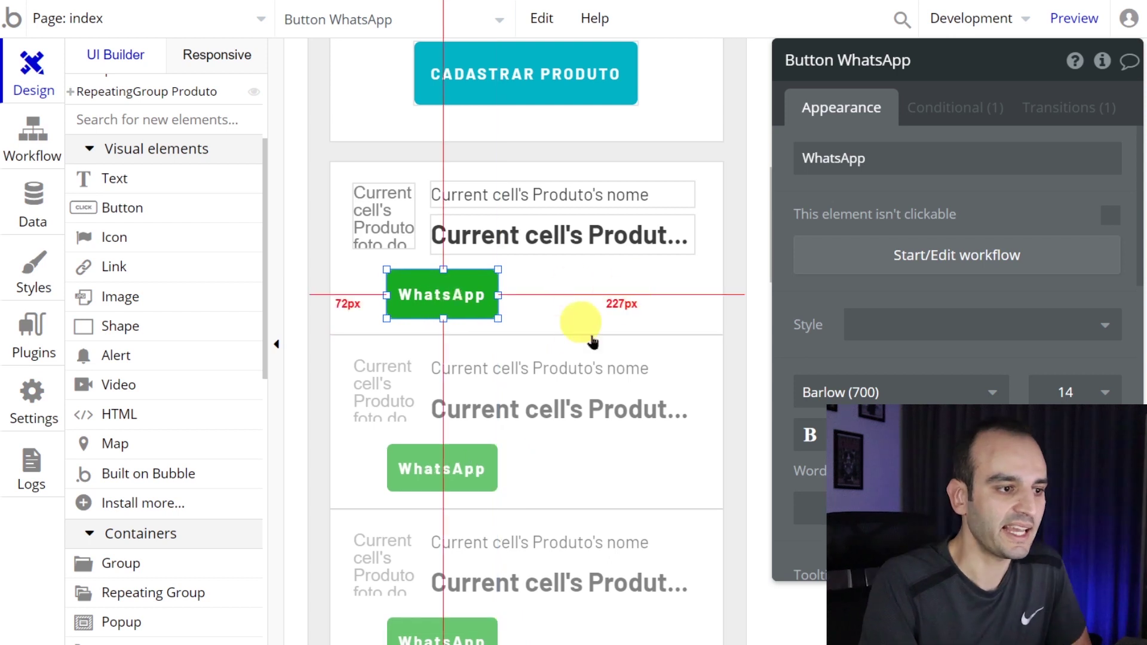
click(601, 294)
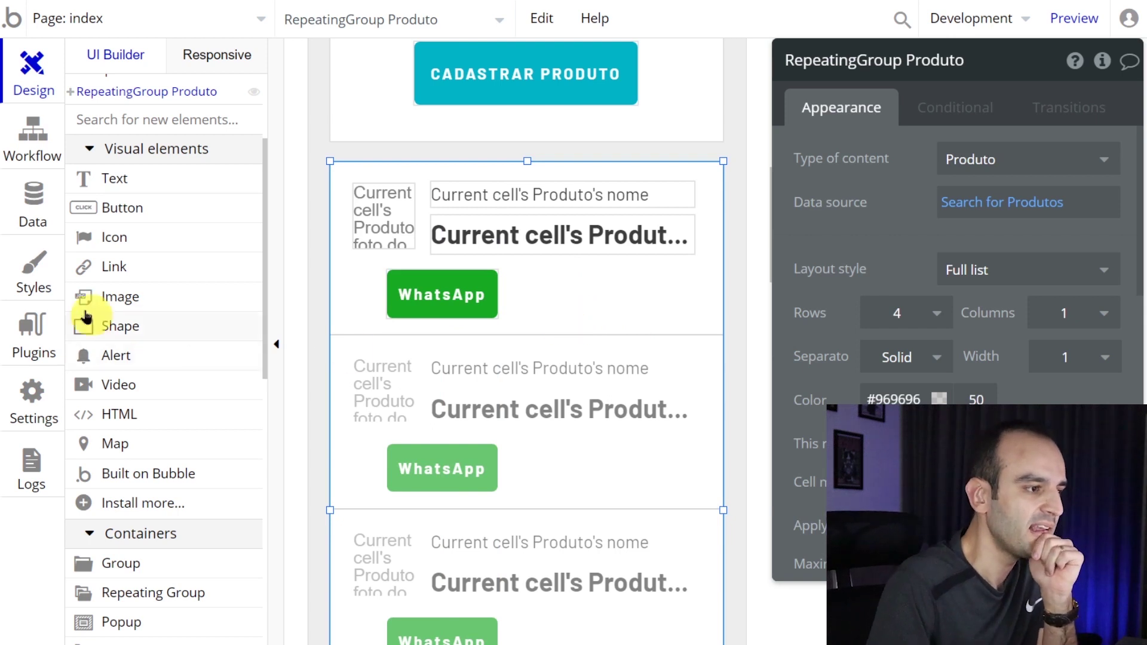
- Search 'paypal' and install the free Paypal Checkout (multiple sellers) plugin
click(33, 341)
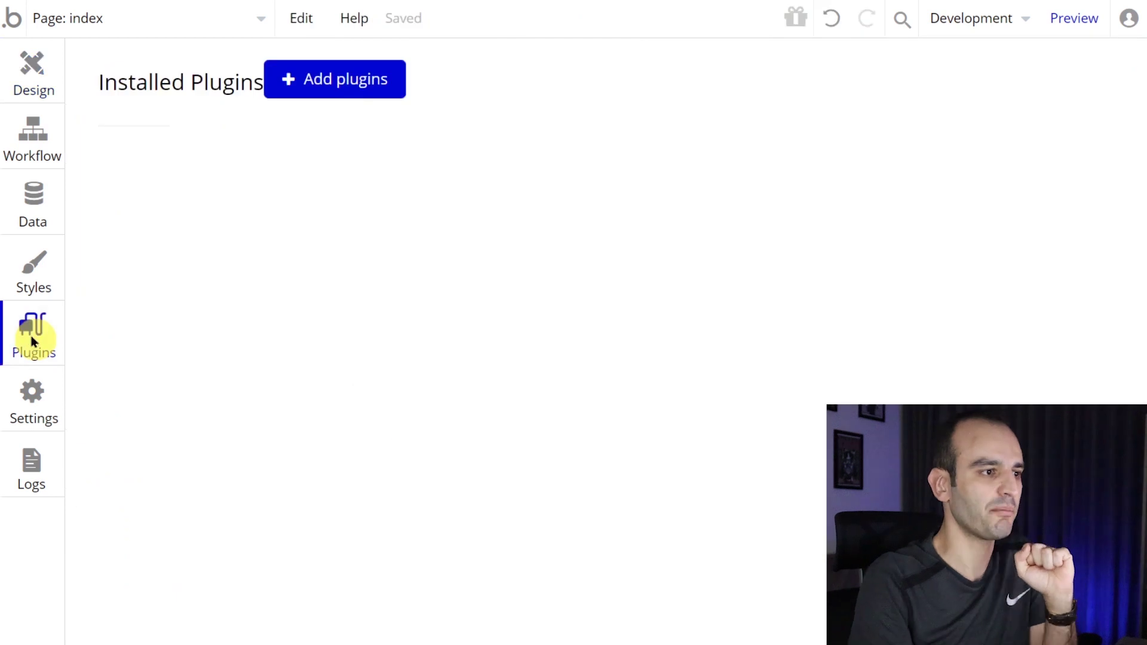
click(346, 90)
text(pa)
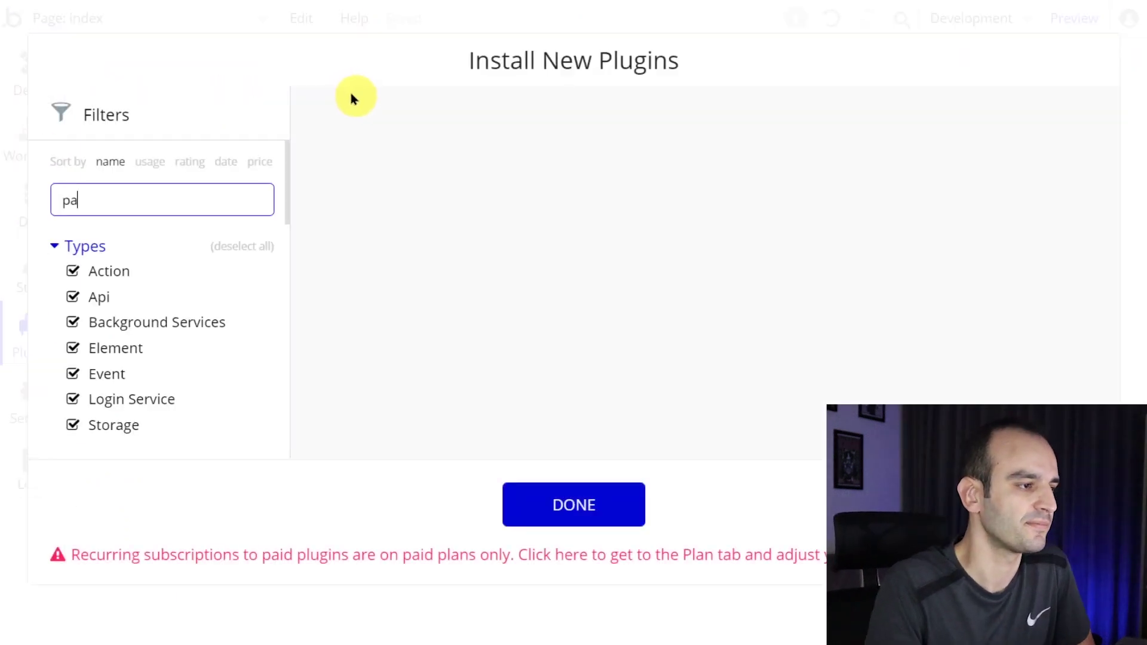
text(ypal)
scroll(395, 164, down, 10)
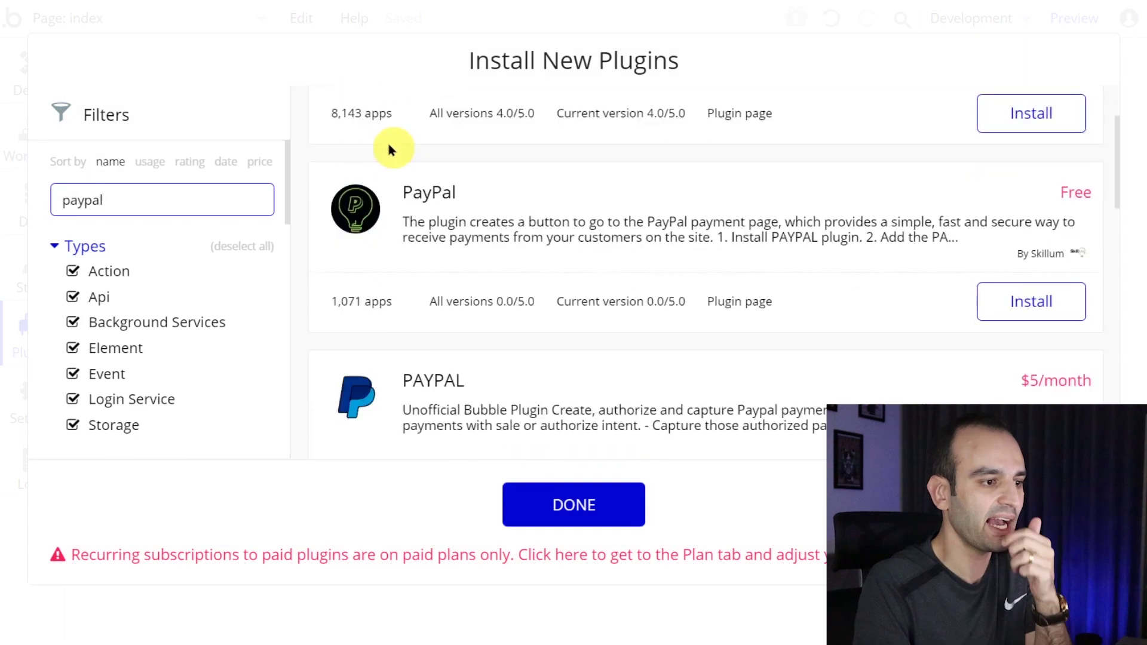
scroll(395, 165, down, 1)
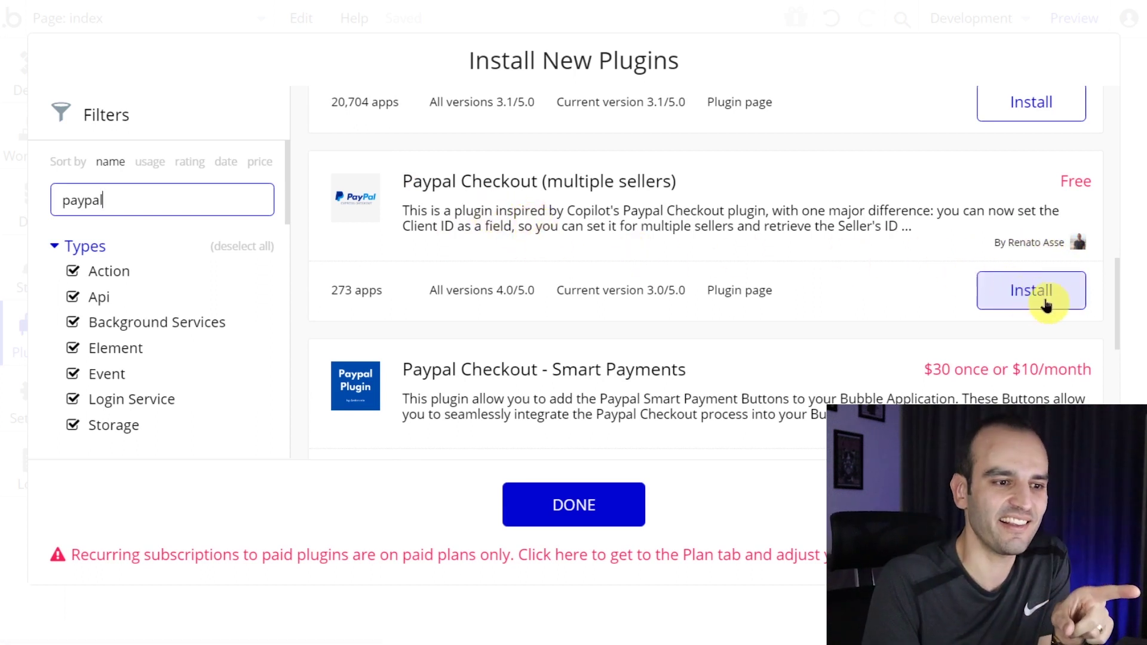
click(1071, 299)
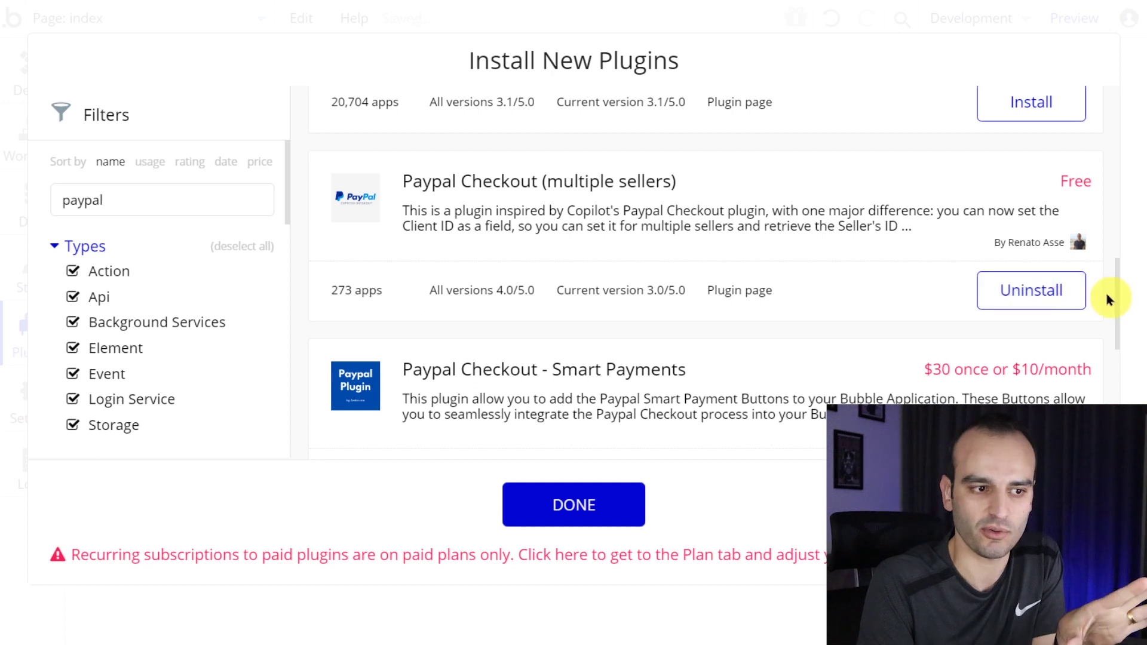
click(560, 496)
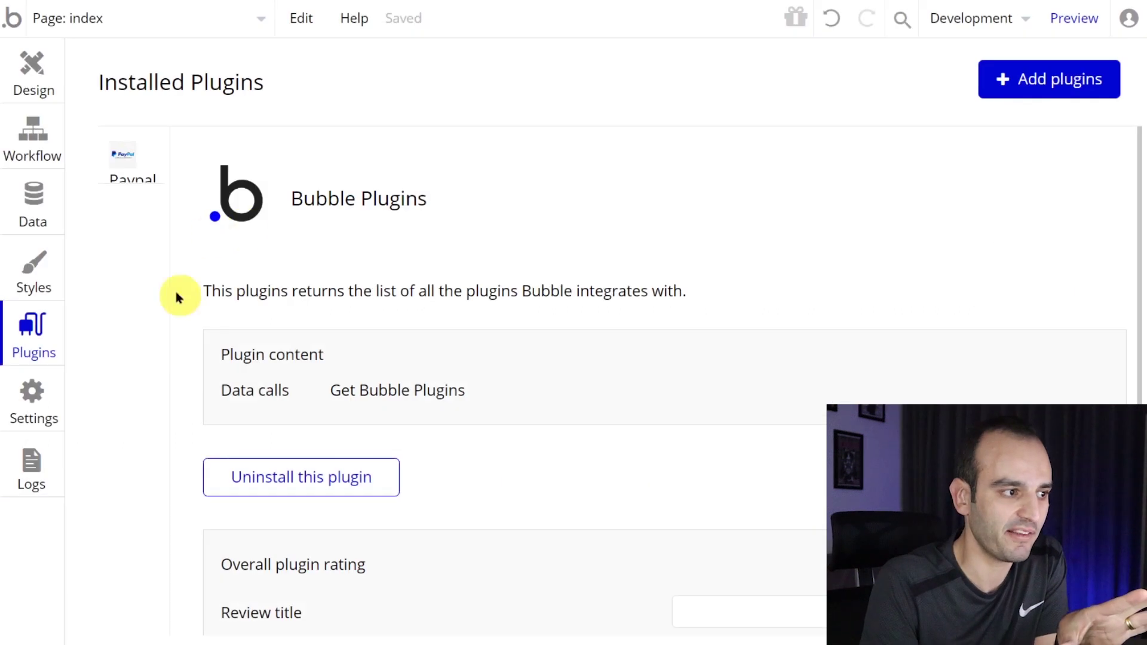
- Review the plugin instructions, then return to Design and select the product list
key(ctrl+minus)
scroll(485, 333, down, 5)
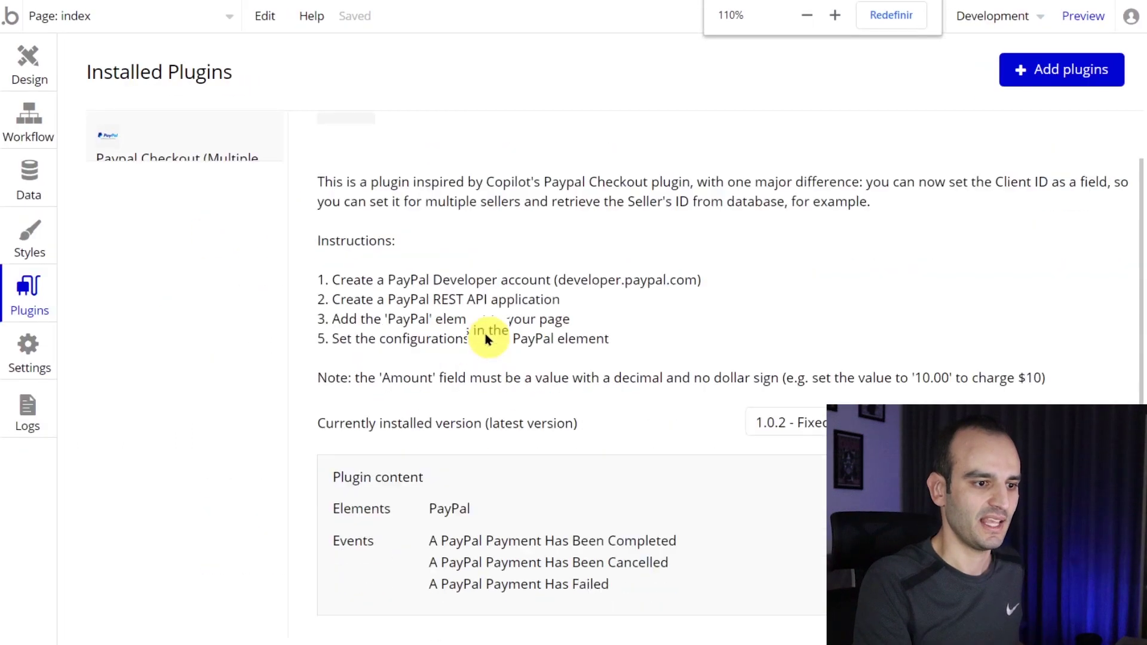
scroll(528, 291, up, 4)
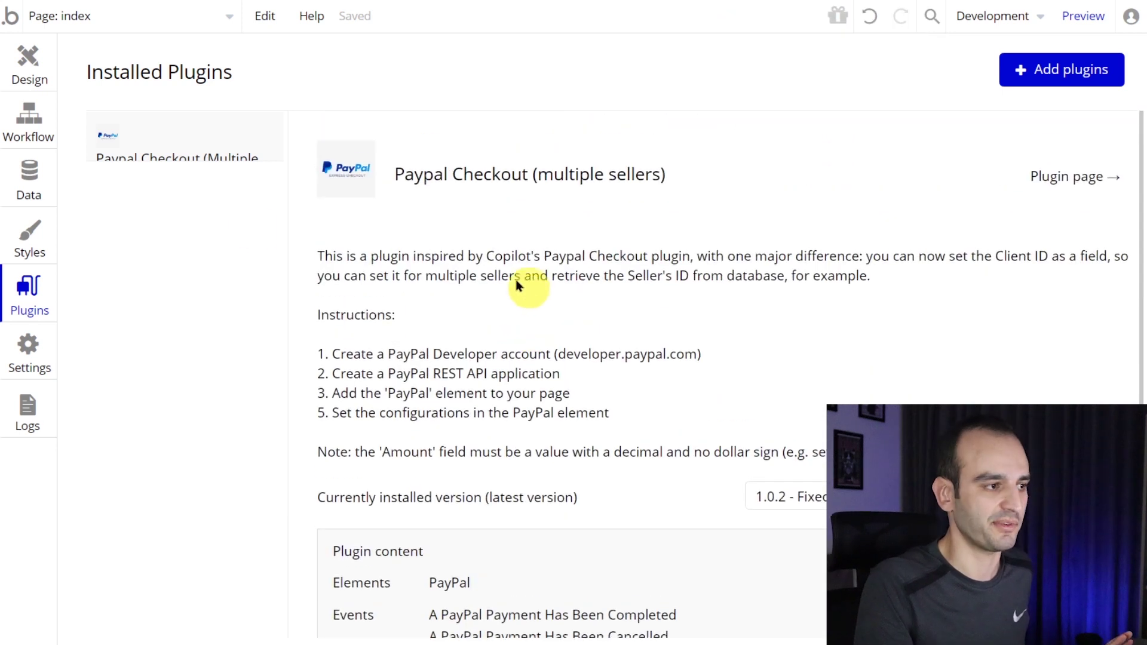
click(42, 69)
click(607, 305)
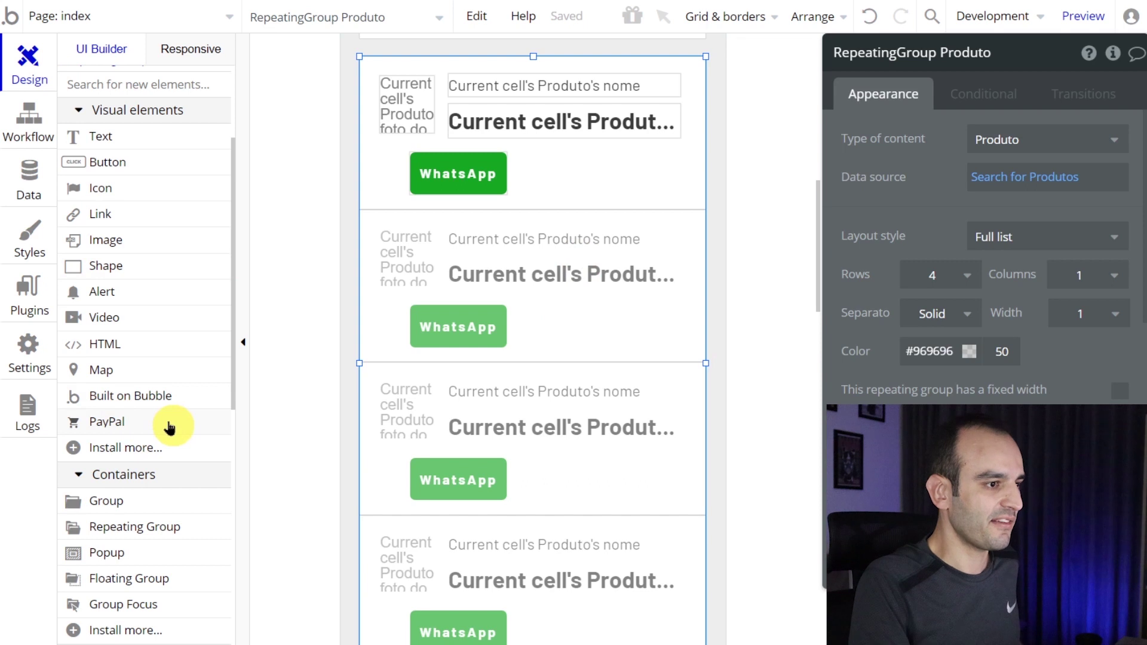
- Draw a PayPal element beside the first WhatsApp button and stretch it to fill the row
key(ctrl+plus)
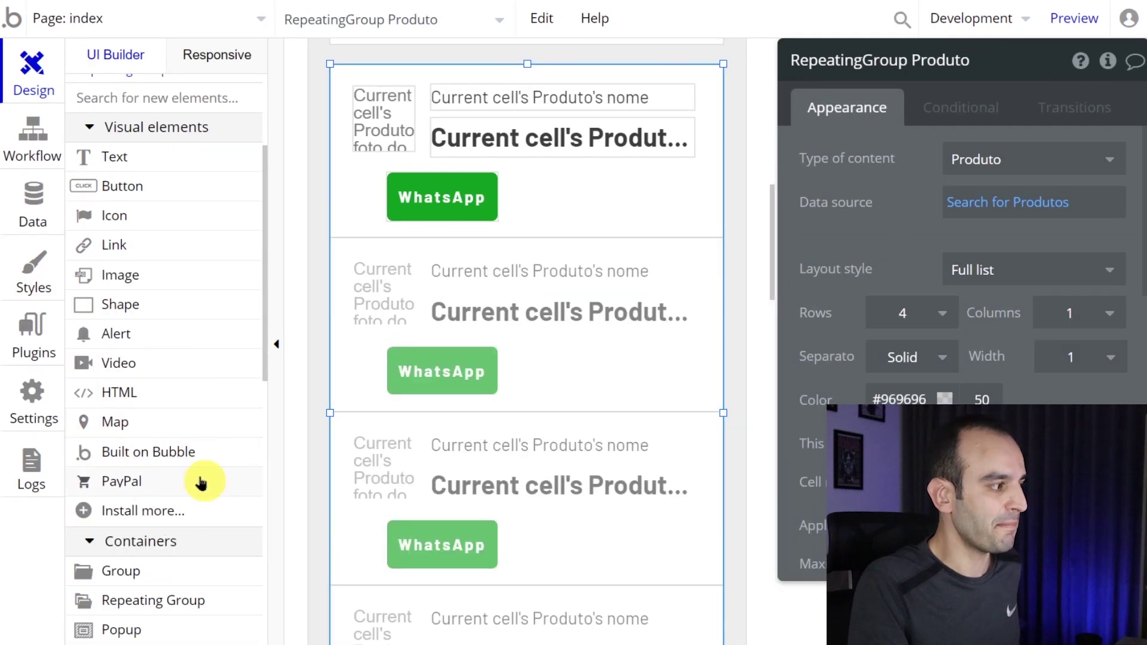
click(204, 486)
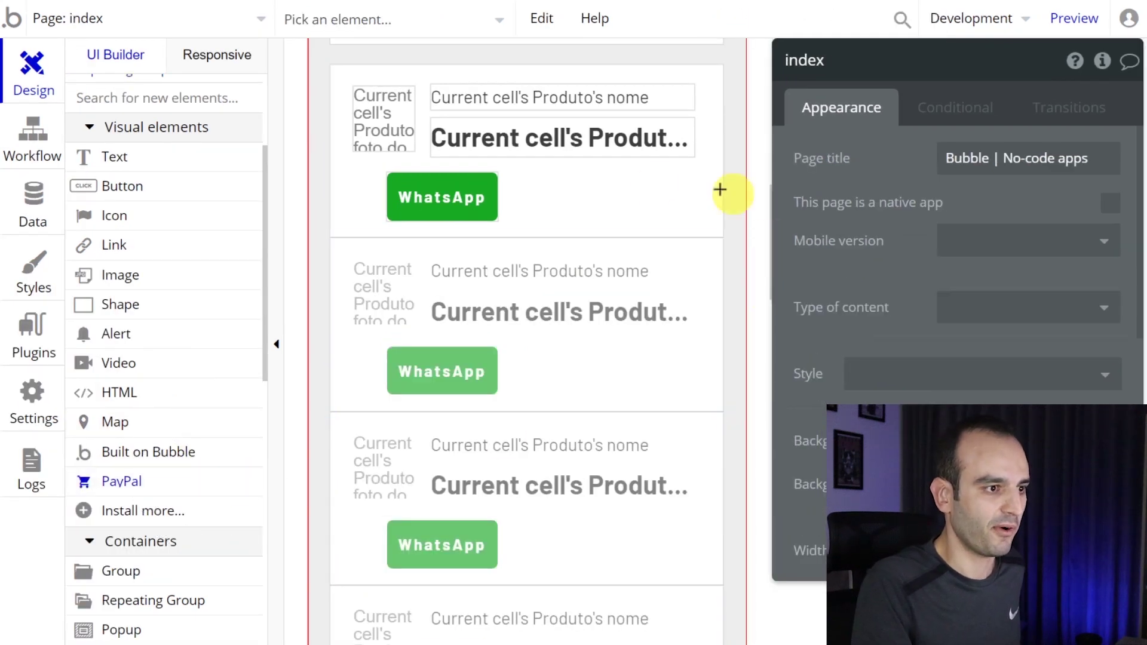
drag(530, 176, 696, 200)
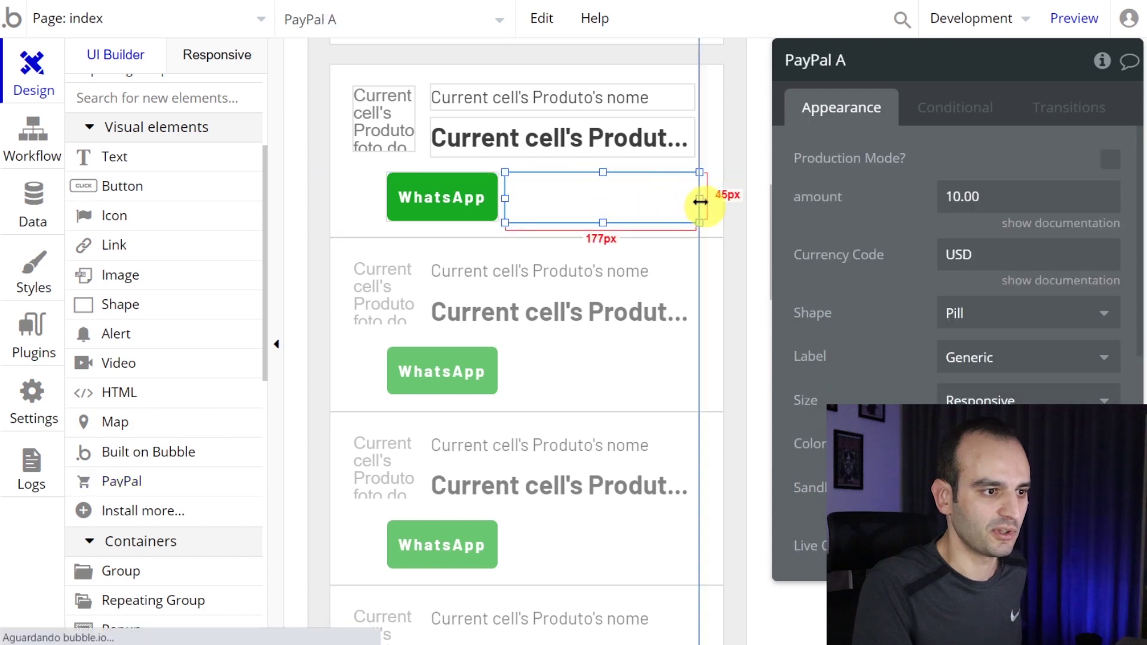
drag(430, 200, 396, 206)
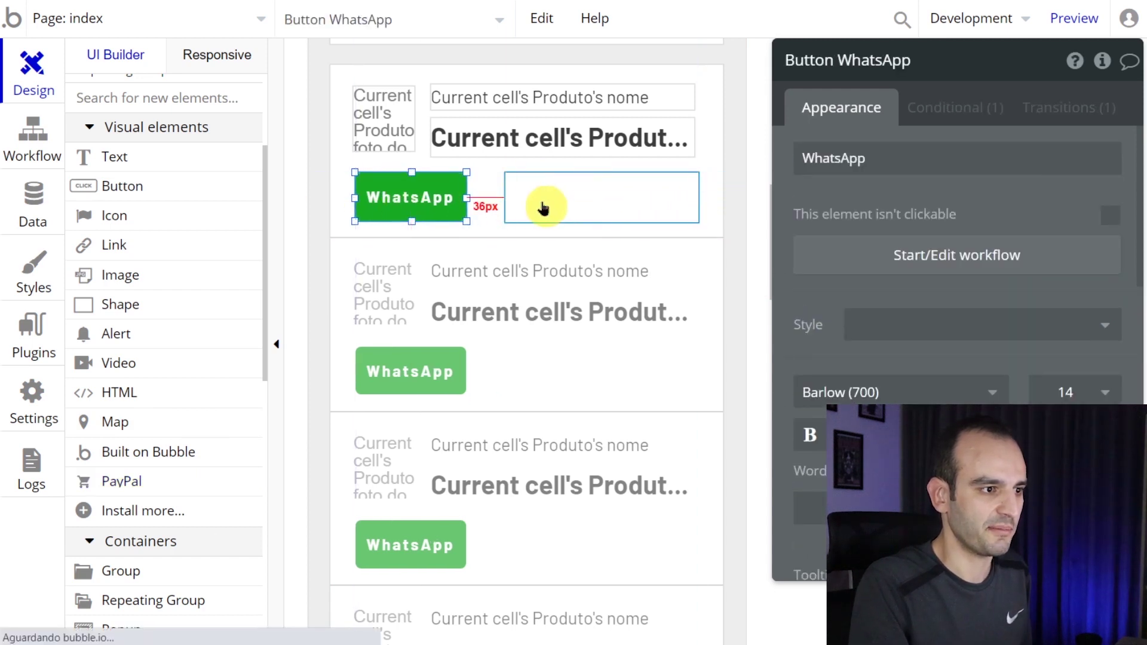
click(511, 195)
drag(507, 196, 480, 197)
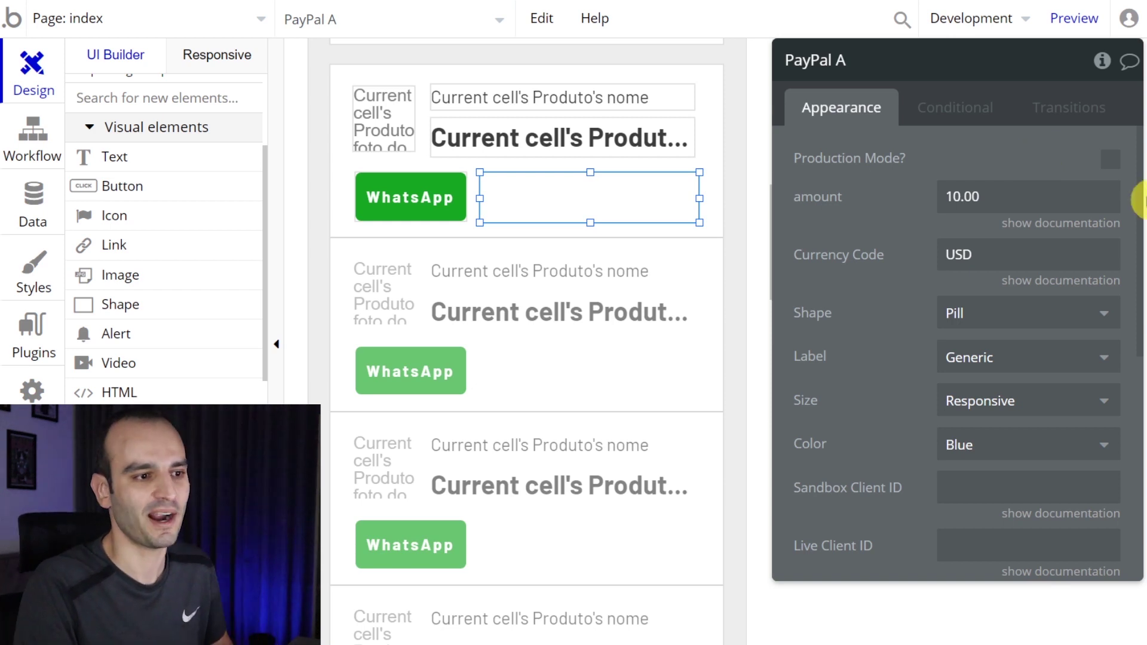
click(986, 197)
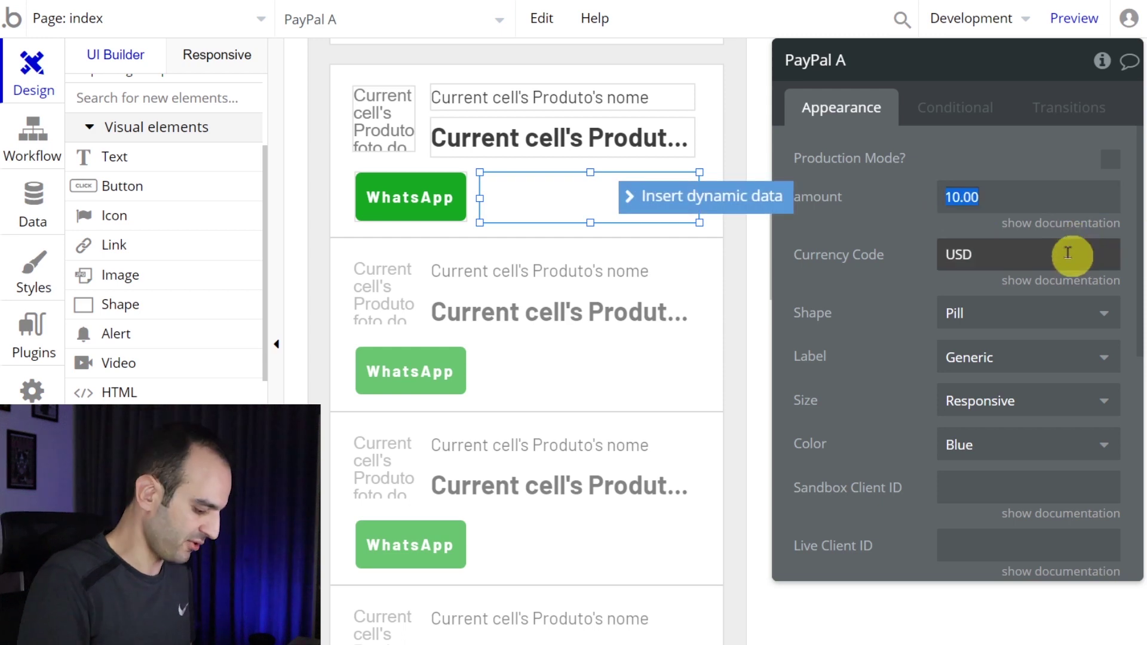
- Replace the fixed 10.00 amount with the current cell's Produto's valor do produto
click(994, 204)
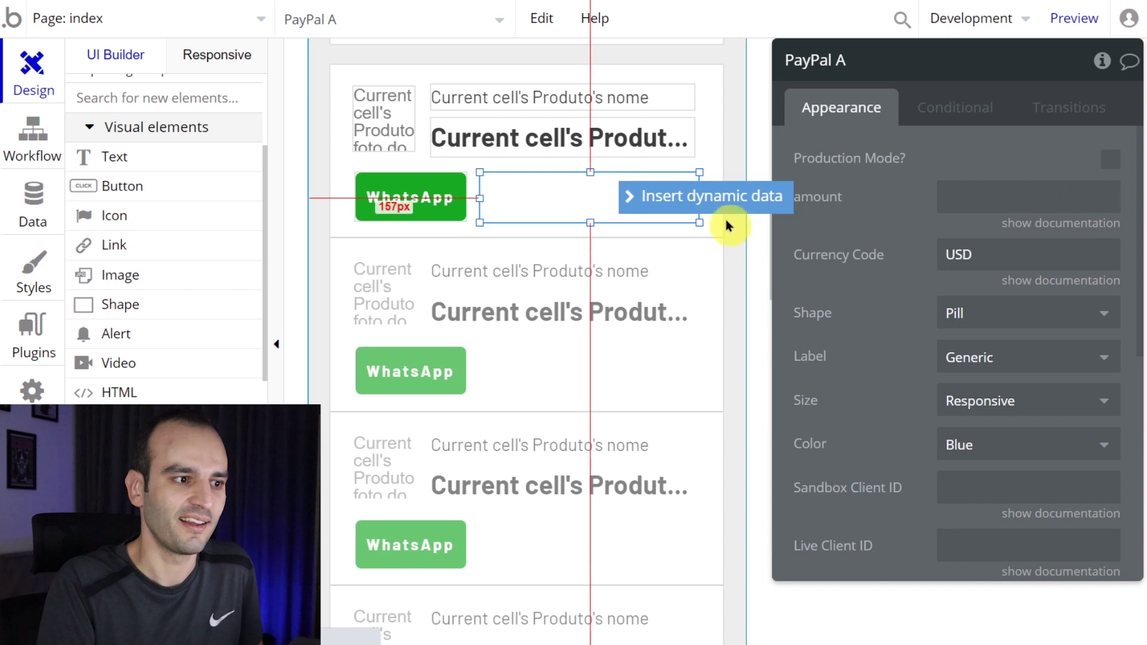
click(742, 206)
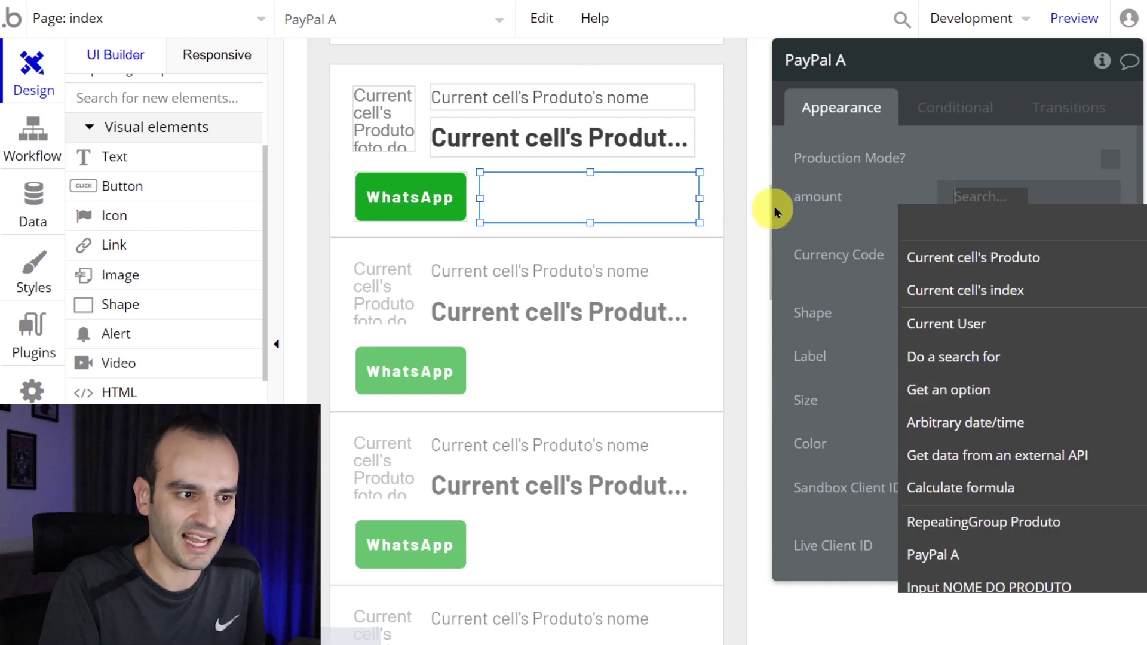
click(1003, 268)
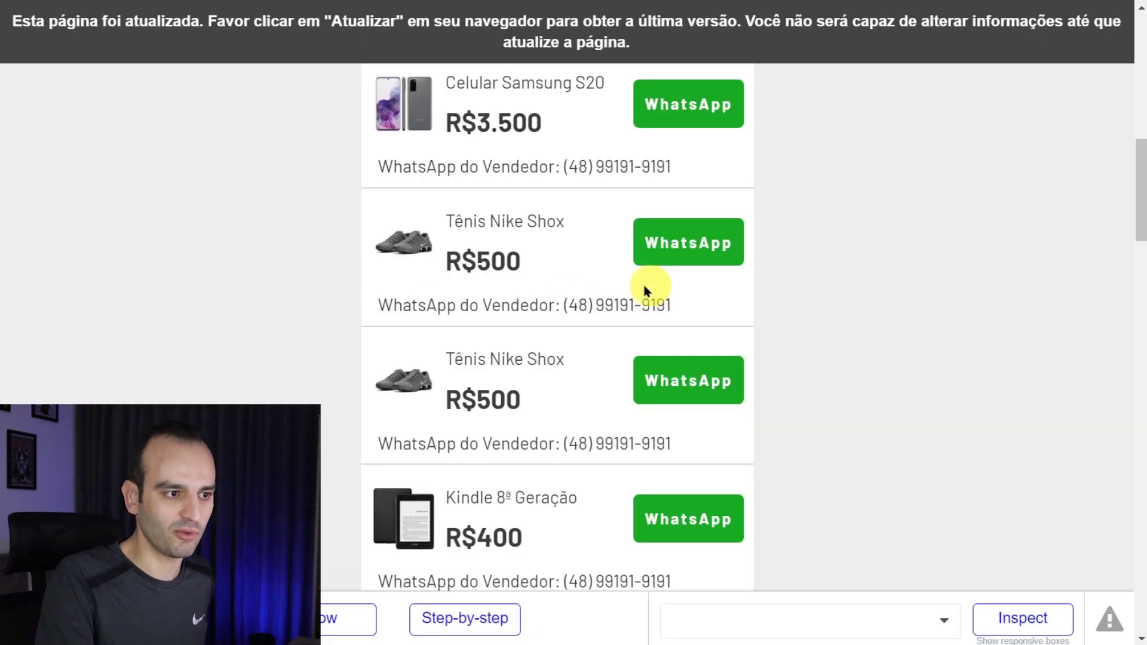
drag(512, 259, 455, 257)
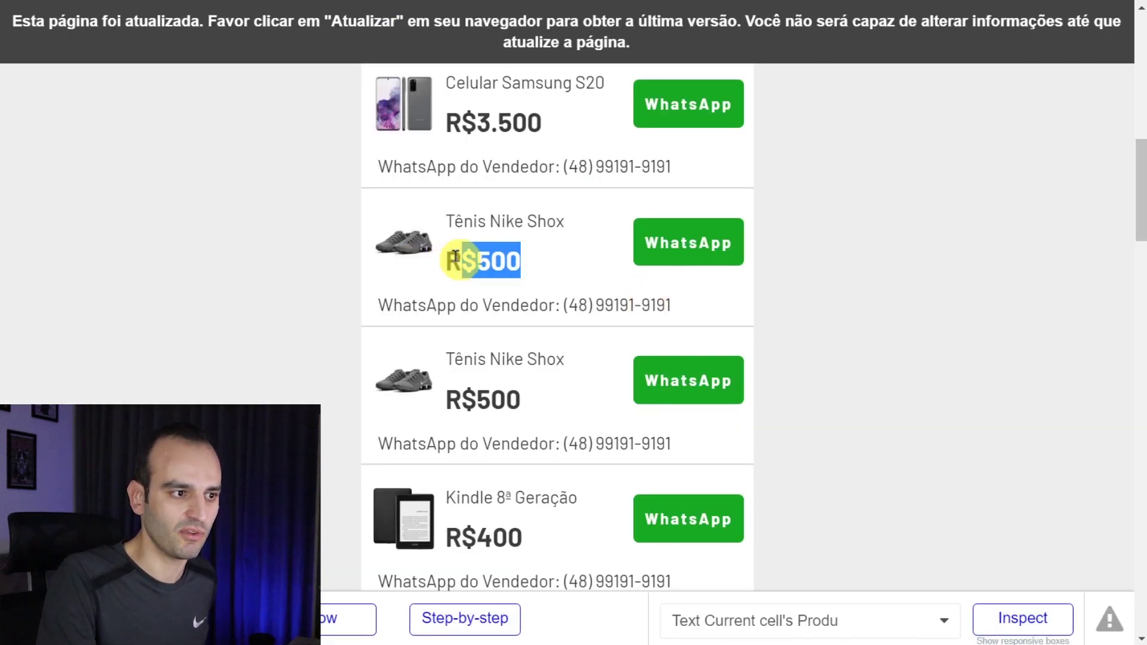
scroll(478, 253, up, 1)
drag(656, 254, 641, 254)
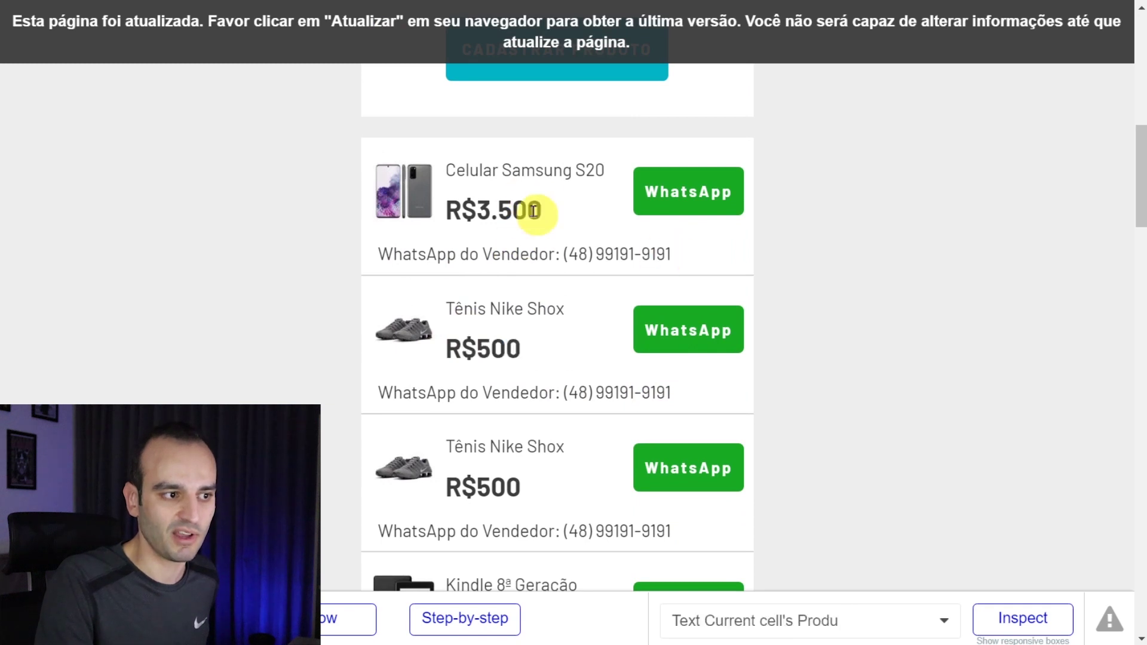
drag(534, 210, 457, 210)
click(480, 212)
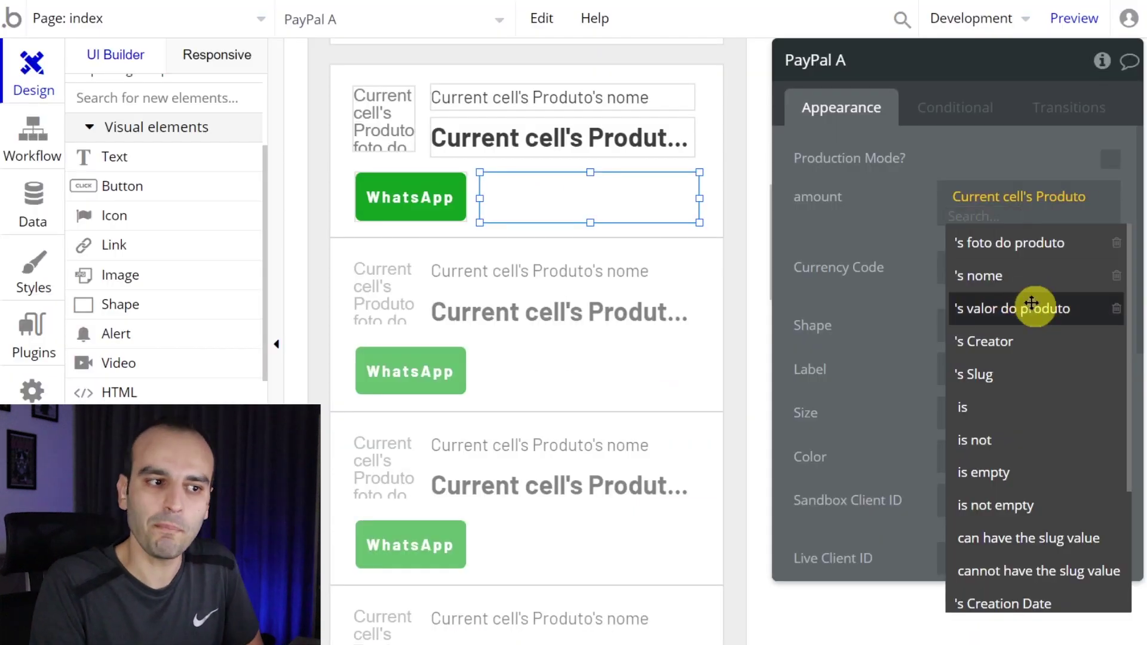
click(1032, 306)
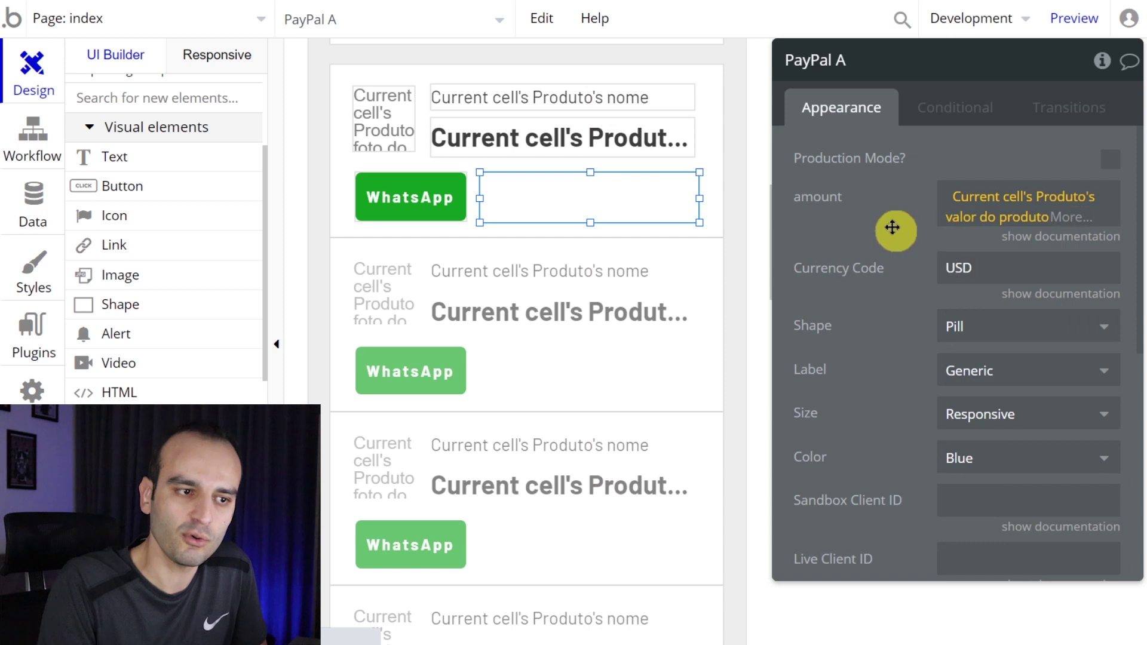
- Format the price as a Number with 2 decimal places and a '.' separator
click(1013, 238)
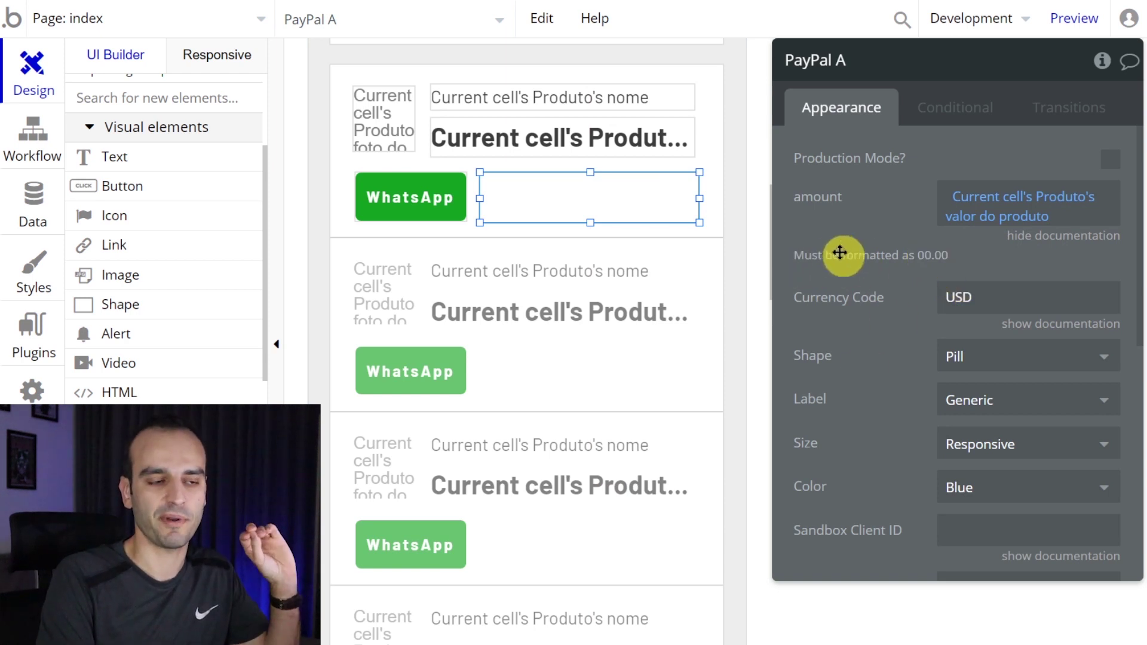
click(1036, 229)
click(1050, 224)
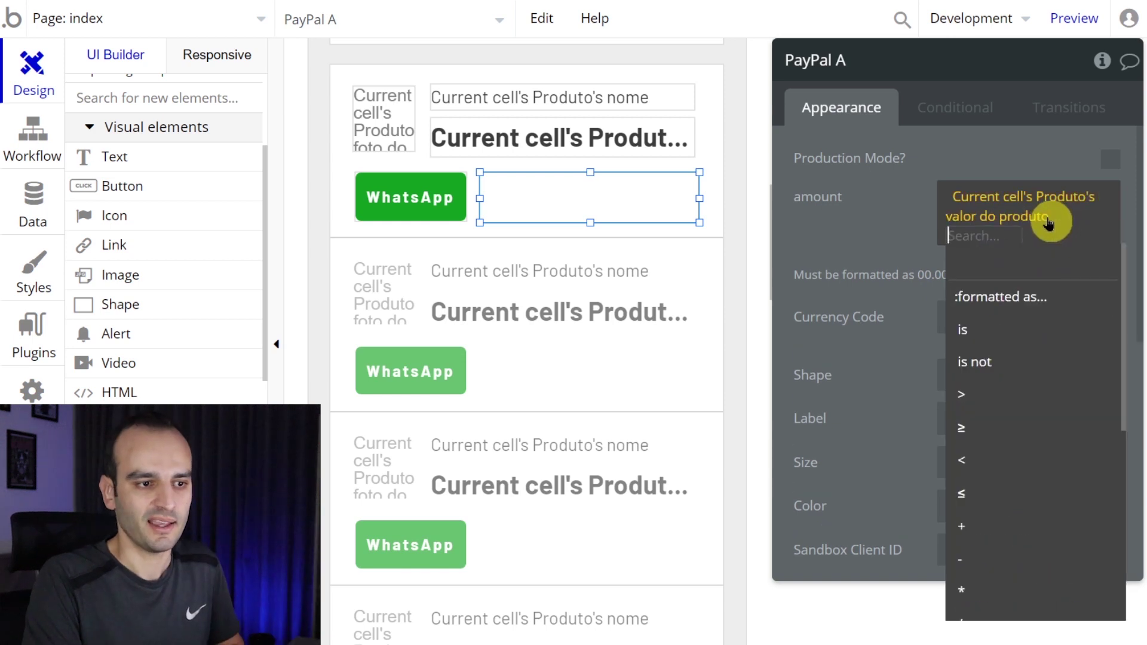
mouse_move(1029, 299)
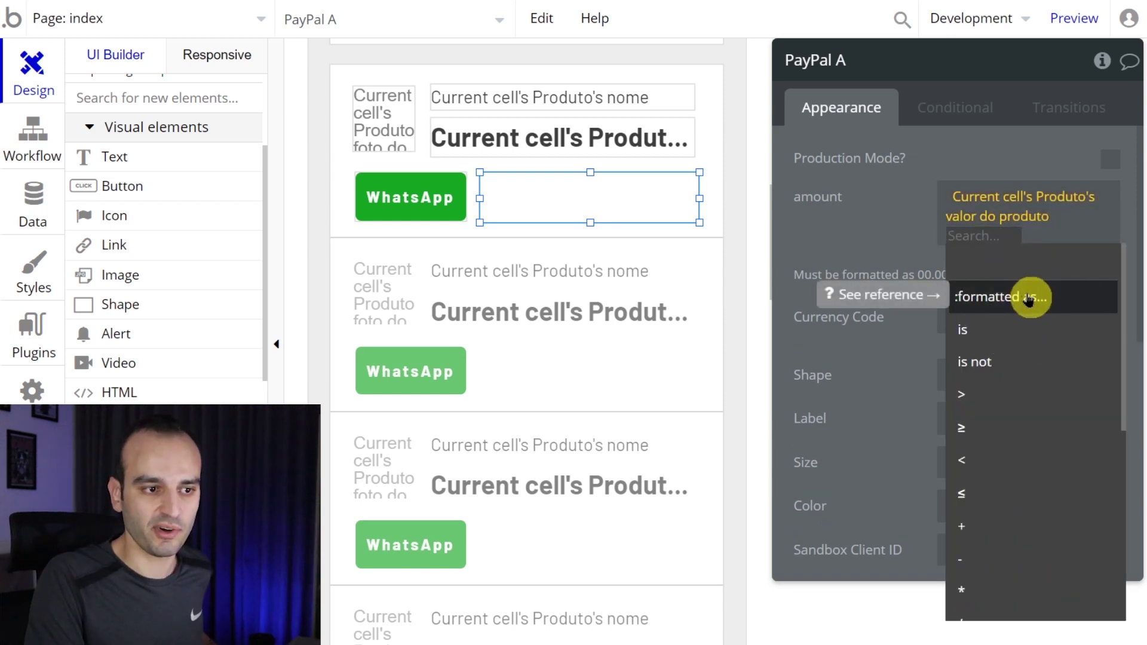
click(995, 297)
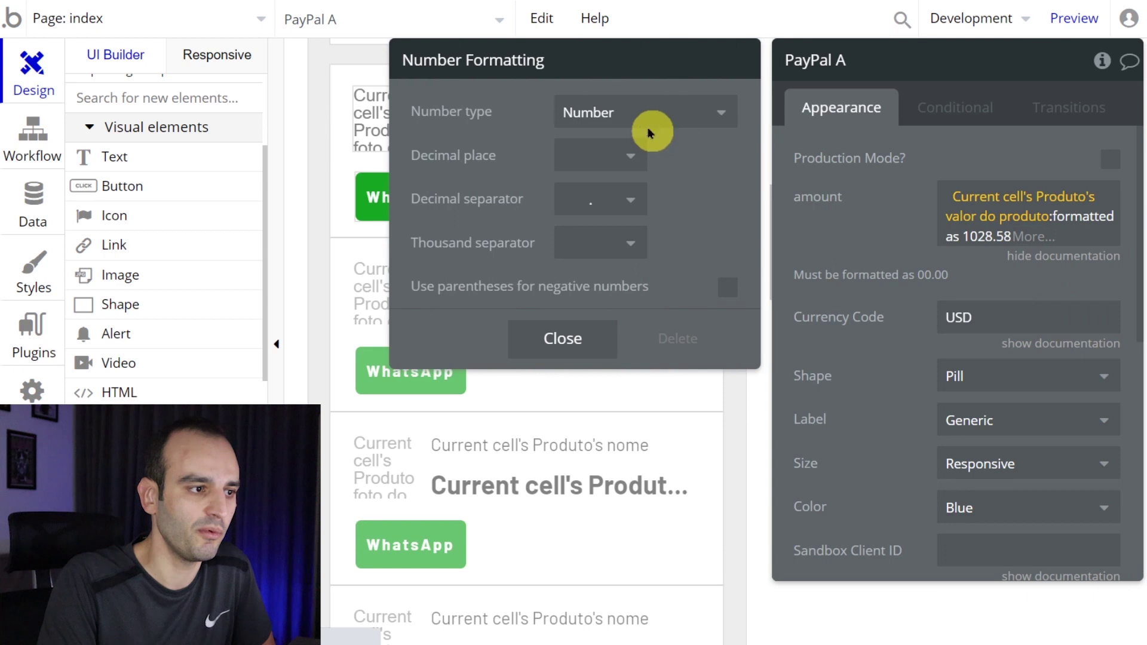
click(623, 155)
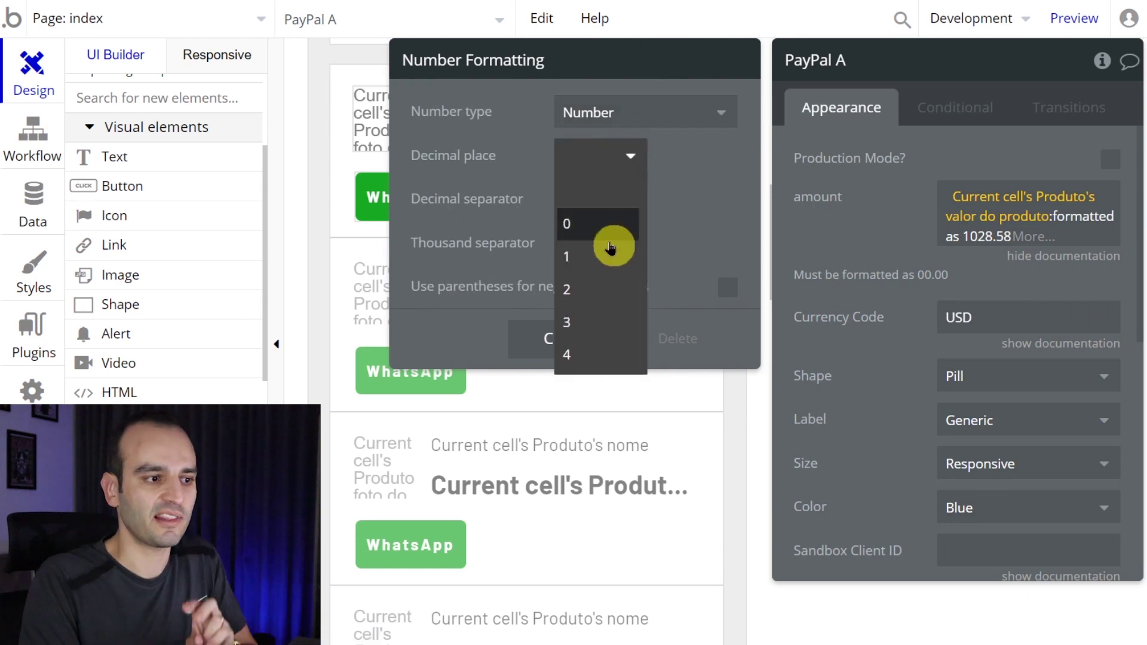
click(601, 290)
click(606, 203)
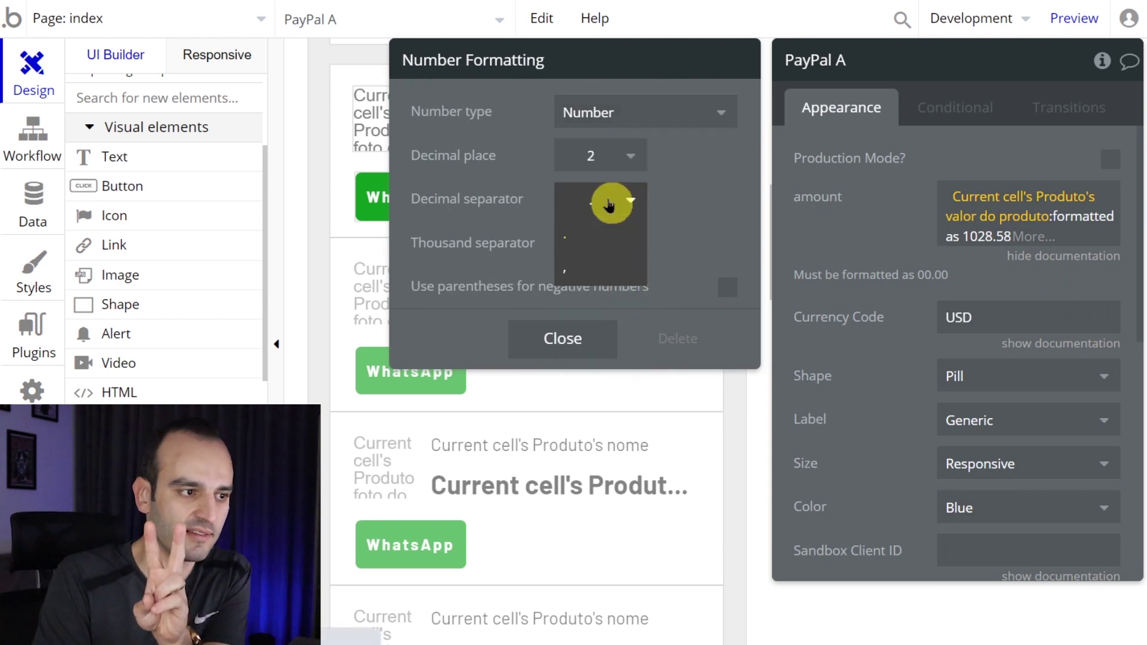
click(596, 245)
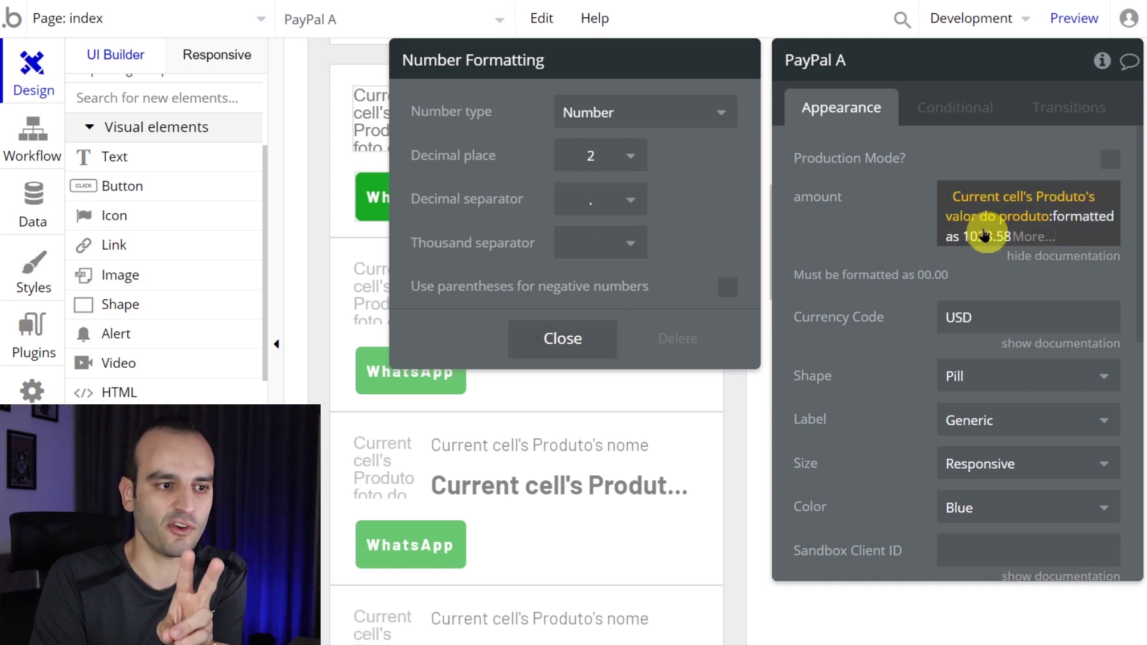
click(597, 348)
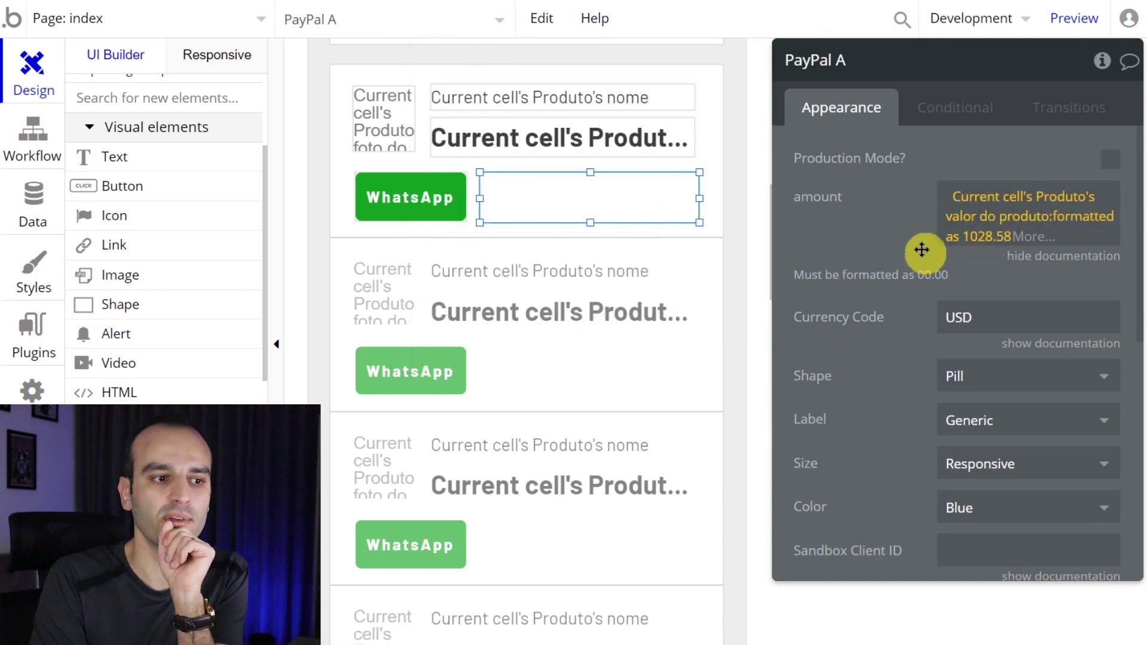
- Change the PayPal button's currency code from USD to BRL
scroll(908, 251, down, 2)
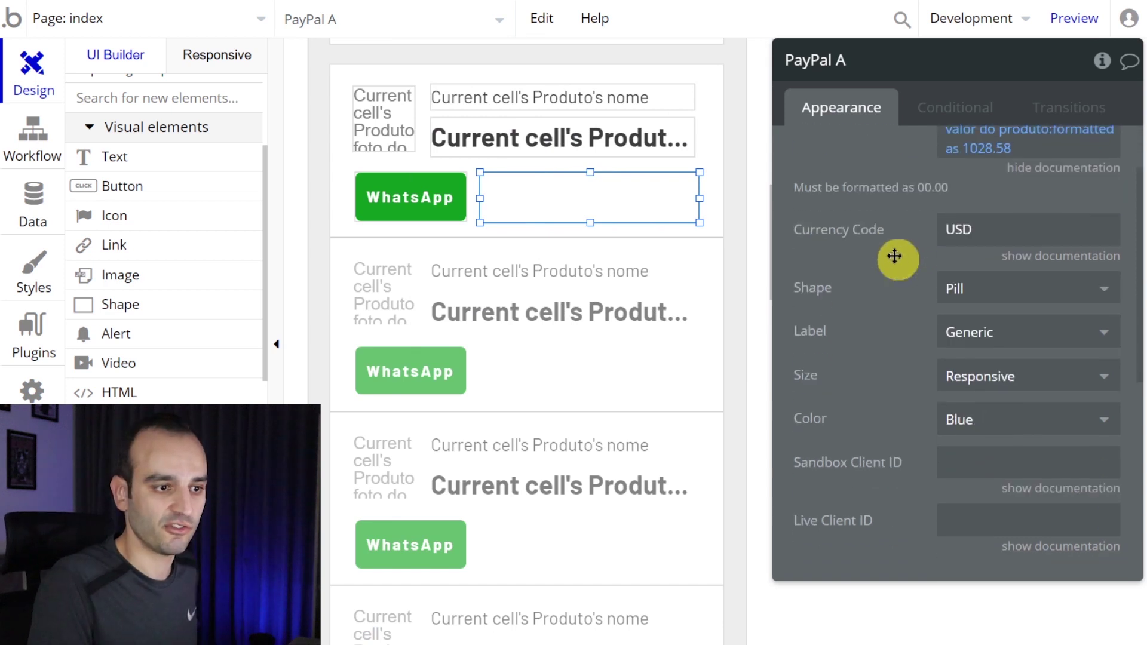
double_click(958, 230)
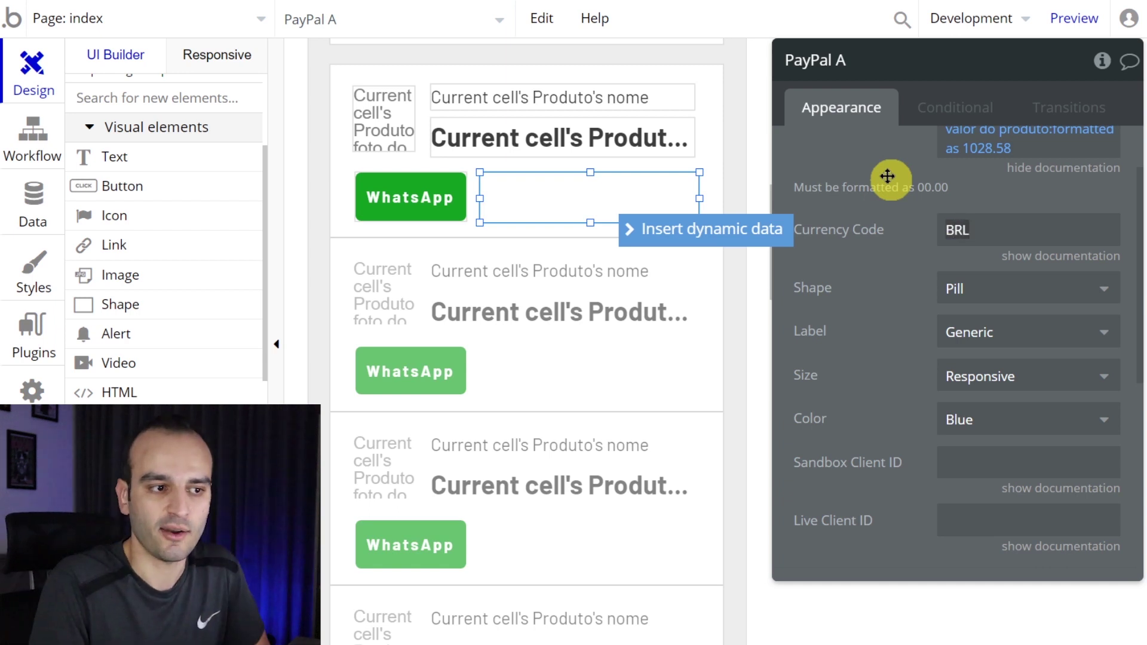
scroll(887, 191, up, 2)
scroll(883, 239, down, 4)
click(878, 267)
scroll(877, 267, up, 2)
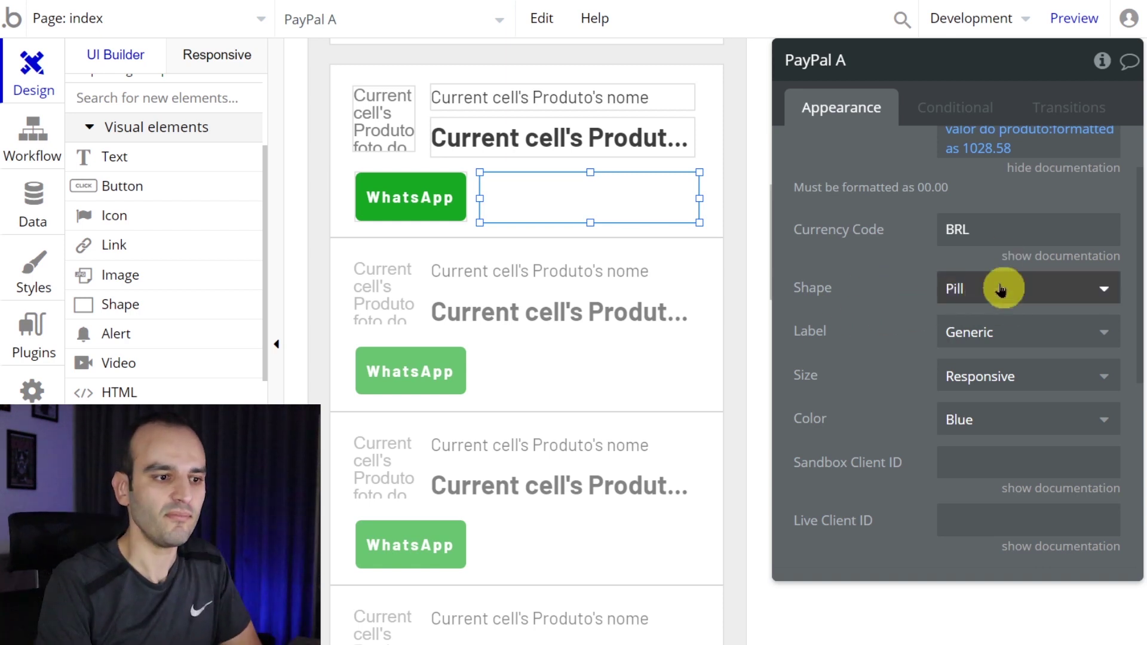
- Show the documentation for the Sandbox Client ID setting
scroll(1001, 289, down, 3)
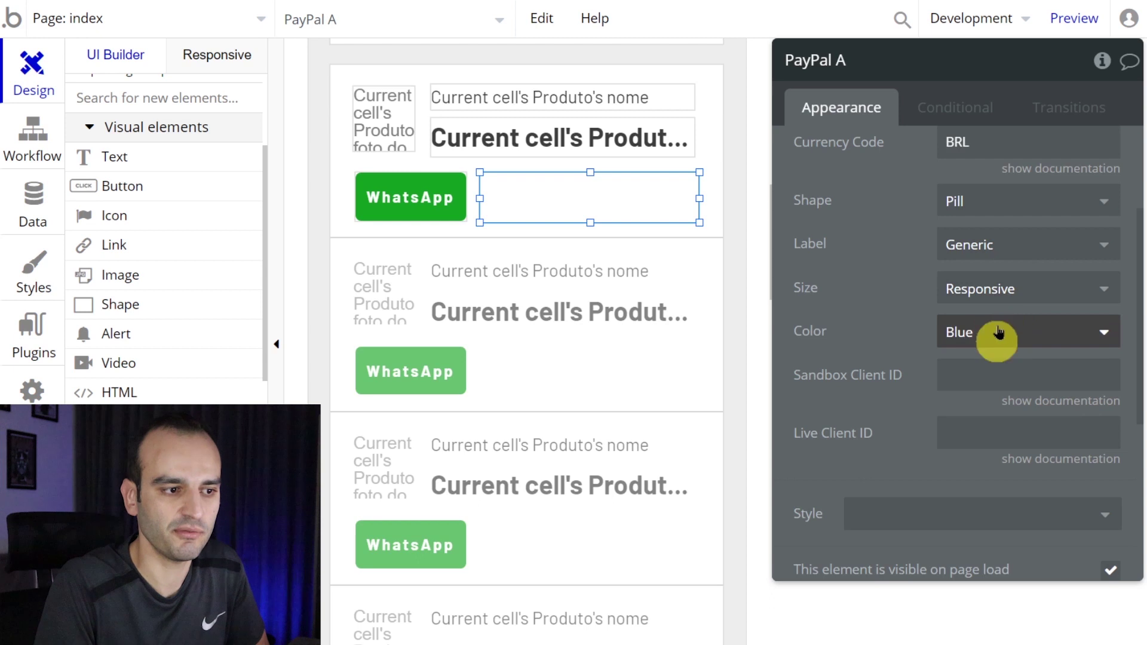
scroll(873, 340, down, 5)
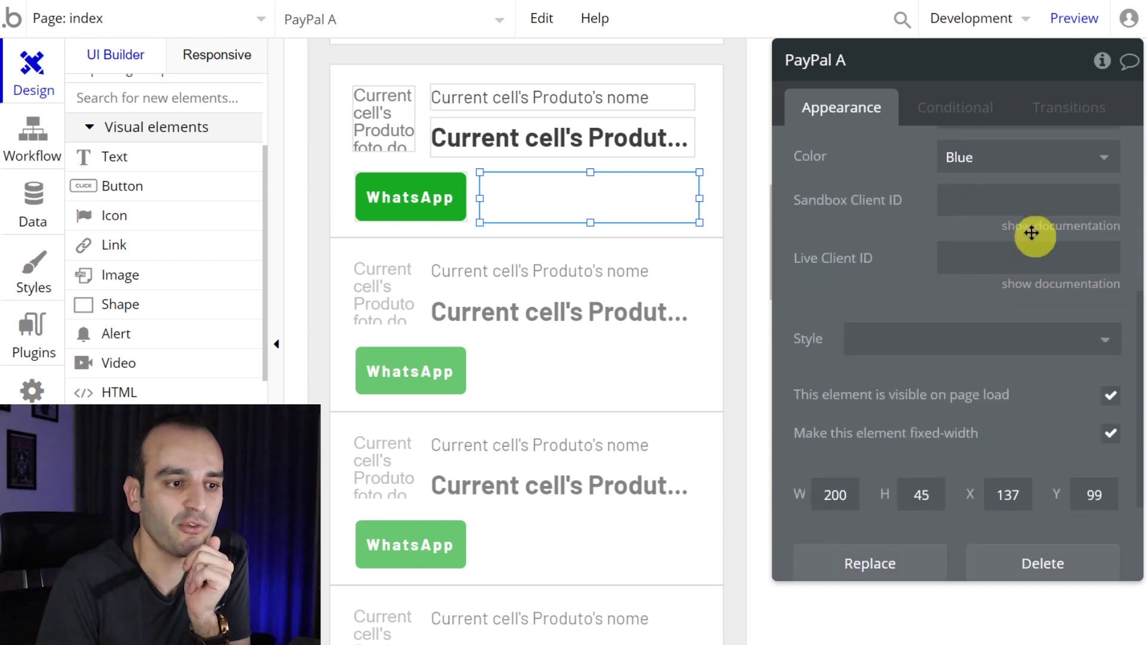
click(1032, 233)
scroll(878, 256, up, 3)
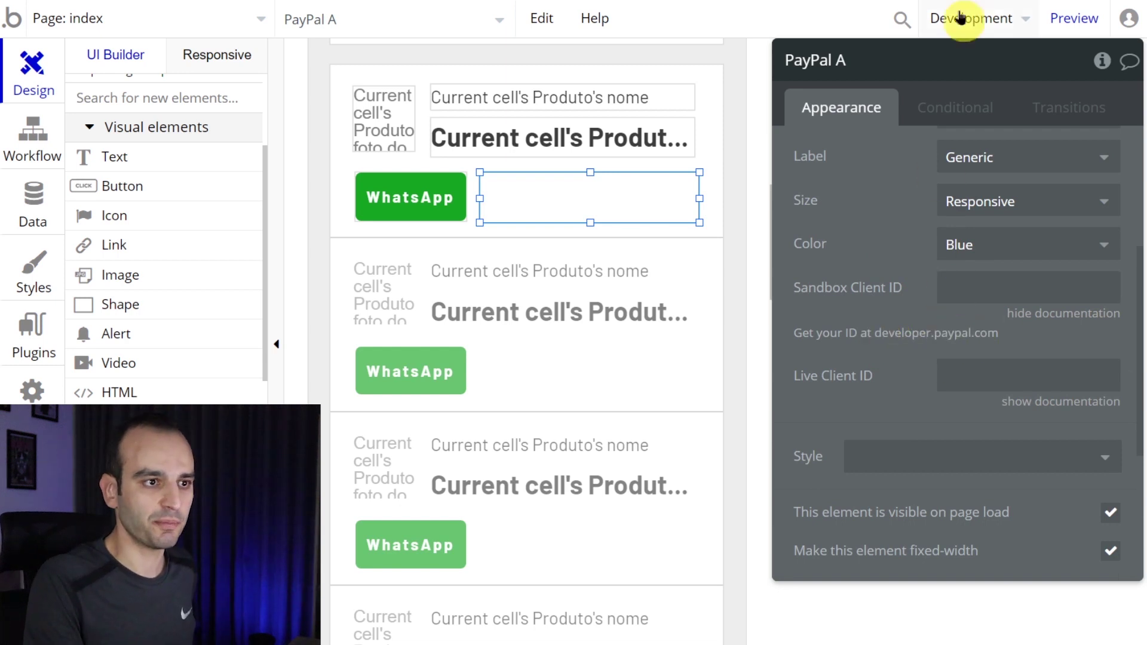
- Open developer.paypal.com in a new browser tab
key(ctrl+t)
text(developer.pay)
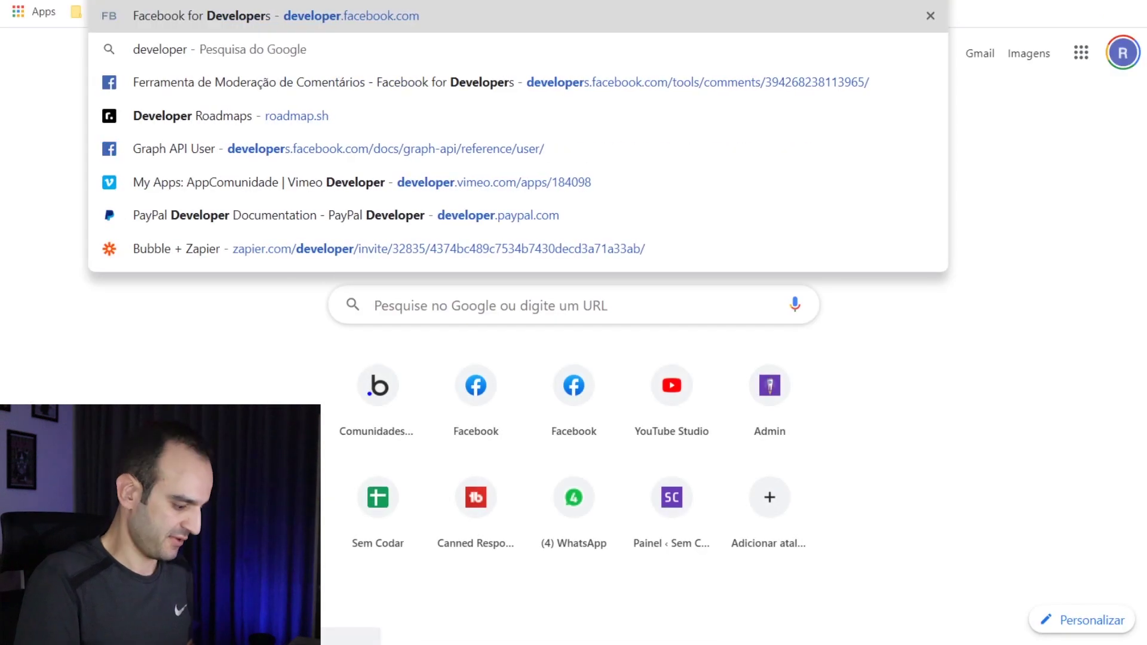
text(pal)
key(Return)
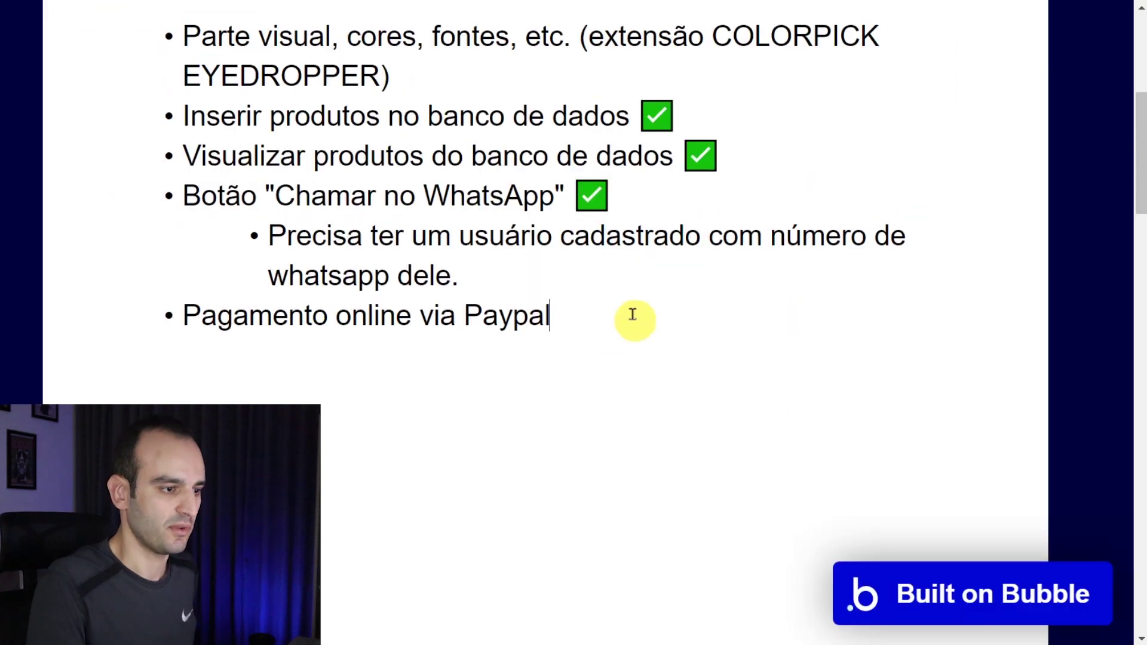
- Add 'developer.paypal.com' as a sub-point under 'Pagamento online via Paypal' in the notes
key(Return)
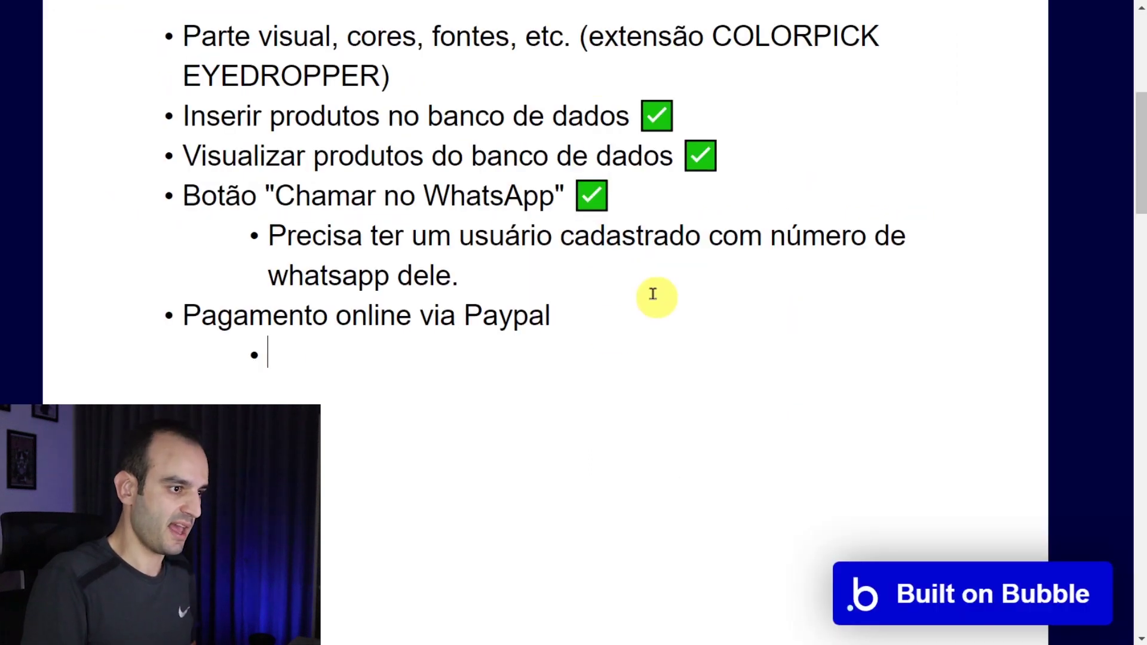
text(aypal.com)
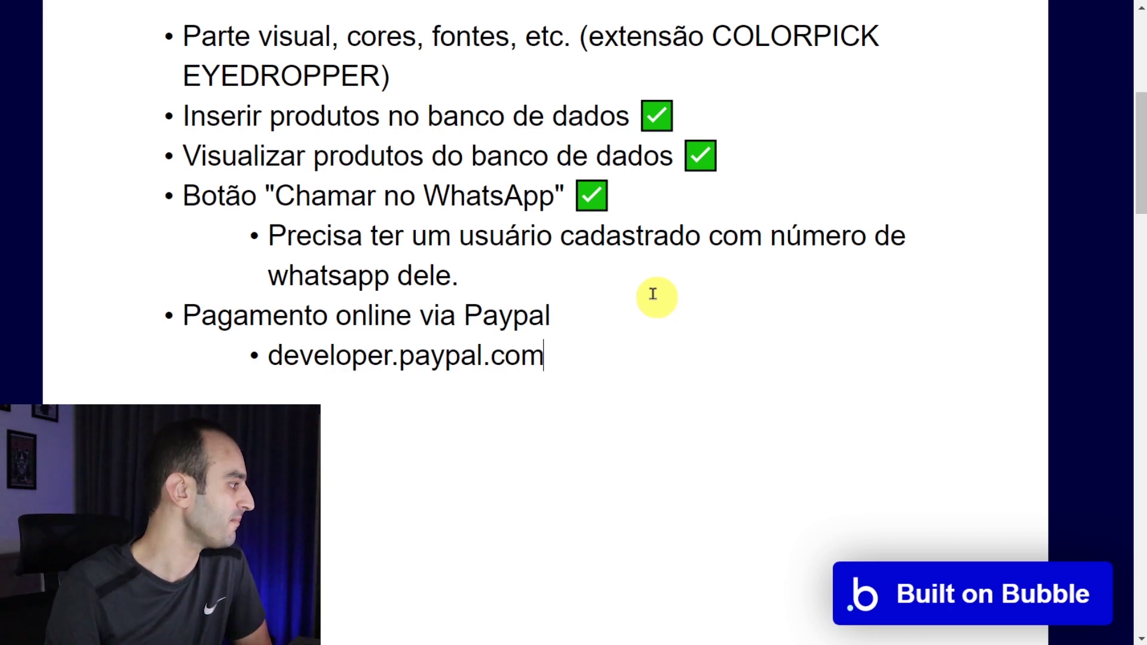
key(alt+Tab)
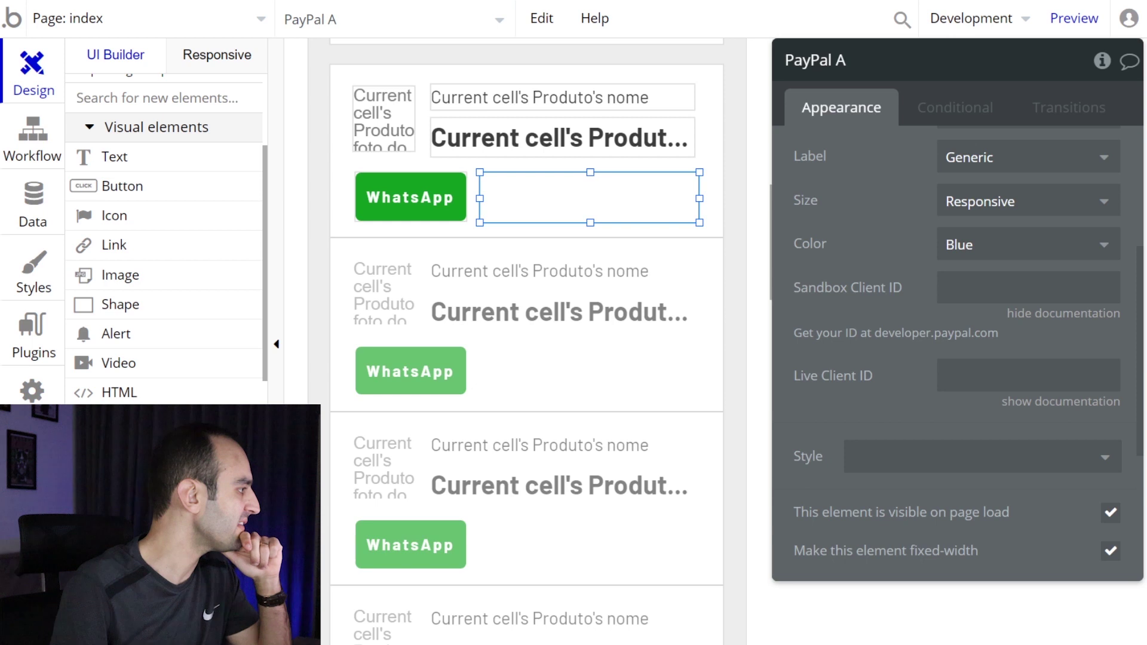
- Copy the sandbox app's Client ID from the PayPal Developer credentials page
key(alt+Tab)
drag(231, 133, 919, 9)
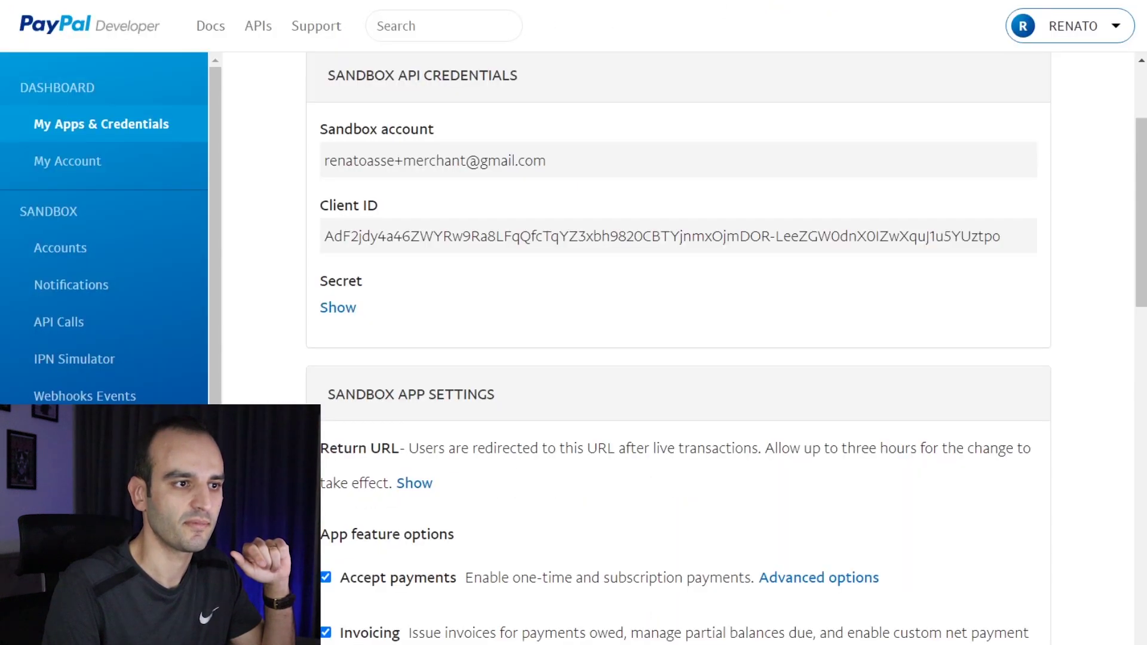
scroll(460, 417, up, 3)
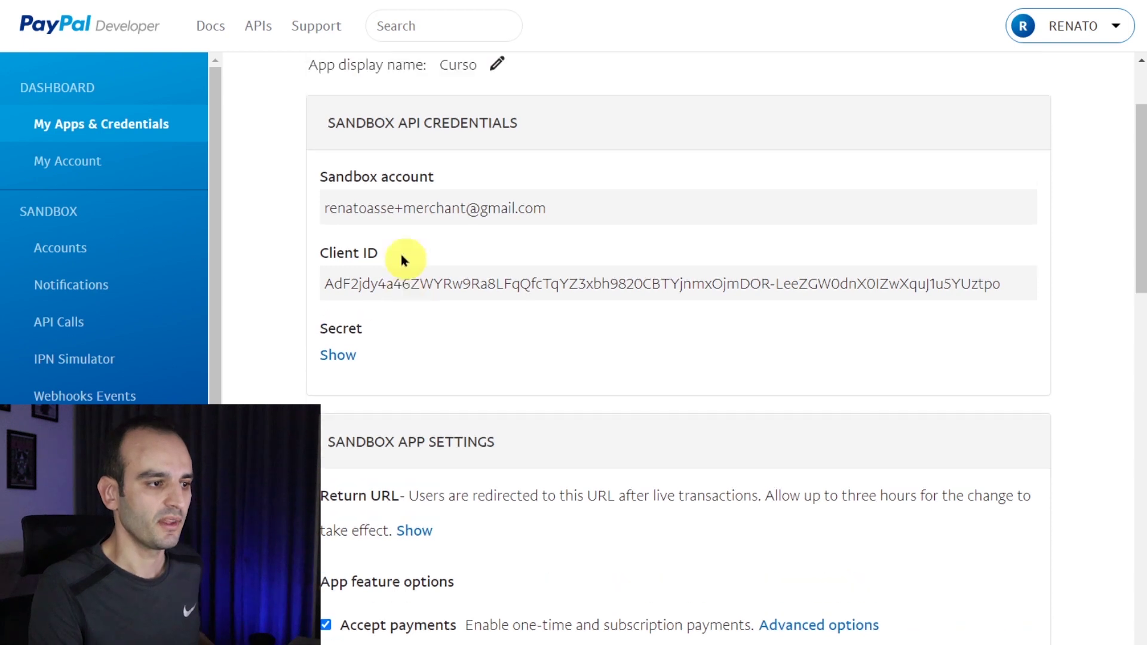
scroll(459, 156, down, 1)
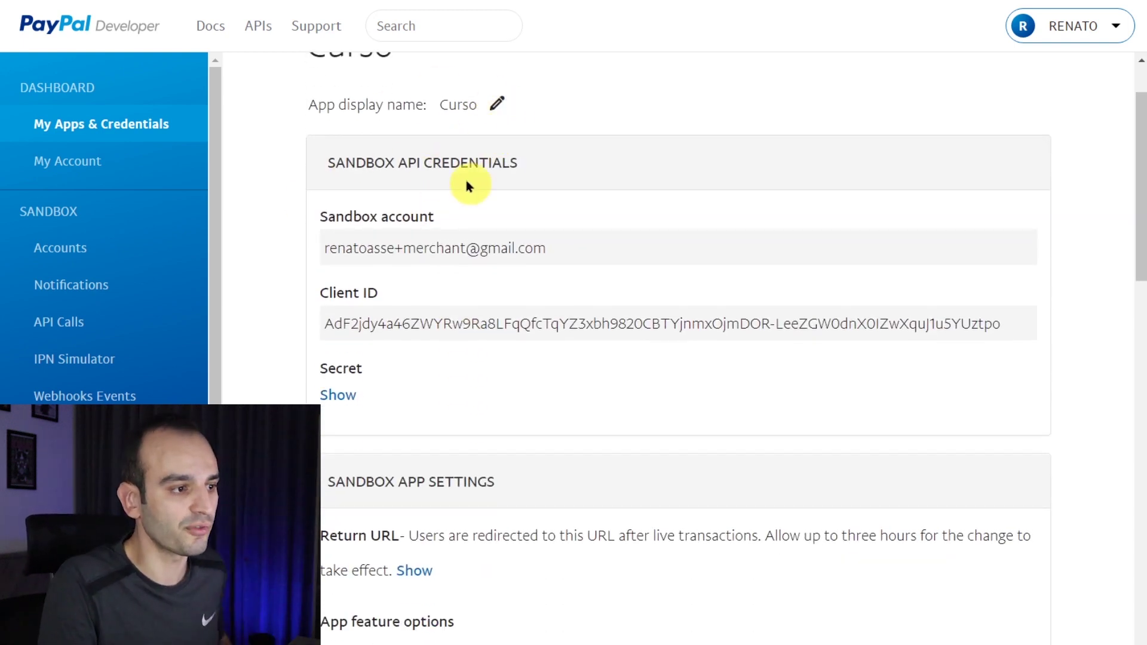
scroll(468, 183, down, 1)
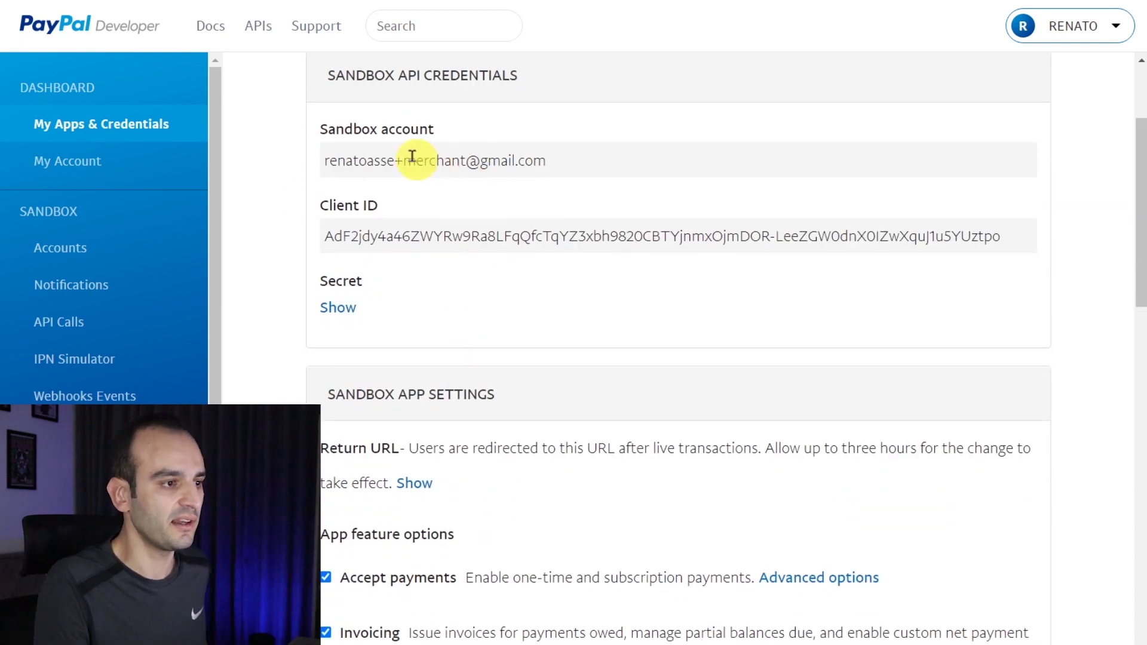
triple_click(489, 242)
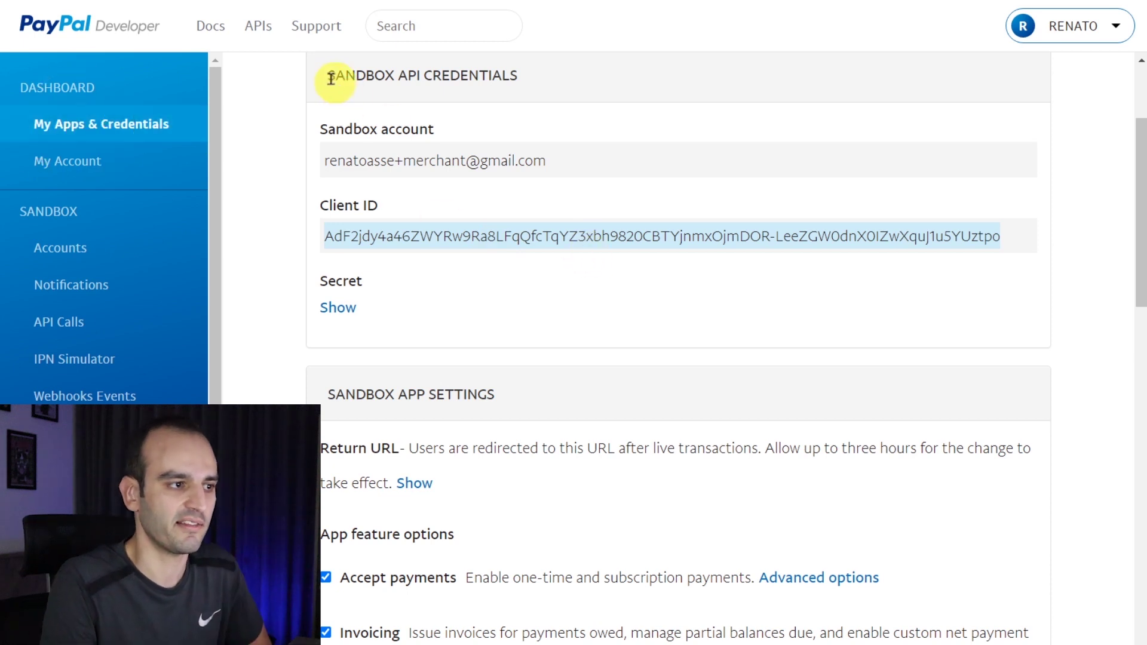
drag(328, 77, 396, 76)
triple_click(583, 236)
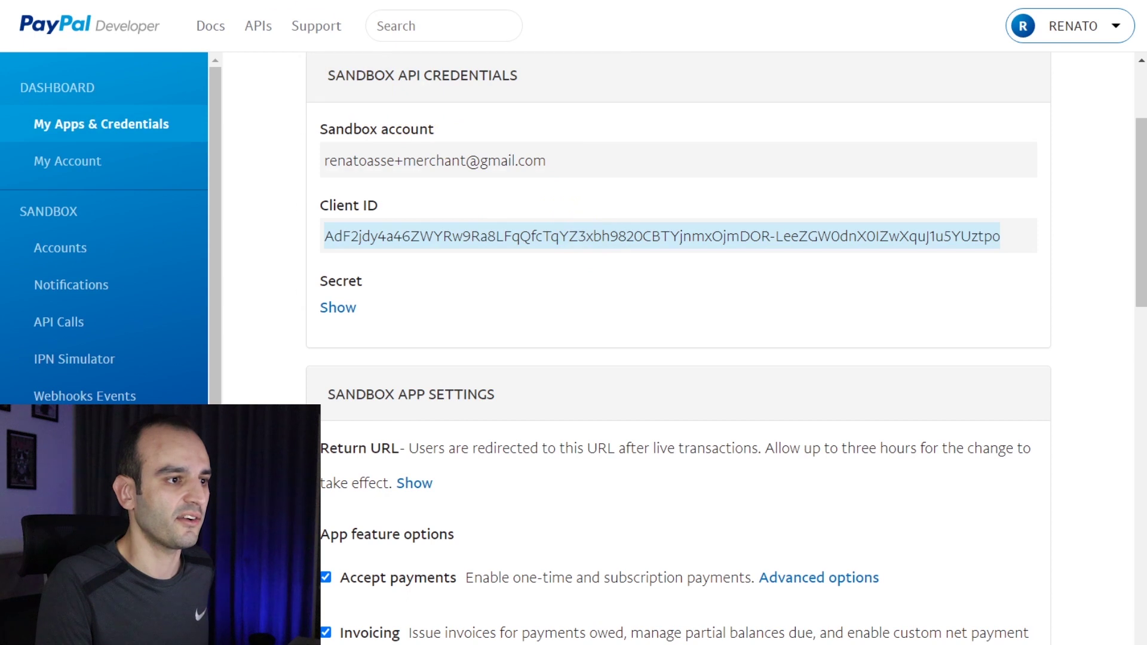
- Paste the Client ID into the PayPal A element's Sandbox Client ID field
key(alt+Tab)
click(976, 289)
key(ctrl+v)
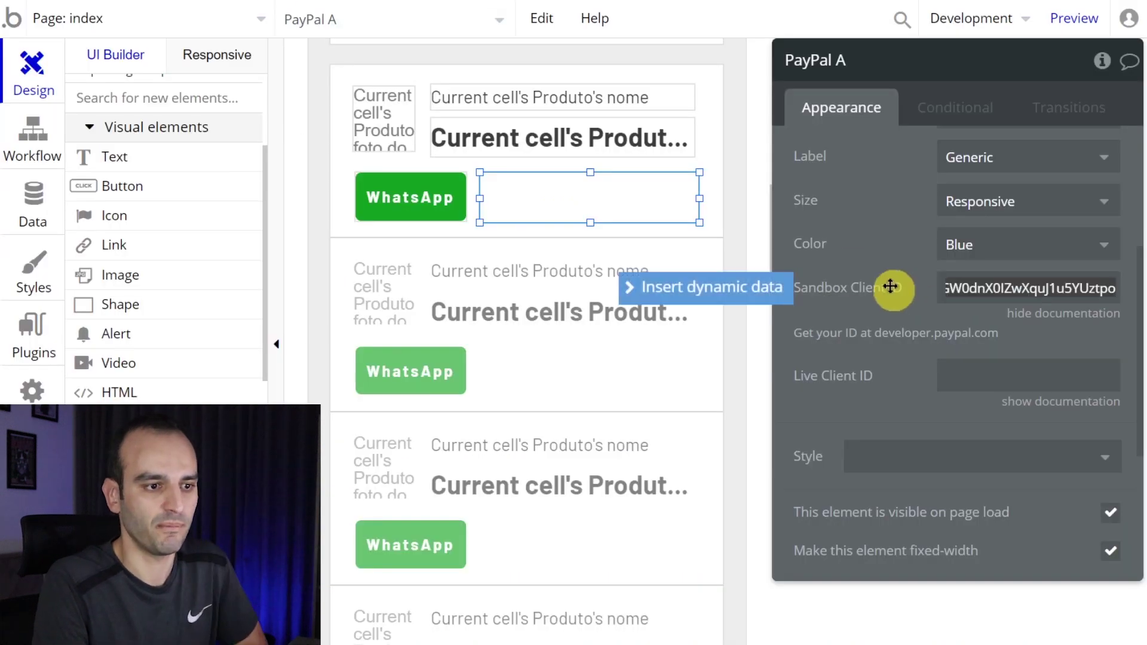
click(890, 287)
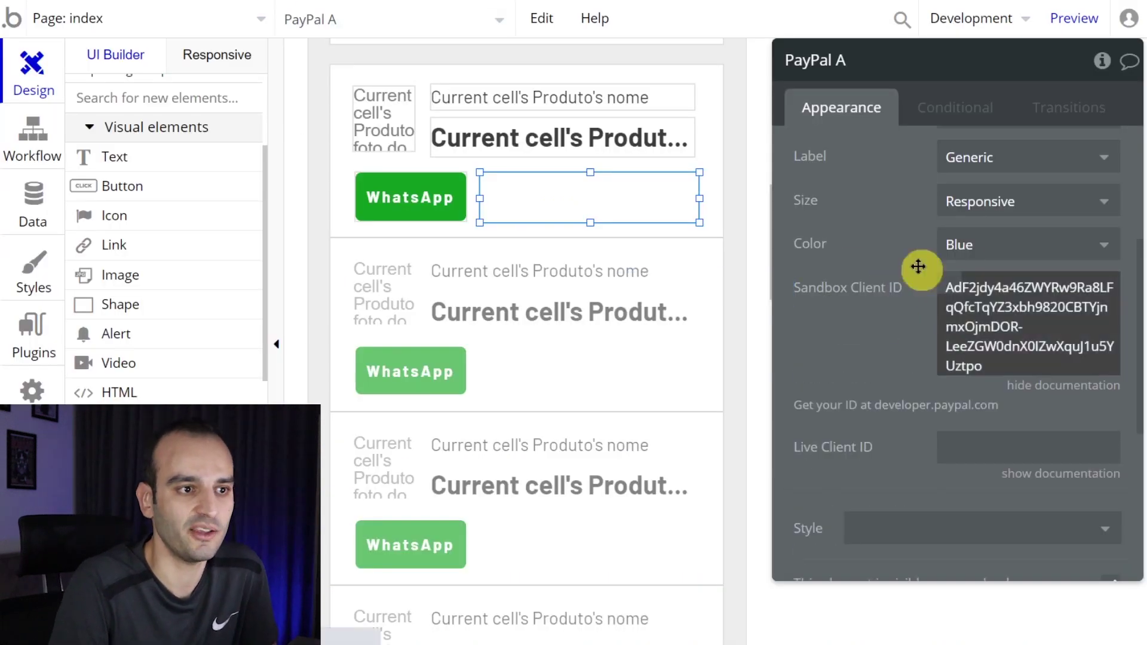
- Preview the app, reload it, and scroll down to the product rows
click(1069, 16)
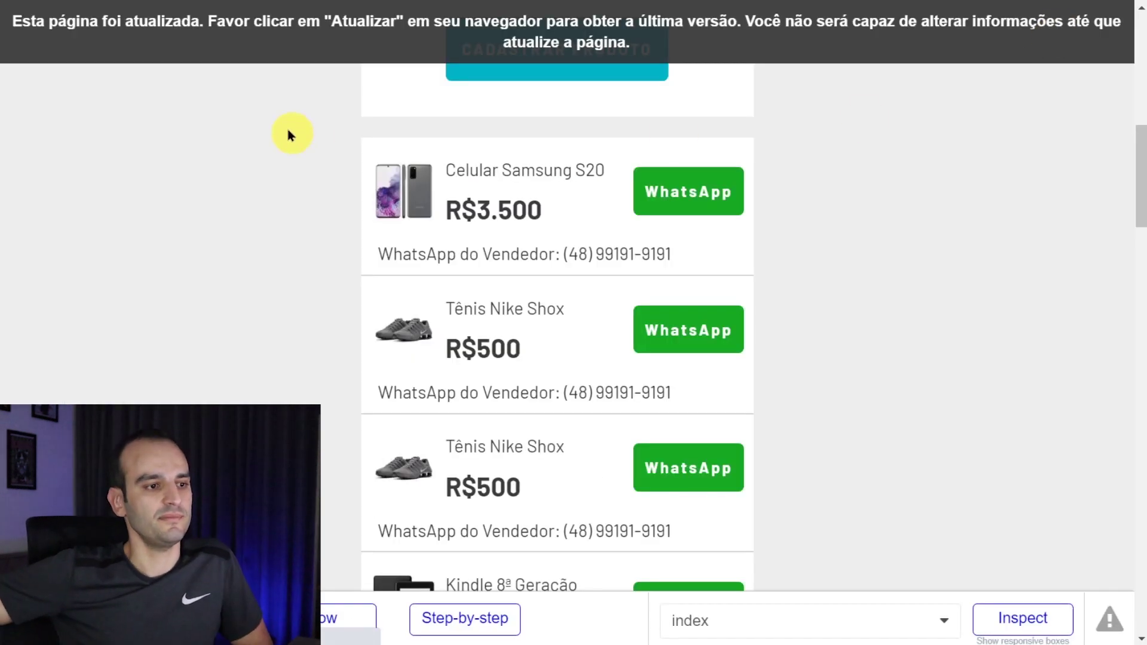
key(F5)
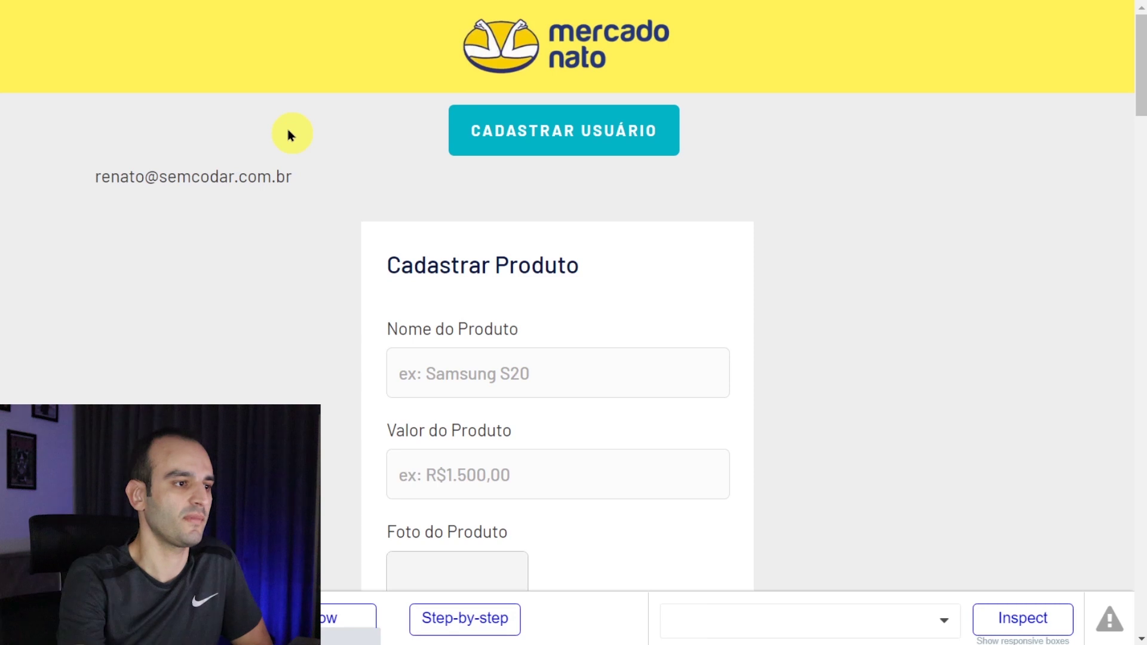
scroll(286, 125, down, 12)
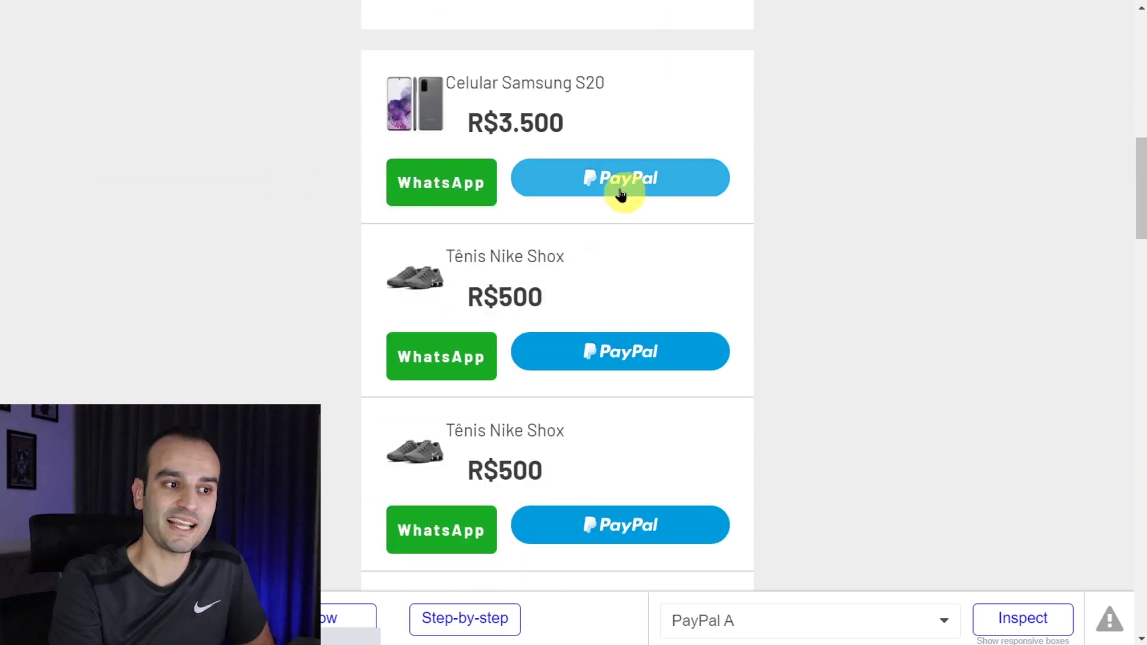